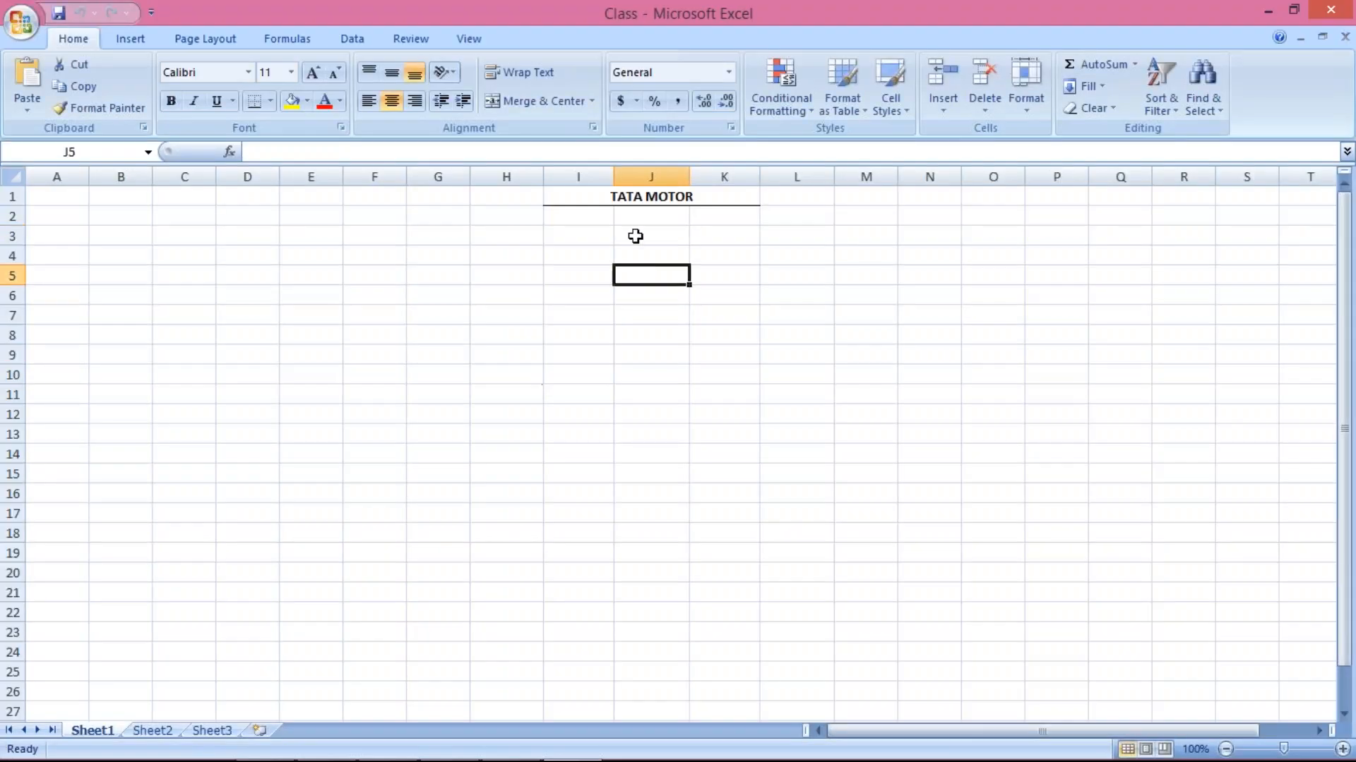
Enter the head office name 'XYZ LTD HO' in cell J3
{"action": "left_click", "coordinate": [635, 236]}
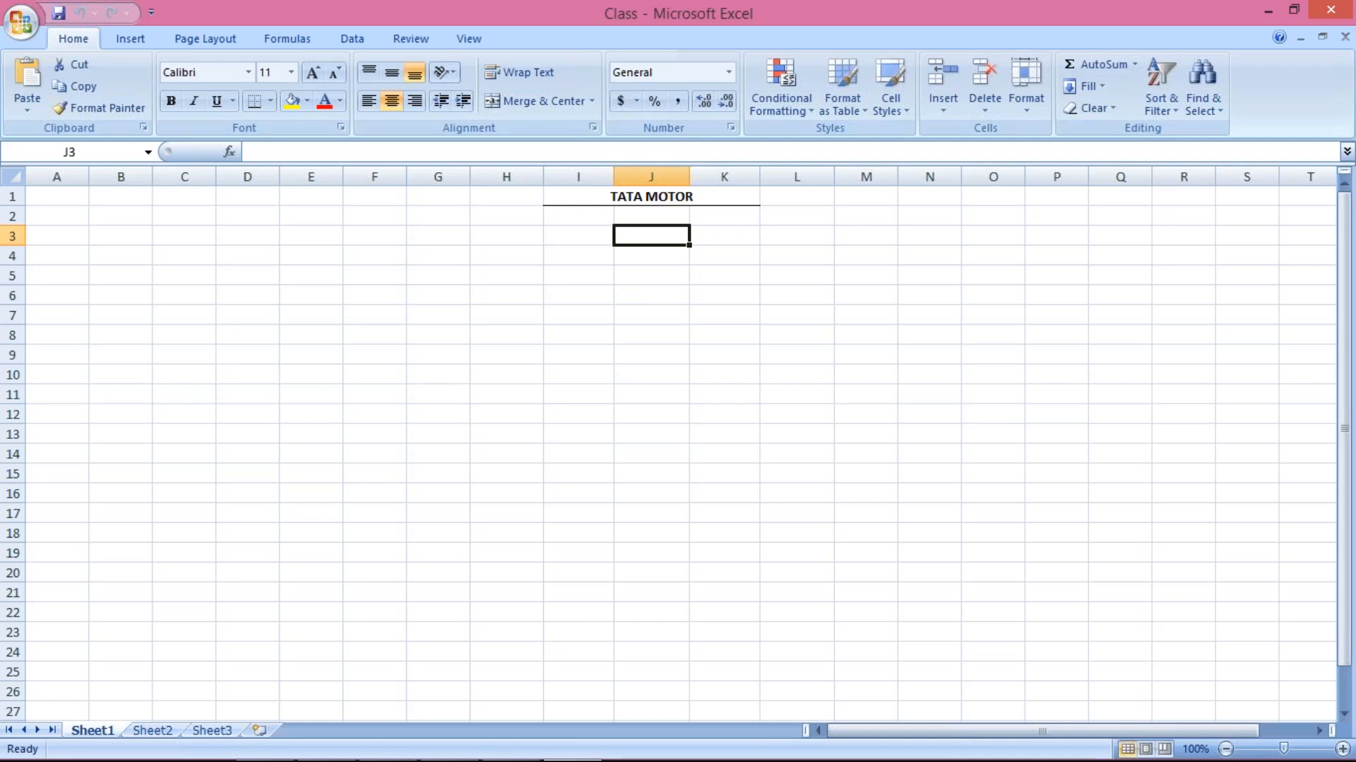
{"action": "left_click", "coordinate": [651, 293]}
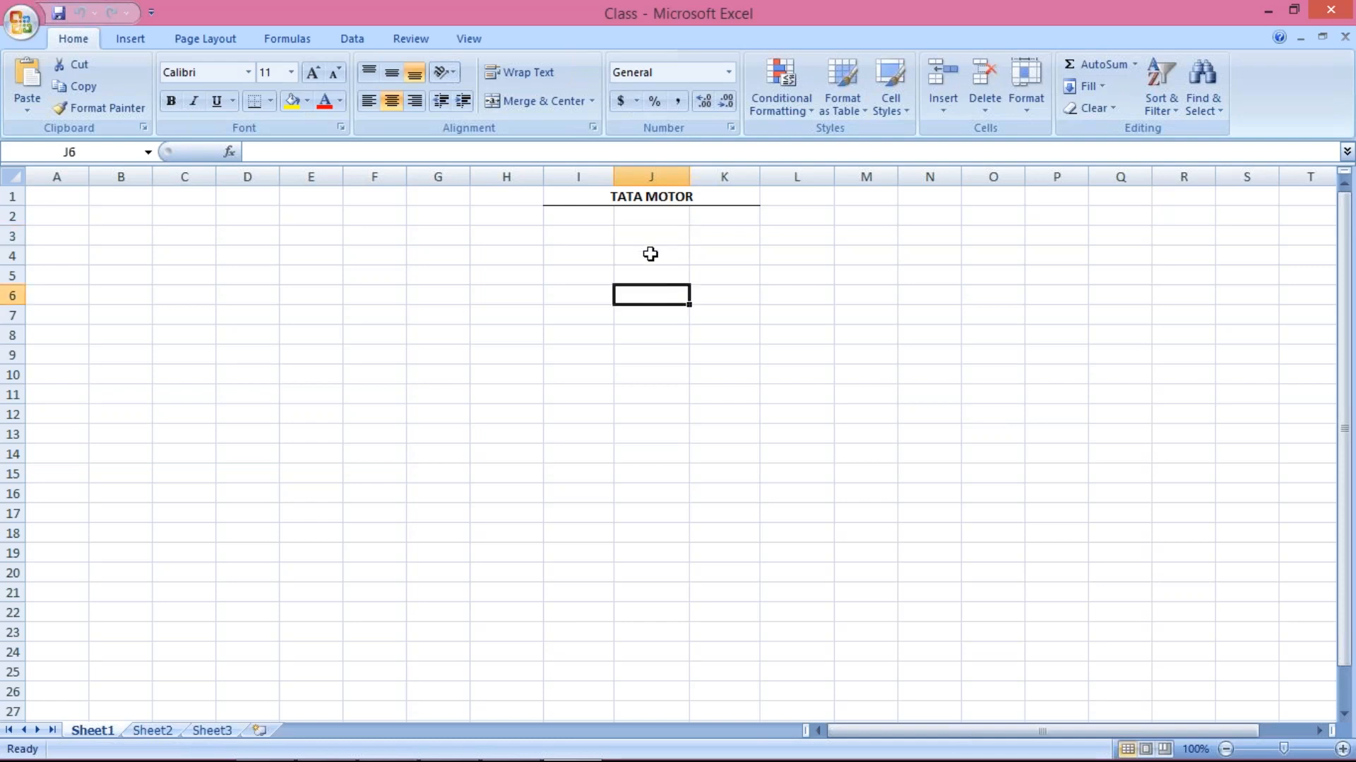
{"action": "left_click", "coordinate": [650, 242]}
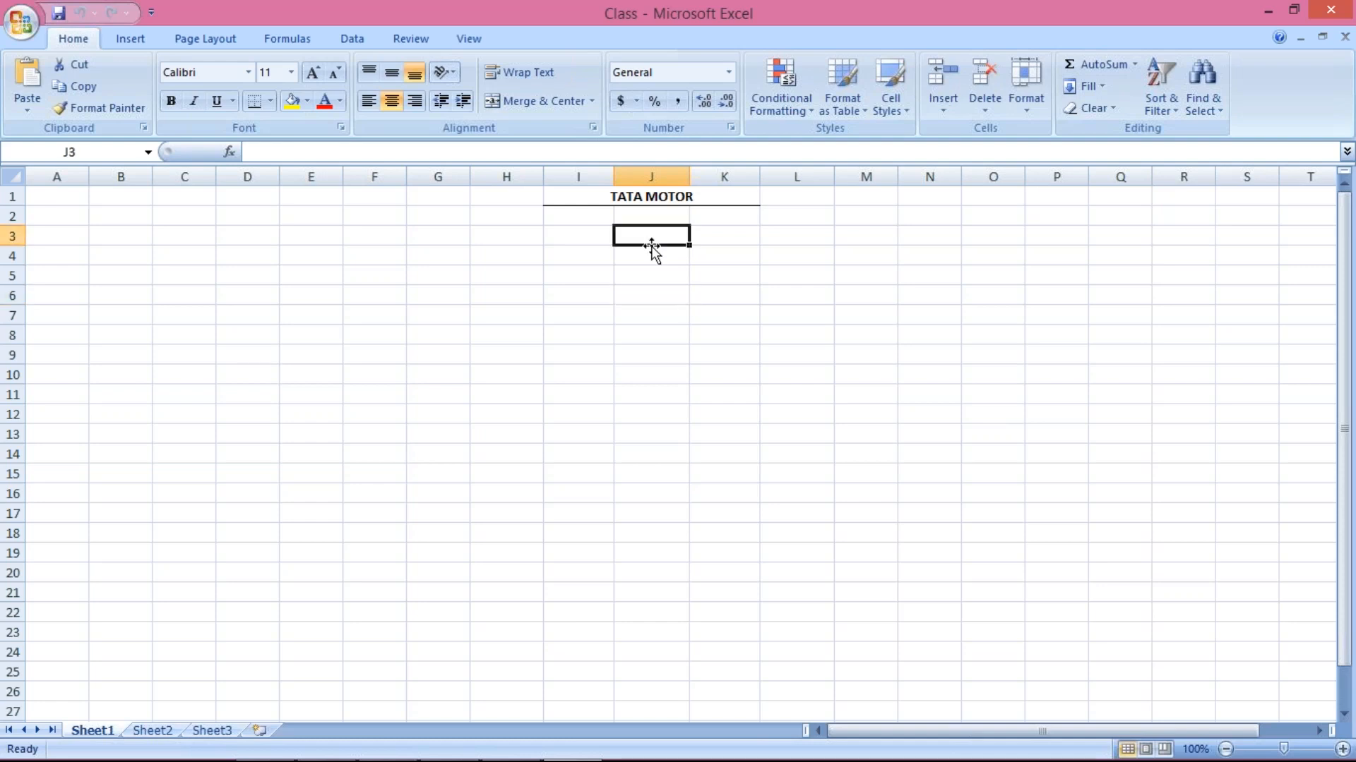
{"action": "type", "text": "XYZ"}
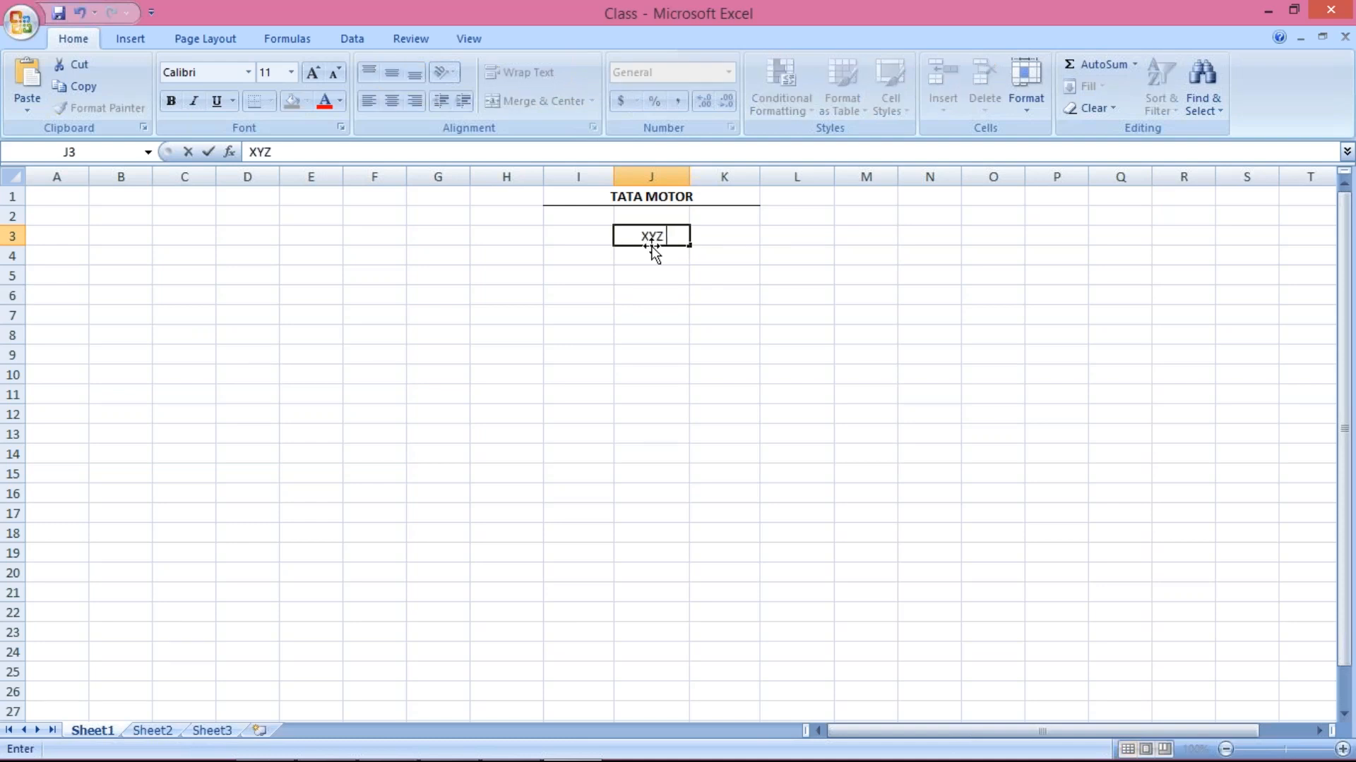
{"action": "type", "text": " LTD HO"}
{"action": "key", "text": "Return"}
{"action": "left_click", "coordinate": [656, 231]}
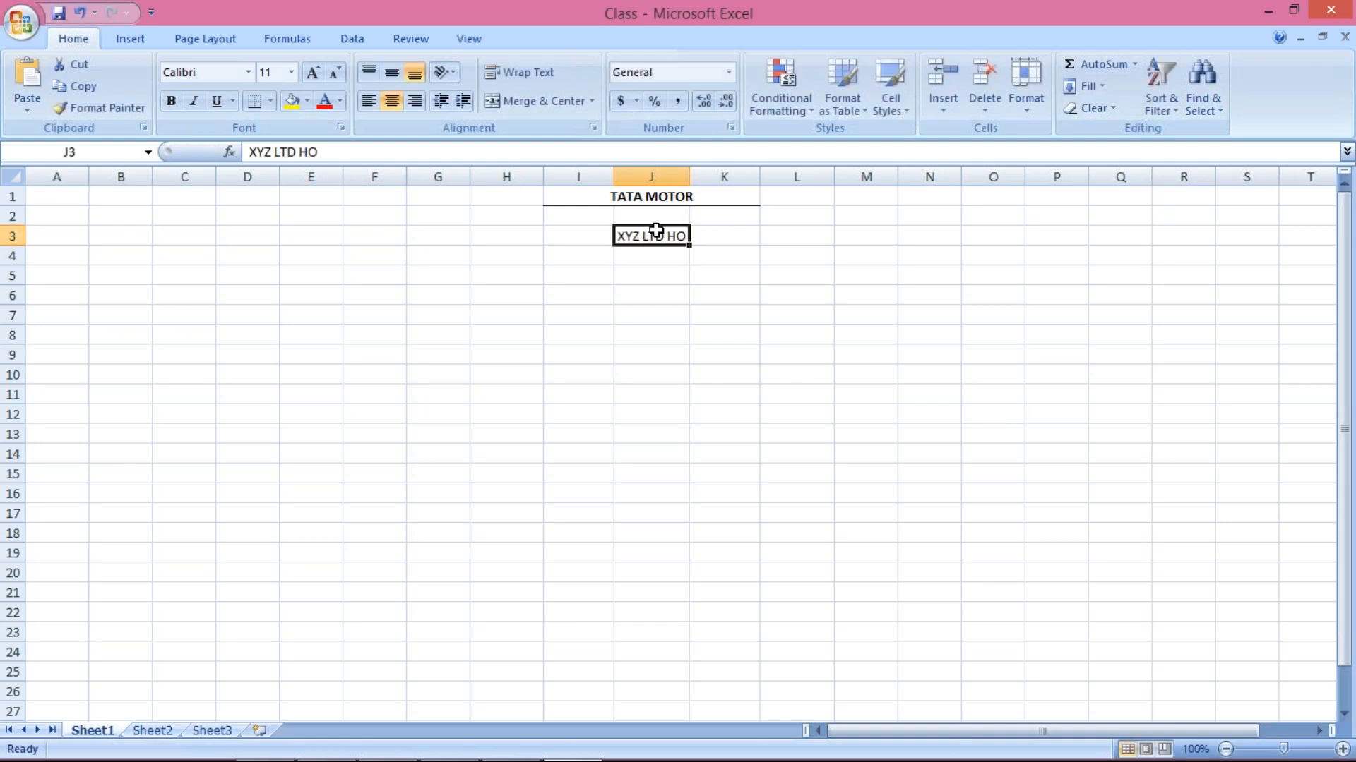
Enter branches 'XYZ HYDERABD', 'XYZ BANGLORE' and 'XYZ MUMBAI' in J5, J6 and J7
{"action": "left_click", "coordinate": [659, 274]}
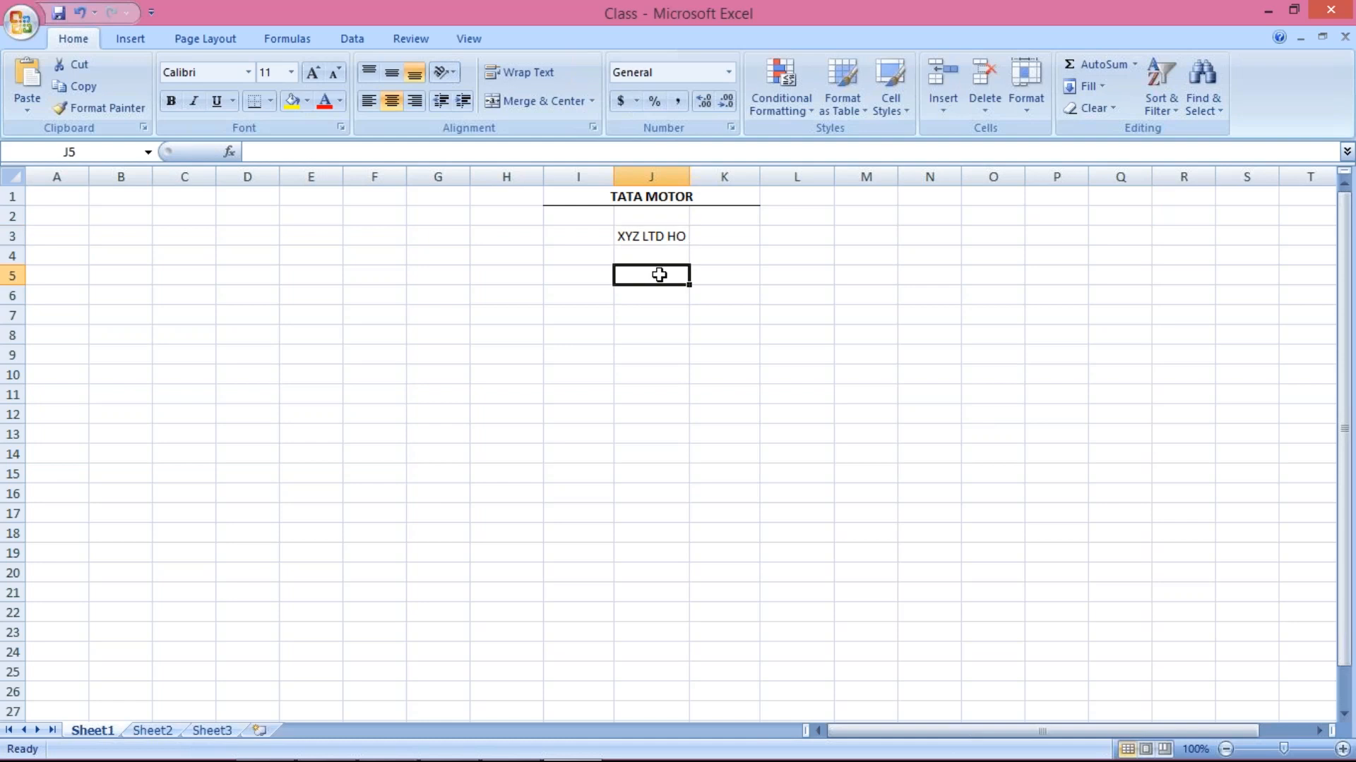
{"action": "type", "text": "XYZ"}
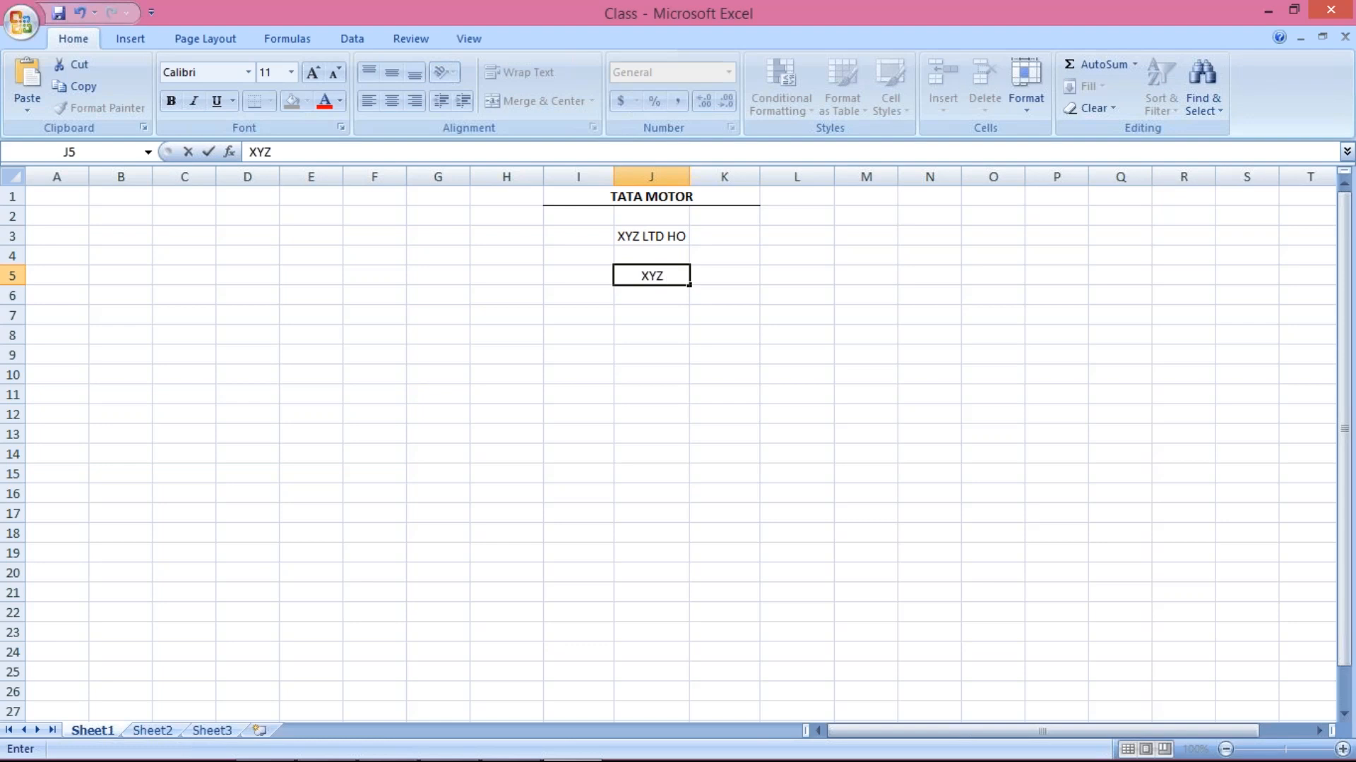
{"action": "type", "text": " HYDER"}
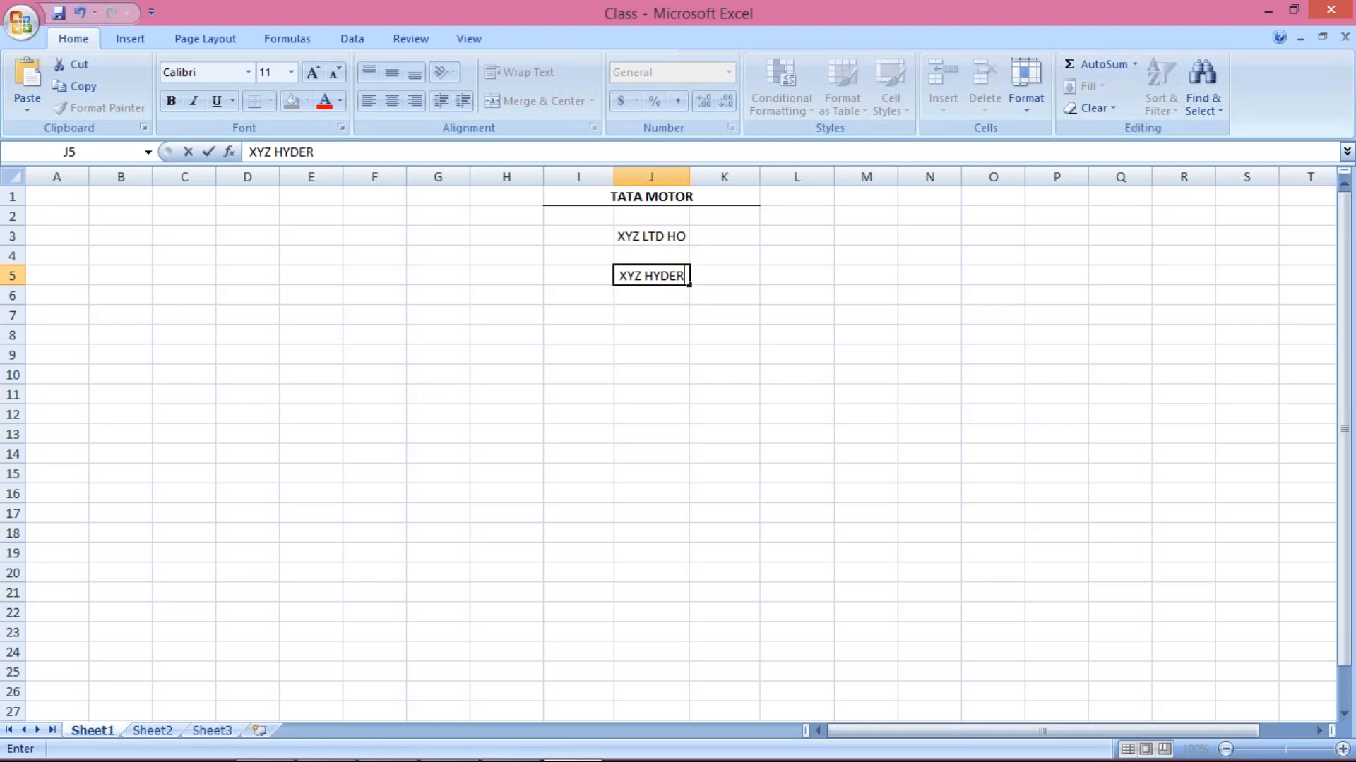
{"action": "type", "text": "ABD"}
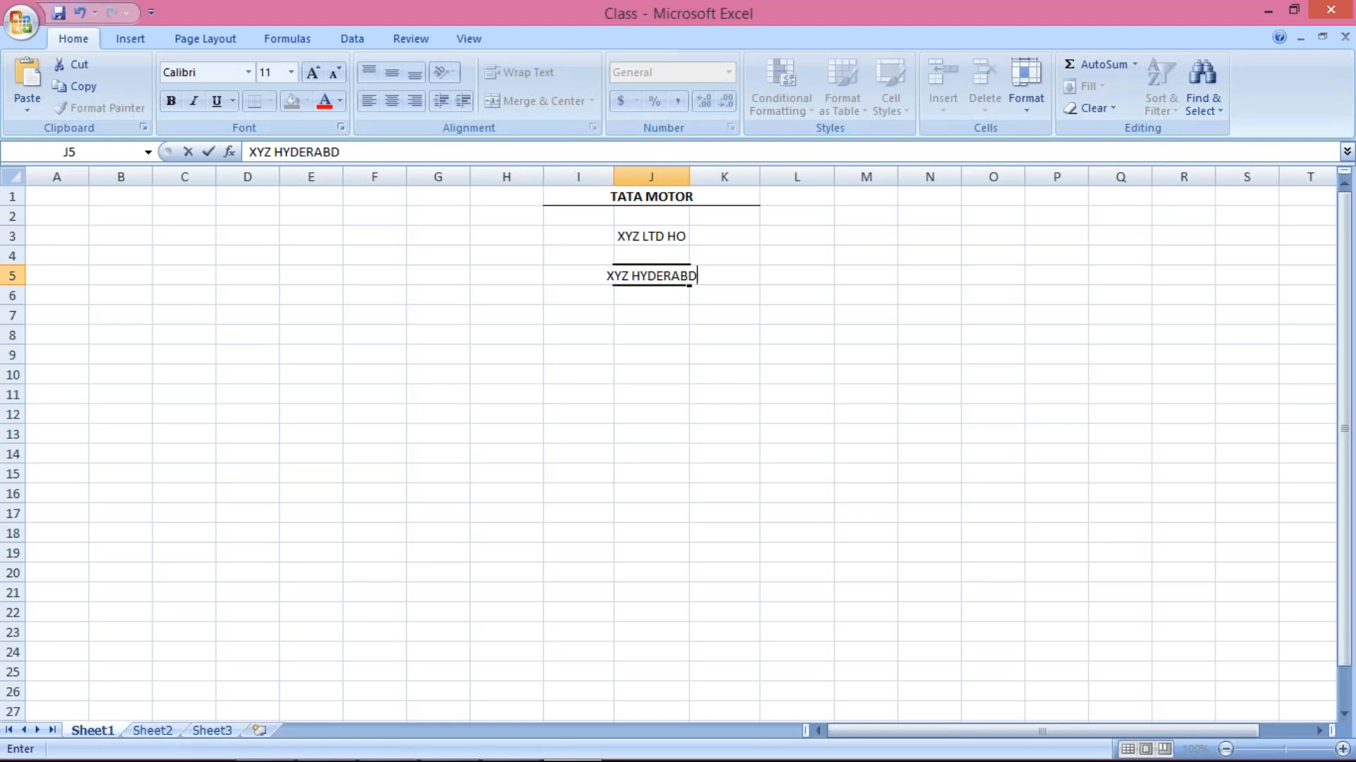
{"action": "key", "text": "Return"}
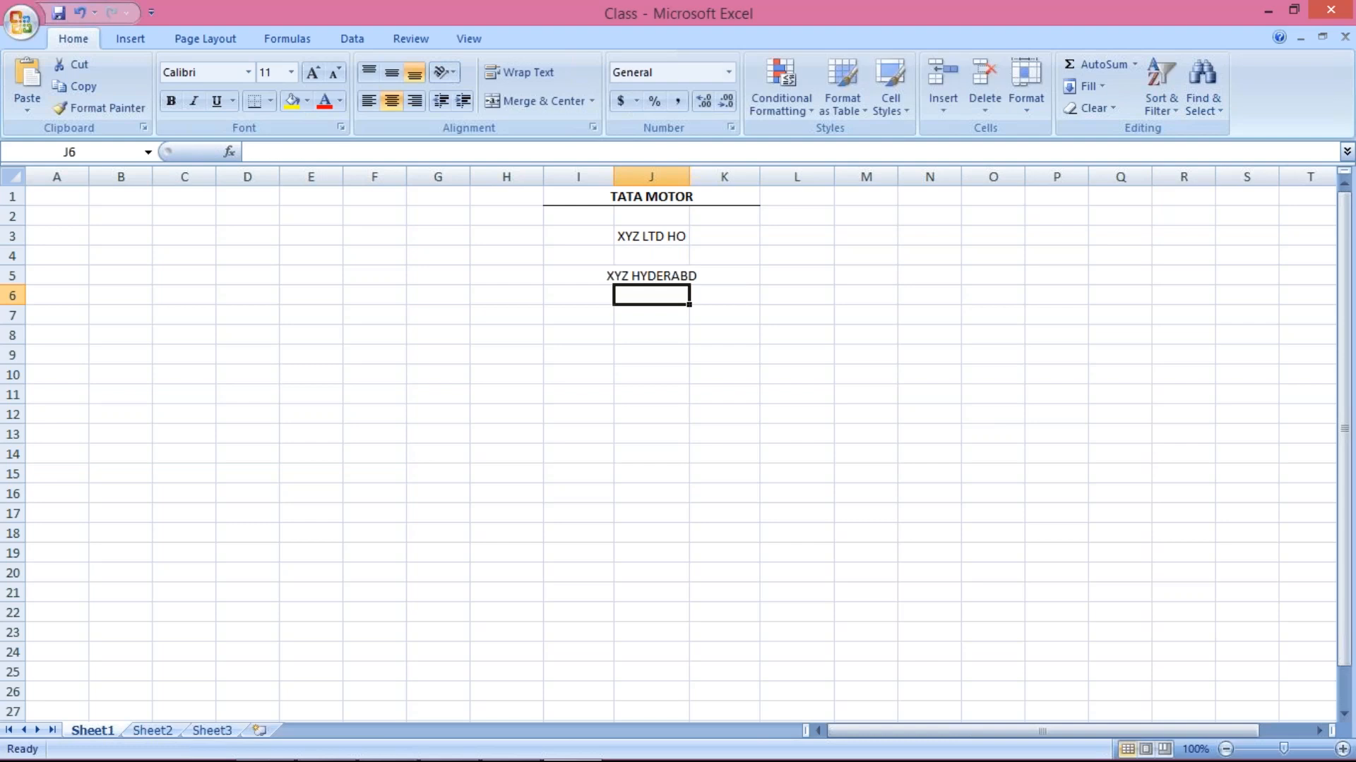
{"action": "type", "text": "XYZ "}
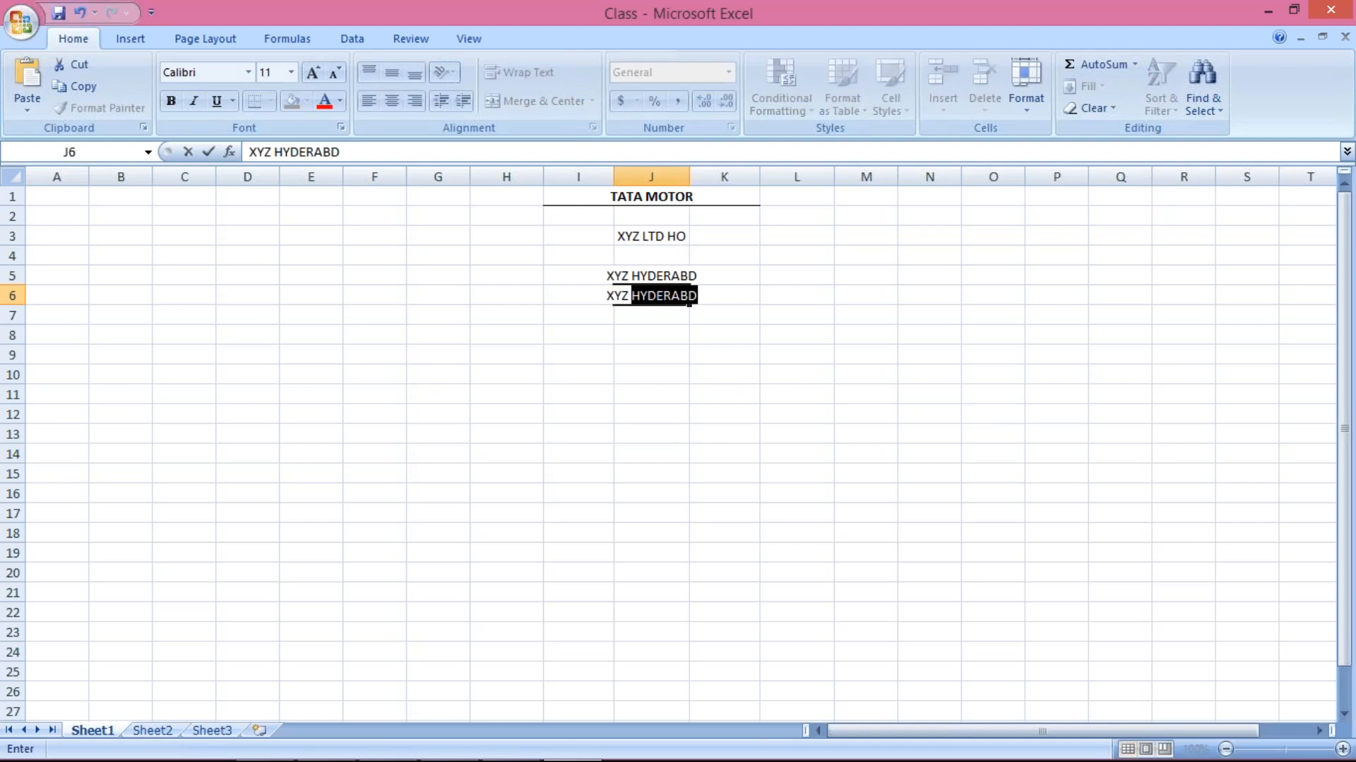
{"action": "type", "text": "B2"}
{"action": "key", "text": "BackSpace"}
{"action": "type", "text": "A"}
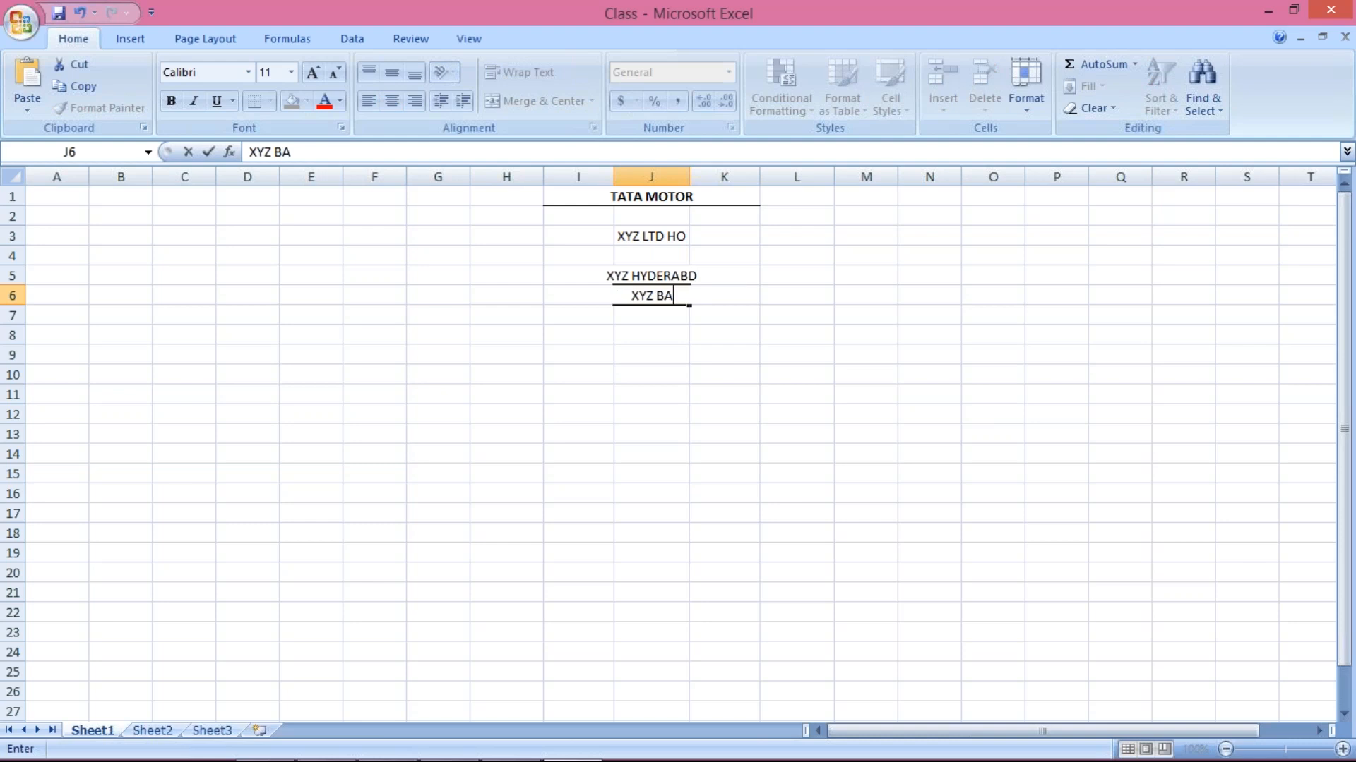
{"action": "type", "text": "NGLORE"}
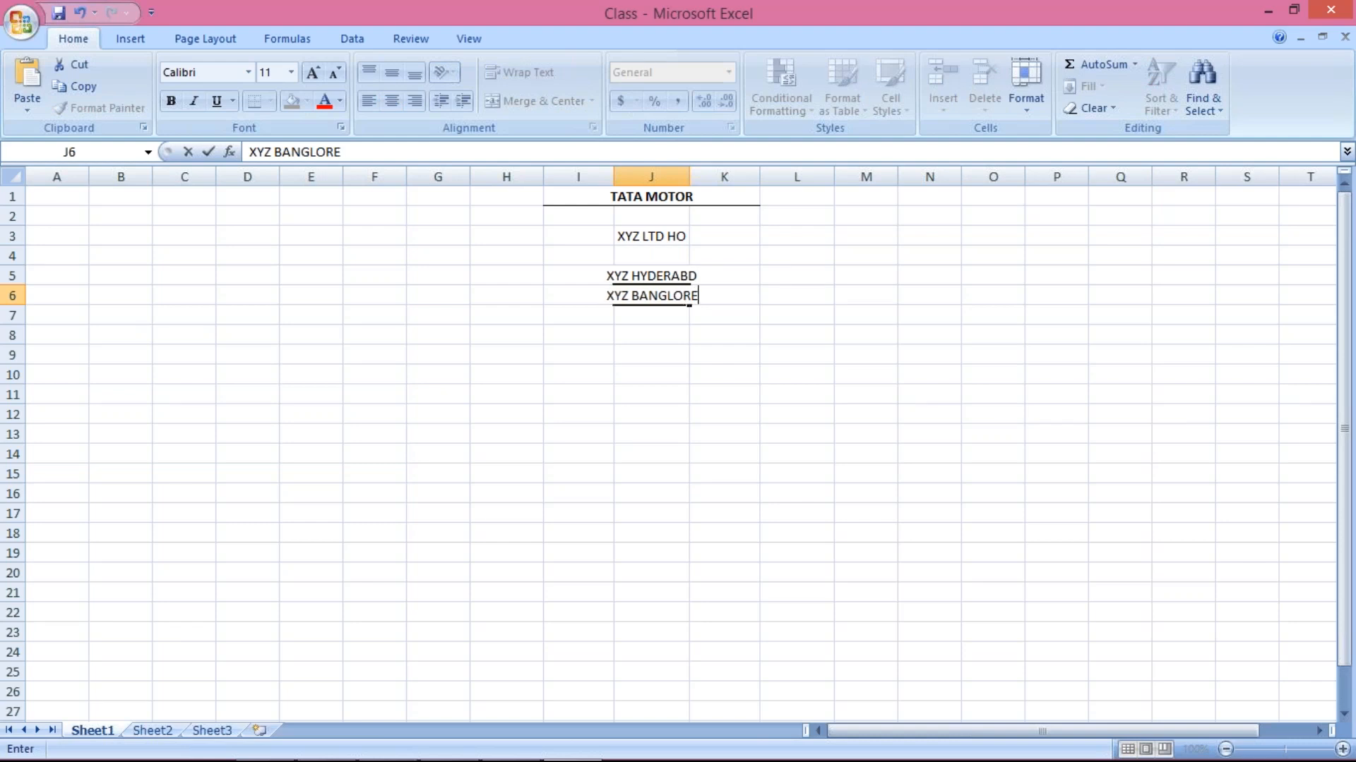
{"action": "key", "text": "ctrl+Return"}
{"action": "key", "text": "Down"}
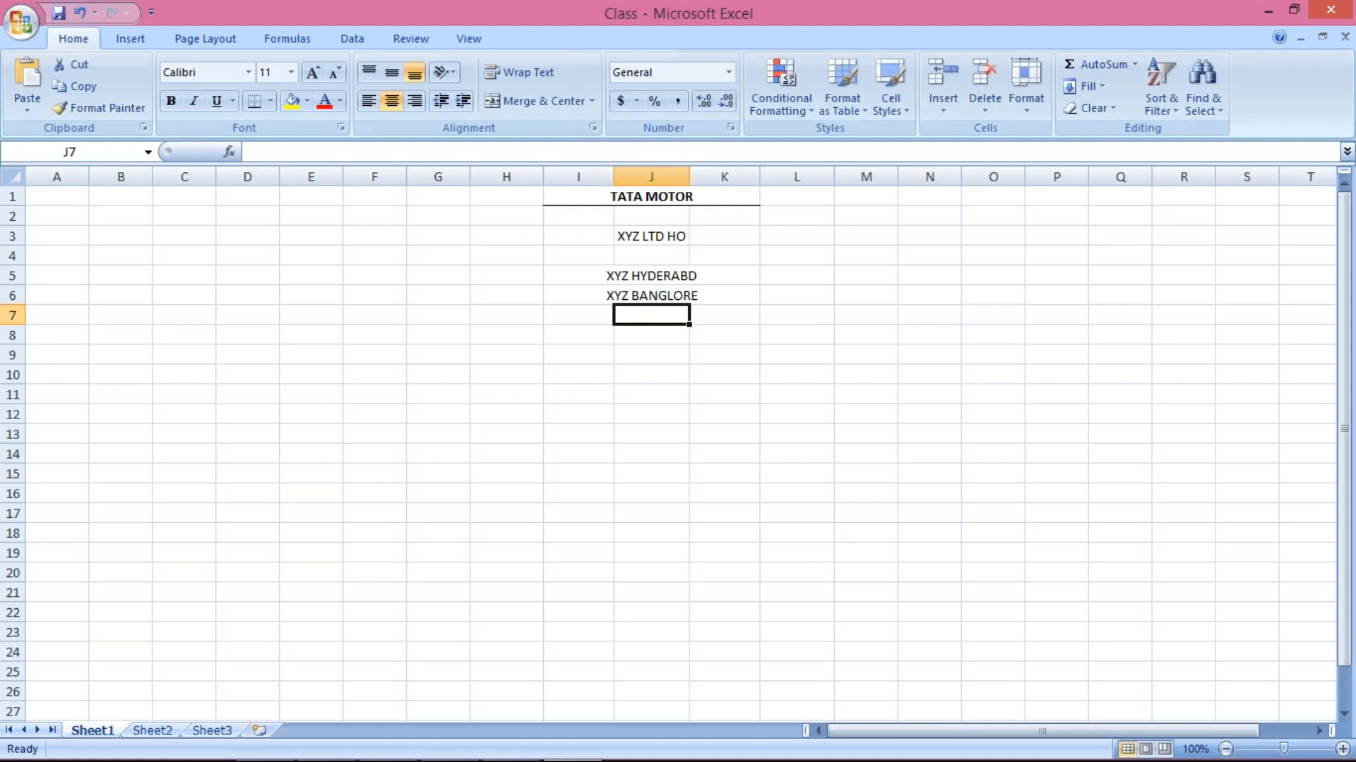
{"action": "type", "text": "XYZ"}
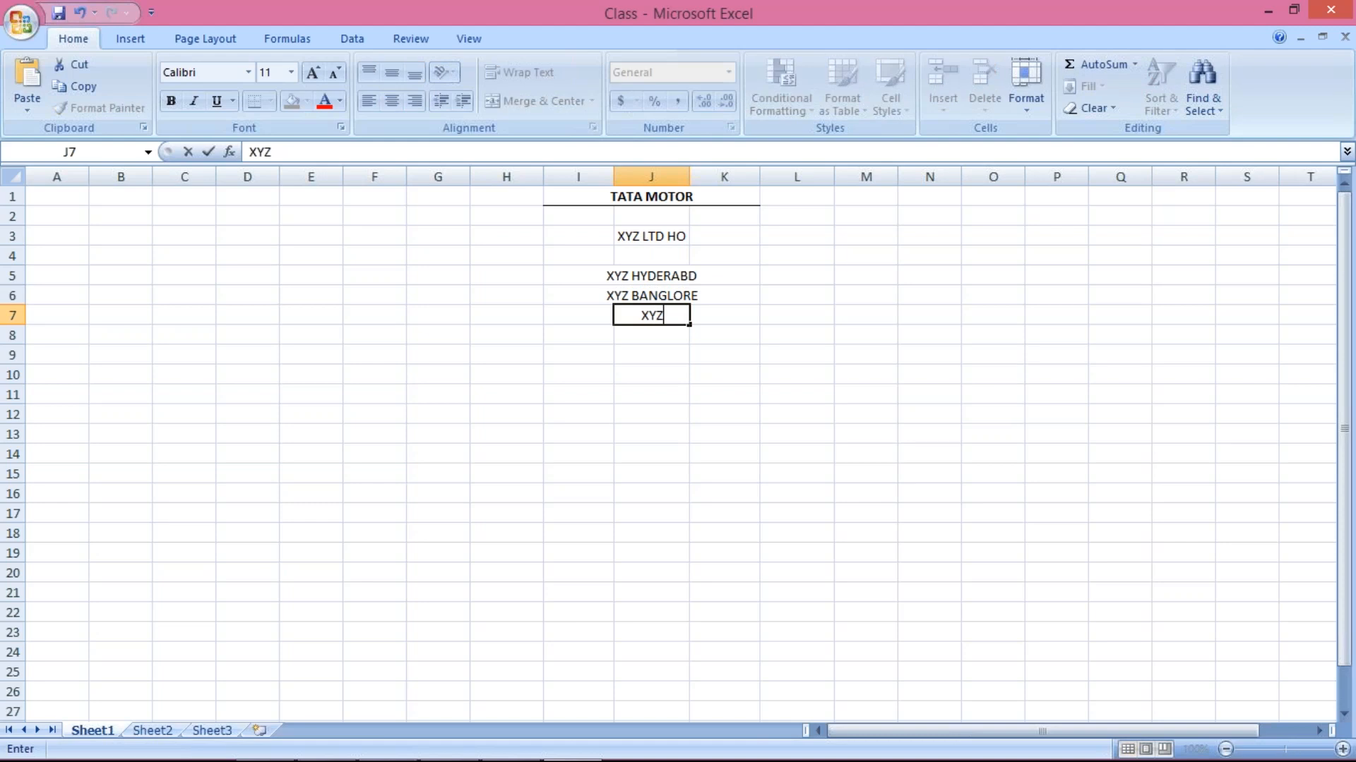
{"action": "type", "text": " MUMB"}
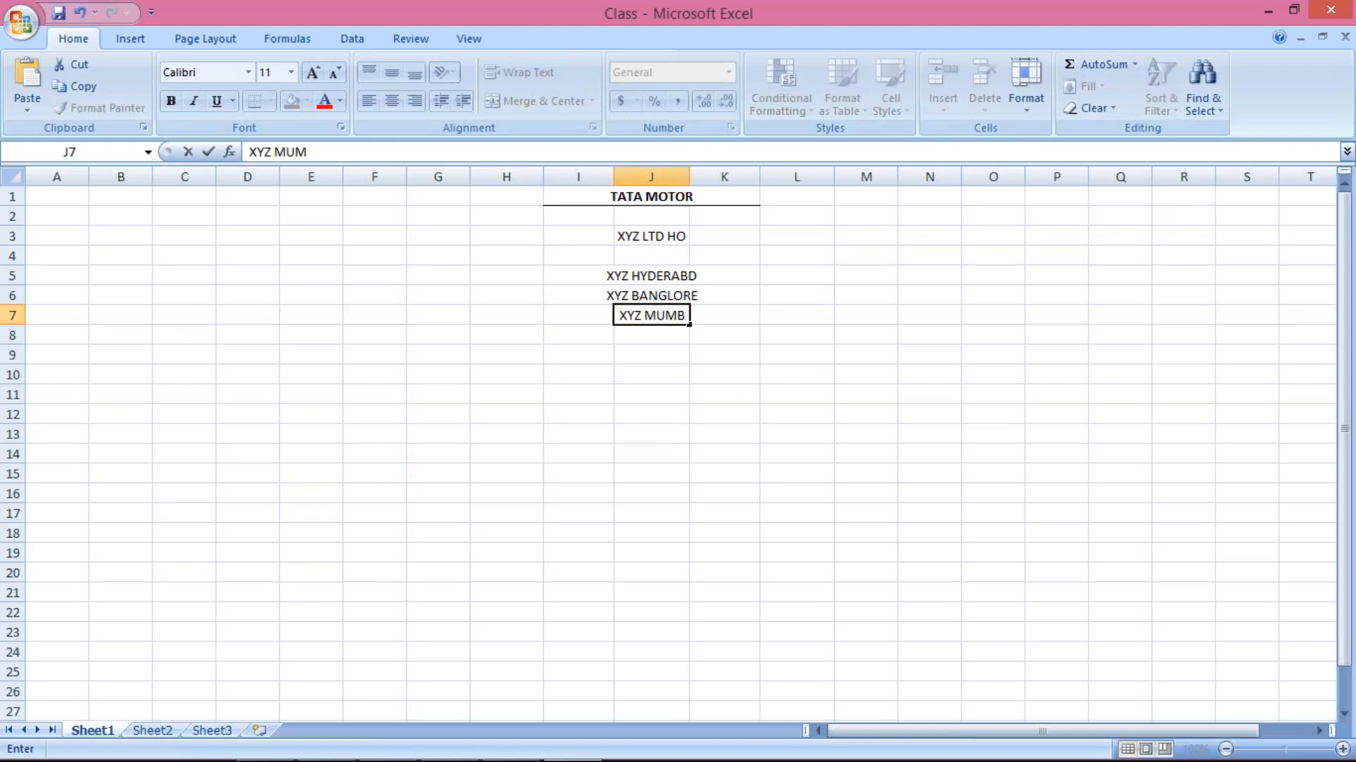
{"action": "type", "text": "AI"}
{"action": "key", "text": "Return"}
Widen column J to fit the names and left-align the branch names in J5:J7
{"action": "left_click", "coordinate": [688, 295]}
{"action": "left_click_drag", "start_coordinate": [682, 174], "coordinate": [715, 176]}
{"action": "left_click", "coordinate": [682, 321]}
{"action": "left_click_drag", "start_coordinate": [661, 273], "coordinate": [668, 316]}
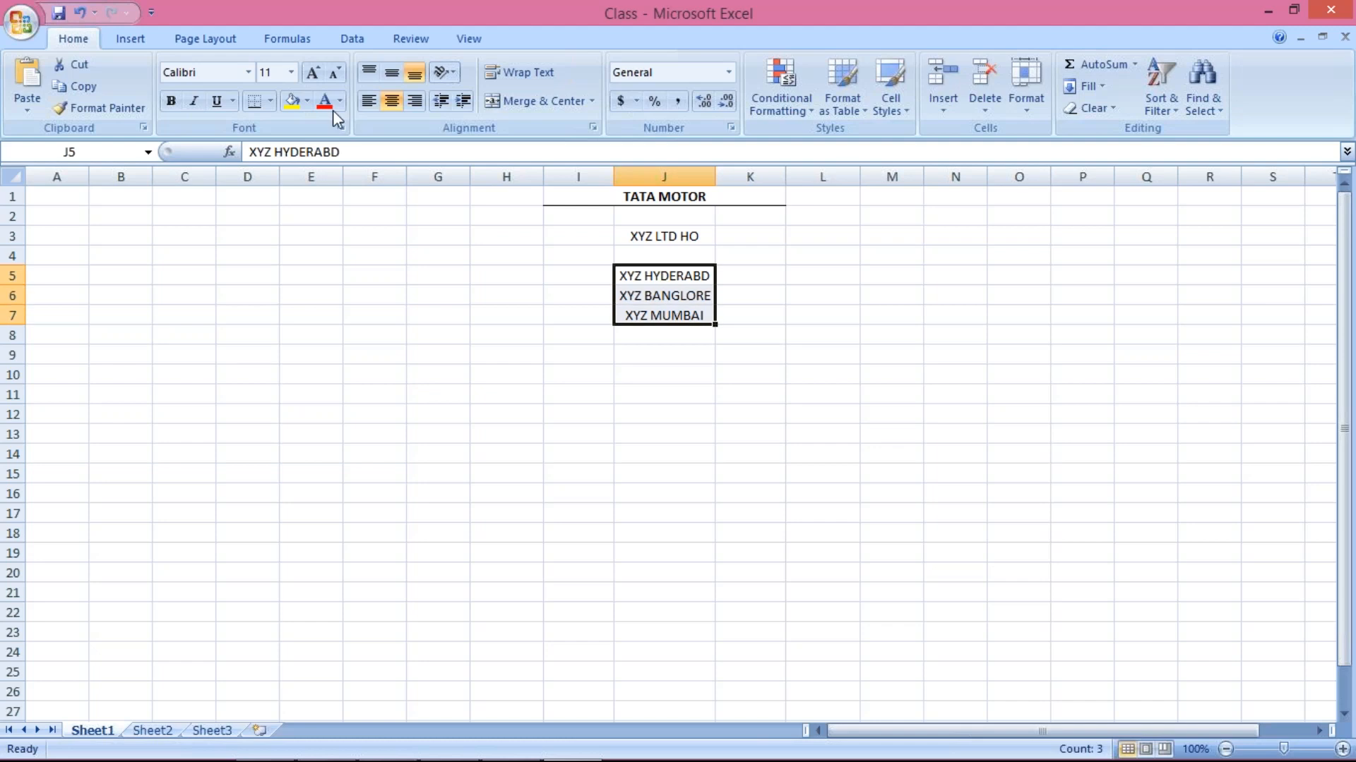
{"action": "left_click", "coordinate": [367, 101]}
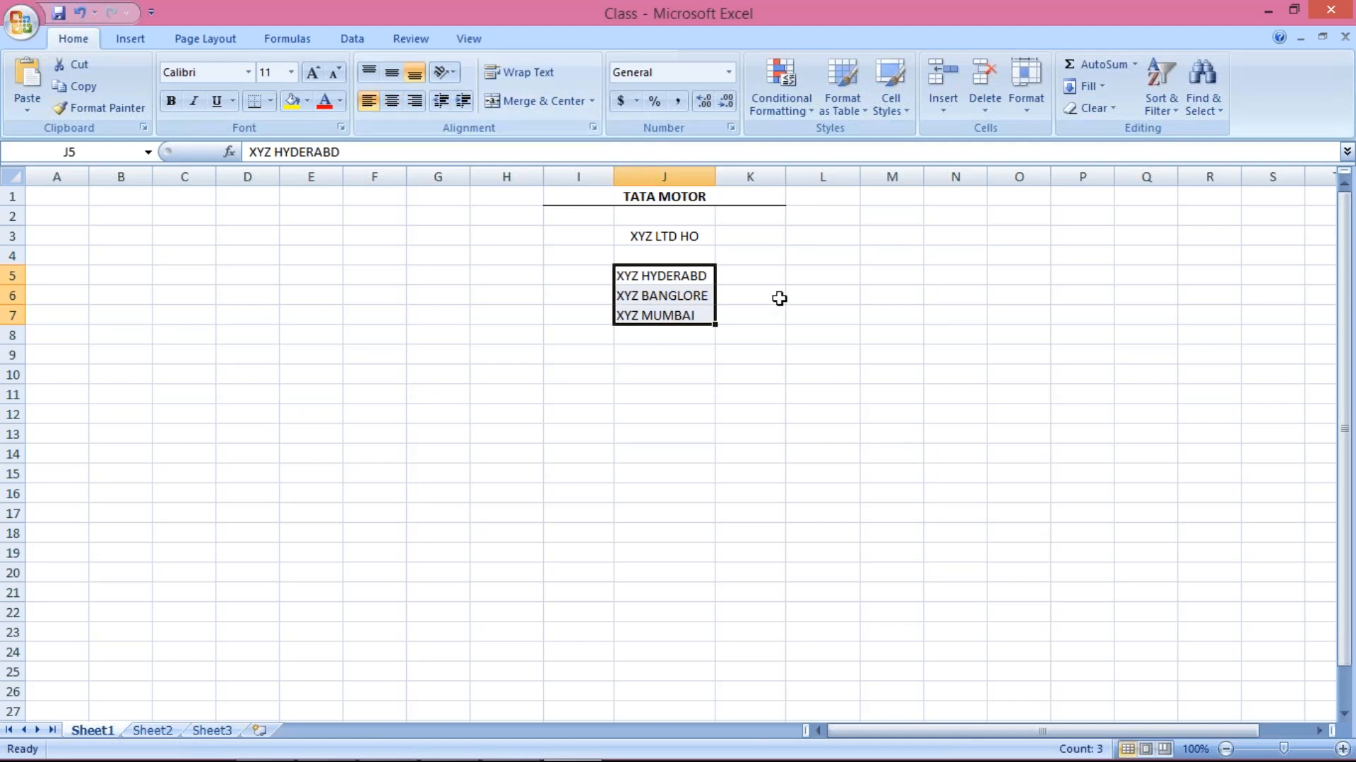
{"action": "left_click", "coordinate": [779, 299]}
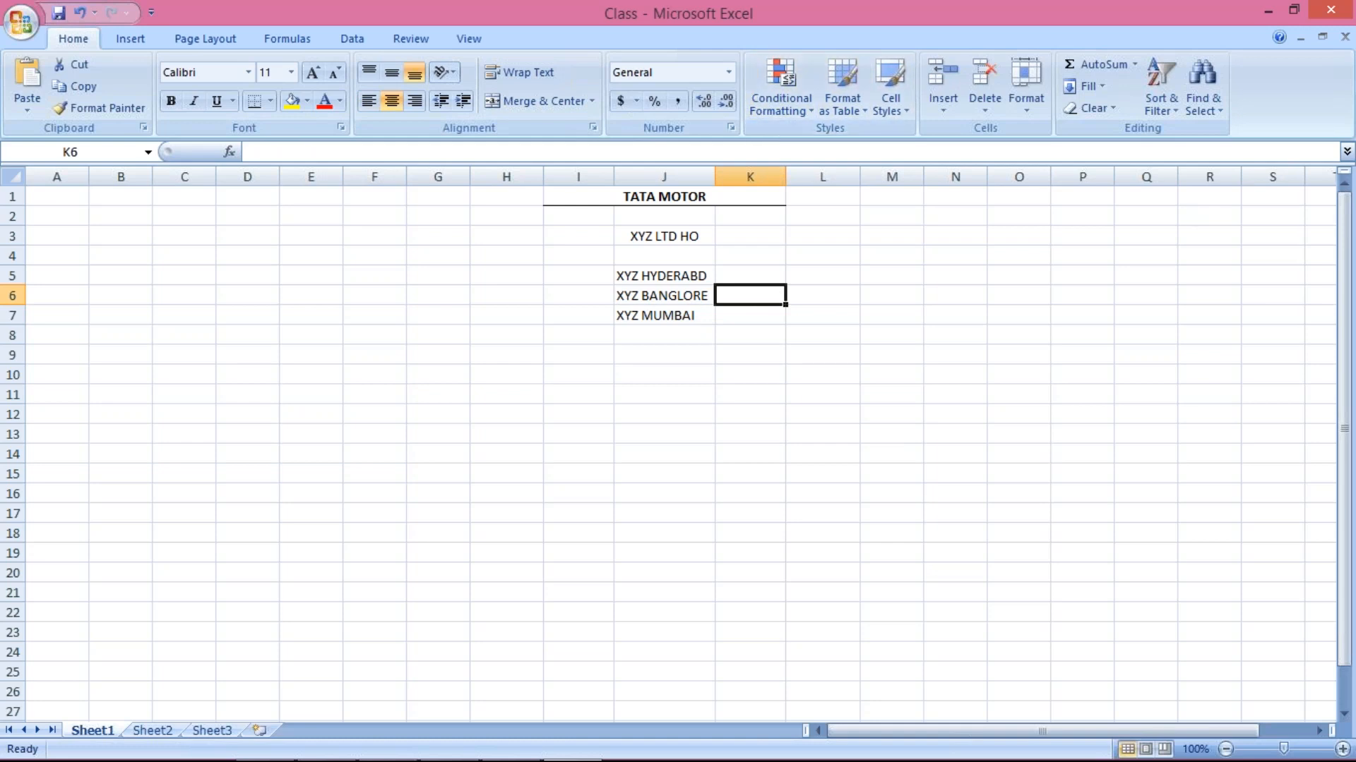
Bold the 'XYZ LTD HO' entry in J3 with Ctrl+B
{"action": "mouse_move", "coordinate": [1334, 761]}
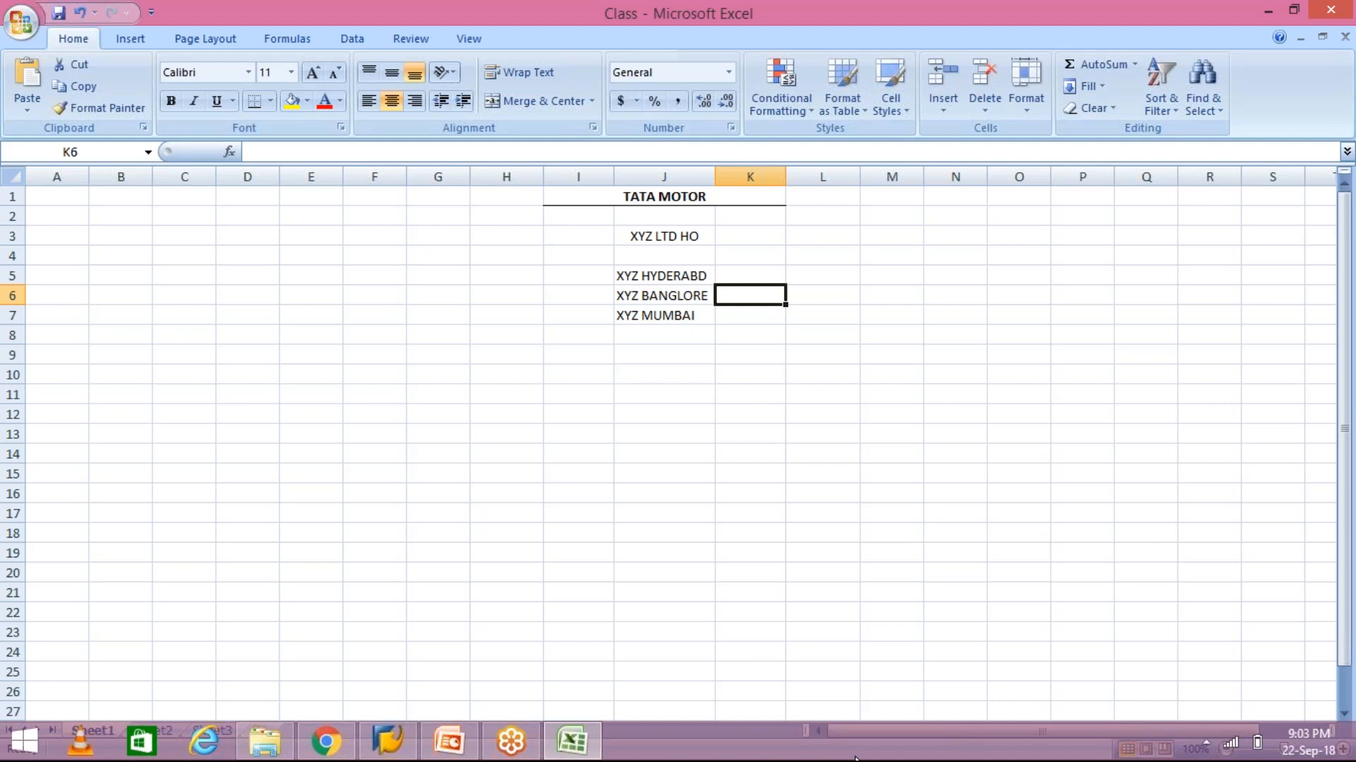
{"action": "left_click", "coordinate": [670, 279]}
{"action": "left_click", "coordinate": [670, 297]}
{"action": "left_click", "coordinate": [671, 316]}
{"action": "left_click", "coordinate": [664, 276]}
{"action": "left_click", "coordinate": [665, 300]}
{"action": "left_click", "coordinate": [664, 330]}
{"action": "left_click", "coordinate": [657, 294]}
{"action": "left_click", "coordinate": [643, 272]}
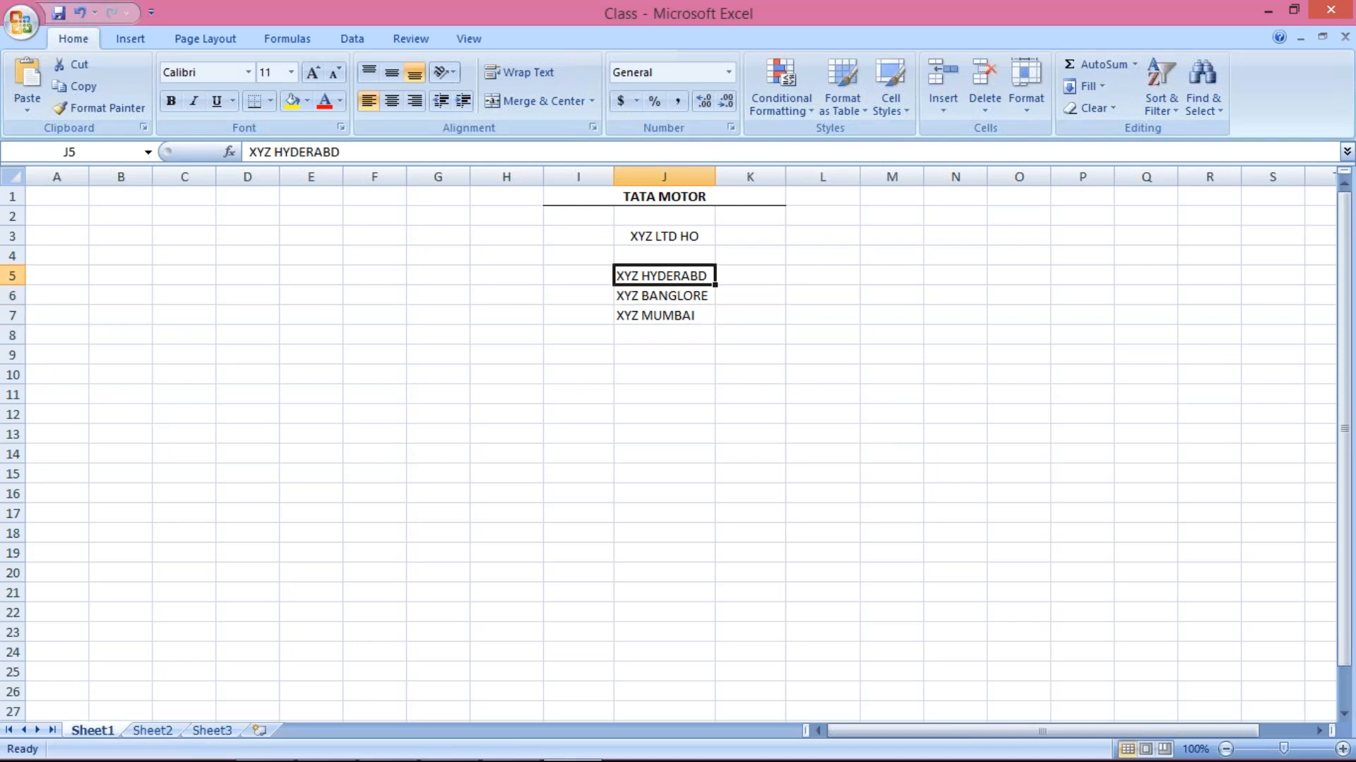
{"action": "left_click", "coordinate": [622, 238]}
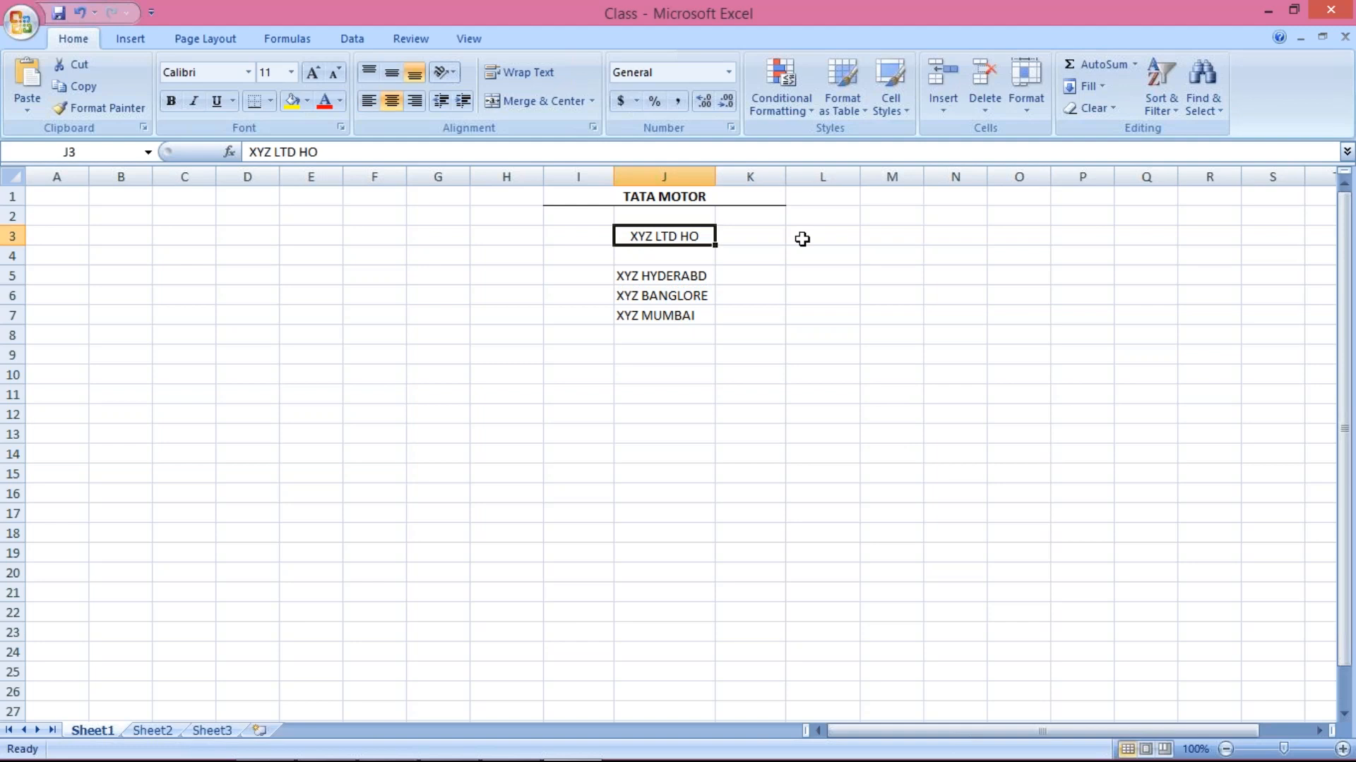
{"action": "key", "text": "ctrl+b"}
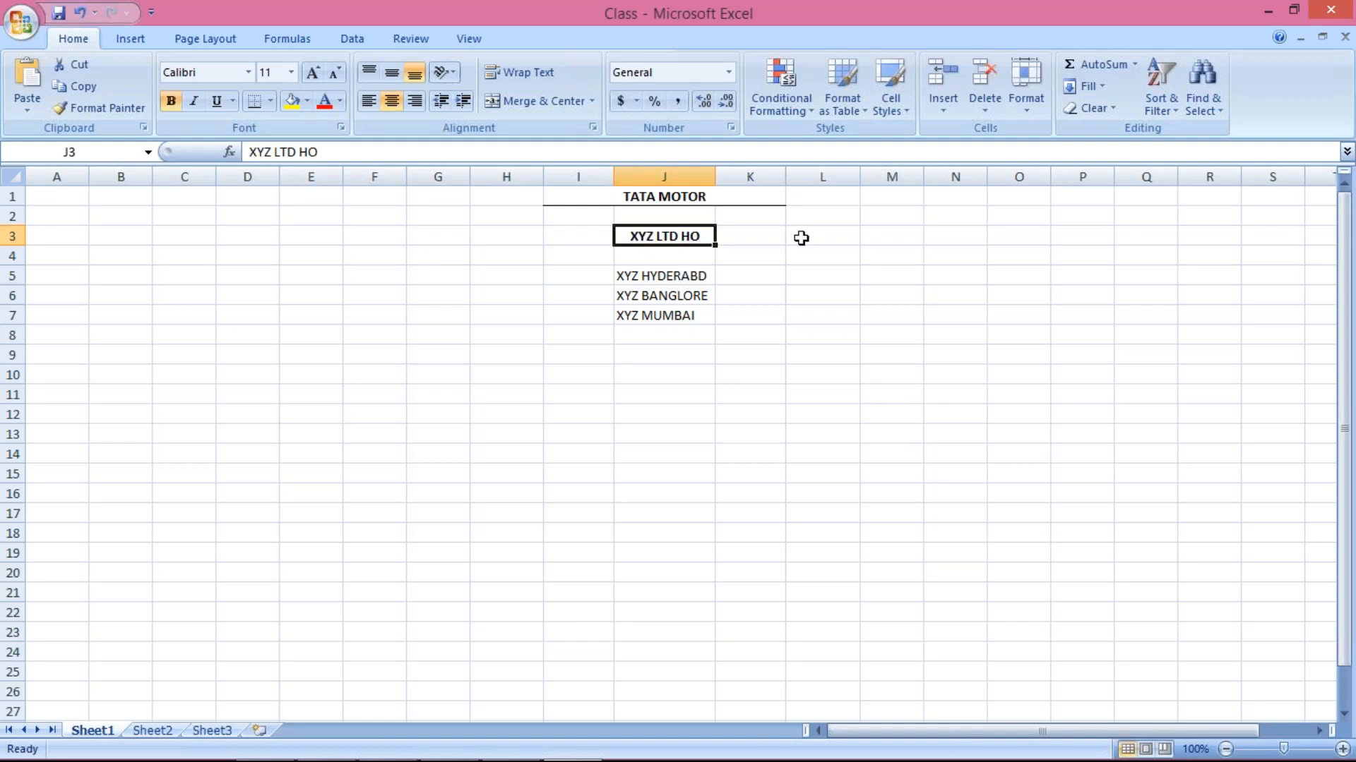
Step through the branch cells J5:J8 and J3 to review the entries
{"action": "left_click", "coordinate": [691, 276]}
{"action": "left_click", "coordinate": [673, 297]}
{"action": "left_click", "coordinate": [666, 313]}
{"action": "left_click", "coordinate": [664, 273]}
{"action": "left_click", "coordinate": [663, 295]}
{"action": "left_click", "coordinate": [667, 331]}
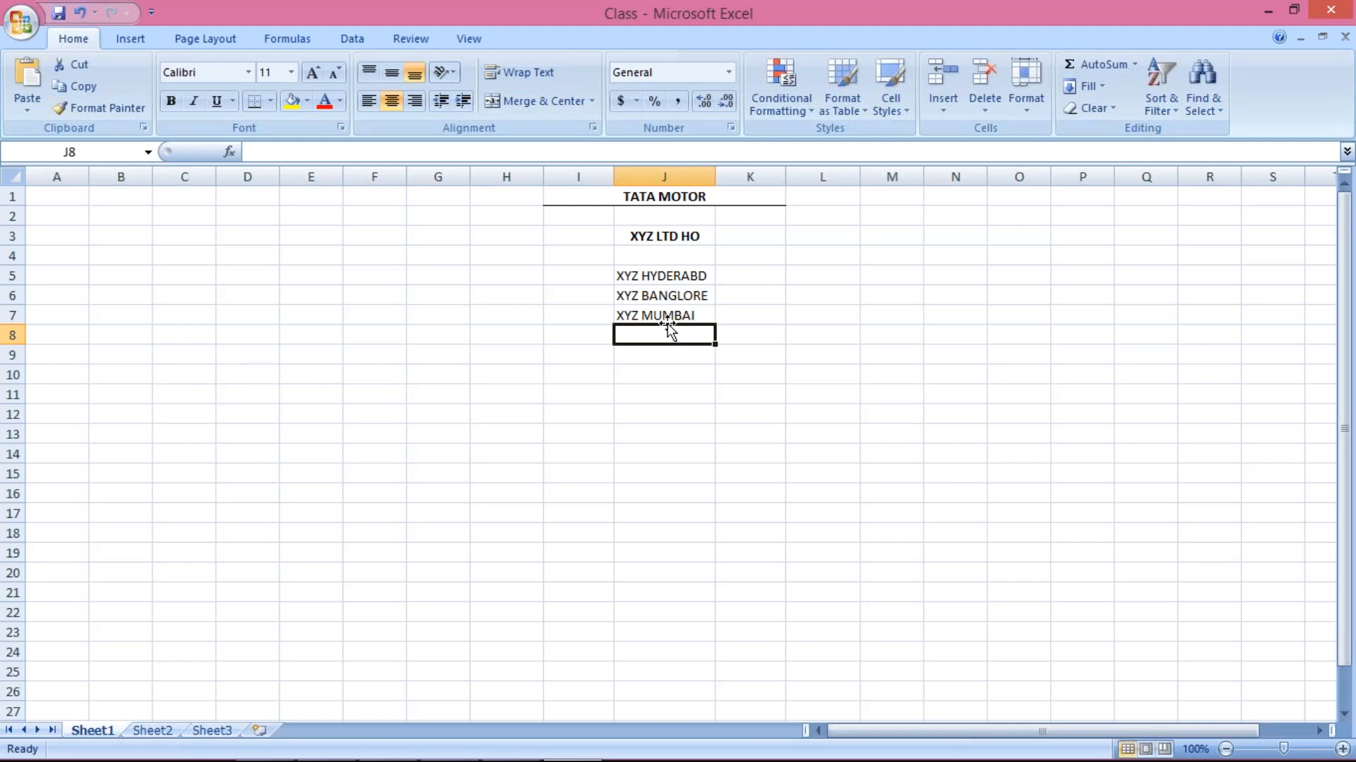
{"action": "left_click", "coordinate": [634, 275]}
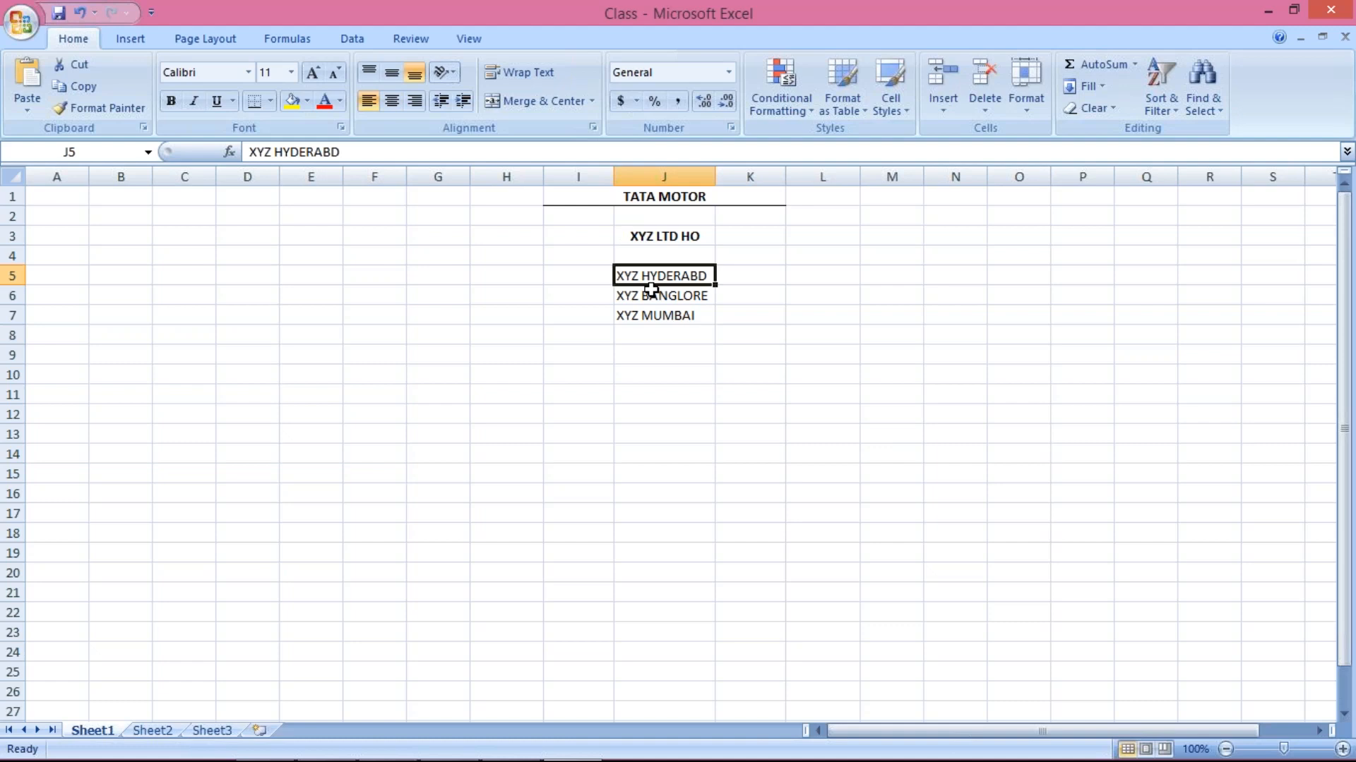
{"action": "left_click", "coordinate": [659, 236]}
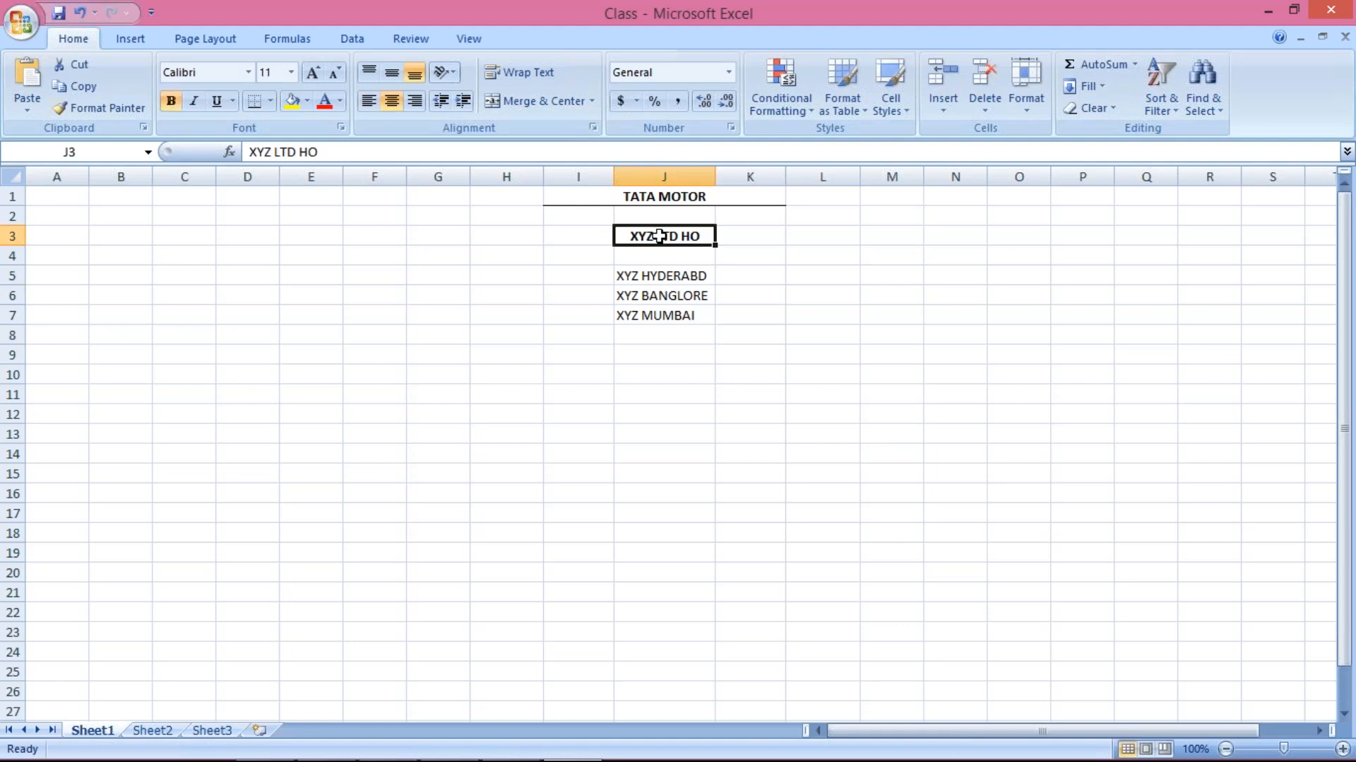
{"action": "left_click", "coordinate": [657, 277]}
{"action": "left_click", "coordinate": [656, 295]}
{"action": "left_click", "coordinate": [651, 313]}
{"action": "left_click", "coordinate": [651, 278]}
{"action": "left_click", "coordinate": [654, 294]}
{"action": "key", "text": "Down"}
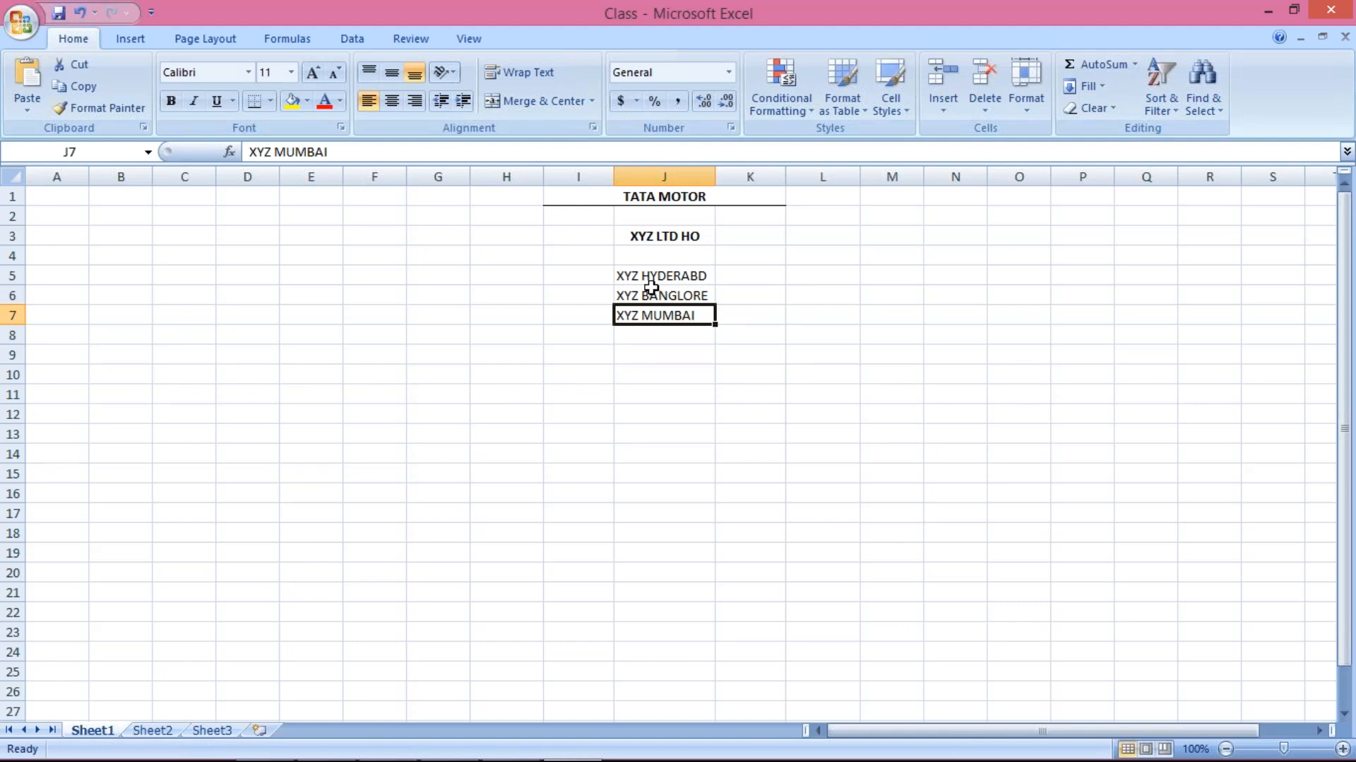
{"action": "left_click", "coordinate": [651, 279]}
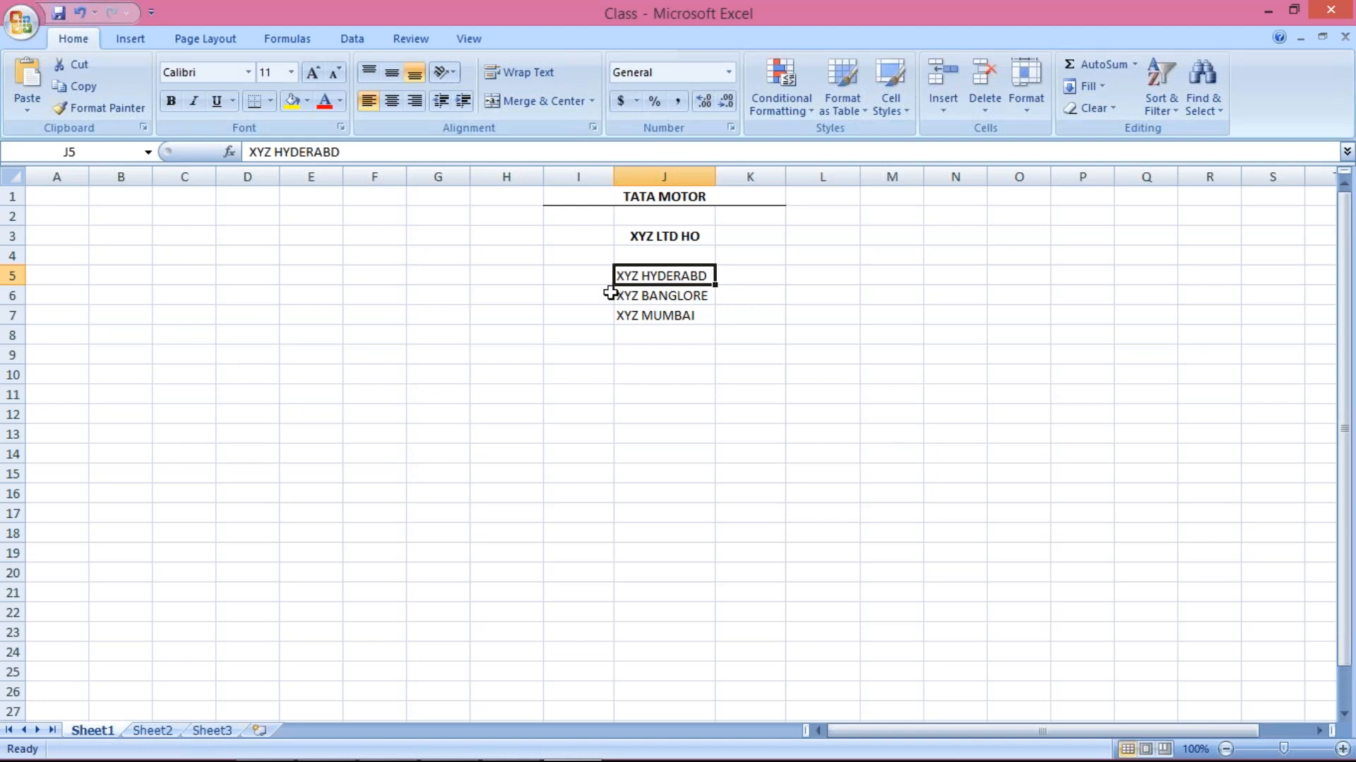
{"action": "left_click", "coordinate": [737, 276]}
{"action": "left_click", "coordinate": [667, 281]}
{"action": "left_click", "coordinate": [741, 278]}
{"action": "left_click", "coordinate": [667, 280]}
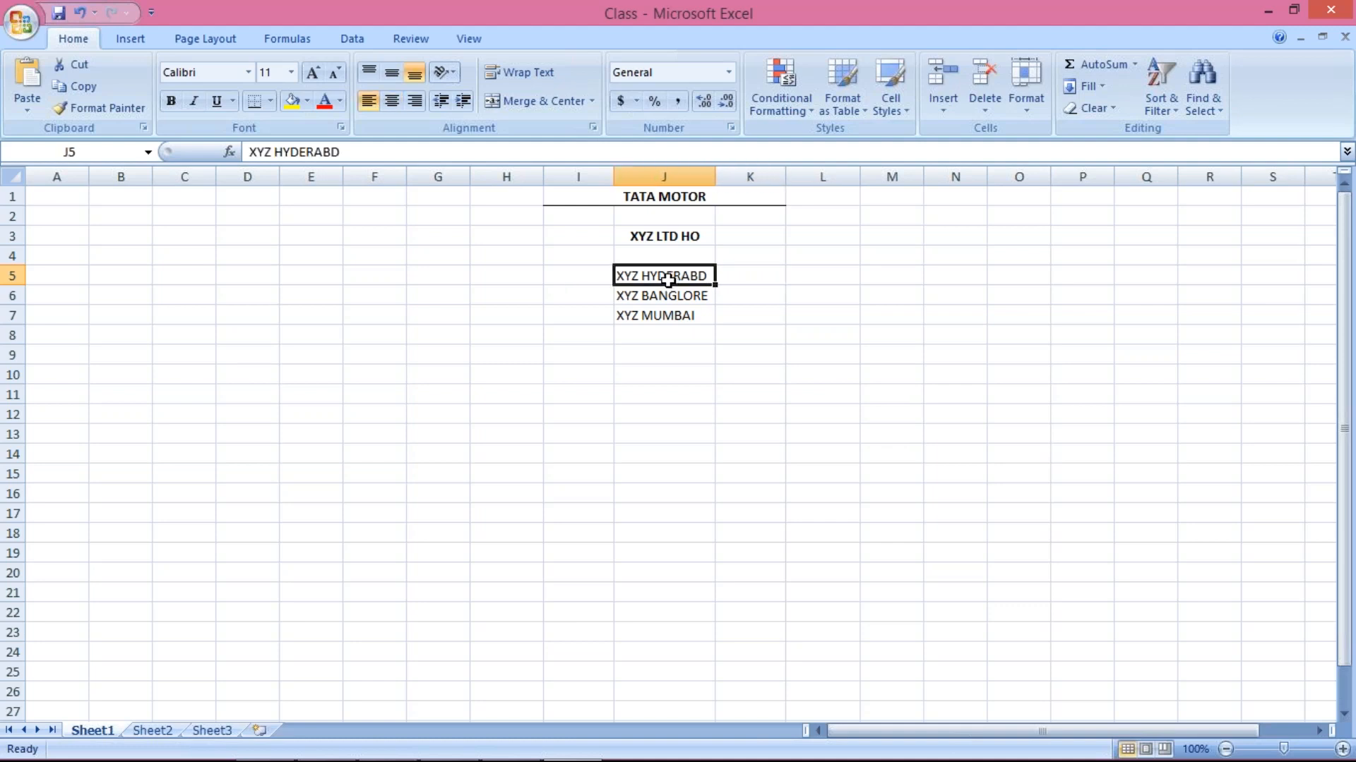
{"action": "left_click", "coordinate": [724, 294]}
{"action": "left_click", "coordinate": [677, 297]}
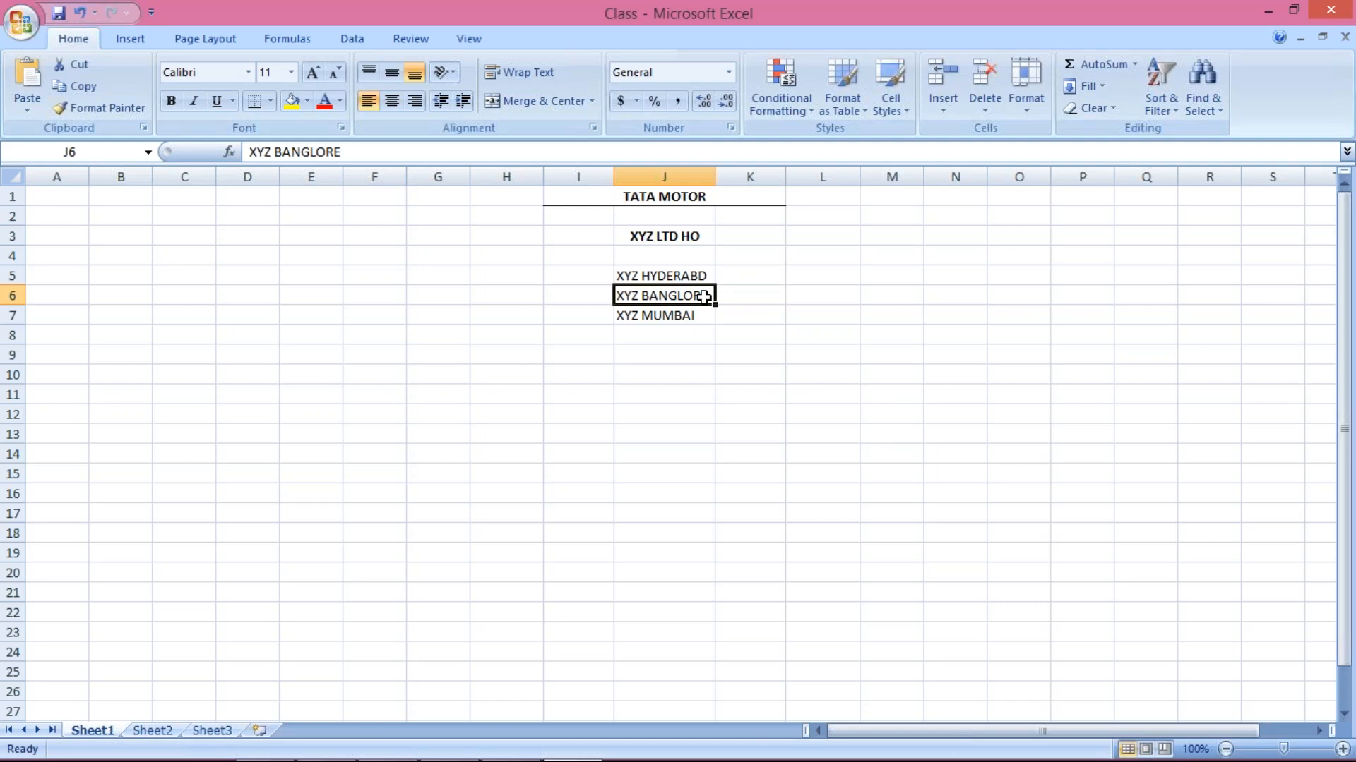
{"action": "left_click", "coordinate": [734, 293]}
{"action": "left_click", "coordinate": [671, 295]}
{"action": "left_click", "coordinate": [751, 322]}
{"action": "left_click", "coordinate": [681, 314]}
{"action": "left_click", "coordinate": [737, 316]}
{"action": "left_click", "coordinate": [697, 314]}
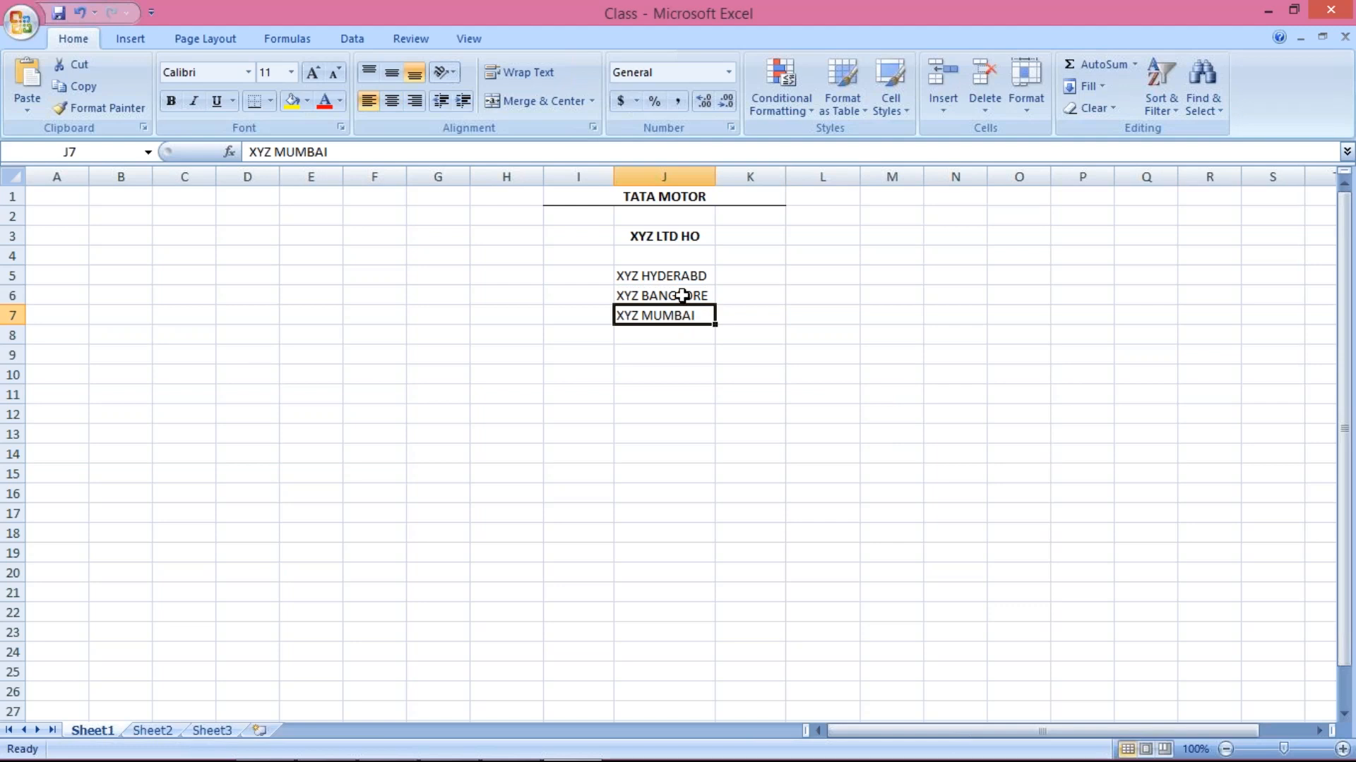
{"action": "left_click", "coordinate": [680, 235]}
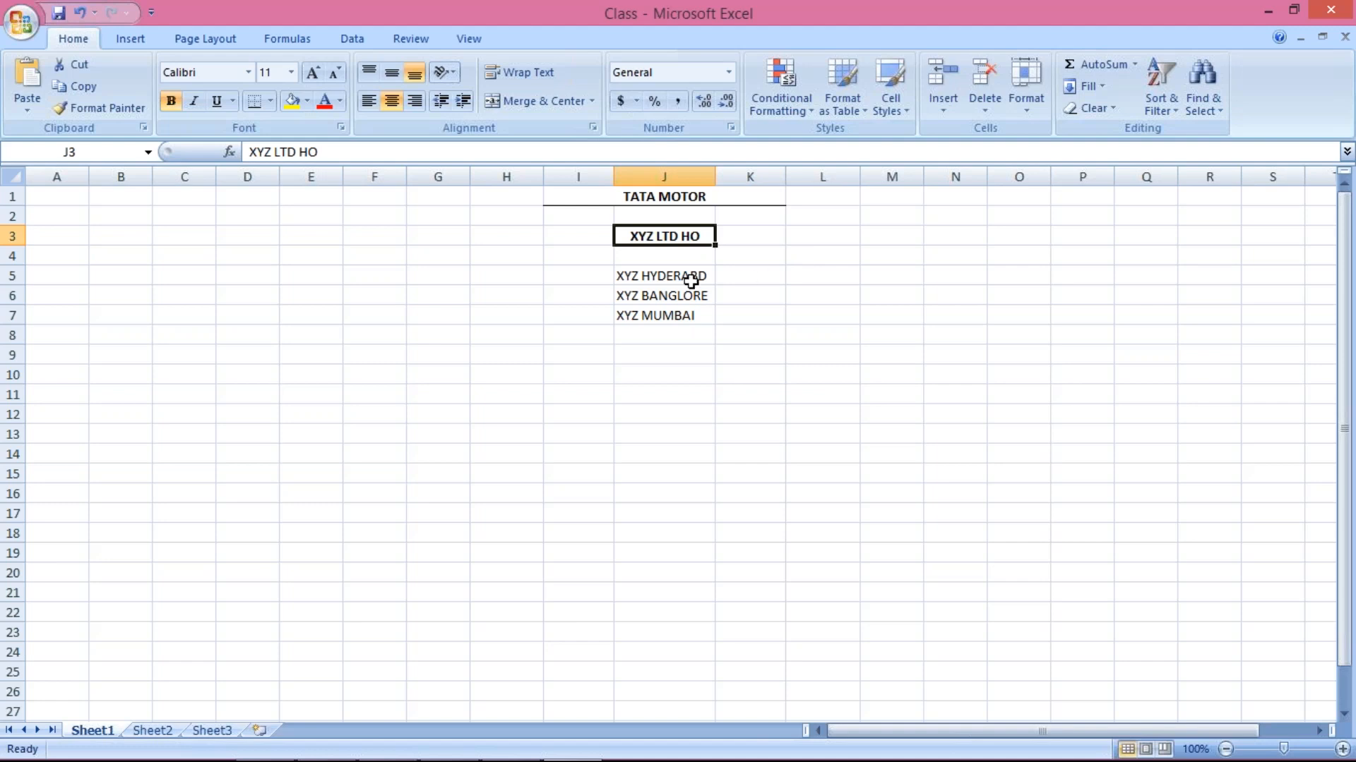
{"action": "left_click", "coordinate": [651, 276]}
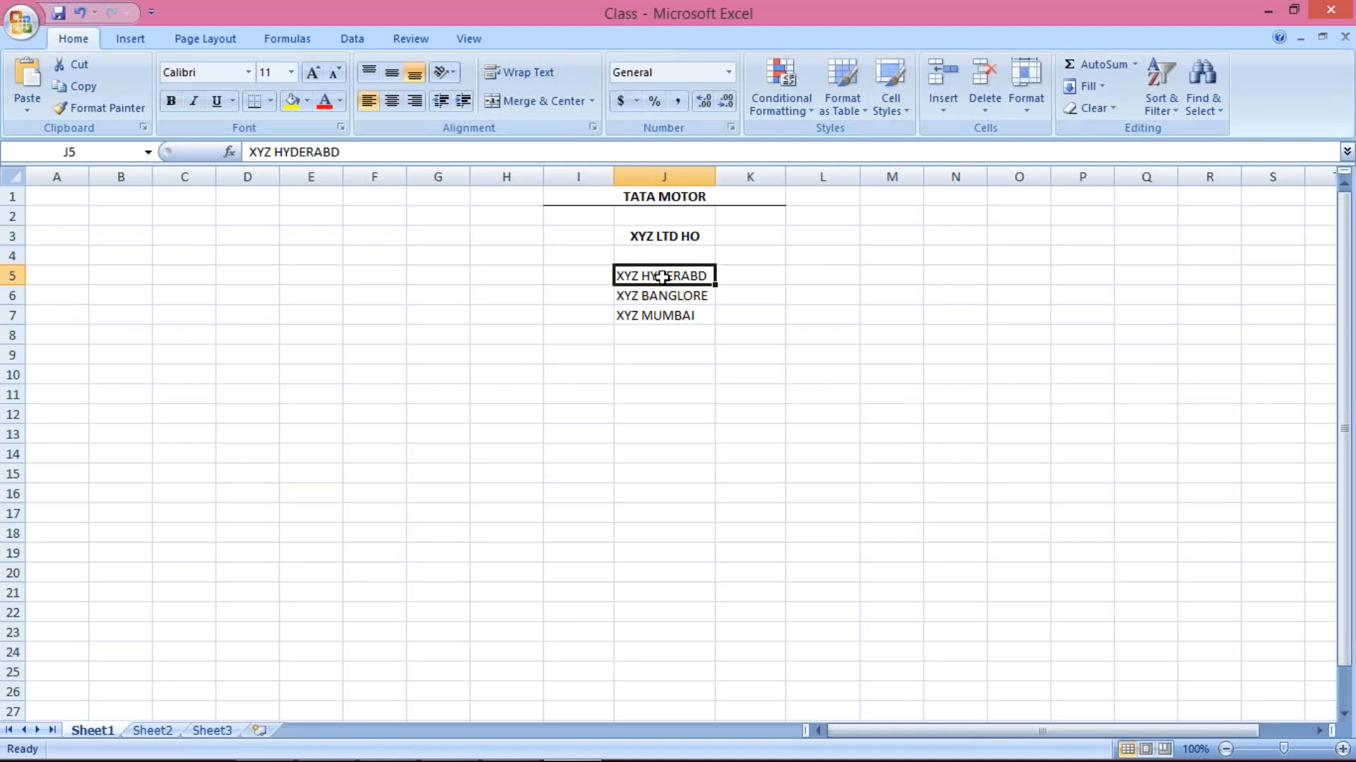
{"action": "left_click", "coordinate": [675, 236]}
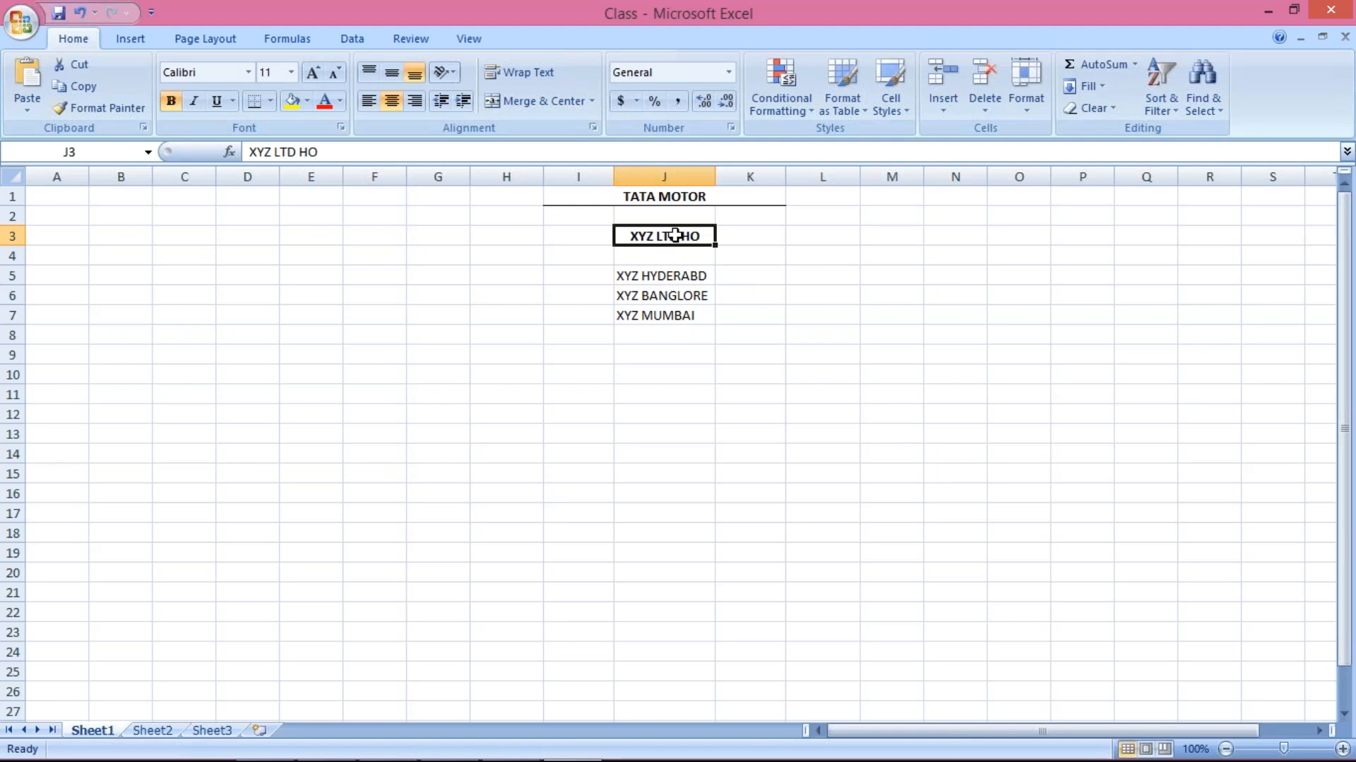
{"action": "left_click", "coordinate": [674, 277]}
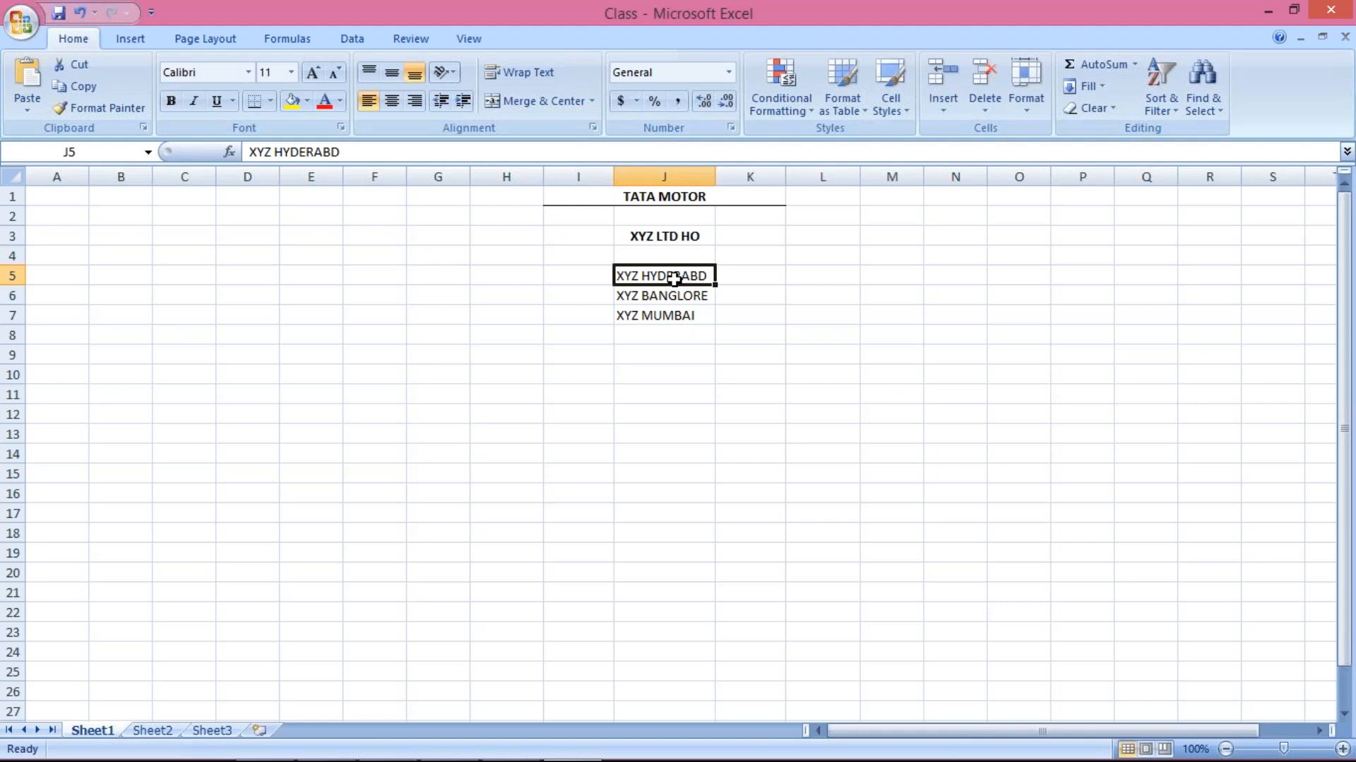
{"action": "left_click", "coordinate": [749, 281]}
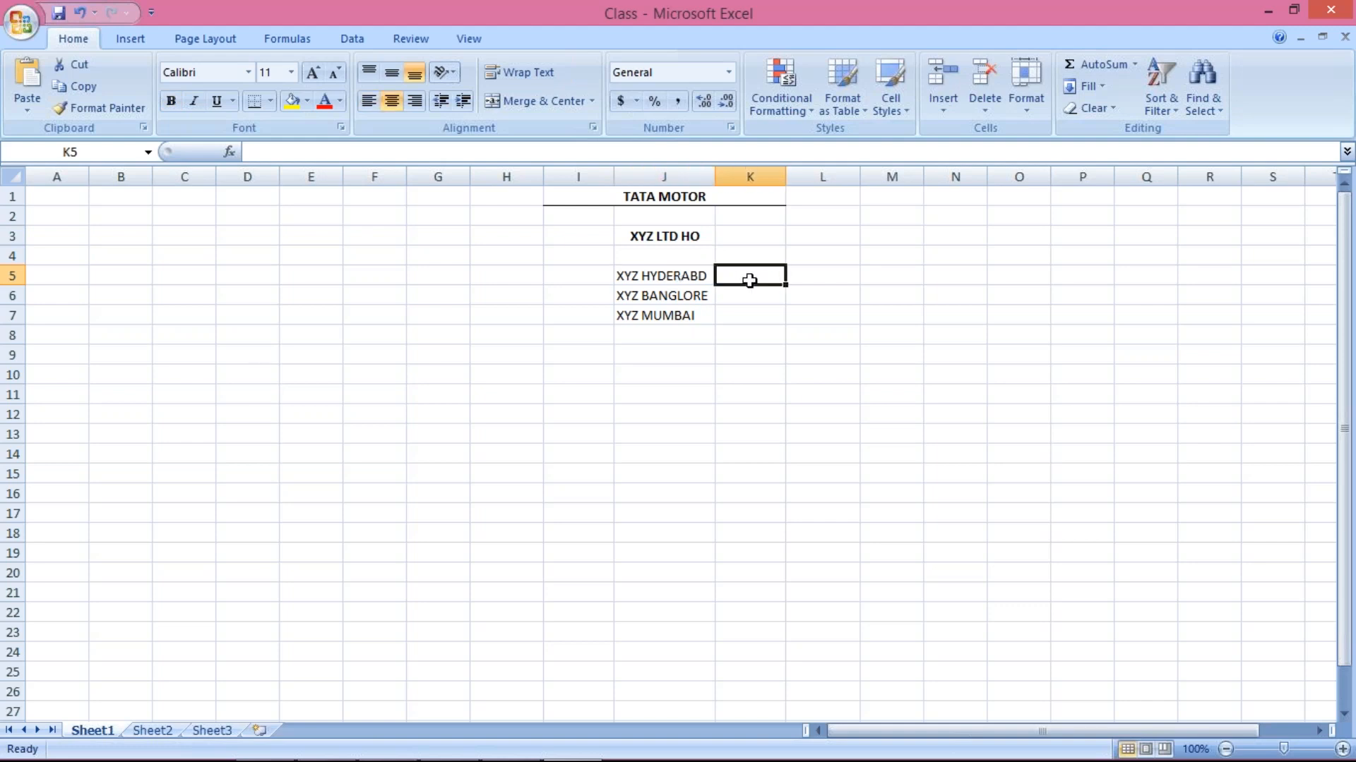
{"action": "left_click", "coordinate": [663, 236]}
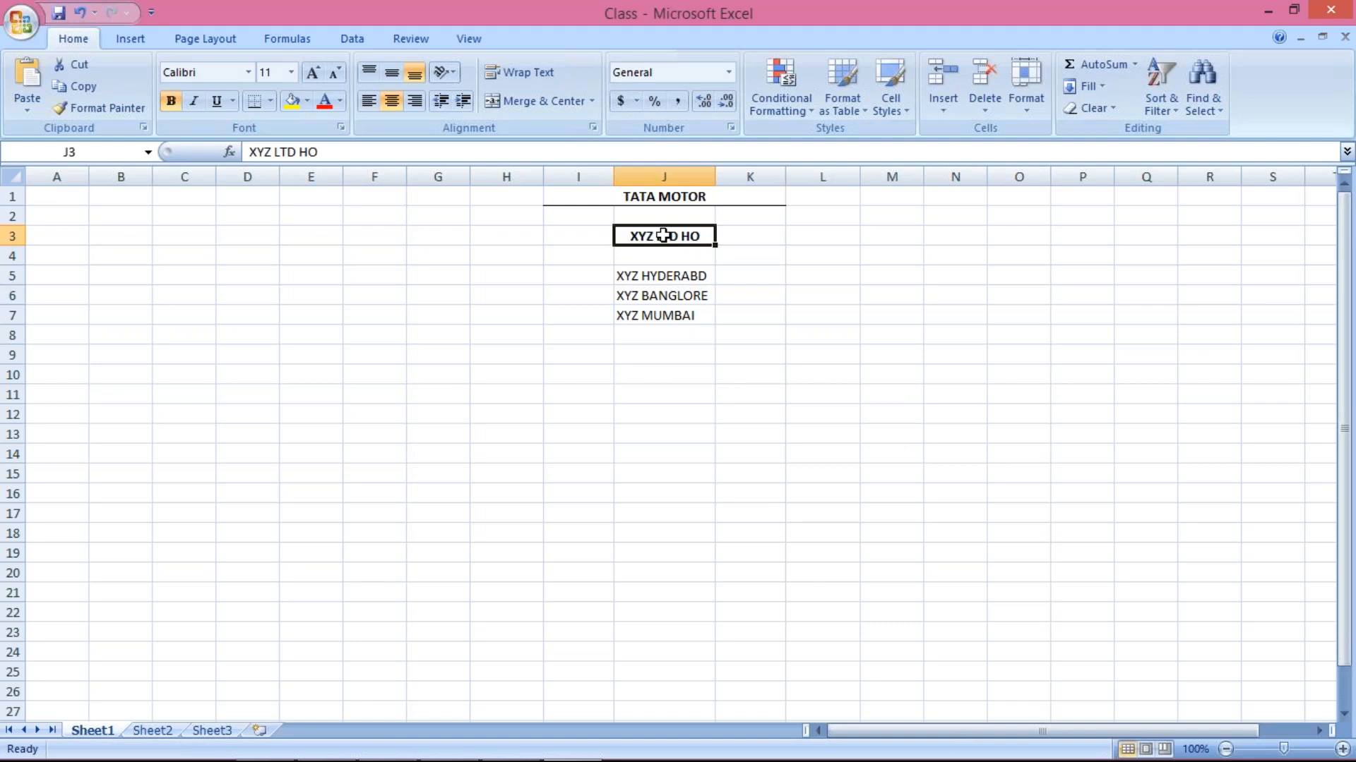
{"action": "left_click", "coordinate": [733, 280]}
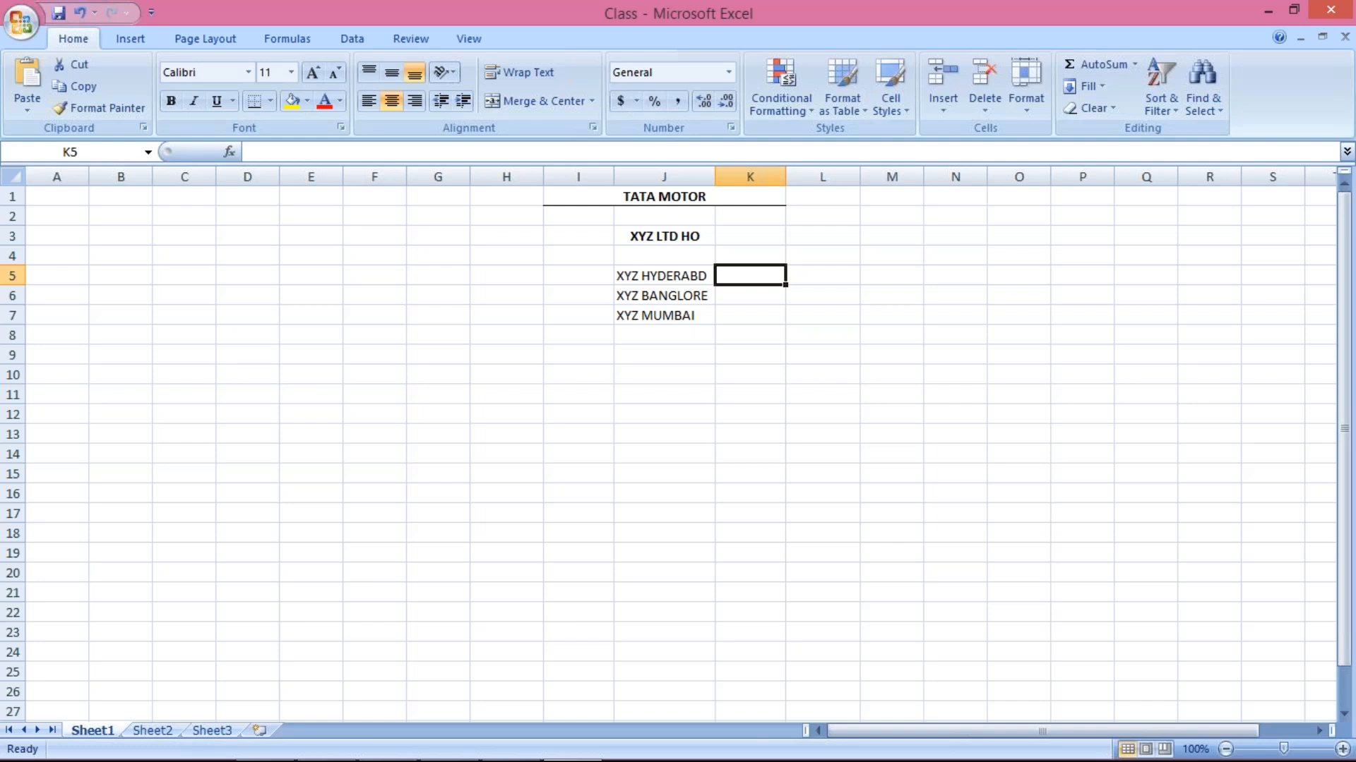
{"action": "left_click", "coordinate": [638, 236]}
{"action": "left_click", "coordinate": [659, 283]}
{"action": "left_click", "coordinate": [659, 299]}
{"action": "left_click", "coordinate": [659, 315]}
{"action": "left_click", "coordinate": [661, 275]}
{"action": "left_click", "coordinate": [666, 328]}
{"action": "left_click", "coordinate": [663, 275]}
{"action": "left_click", "coordinate": [659, 294]}
{"action": "left_click", "coordinate": [667, 318]}
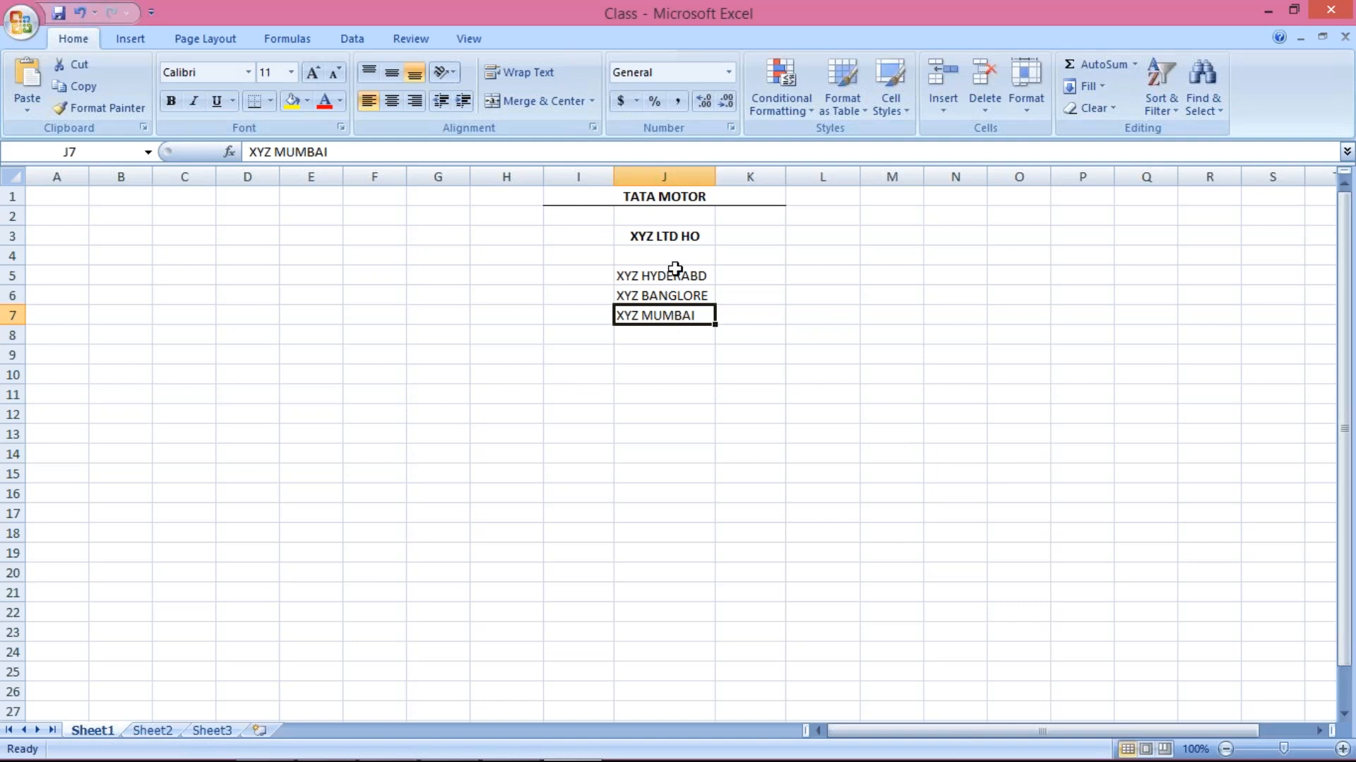
{"action": "left_click", "coordinate": [674, 235]}
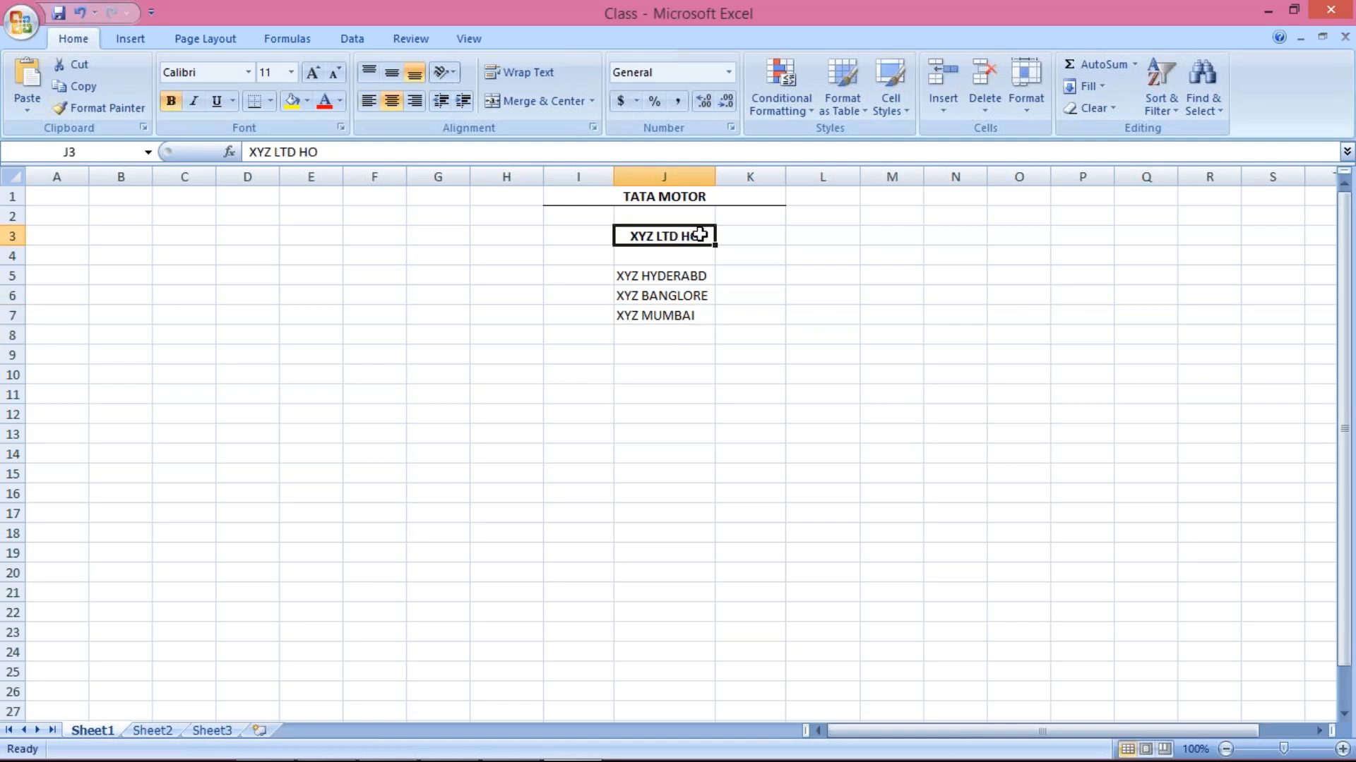
{"action": "left_click", "coordinate": [731, 236]}
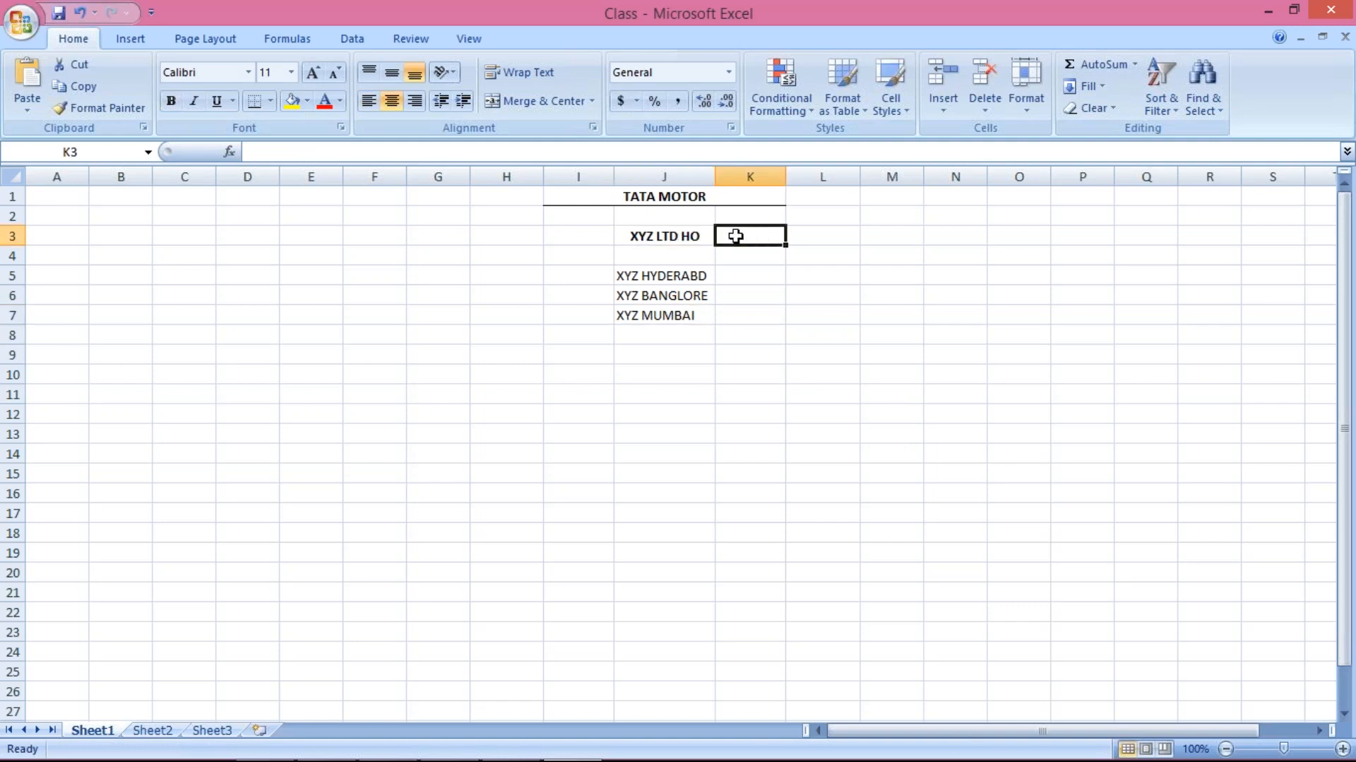
{"action": "left_click_drag", "start_coordinate": [735, 272], "coordinate": [745, 325]}
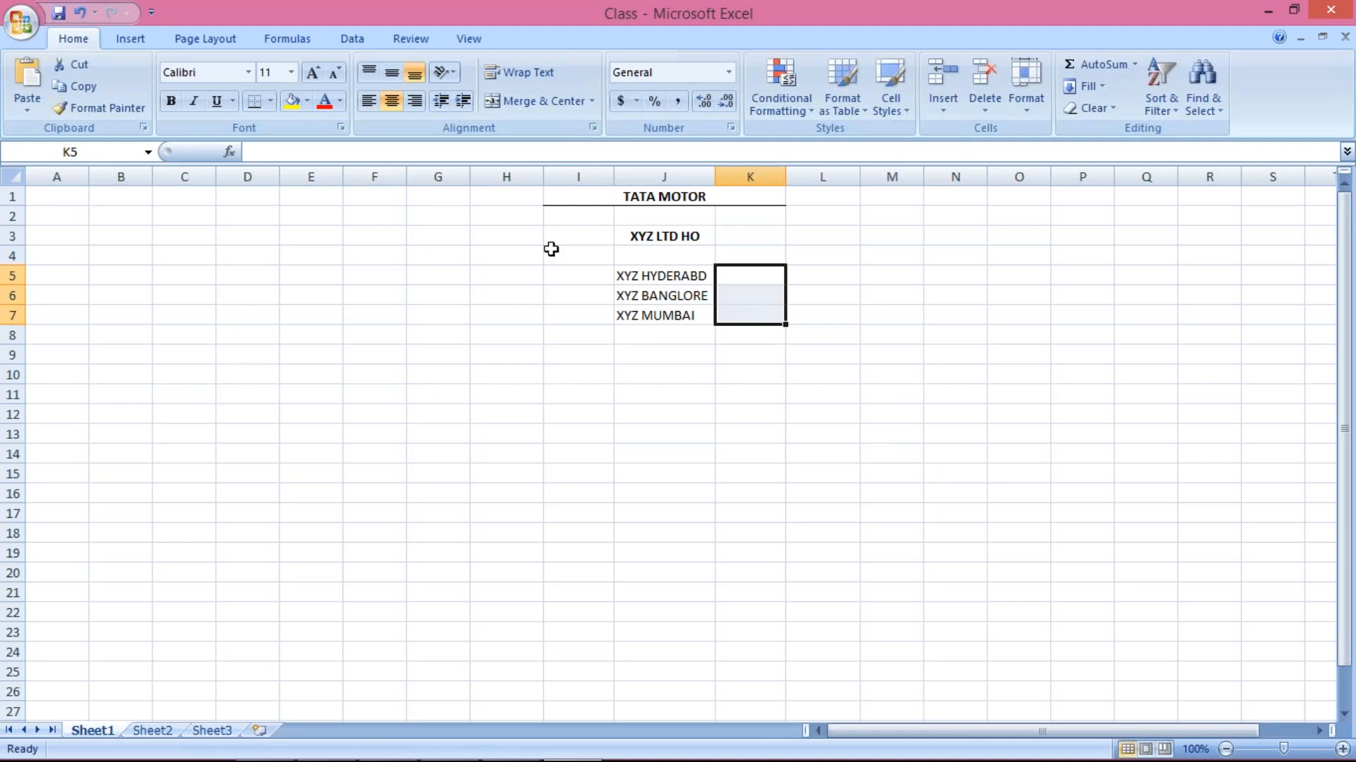
{"action": "left_click", "coordinate": [657, 282]}
{"action": "left_click_drag", "start_coordinate": [656, 288], "coordinate": [668, 311]}
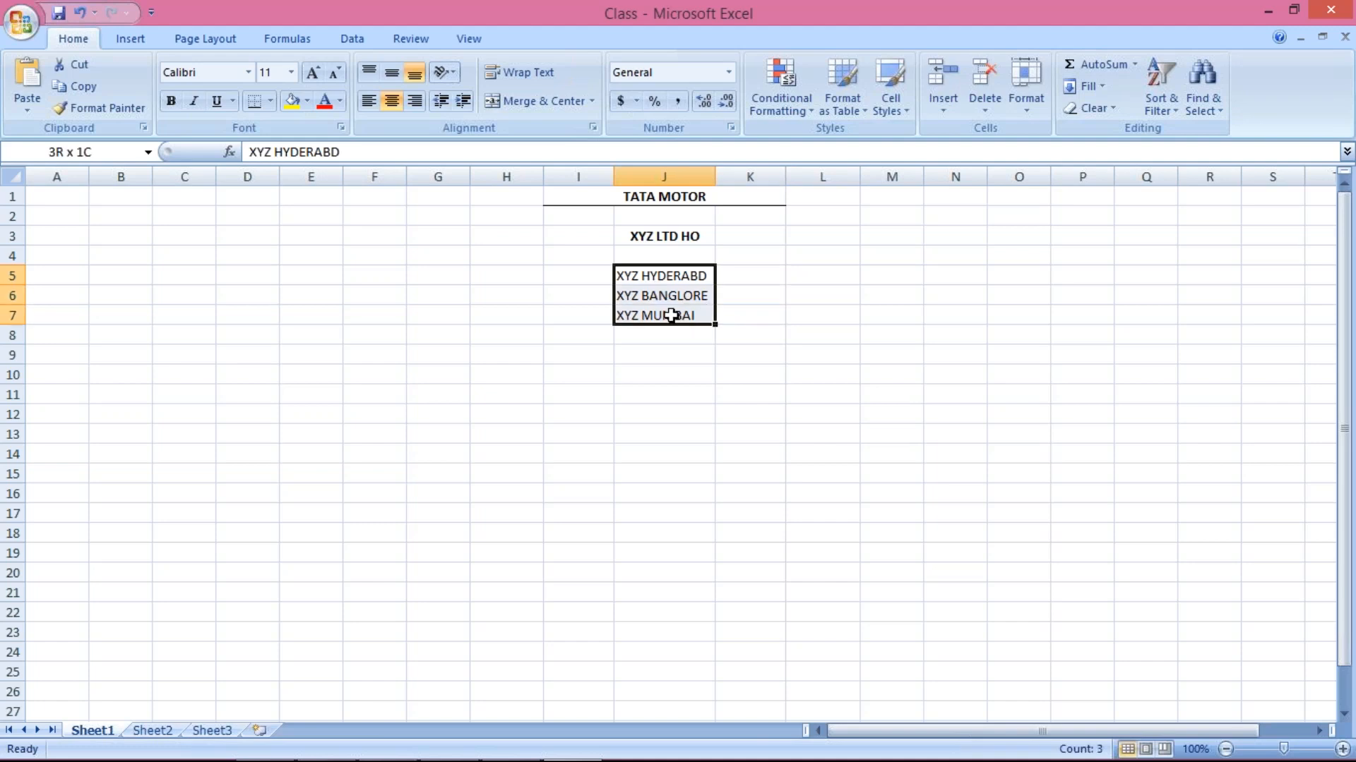
{"action": "left_click", "coordinate": [659, 277]}
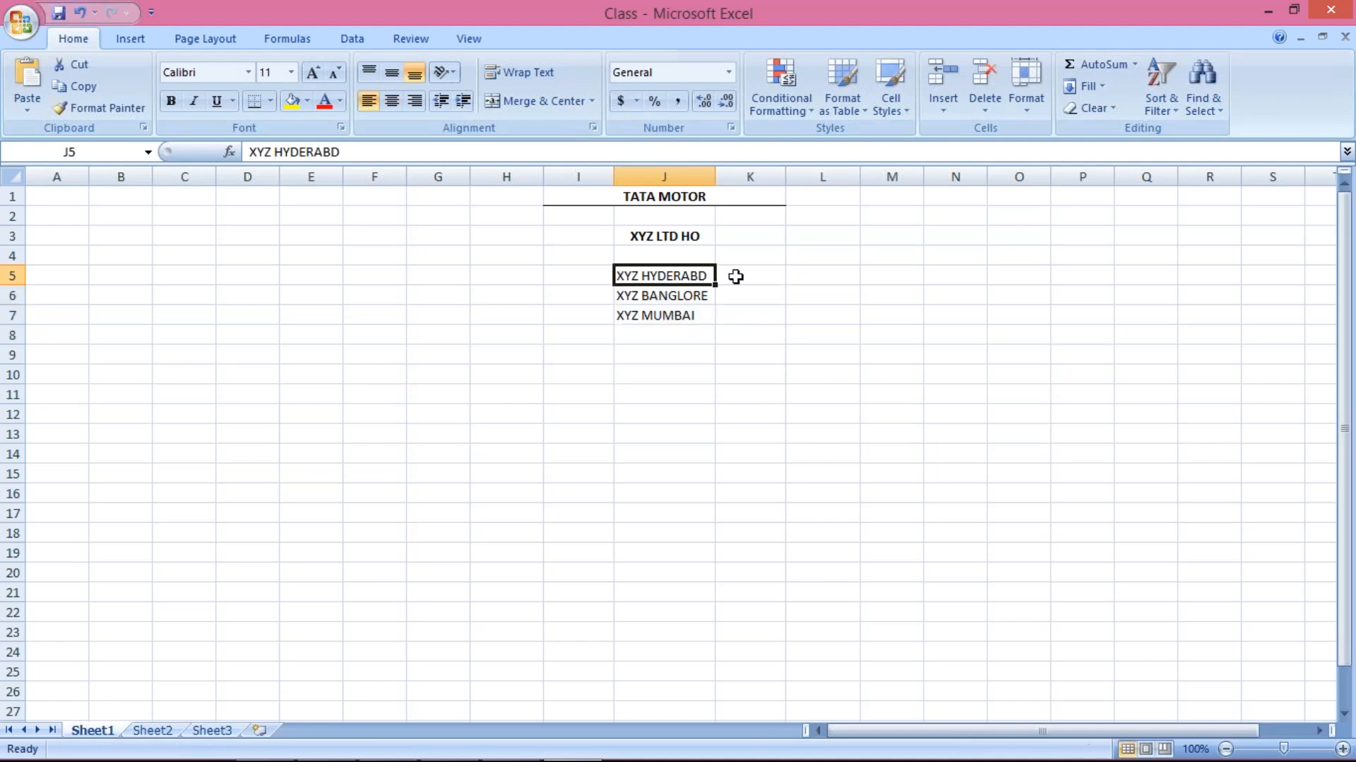
{"action": "left_click", "coordinate": [734, 275]}
{"action": "left_click", "coordinate": [667, 275]}
{"action": "left_click", "coordinate": [735, 275]}
{"action": "left_click", "coordinate": [667, 296]}
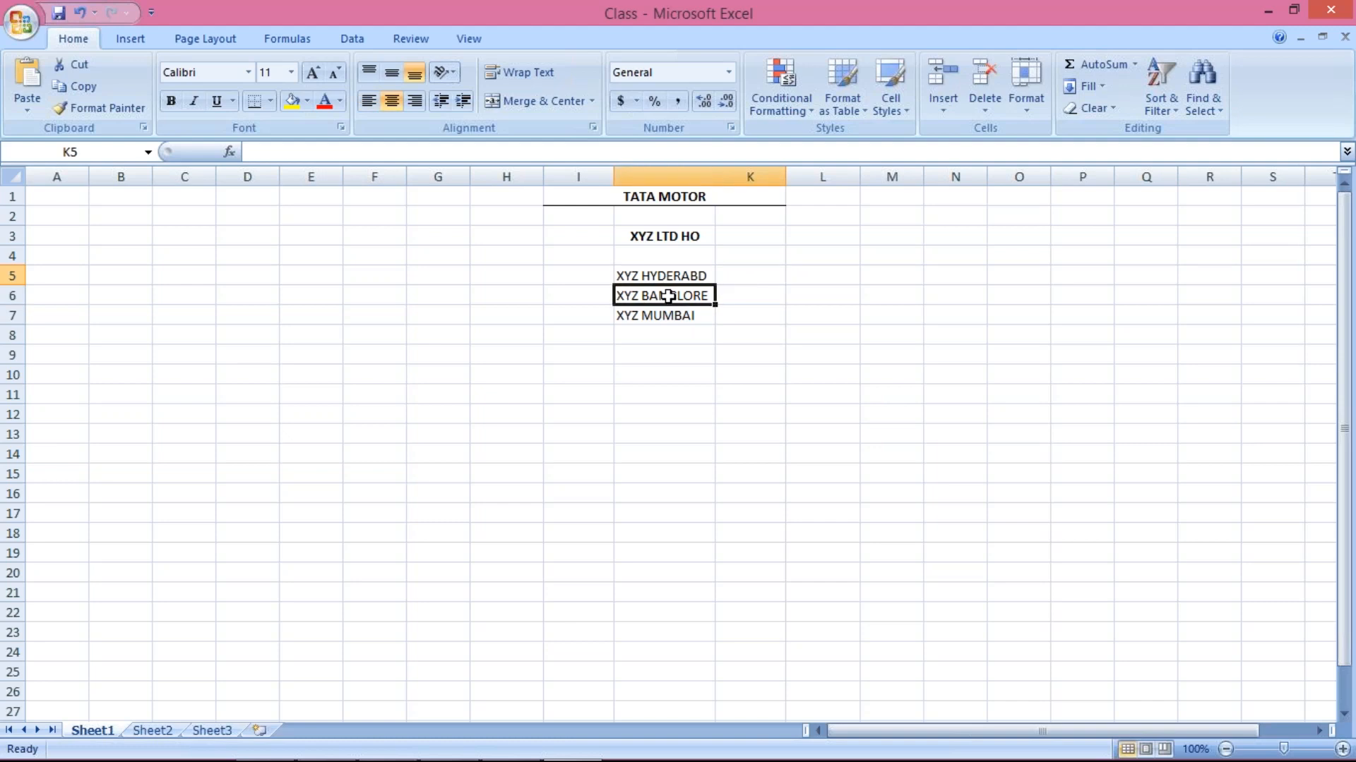
{"action": "left_click", "coordinate": [758, 296]}
{"action": "left_click", "coordinate": [660, 313]}
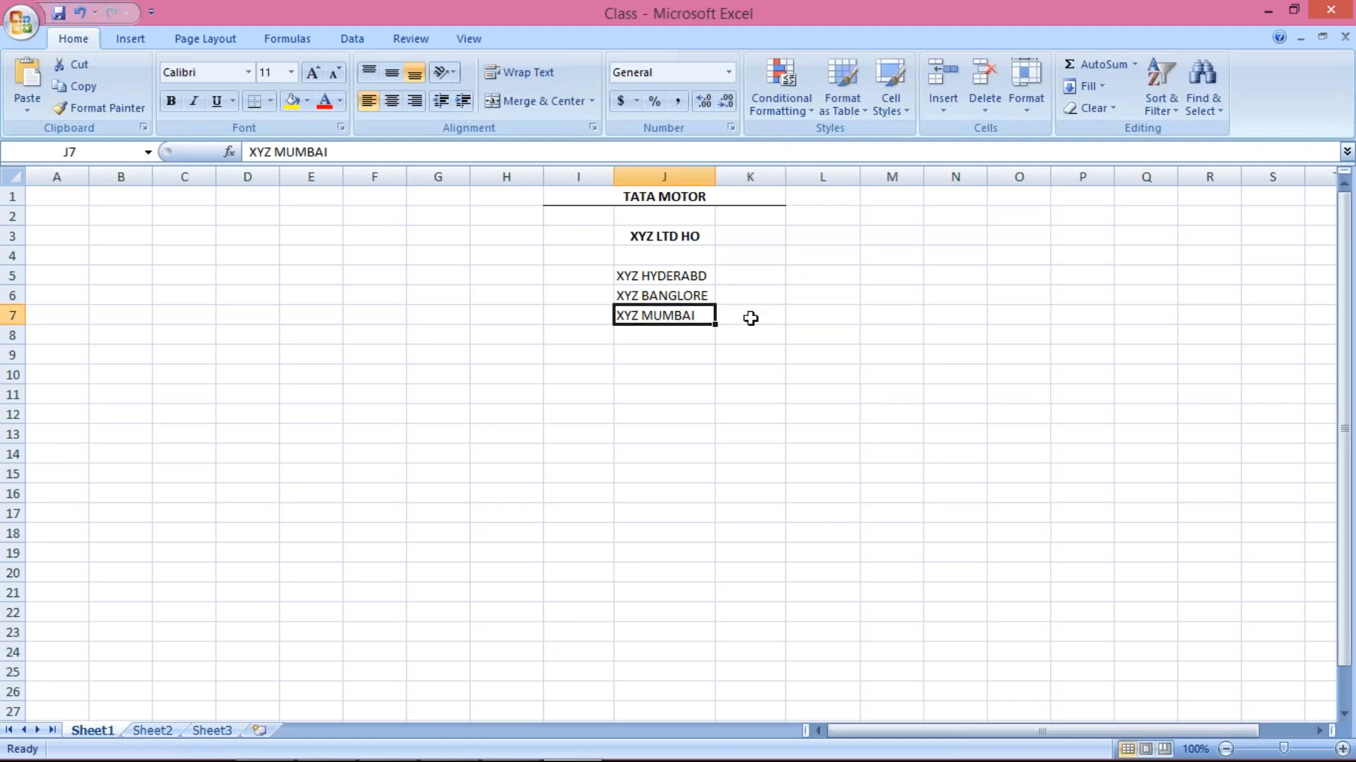
{"action": "left_click", "coordinate": [748, 318]}
{"action": "left_click", "coordinate": [672, 237]}
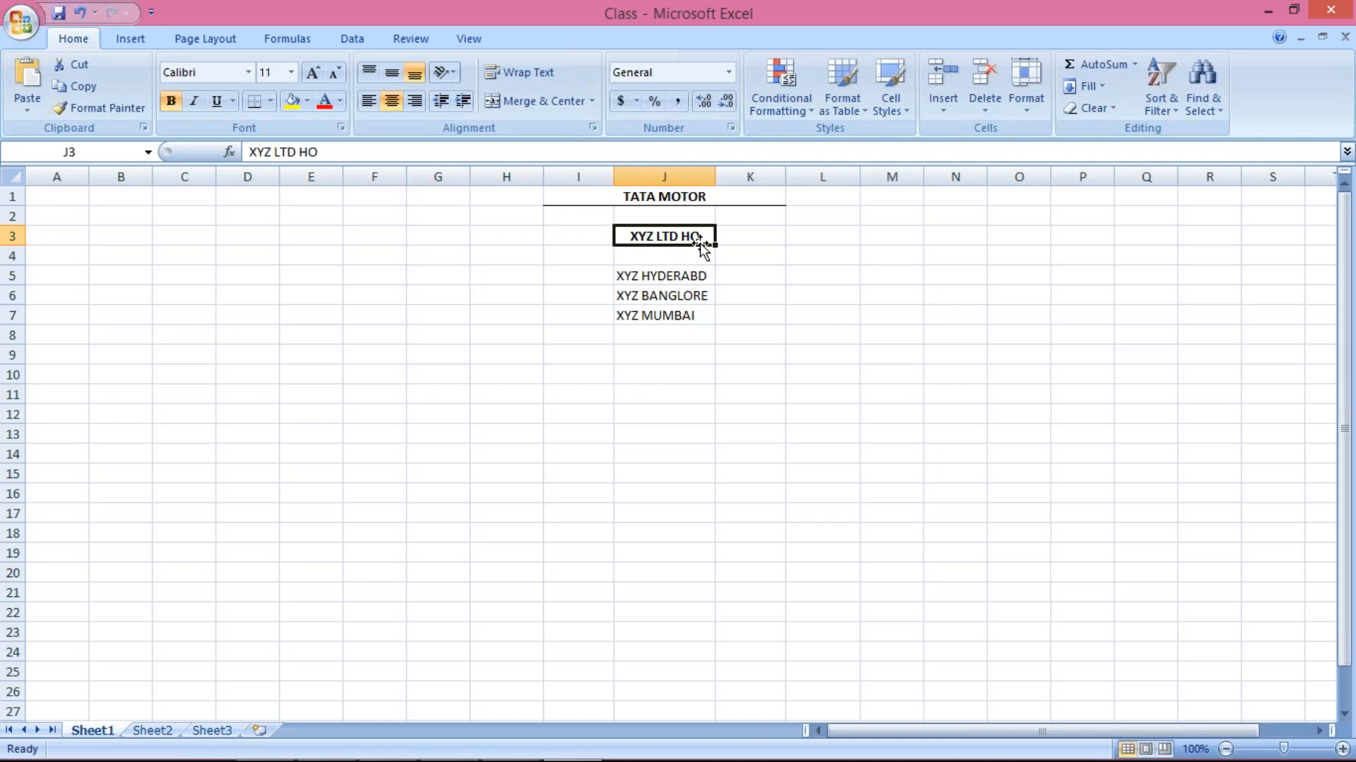
Enter code 1001 in K3 and codes 1002, 1003, 1004 in K5:K7
{"action": "left_click", "coordinate": [773, 233]}
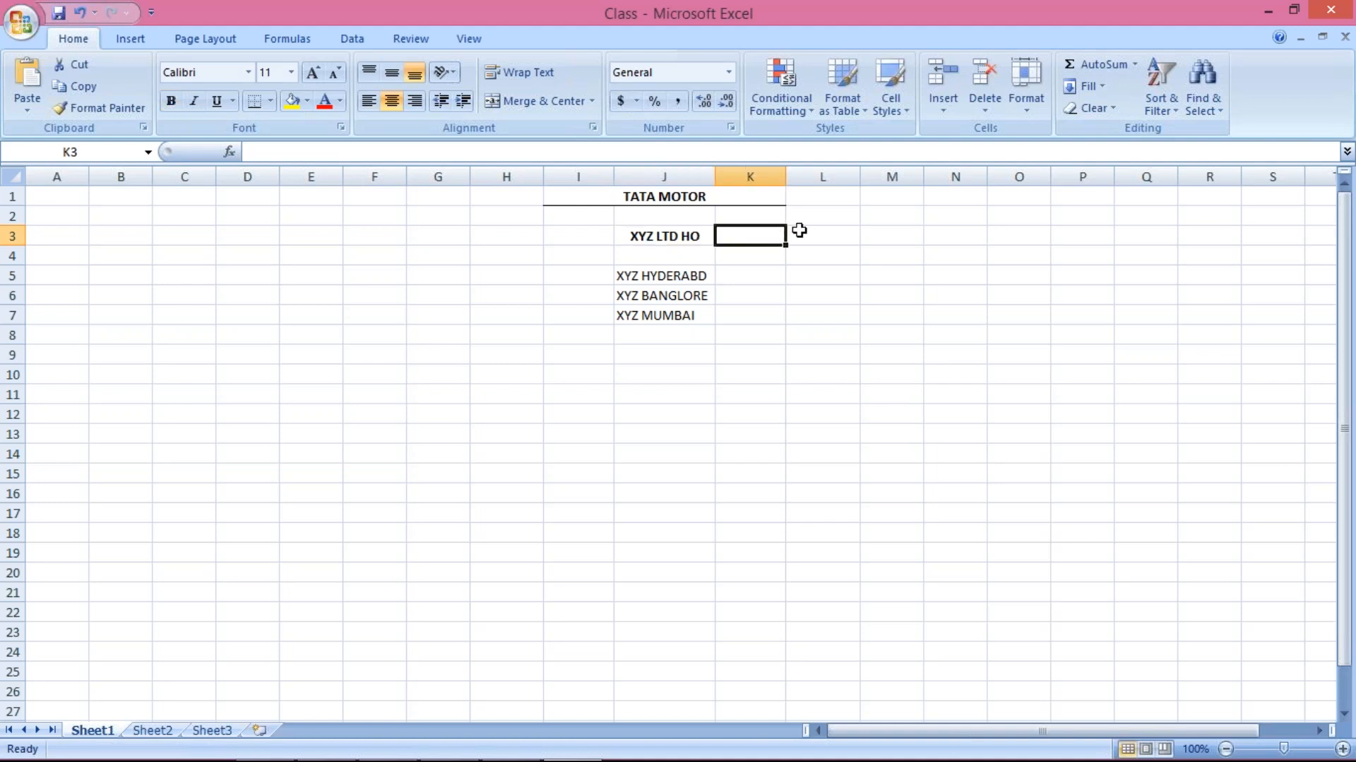
{"action": "type", "text": "1001"}
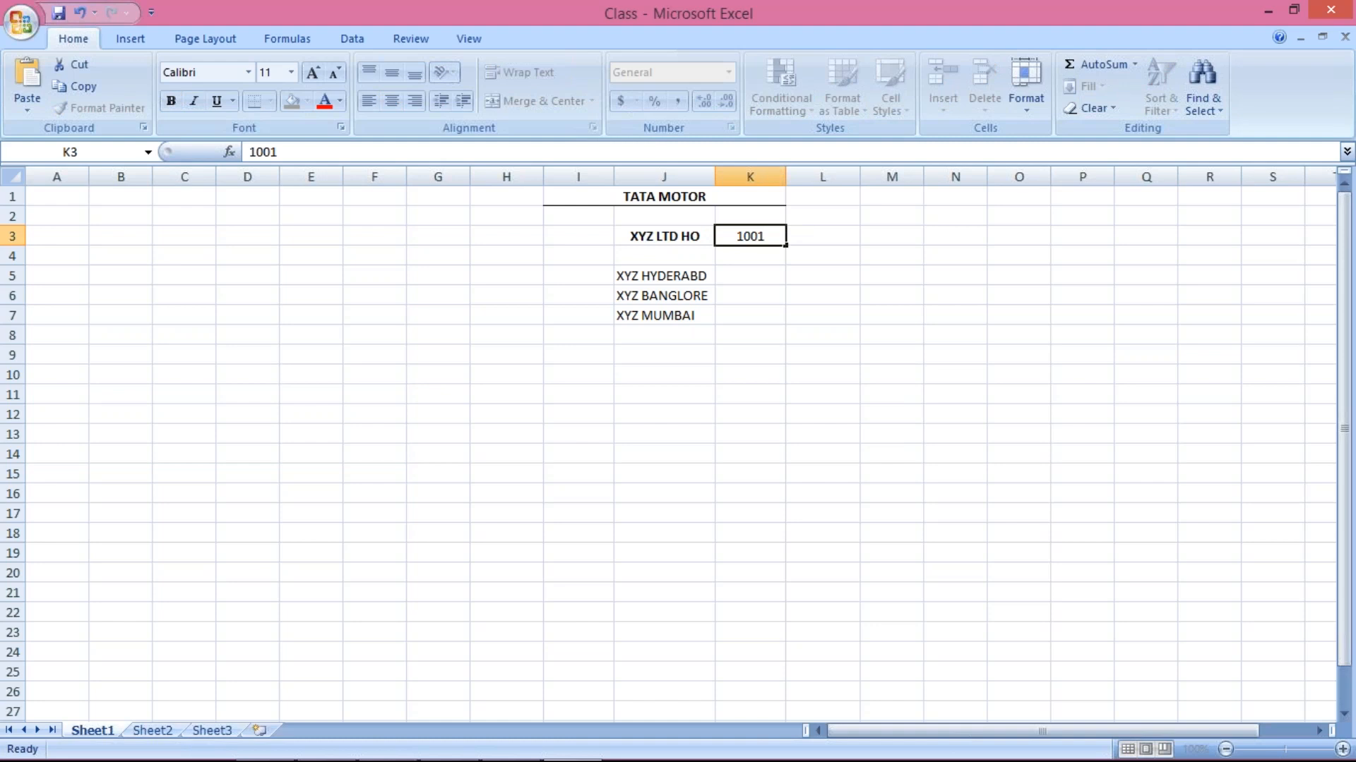
{"action": "key", "text": "Return"}
{"action": "key", "text": "Return"}
{"action": "type", "text": "1"}
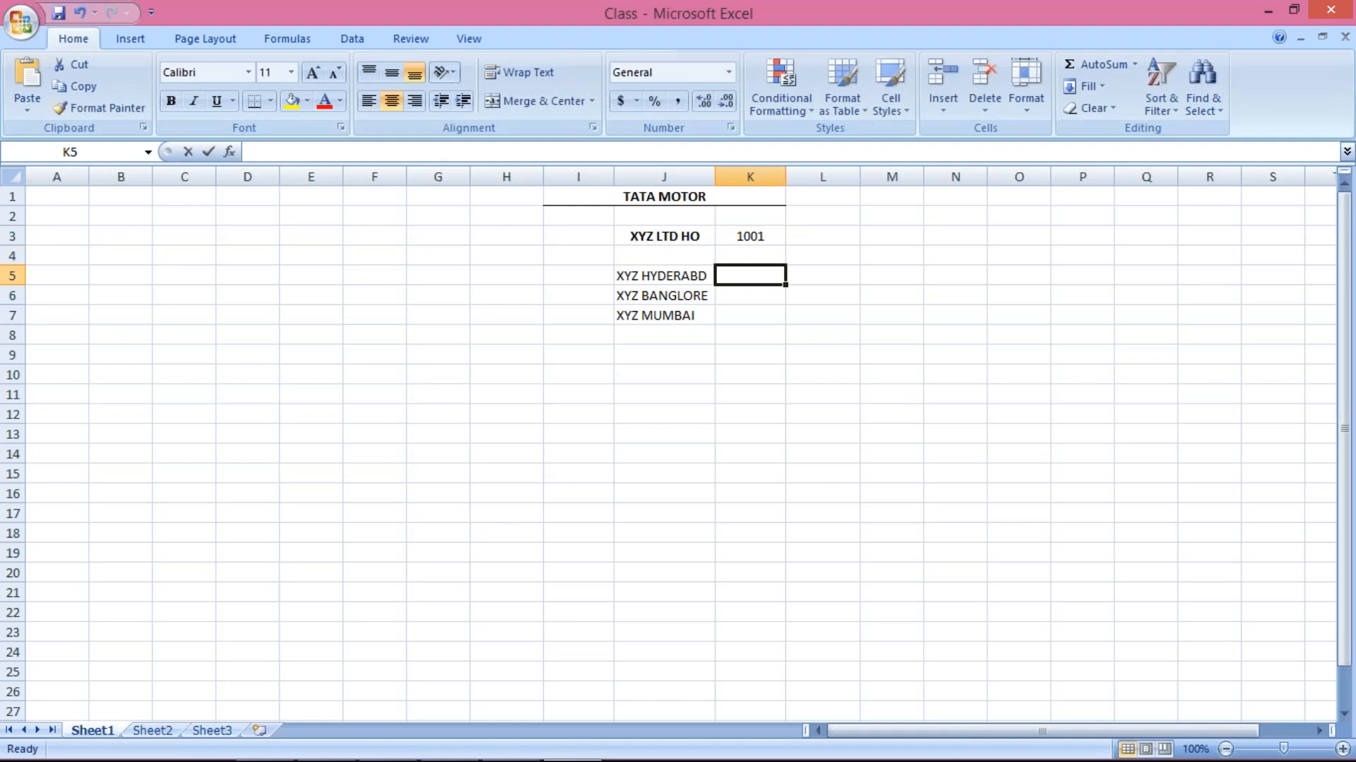
{"action": "type", "text": "002"}
{"action": "key", "text": "Return"}
{"action": "type", "text": "1003"}
{"action": "key", "text": "Return"}
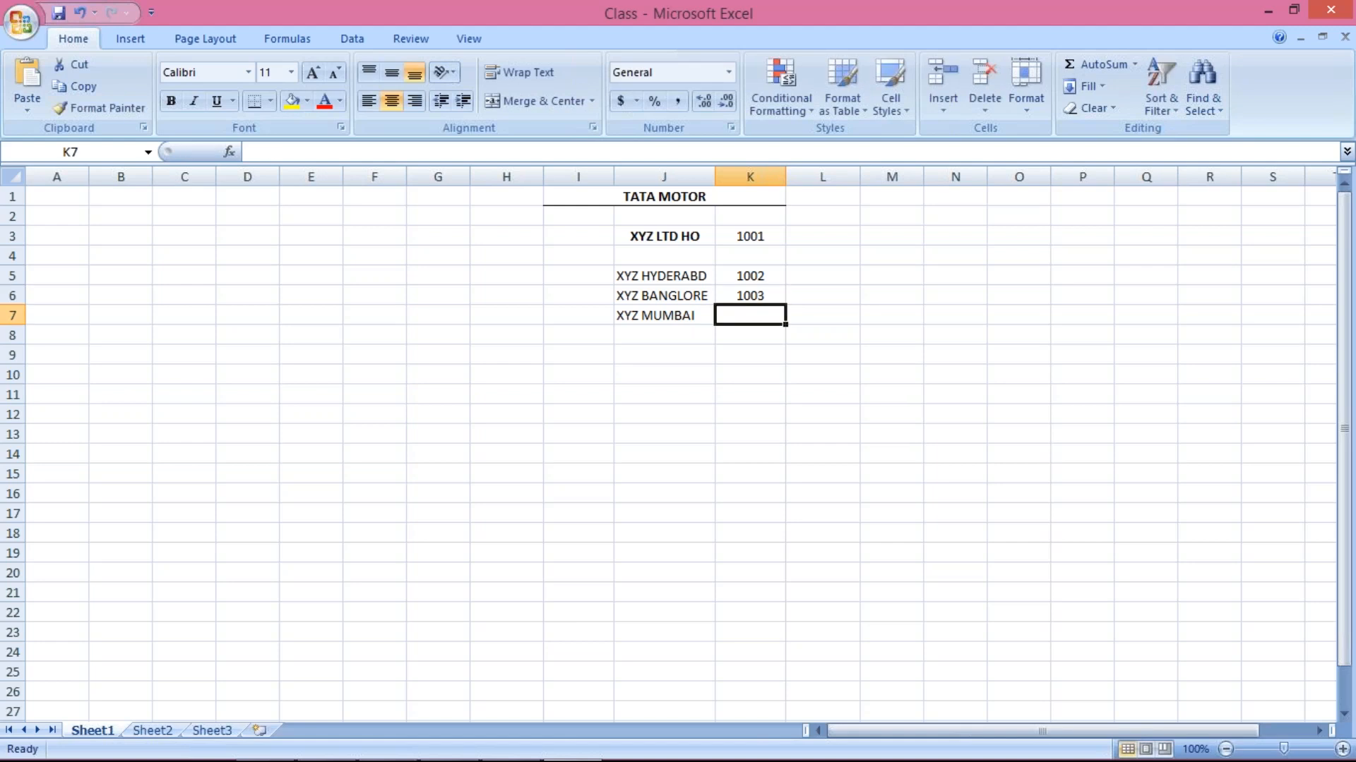
{"action": "type", "text": "1004"}
{"action": "key", "text": "Return"}
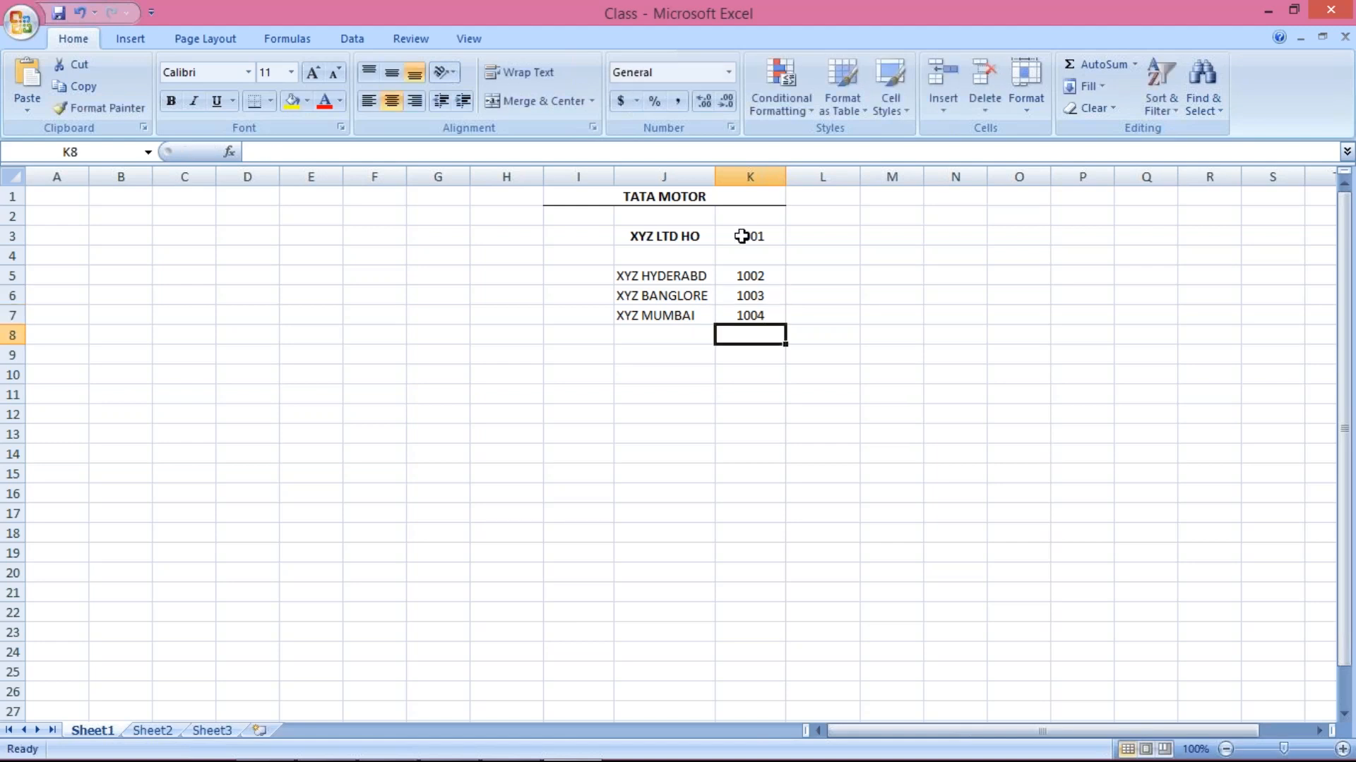
{"action": "left_click", "coordinate": [750, 237]}
Copy the HO code 1001 toward L5:L7, then cancel the pending copy
{"action": "left_click", "coordinate": [817, 243]}
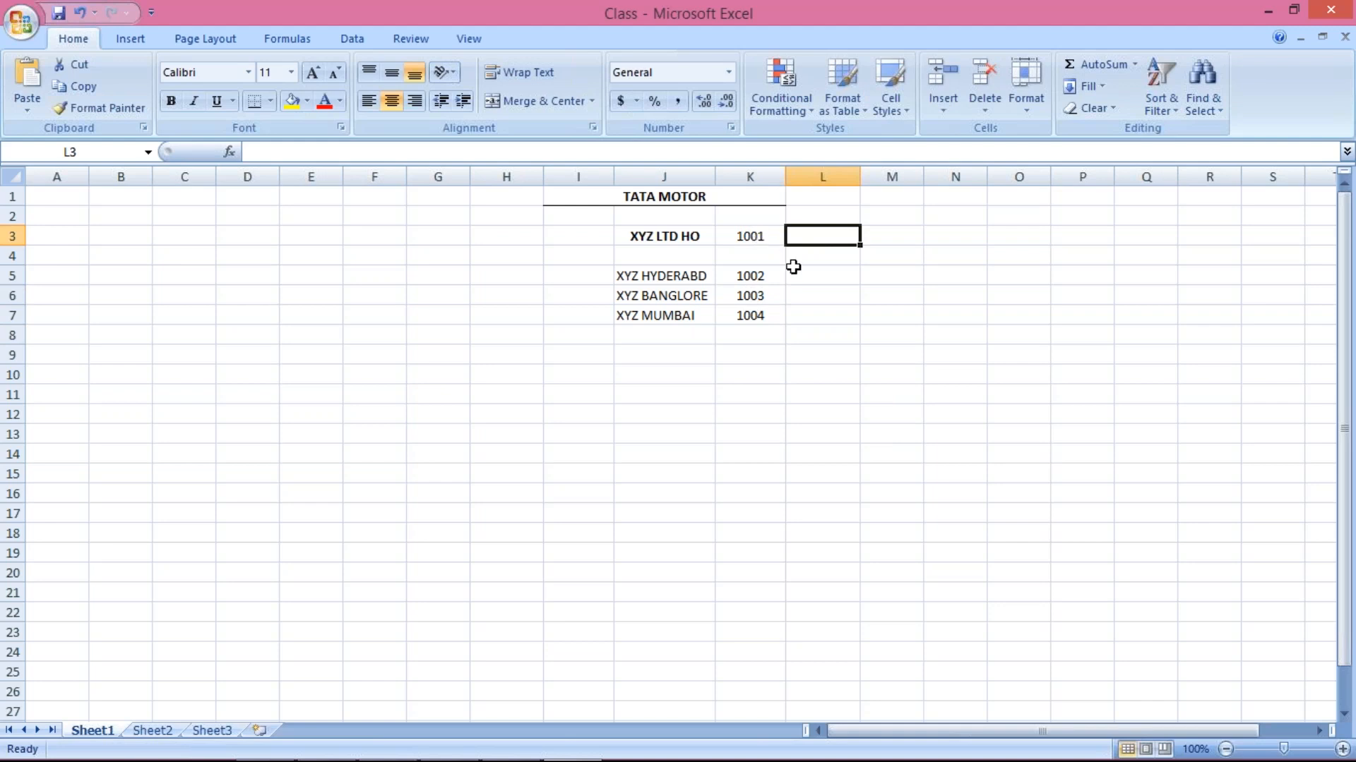
{"action": "left_click", "coordinate": [750, 238]}
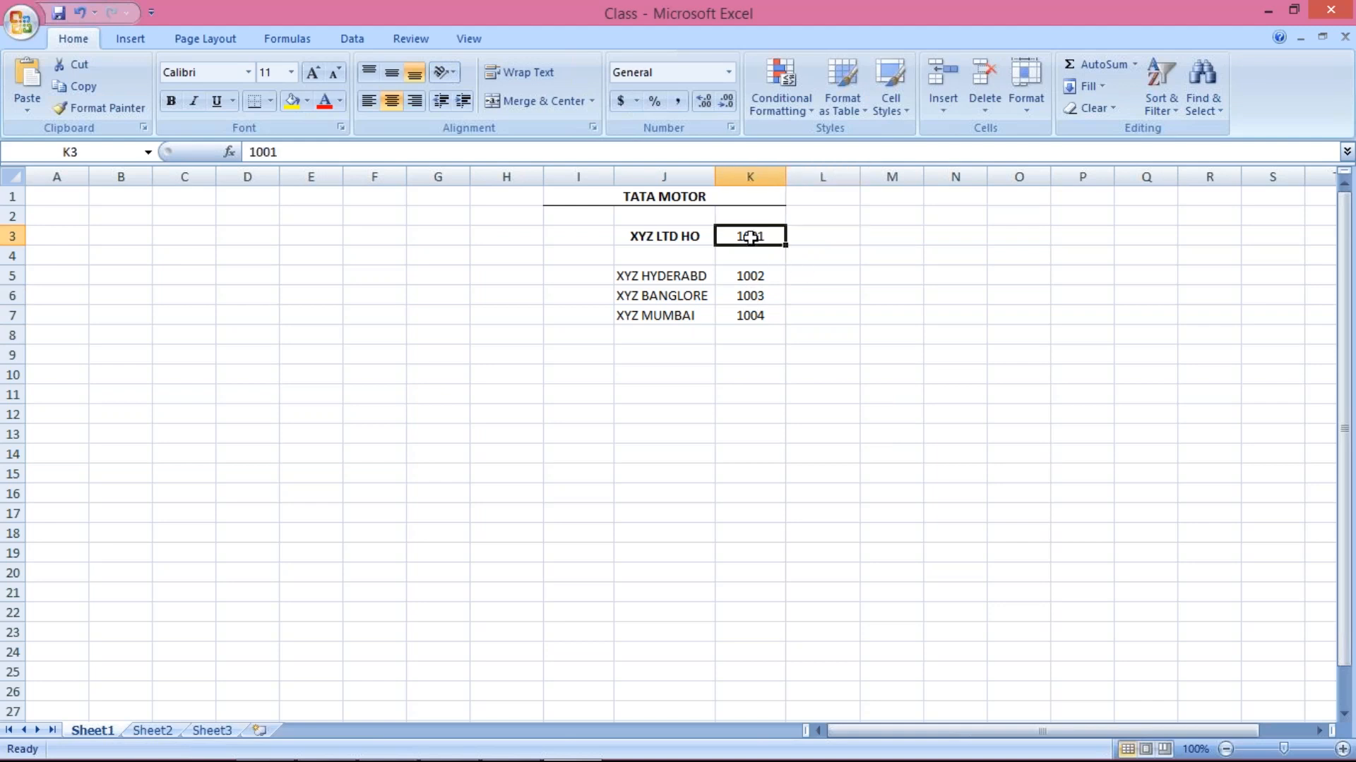
{"action": "key", "text": "ctrl+c"}
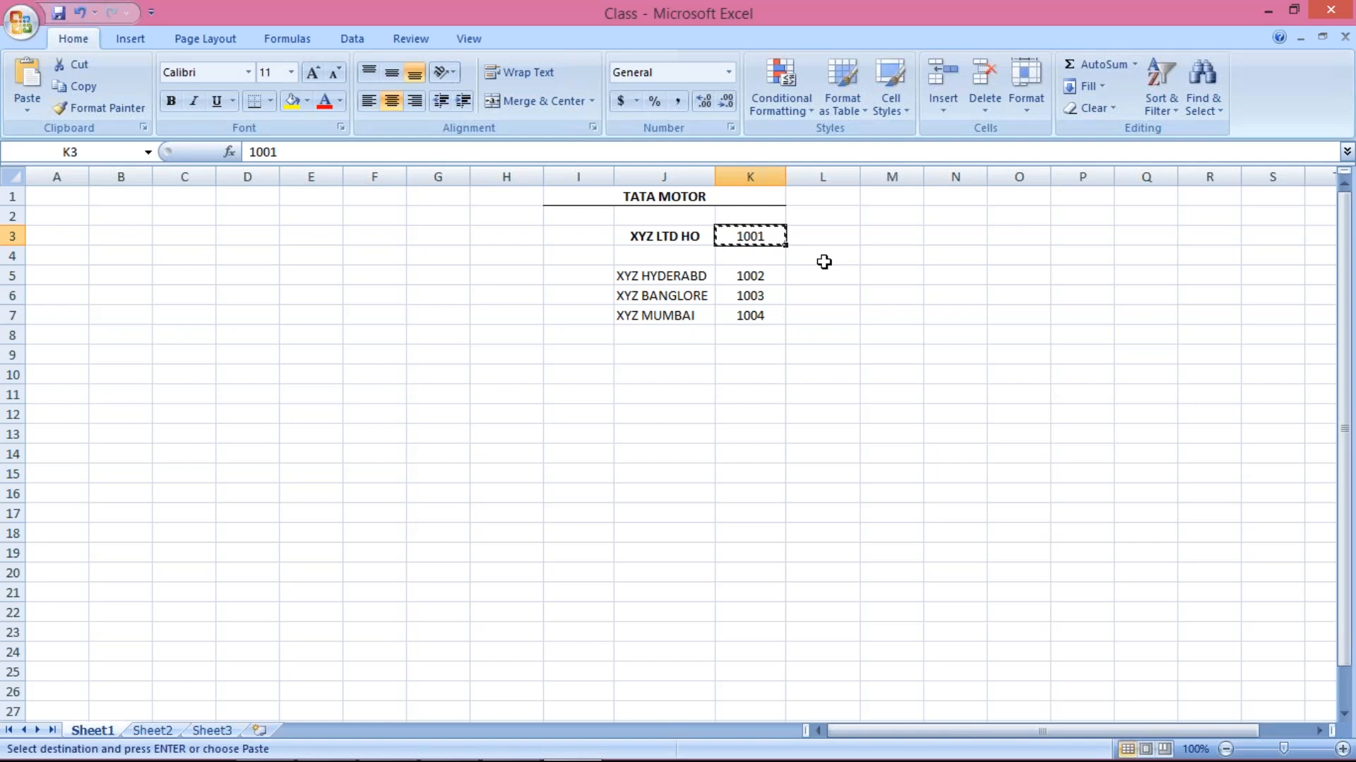
{"action": "left_click_drag", "start_coordinate": [811, 276], "coordinate": [807, 311]}
{"action": "key", "text": "Escape"}
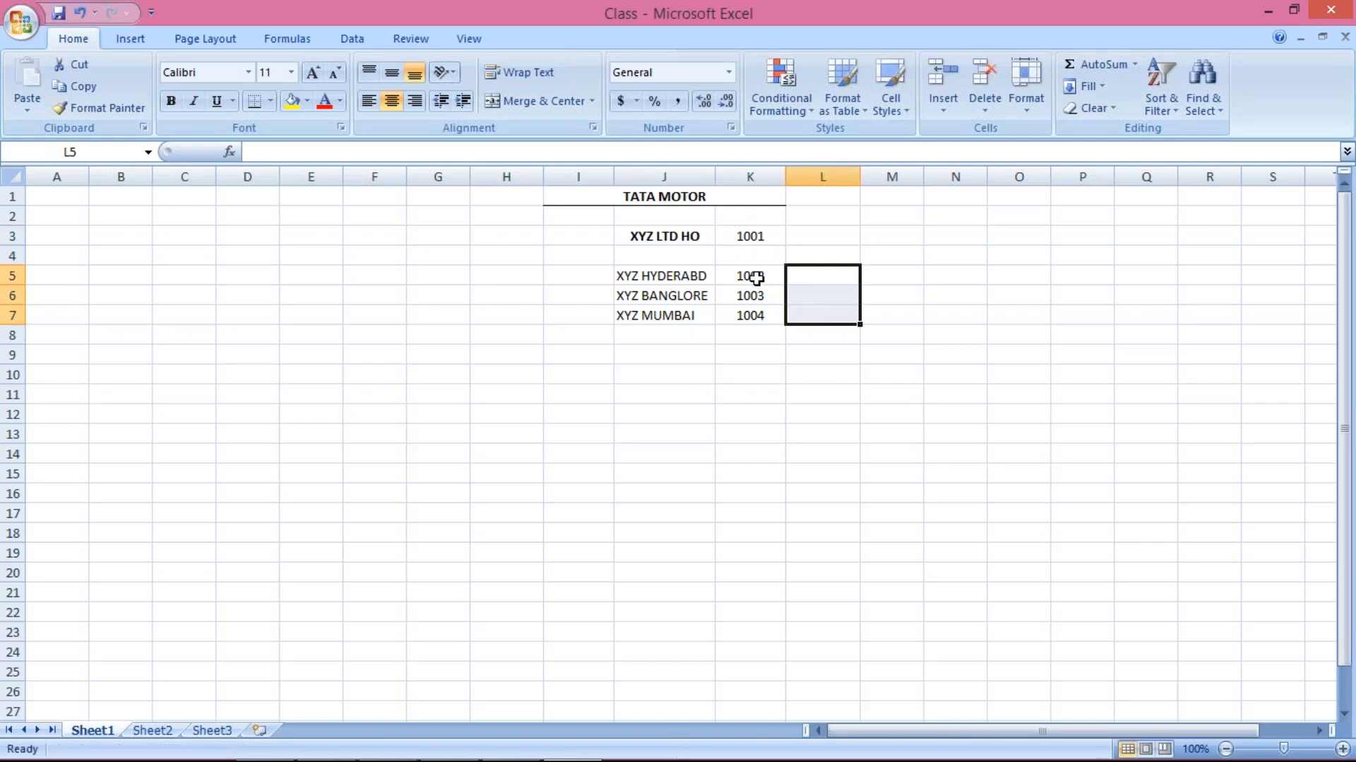
{"action": "left_click", "coordinate": [761, 237]}
Enter 1001 in L5 and fill it down into L6 and L7
{"action": "left_click", "coordinate": [830, 291]}
{"action": "left_click", "coordinate": [827, 268]}
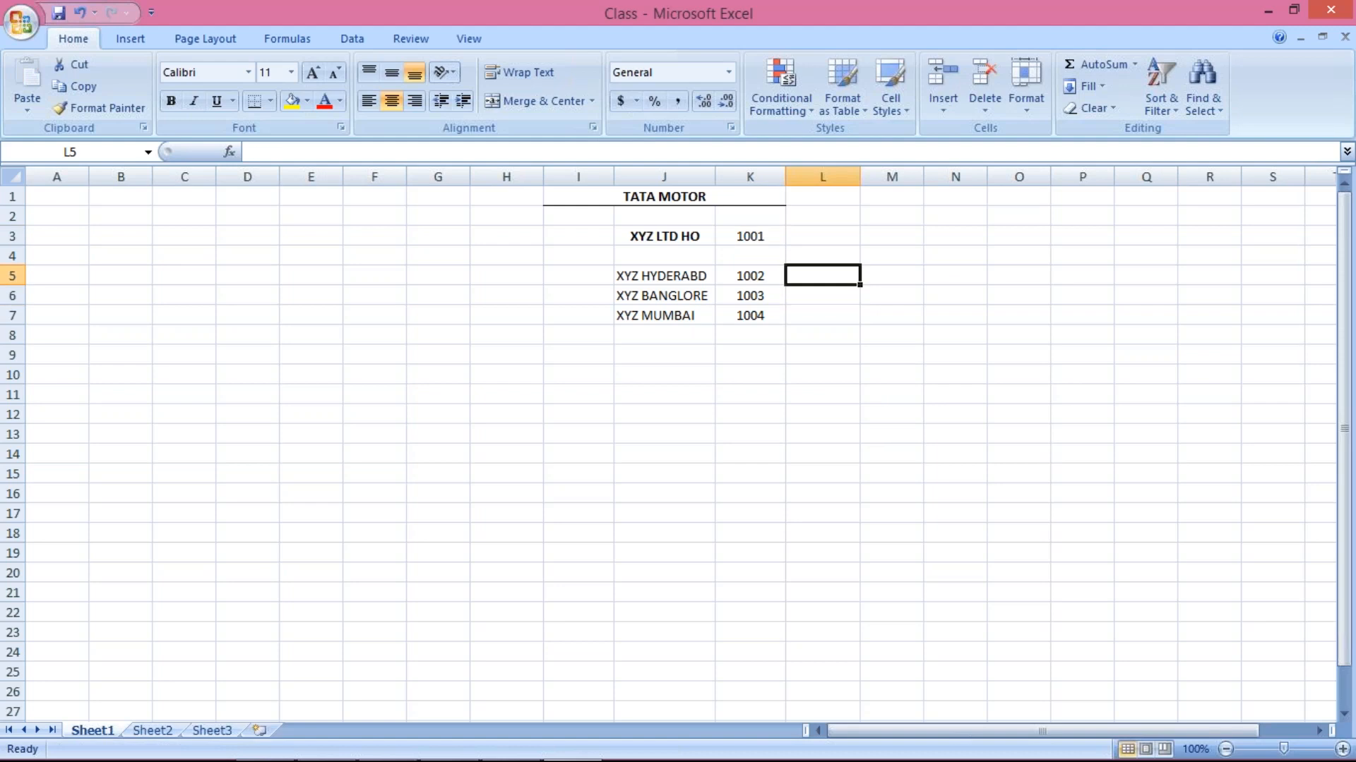
{"action": "type", "text": "1001"}
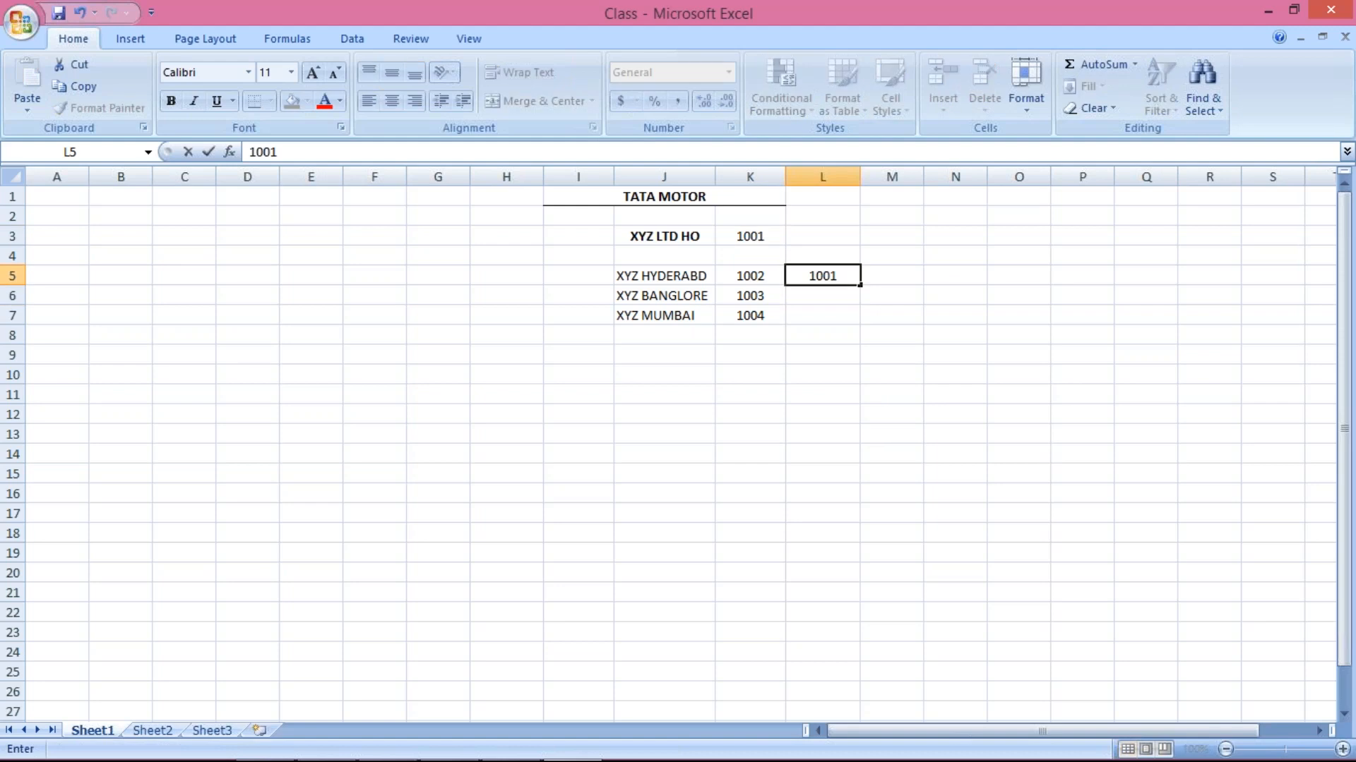
{"action": "key", "text": "Return"}
{"action": "left_click_drag", "start_coordinate": [823, 275], "coordinate": [823, 315]}
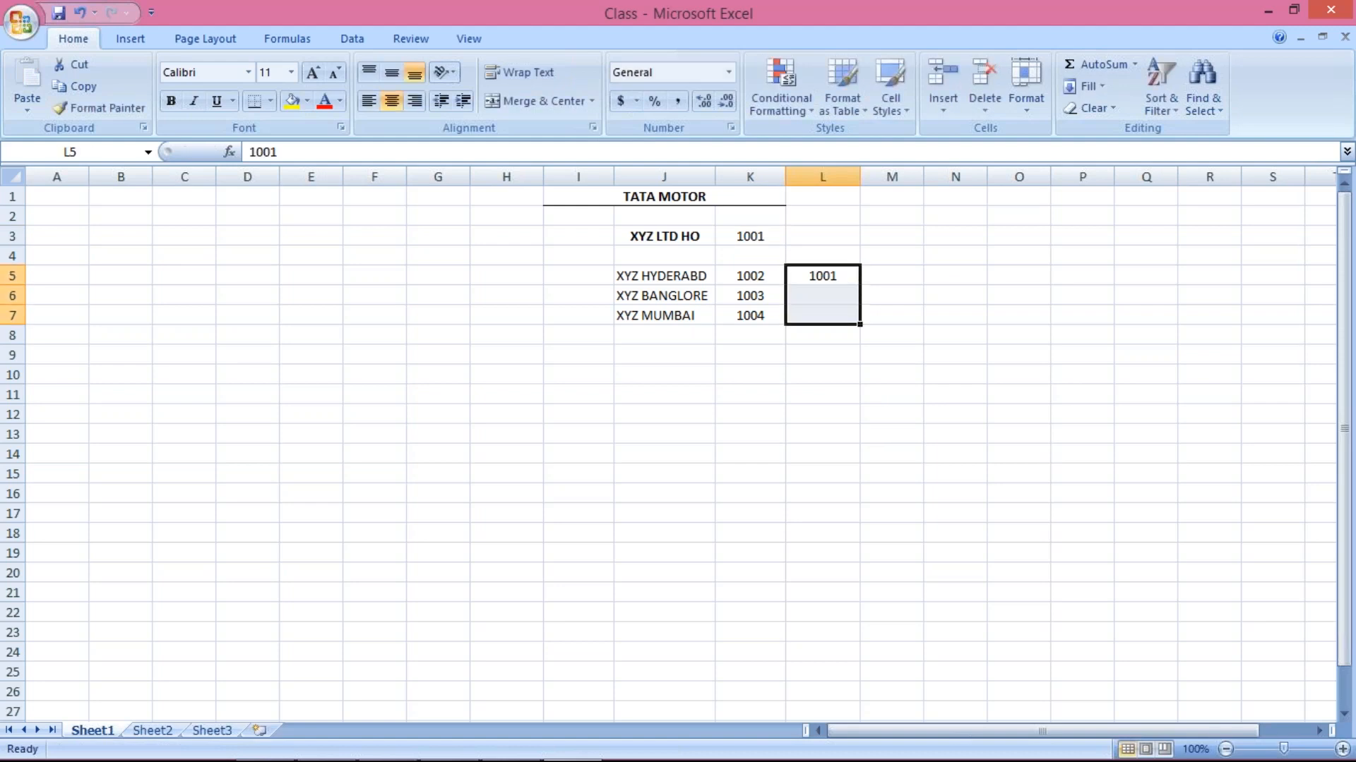
{"action": "key", "text": "ctrl+d"}
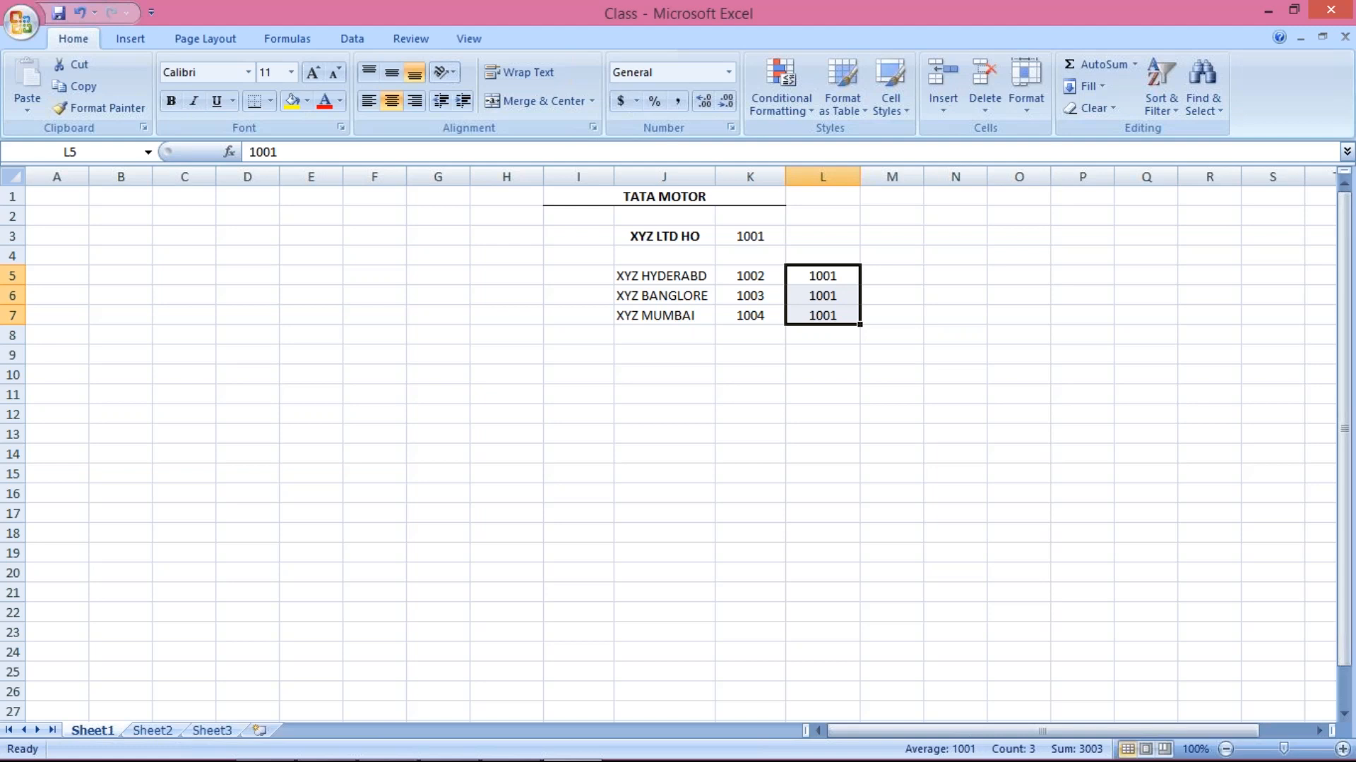
{"action": "left_click", "coordinate": [749, 277]}
{"action": "left_click", "coordinate": [809, 279]}
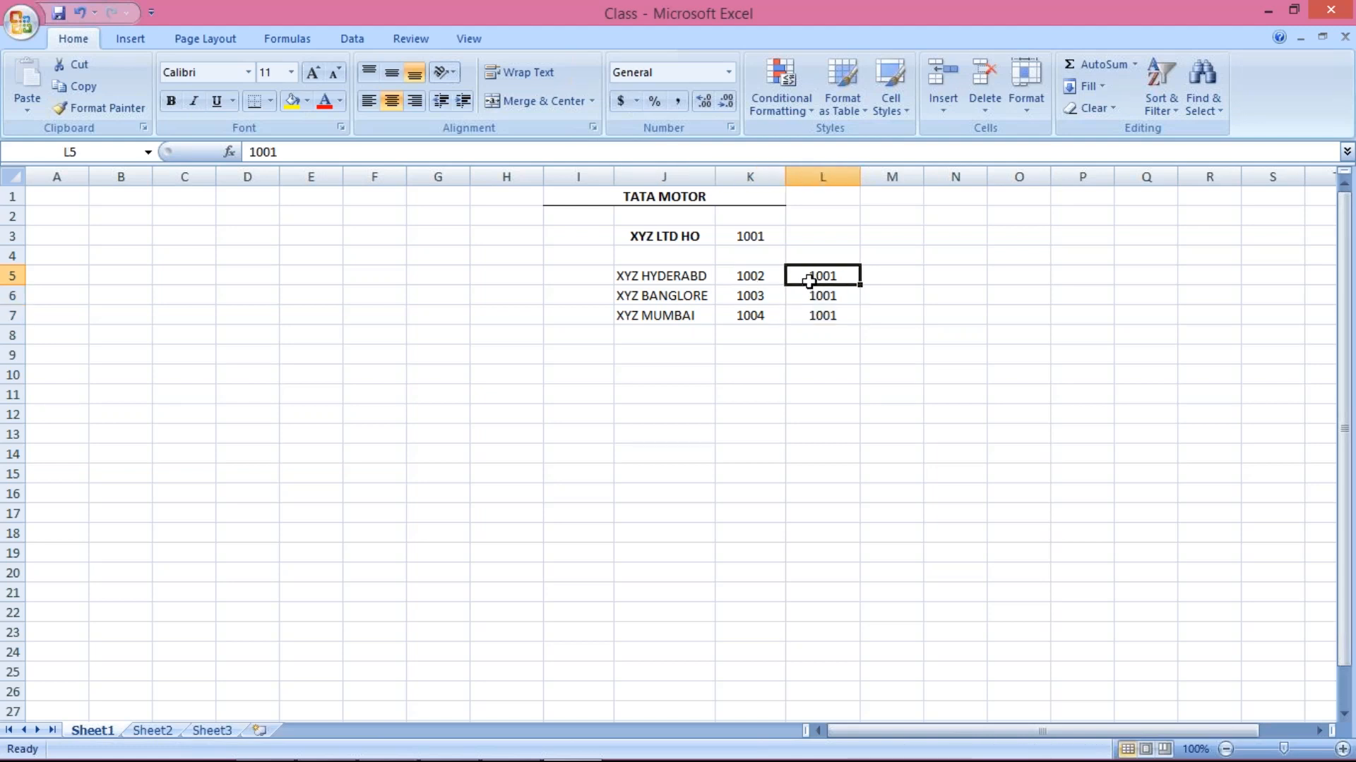
{"action": "left_click", "coordinate": [756, 237]}
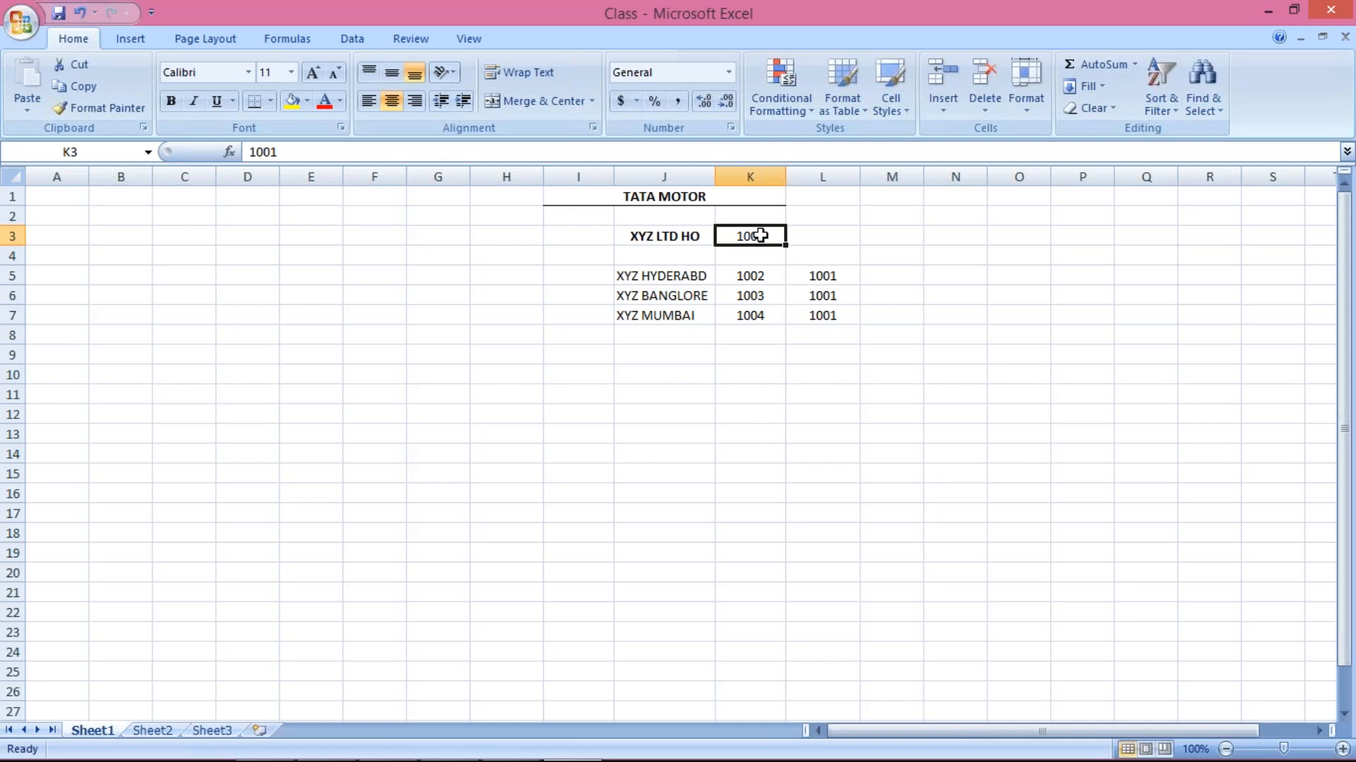
{"action": "left_click", "coordinate": [761, 298]}
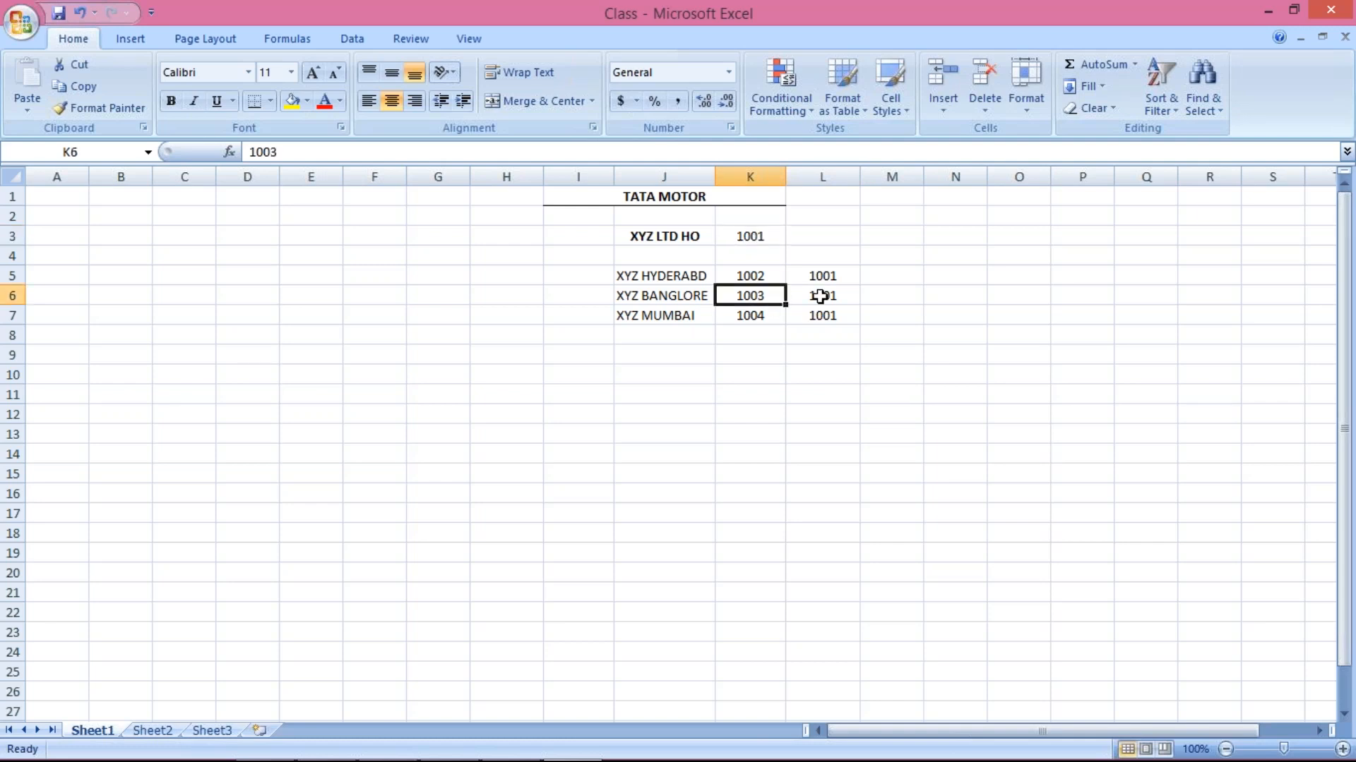
{"action": "left_click", "coordinate": [682, 299]}
{"action": "left_click", "coordinate": [822, 302]}
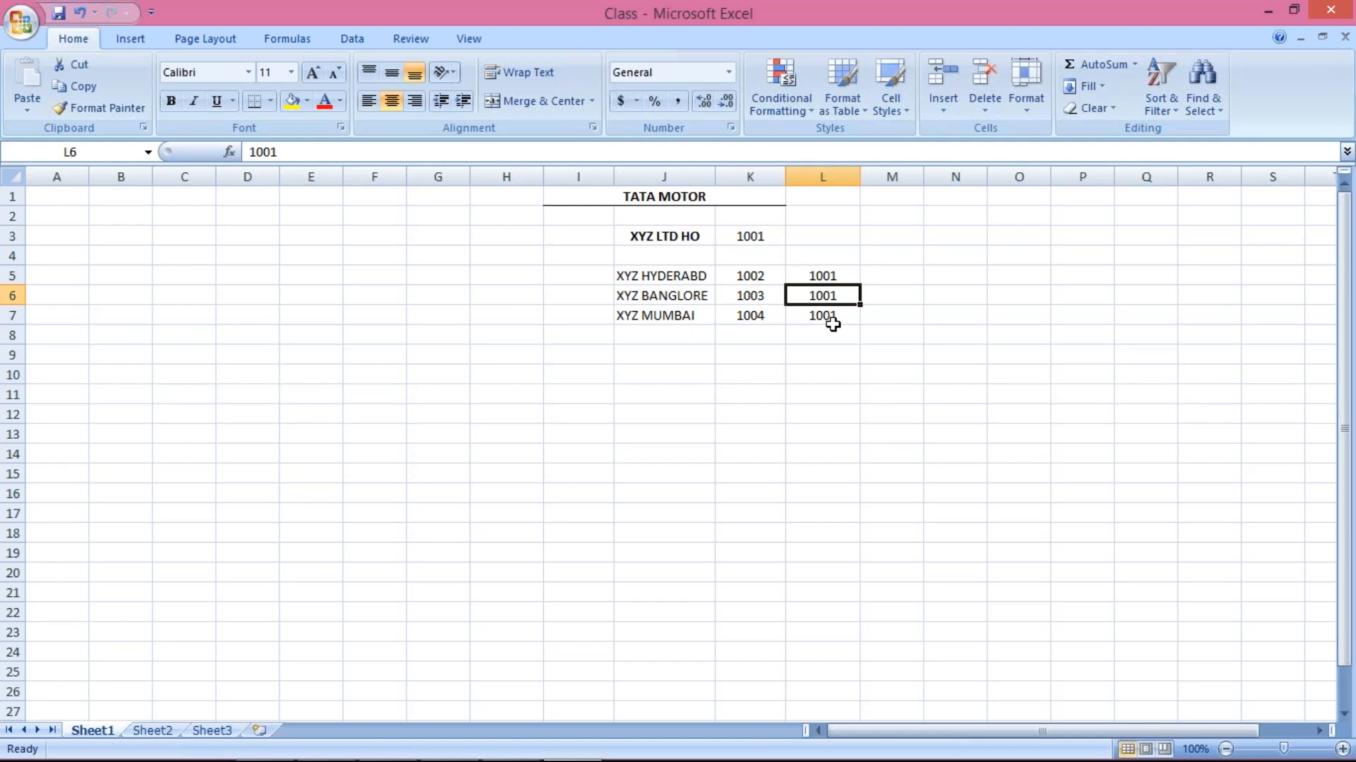
{"action": "left_click", "coordinate": [773, 237]}
{"action": "left_click", "coordinate": [754, 275]}
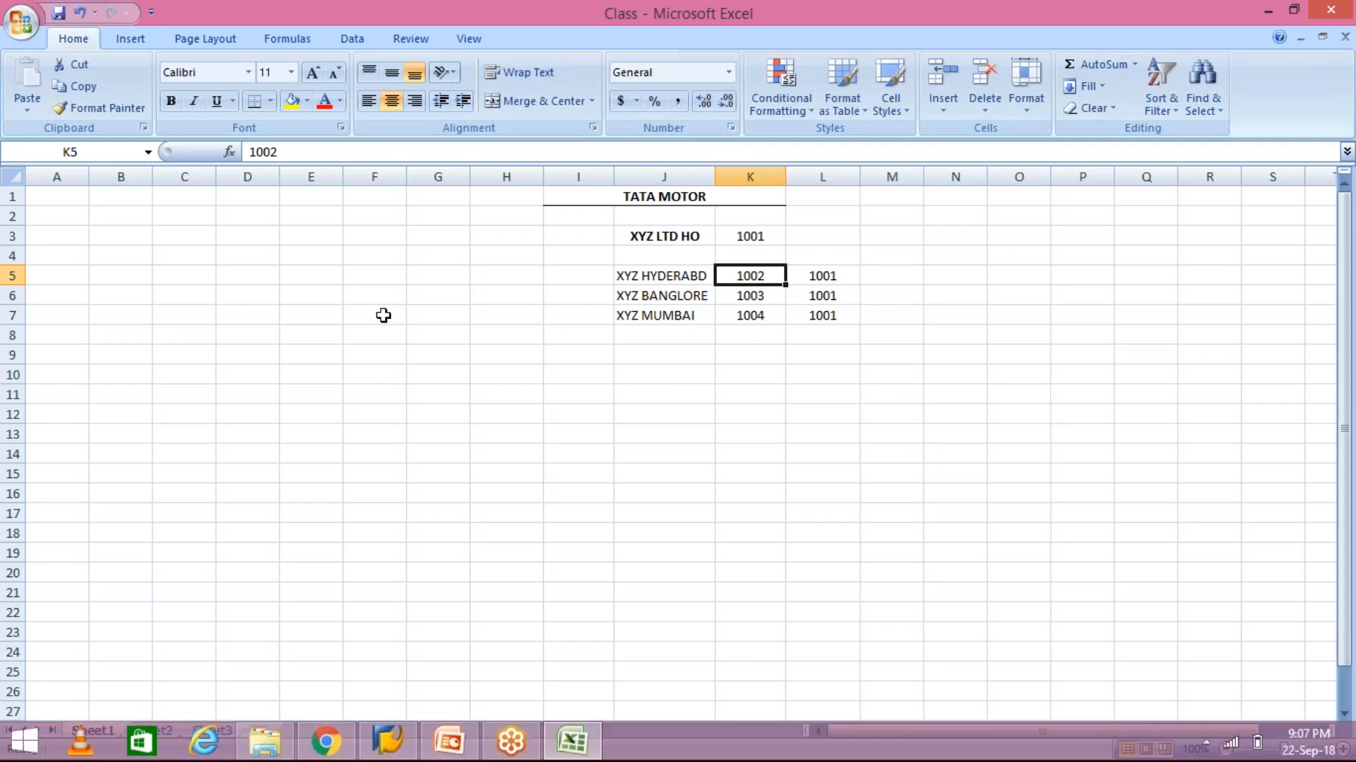
{"action": "left_click", "coordinate": [655, 244]}
{"action": "left_click", "coordinate": [774, 237]}
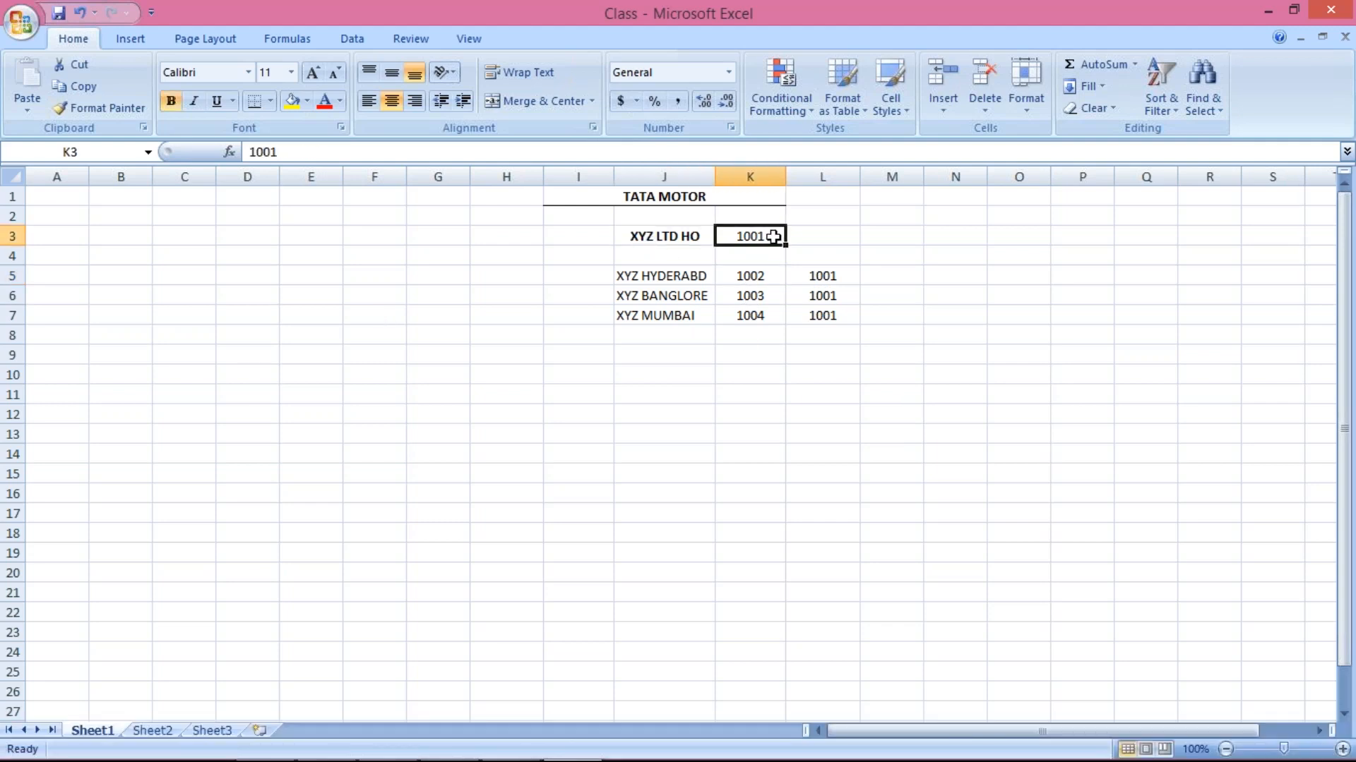
{"action": "left_click", "coordinate": [629, 235]}
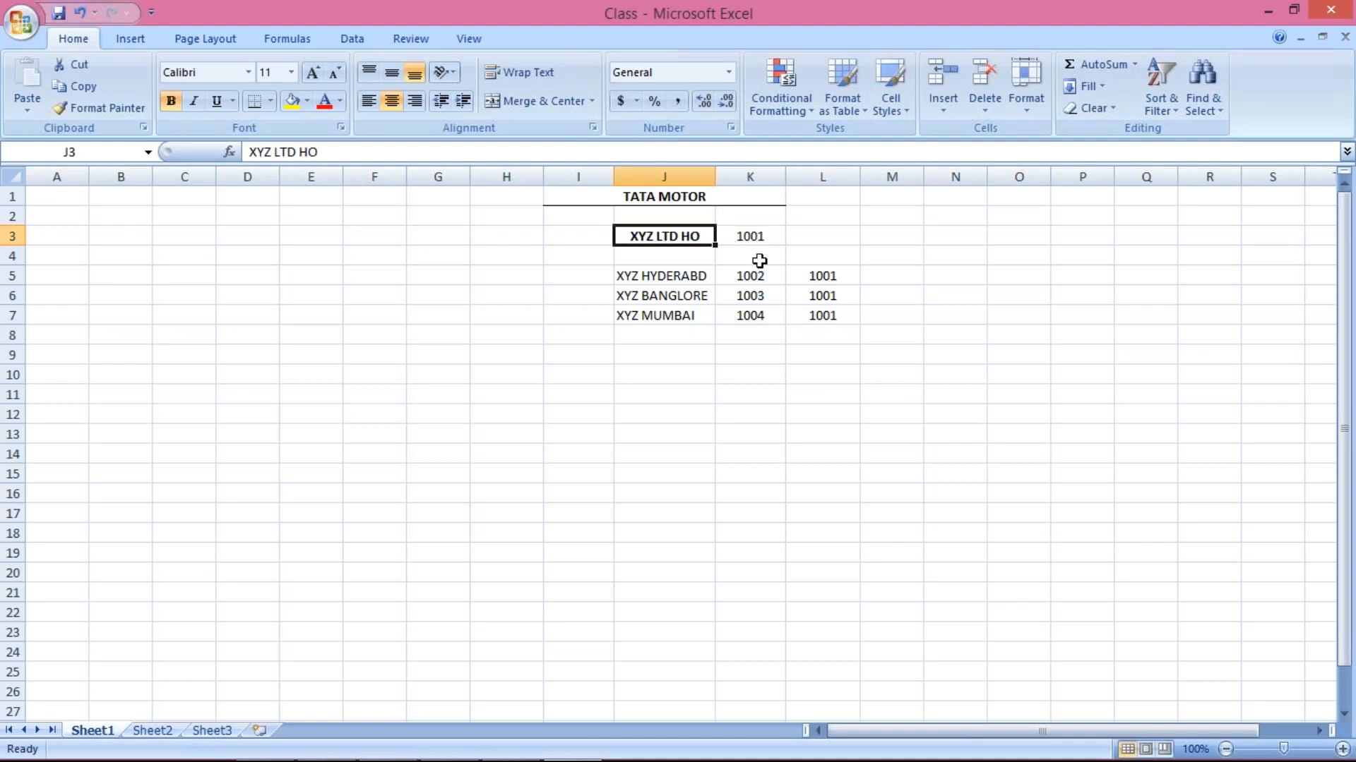
{"action": "left_click", "coordinate": [750, 236]}
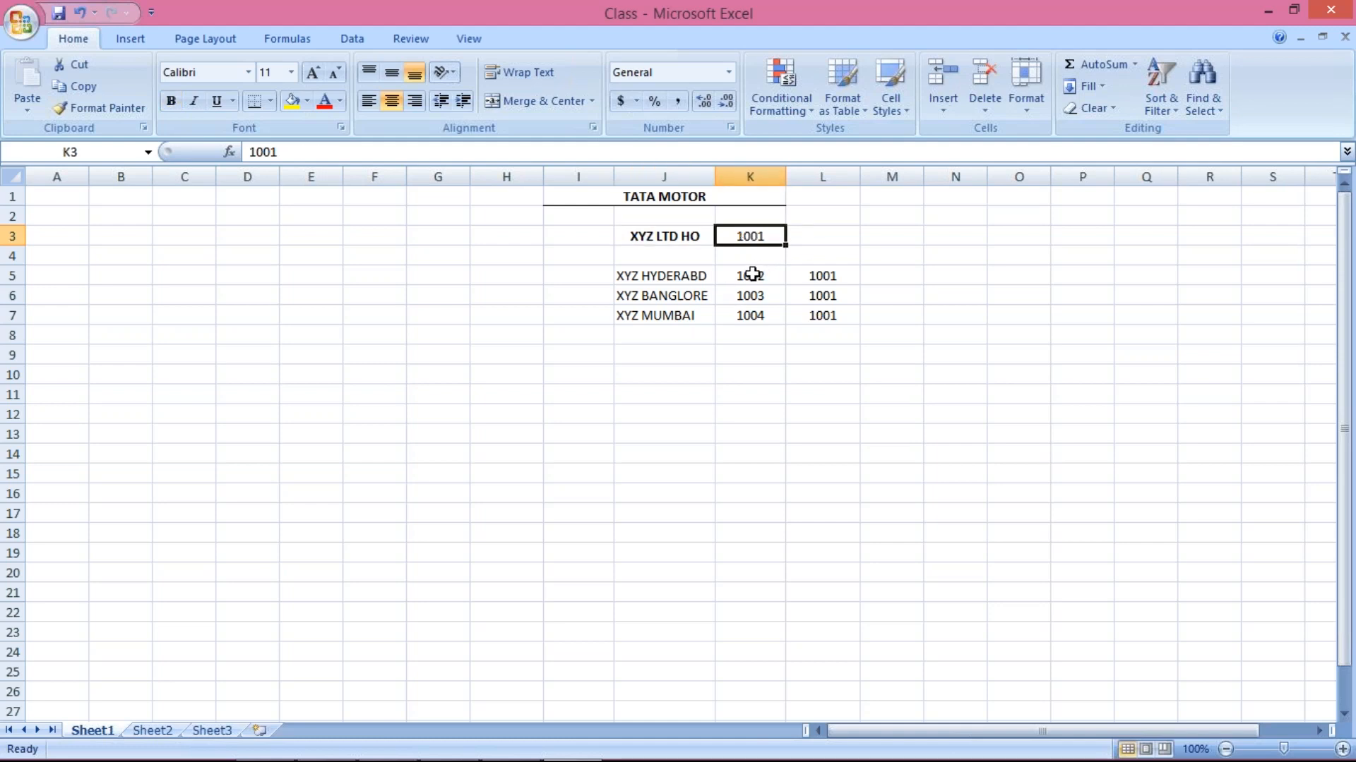
{"action": "left_click_drag", "start_coordinate": [752, 274], "coordinate": [759, 315]}
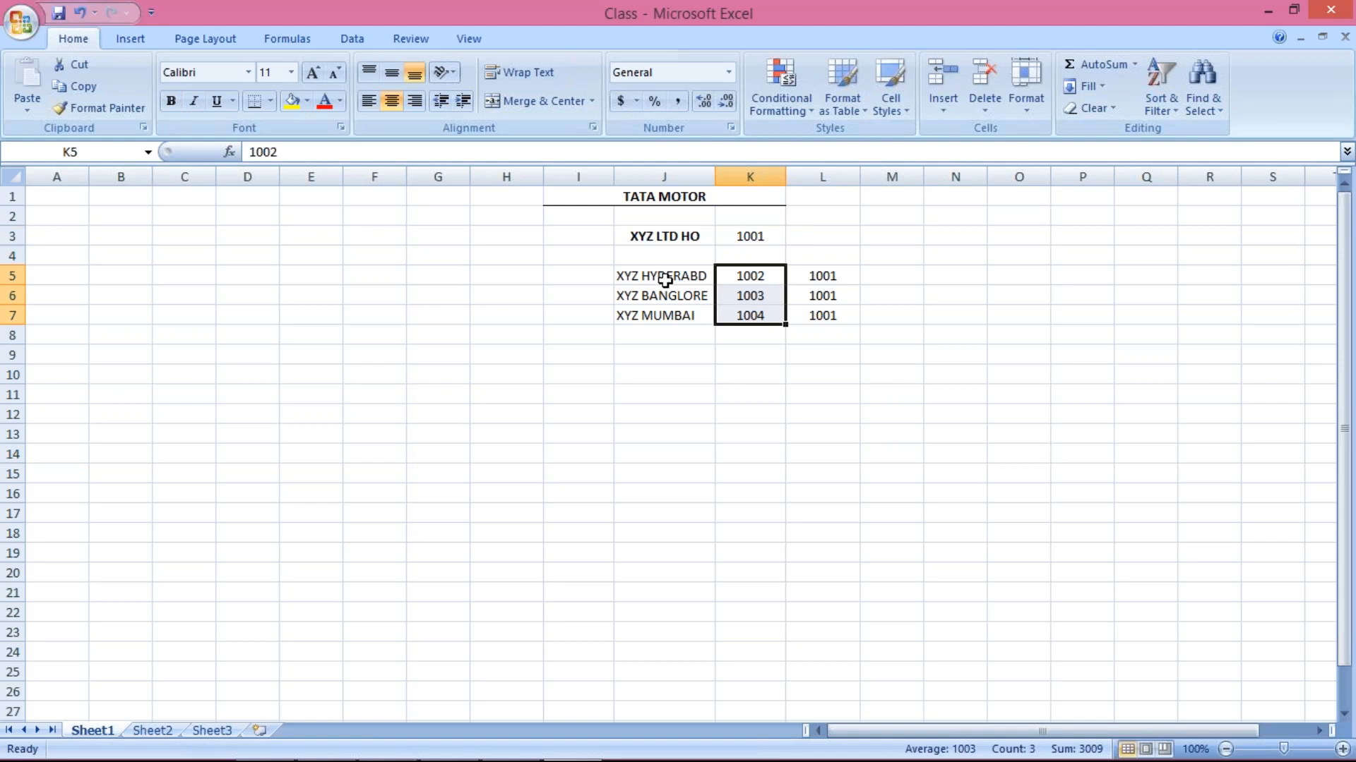
Point through the branches XYZ HYDERABD, XYZ BANGLORE and XYZ MUMBAI
{"action": "left_click", "coordinate": [685, 277]}
{"action": "left_click", "coordinate": [686, 296]}
{"action": "left_click", "coordinate": [690, 316]}
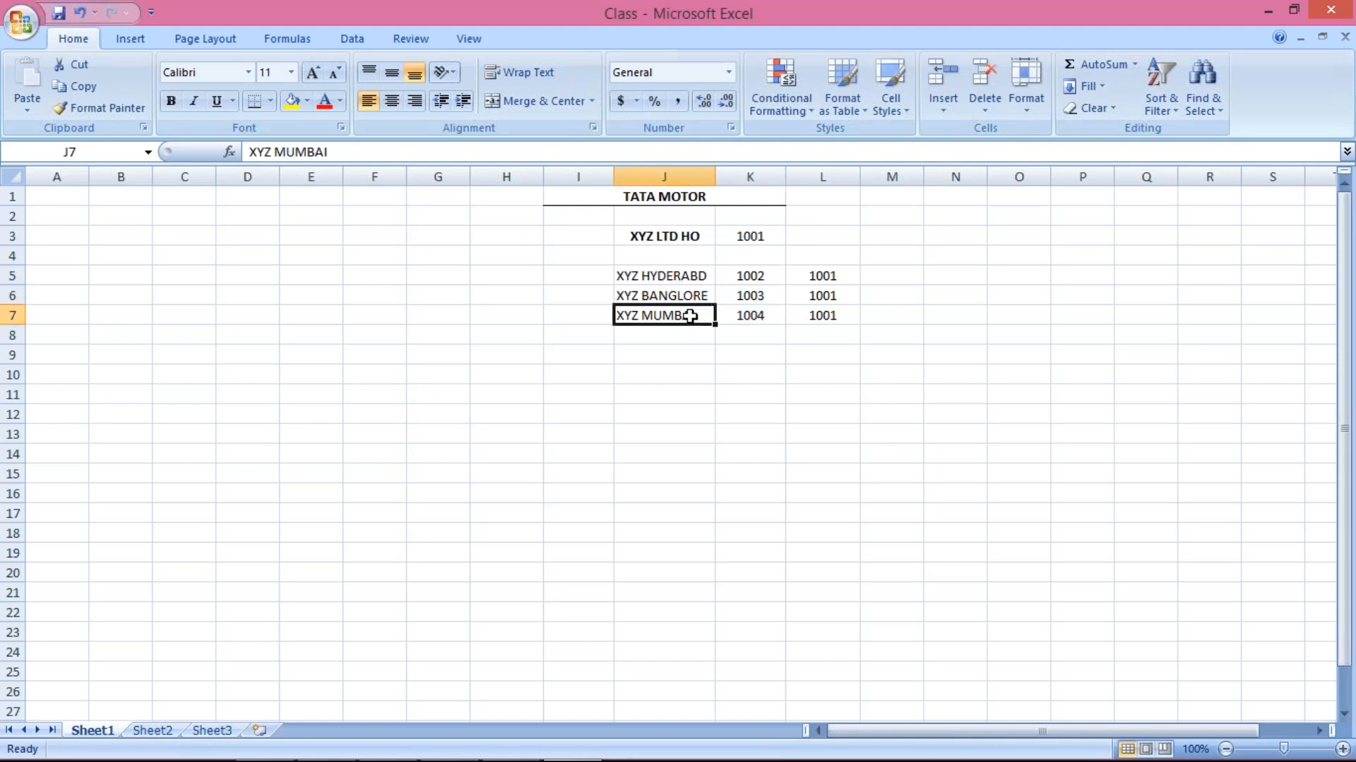
{"action": "left_click", "coordinate": [691, 278]}
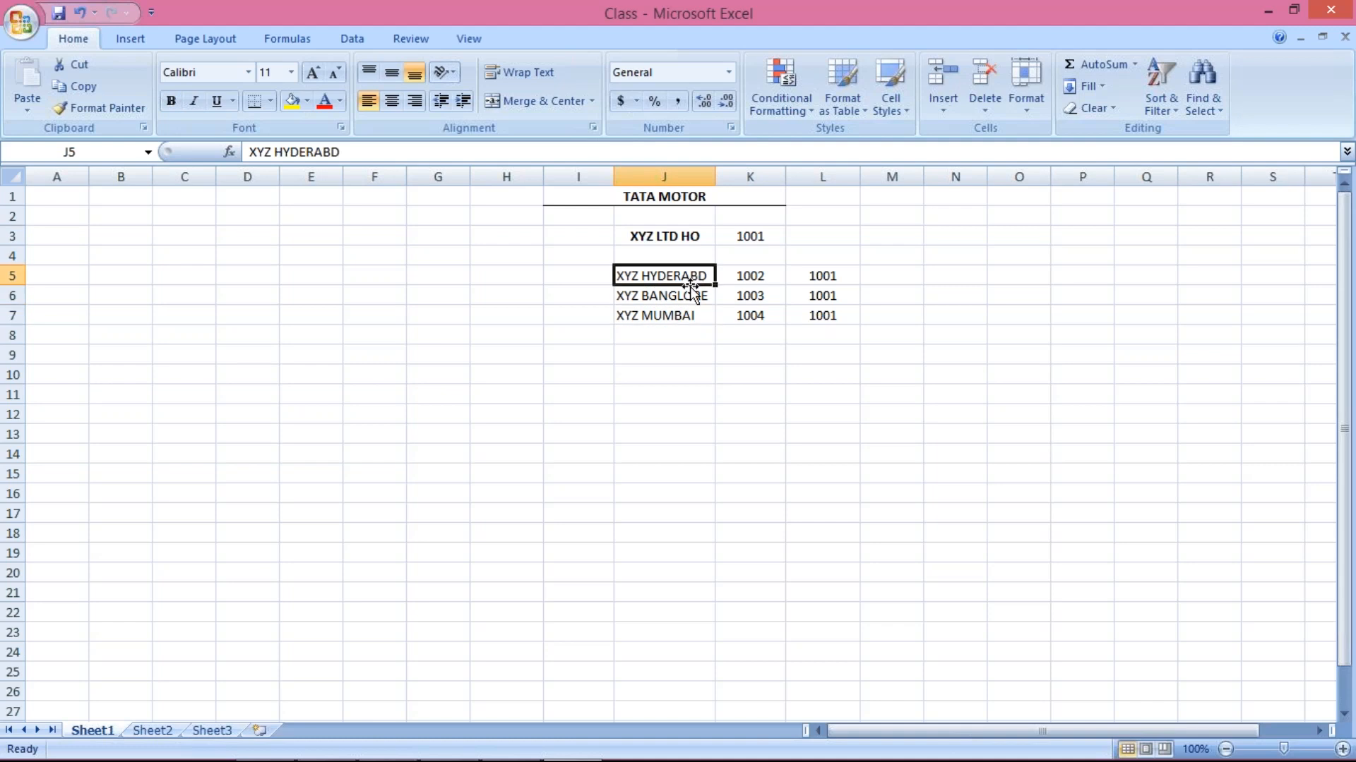
{"action": "left_click", "coordinate": [684, 300]}
{"action": "left_click", "coordinate": [676, 274]}
{"action": "left_click", "coordinate": [678, 314]}
{"action": "left_click", "coordinate": [678, 275]}
Point out XYZ LTD HO's code 1001 and Hyderabad's code 1002, then bring up and minimize SAP Logon
{"action": "left_click", "coordinate": [666, 236]}
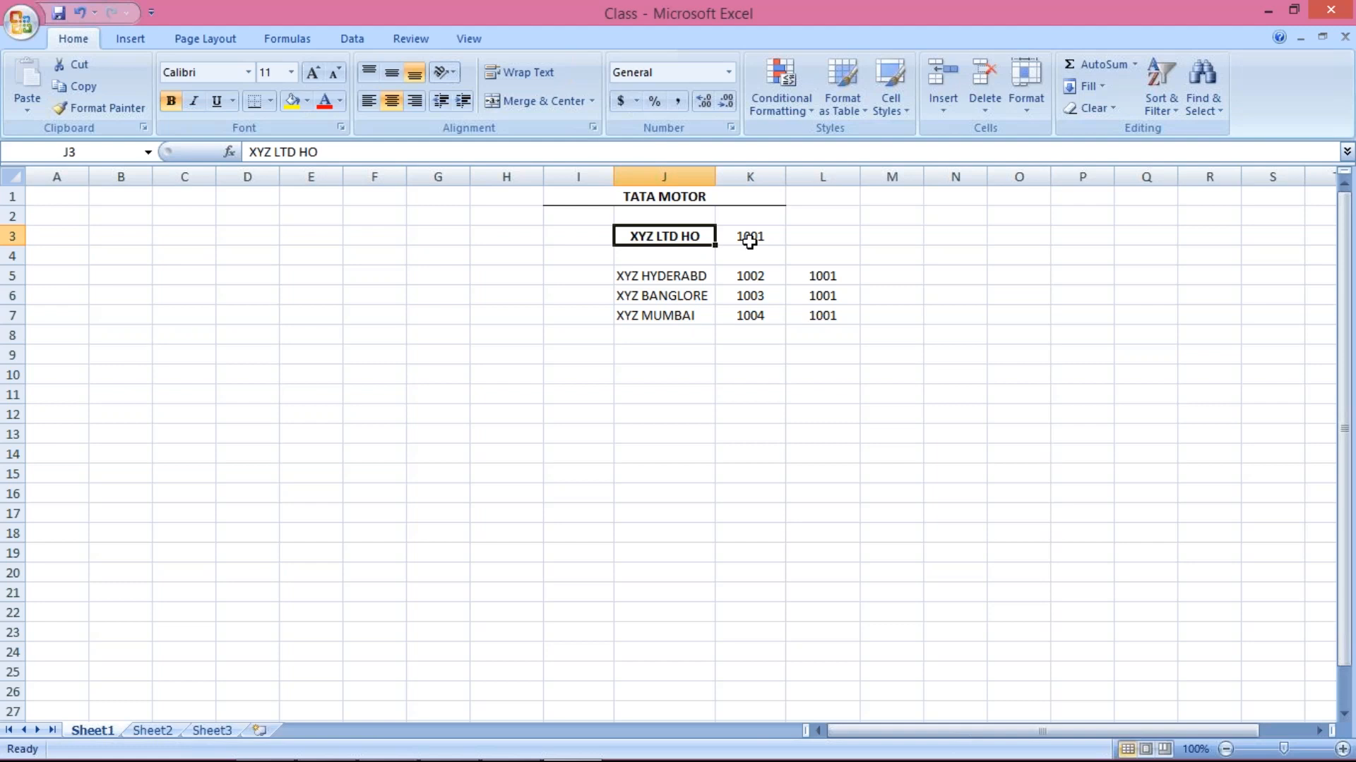
{"action": "left_click", "coordinate": [750, 240]}
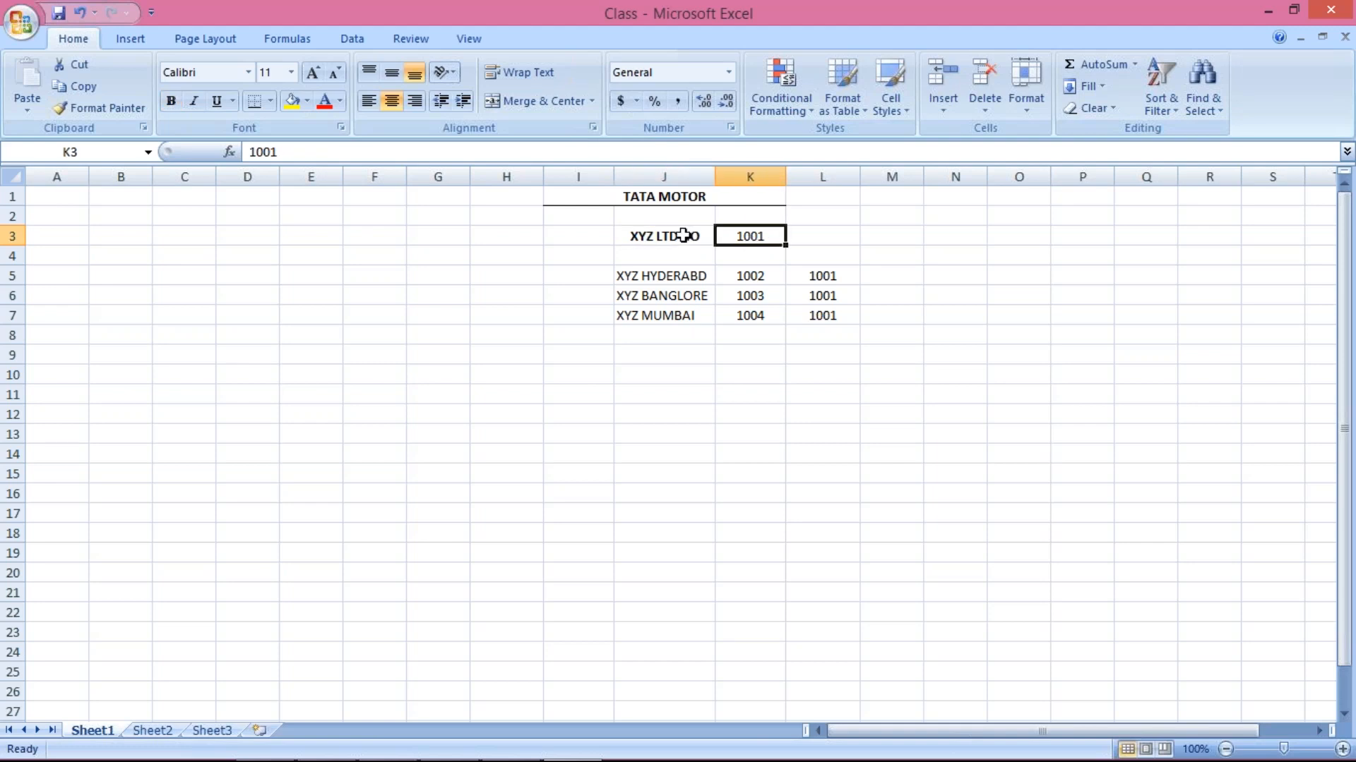
{"action": "left_click", "coordinate": [679, 236]}
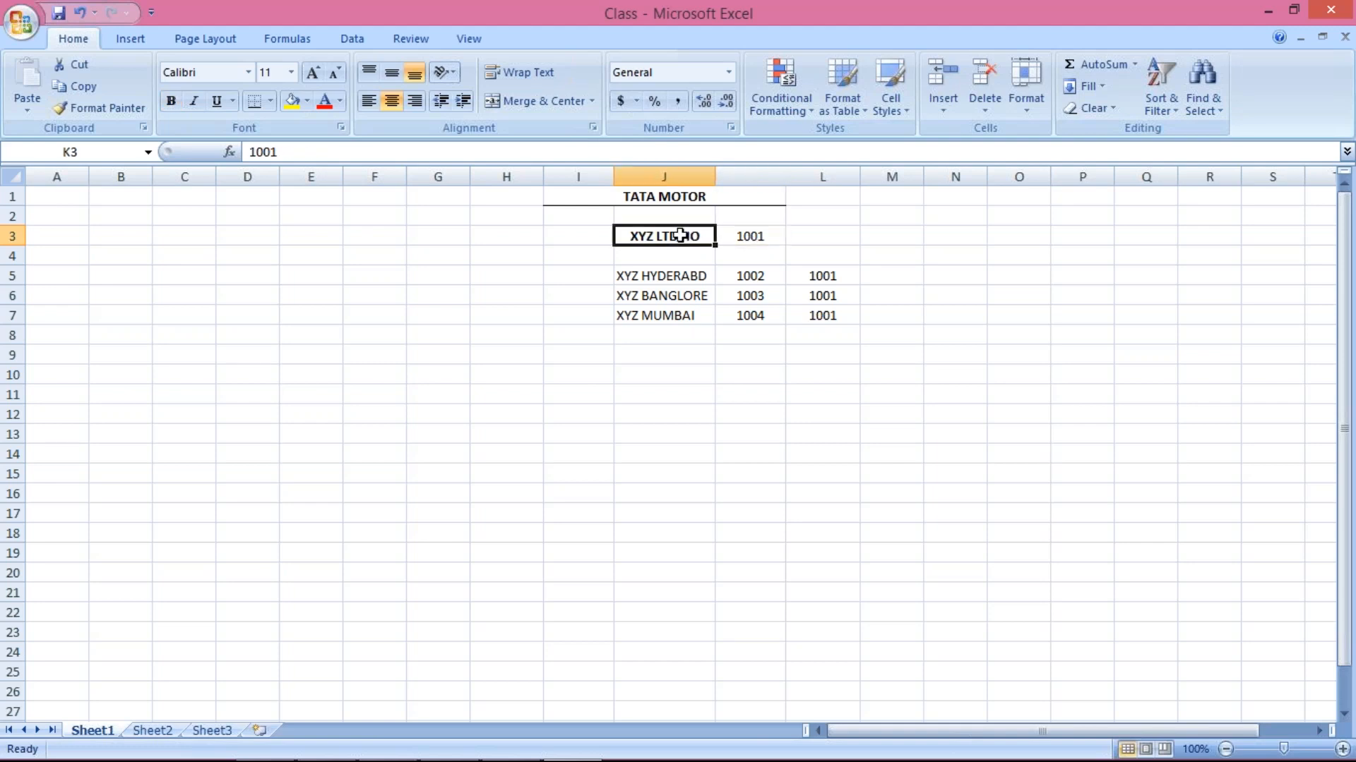
{"action": "left_click", "coordinate": [693, 274]}
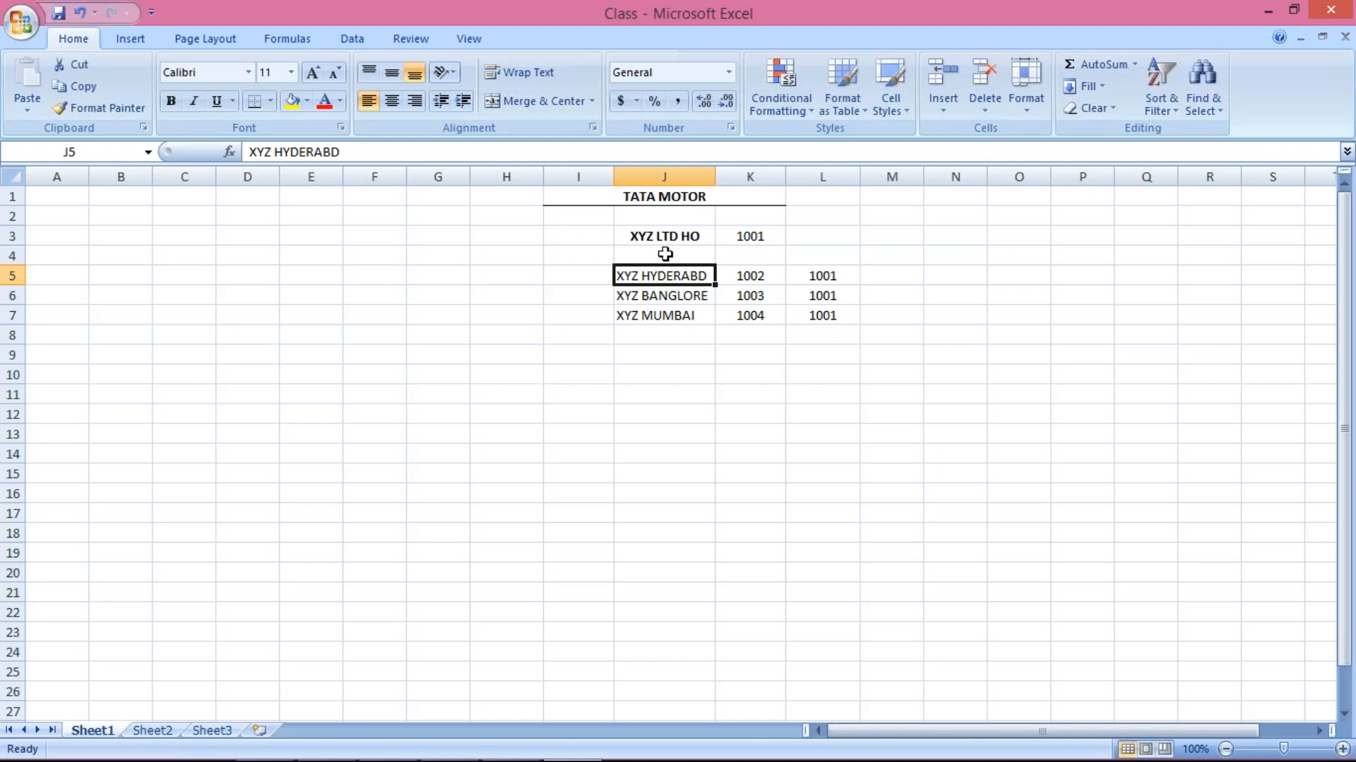
{"action": "left_click", "coordinate": [750, 273]}
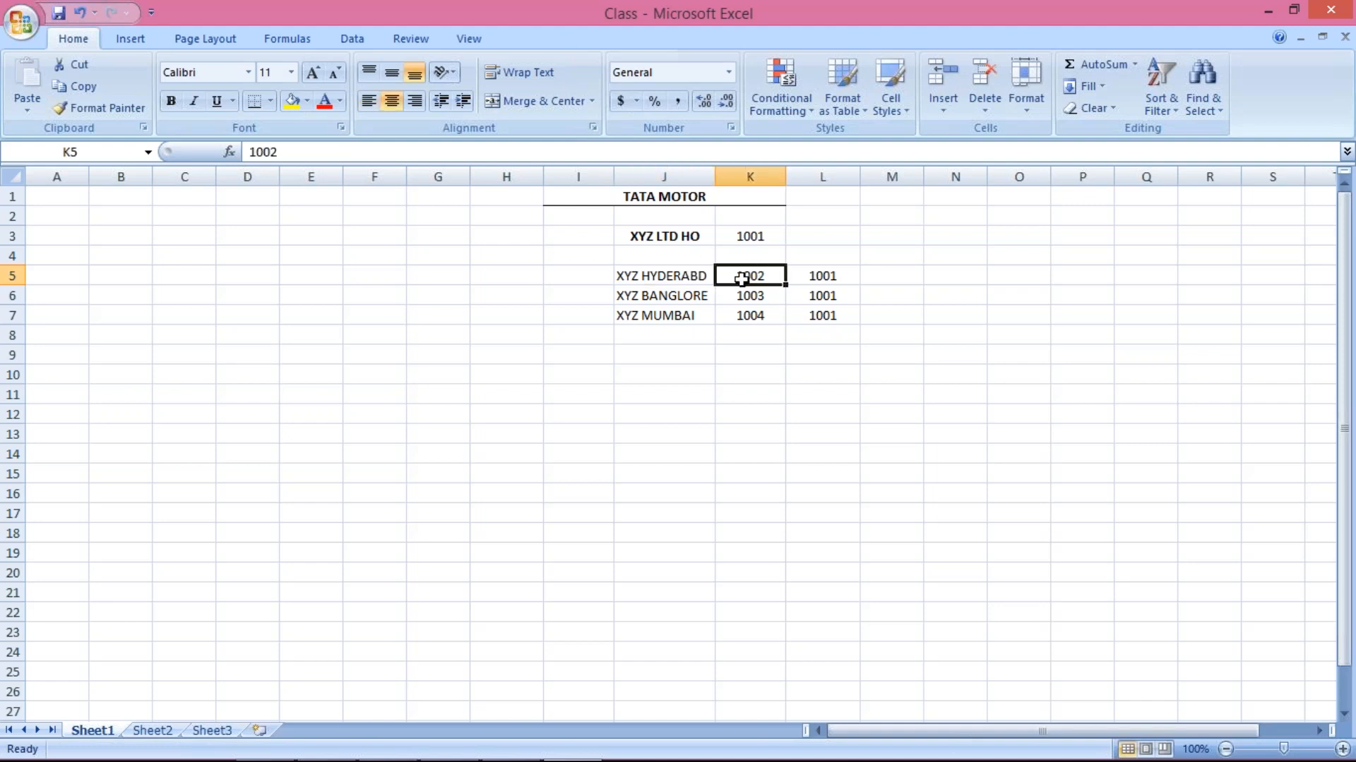
{"action": "left_click", "coordinate": [685, 278]}
{"action": "left_click", "coordinate": [736, 276]}
{"action": "left_click", "coordinate": [752, 235]}
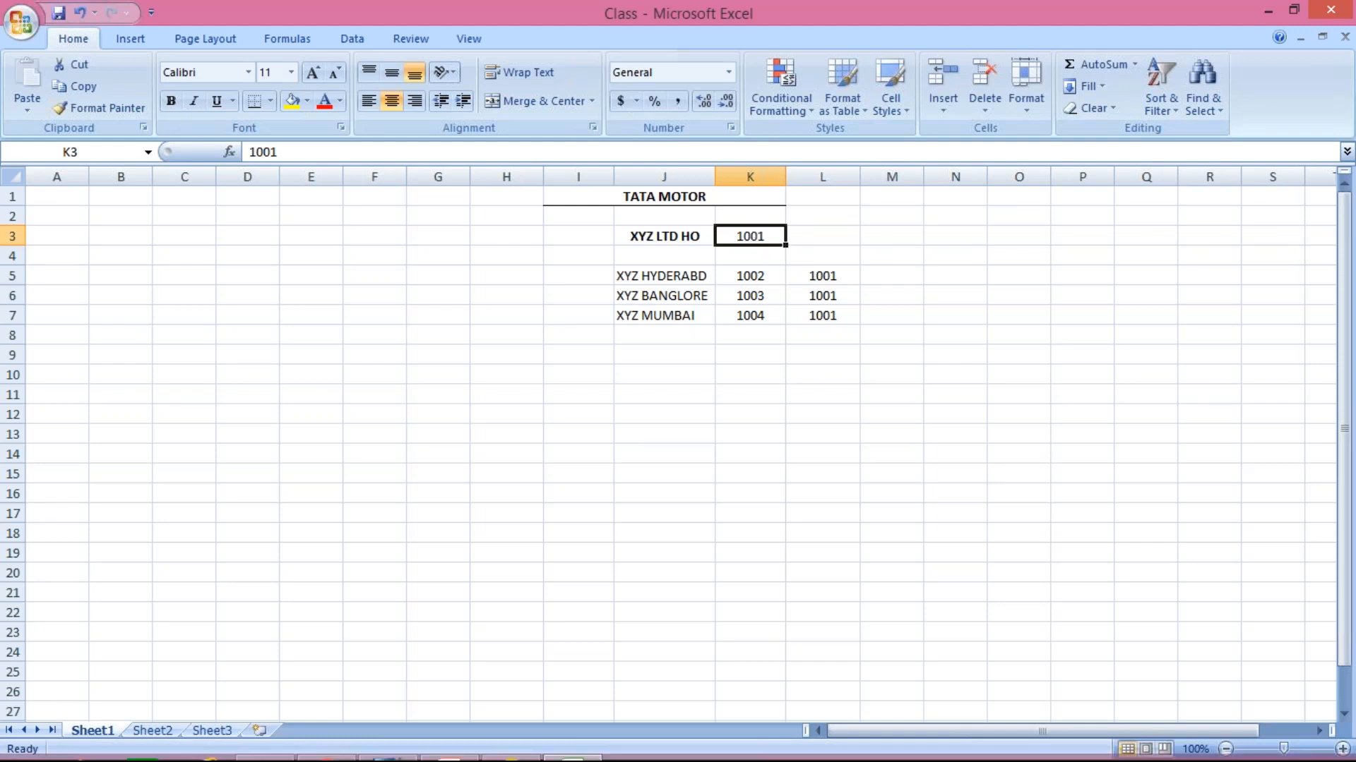
{"action": "left_click", "coordinate": [392, 743]}
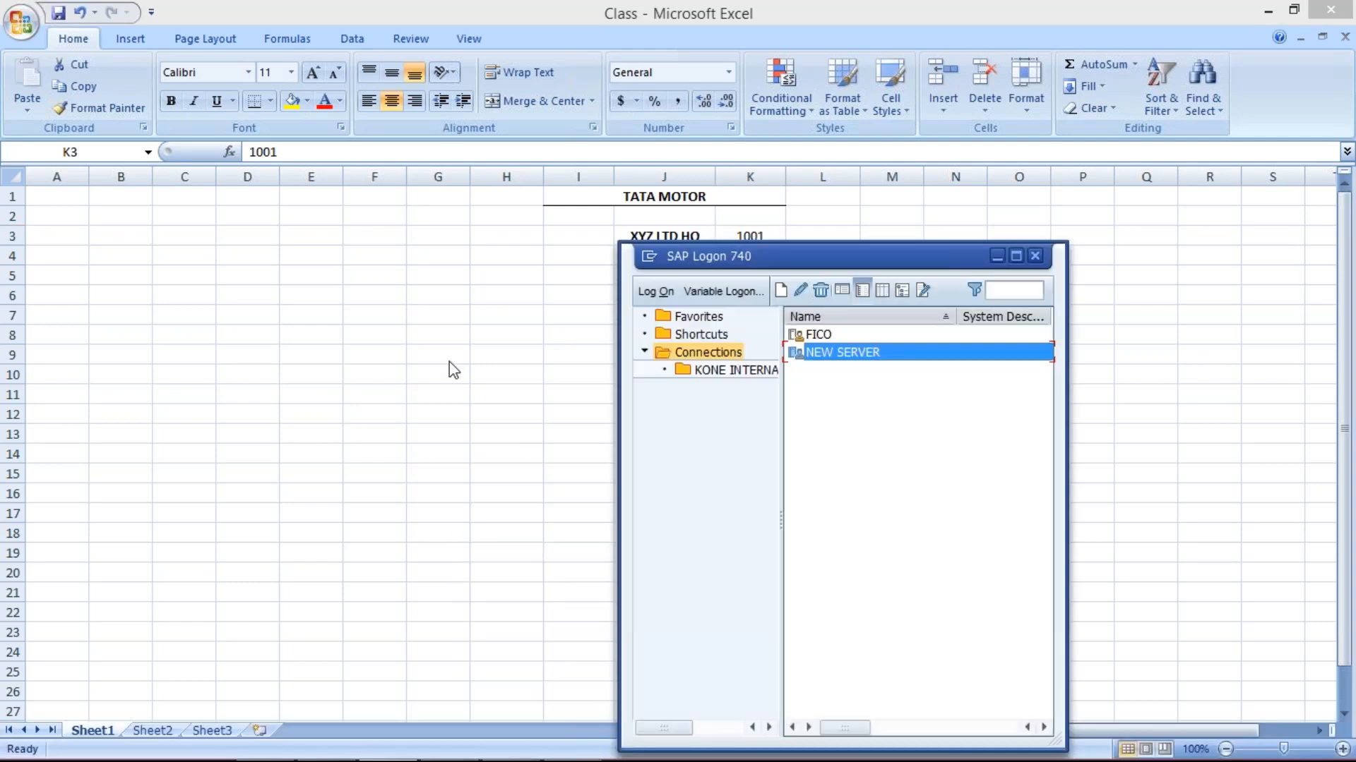
{"action": "left_click", "coordinate": [448, 745]}
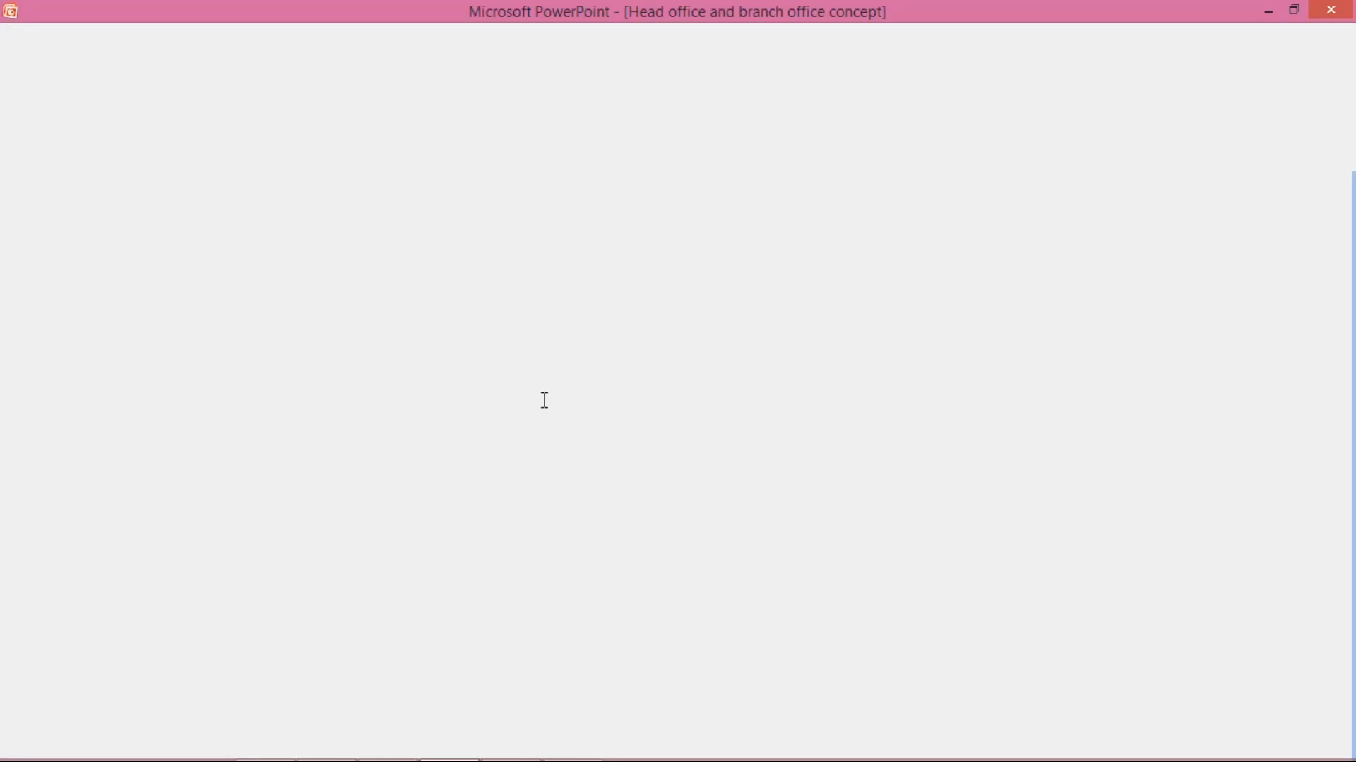
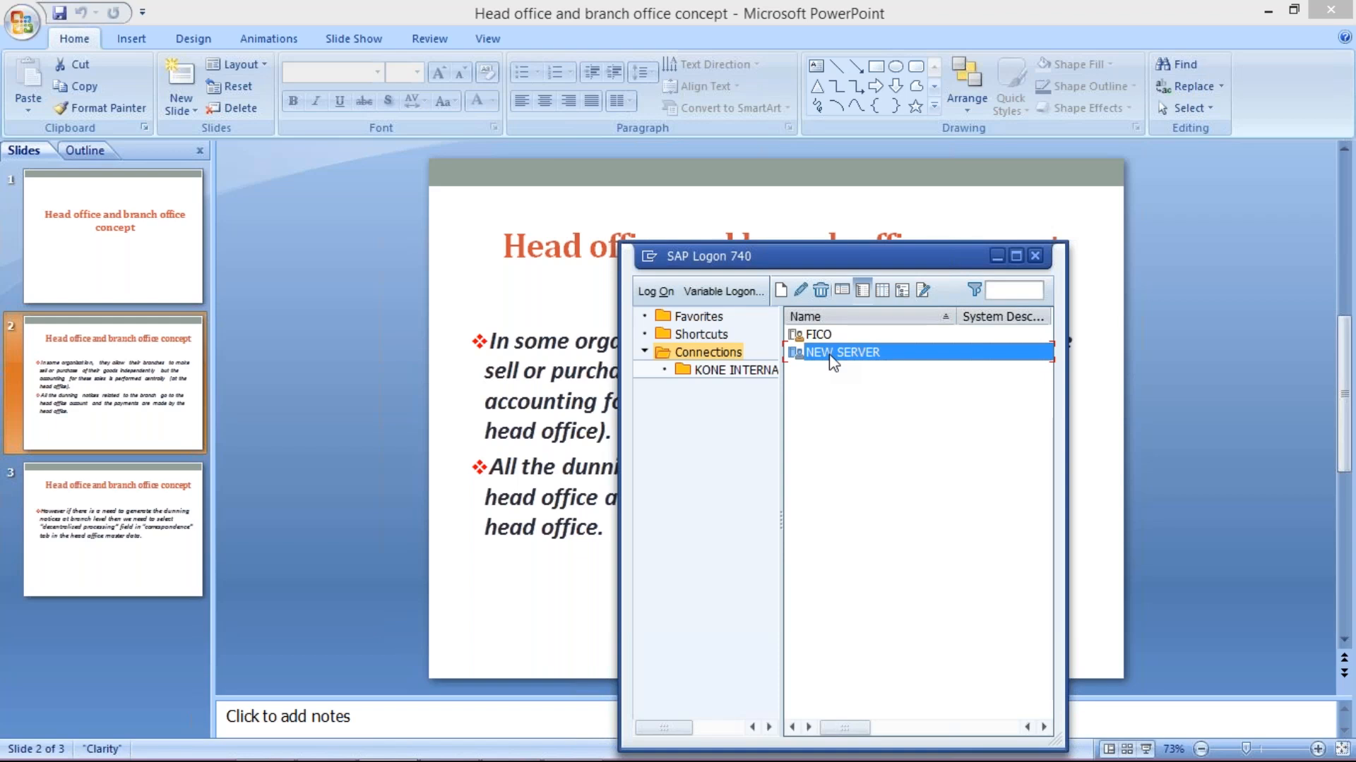
Log on to NEW SERVER in client 800 with the saved user name and its password
{"action": "double_click", "coordinate": [834, 363]}
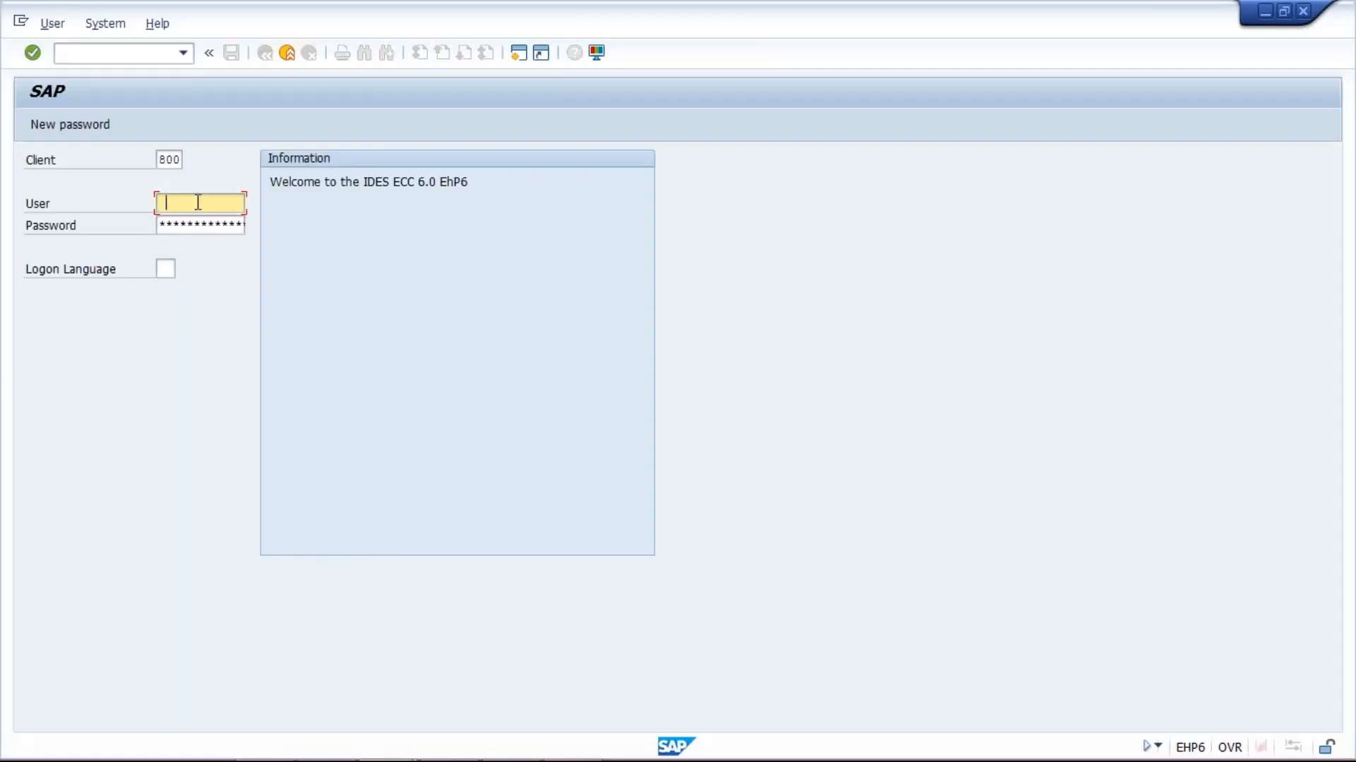
{"action": "left_click", "coordinate": [198, 202]}
{"action": "key", "text": "Down"}
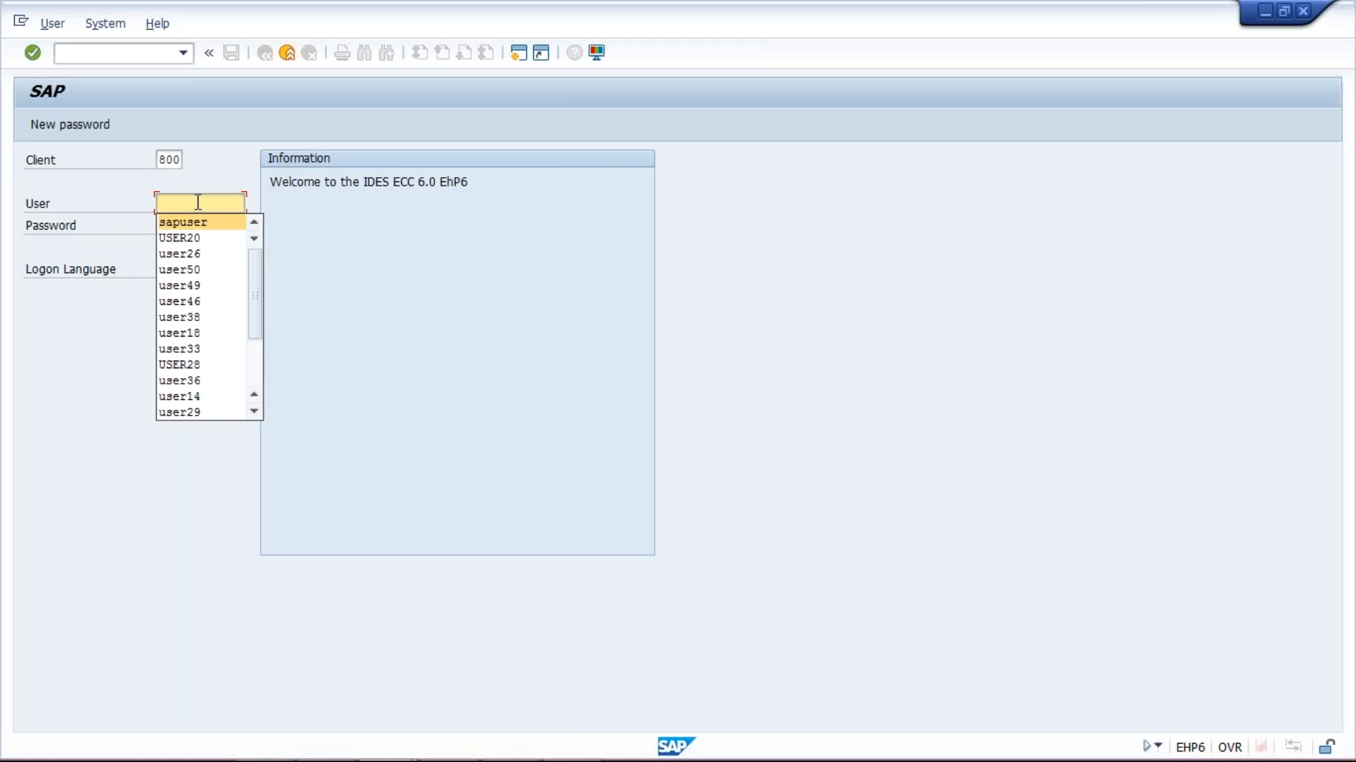
{"action": "key", "text": "Return"}
{"action": "key", "text": "Tab"}
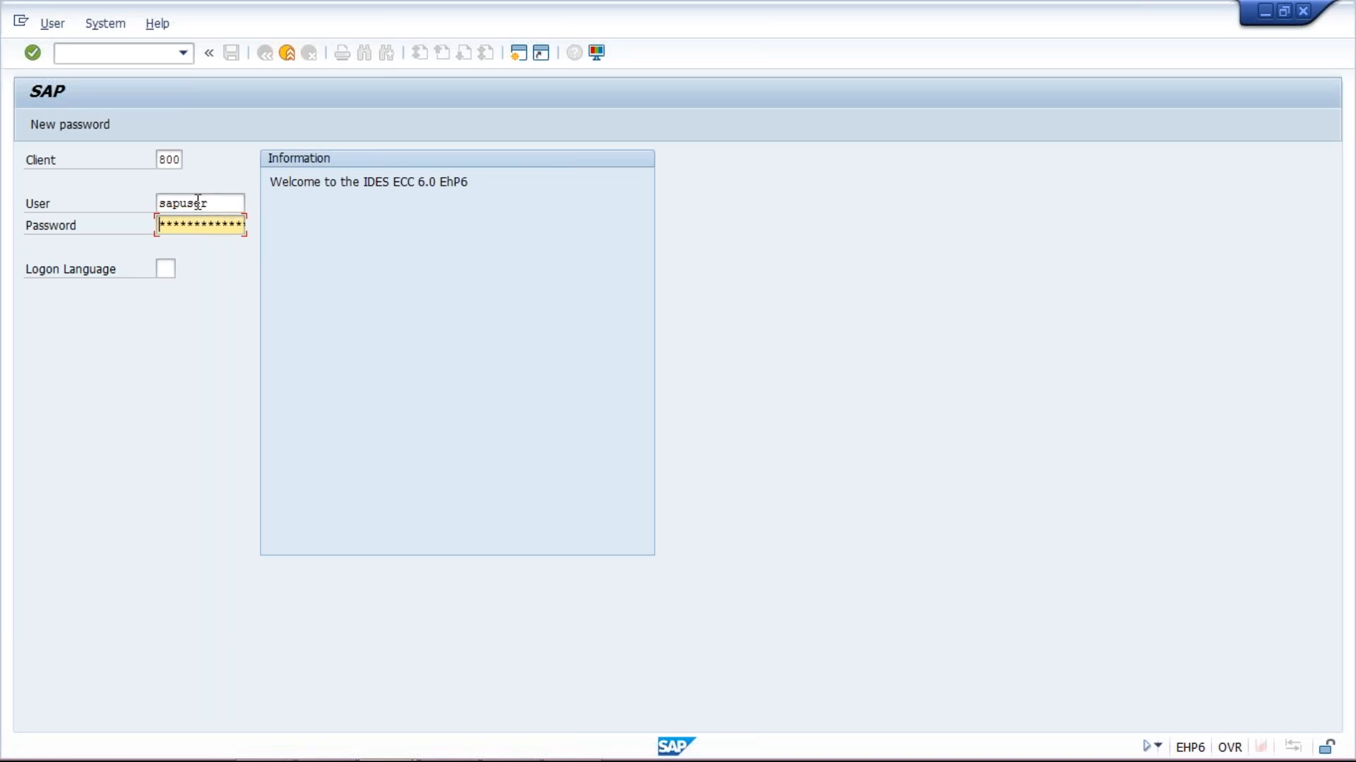
{"action": "type", "text": "********"}
{"action": "key", "text": "Return"}
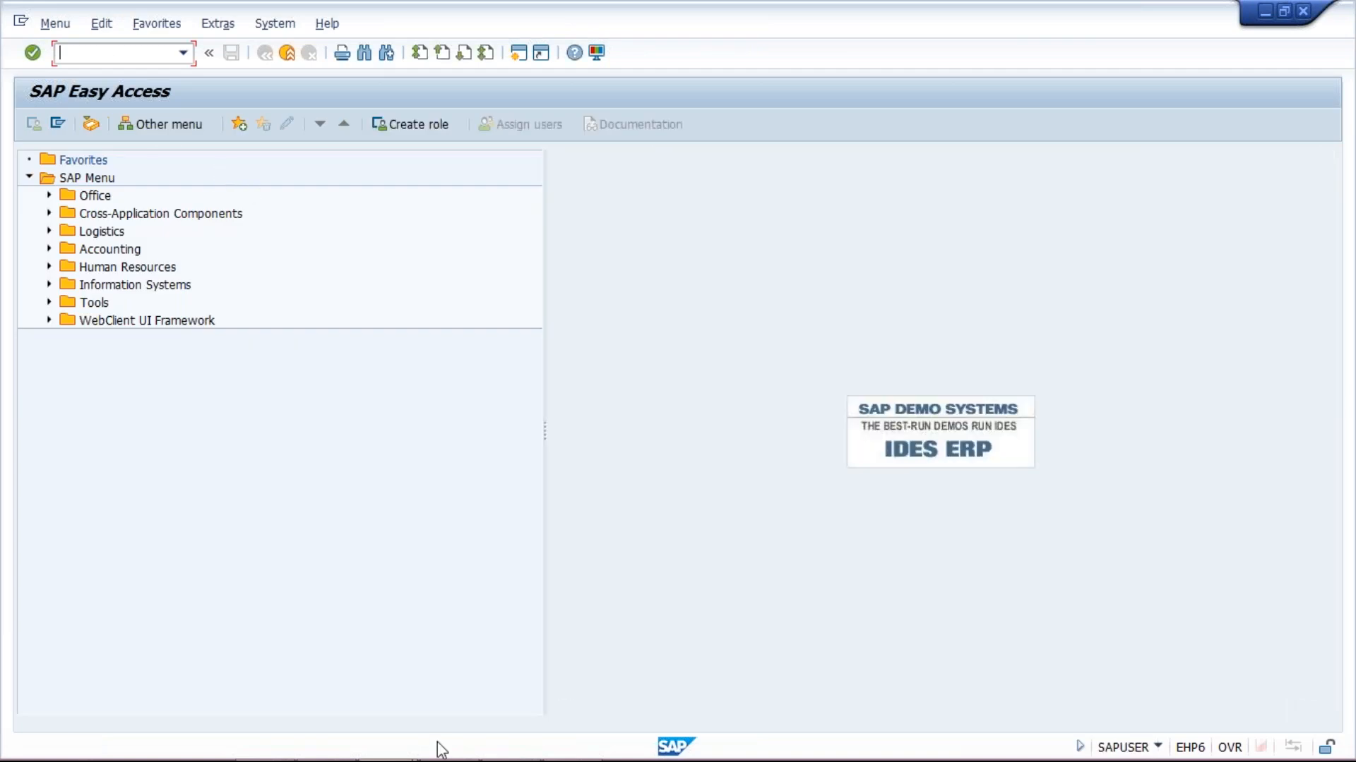
Clear the XYZ MUMBAI row (J7:L7) in the Class workbook
{"action": "left_click", "coordinate": [570, 741]}
{"action": "left_click_drag", "start_coordinate": [639, 315], "coordinate": [823, 316]}
{"action": "key", "text": "Delete"}
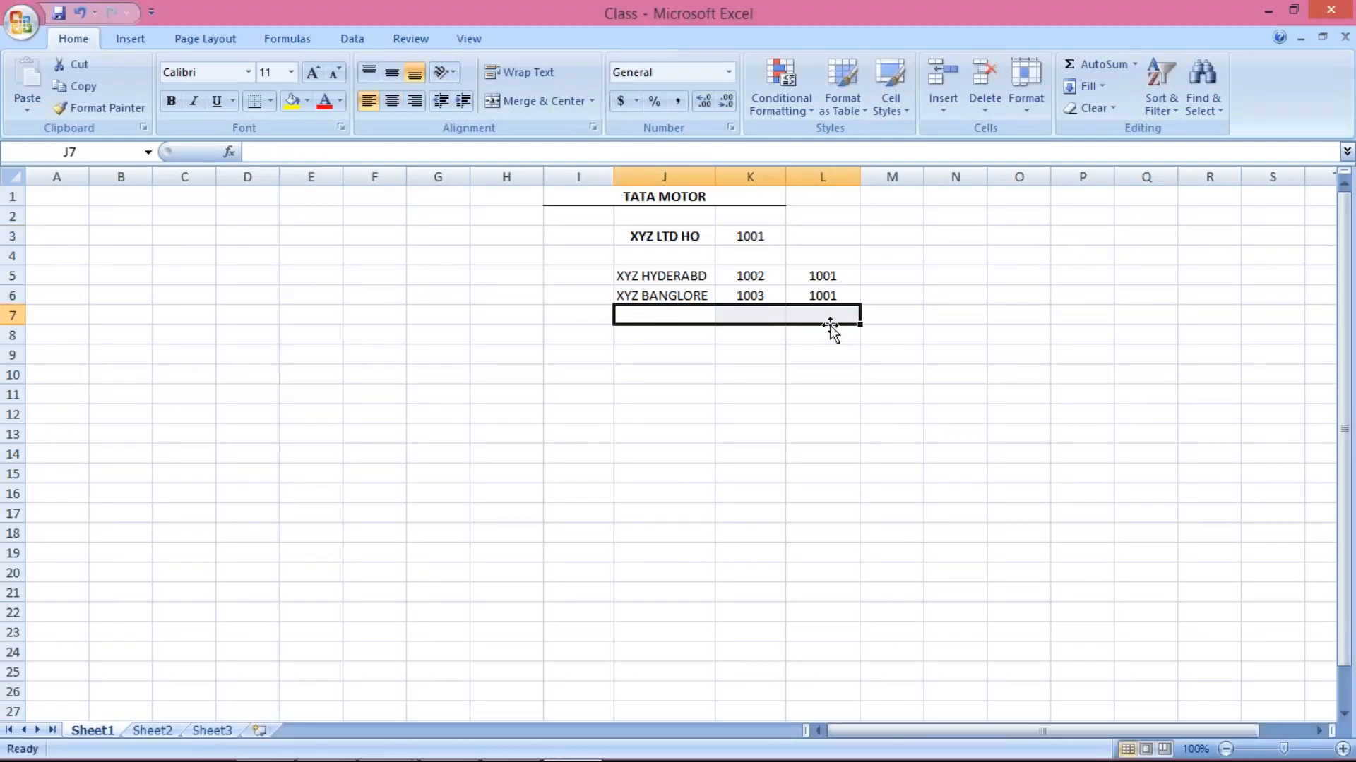
Point through head office XYZ LTD HO and the branches XYZ HYDERABD and XYZ BANGLORE
{"action": "left_click", "coordinate": [637, 238]}
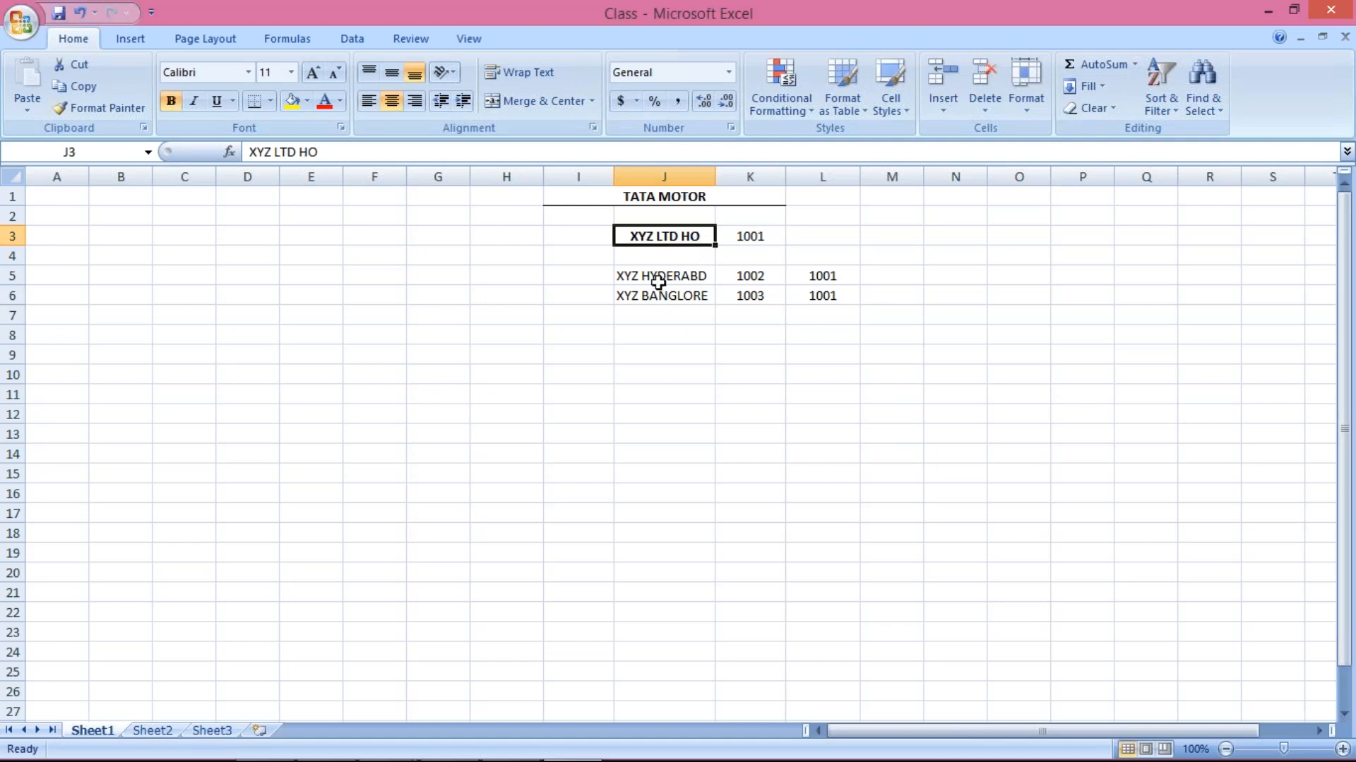
{"action": "left_click", "coordinate": [667, 308]}
{"action": "left_click", "coordinate": [673, 276]}
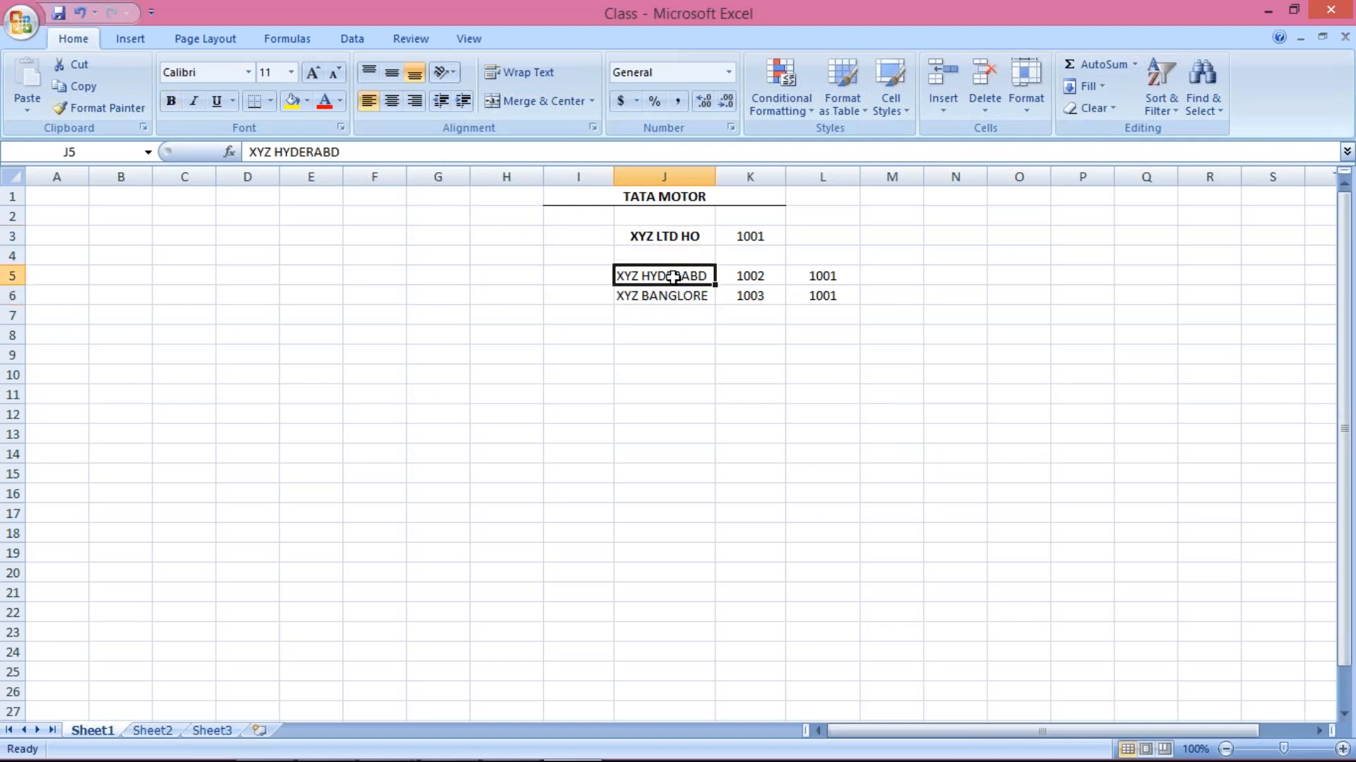
{"action": "left_click", "coordinate": [668, 236]}
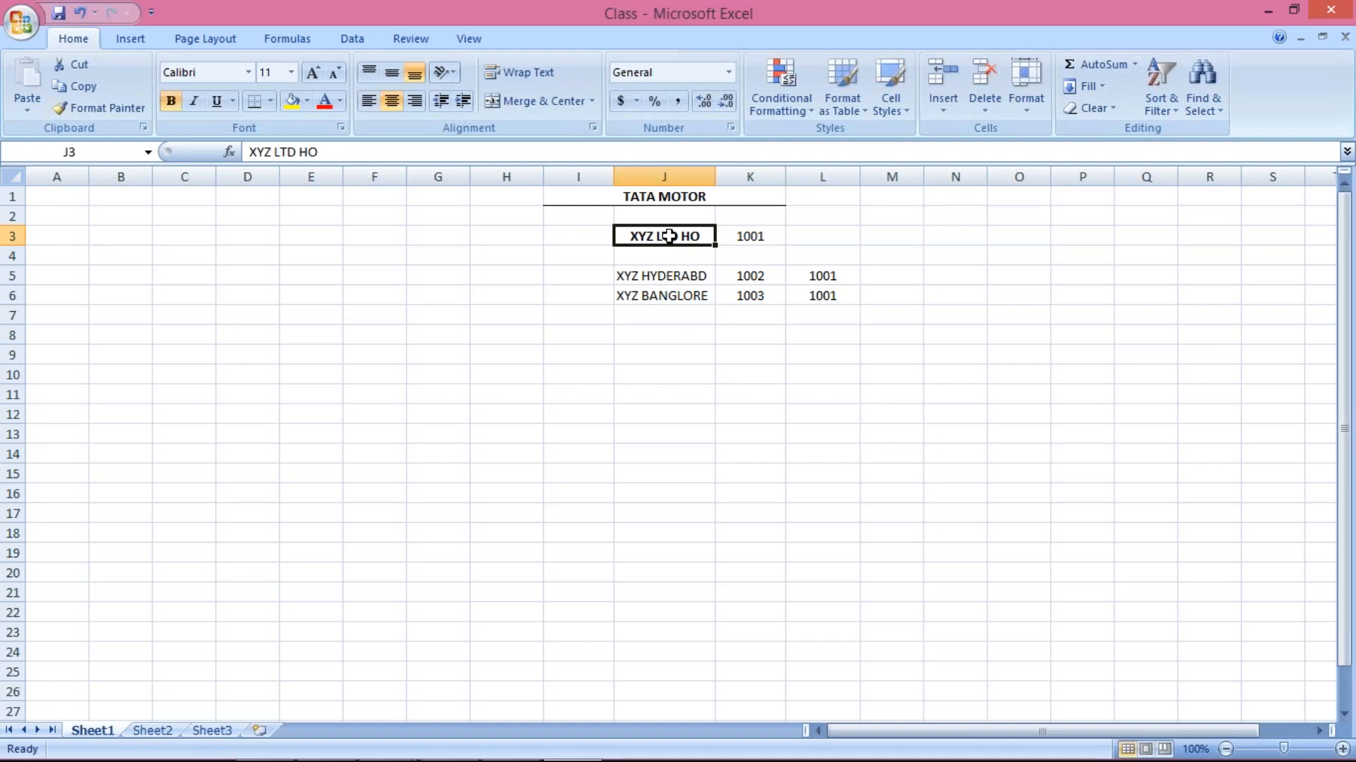
{"action": "left_click", "coordinate": [679, 276]}
{"action": "left_click", "coordinate": [675, 296]}
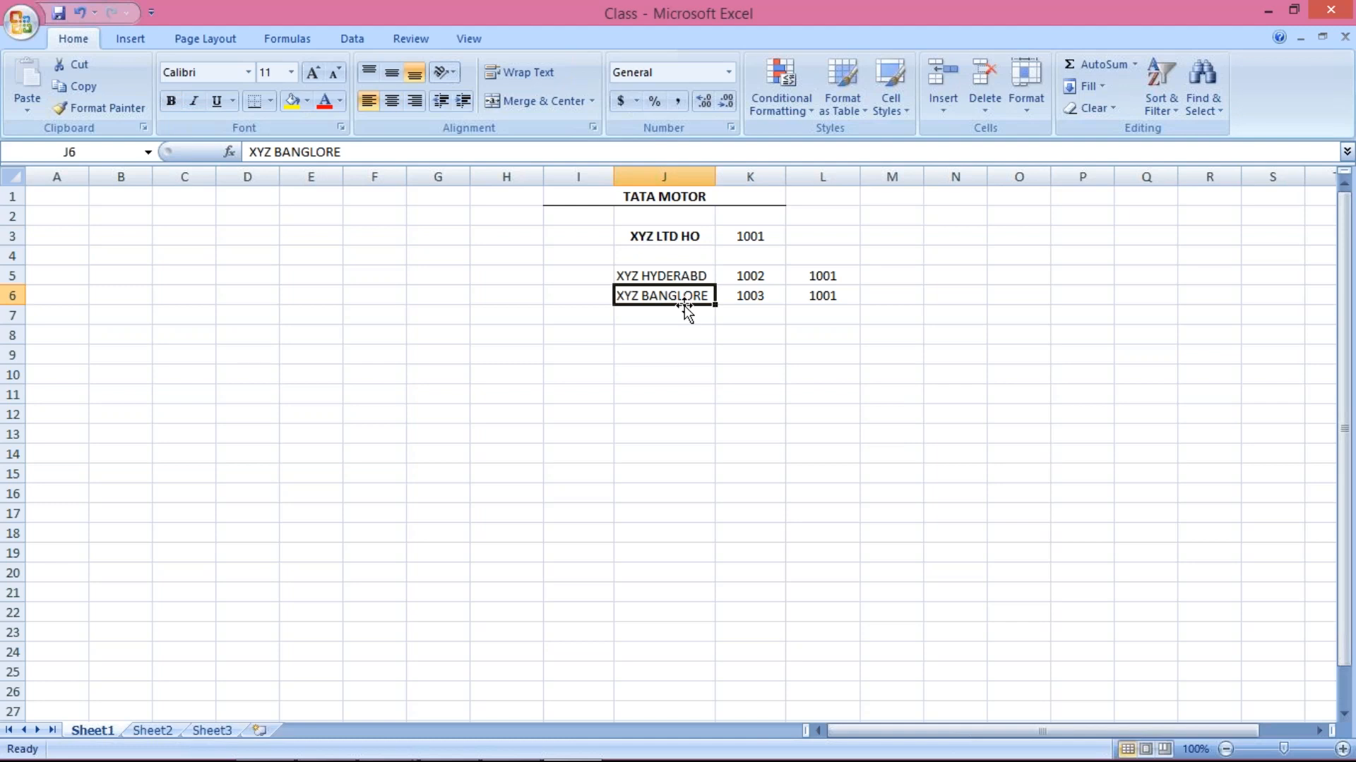
{"action": "left_click", "coordinate": [700, 278]}
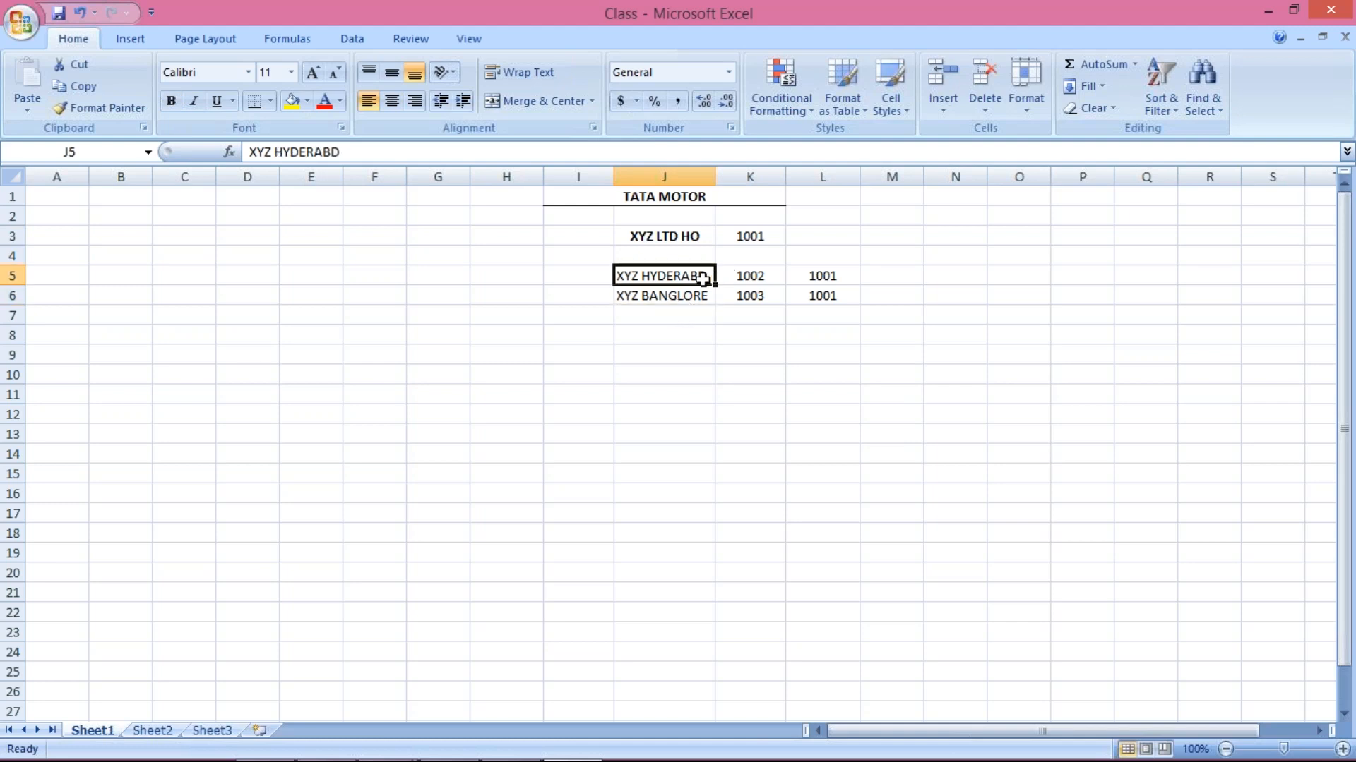
{"action": "left_click", "coordinate": [686, 299]}
{"action": "left_click", "coordinate": [684, 279]}
{"action": "left_click", "coordinate": [678, 297]}
{"action": "left_click", "coordinate": [676, 277]}
{"action": "left_click", "coordinate": [668, 240]}
Select the head office and branch names J3:J6, review them, then return to SAP Easy Access
{"action": "mouse_move", "coordinate": [452, 761]}
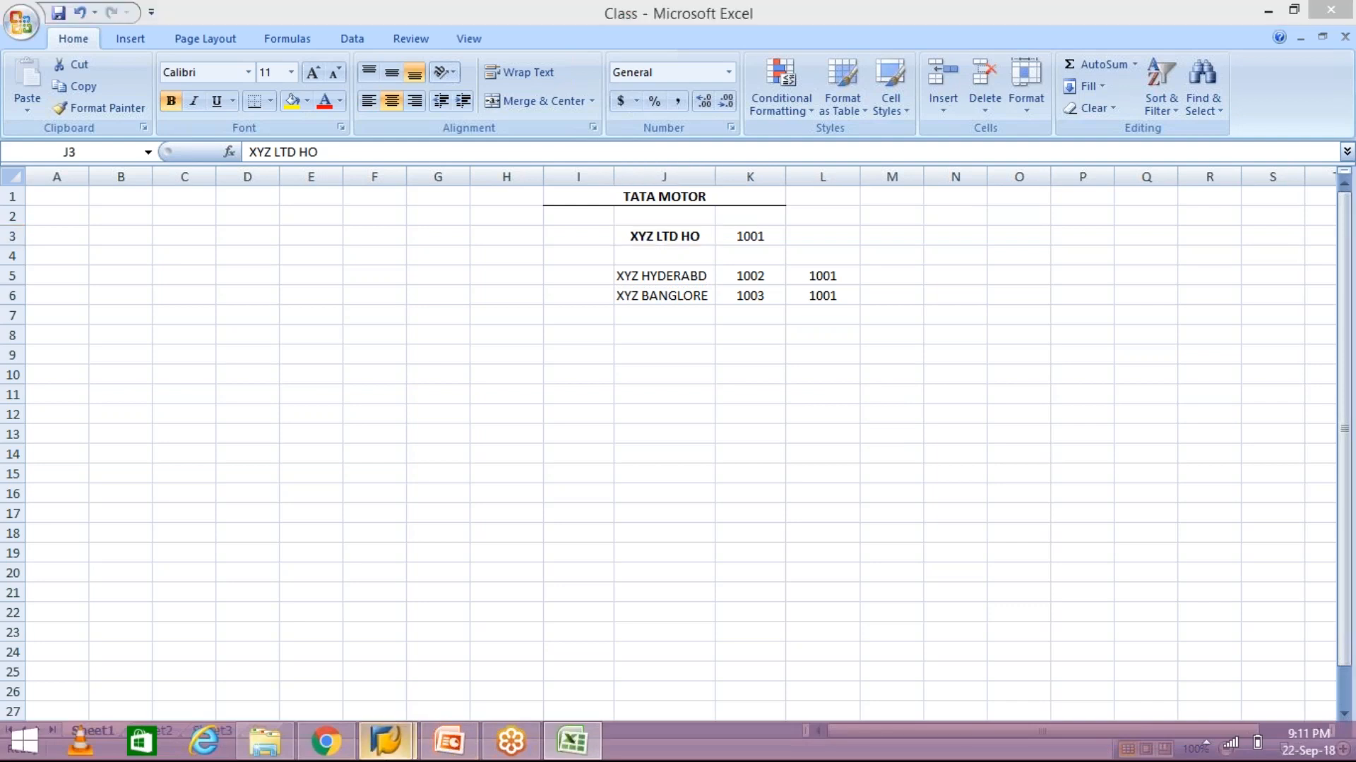
{"action": "mouse_move", "coordinate": [385, 741]}
{"action": "left_click", "coordinate": [468, 666]}
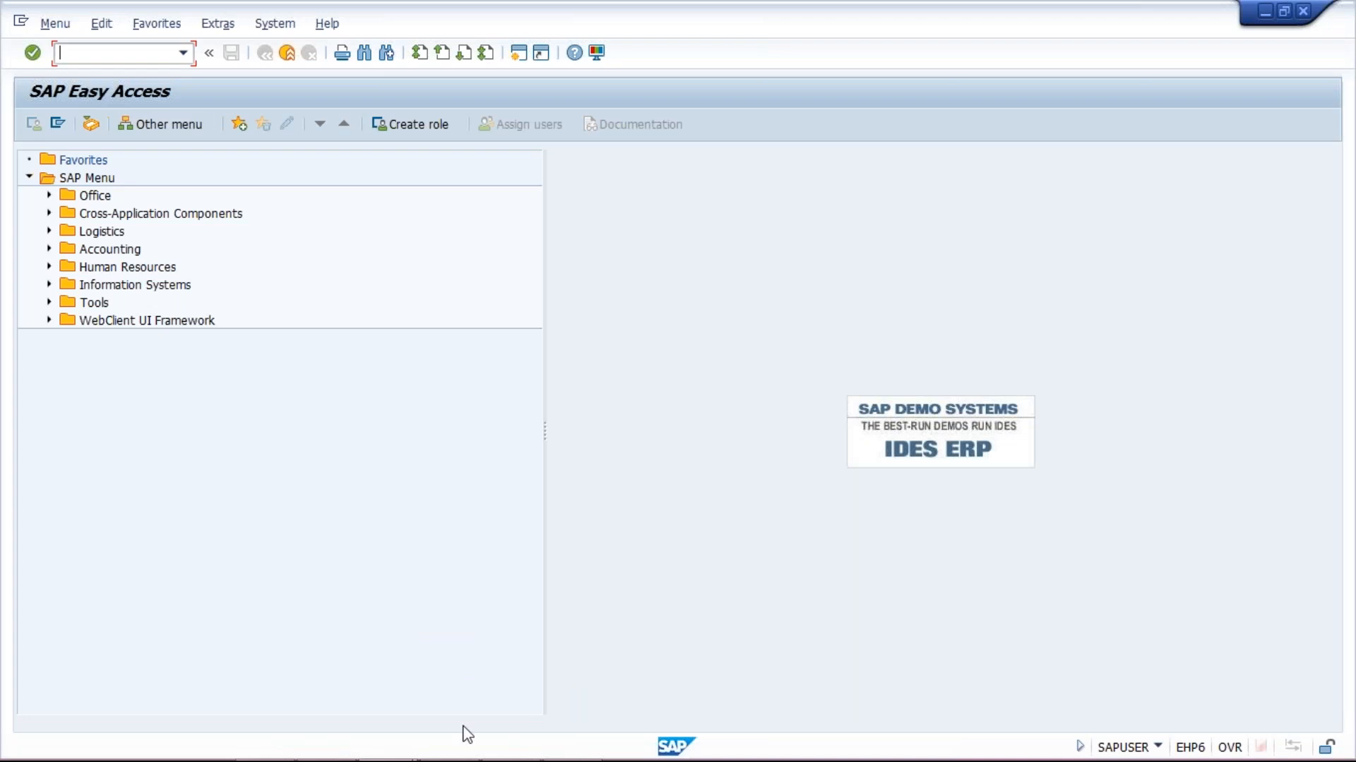
{"action": "mouse_move", "coordinate": [582, 734]}
{"action": "left_click", "coordinate": [573, 740]}
{"action": "left_click_drag", "start_coordinate": [650, 233], "coordinate": [695, 291]}
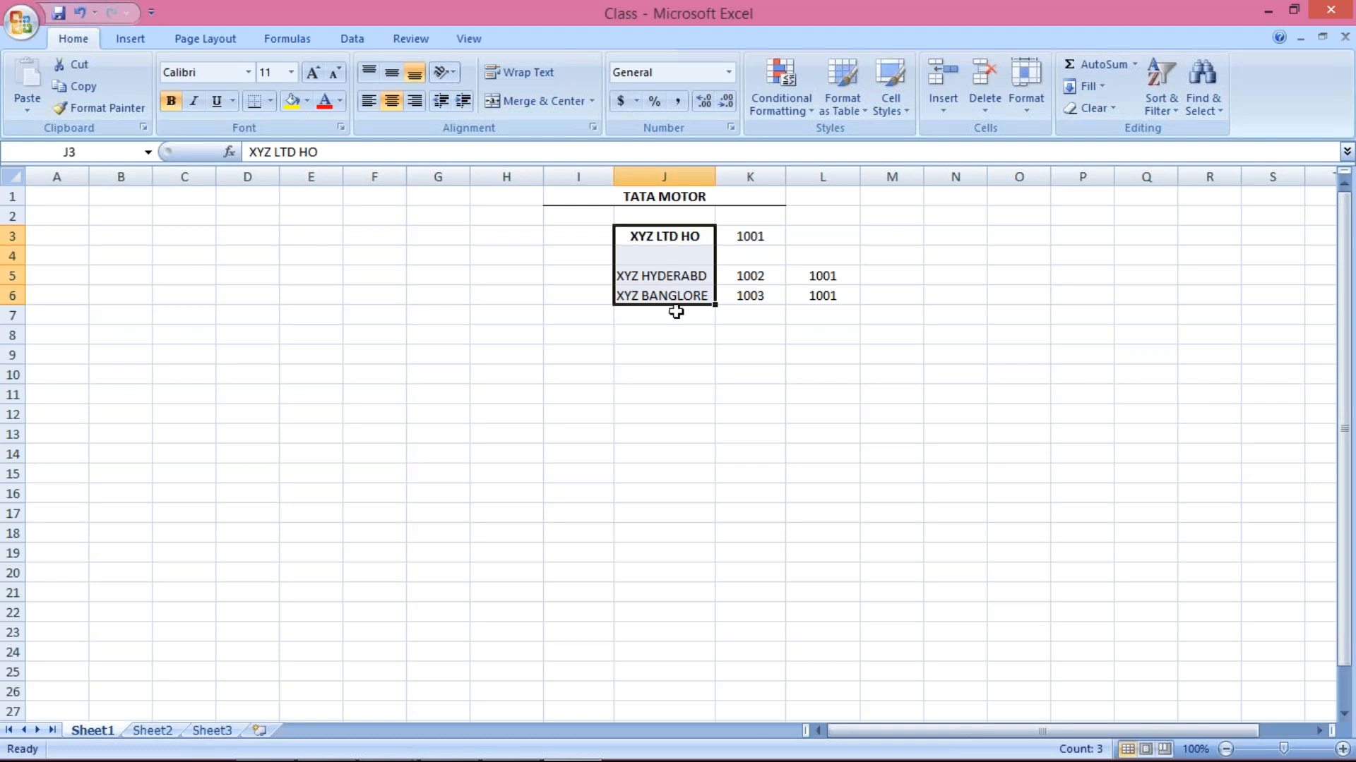
{"action": "left_click", "coordinate": [665, 233]}
{"action": "left_click", "coordinate": [678, 281]}
{"action": "left_click", "coordinate": [672, 294]}
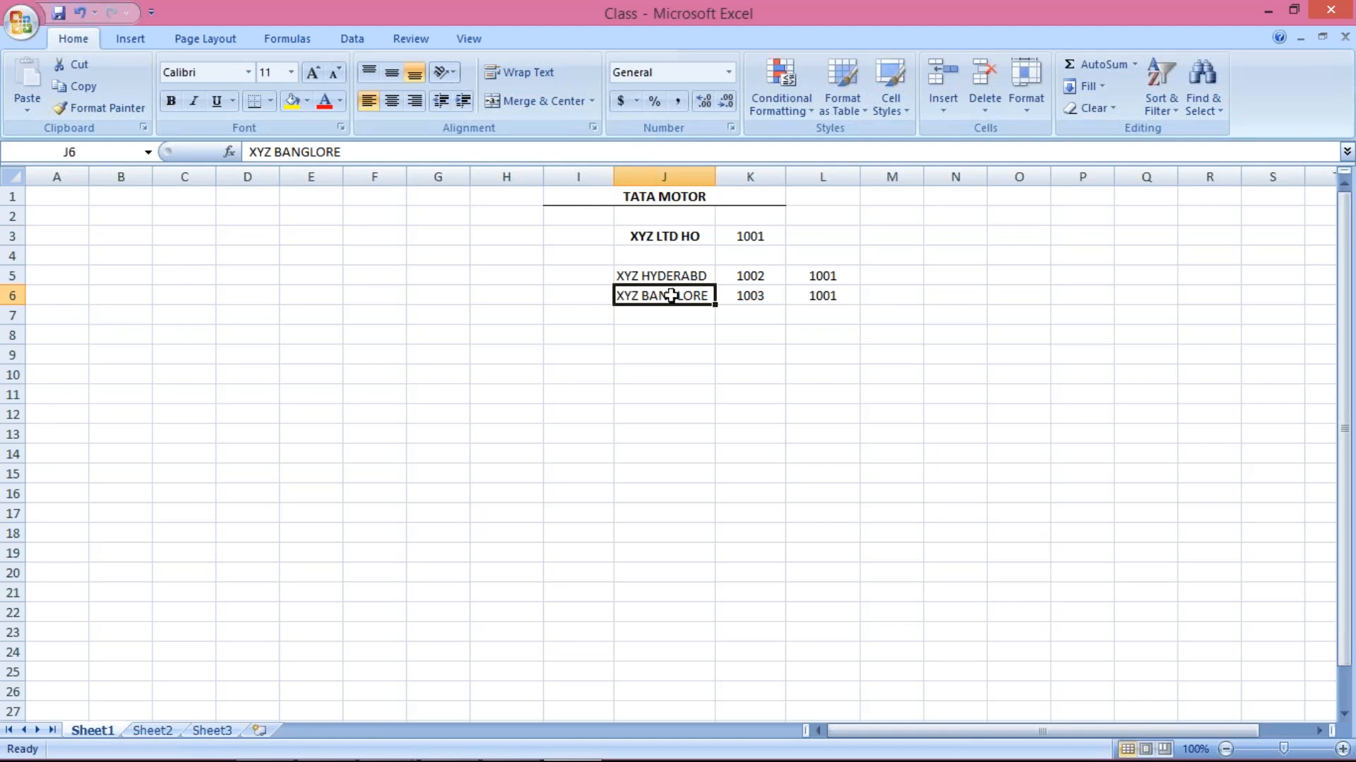
{"action": "mouse_move", "coordinate": [394, 748]}
{"action": "left_click", "coordinate": [463, 671]}
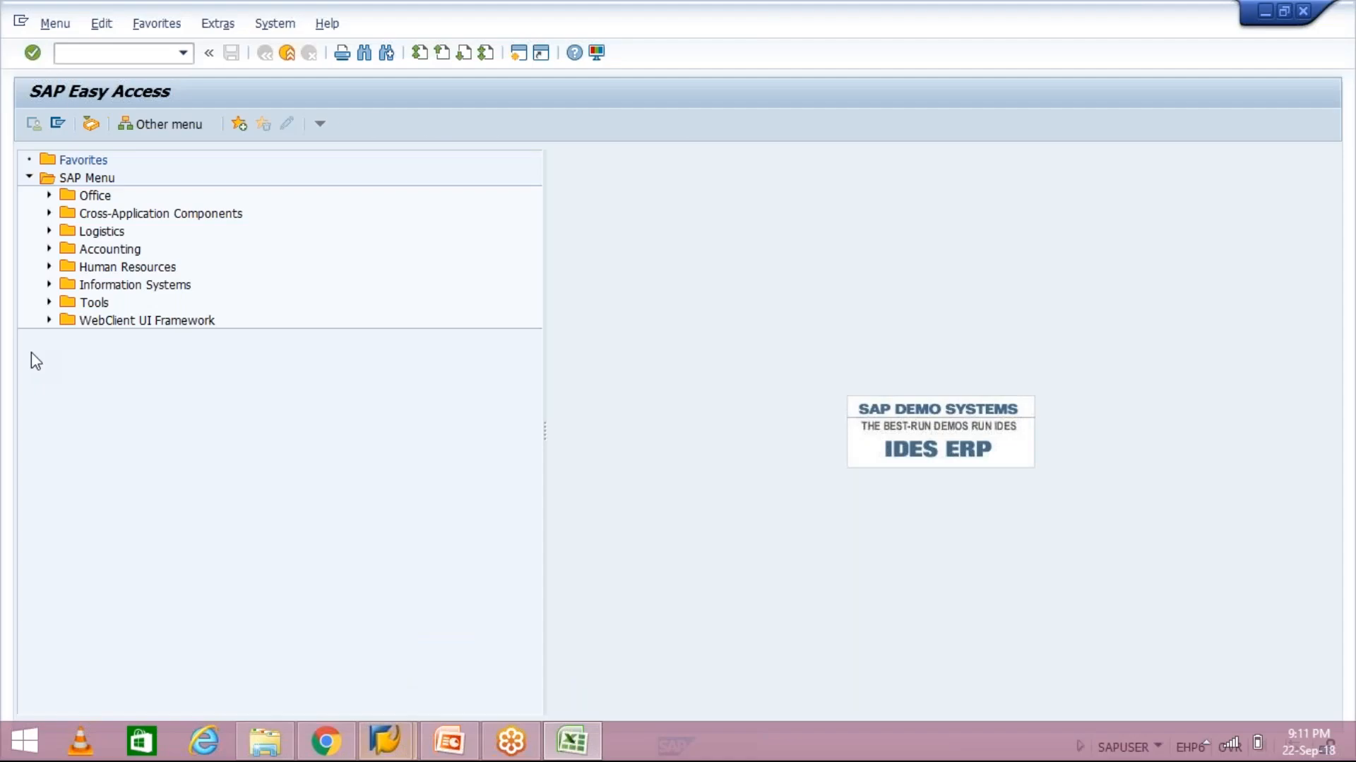
Run XD01 to start Customer Create and list the account groups
{"action": "type", "text": "xd01"}
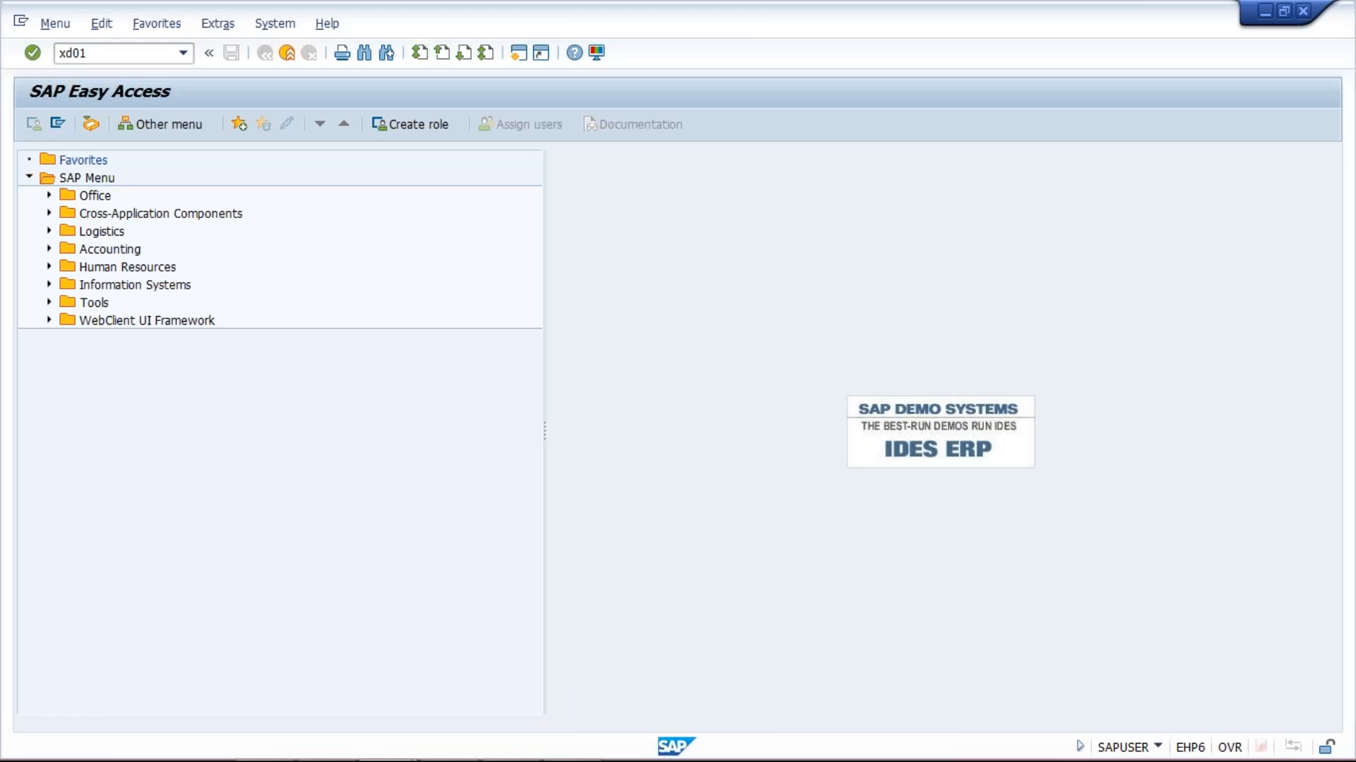
{"action": "key", "text": "Return"}
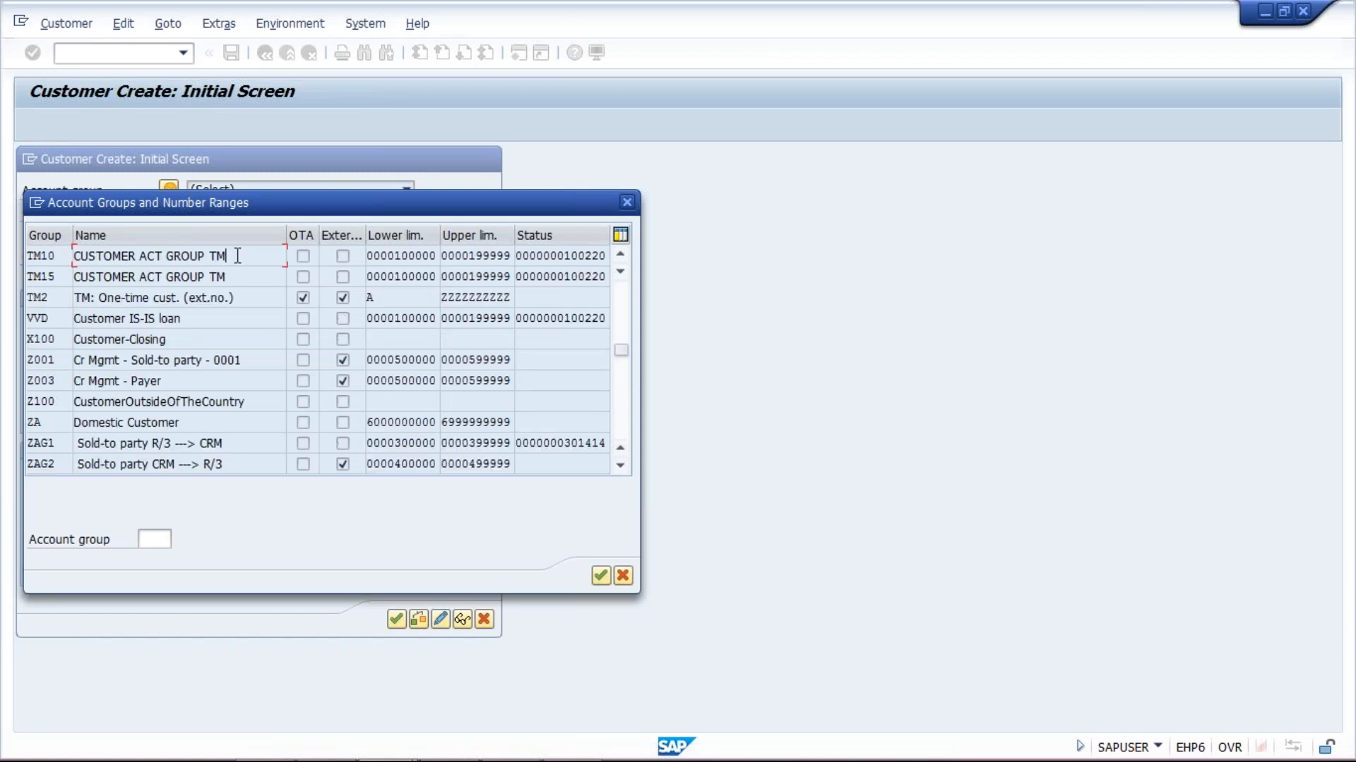
Choose account group CUSTOMER ACT GROUP TM with company code TM10 on the initial screen
{"action": "double_click", "coordinate": [236, 257]}
{"action": "left_click", "coordinate": [201, 260]}
{"action": "type", "text": "TM10"}
{"action": "key", "text": "Return"}
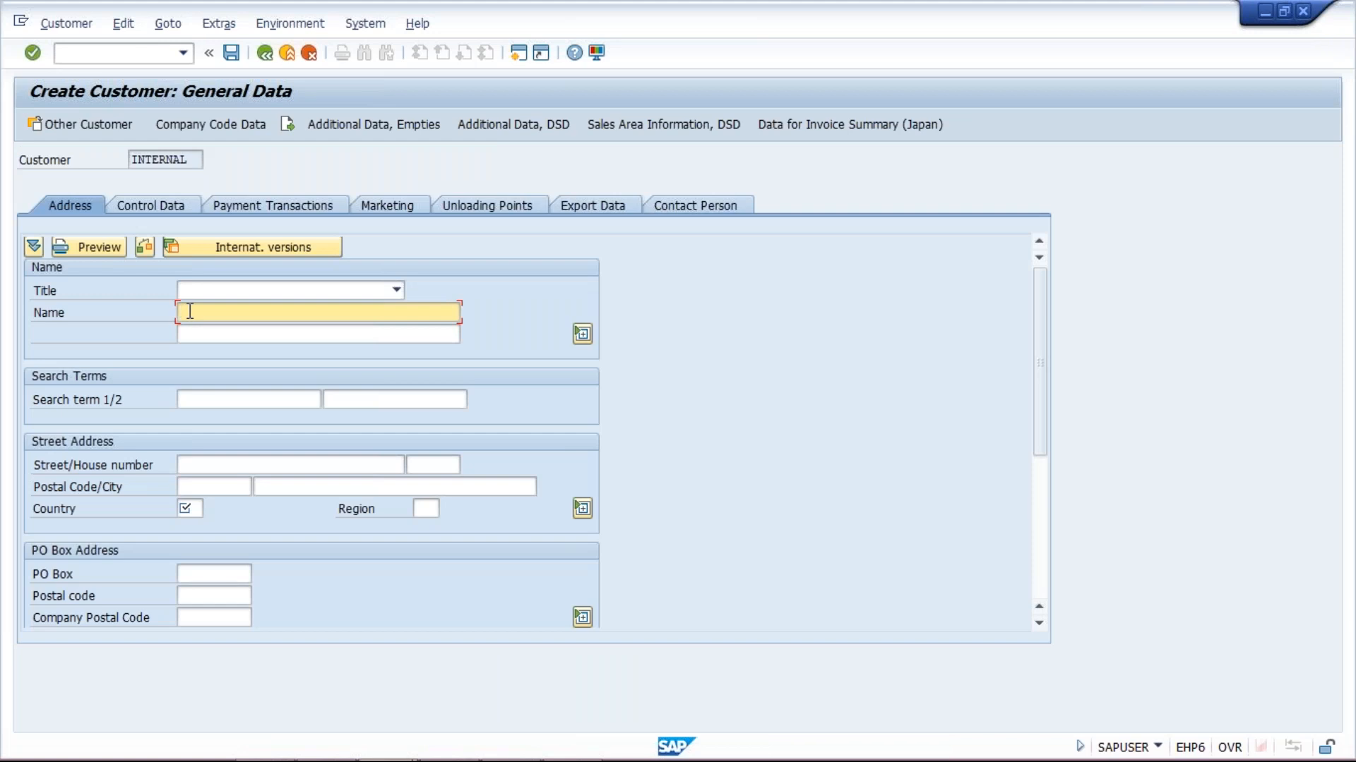
Enter the customer name XYZ LTD (TM10) HO and country IN
{"action": "type", "text": "XY"}
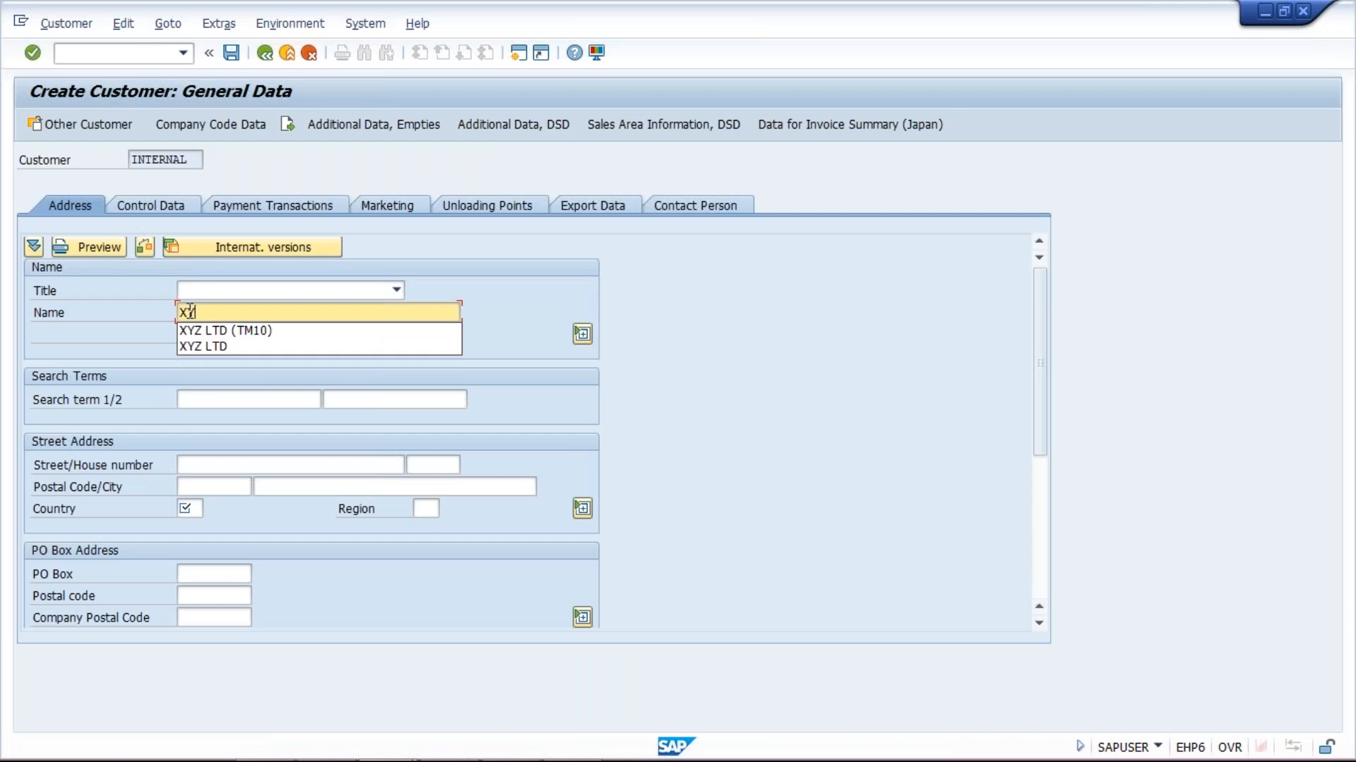
{"action": "type", "text": "Z"}
{"action": "key", "text": "Down"}
{"action": "key", "text": "Return"}
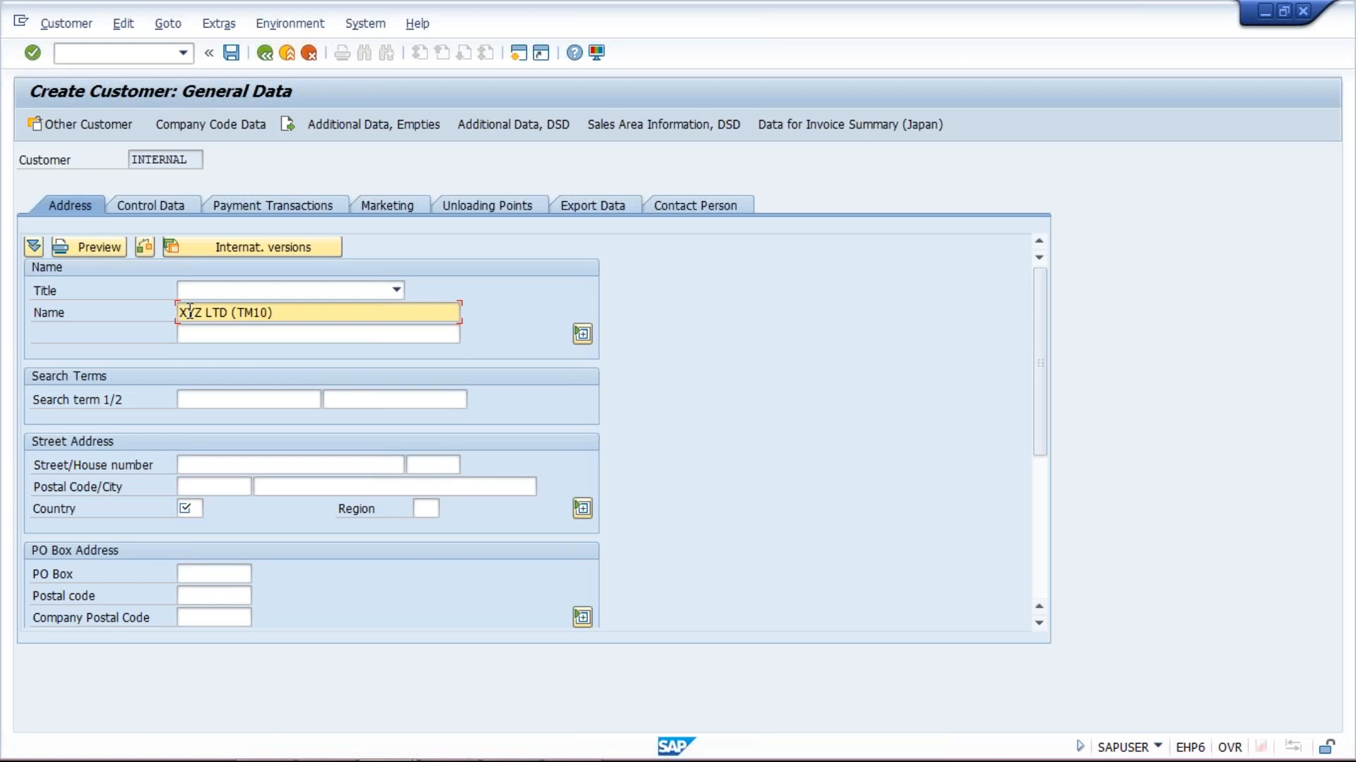
{"action": "type", "text": "HO"}
{"action": "left_click", "coordinate": [201, 509]}
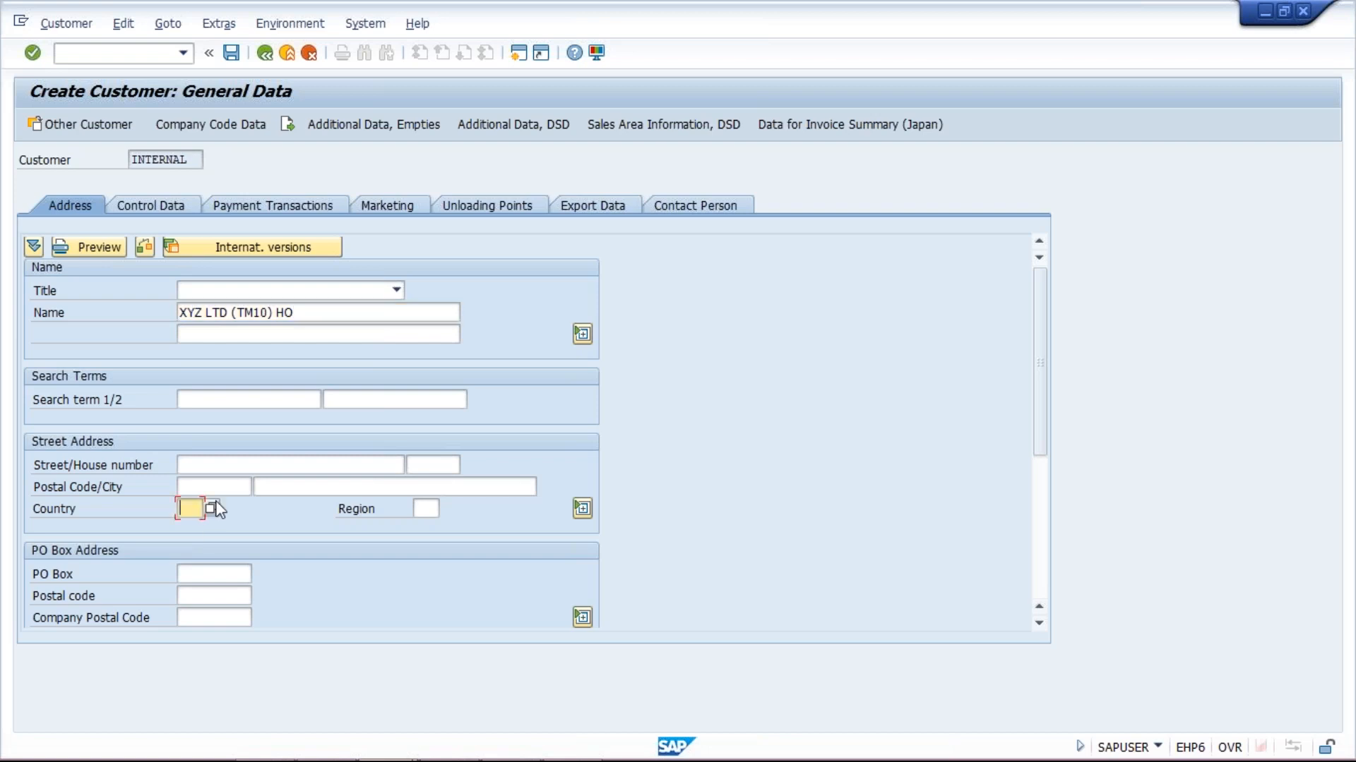
{"action": "type", "text": "IN"}
Give the head-office customer reconciliation account 1001 and payment terms 0001 in company code TM10
{"action": "left_click", "coordinate": [218, 123]}
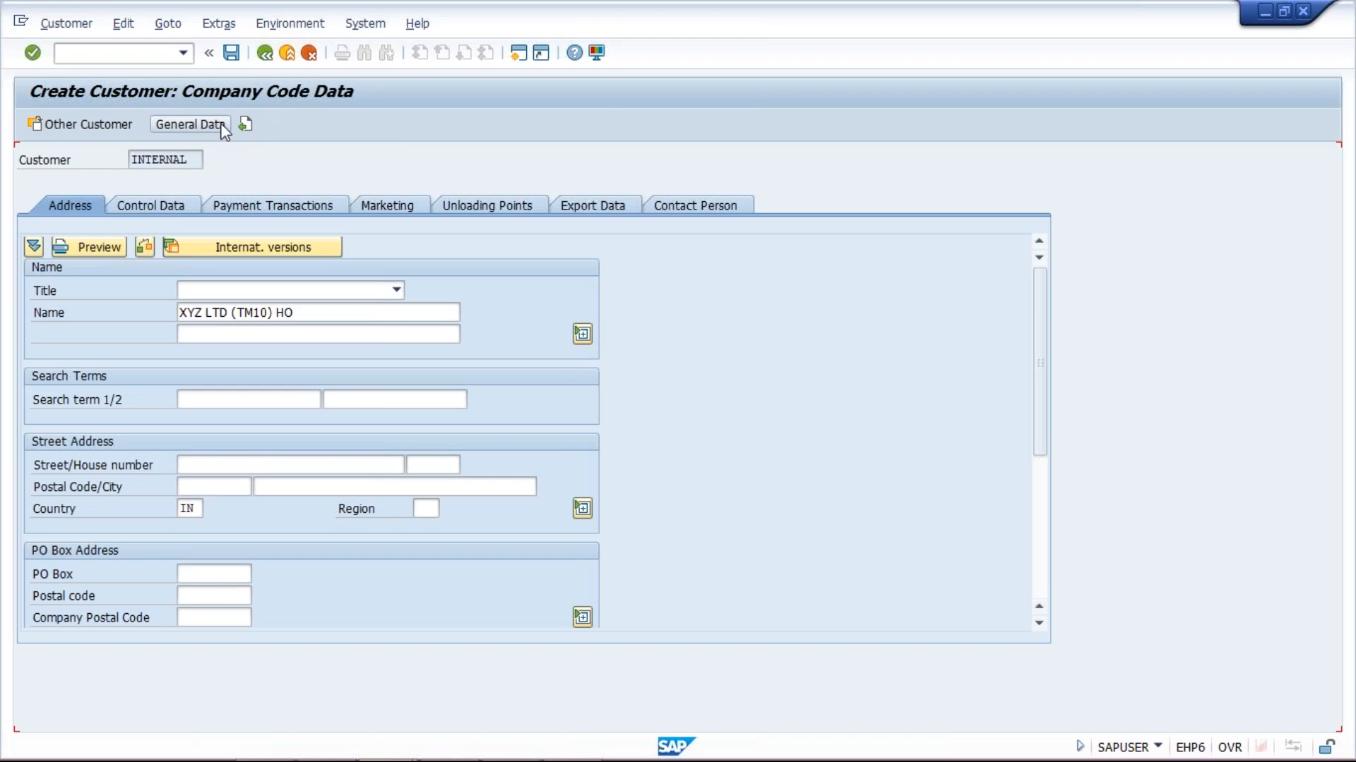
{"action": "type", "text": "1001"}
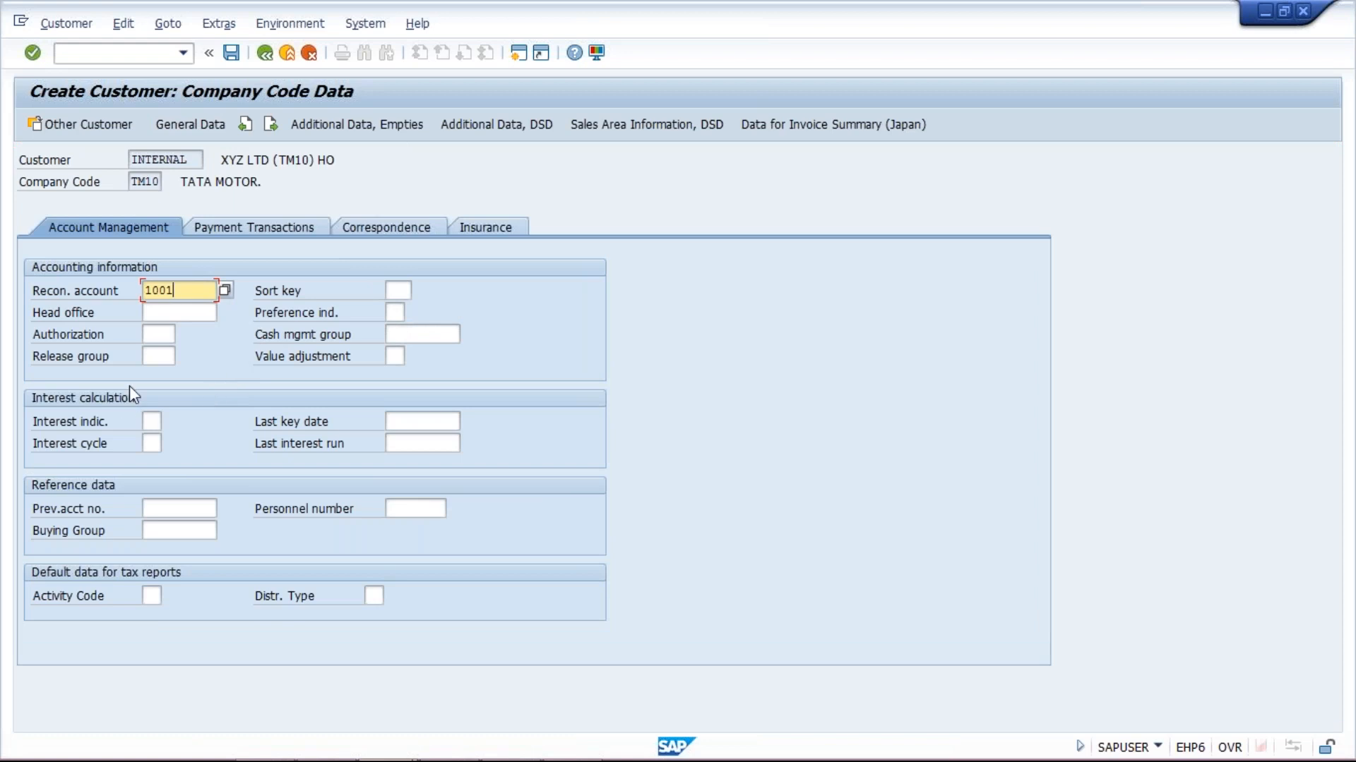
{"action": "left_click", "coordinate": [165, 311]}
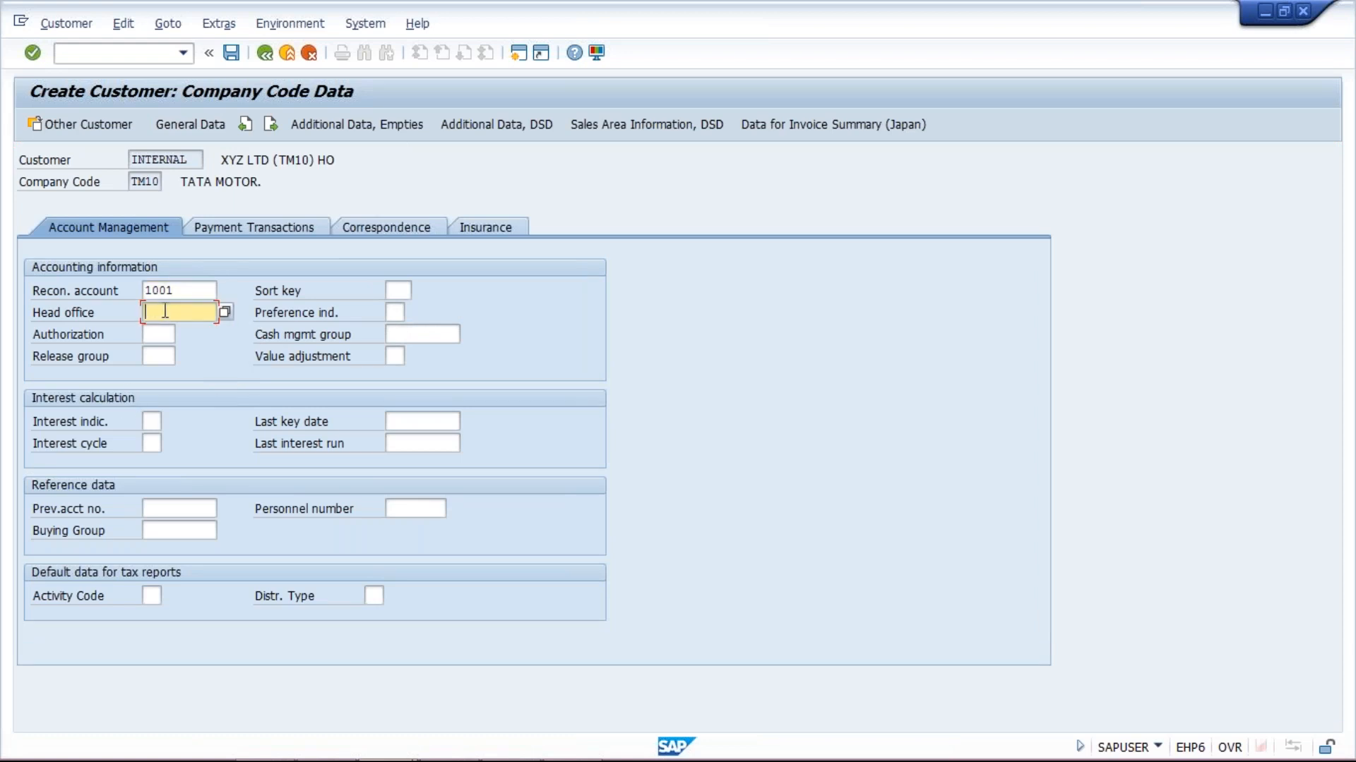
{"action": "left_click", "coordinate": [181, 160]}
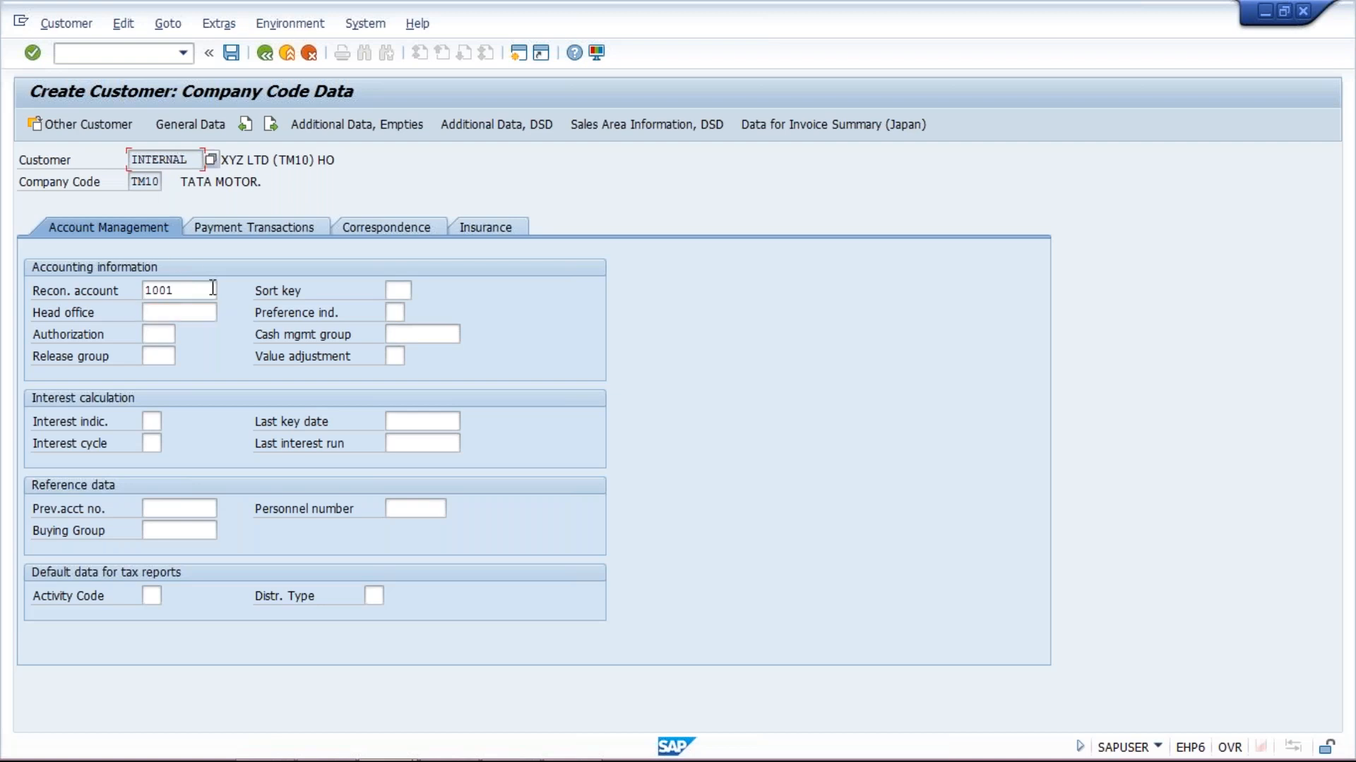
{"action": "left_click", "coordinate": [211, 290]}
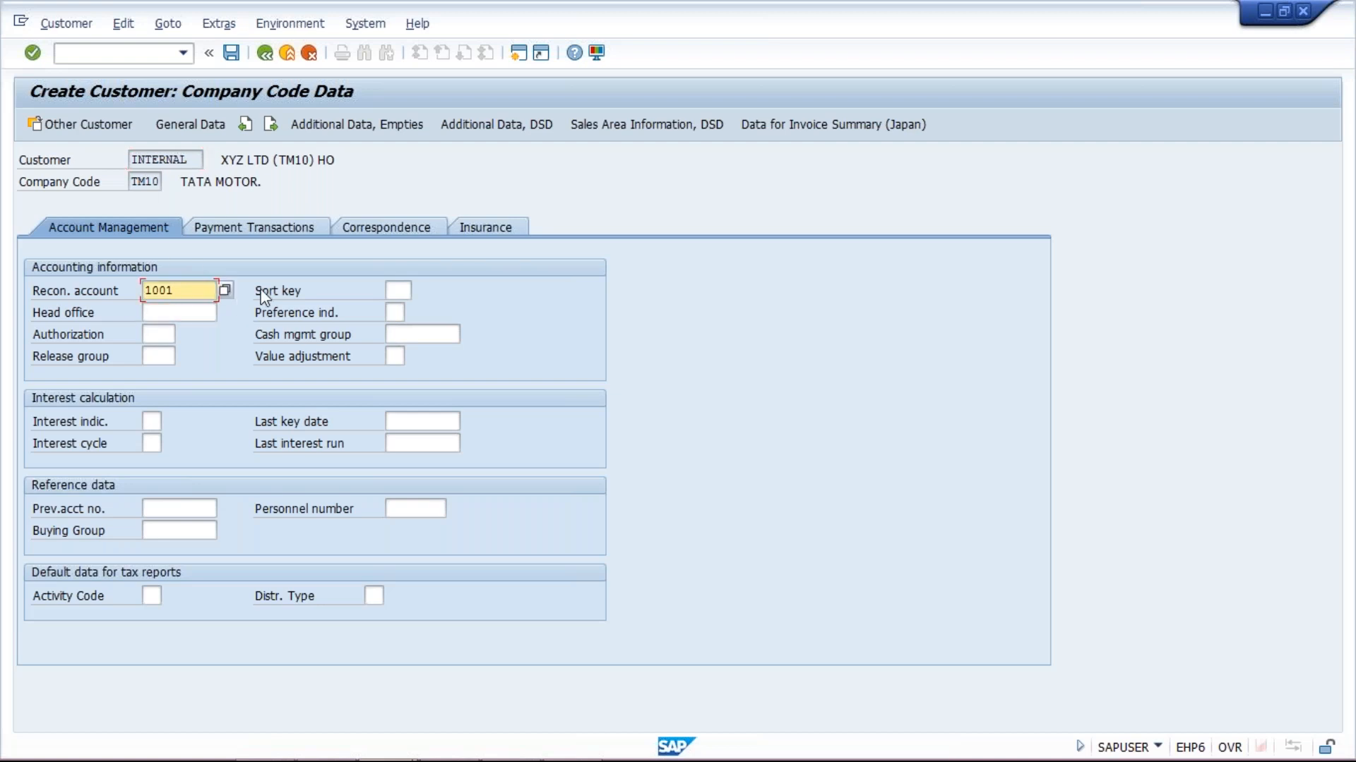
{"action": "left_click", "coordinate": [310, 228]}
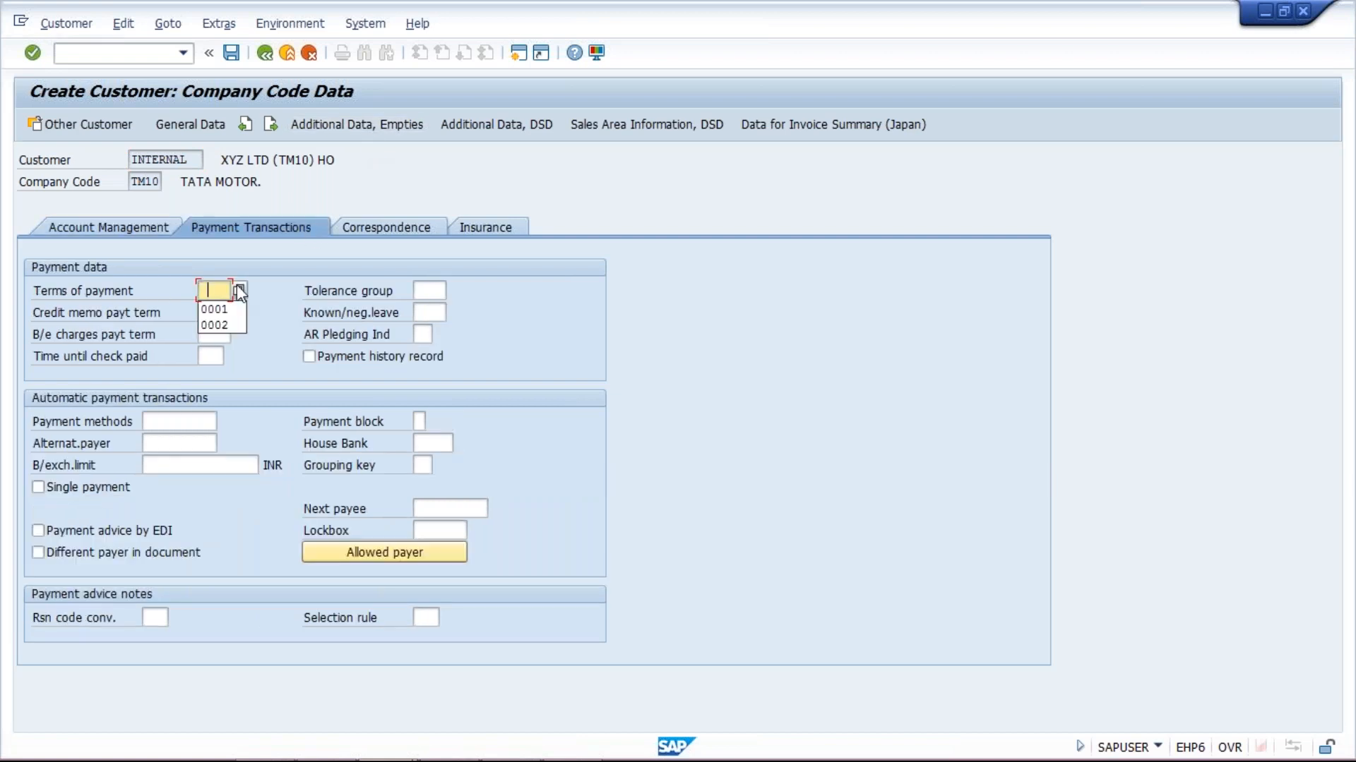
{"action": "key", "text": "Down"}
{"action": "key", "text": "Return"}
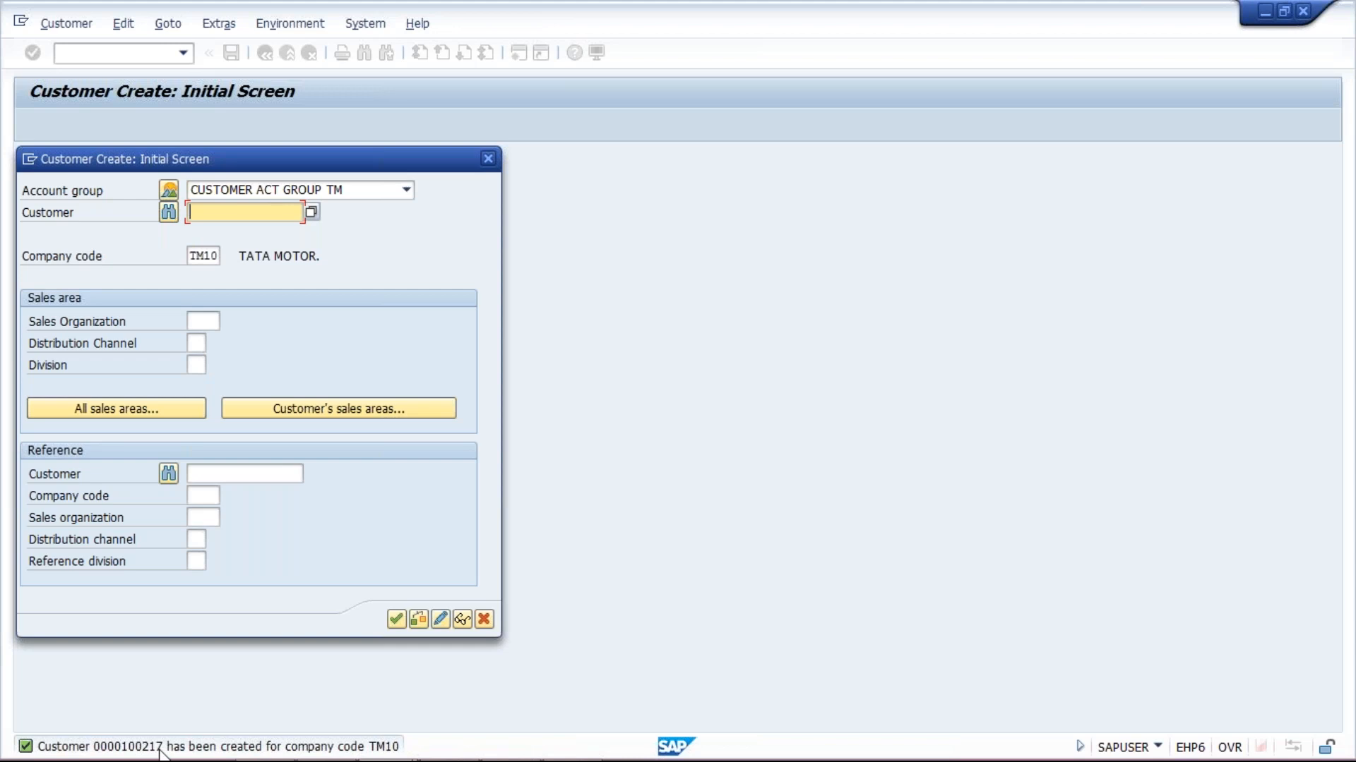
Rerun XD01 with account group CUSTOMER ACT GROUP TM and company code TM10 prefilled
{"action": "key", "text": "Escape"}
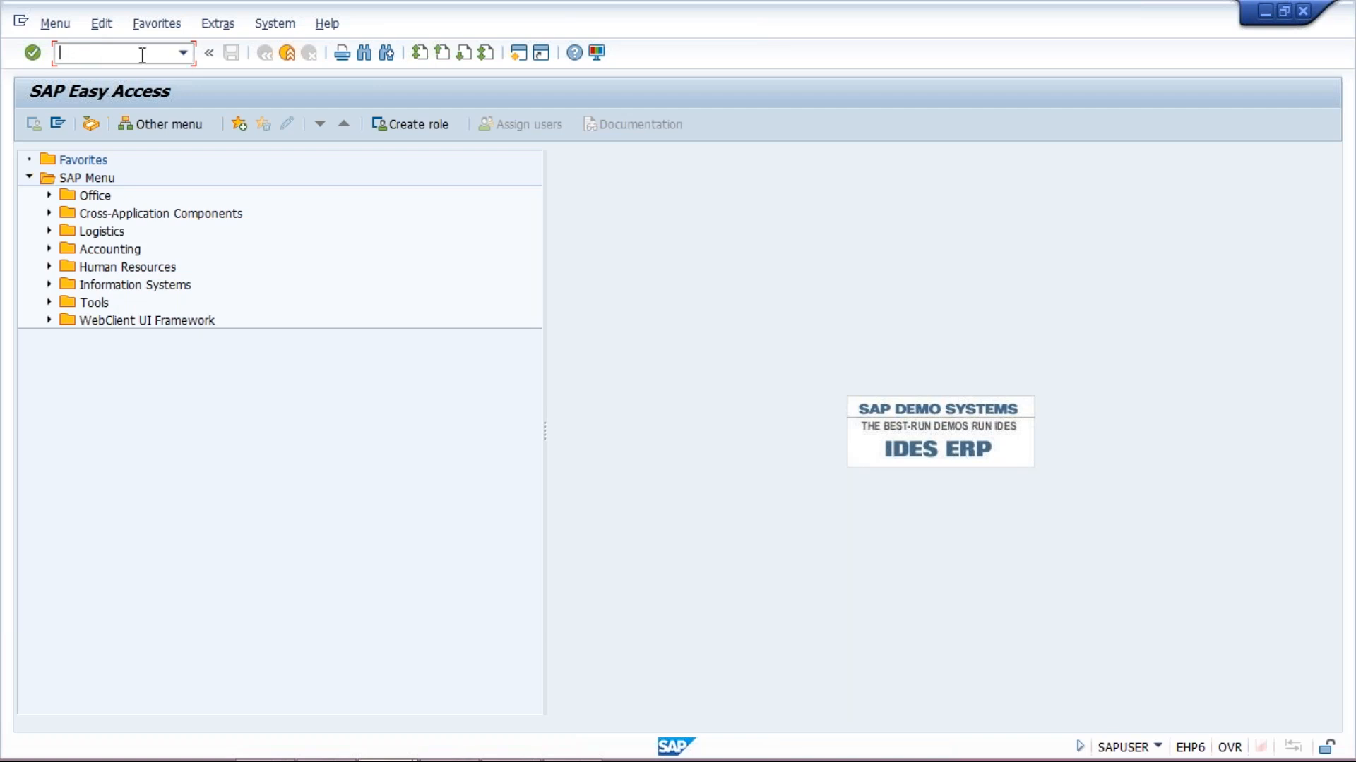
{"action": "type", "text": "XD01"}
{"action": "key", "text": "Return"}
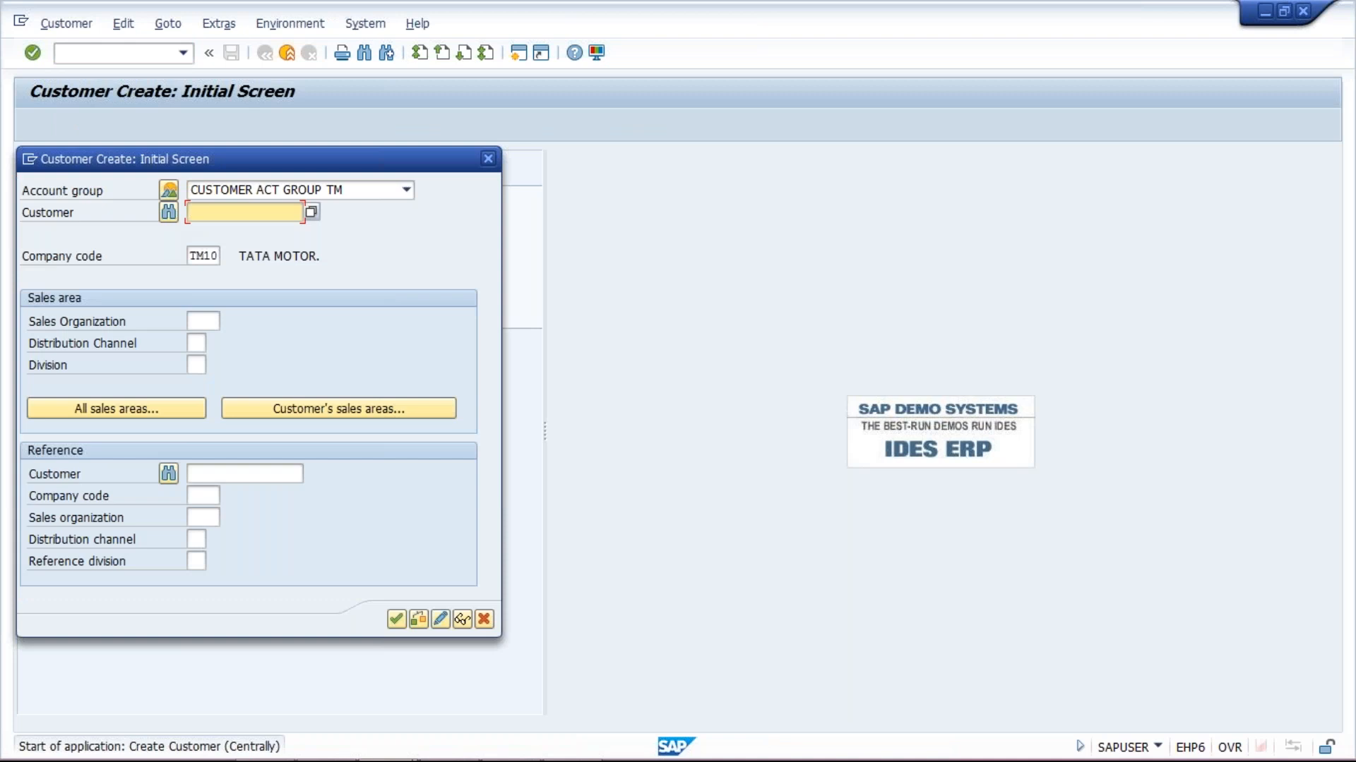
{"action": "key", "text": "Return"}
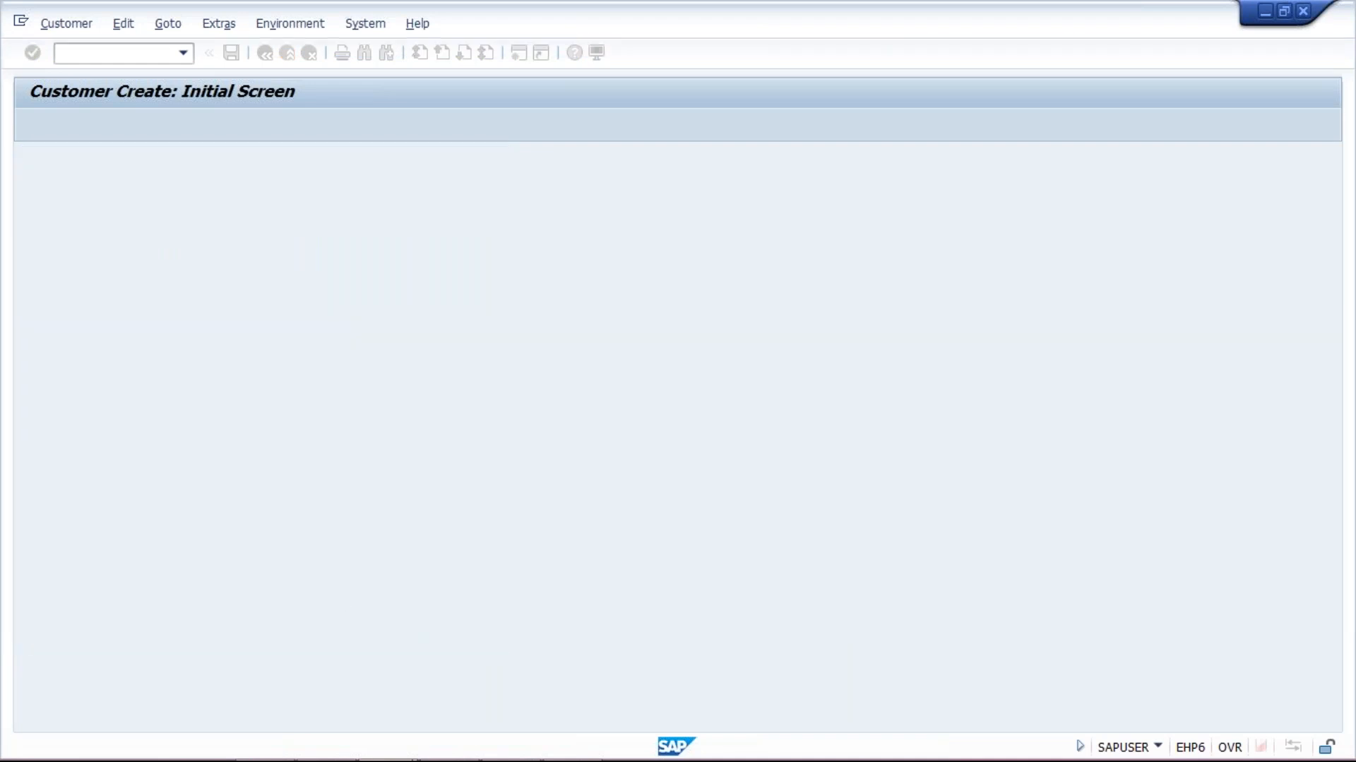
Enter the name BRANCH OFFICE (TM10) HYDERABAD and country IN for the new customer
{"action": "left_click", "coordinate": [254, 312]}
{"action": "type", "text": "B"}
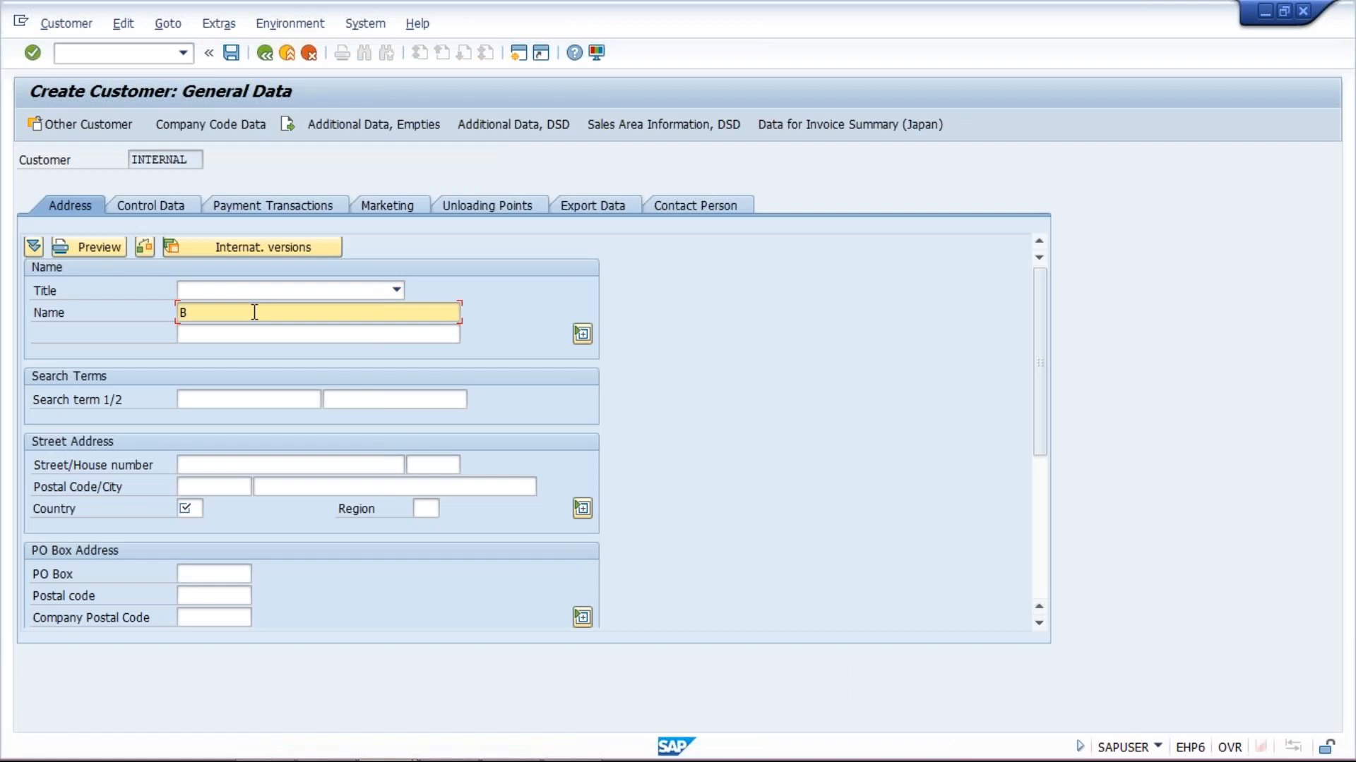
{"action": "type", "text": "RA"}
{"action": "type", "text": "NCH O"}
{"action": "type", "text": "FFICE"}
{"action": "type", "text": " ()"}
{"action": "type", "text": "TM"}
{"action": "type", "text": "10"}
{"action": "type", "text": ") "}
{"action": "type", "text": "HYDERA"}
{"action": "type", "text": "BAD"}
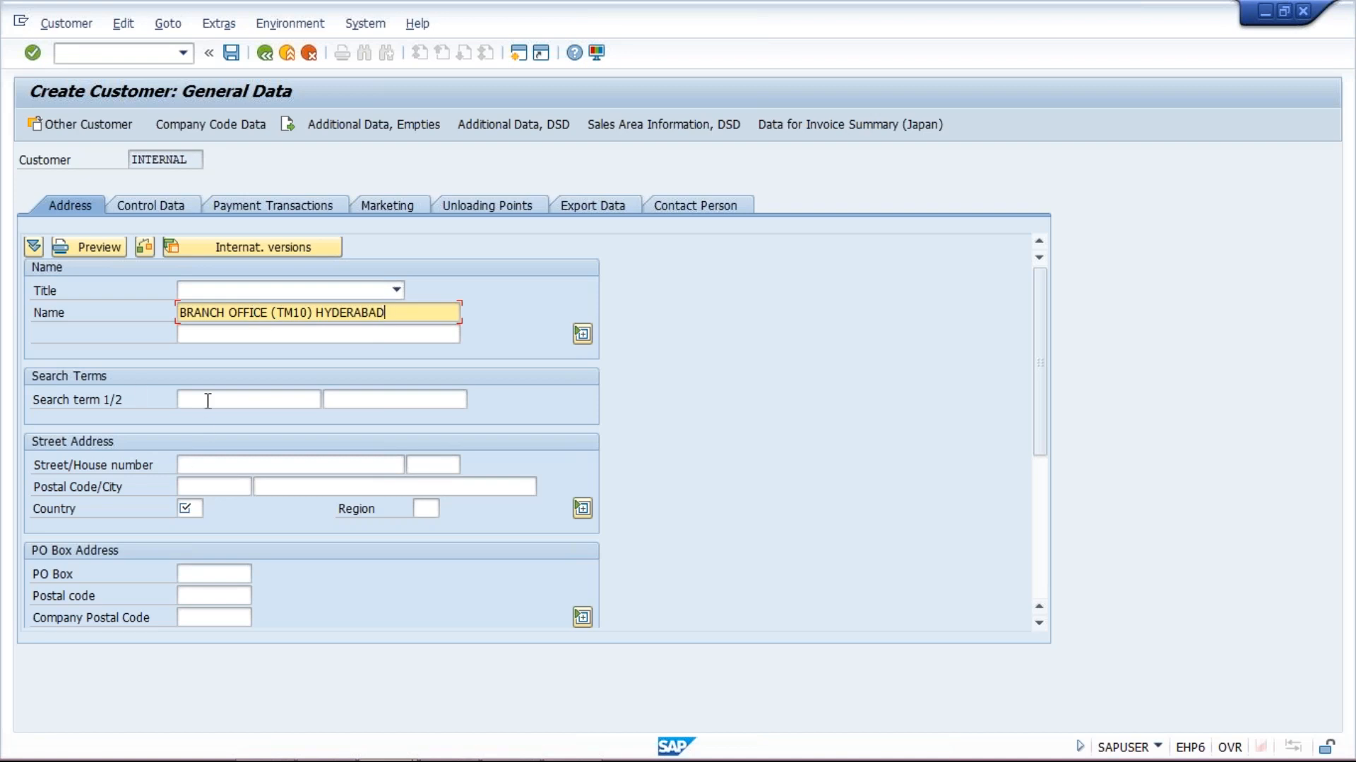
{"action": "left_click", "coordinate": [192, 508]}
{"action": "type", "text": "IN"}
{"action": "left_click", "coordinate": [432, 313]}
{"action": "key", "text": "shift+Home"}
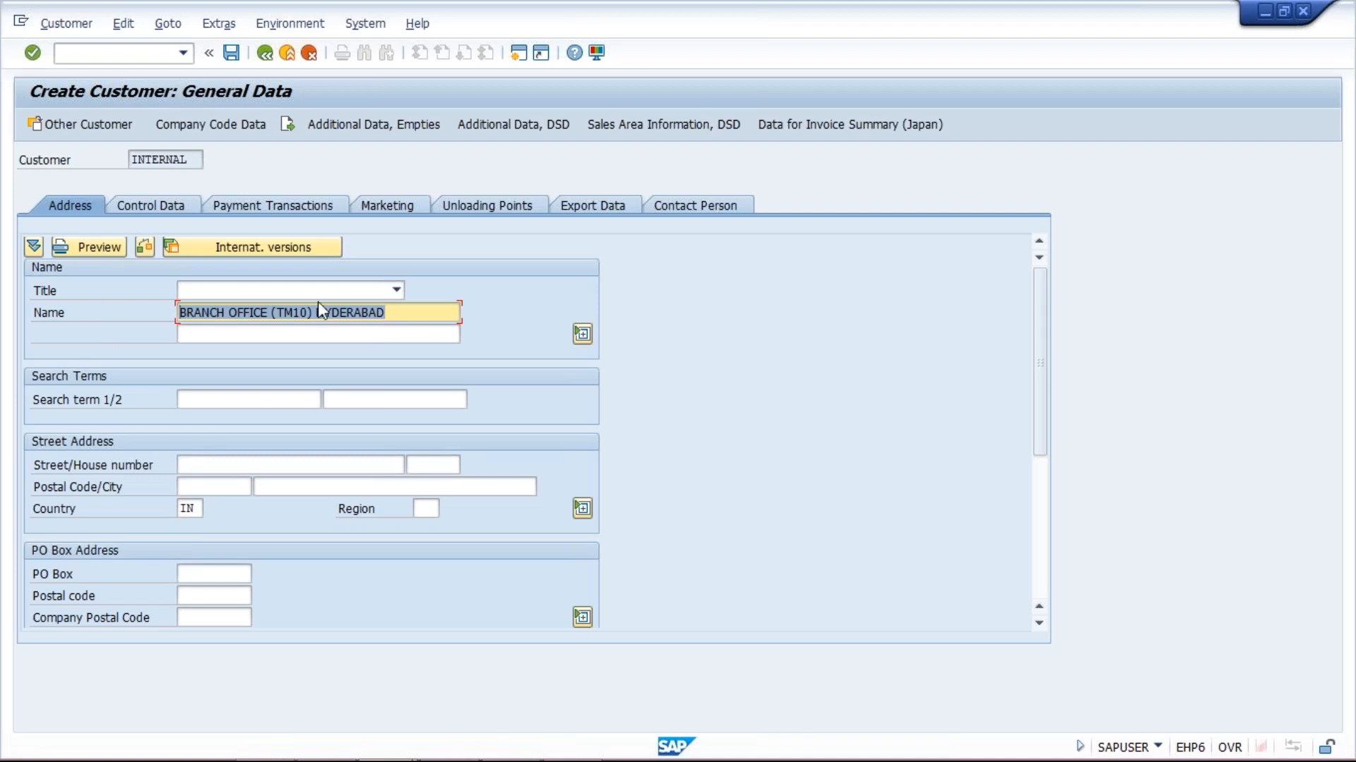
{"action": "left_click", "coordinate": [217, 126]}
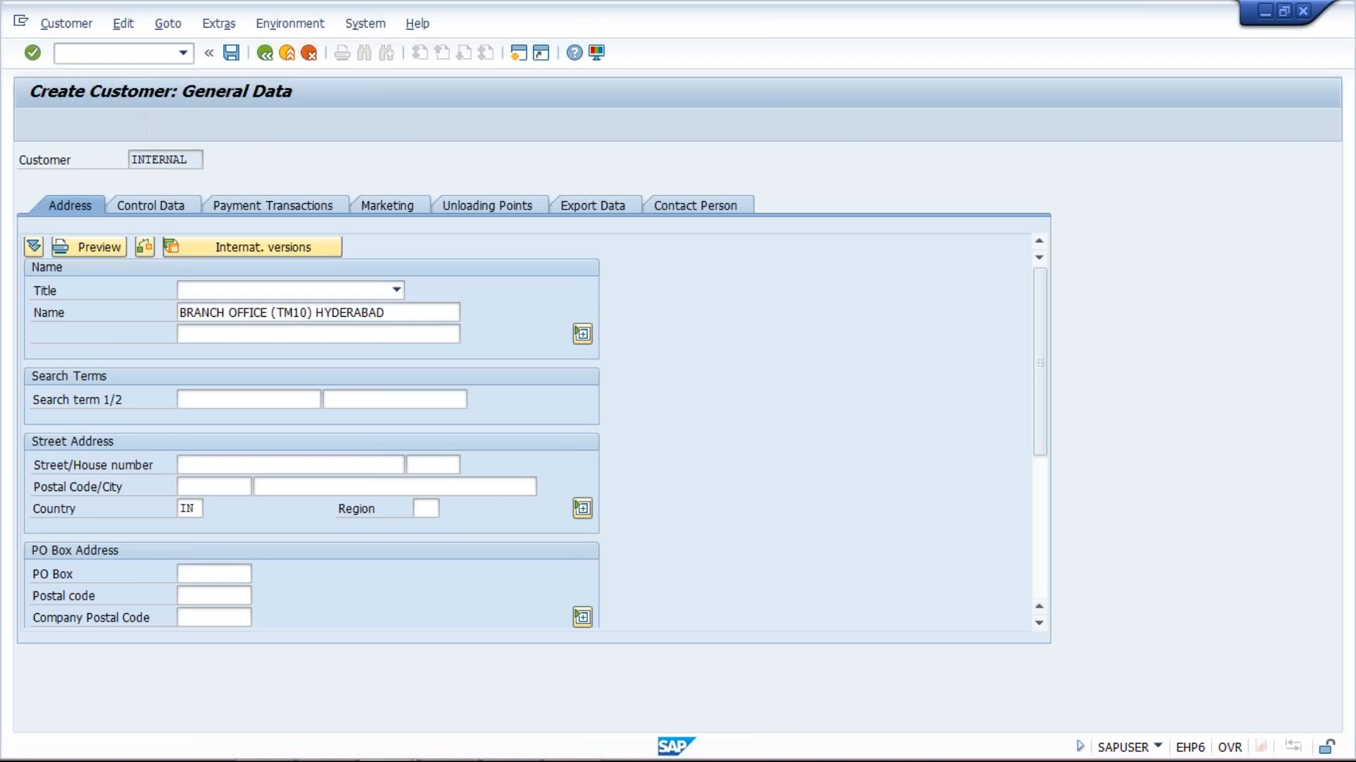
Pick 1001 from the history list as the Hyderabad branch's reconciliation account
{"action": "left_click", "coordinate": [184, 292]}
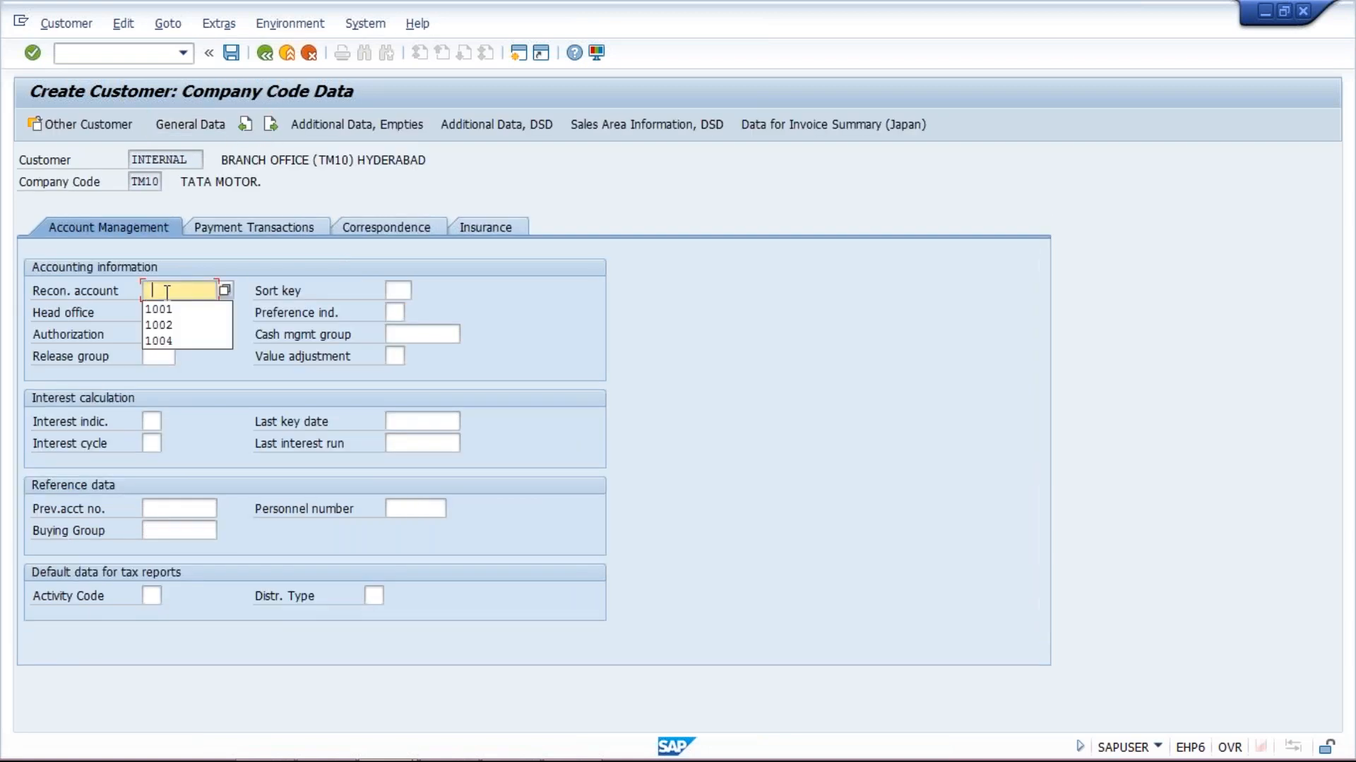
{"action": "left_click", "coordinate": [159, 310]}
{"action": "left_click", "coordinate": [179, 312]}
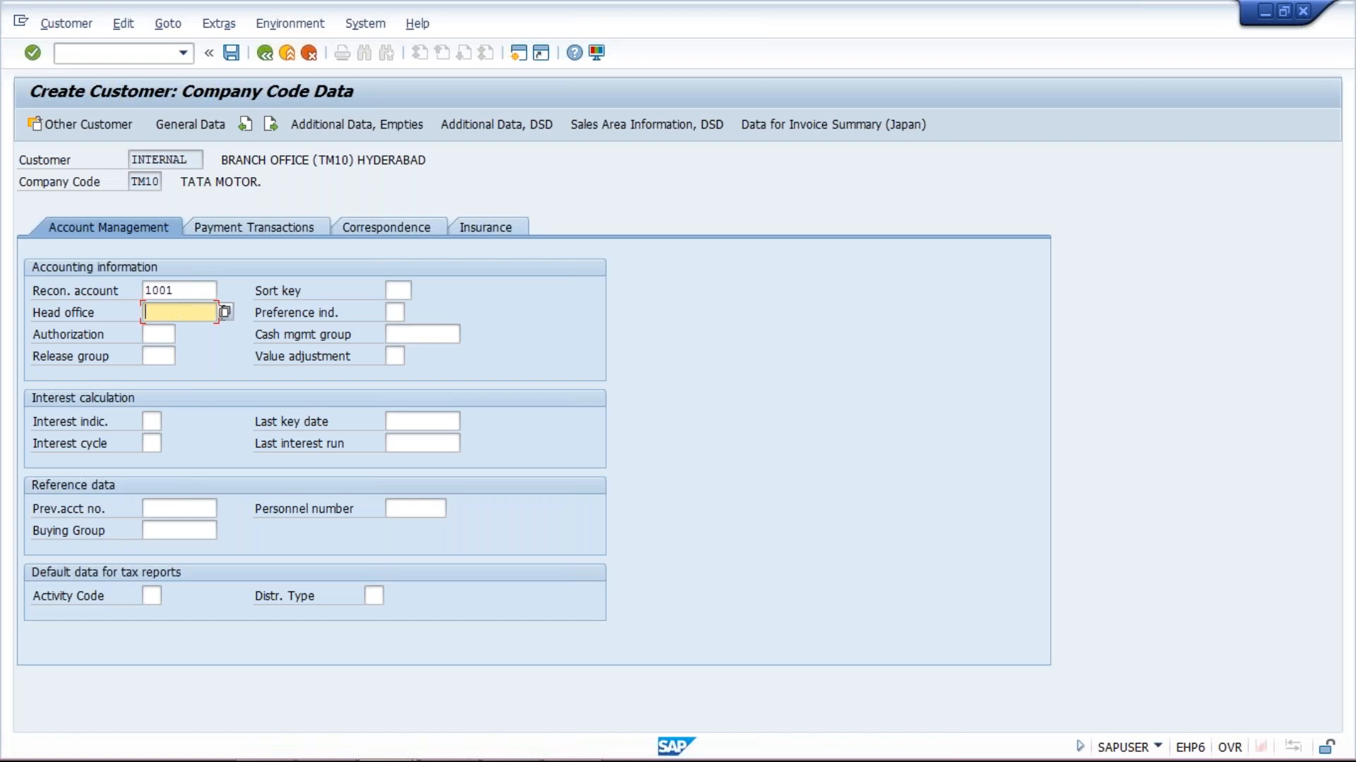
Search TM10 customers and set XYZ LTD (TM10) HO (100217) as the head office
{"action": "left_click", "coordinate": [225, 314]}
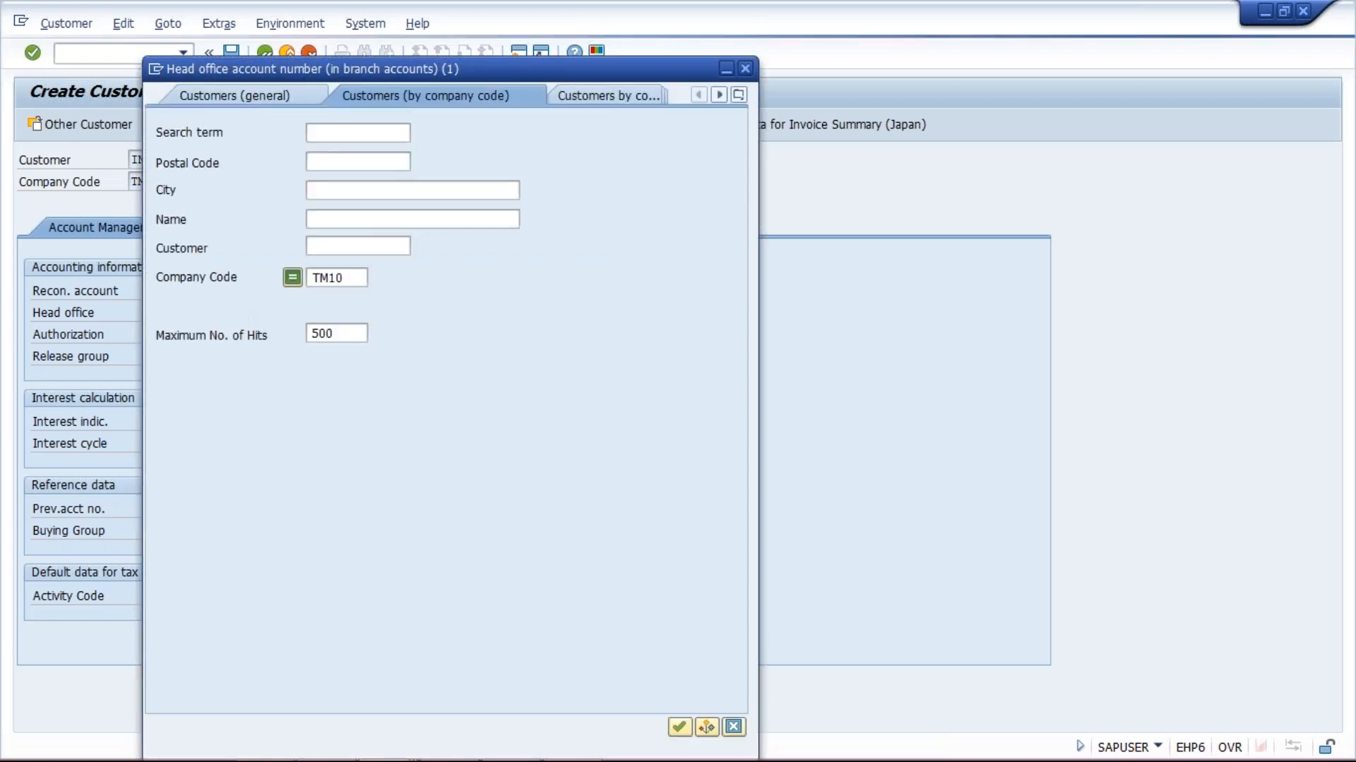
{"action": "left_click", "coordinate": [679, 728]}
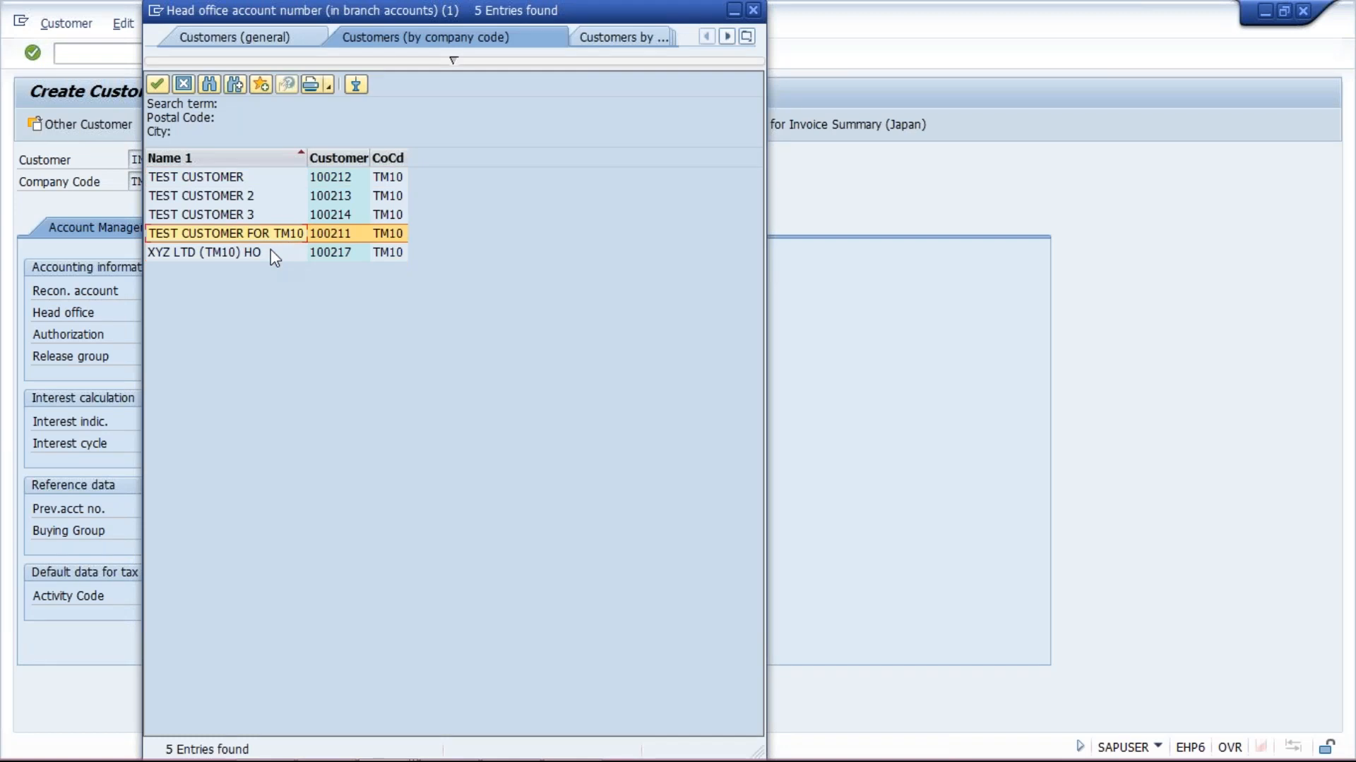
{"action": "double_click", "coordinate": [329, 257]}
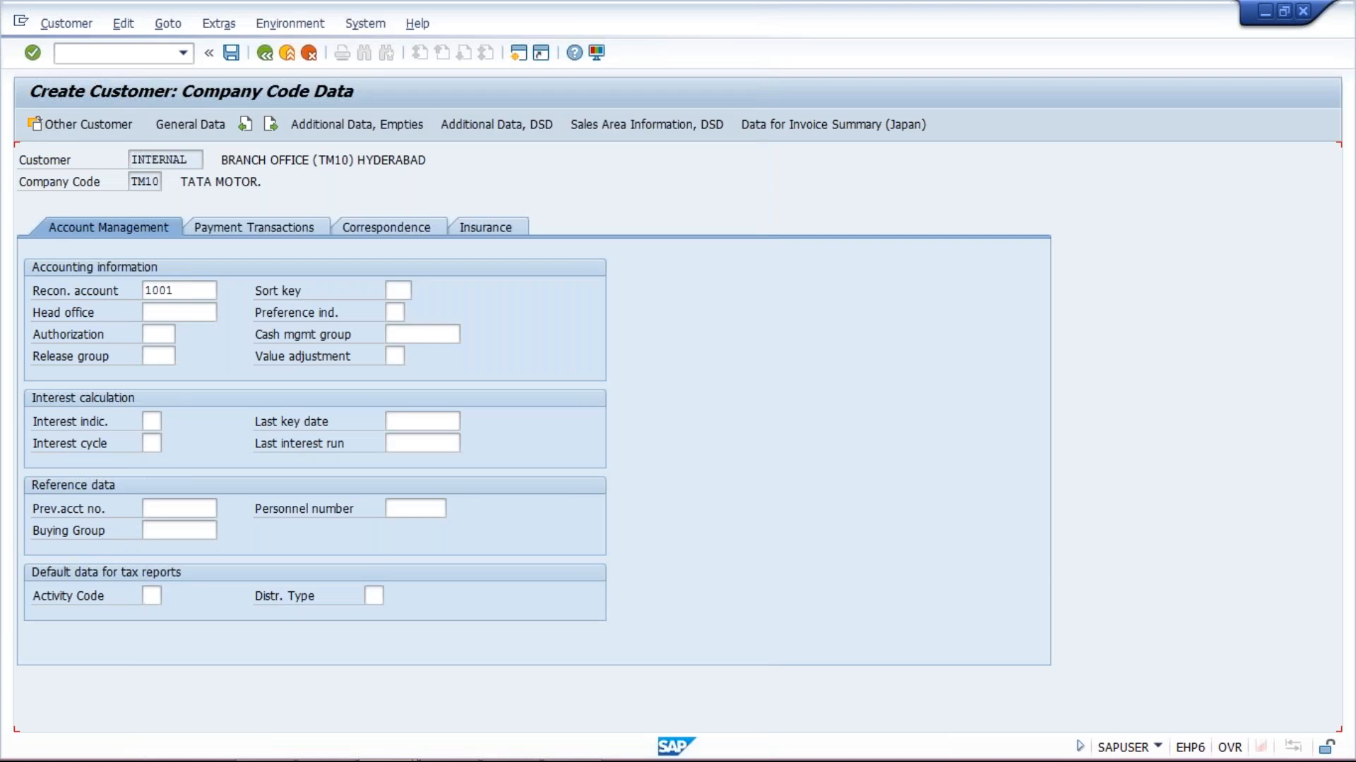
{"action": "left_click", "coordinate": [201, 290]}
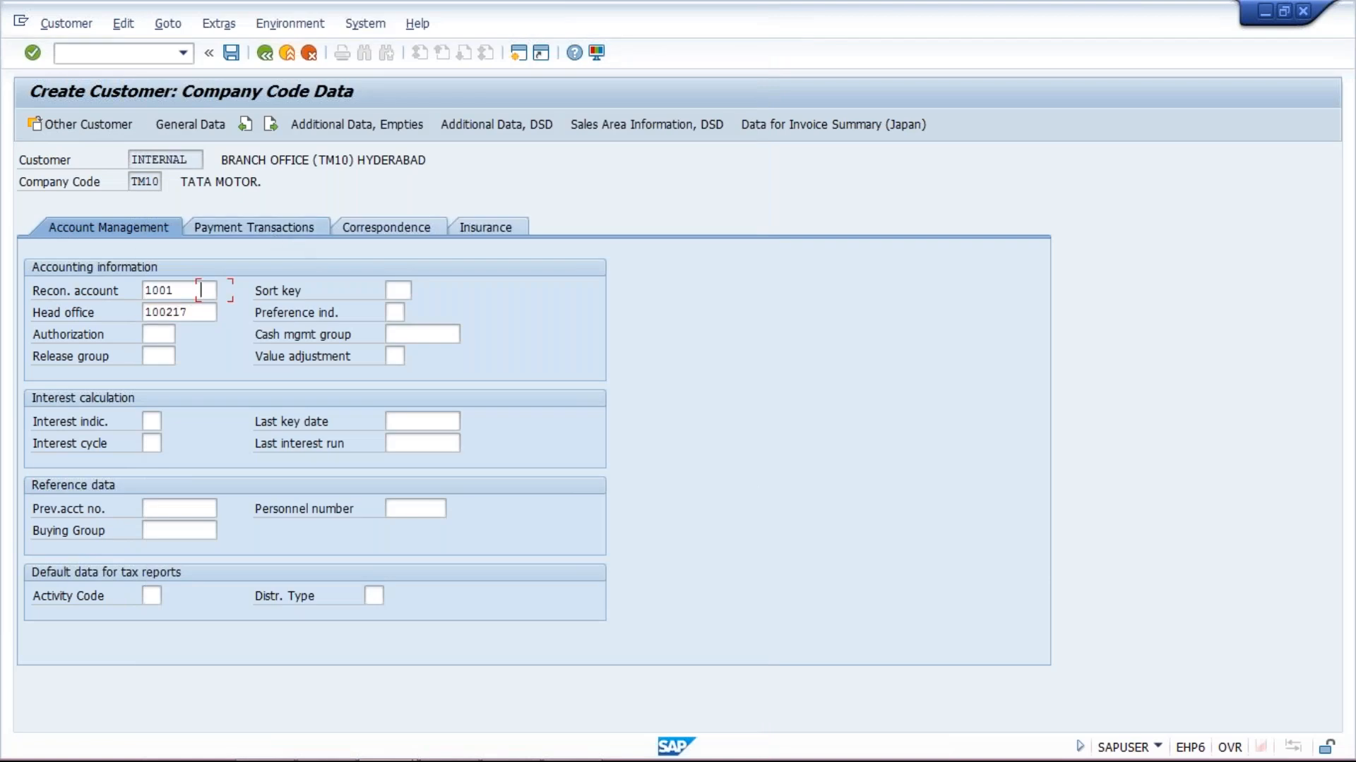
{"action": "left_click", "coordinate": [273, 233]}
Set payment terms 0001 and dunning procedure TM10, then save the Hyderabad branch customer
{"action": "type", "text": "0"}
{"action": "key", "text": "Down"}
{"action": "key", "text": "Return"}
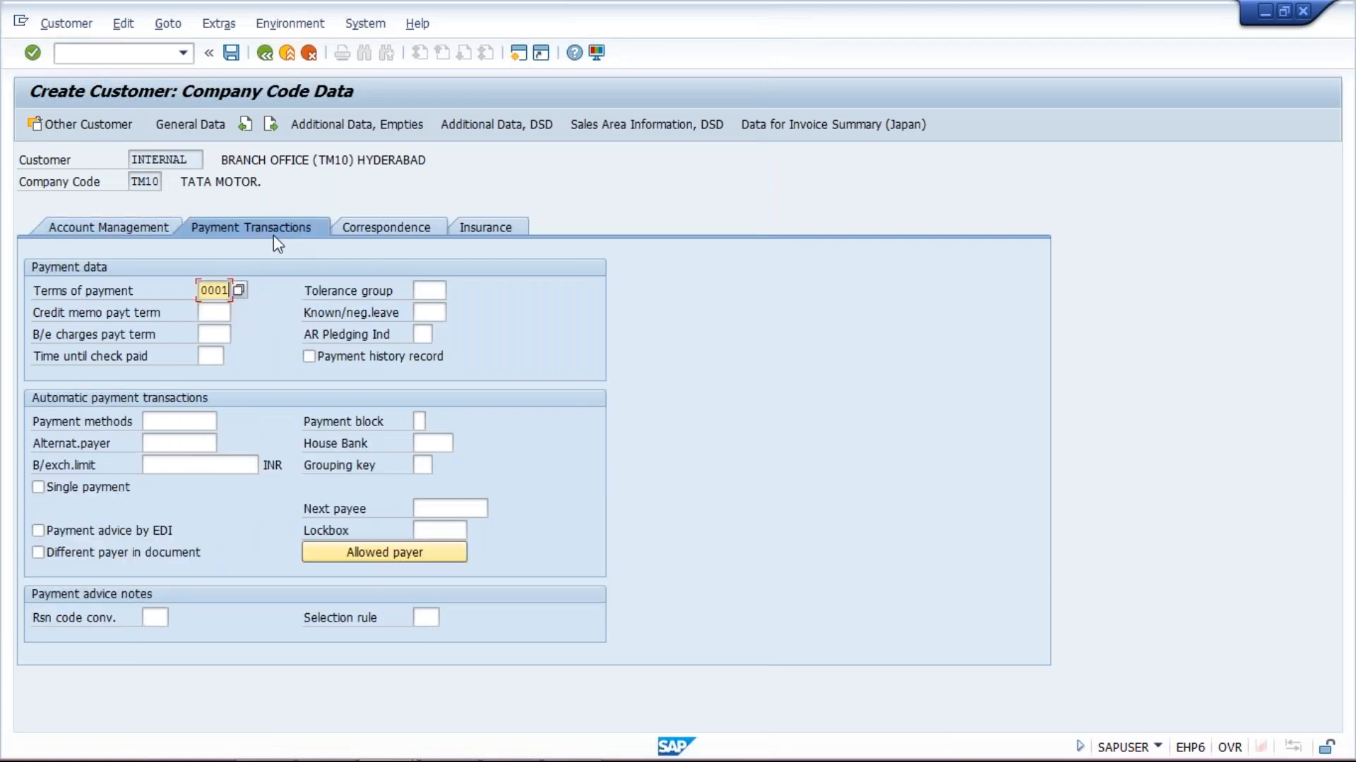
{"action": "left_click", "coordinate": [359, 226]}
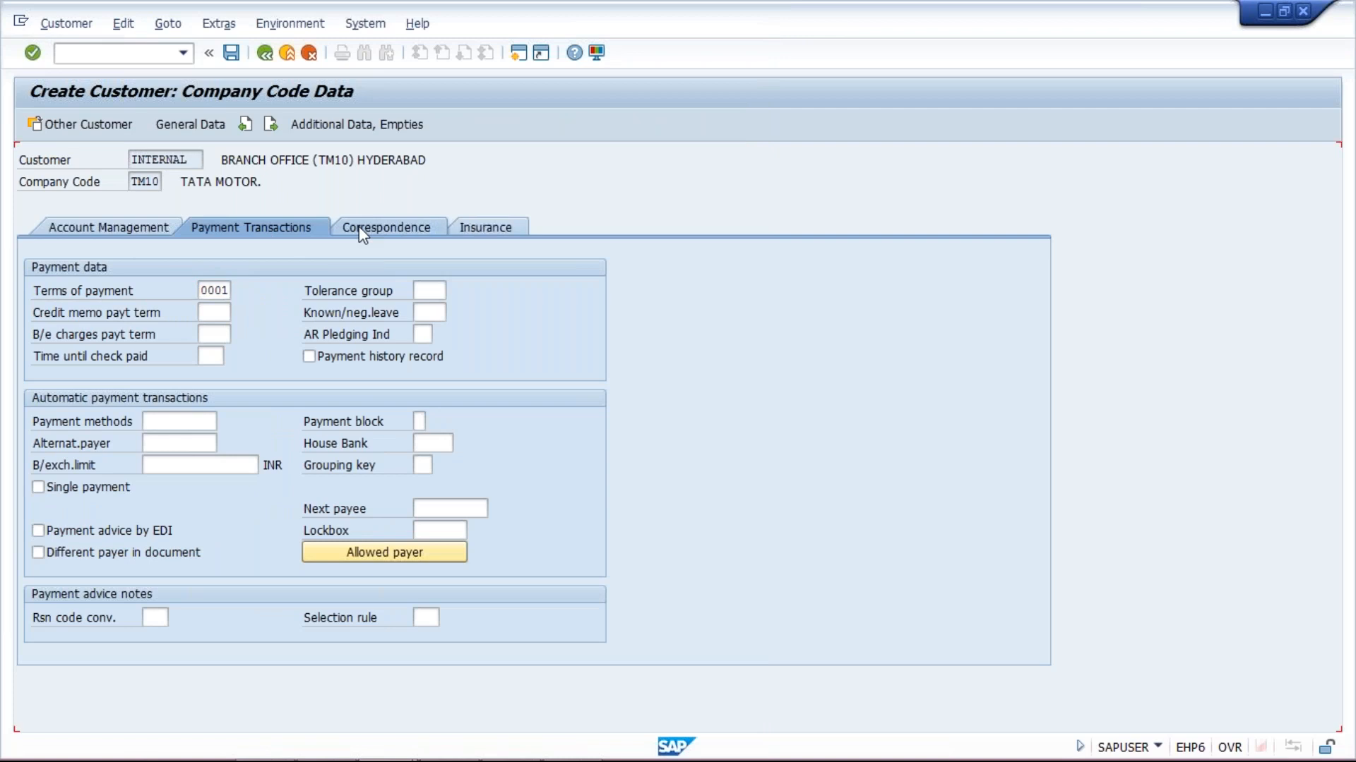
{"action": "left_click", "coordinate": [156, 291]}
{"action": "key", "text": "space"}
{"action": "key", "text": "Down"}
{"action": "key", "text": "Return"}
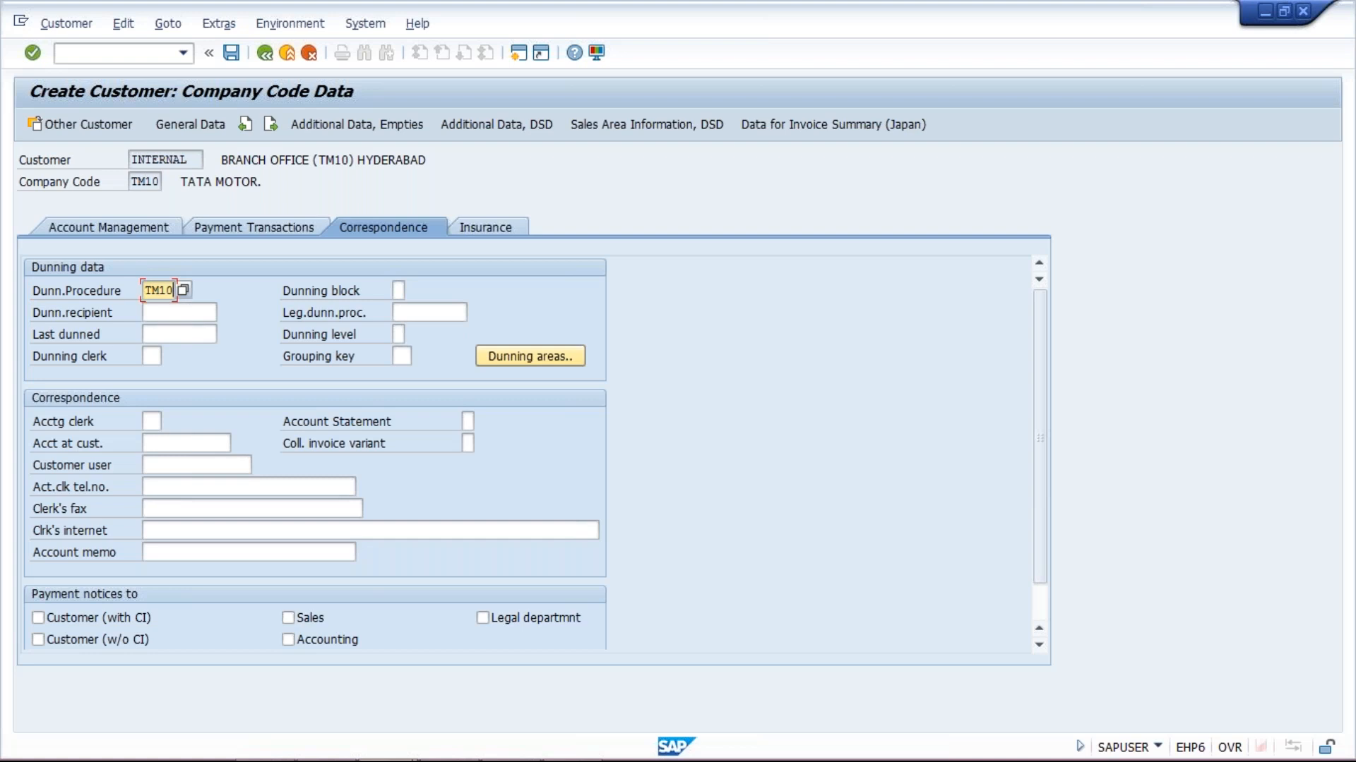
{"action": "key", "text": "Return"}
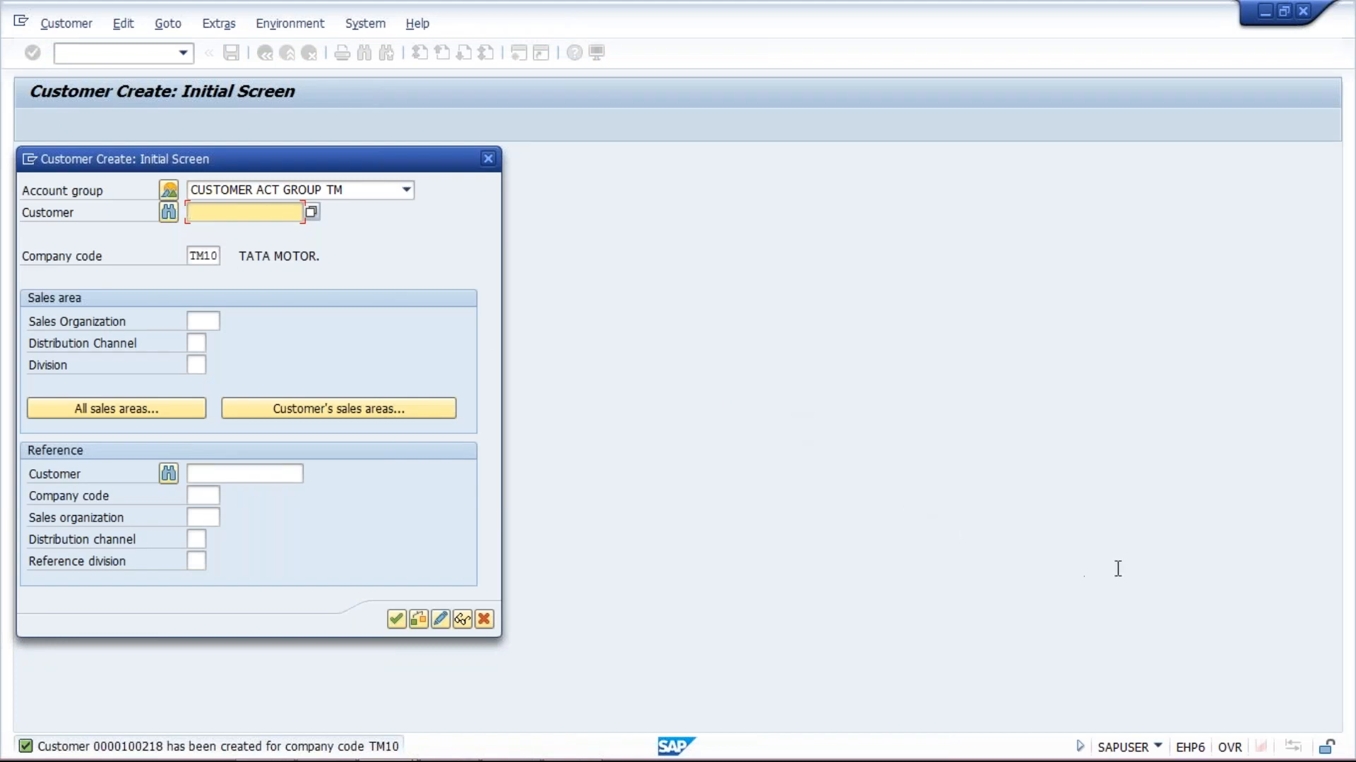
Return to SAP, continue past the initial dialog and reuse the HYDERABAD branch name from history
{"action": "key", "text": "alt+Tab"}
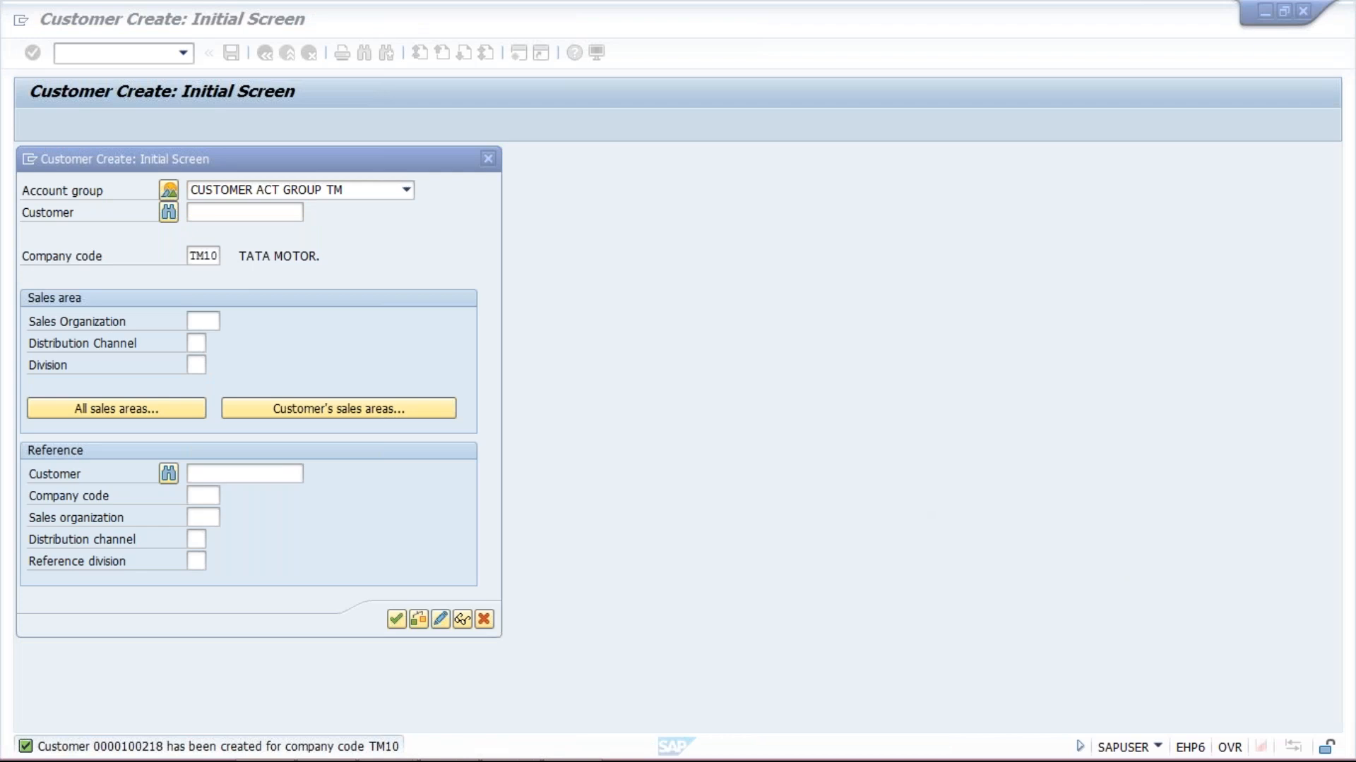
{"action": "left_click", "coordinate": [283, 322]}
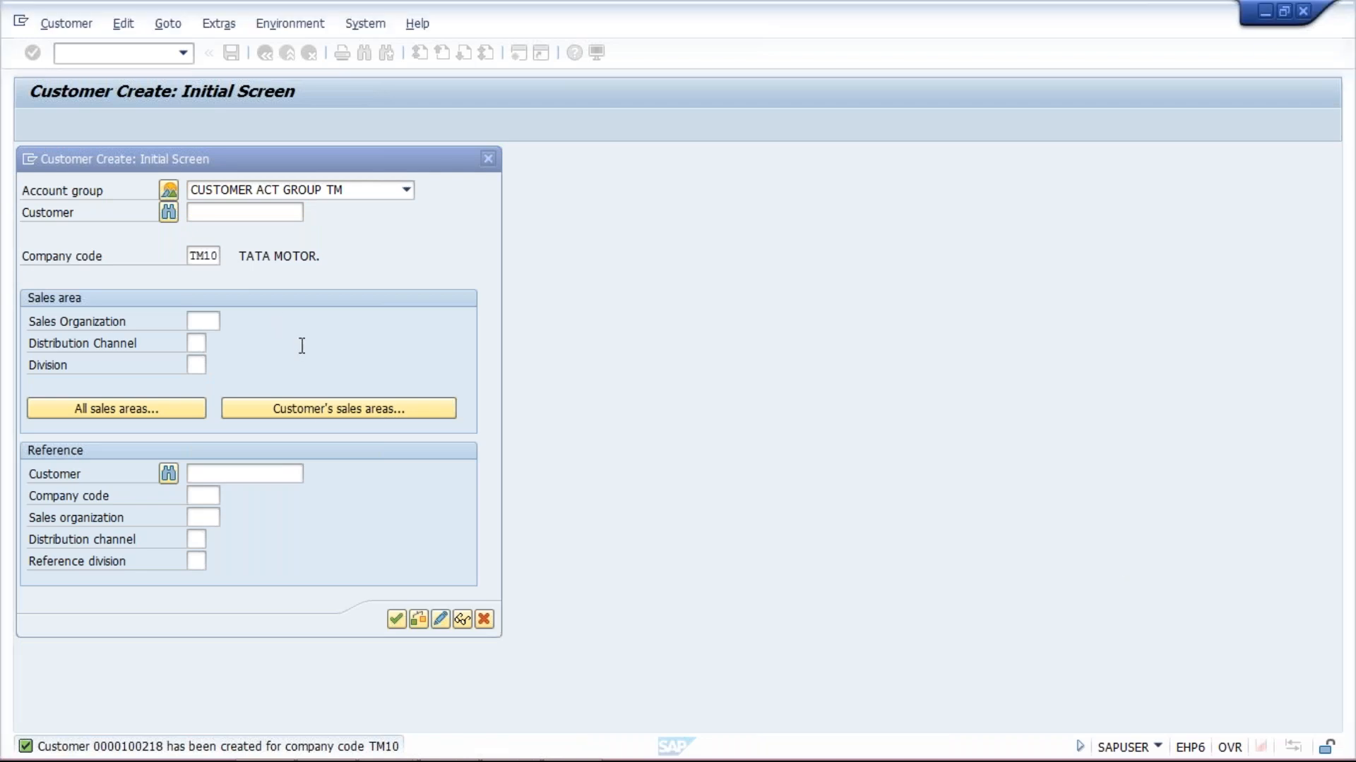
{"action": "left_click", "coordinate": [396, 619]}
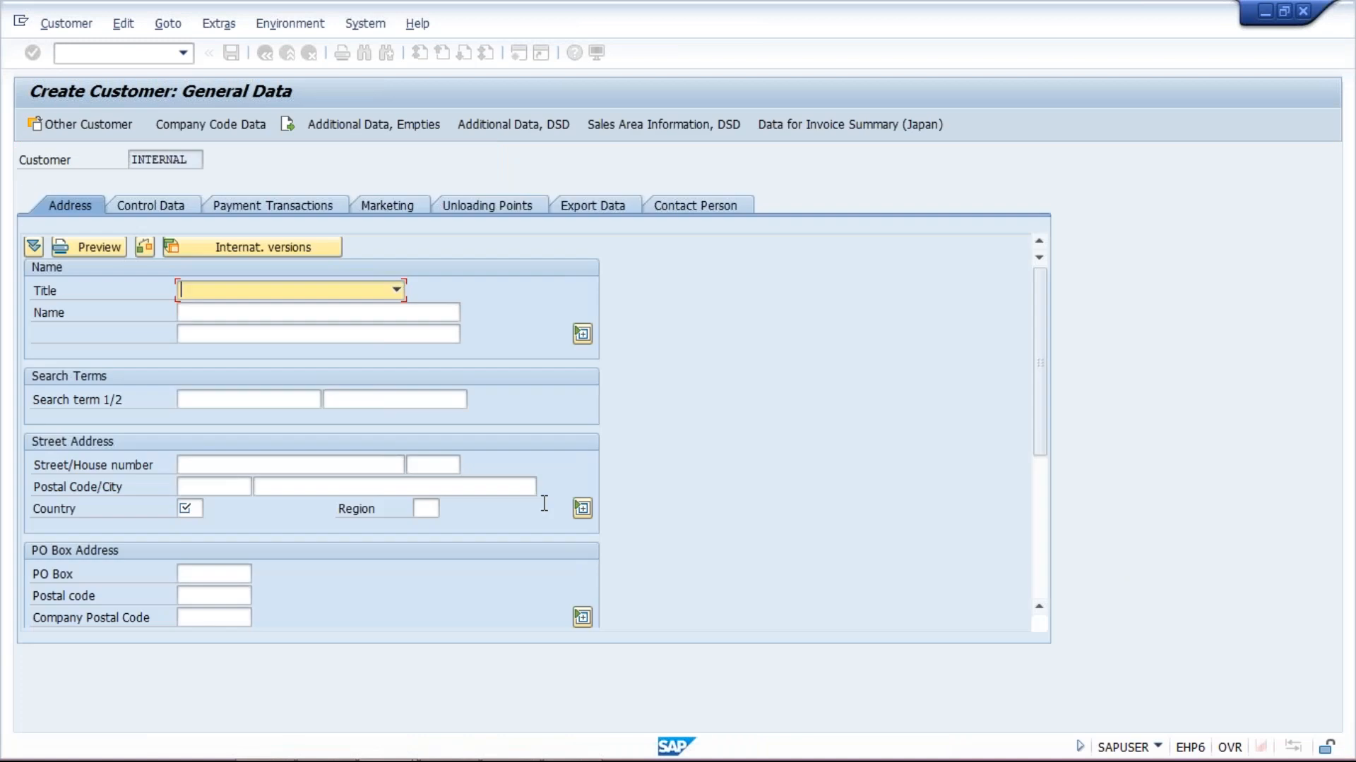
{"action": "key", "text": "Tab"}
{"action": "key", "text": "Down"}
{"action": "key", "text": "Down"}
{"action": "key", "text": "Return"}
Change the name's city to BANGLORE, set country IN, and go to company code data
{"action": "key", "text": "BackSpace"}
{"action": "key", "text": "BackSpace"}
{"action": "key", "text": "BackSpace"}
{"action": "key", "text": "BackSpace"}
{"action": "key", "text": "BackSpace"}
{"action": "key", "text": "BackSpace"}
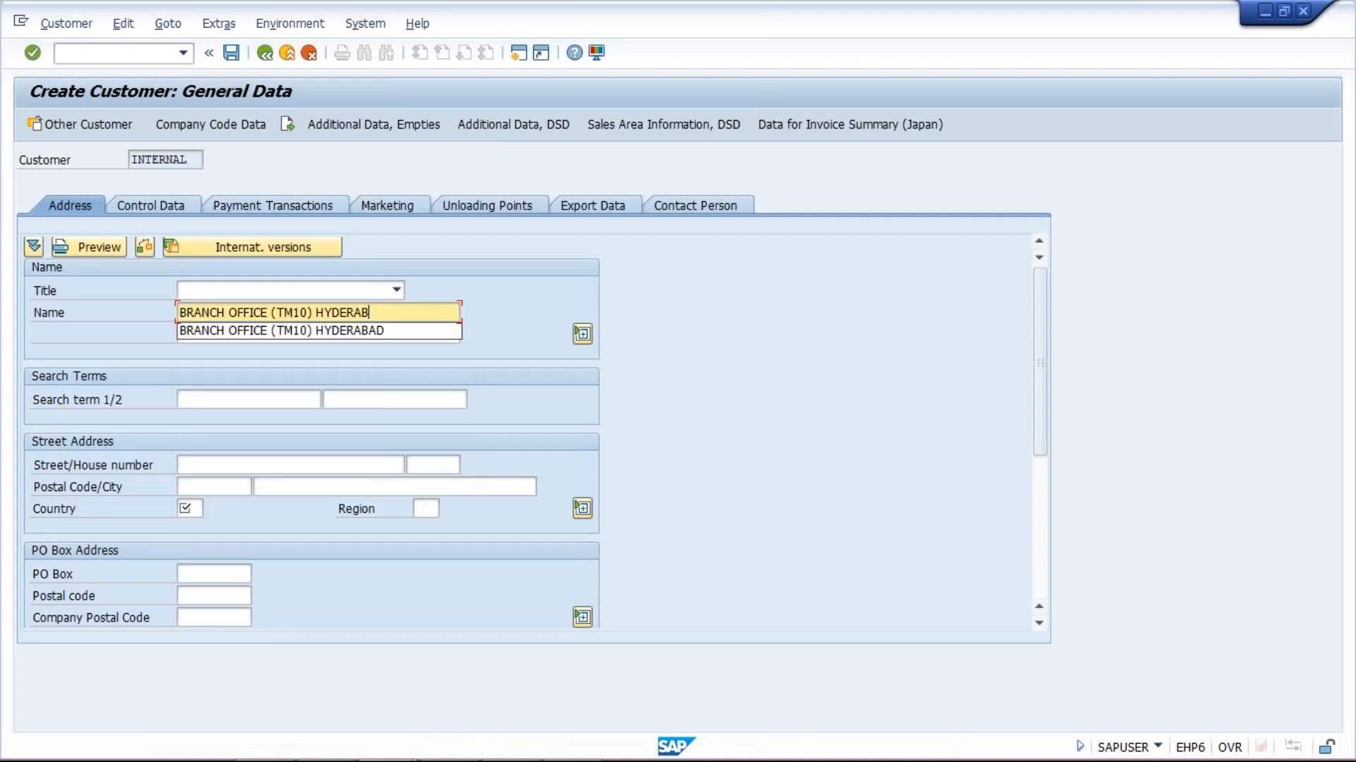
{"action": "key", "text": "BackSpace"}
{"action": "key", "text": "BackSpace"}
{"action": "key", "text": "BackSpace"}
{"action": "type", "text": "BA"}
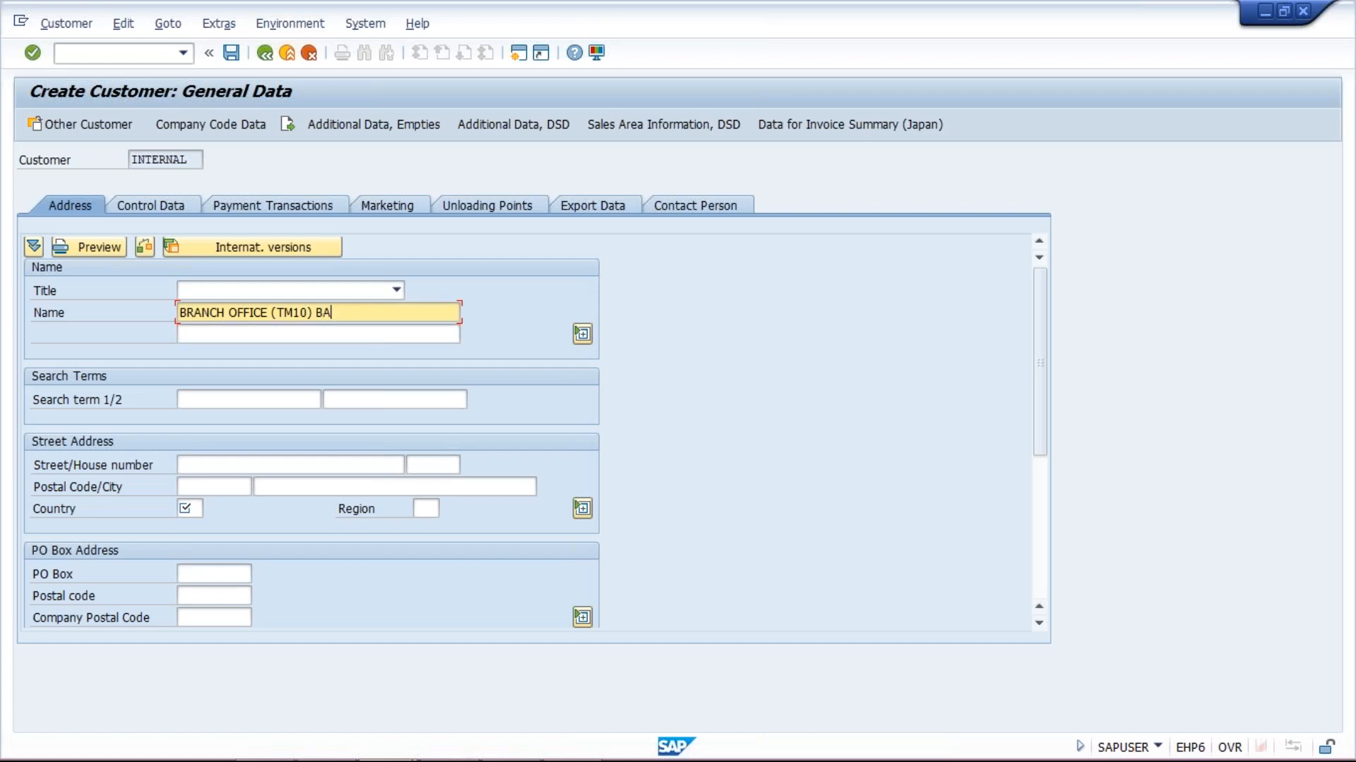
{"action": "type", "text": "NGLORE"}
{"action": "left_click", "coordinate": [182, 510]}
{"action": "type", "text": "IN"}
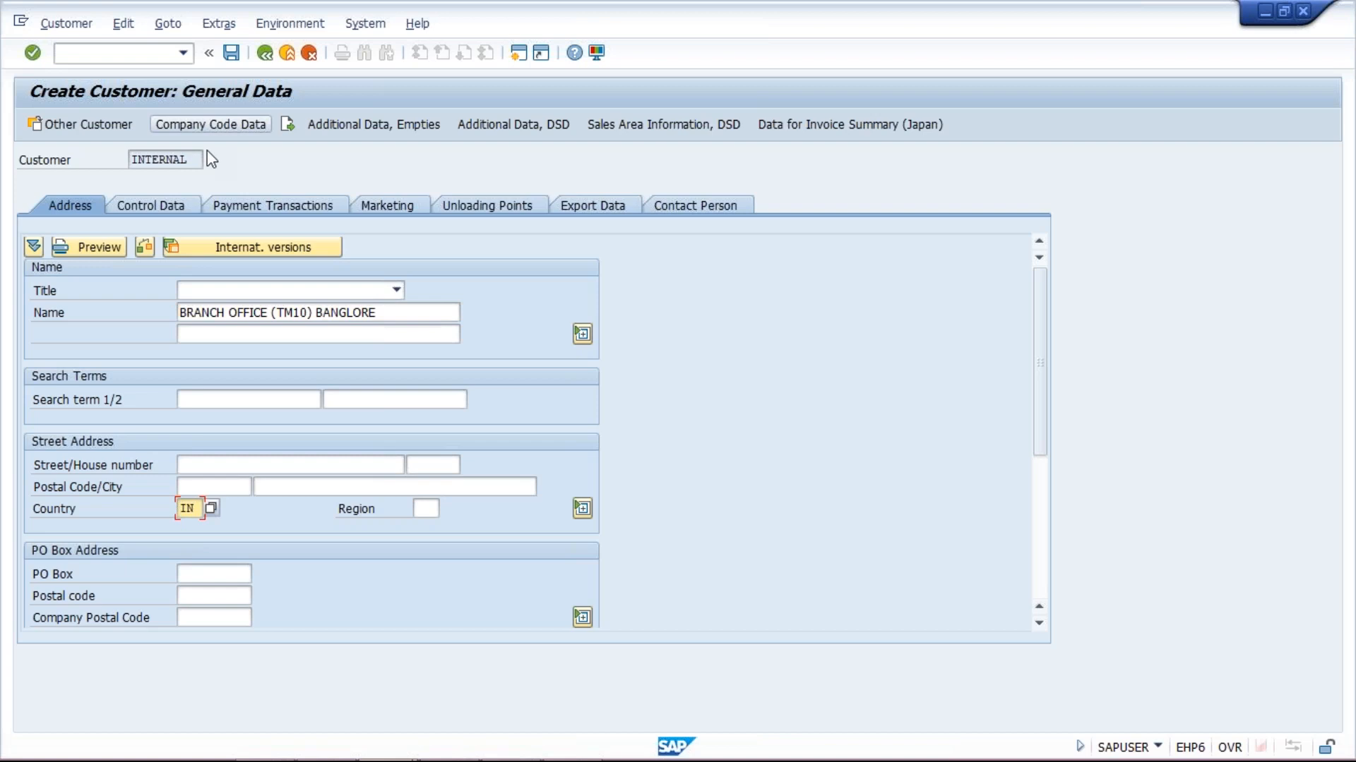
{"action": "left_click", "coordinate": [211, 124]}
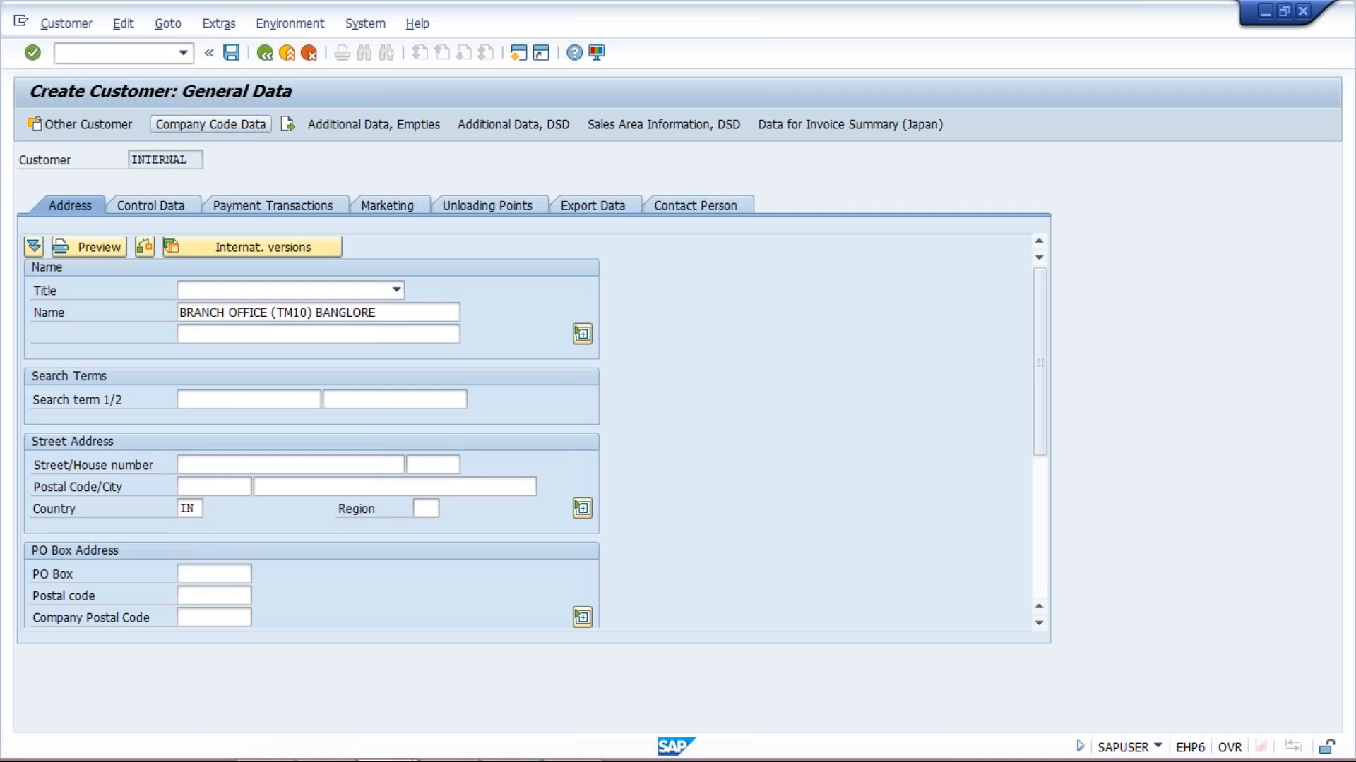
Enter reconciliation account 1001 and reuse the existing head office account from history
{"action": "type", "text": "1001"}
{"action": "key", "text": "Tab"}
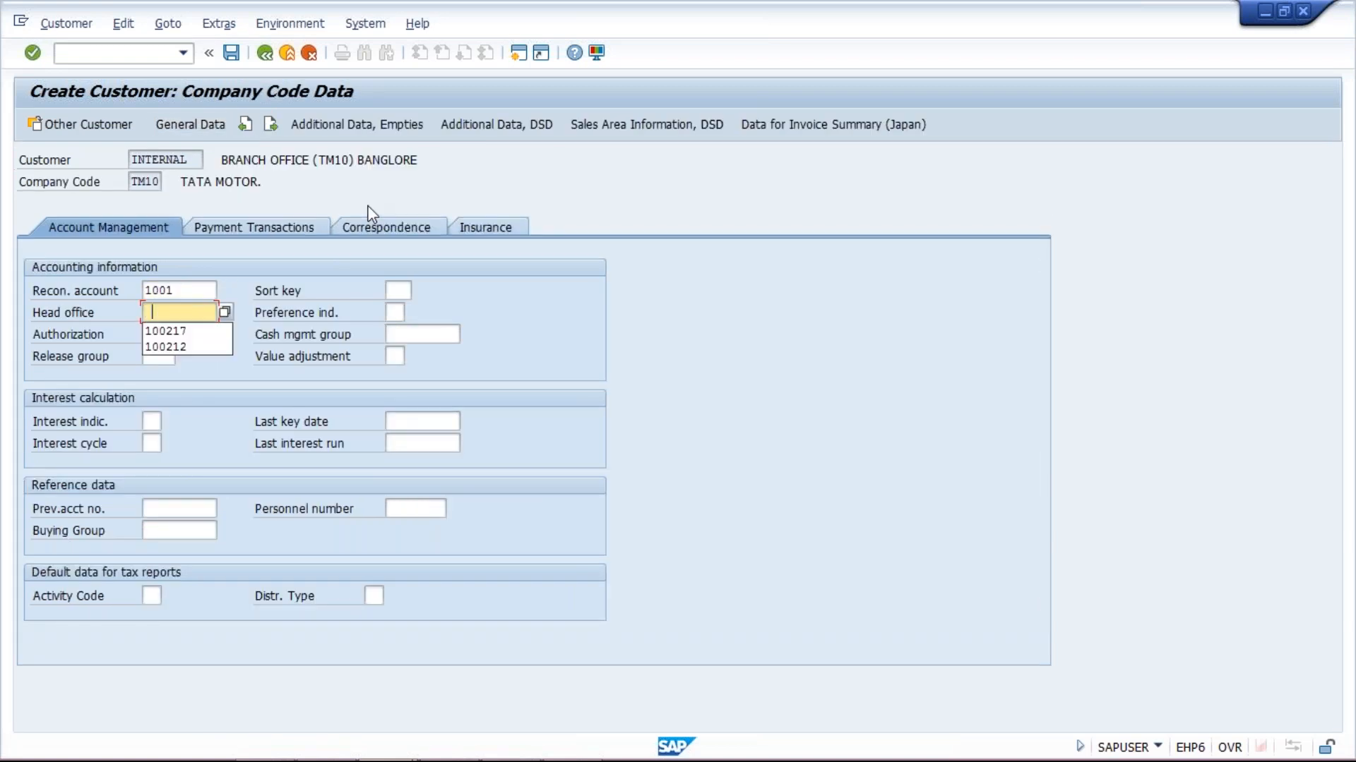
{"action": "key", "text": "Down"}
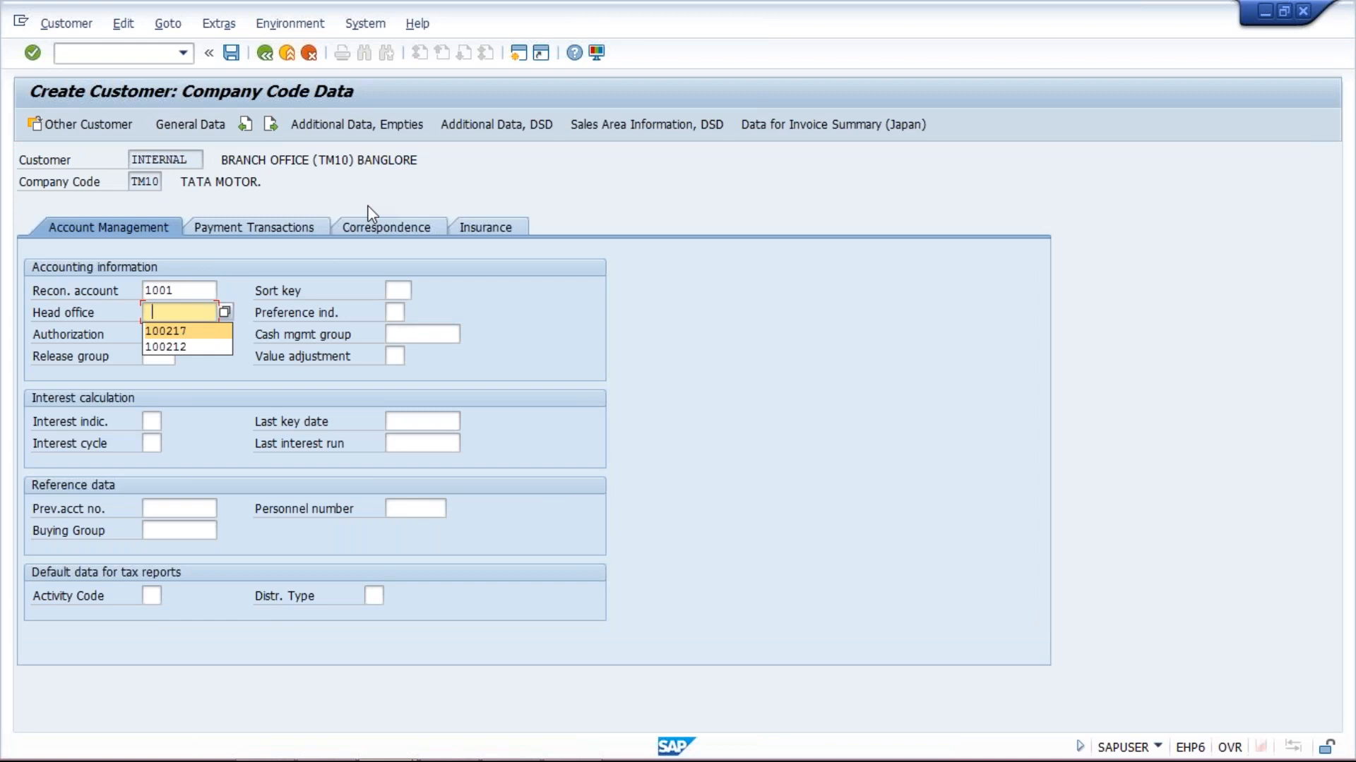
{"action": "key", "text": "Return"}
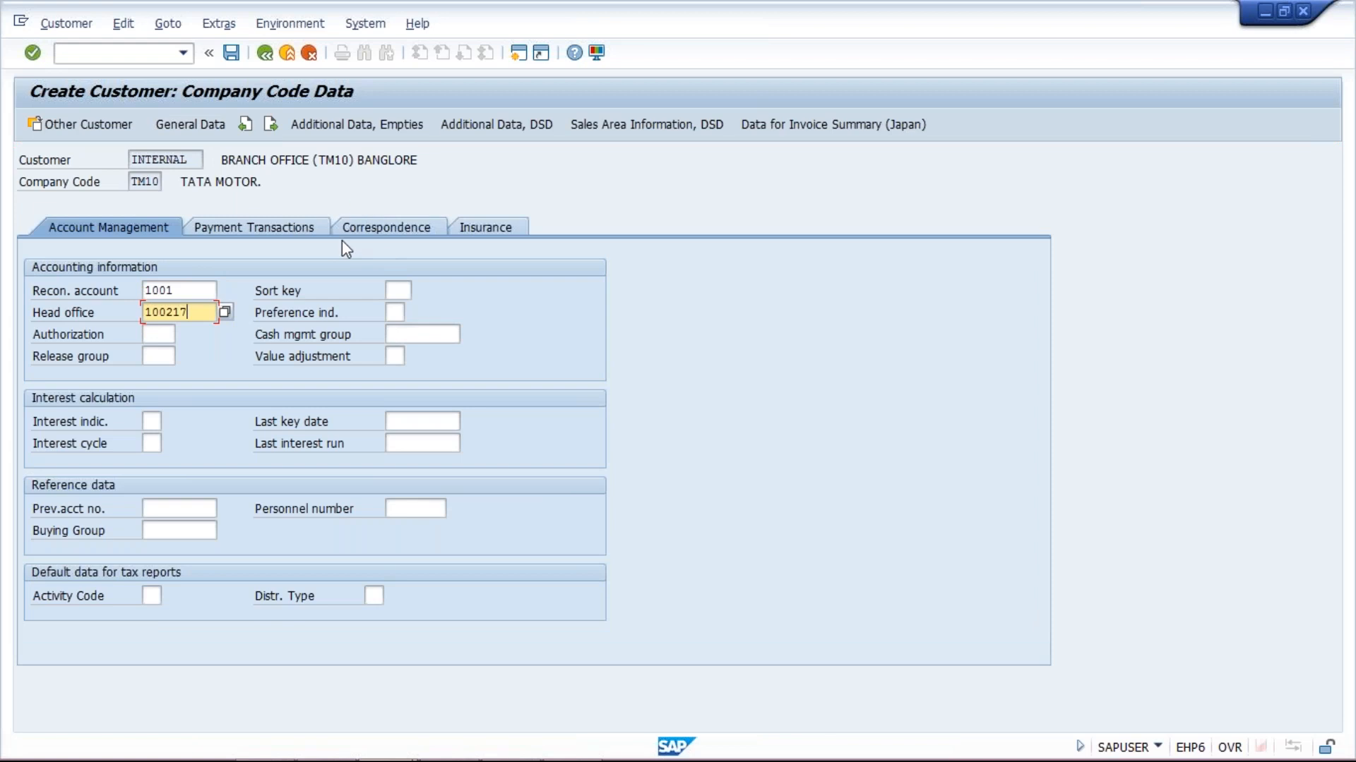
{"action": "left_click", "coordinate": [300, 233]}
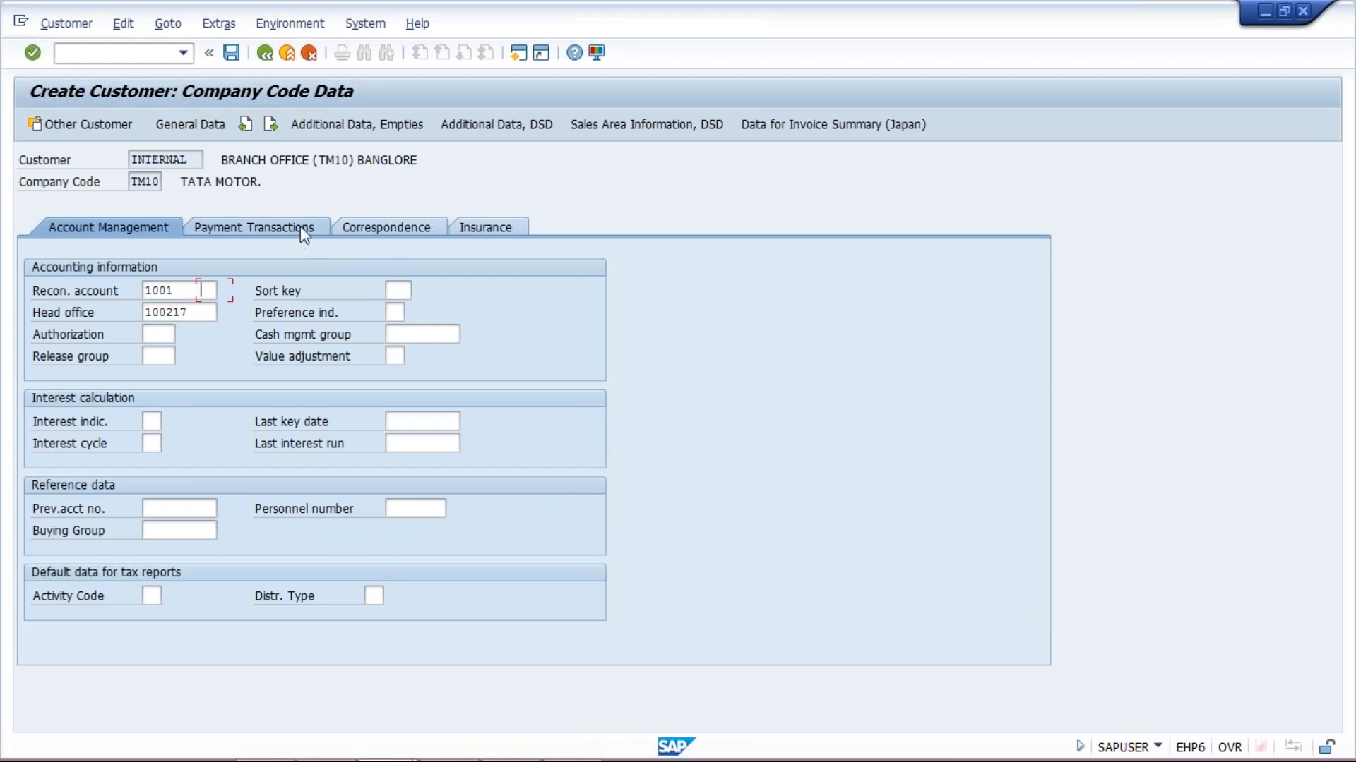
Set the payment terms to 0001 in the payment transactions data
{"action": "left_click", "coordinate": [300, 233]}
{"action": "type", "text": "0001"}
{"action": "key", "text": "Down"}
{"action": "key", "text": "Return"}
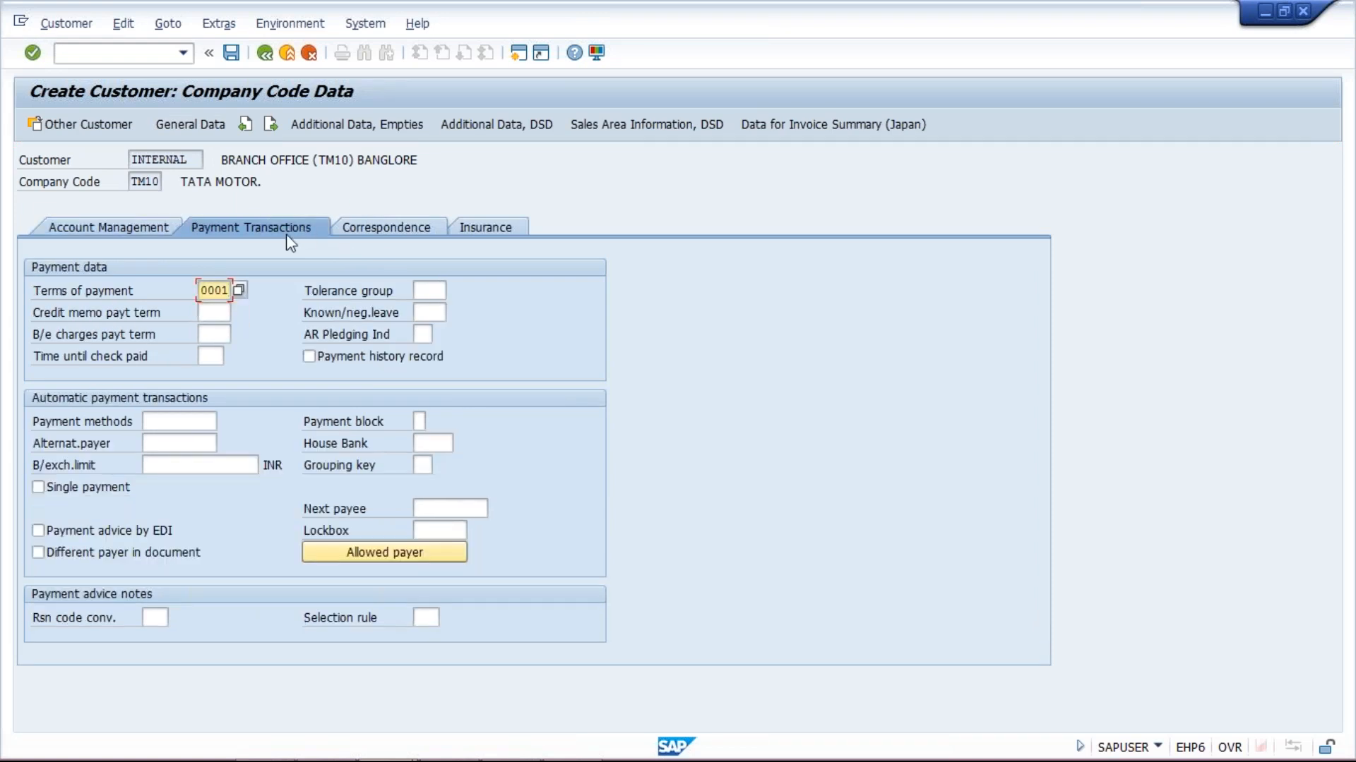
Set dunning procedure TM10 and save the new Banglore branch customer
{"action": "left_click", "coordinate": [388, 230]}
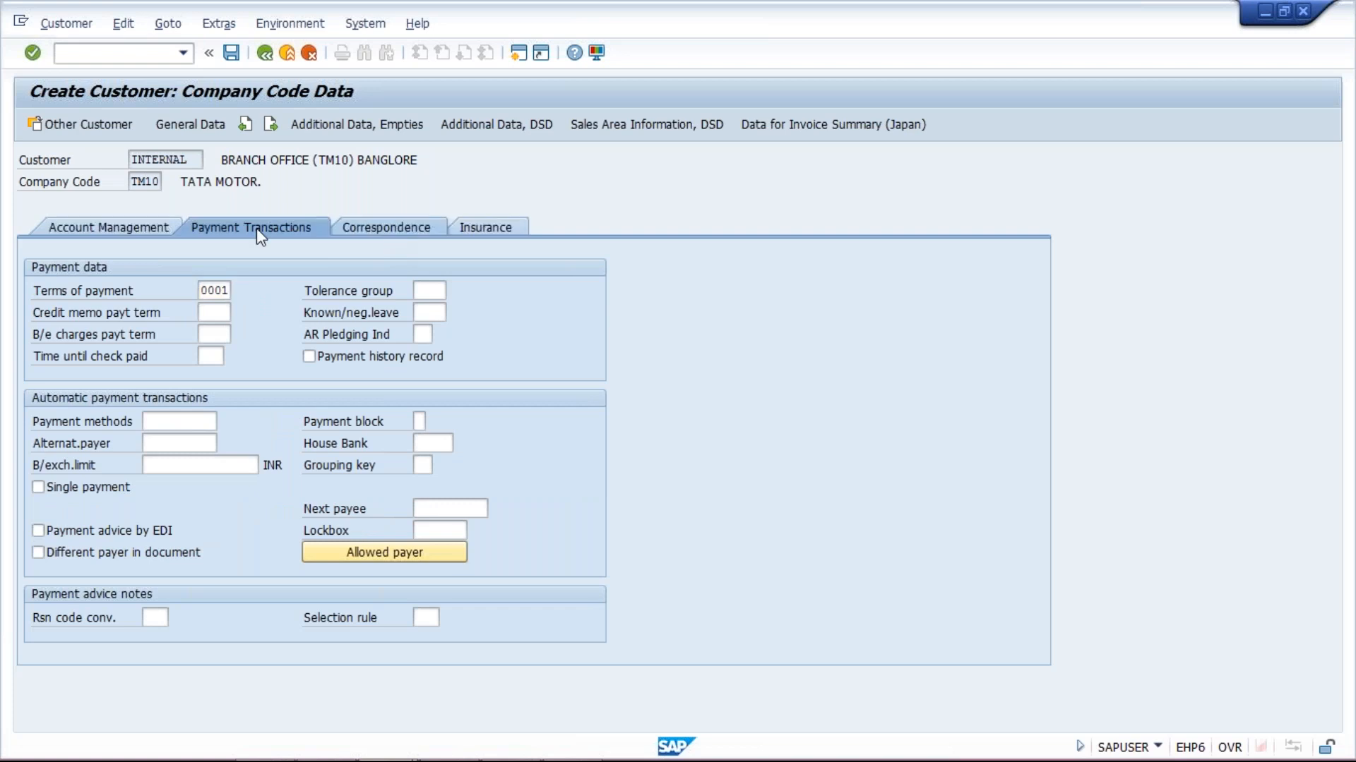
{"action": "left_click", "coordinate": [257, 227]}
{"action": "left_click", "coordinate": [145, 288]}
{"action": "type", "text": "TM10"}
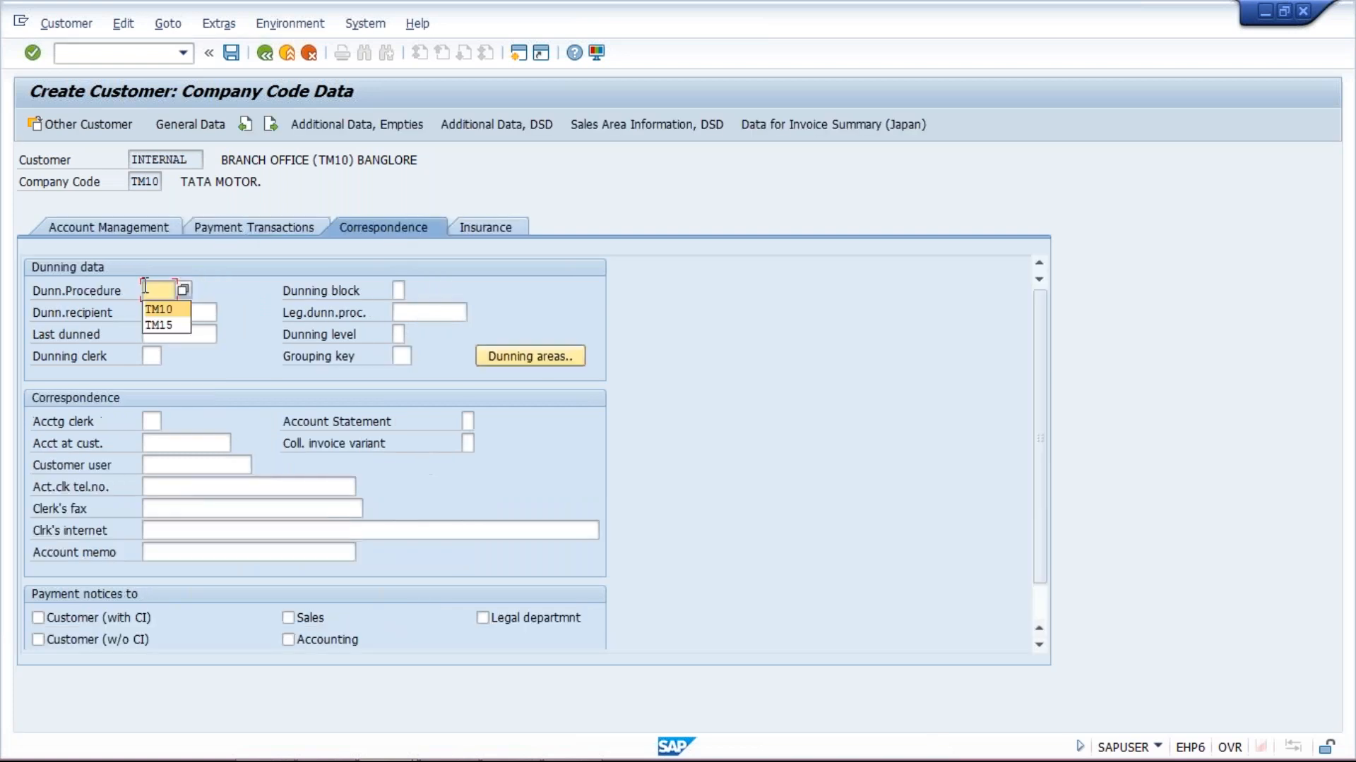
{"action": "key", "text": "Down"}
{"action": "key", "text": "Return"}
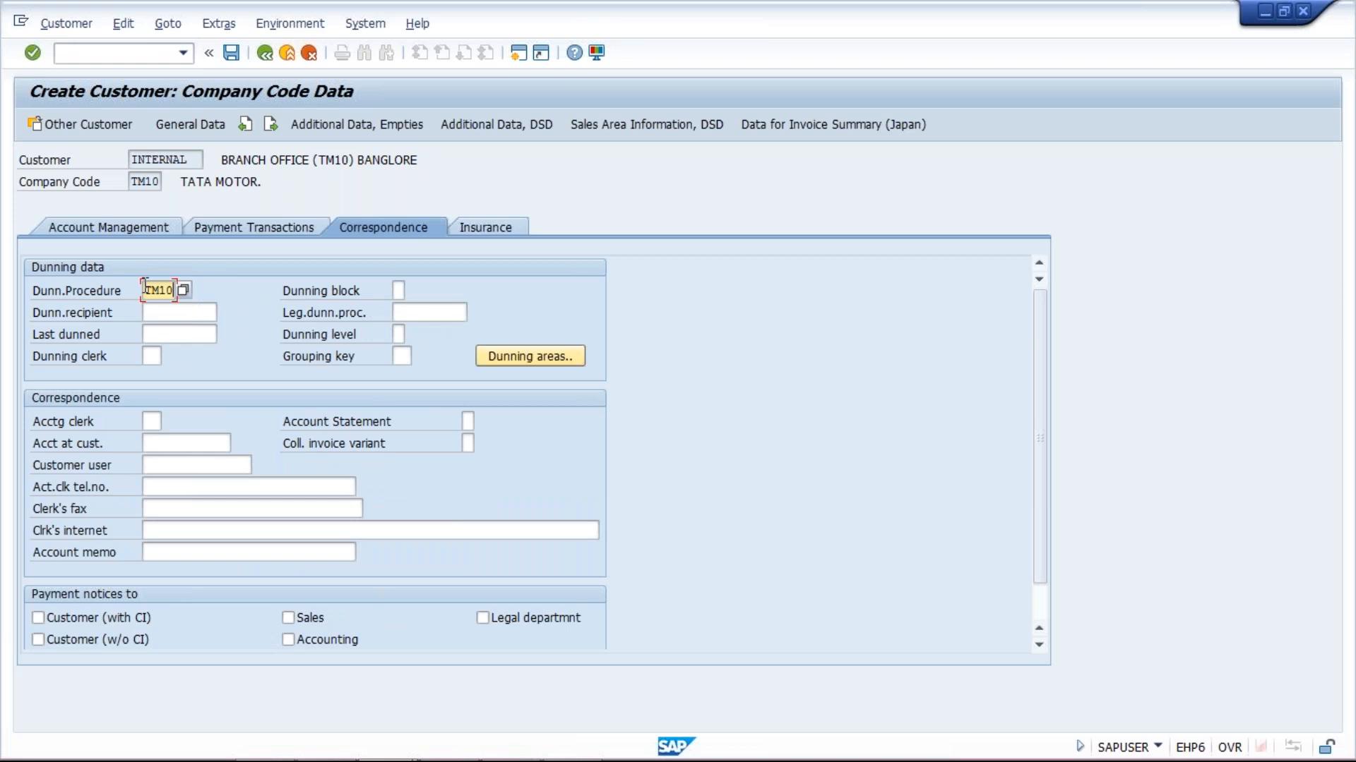
{"action": "key", "text": "ctrl+s"}
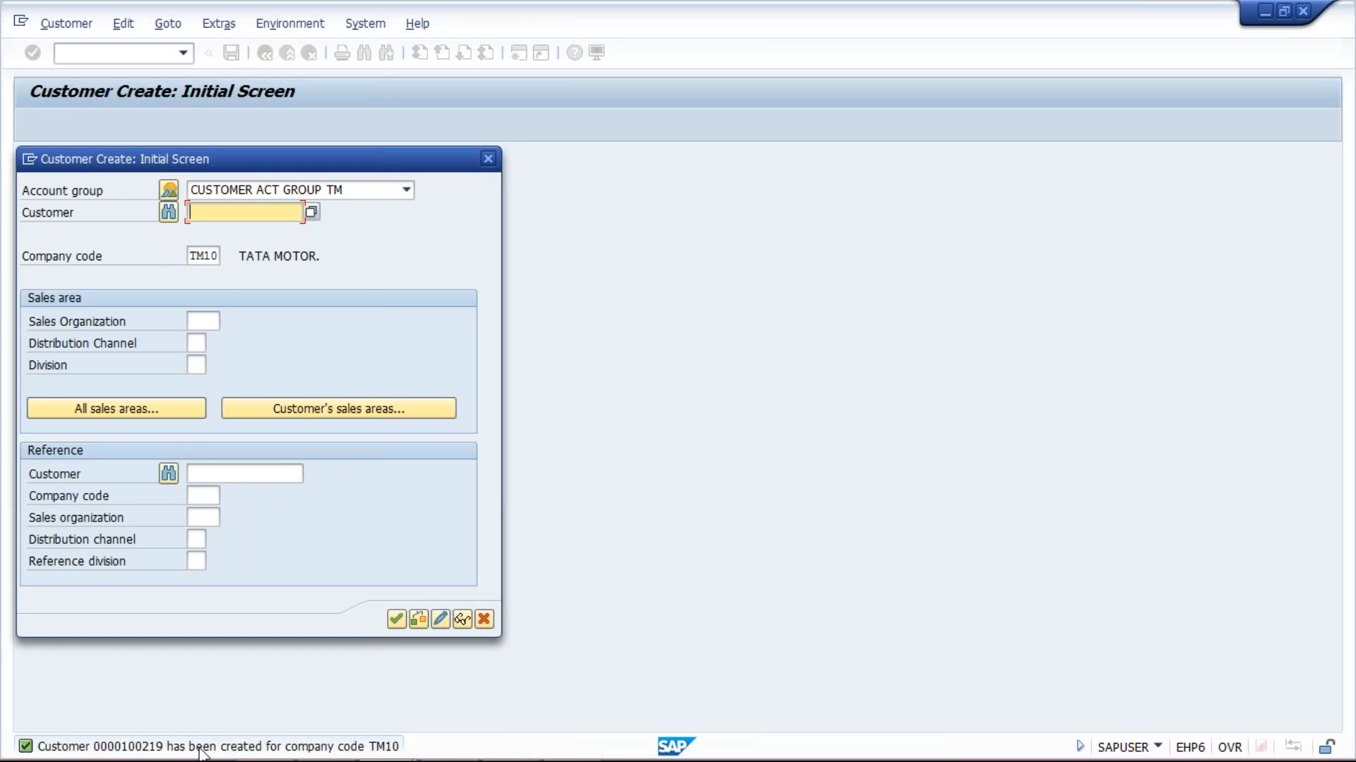
In the Excel workbook, review the XYZ LTD HO, HYDERABD and BANGLORE branch entries
{"action": "mouse_move", "coordinate": [403, 757]}
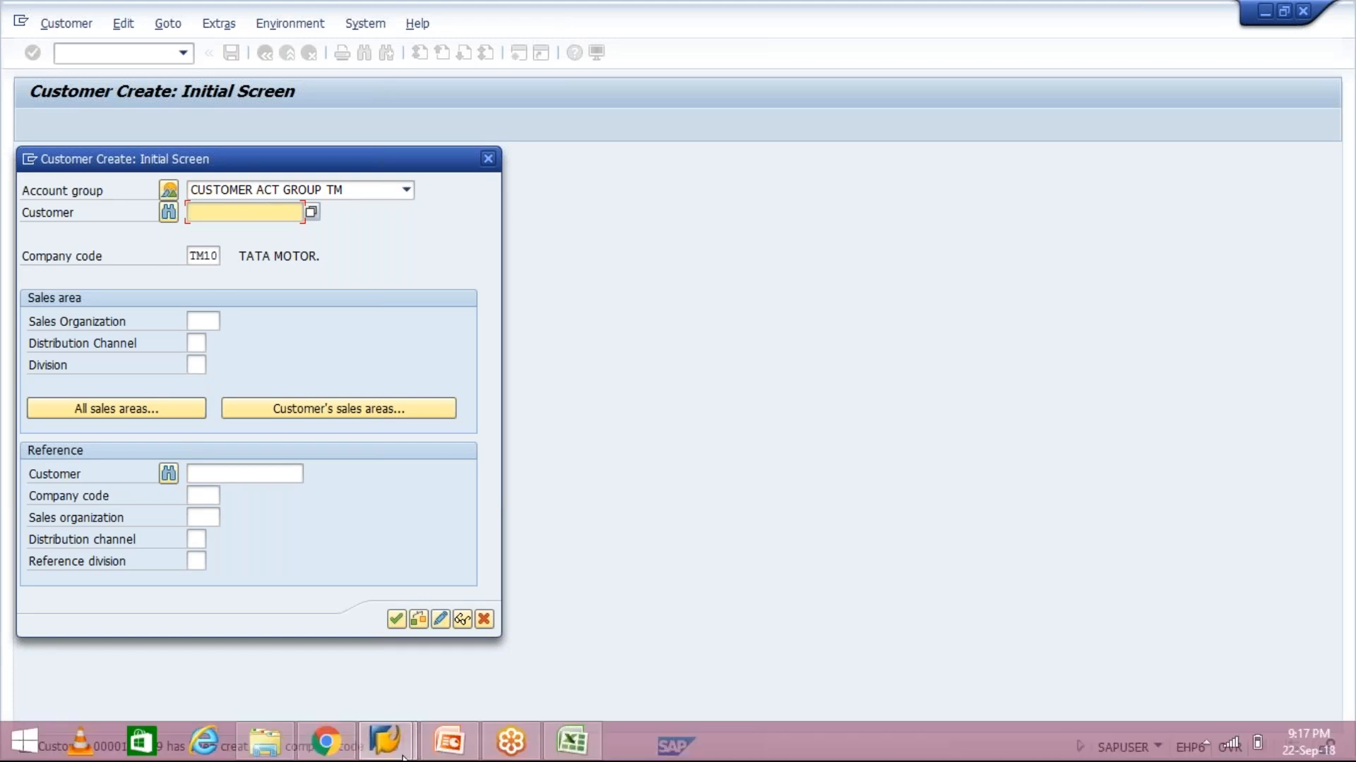
{"action": "left_click", "coordinate": [572, 742]}
{"action": "left_click", "coordinate": [666, 239]}
{"action": "left_click", "coordinate": [669, 276]}
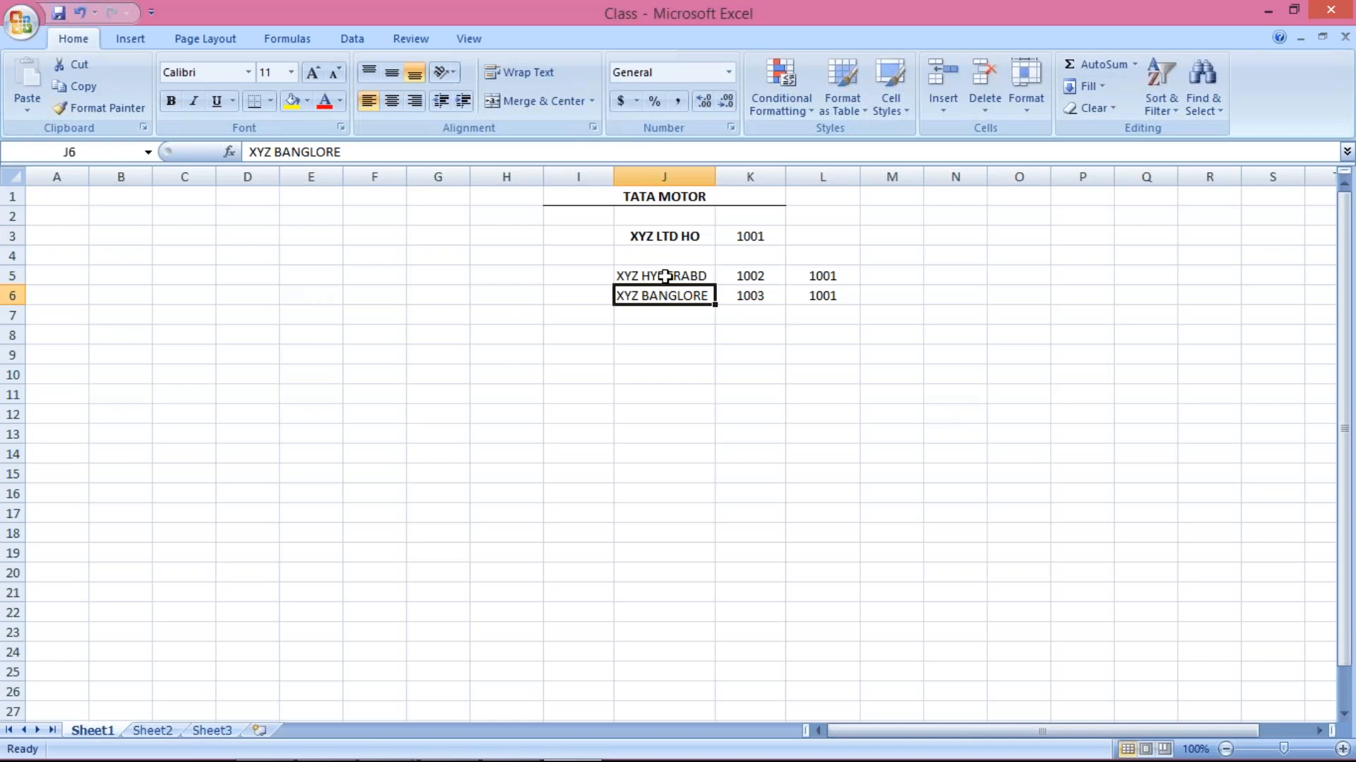
{"action": "left_click", "coordinate": [668, 235]}
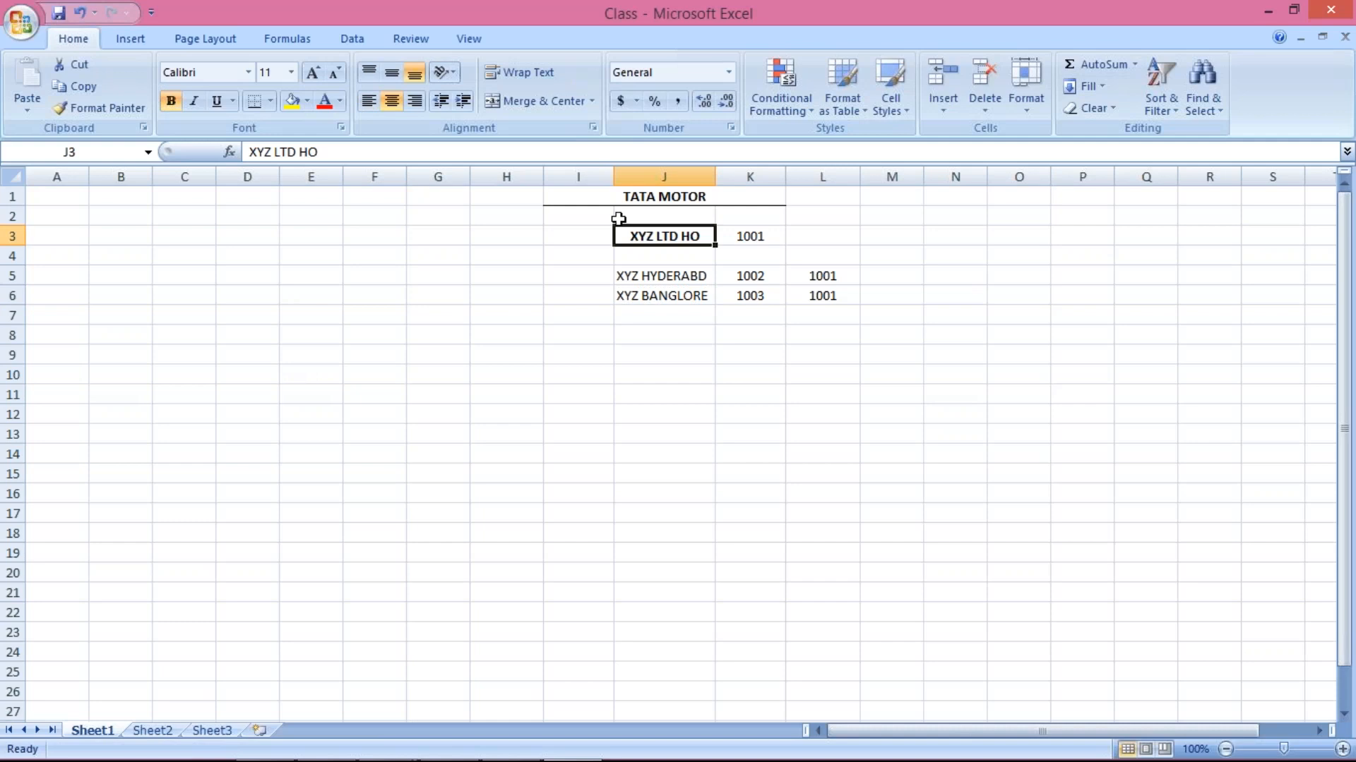
{"action": "left_click", "coordinate": [648, 275]}
{"action": "left_click", "coordinate": [660, 297]}
{"action": "left_click", "coordinate": [652, 274]}
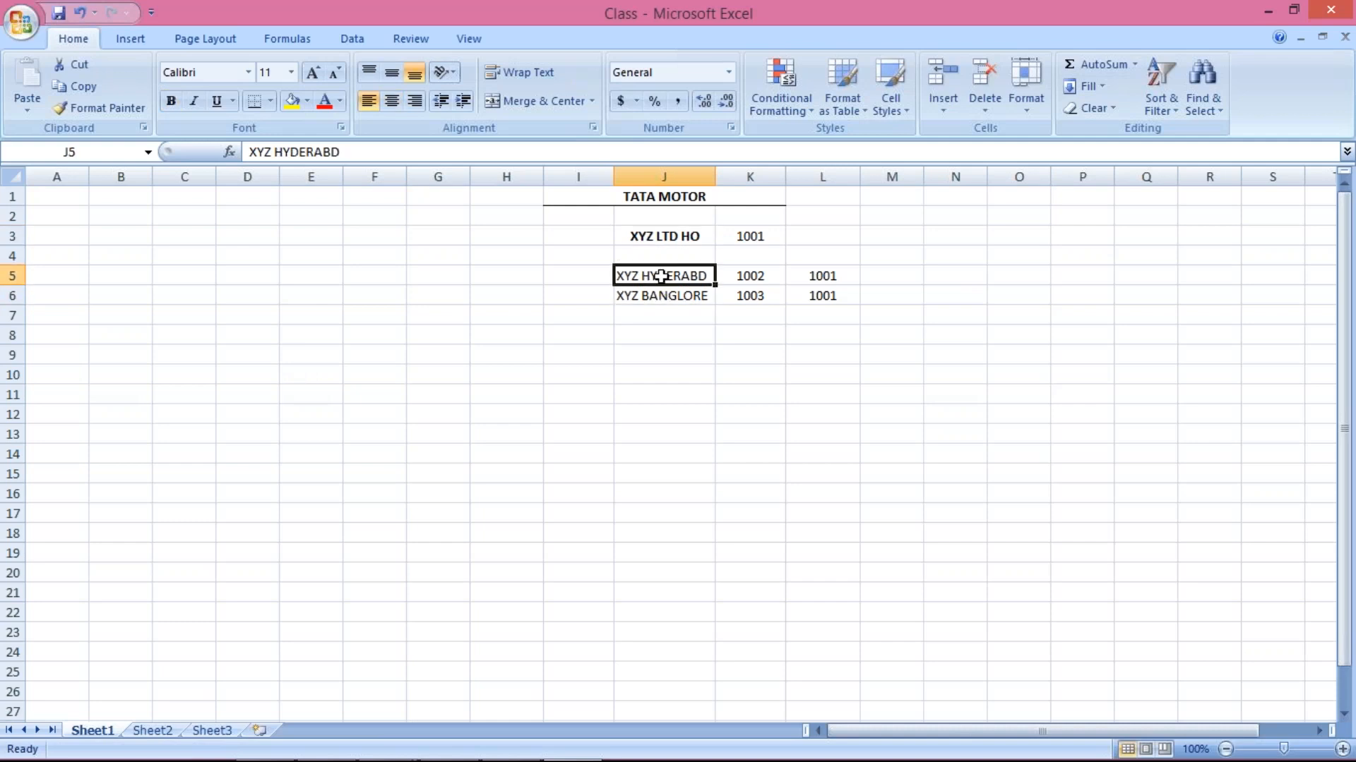
{"action": "left_click", "coordinate": [654, 295]}
{"action": "left_click", "coordinate": [658, 273]}
{"action": "left_click", "coordinate": [659, 220]}
{"action": "left_click", "coordinate": [655, 237]}
{"action": "left_click", "coordinate": [644, 275]}
{"action": "left_click", "coordinate": [646, 310]}
{"action": "left_click", "coordinate": [645, 289]}
{"action": "left_click", "coordinate": [645, 274]}
{"action": "left_click", "coordinate": [670, 236]}
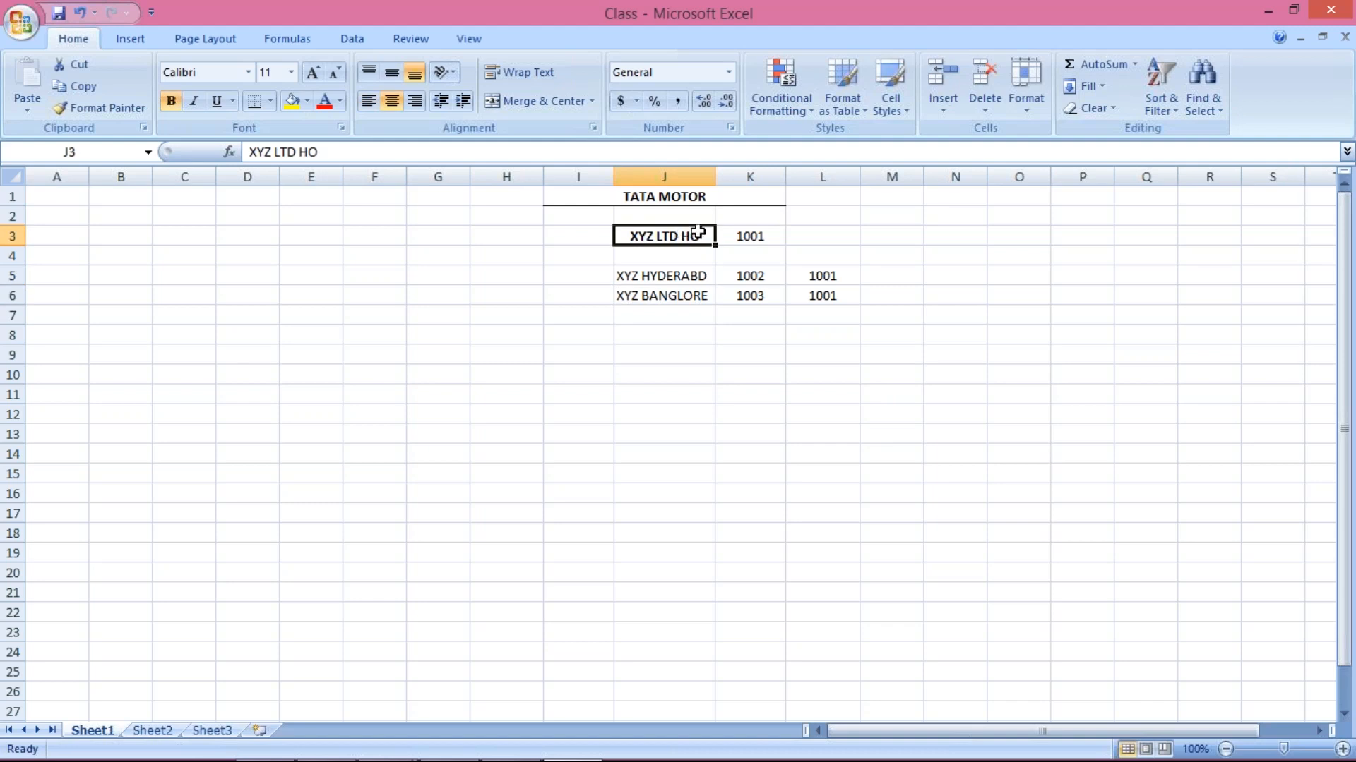
{"action": "left_click", "coordinate": [668, 276]}
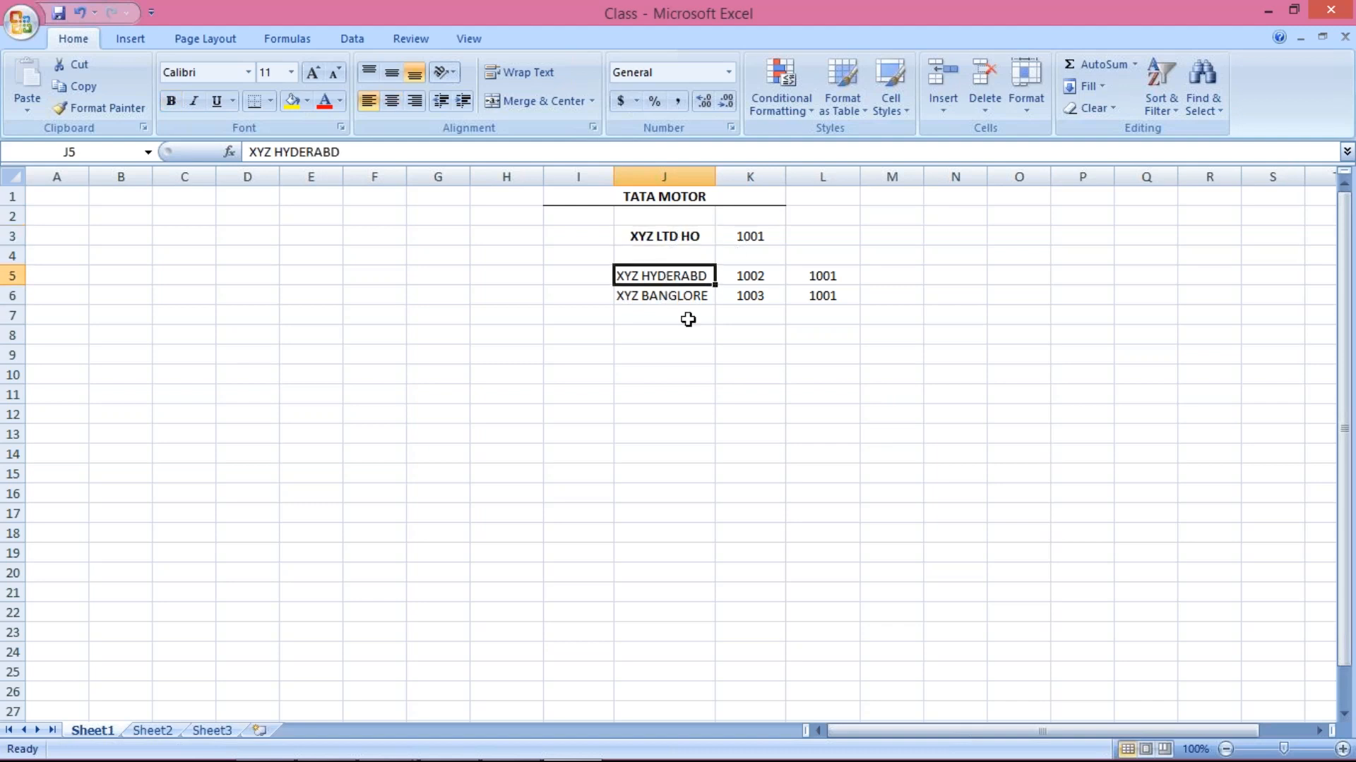
{"action": "left_click", "coordinate": [687, 297]}
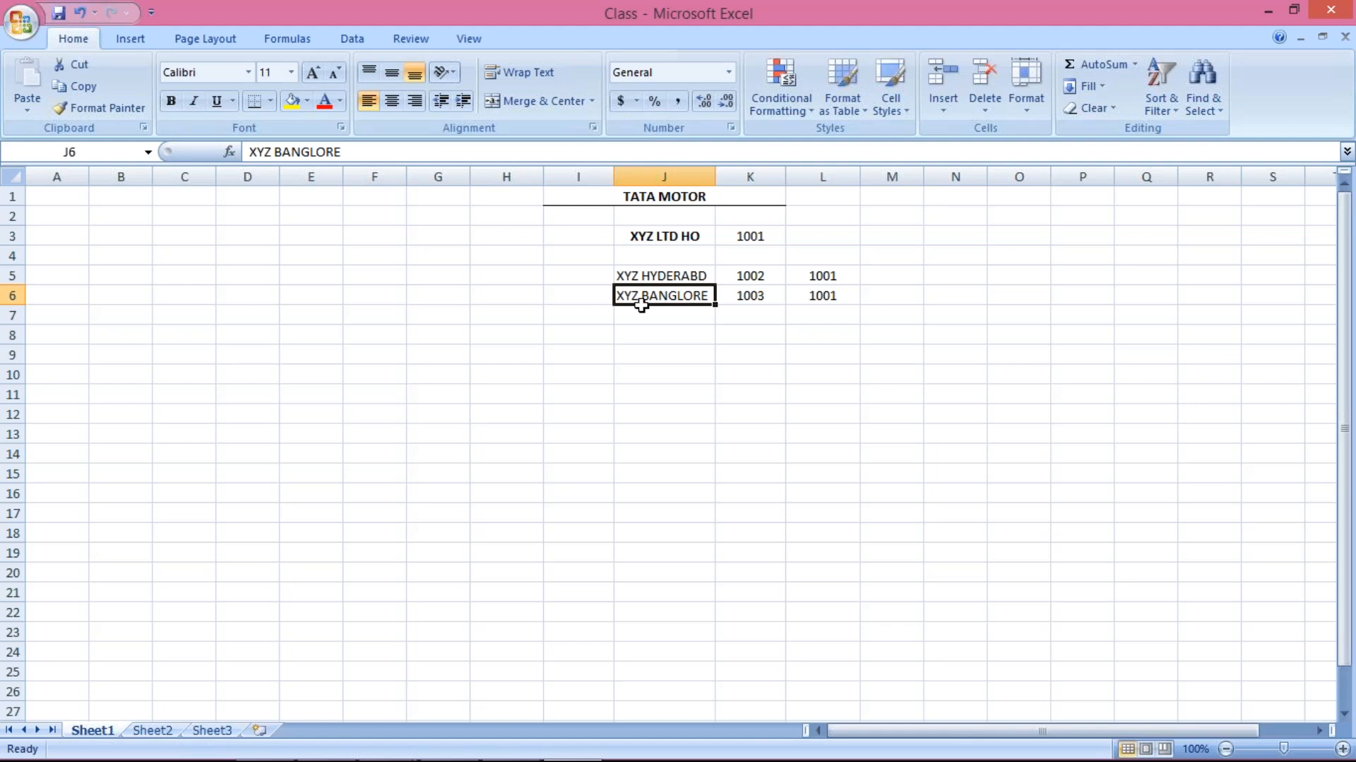
Return to the SAP customer creation window from the taskbar
{"action": "mouse_move", "coordinate": [572, 751]}
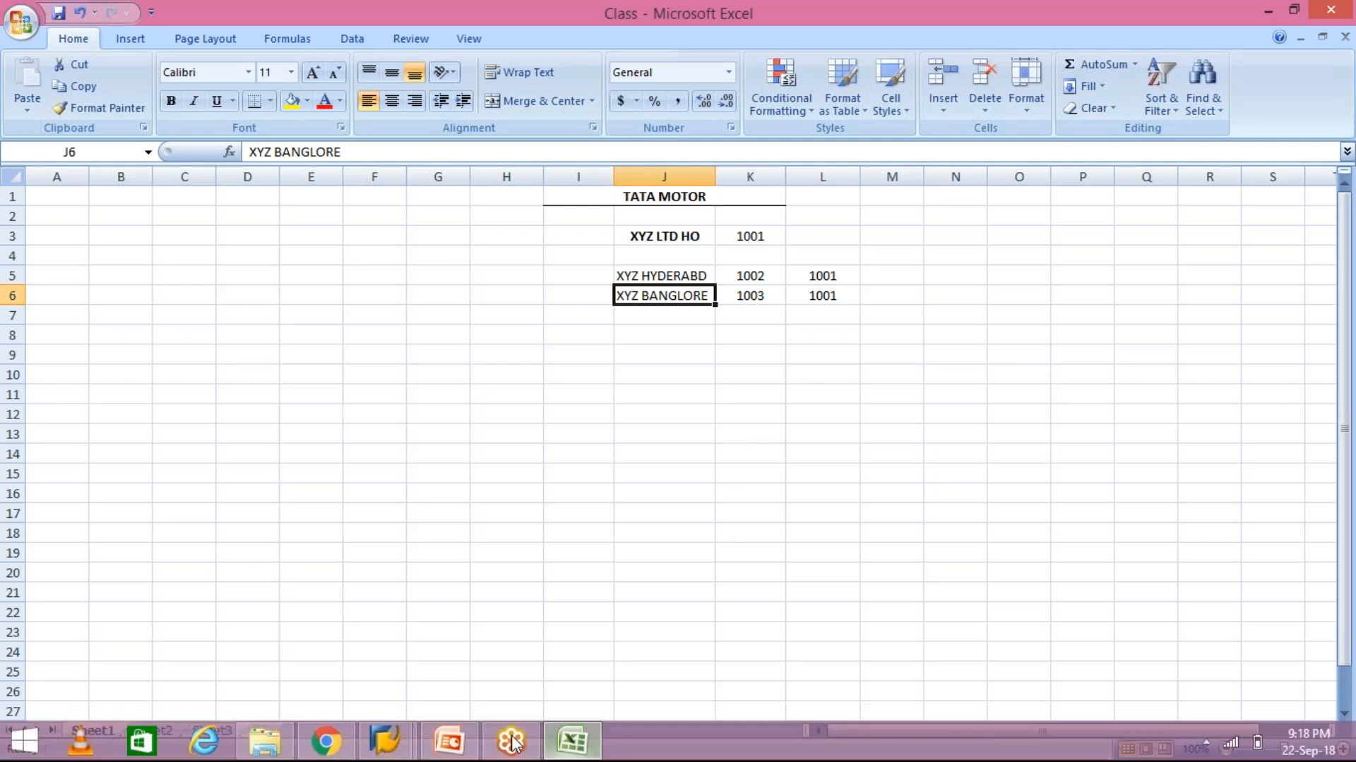
{"action": "left_click", "coordinate": [406, 750]}
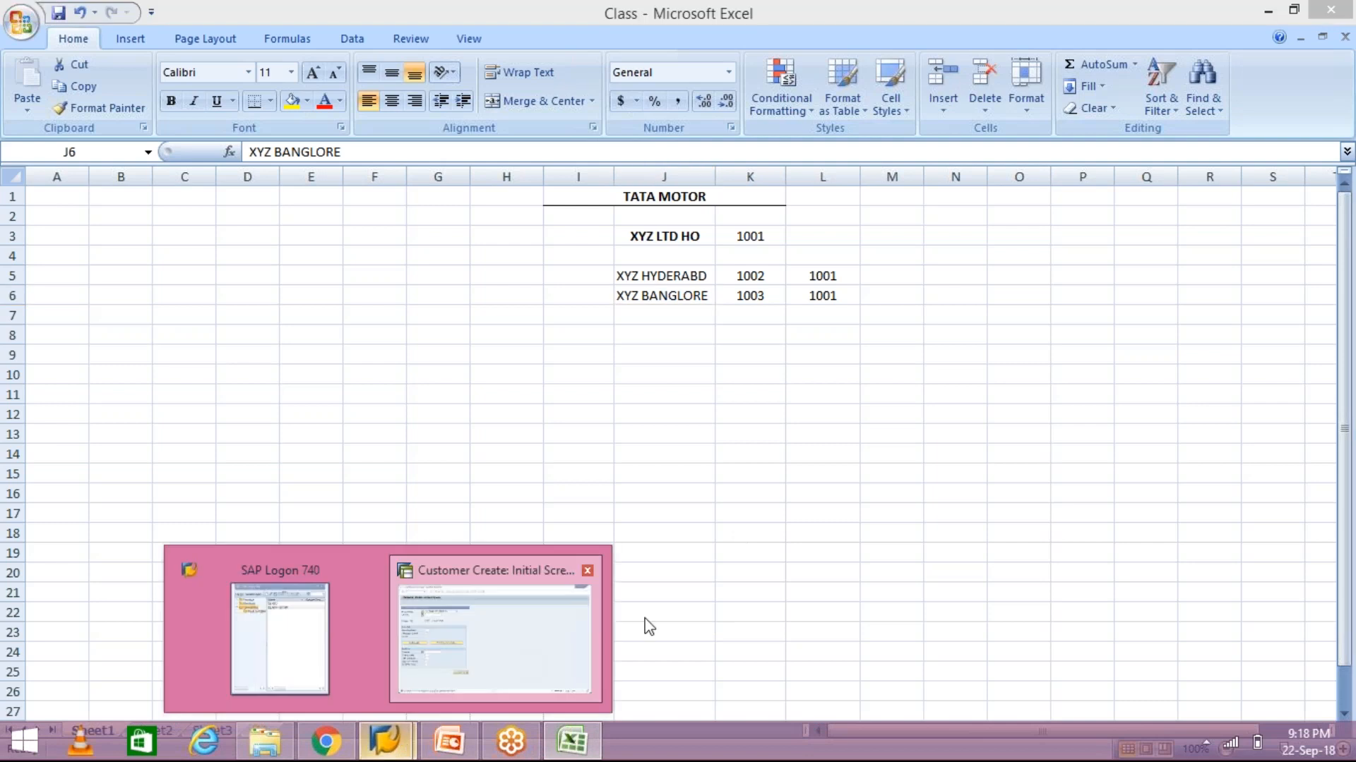
{"action": "left_click", "coordinate": [502, 582]}
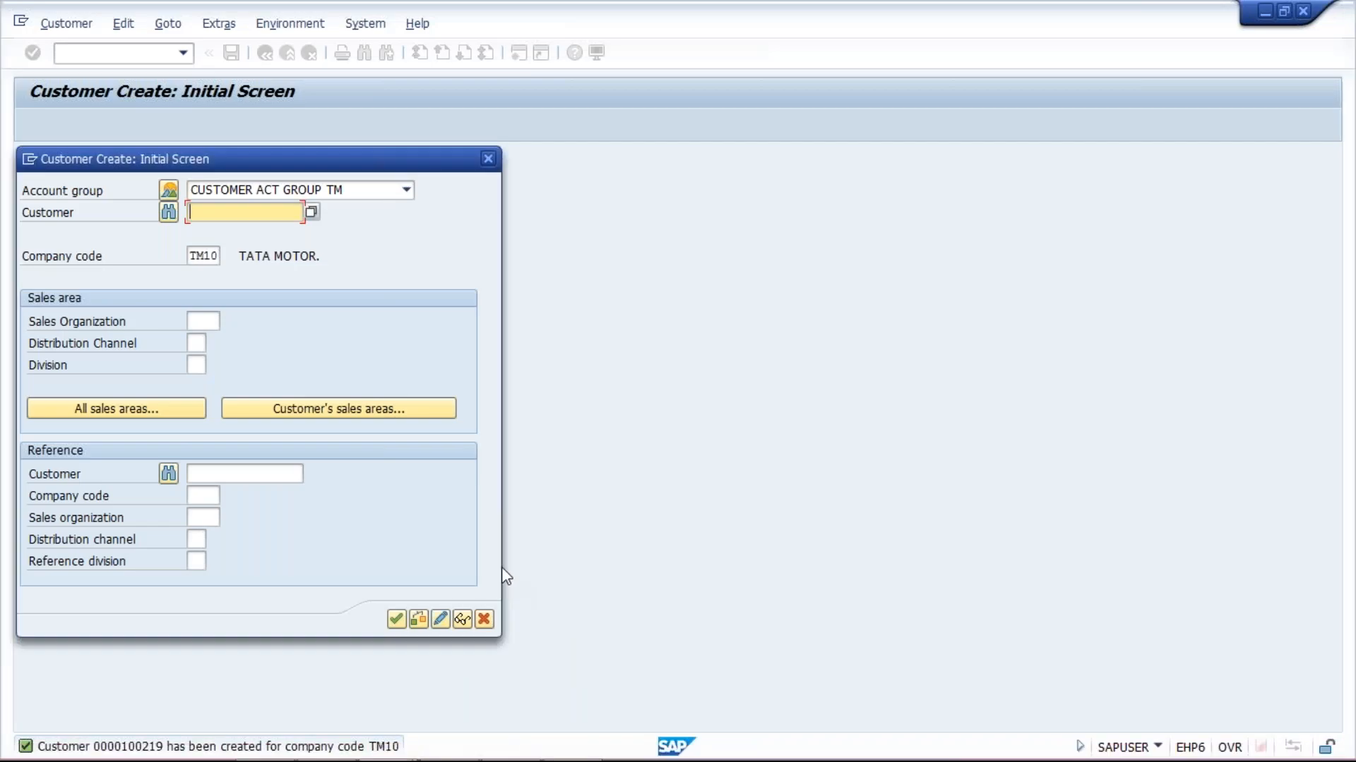
Close the Customer Create dialog and start transaction FB70
{"action": "key", "text": "Escape"}
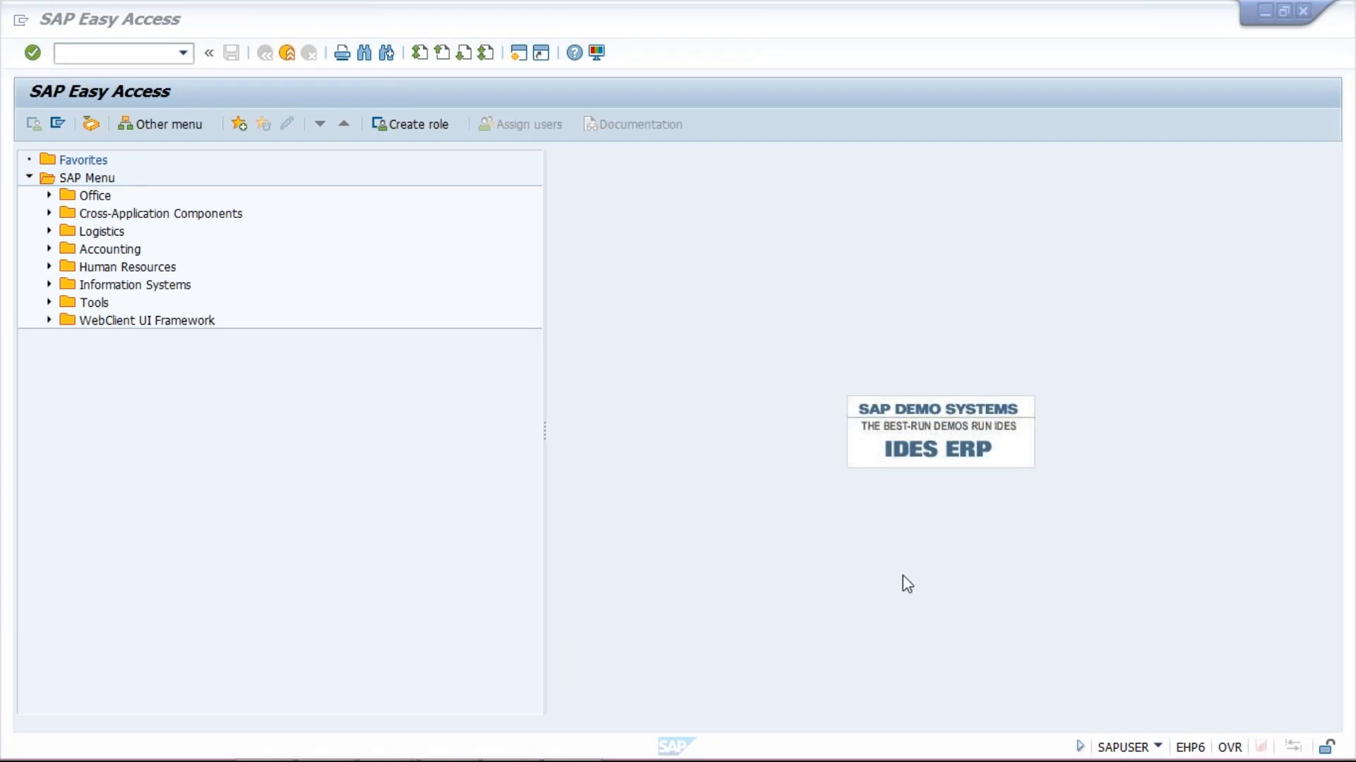
{"action": "left_click", "coordinate": [117, 52]}
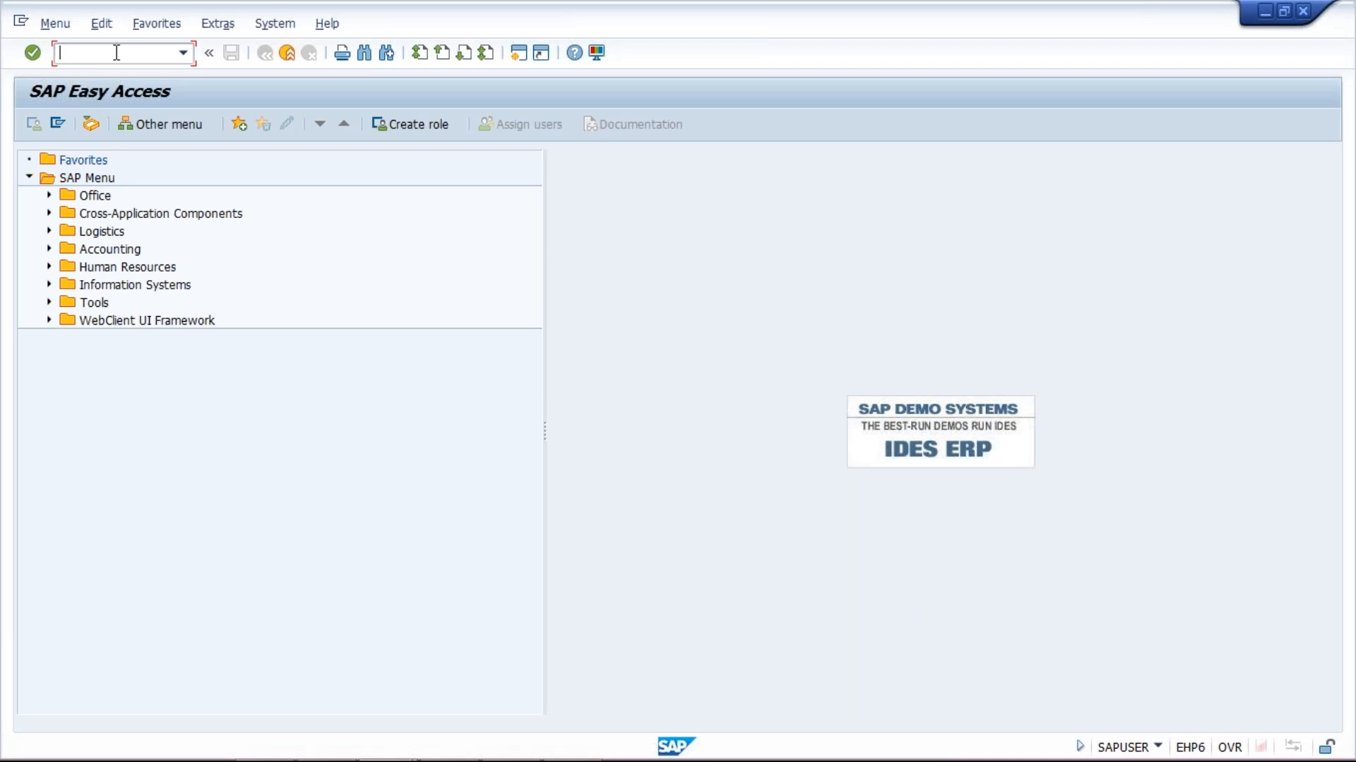
{"action": "type", "text": "FB70"}
{"action": "key", "text": "Return"}
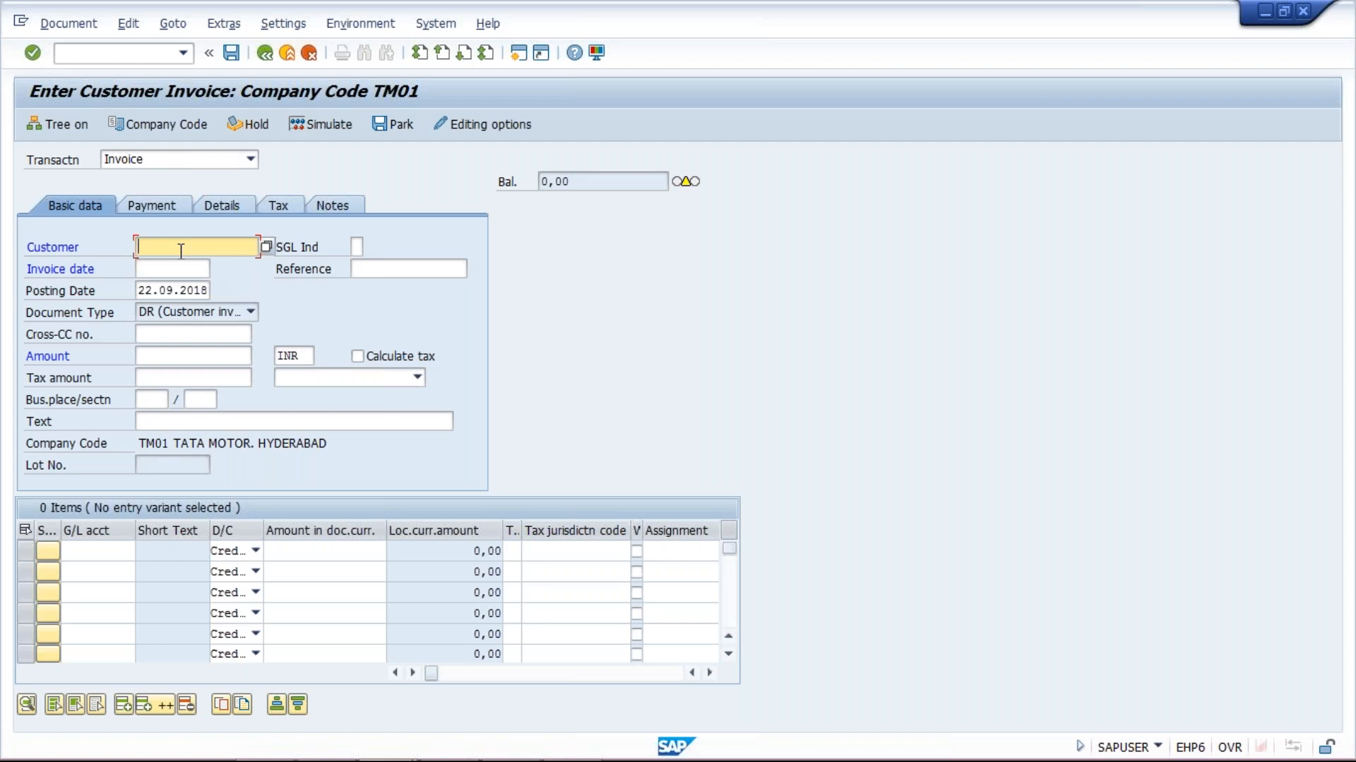
Enter customer 100, then change the company code from TM01 to TM10 in the popup
{"action": "type", "text": "100"}
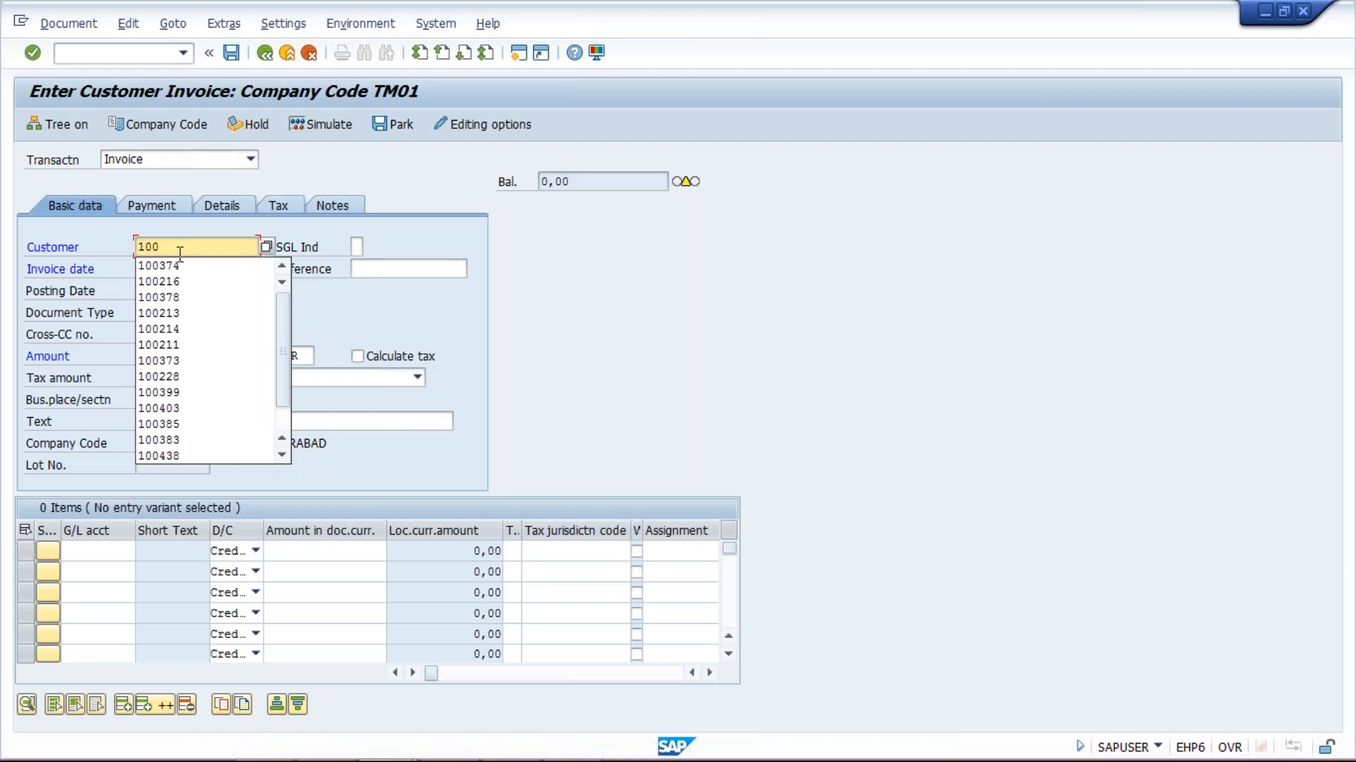
{"action": "key", "text": "Return"}
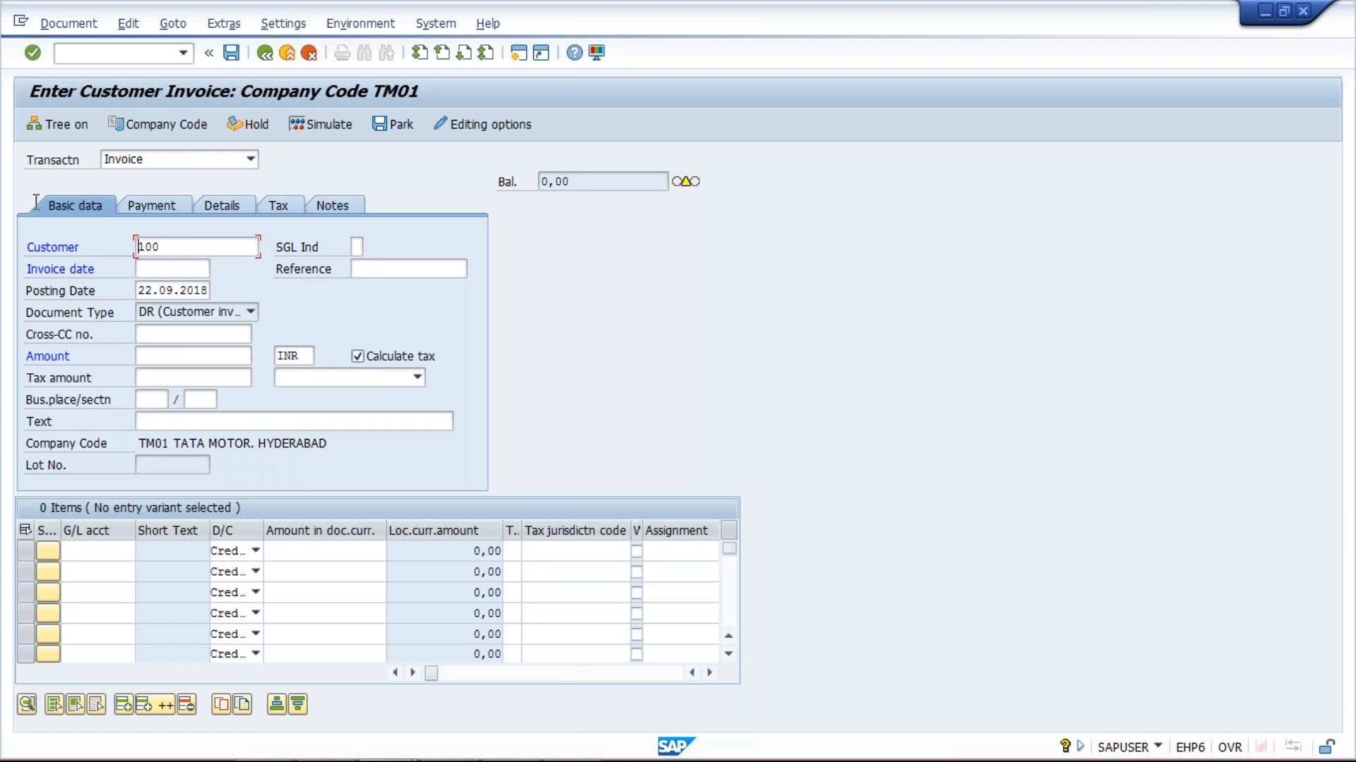
{"action": "key", "text": "Return"}
{"action": "key", "text": "Return"}
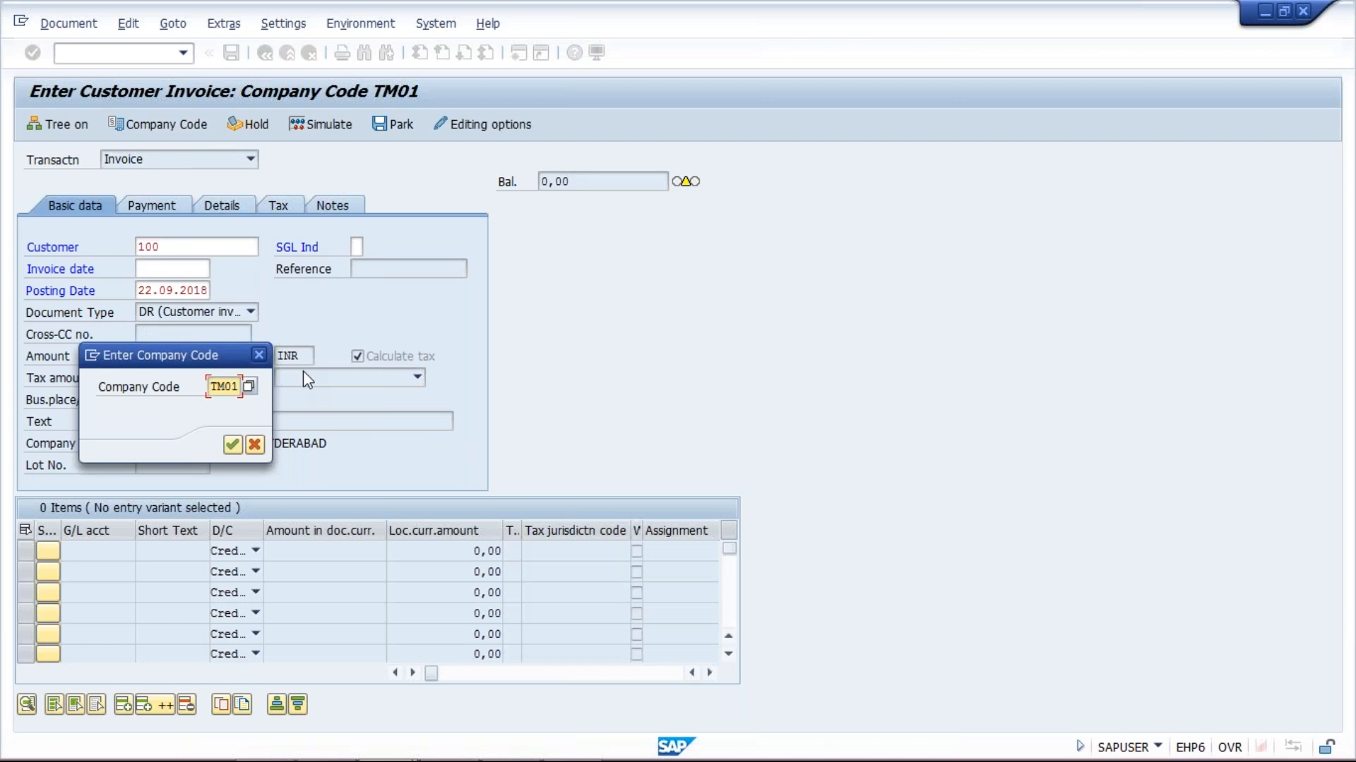
{"action": "key", "text": "BackSpace"}
{"action": "key", "text": "BackSpace"}
{"action": "type", "text": "10"}
{"action": "key", "text": "Return"}
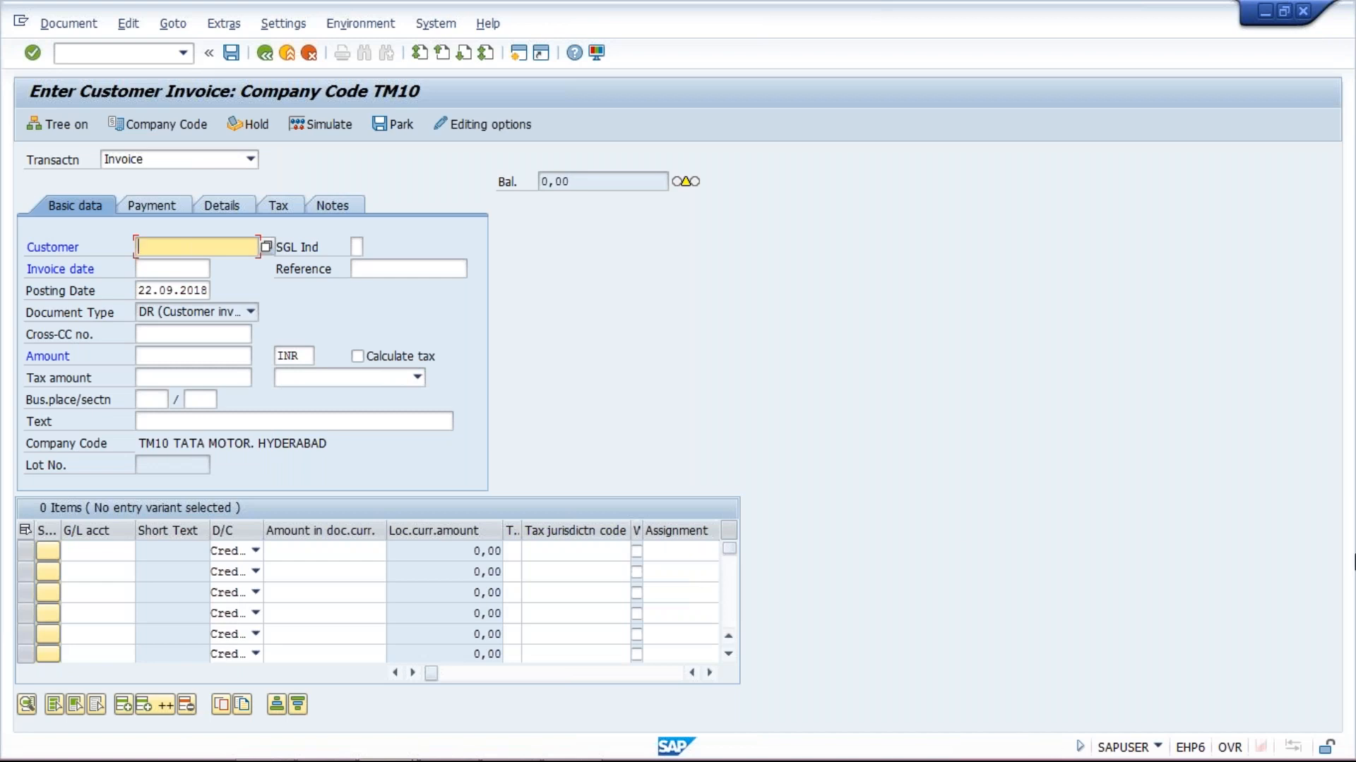
Enter branch customer 100218 in the invoice header
{"action": "mouse_move", "coordinate": [1352, 7]}
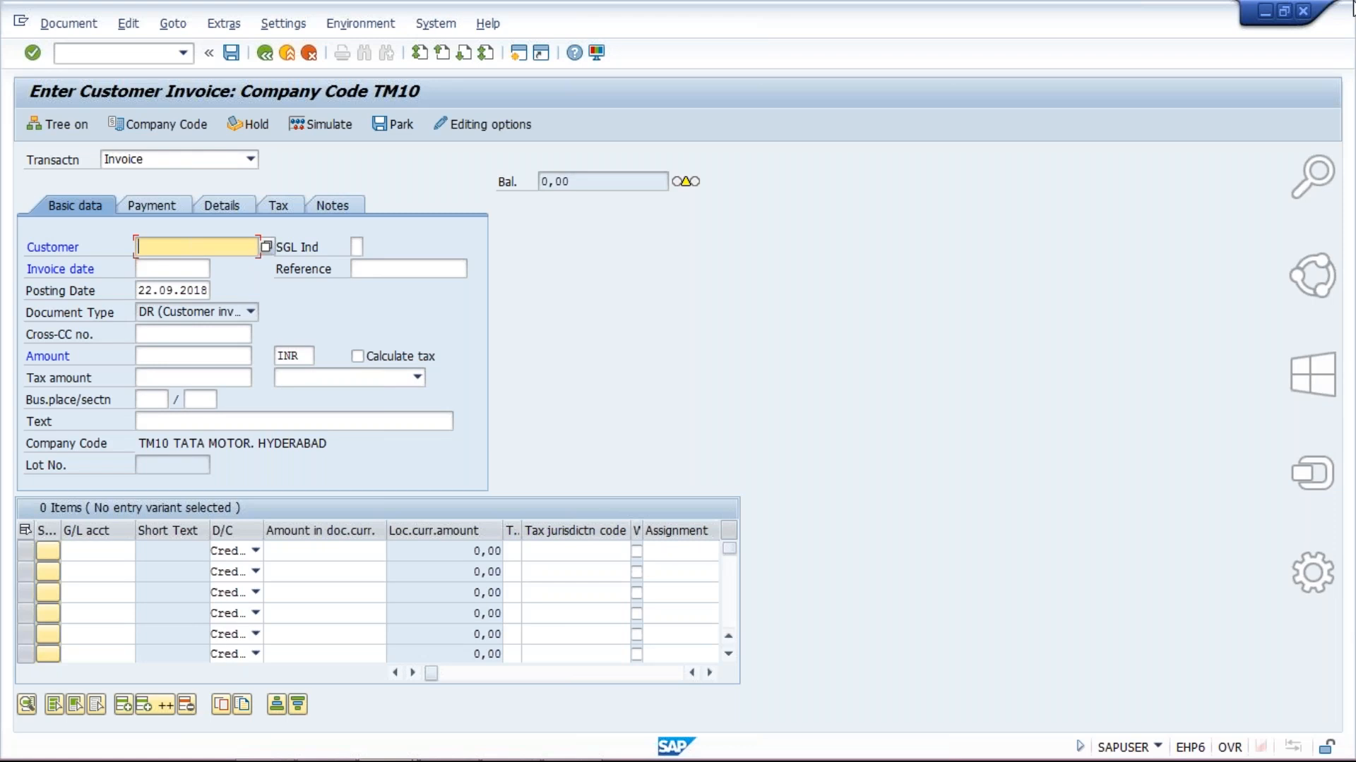
{"action": "type", "text": "100218"}
{"action": "key", "text": "Return"}
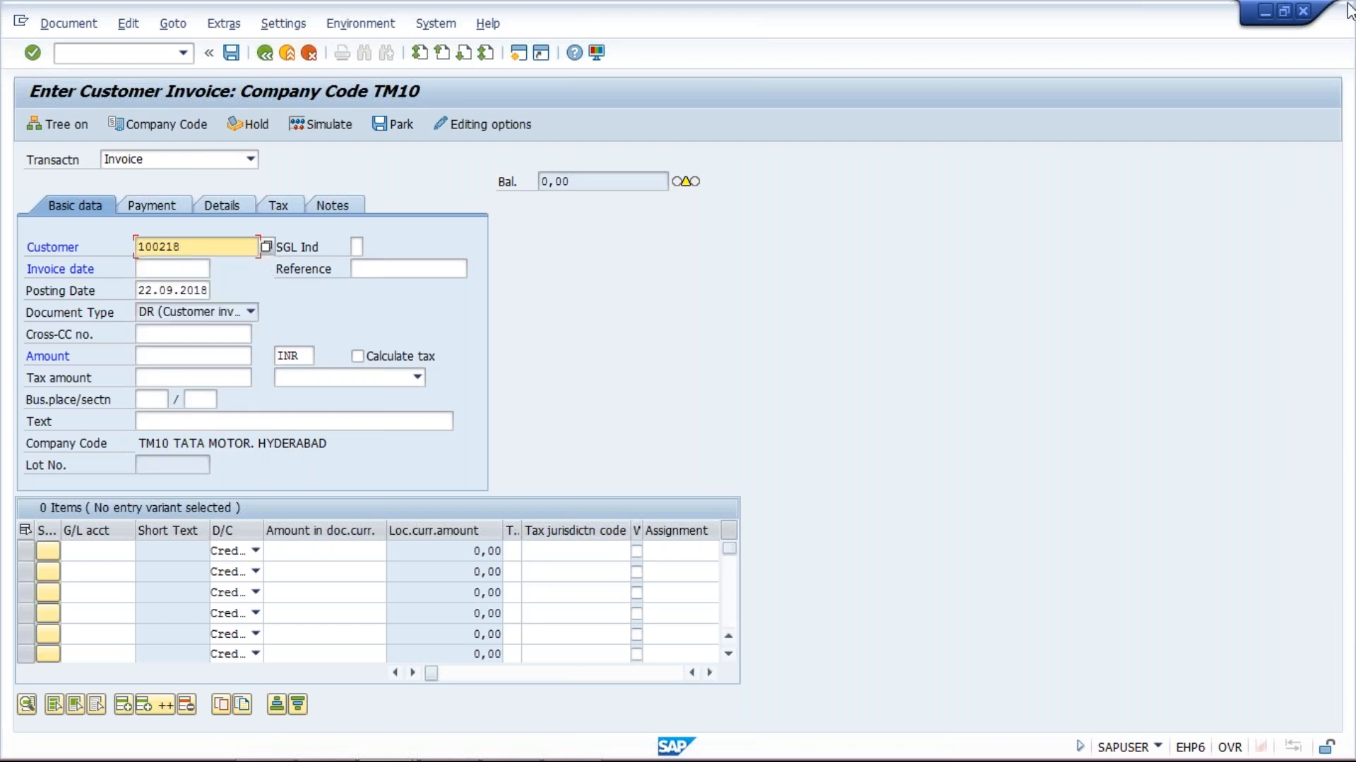
Set both the invoice date and posting date to 15.09.2018
{"action": "key", "text": "Tab"}
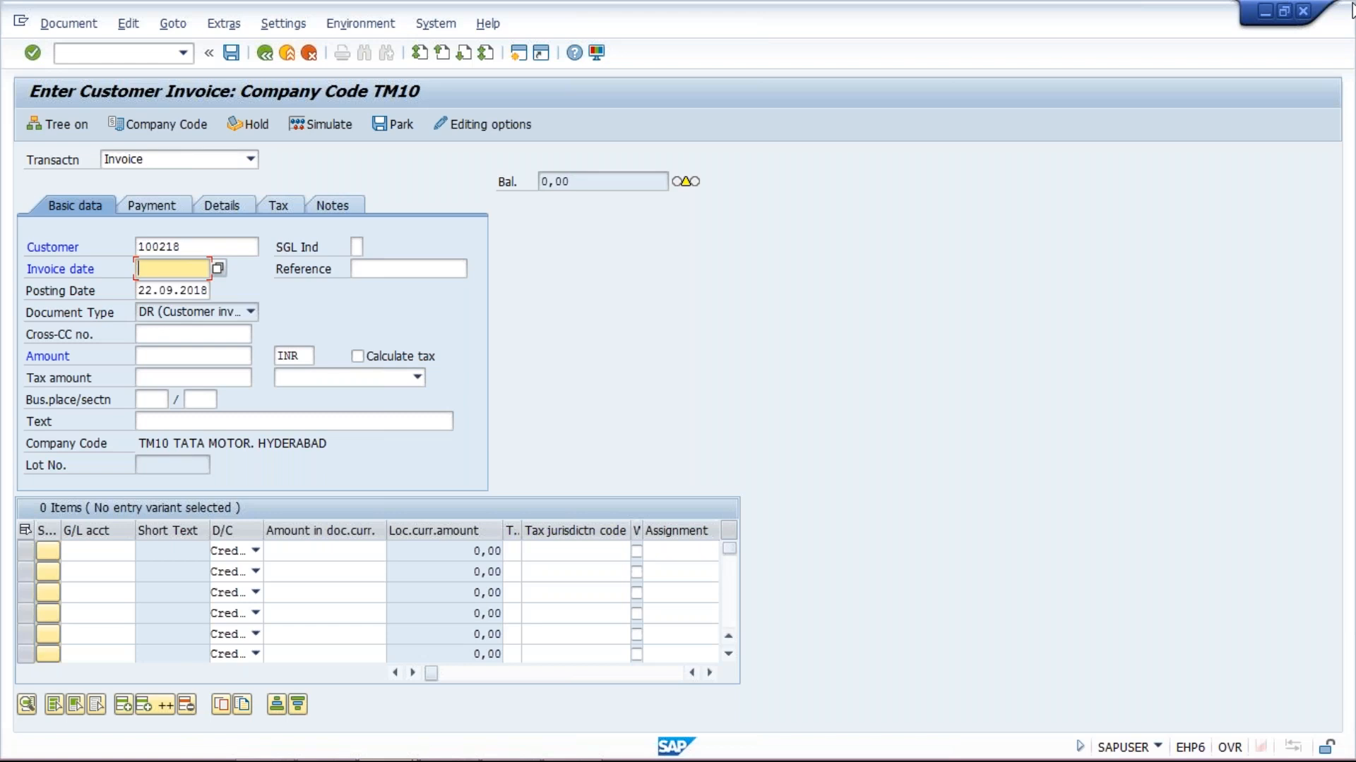
{"action": "type", "text": "5.0"}
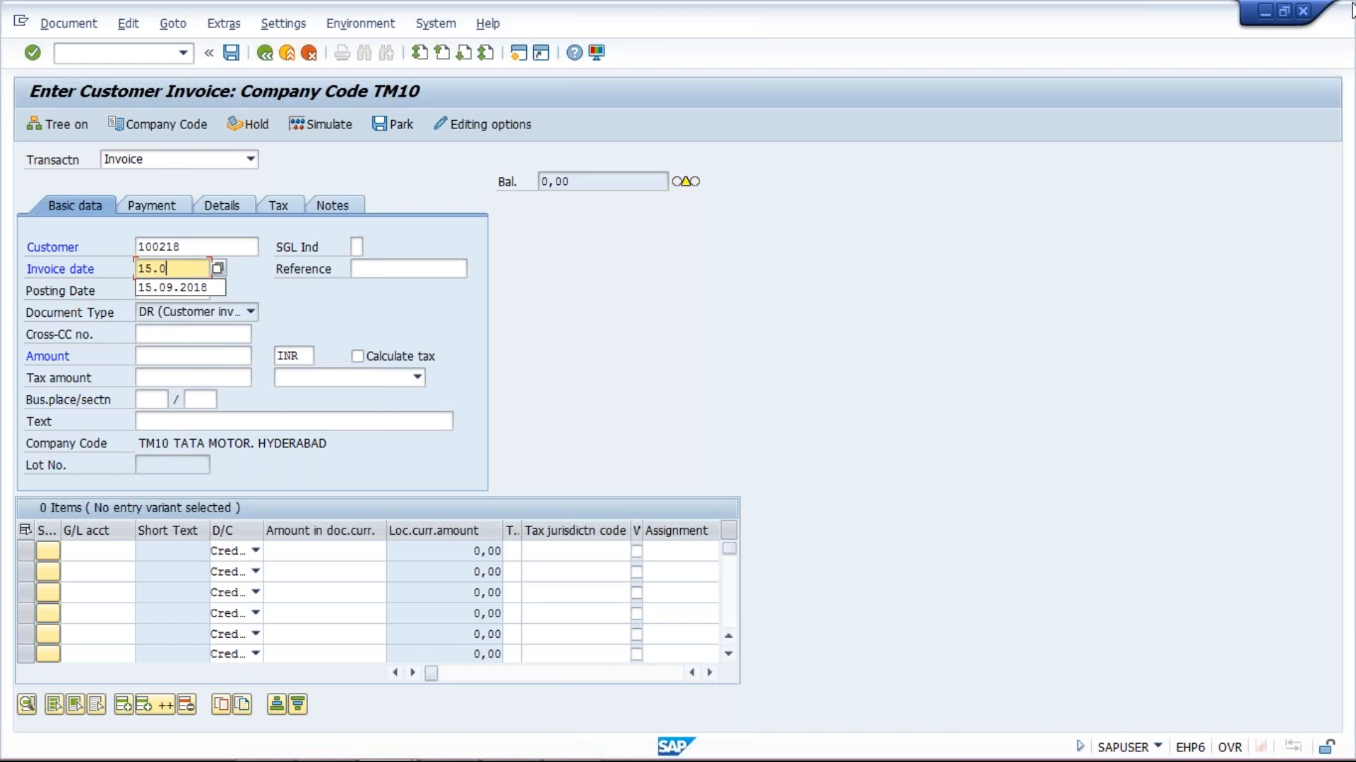
{"action": "key", "text": "Down"}
{"action": "key", "text": "Return"}
{"action": "key", "text": "ctrl+a"}
{"action": "key", "text": "ctrl+c"}
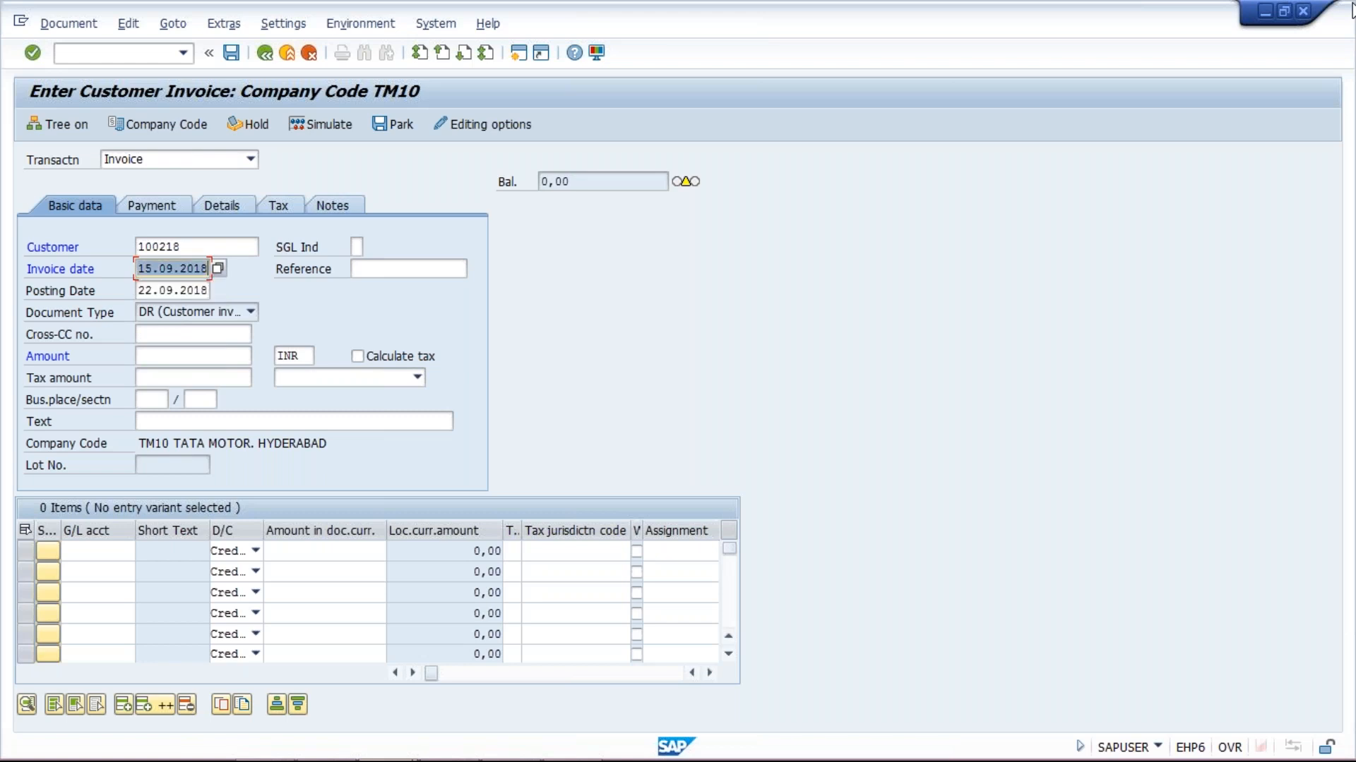
{"action": "key", "text": "Tab"}
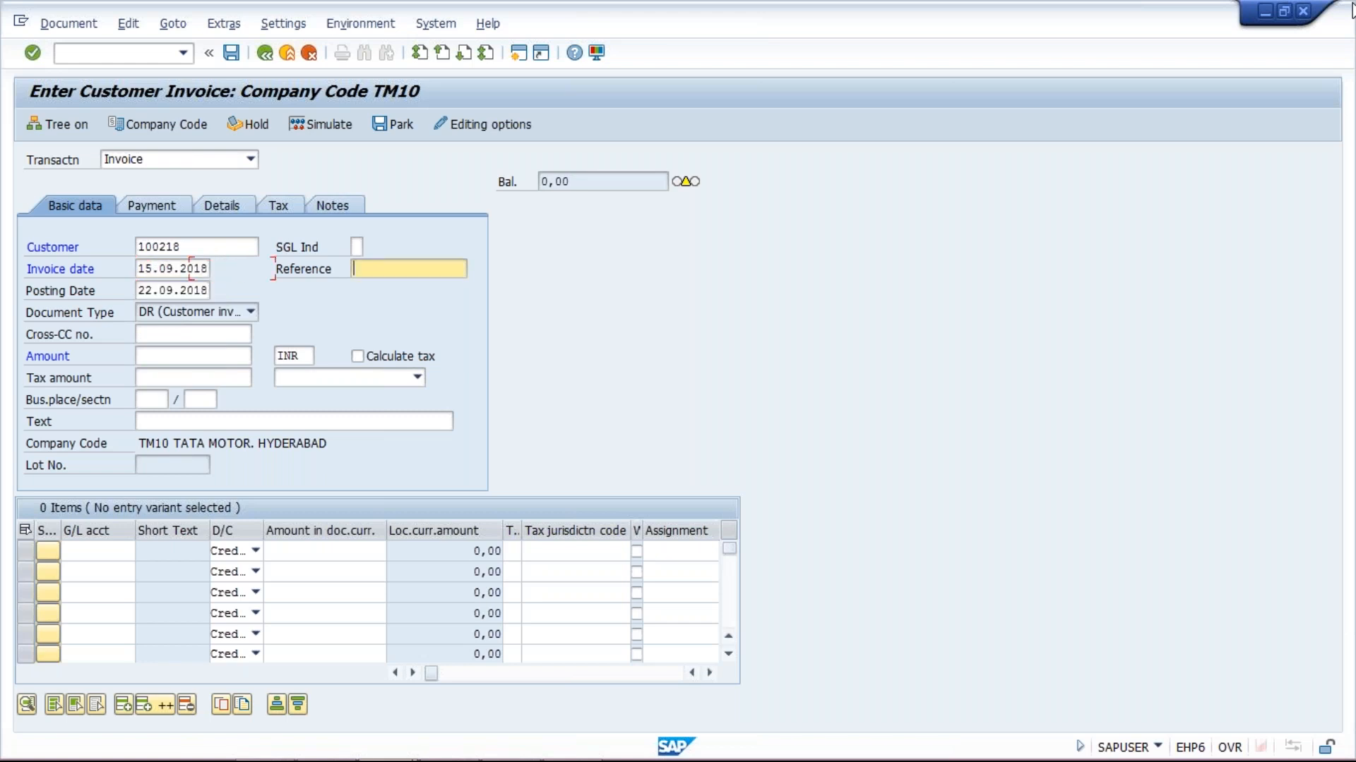
{"action": "key", "text": "Tab"}
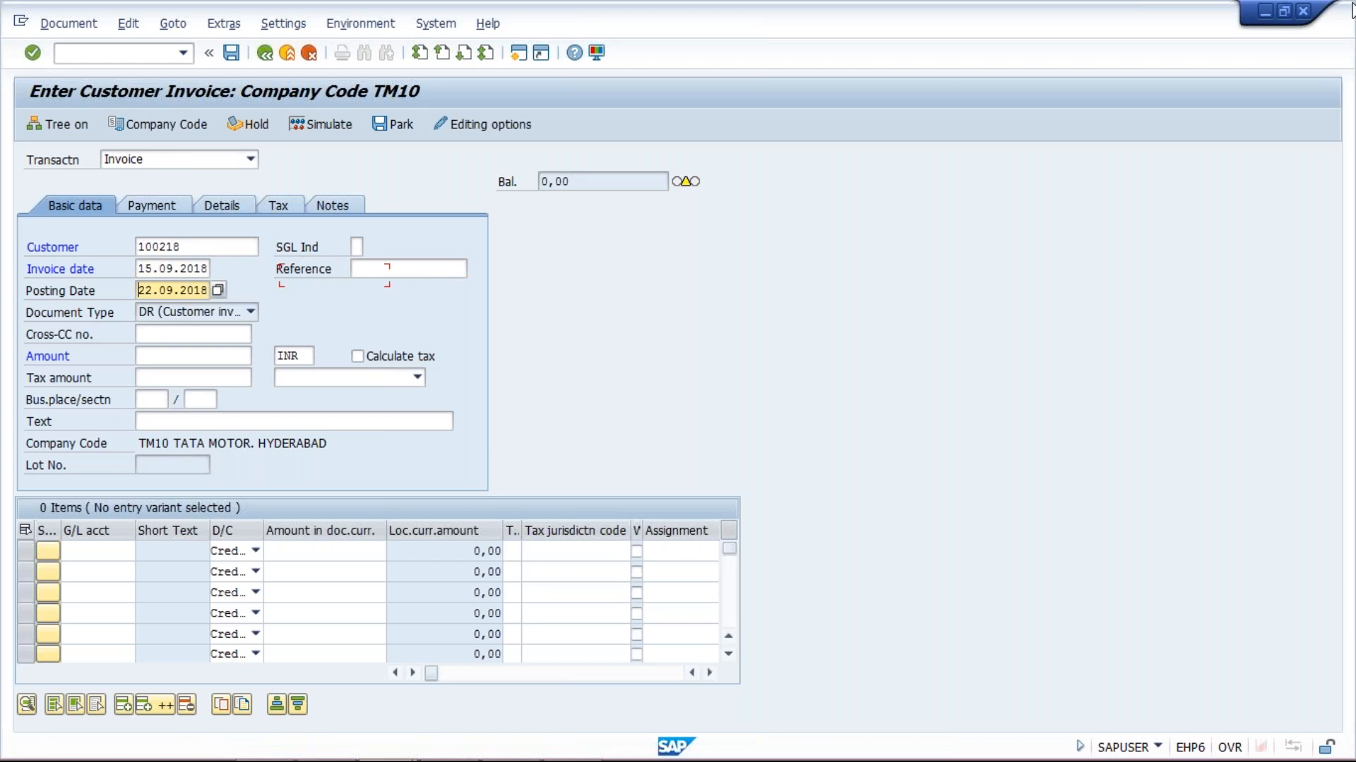
{"action": "key", "text": "ctrl+a"}
{"action": "key", "text": "ctrl+v"}
Enter amount 1500 and a G/L account 3000 line item for 1500
{"action": "left_click", "coordinate": [165, 358]}
{"action": "type", "text": "1500"}
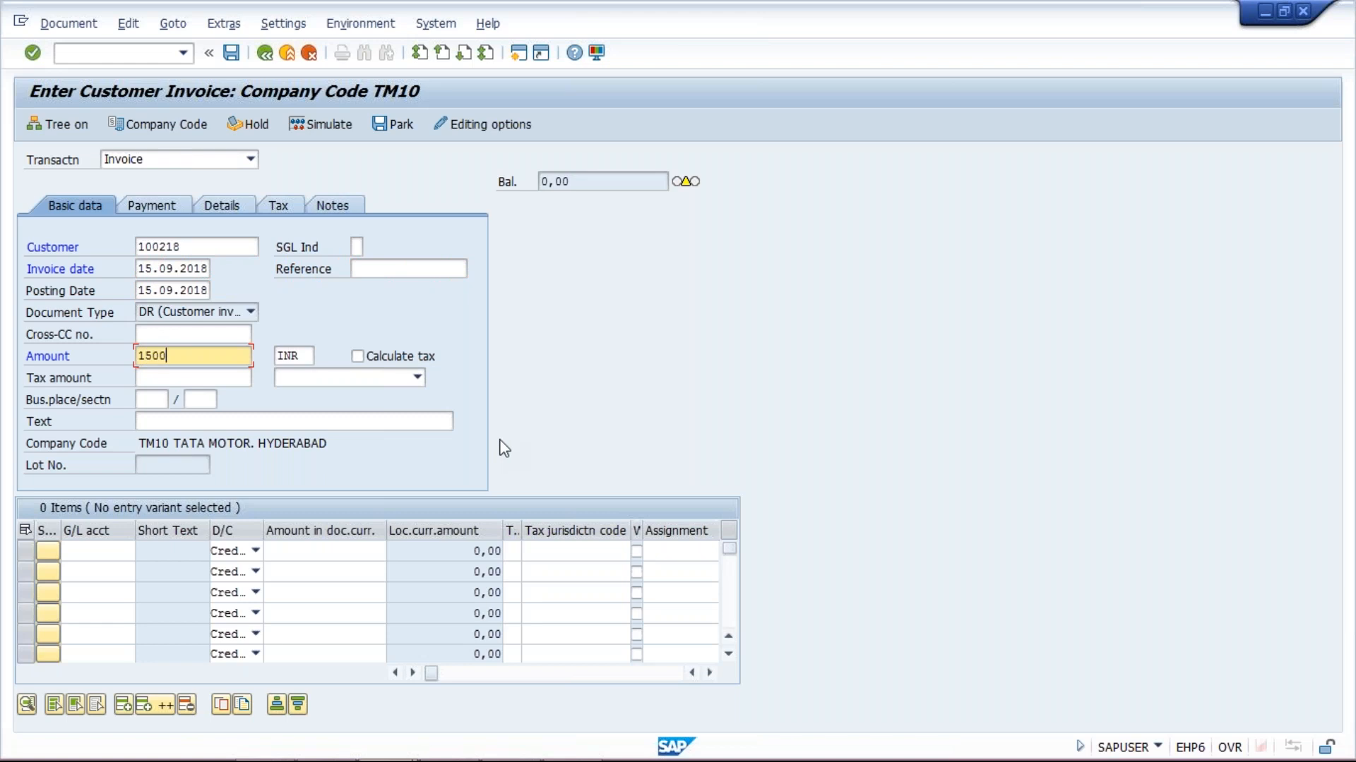
{"action": "left_click", "coordinate": [111, 552]}
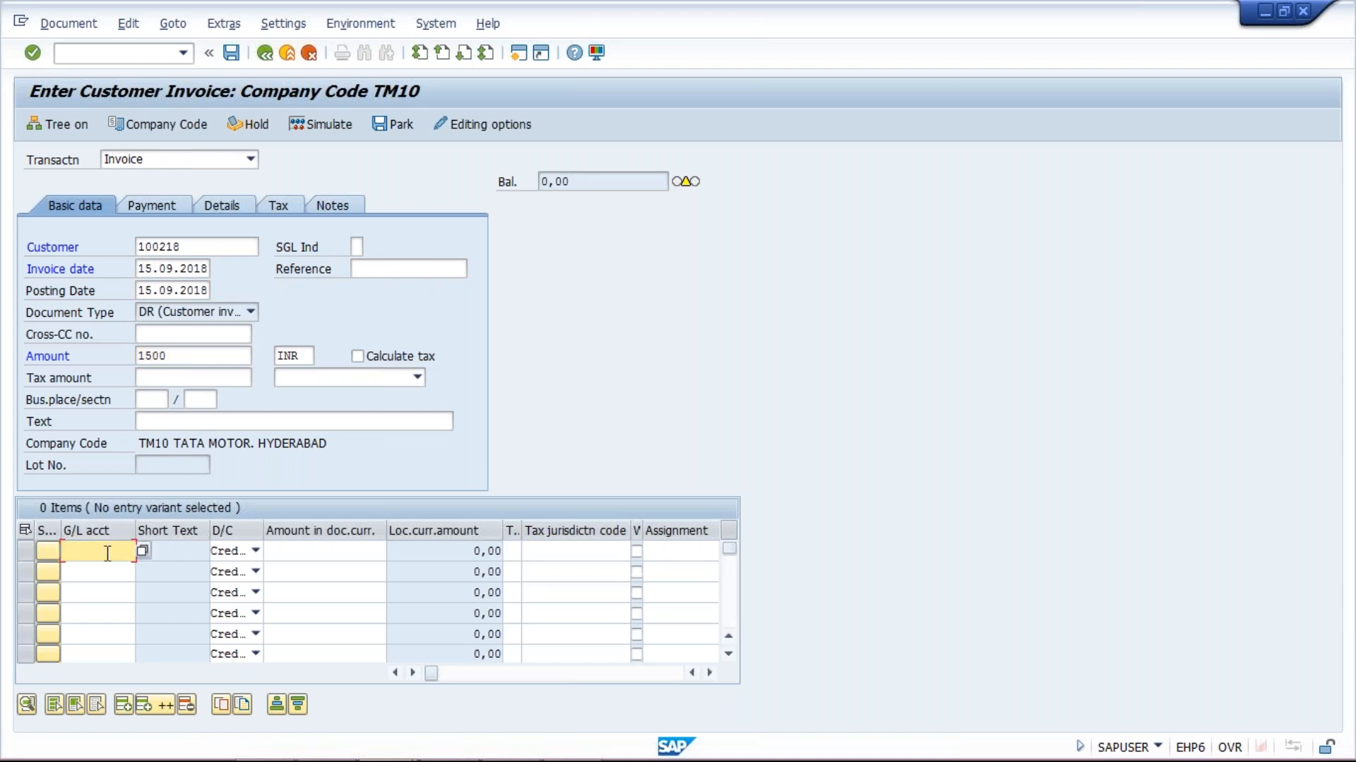
{"action": "key", "text": "space"}
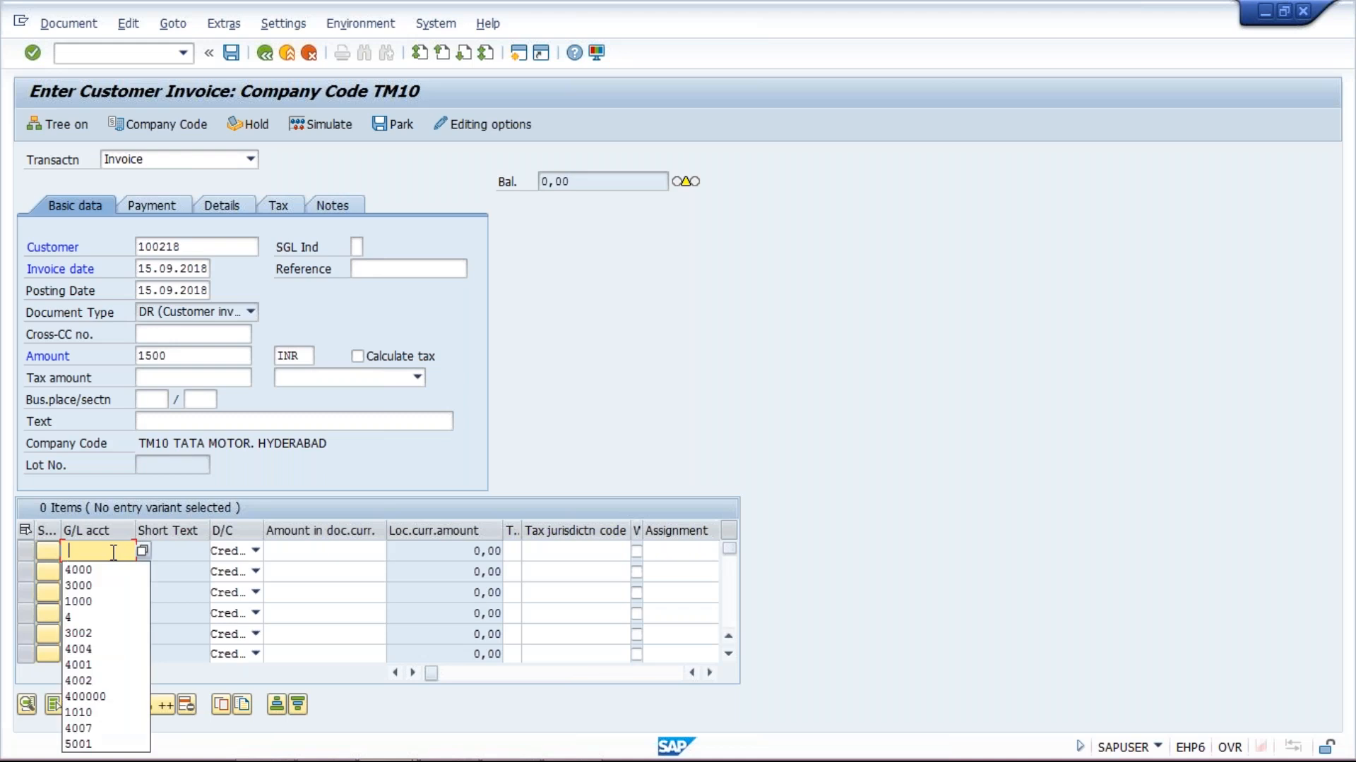
{"action": "left_click", "coordinate": [112, 588]}
{"action": "left_click", "coordinate": [339, 551]}
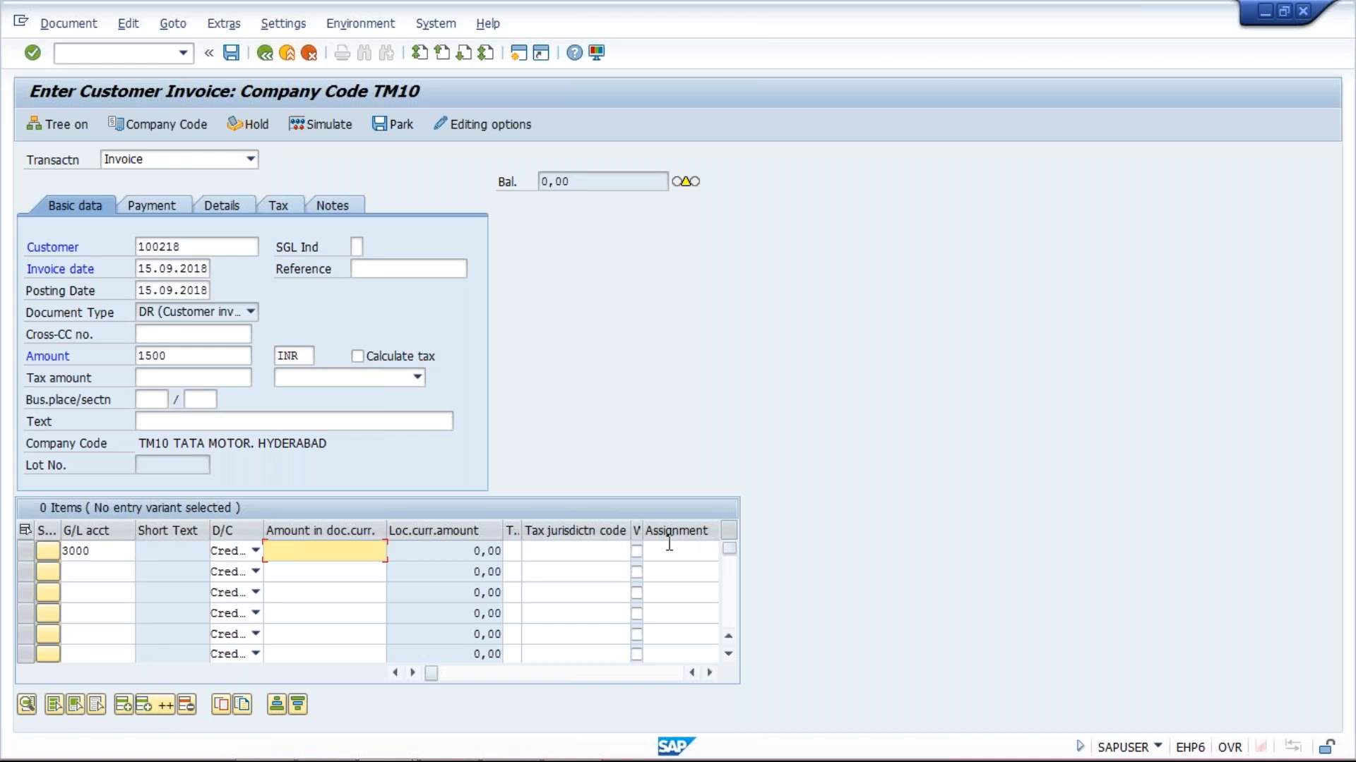
{"action": "type", "text": "1500"}
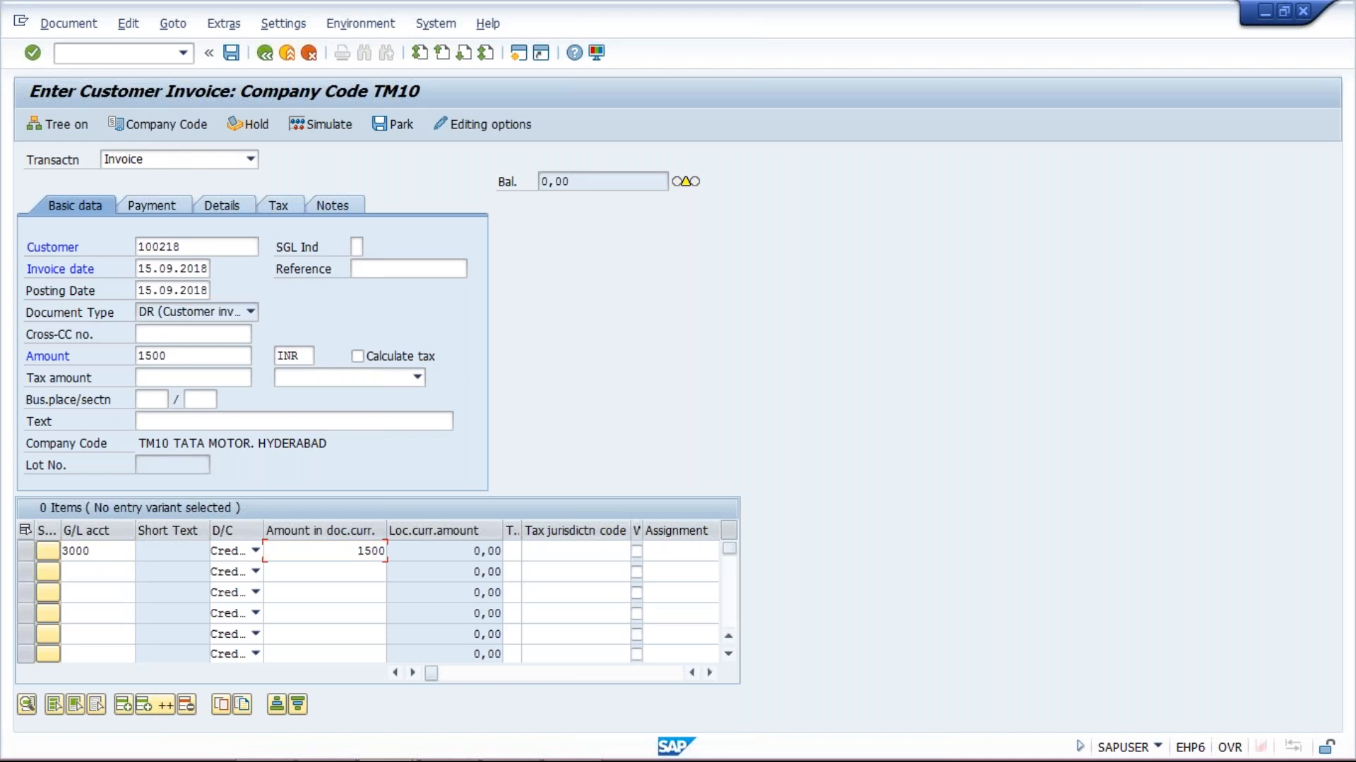
{"action": "key", "text": "Return"}
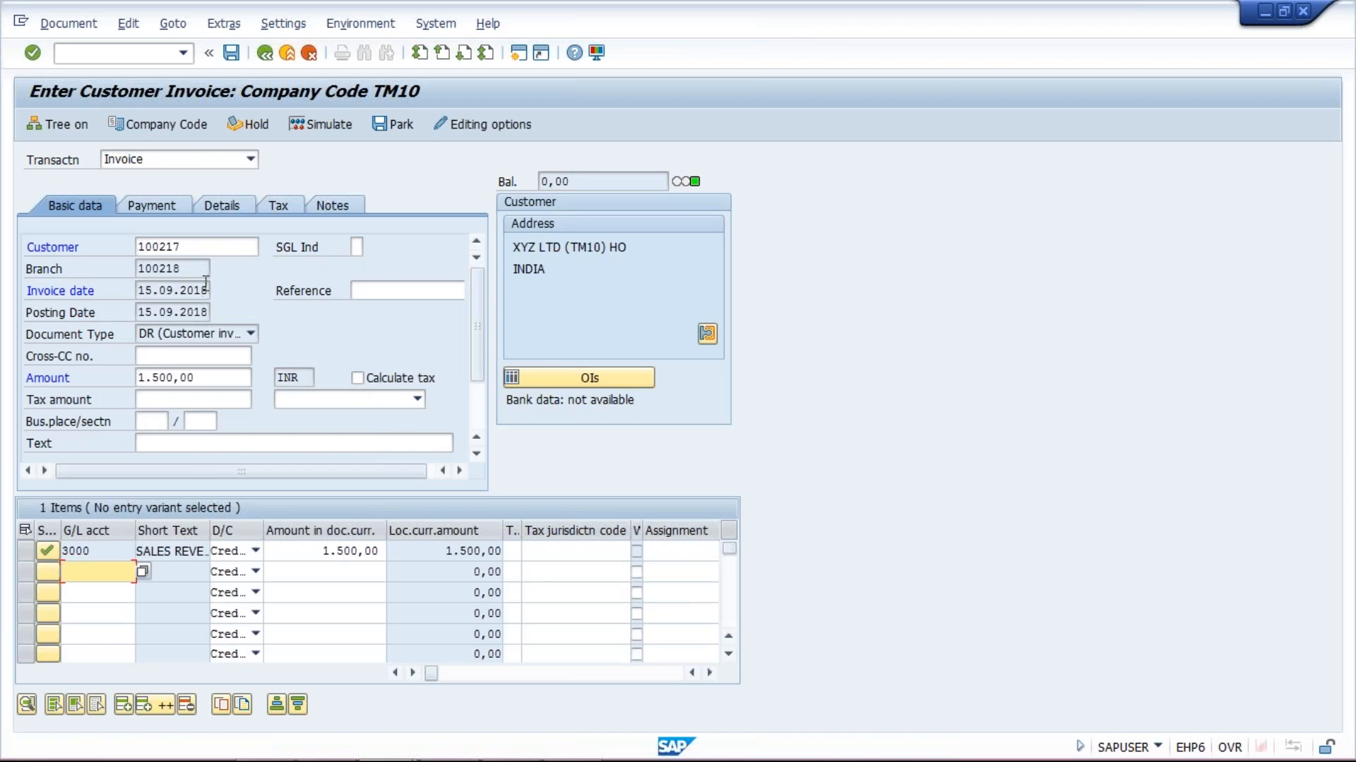
Check head office customer 100217 and branch 100218 in the header, then simulate the posting
{"action": "left_click", "coordinate": [200, 245]}
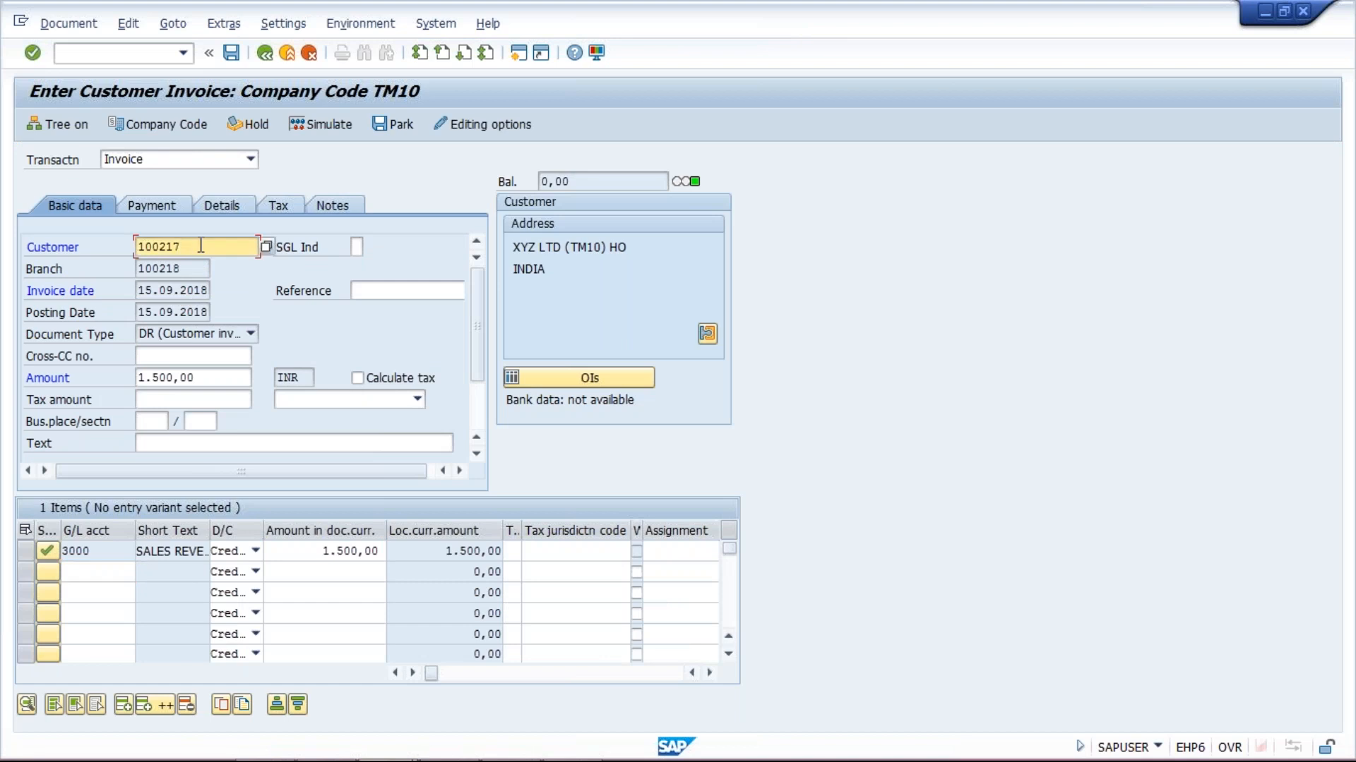
{"action": "left_click_drag", "start_coordinate": [201, 245], "coordinate": [84, 250]}
{"action": "left_click", "coordinate": [191, 269]}
{"action": "left_click_drag", "start_coordinate": [191, 269], "coordinate": [106, 269]}
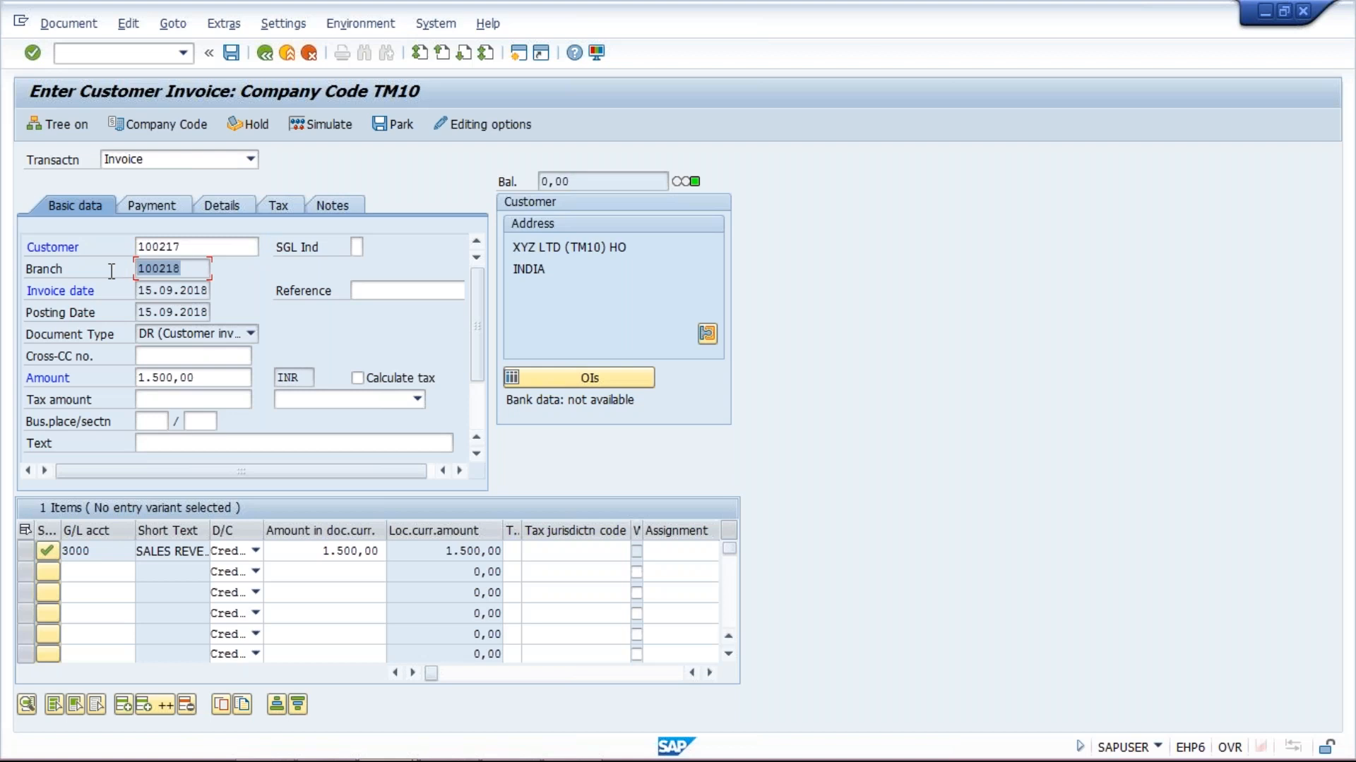
{"action": "left_click_drag", "start_coordinate": [195, 248], "coordinate": [115, 242]}
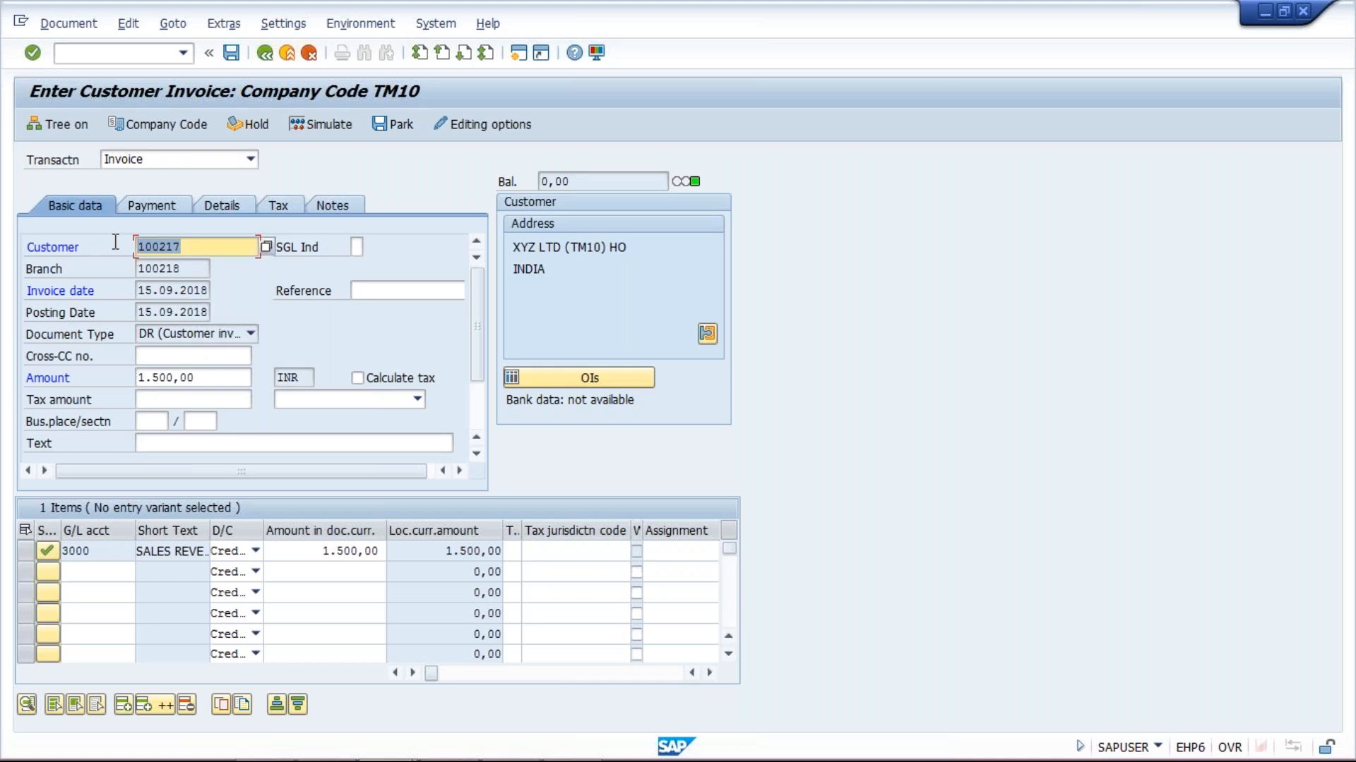
{"action": "left_click_drag", "start_coordinate": [207, 269], "coordinate": [111, 274]}
{"action": "left_click", "coordinate": [189, 269]}
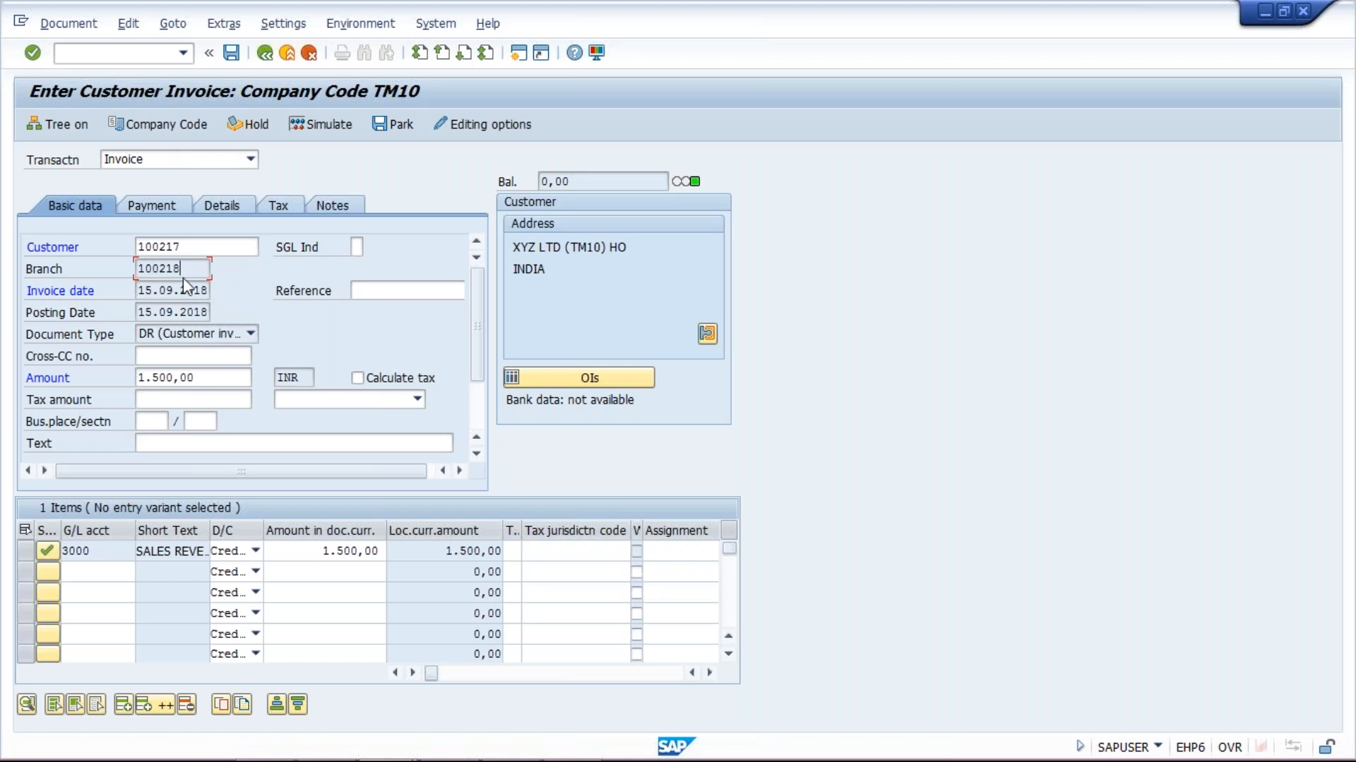
{"action": "left_click_drag", "start_coordinate": [196, 246], "coordinate": [124, 249]}
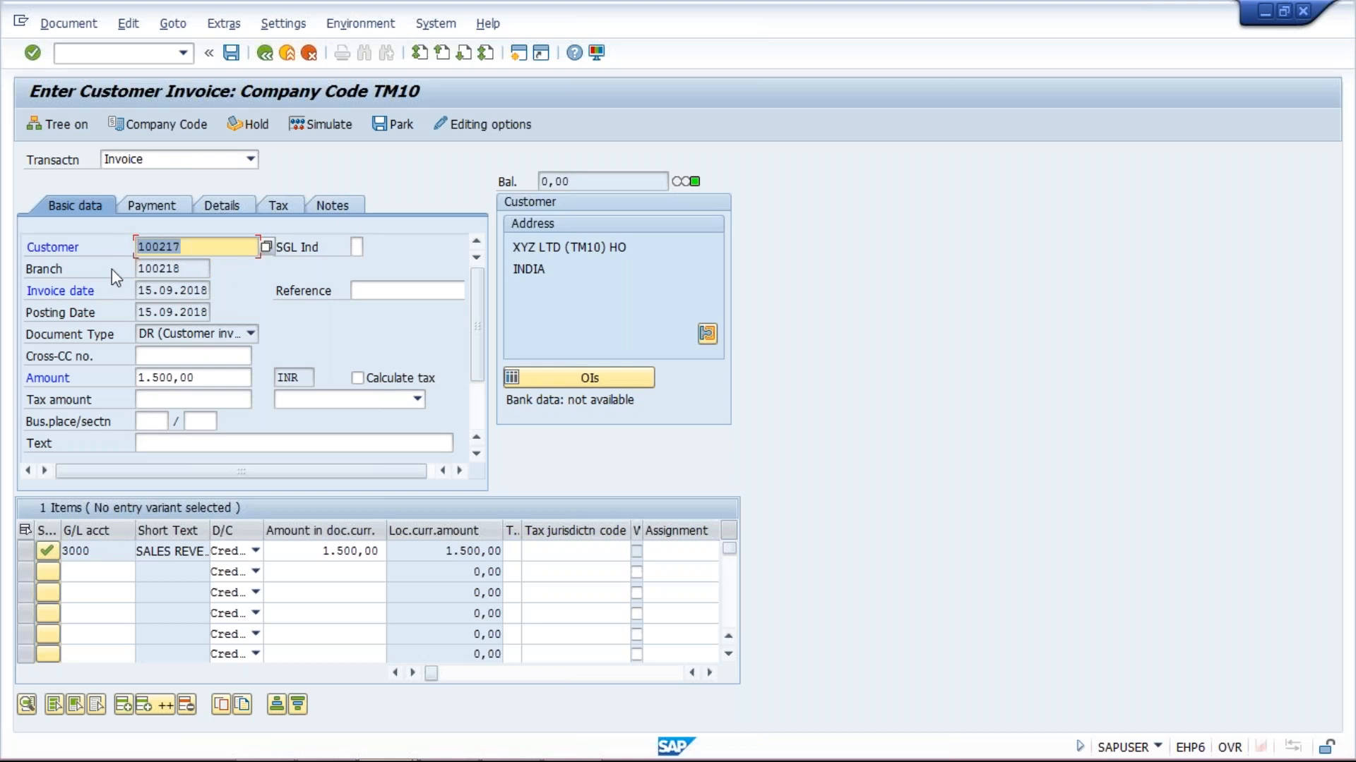
{"action": "left_click", "coordinate": [226, 247]}
{"action": "left_click_drag", "start_coordinate": [206, 247], "coordinate": [90, 249]}
{"action": "left_click_drag", "start_coordinate": [193, 251], "coordinate": [96, 252]}
{"action": "left_click_drag", "start_coordinate": [201, 271], "coordinate": [95, 271]}
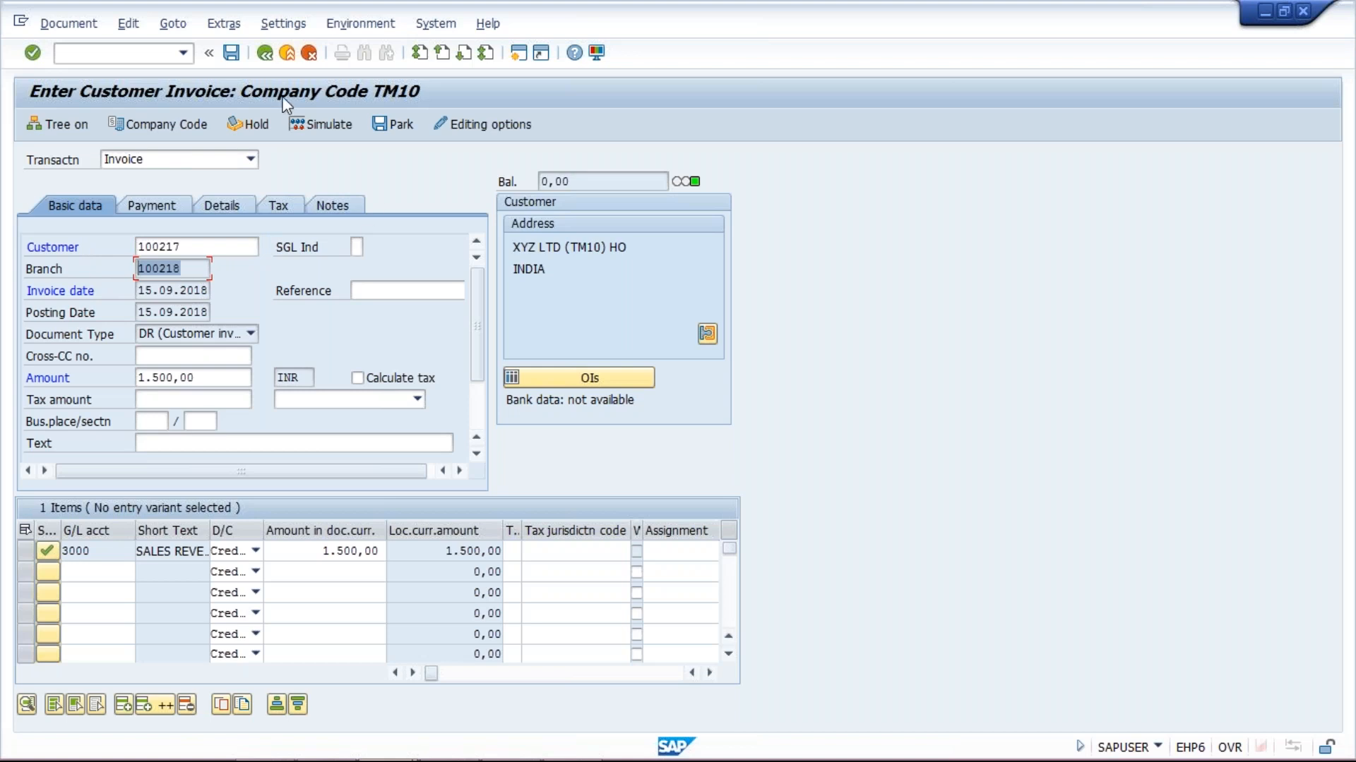
{"action": "left_click", "coordinate": [307, 129]}
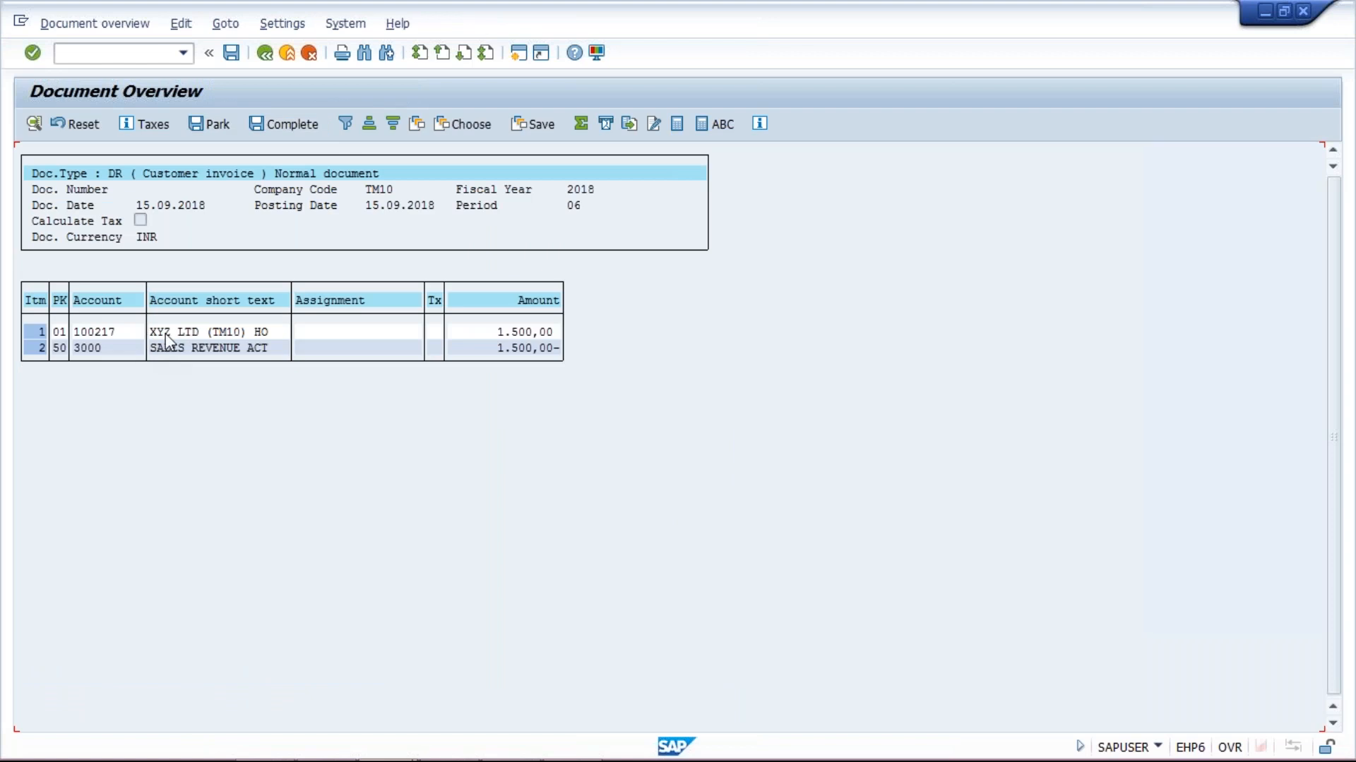
Review the sales revenue line and post the 1.500,00 invoice document
{"action": "left_click", "coordinate": [178, 348]}
{"action": "left_click", "coordinate": [188, 348]}
{"action": "left_click", "coordinate": [233, 57]}
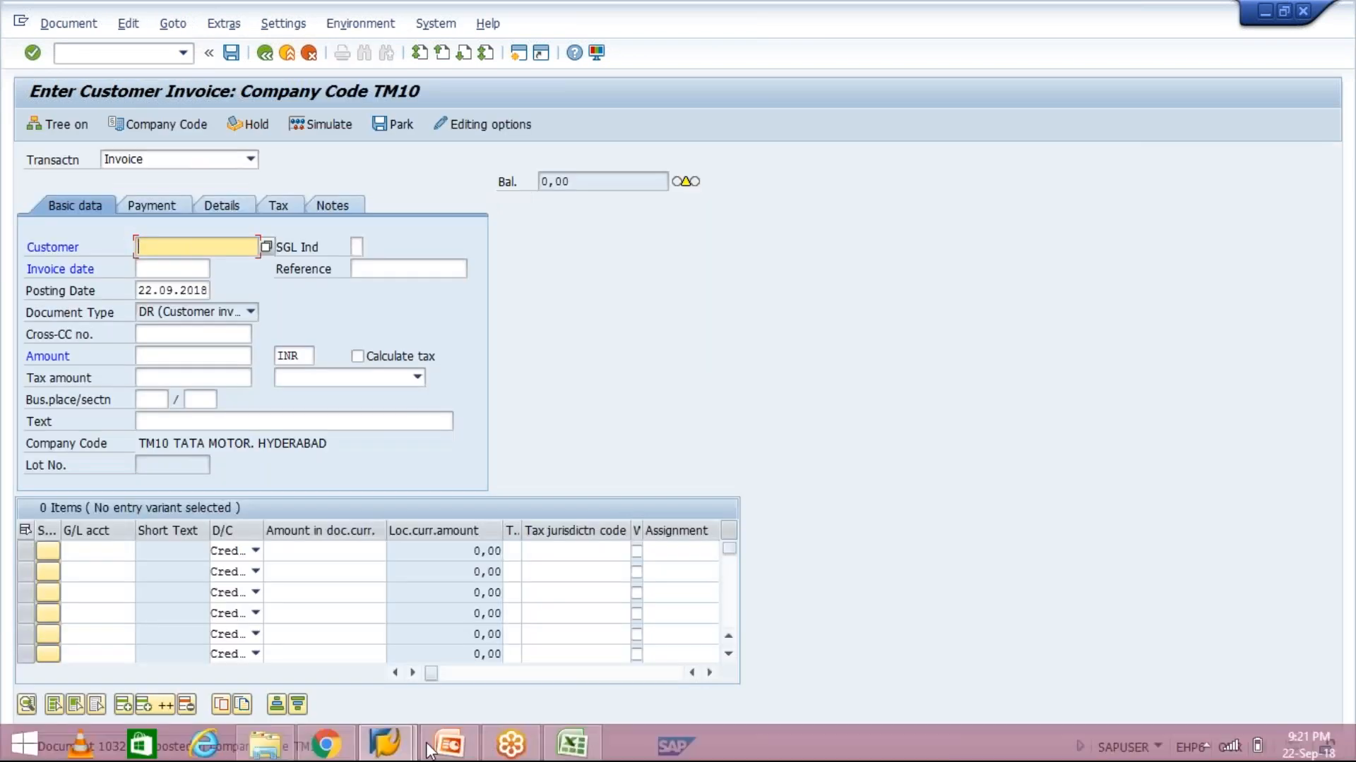
Open a second SAP session and launch transaction FBL5N
{"action": "left_click", "coordinate": [513, 56]}
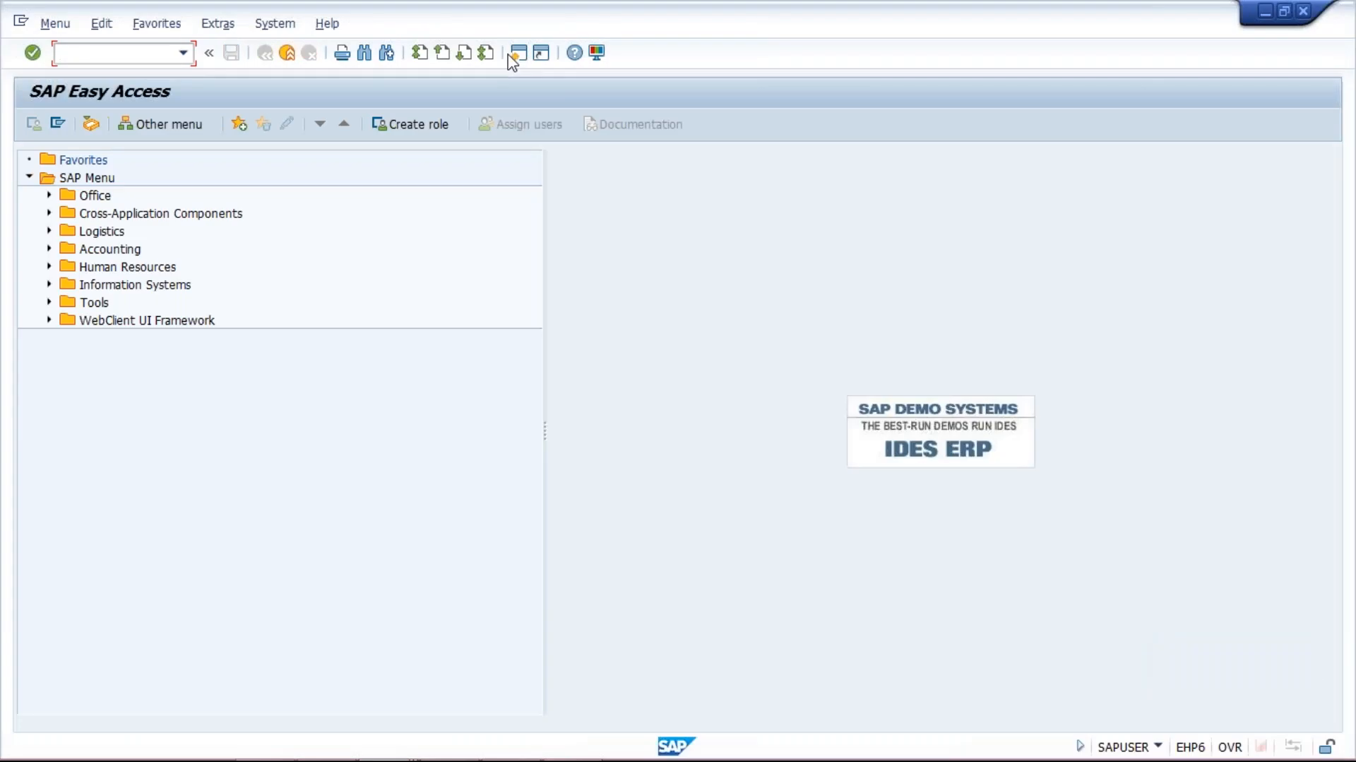
{"action": "type", "text": "FBL5N"}
{"action": "key", "text": "Return"}
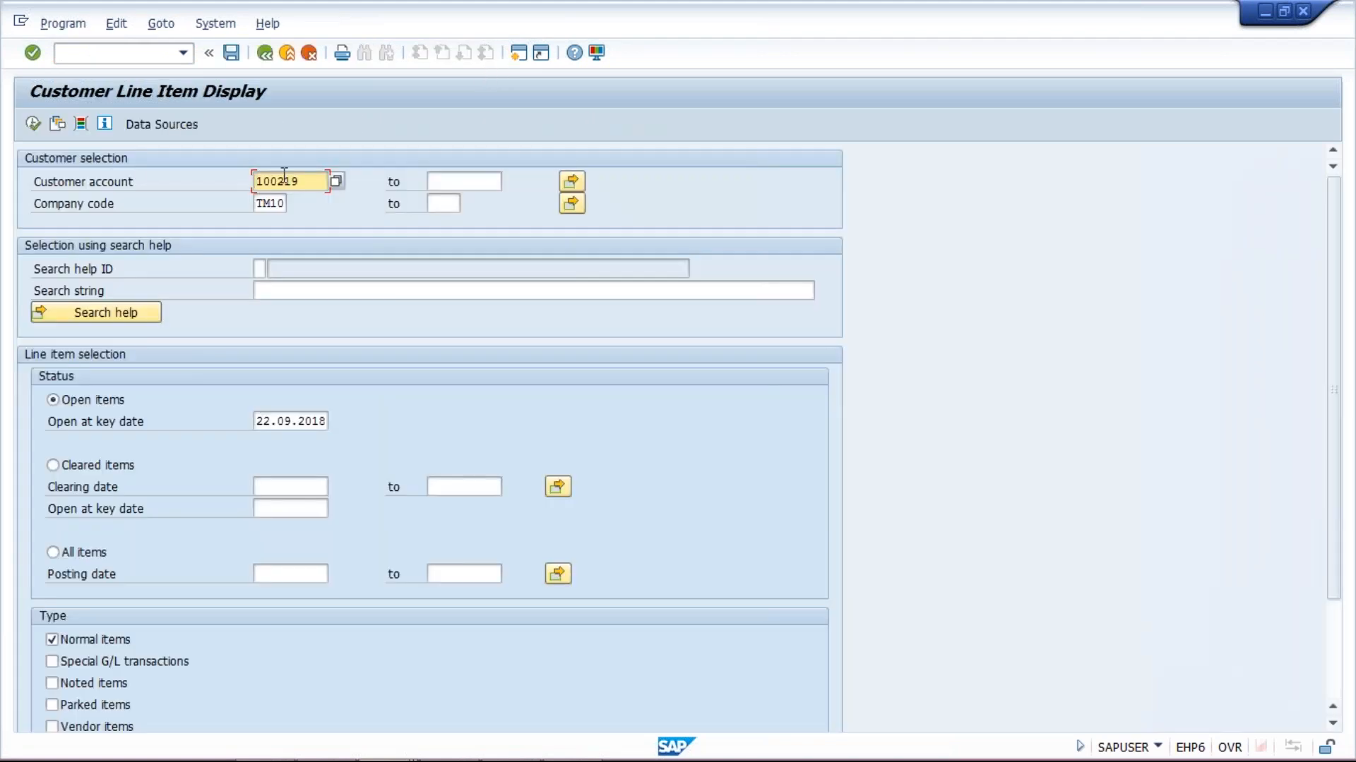
List all line items for head office 100217, showing 1,500 INR invoice 1032, then go back
{"action": "left_click", "coordinate": [315, 181]}
{"action": "key", "text": "BackSpace"}
{"action": "type", "text": "7"}
{"action": "left_click", "coordinate": [106, 554]}
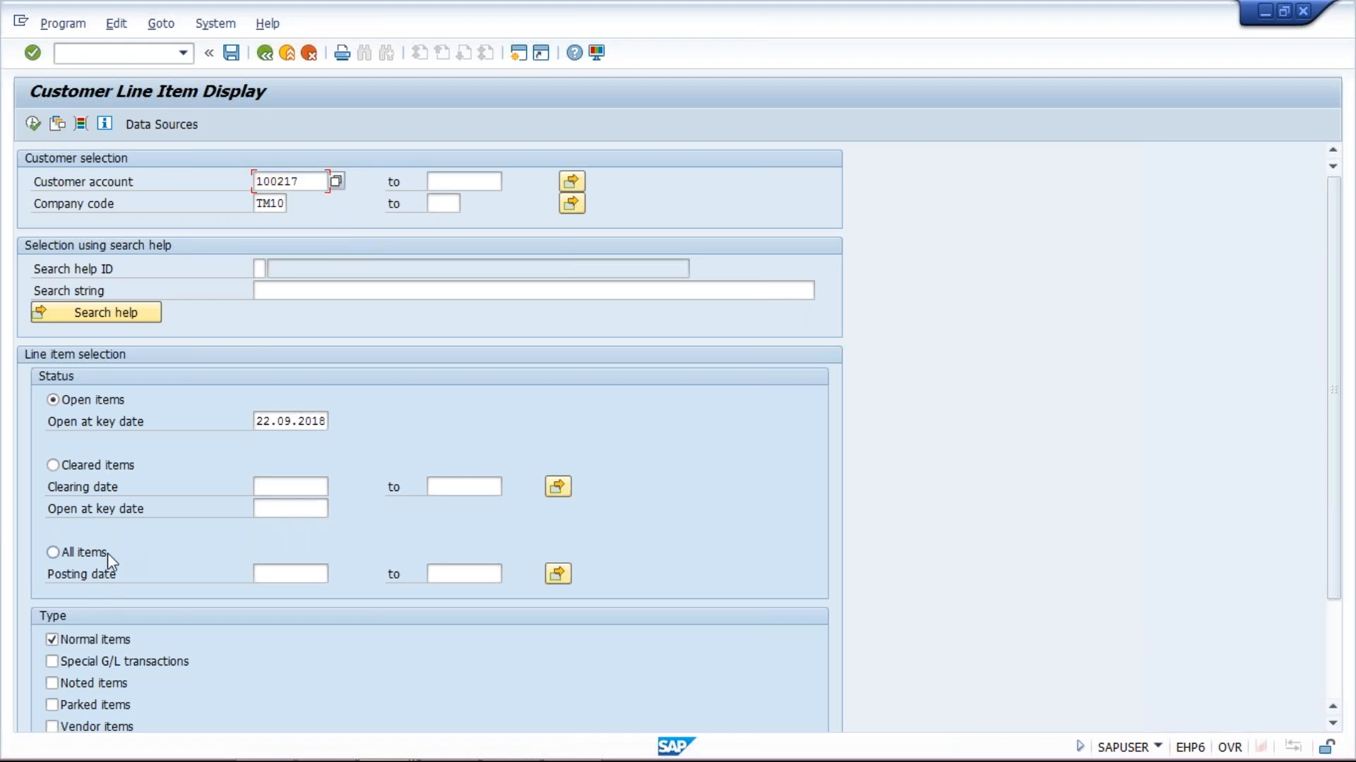
{"action": "left_click", "coordinate": [32, 124]}
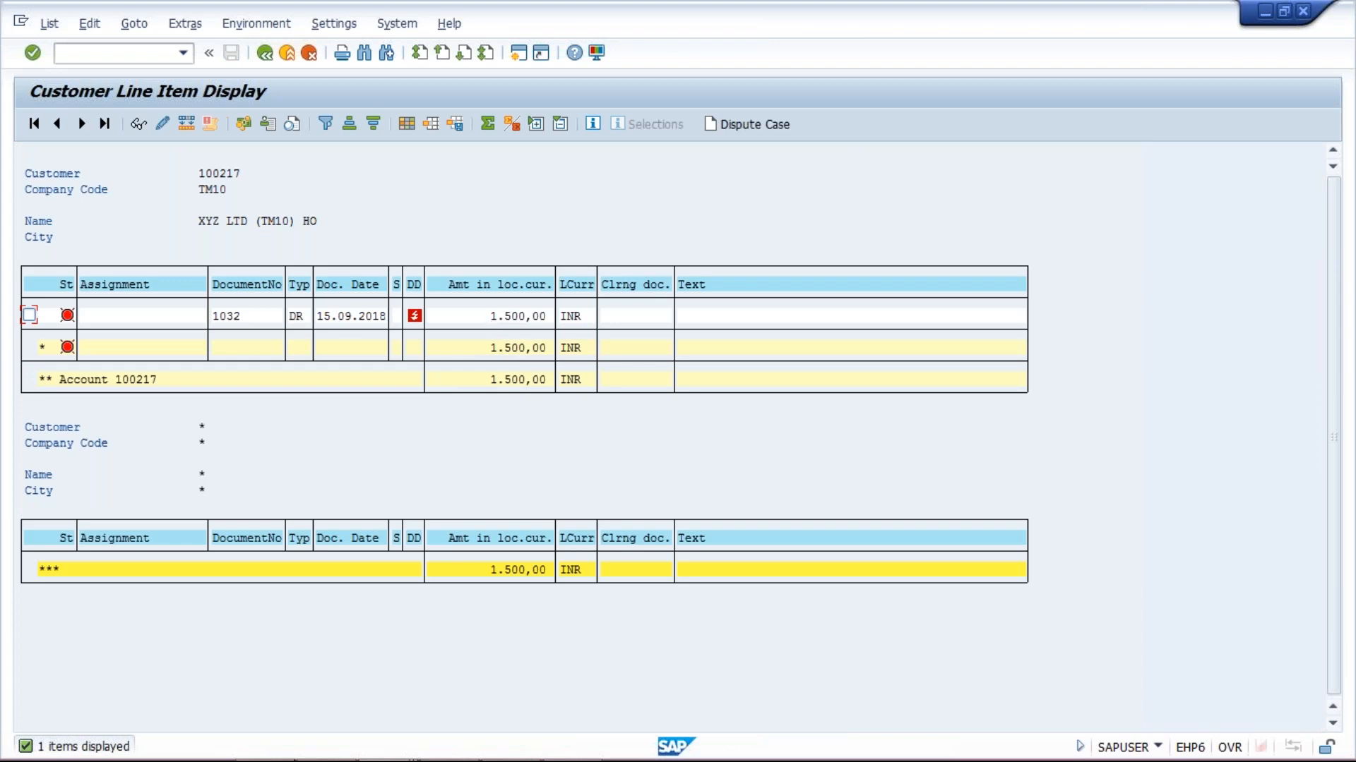
{"action": "left_click", "coordinate": [266, 57]}
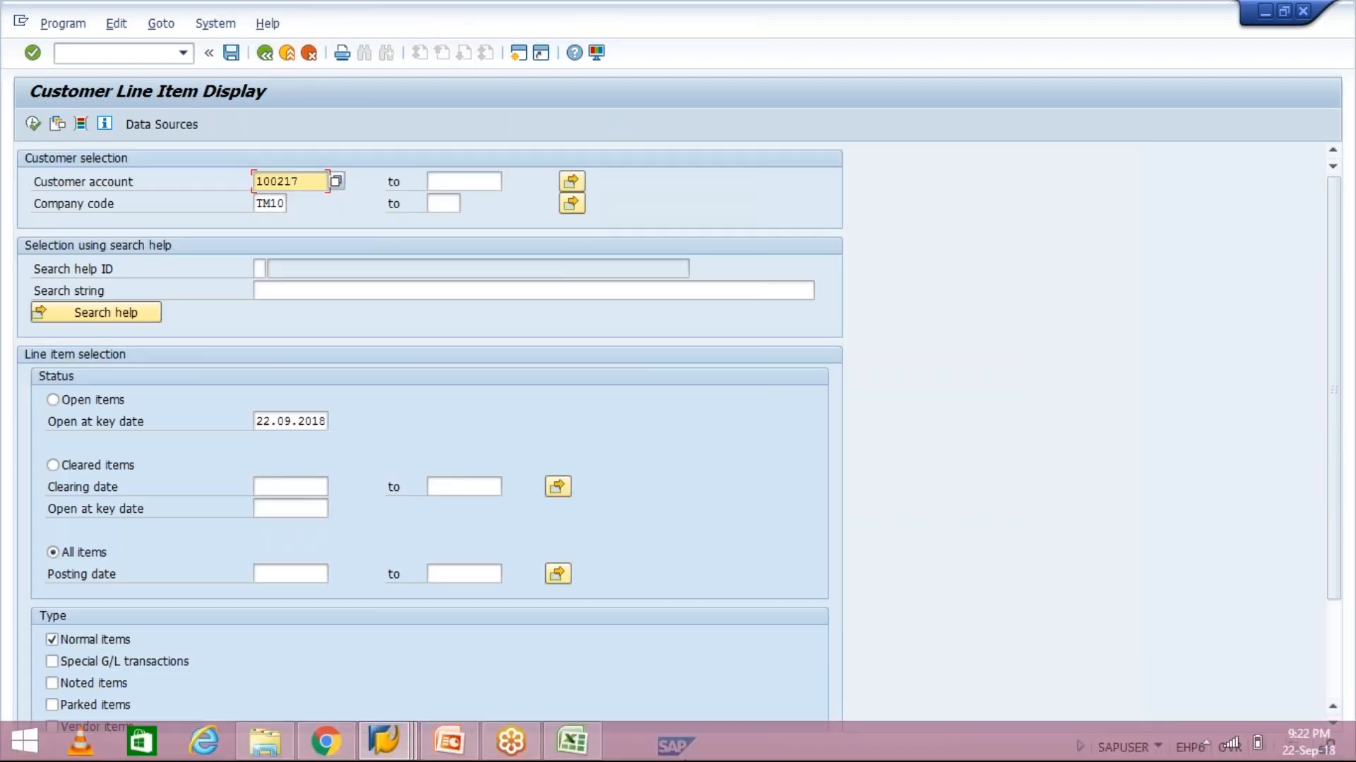
Run the line item report for branch 100218, raising the Branch/Head Office notice
{"action": "type", "text": "218"}
{"action": "key", "text": "BackSpace"}
{"action": "key", "text": "BackSpace"}
{"action": "key", "text": "BackSpace"}
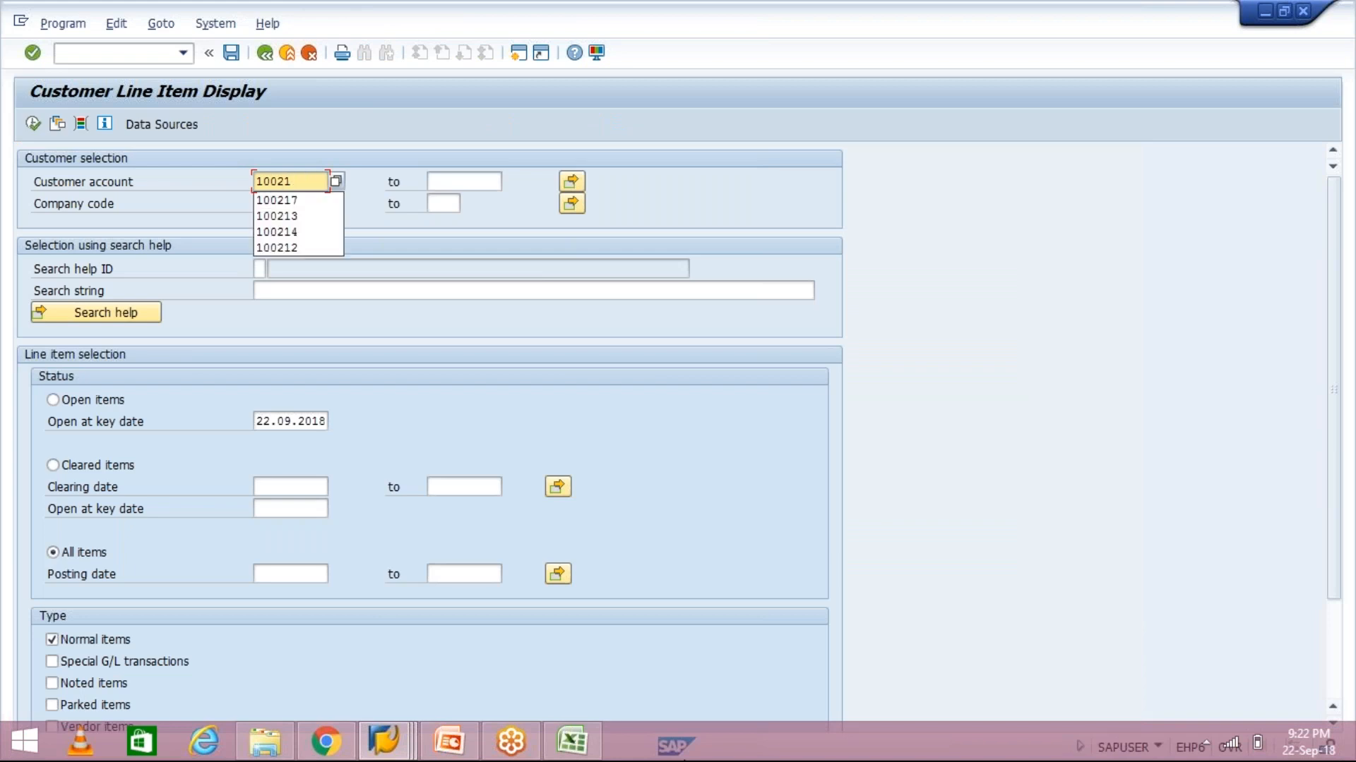
{"action": "type", "text": "8"}
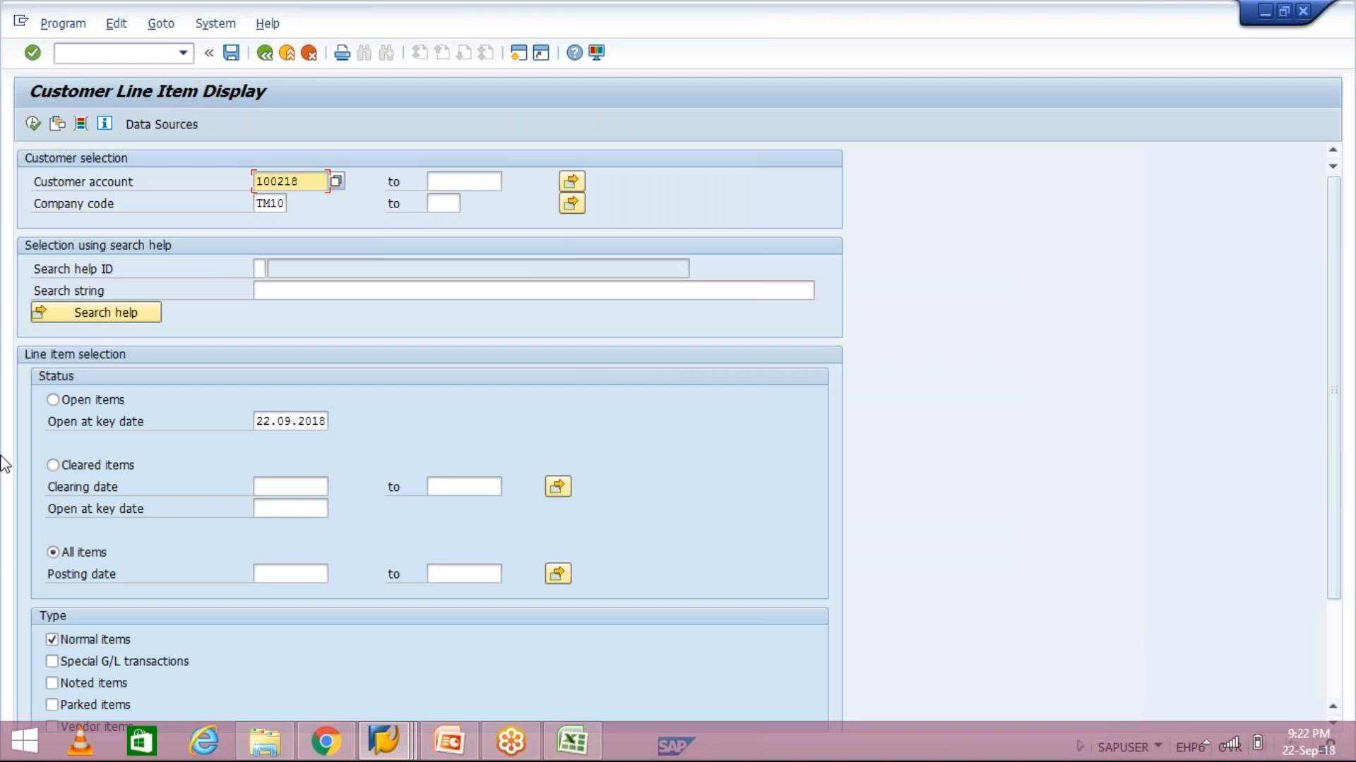
{"action": "left_click", "coordinate": [33, 125]}
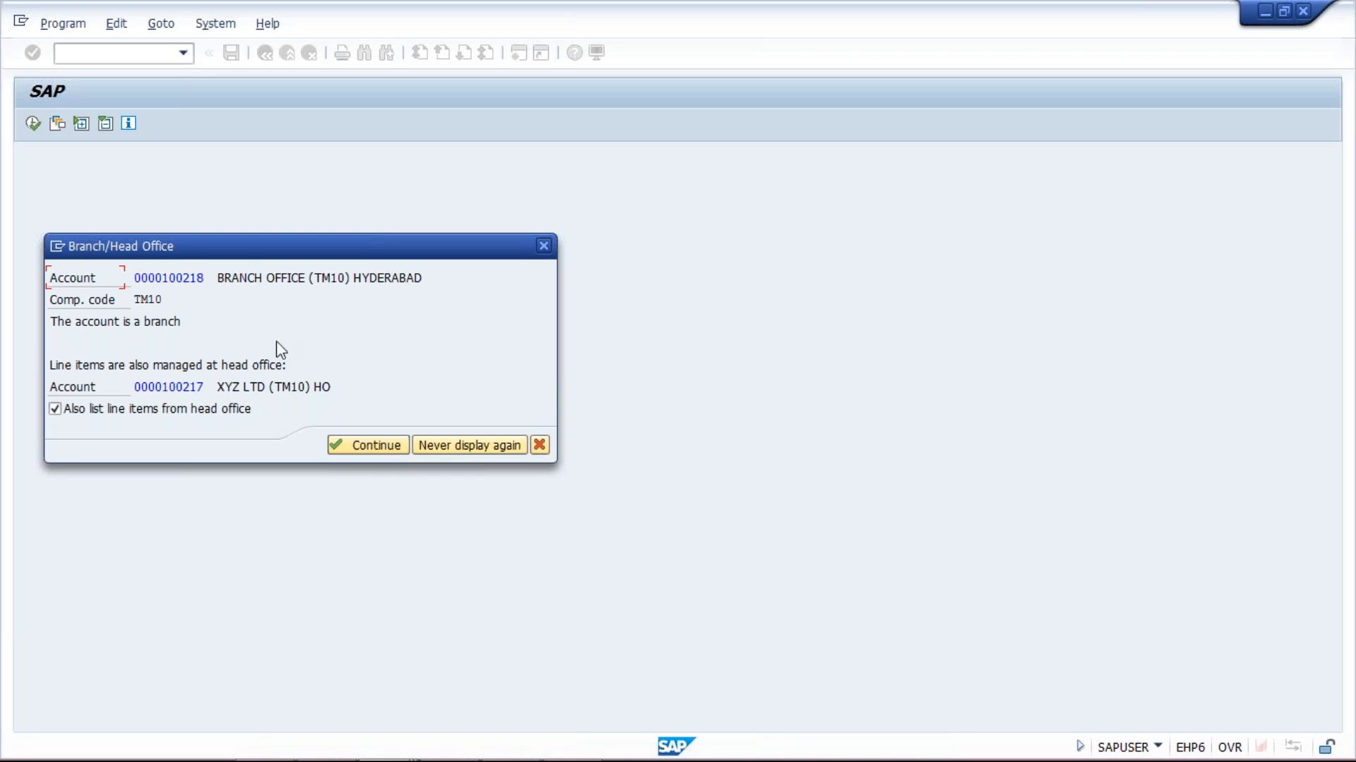
Confirm branch 100218 lists invoice 1032 for 1,500 INR, then return to the invoice entry window
{"action": "key", "text": "Return"}
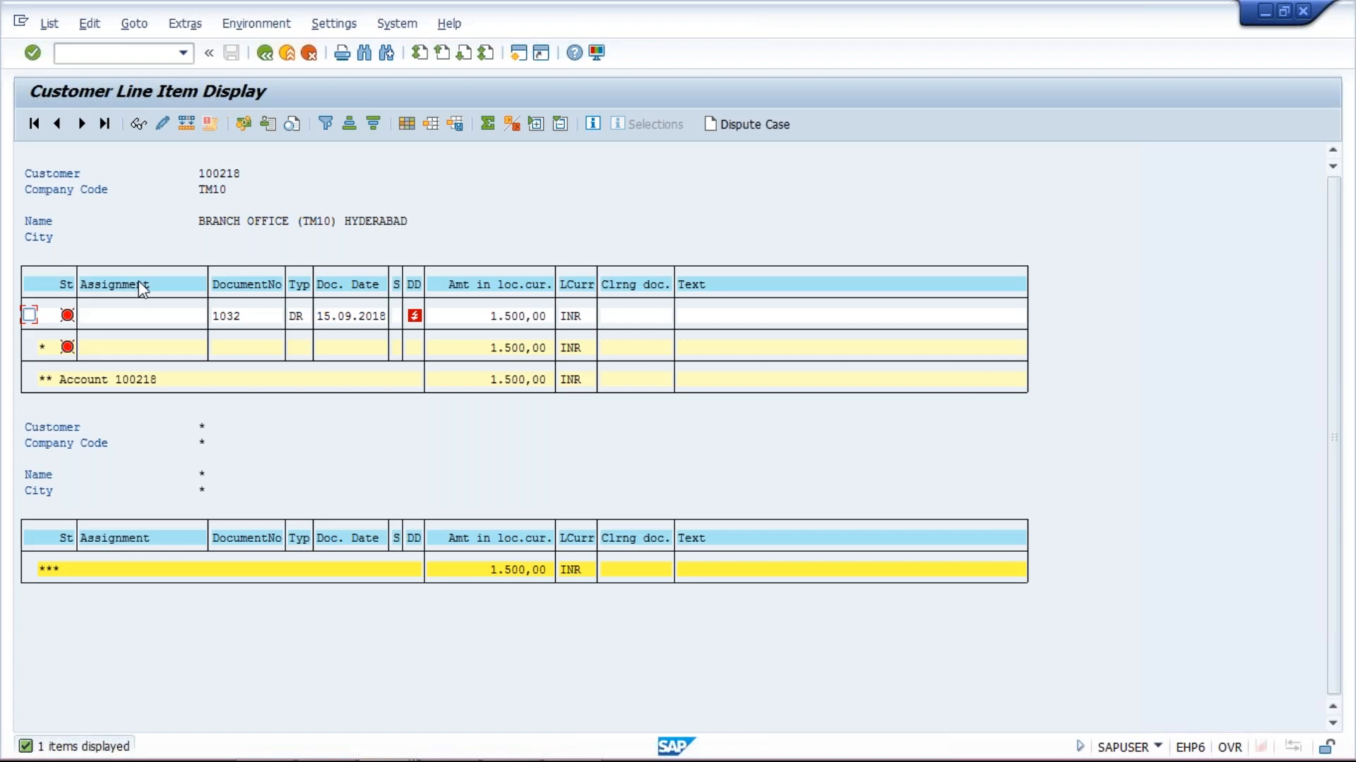
{"action": "left_click", "coordinate": [271, 54]}
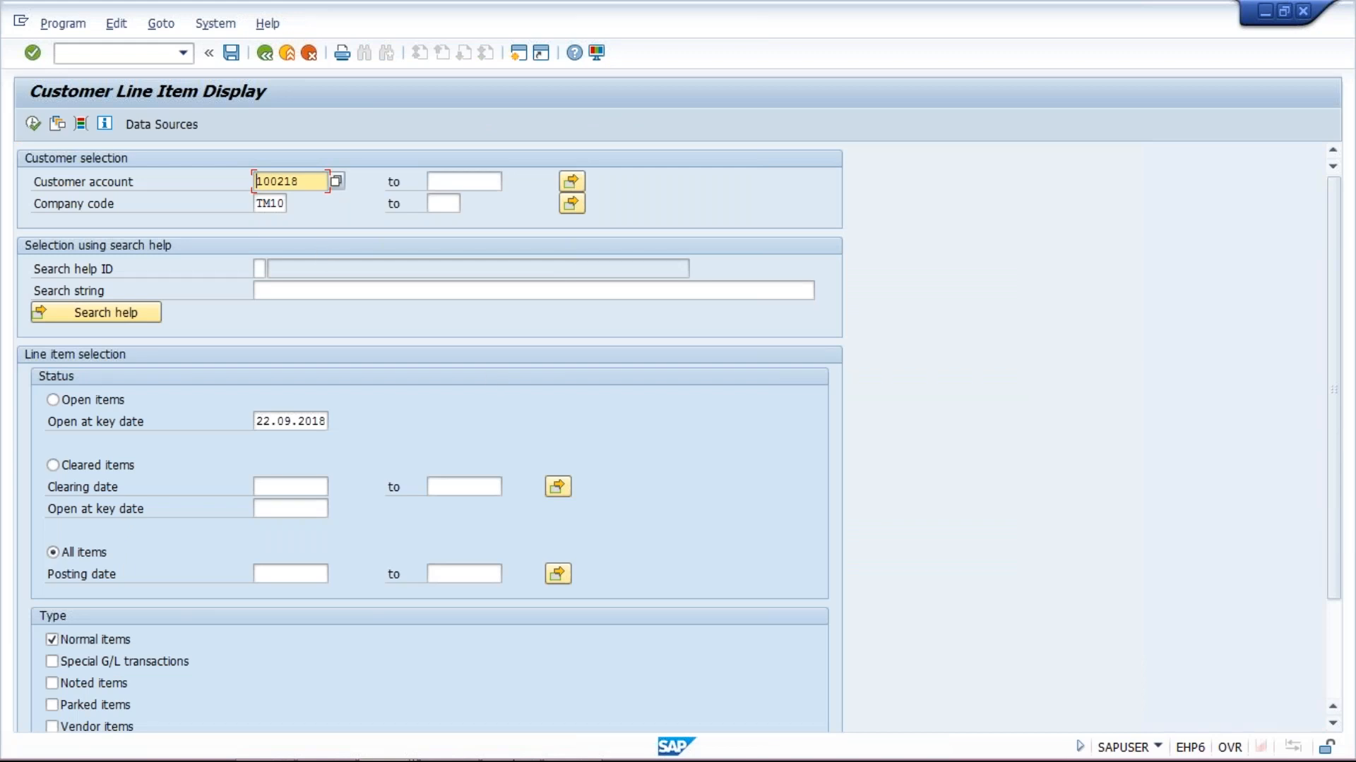
{"action": "left_click", "coordinate": [392, 731]}
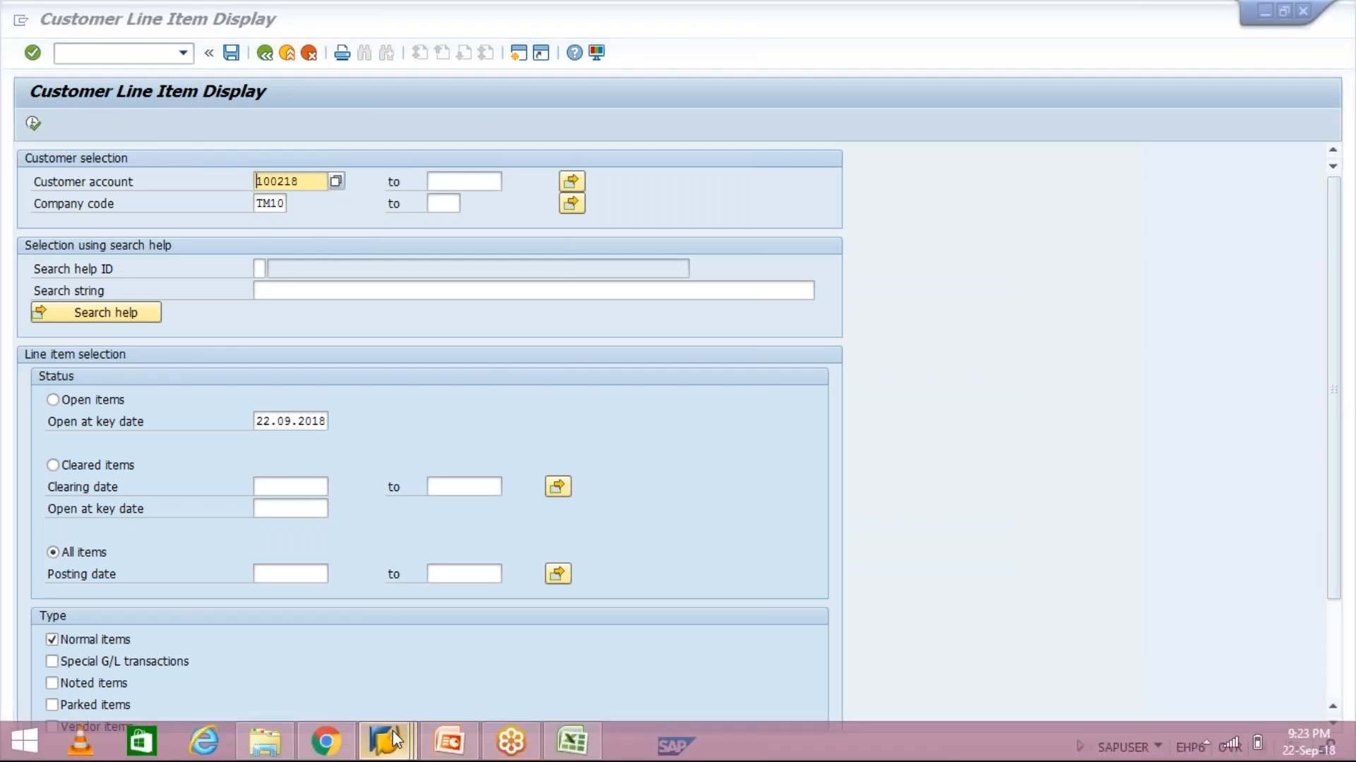
{"action": "left_click", "coordinate": [488, 659]}
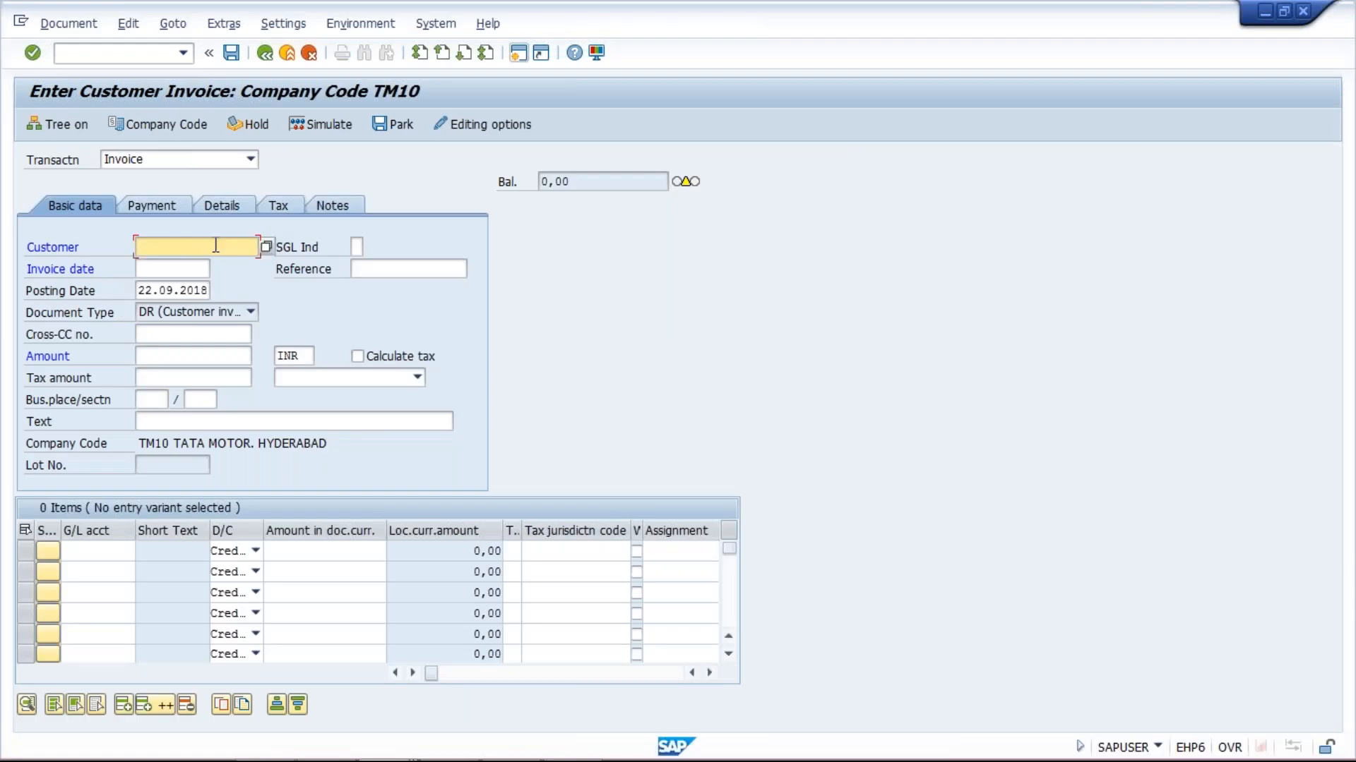
Enter customer 100219 with invoice date and posting date 16.09.2018
{"action": "type", "text": "10"}
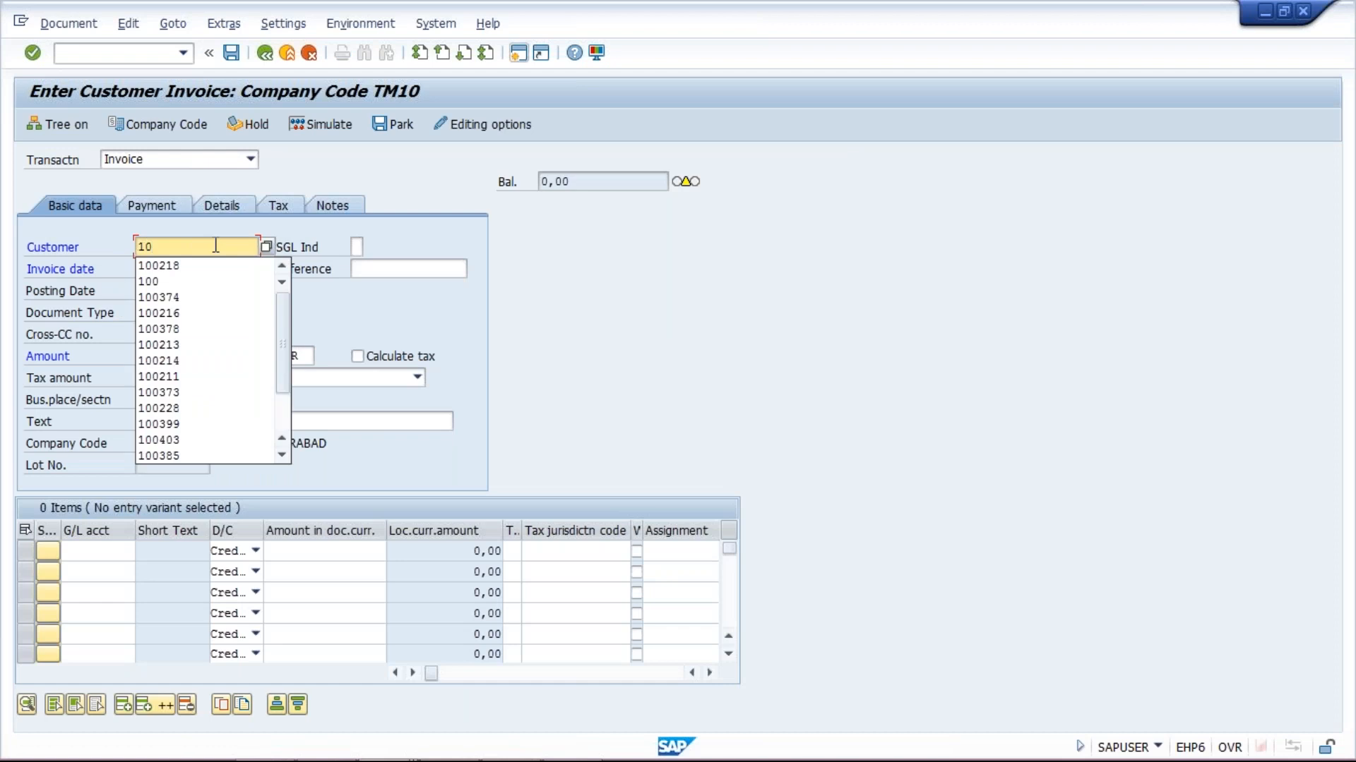
{"action": "type", "text": "0219"}
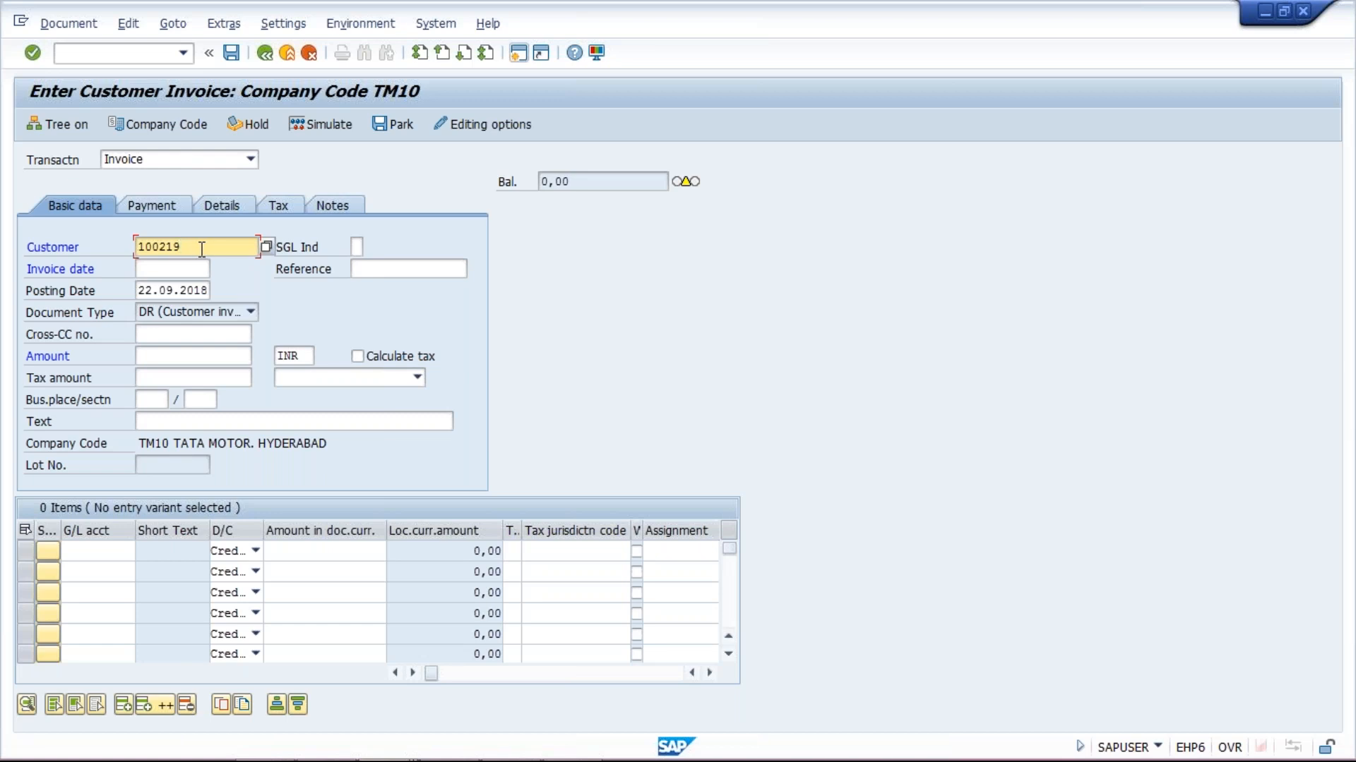
{"action": "left_click", "coordinate": [195, 269]}
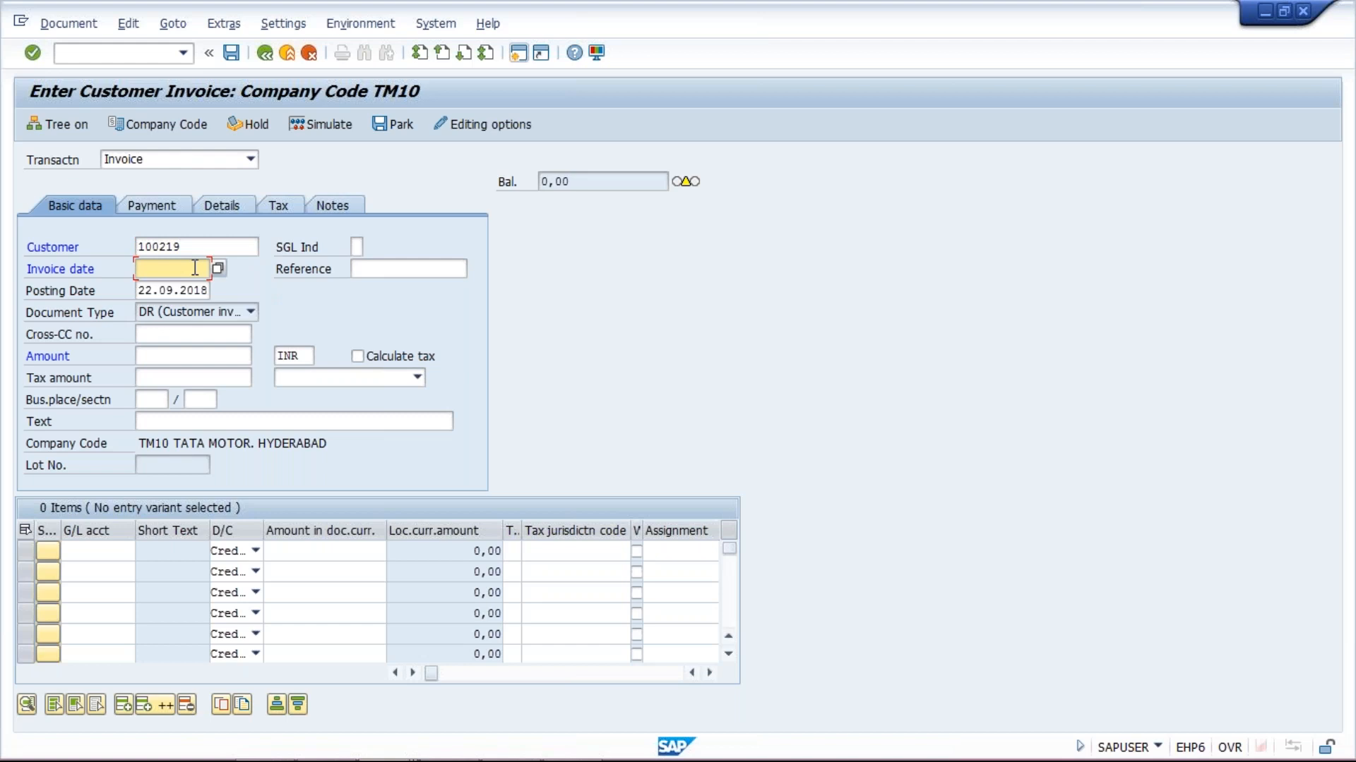
{"action": "type", "text": "16.09.2018"}
{"action": "key", "text": "Tab"}
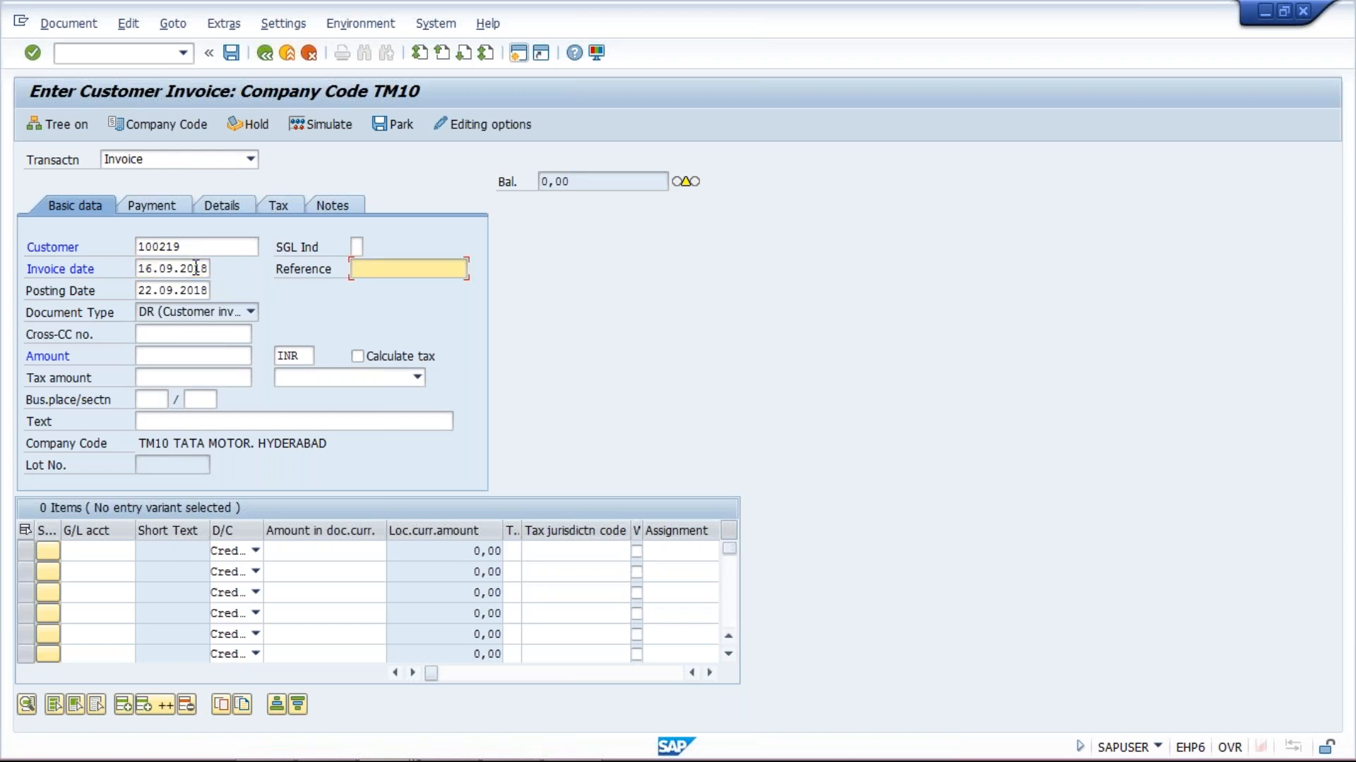
{"action": "key", "text": "Tab"}
{"action": "key", "text": "ctrl+a"}
{"action": "type", "text": "16.09.2018"}
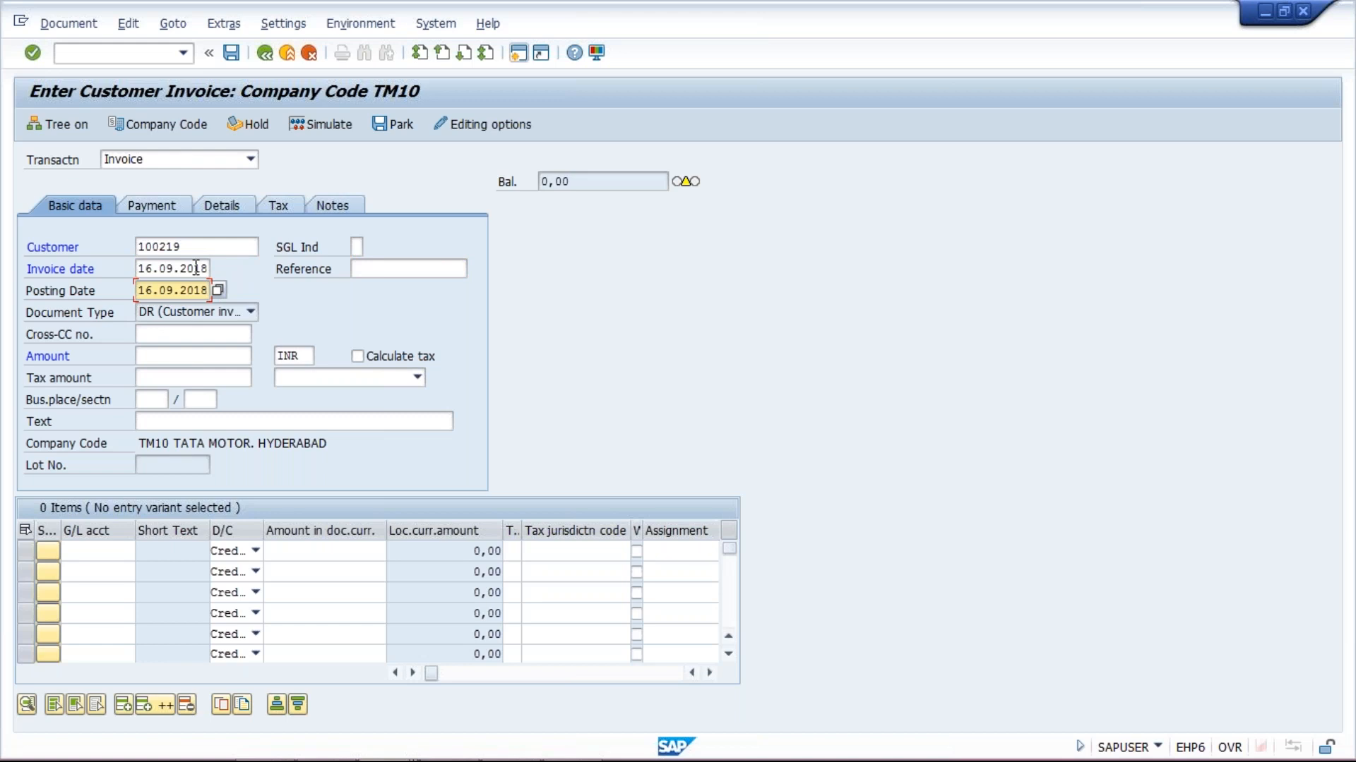
Enter invoice amount 1000 and a G/L 3000 line of 1000, then validate
{"action": "left_click", "coordinate": [139, 357]}
{"action": "type", "text": "1000"}
{"action": "left_click", "coordinate": [93, 550]}
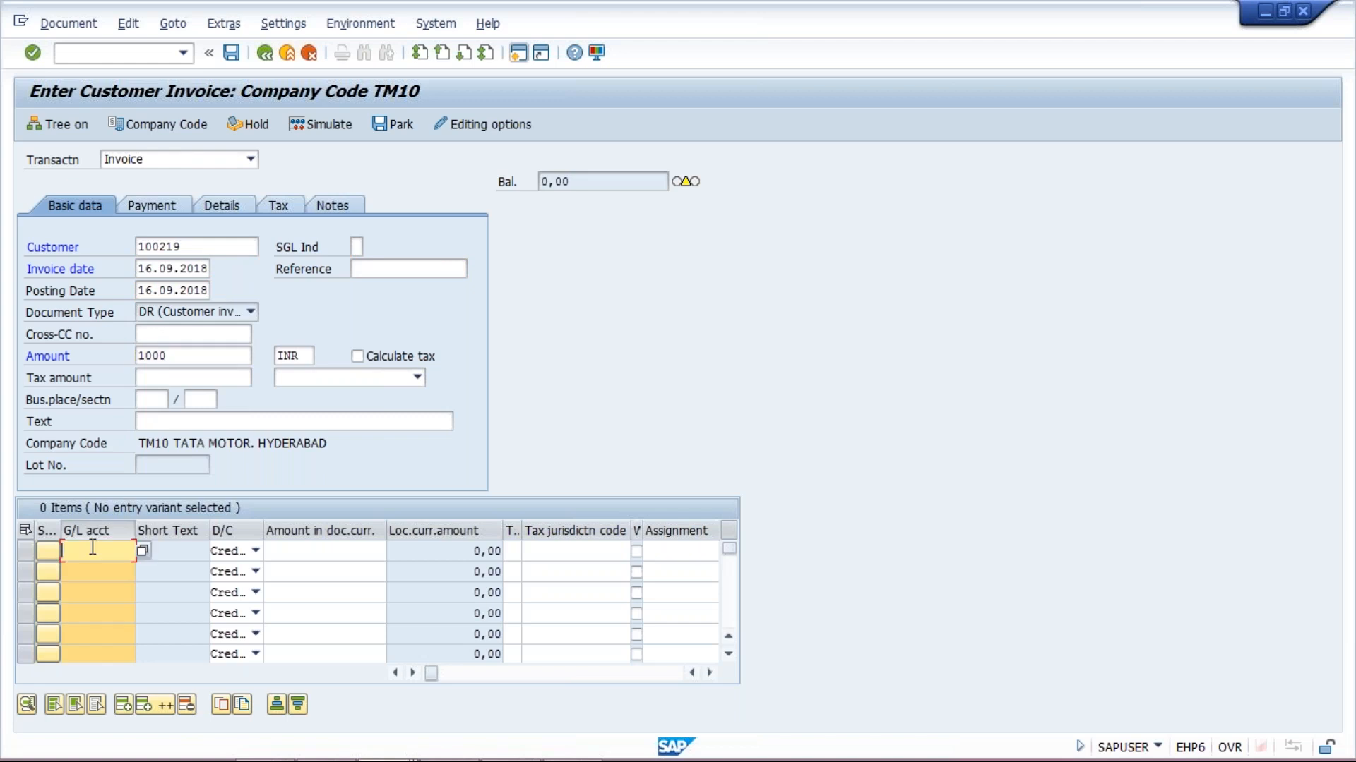
{"action": "type", "text": "1"}
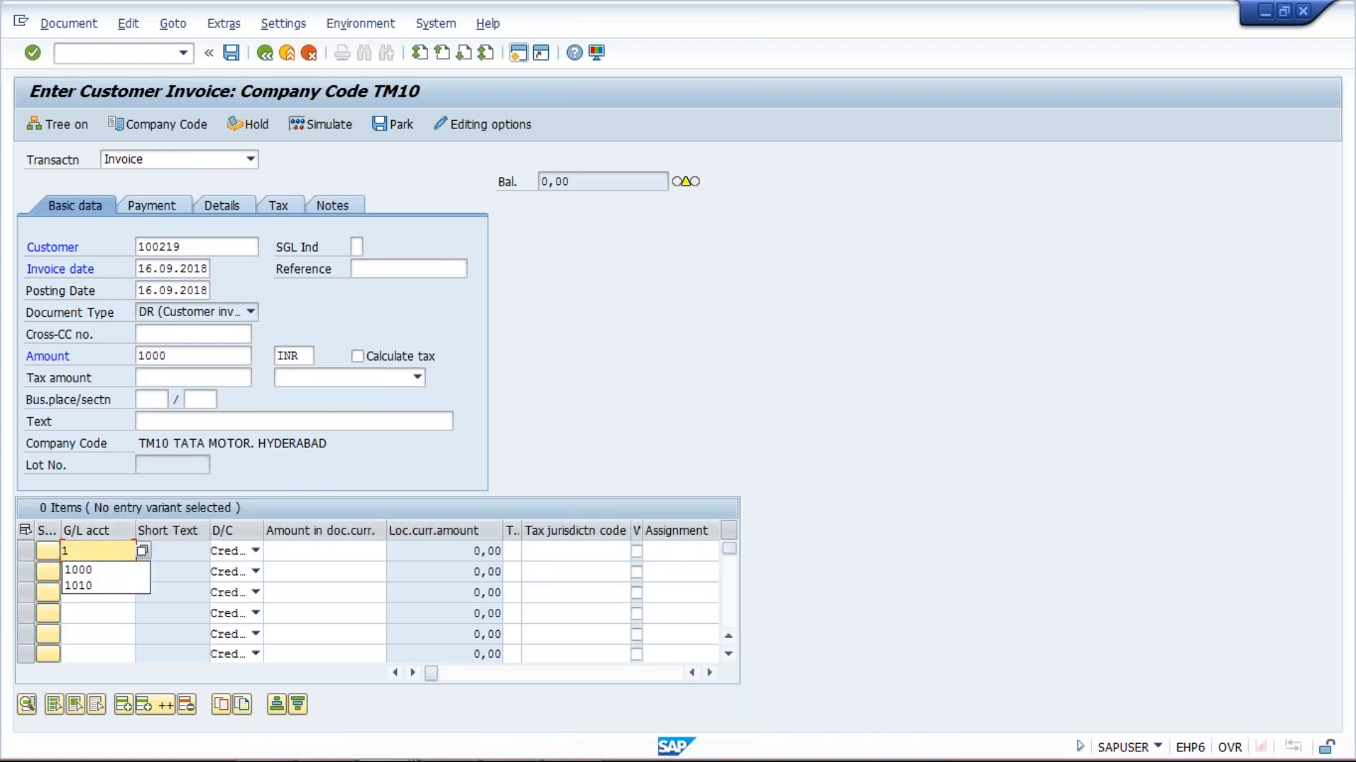
{"action": "key", "text": "BackSpace"}
{"action": "type", "text": "3000"}
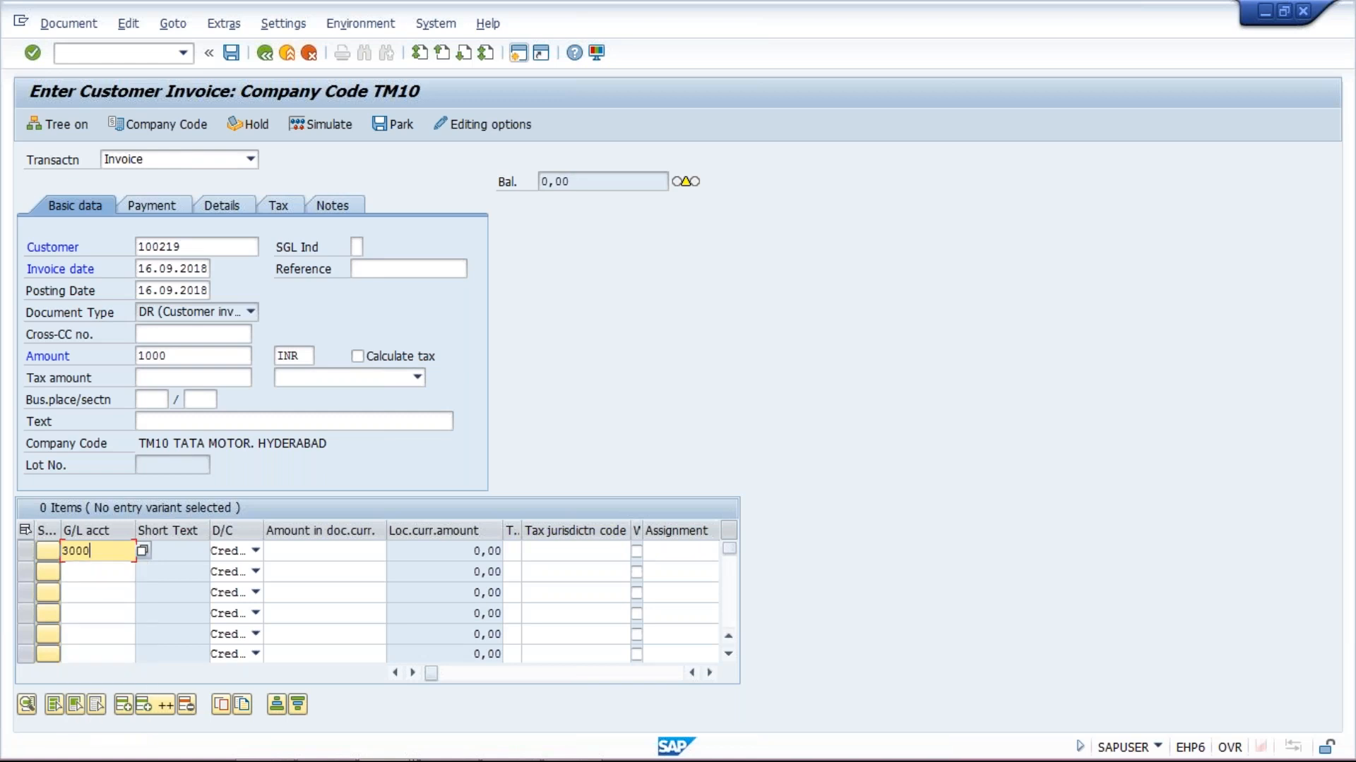
{"action": "key", "text": "Tab"}
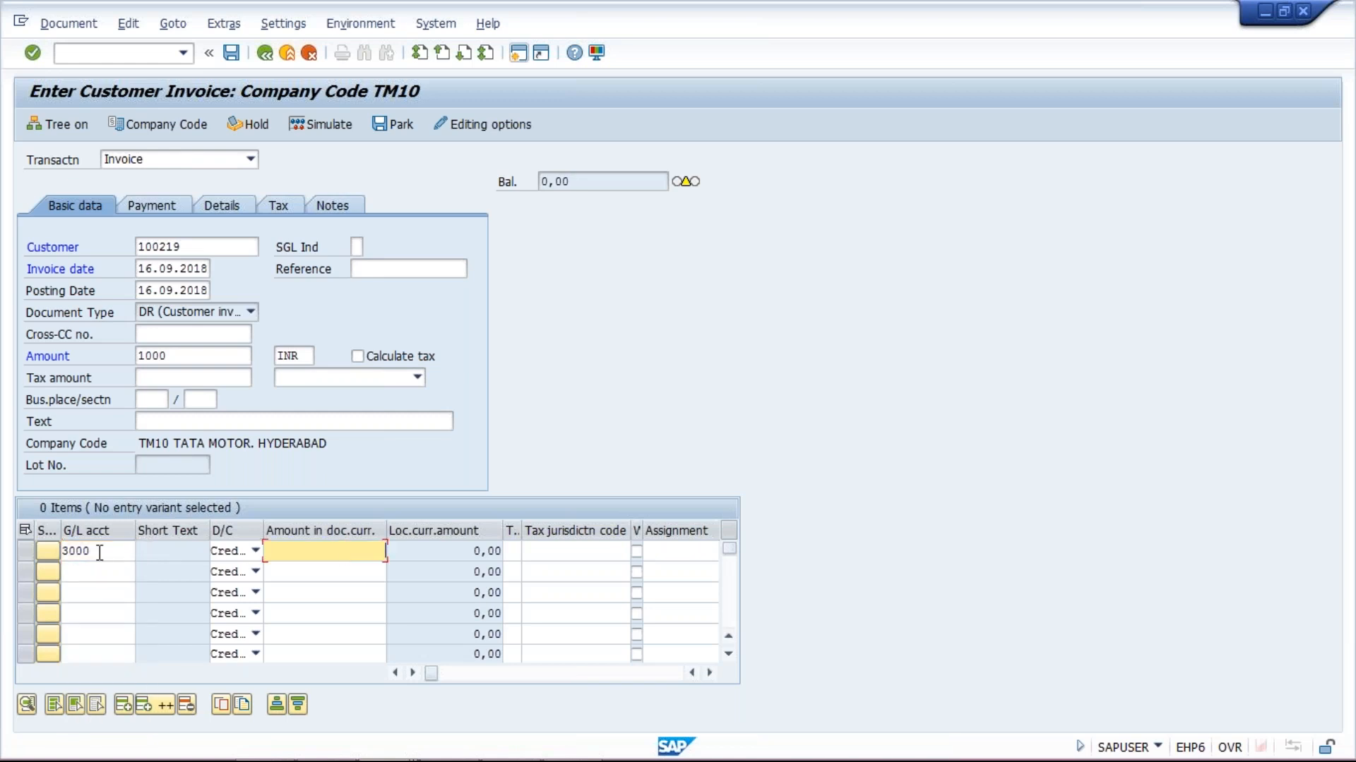
{"action": "type", "text": "1000"}
{"action": "key", "text": "Return"}
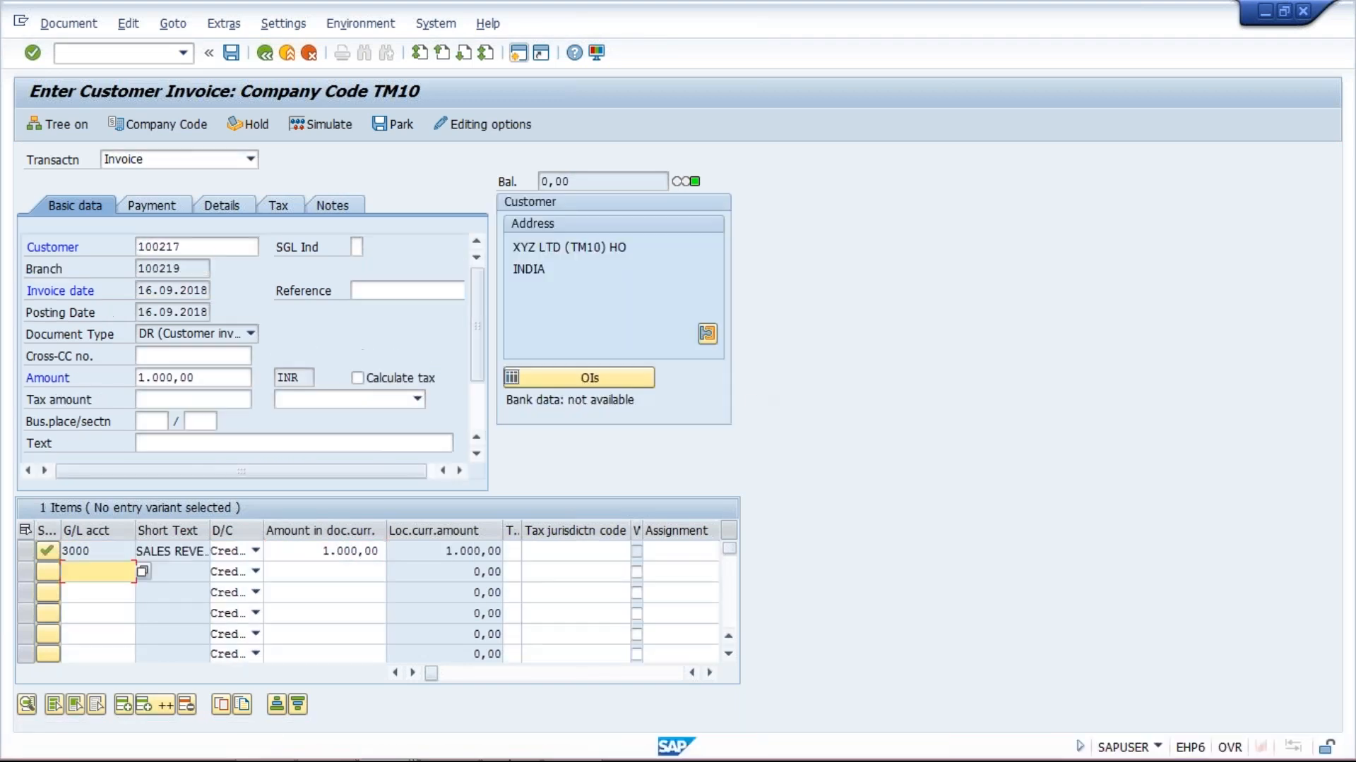
Simulate and post the 1,000 INR invoice as document 1033 in TM10
{"action": "left_click_drag", "start_coordinate": [212, 243], "coordinate": [107, 252]}
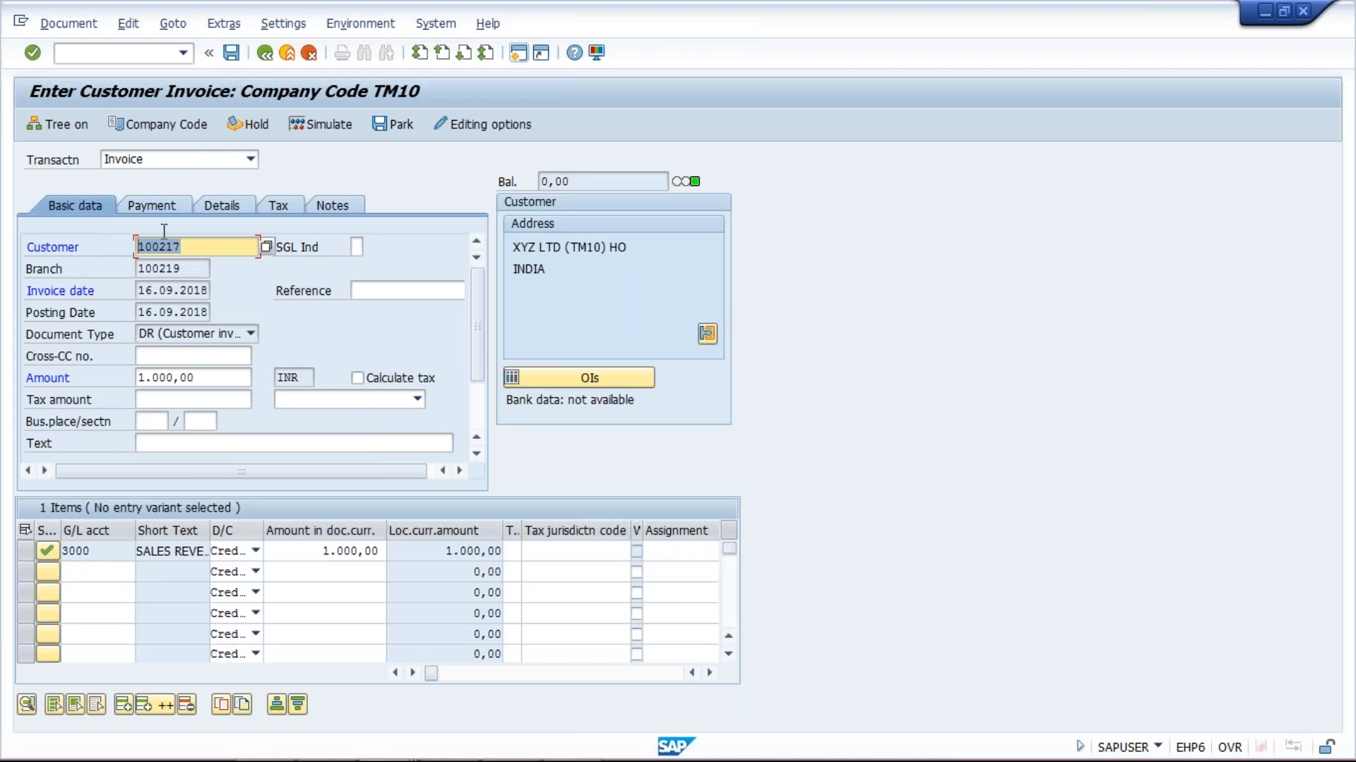
{"action": "left_click", "coordinate": [215, 247]}
{"action": "key", "text": "Tab"}
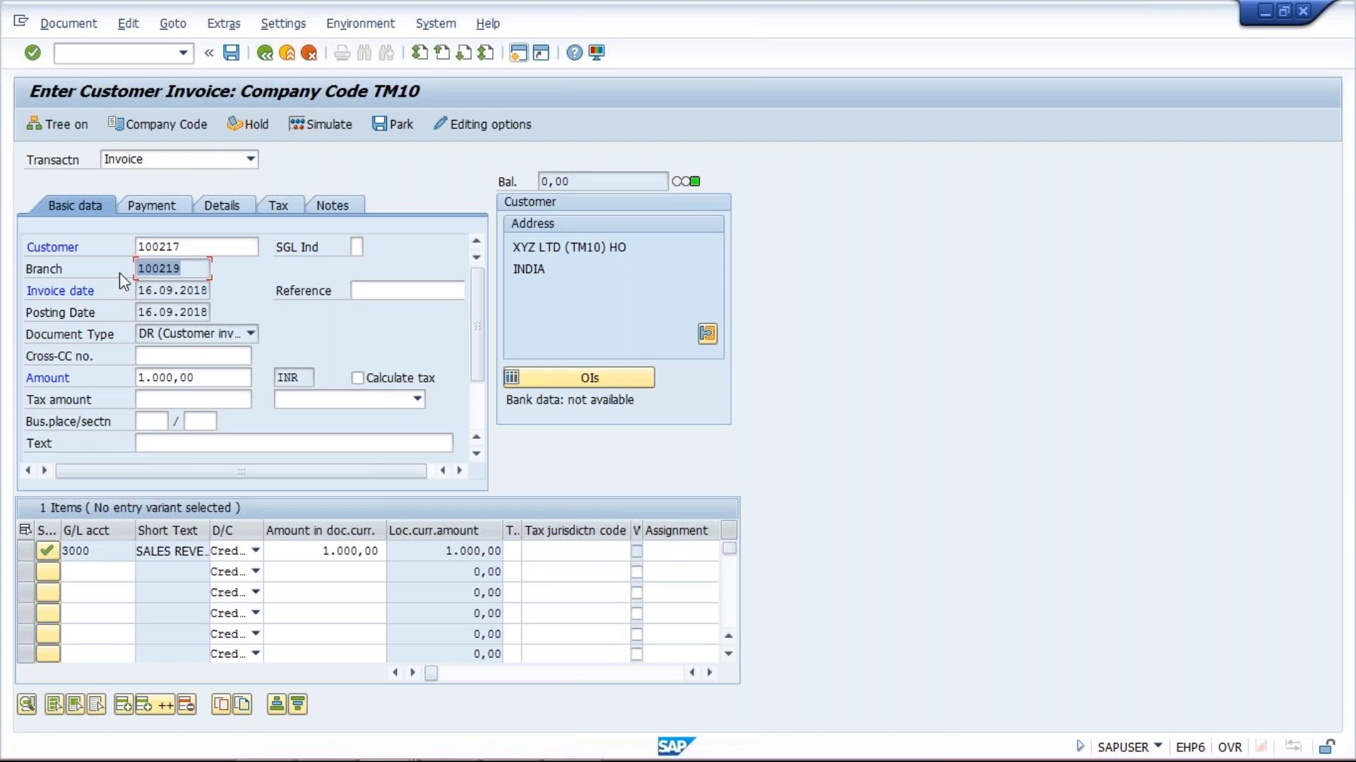
{"action": "left_click", "coordinate": [313, 128]}
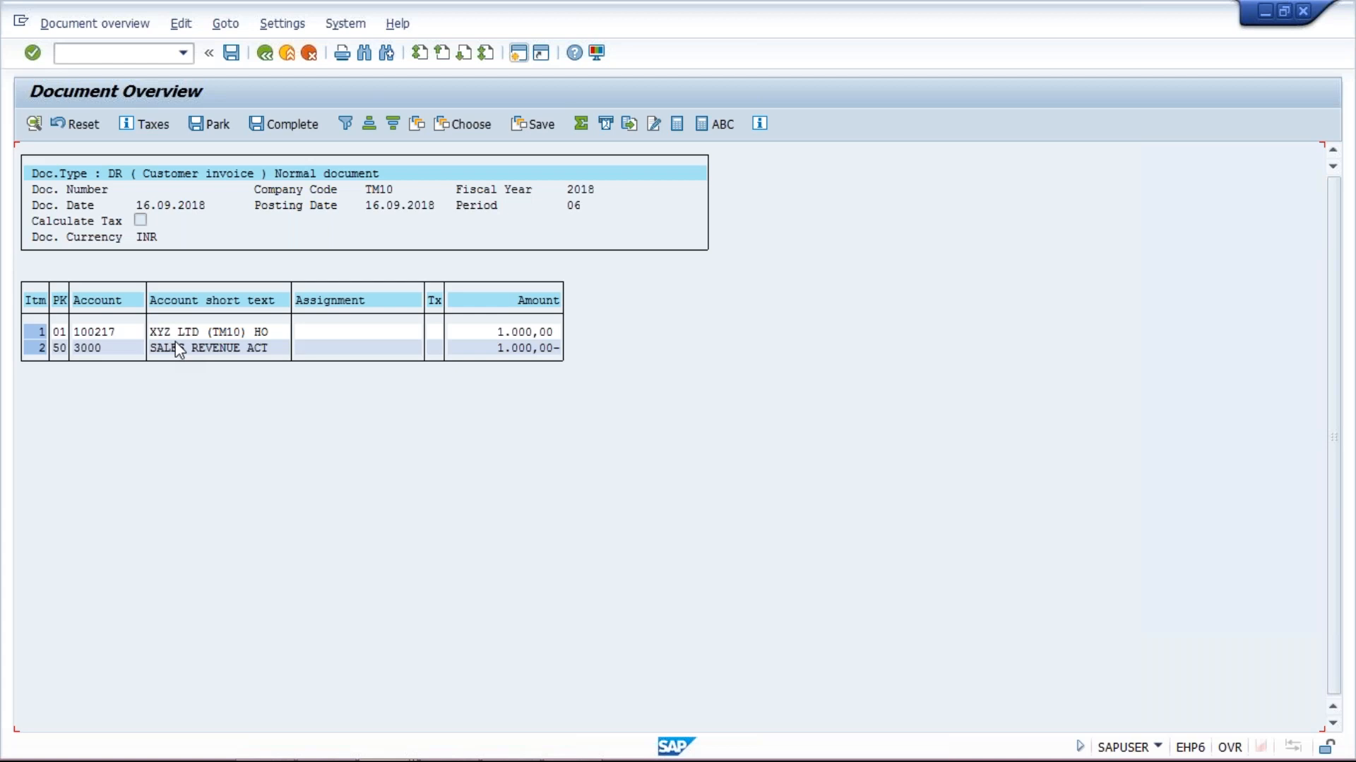
{"action": "key", "text": "F3"}
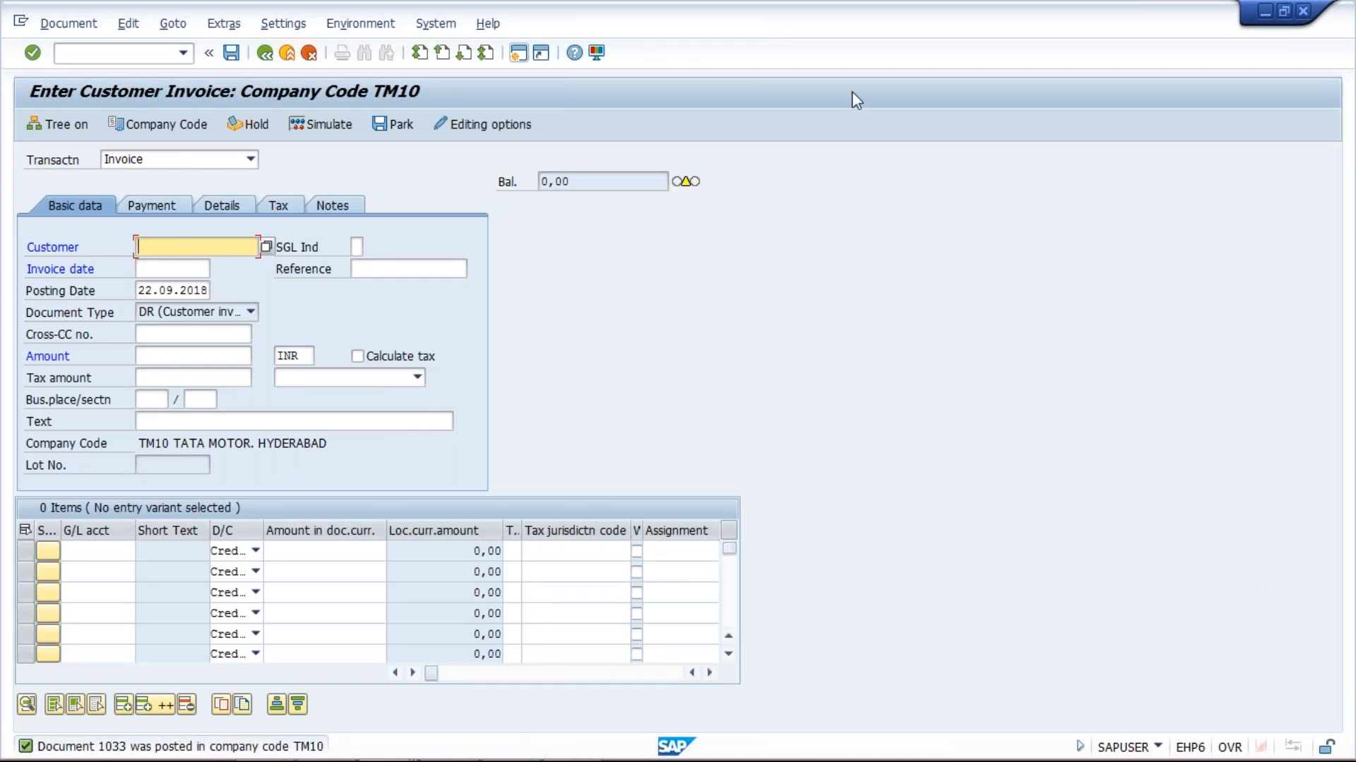
{"action": "mouse_move", "coordinate": [305, 756]}
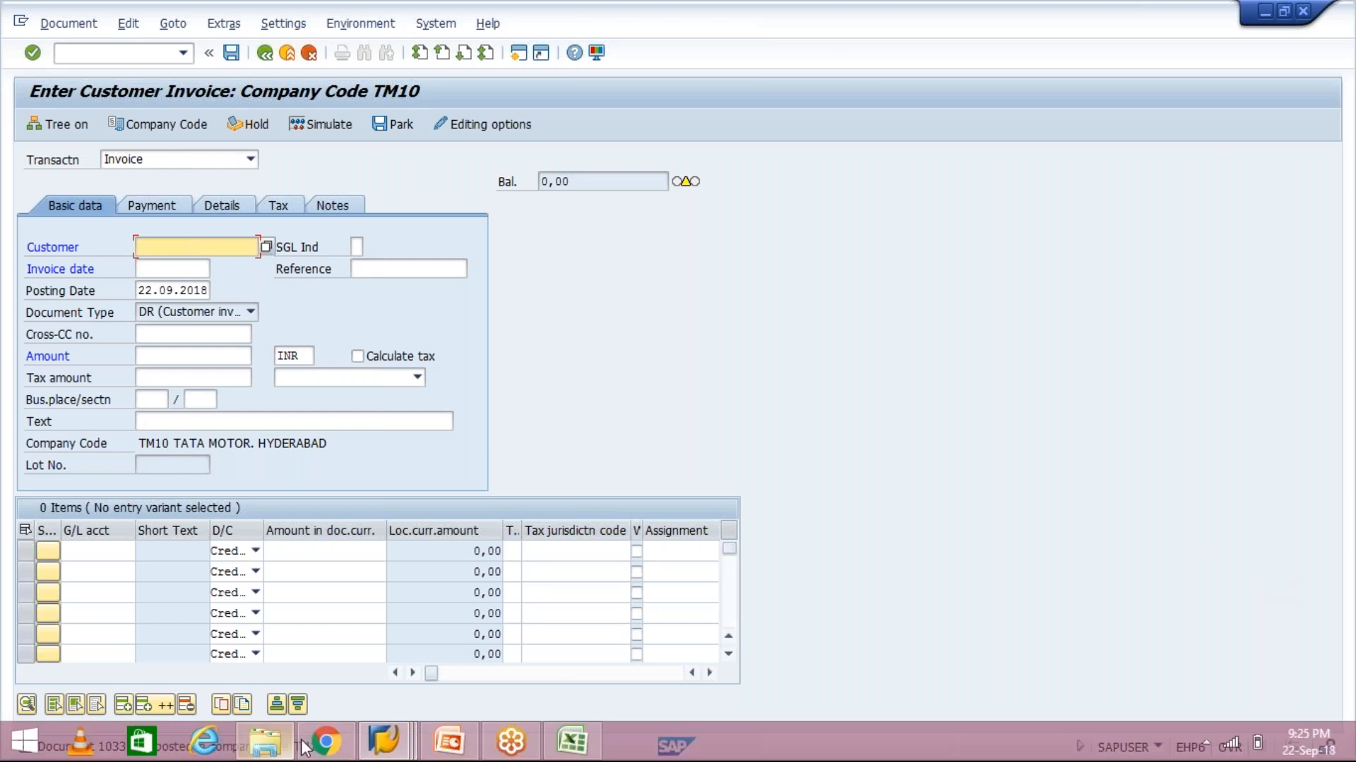
Run the line item report for branch 100219, listing document 1033 at 1,000 INR, then go back
{"action": "left_click", "coordinate": [382, 747]}
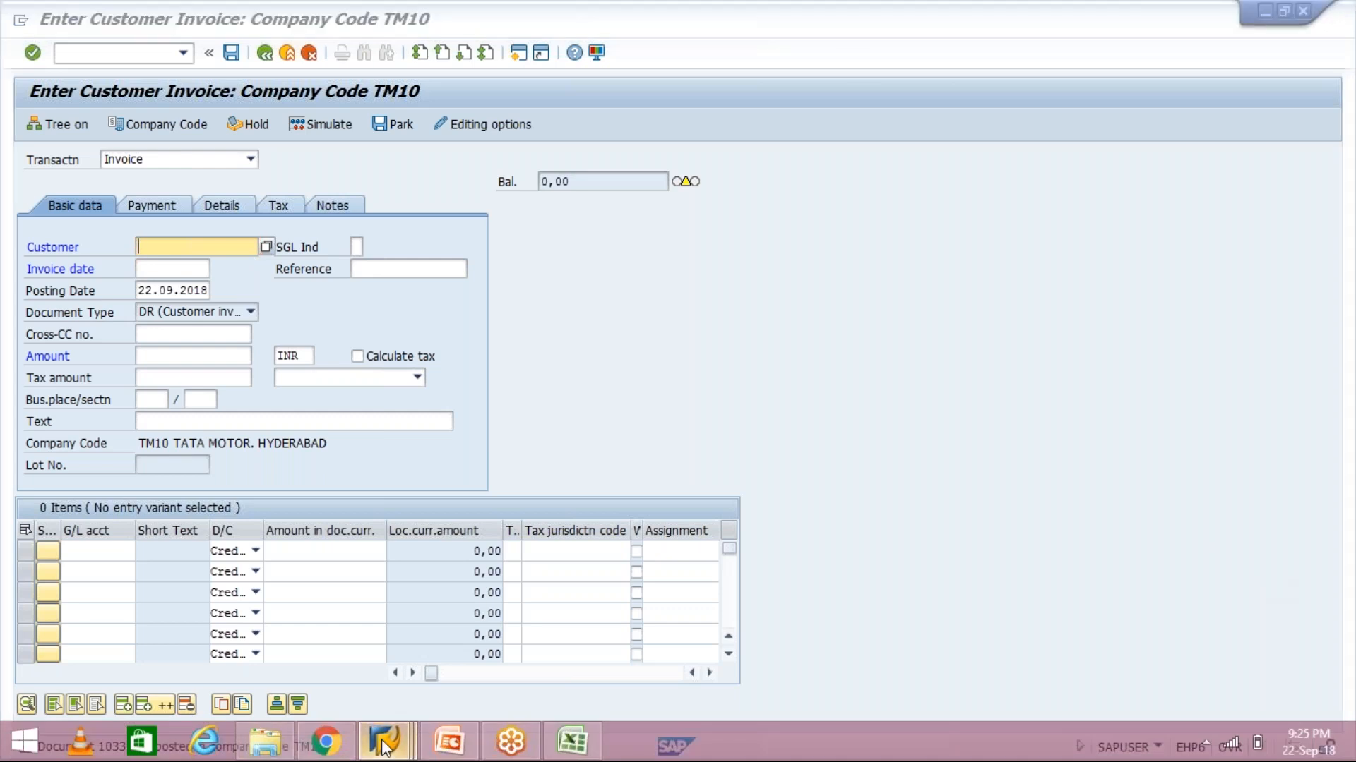
{"action": "left_click", "coordinate": [473, 707]}
{"action": "left_click", "coordinate": [310, 182]}
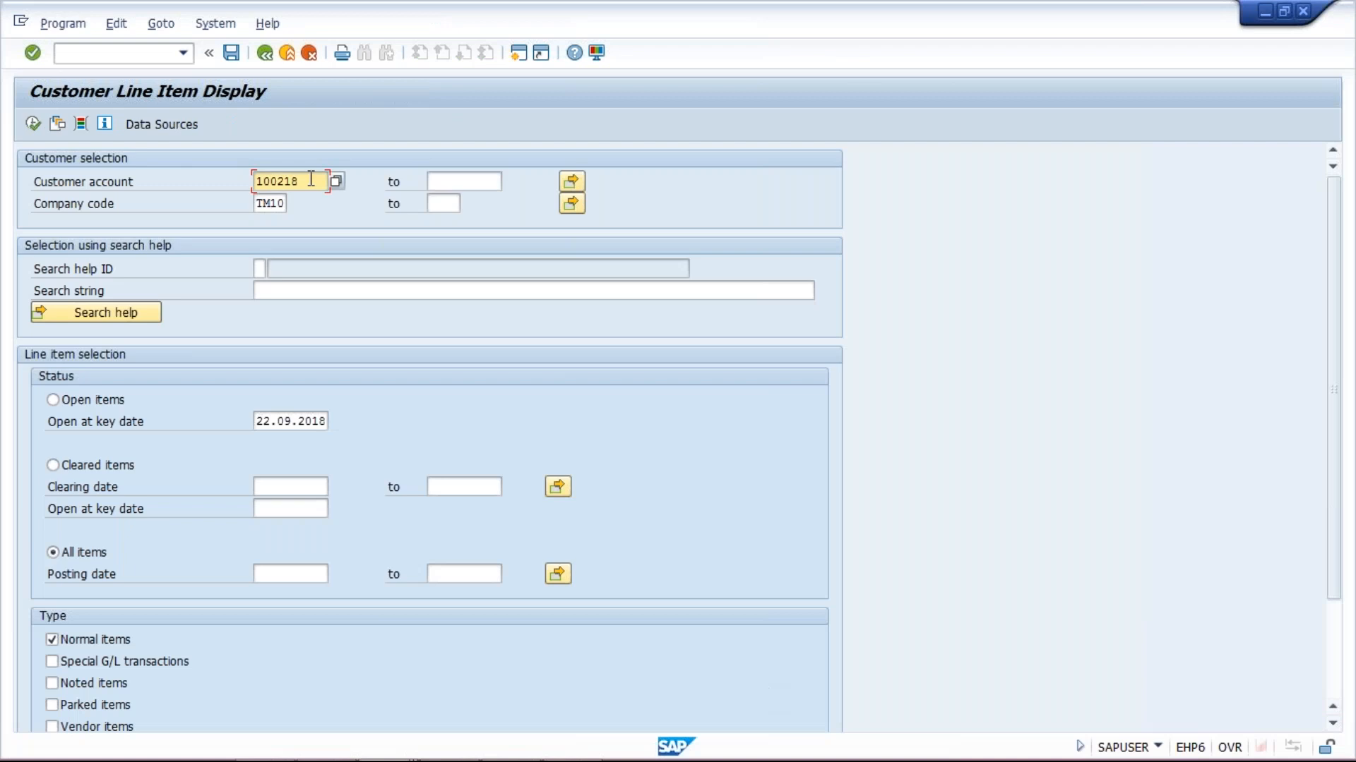
{"action": "type", "text": "9"}
{"action": "left_click", "coordinate": [33, 125]}
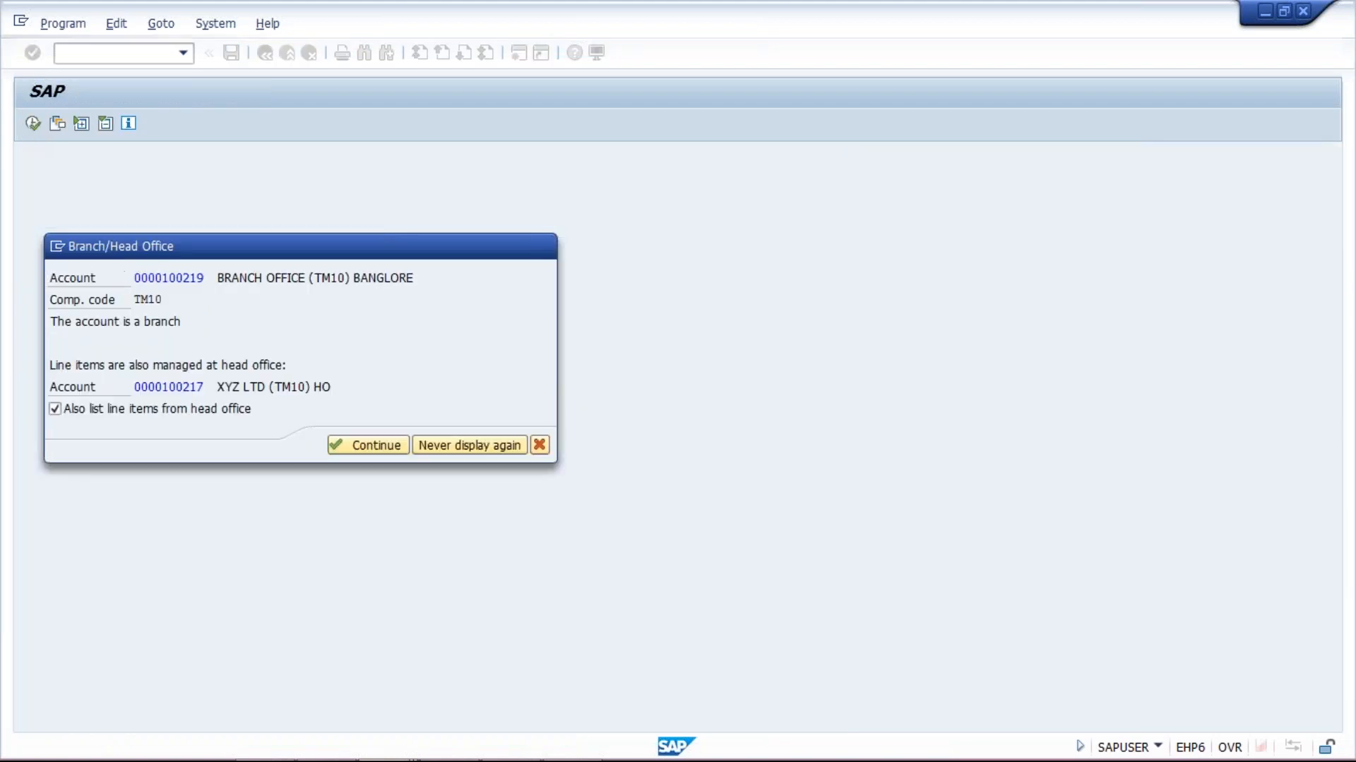
{"action": "key", "text": "Return"}
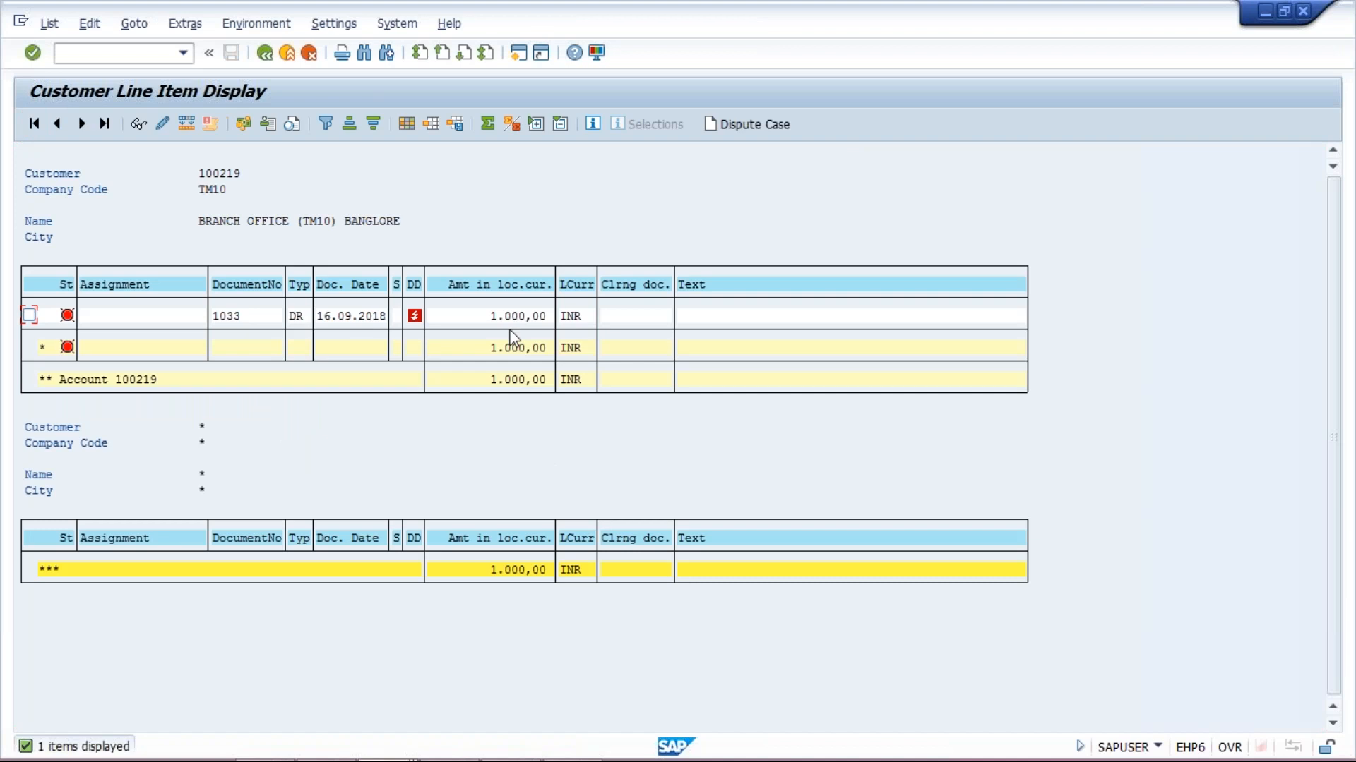
{"action": "left_click", "coordinate": [264, 53]}
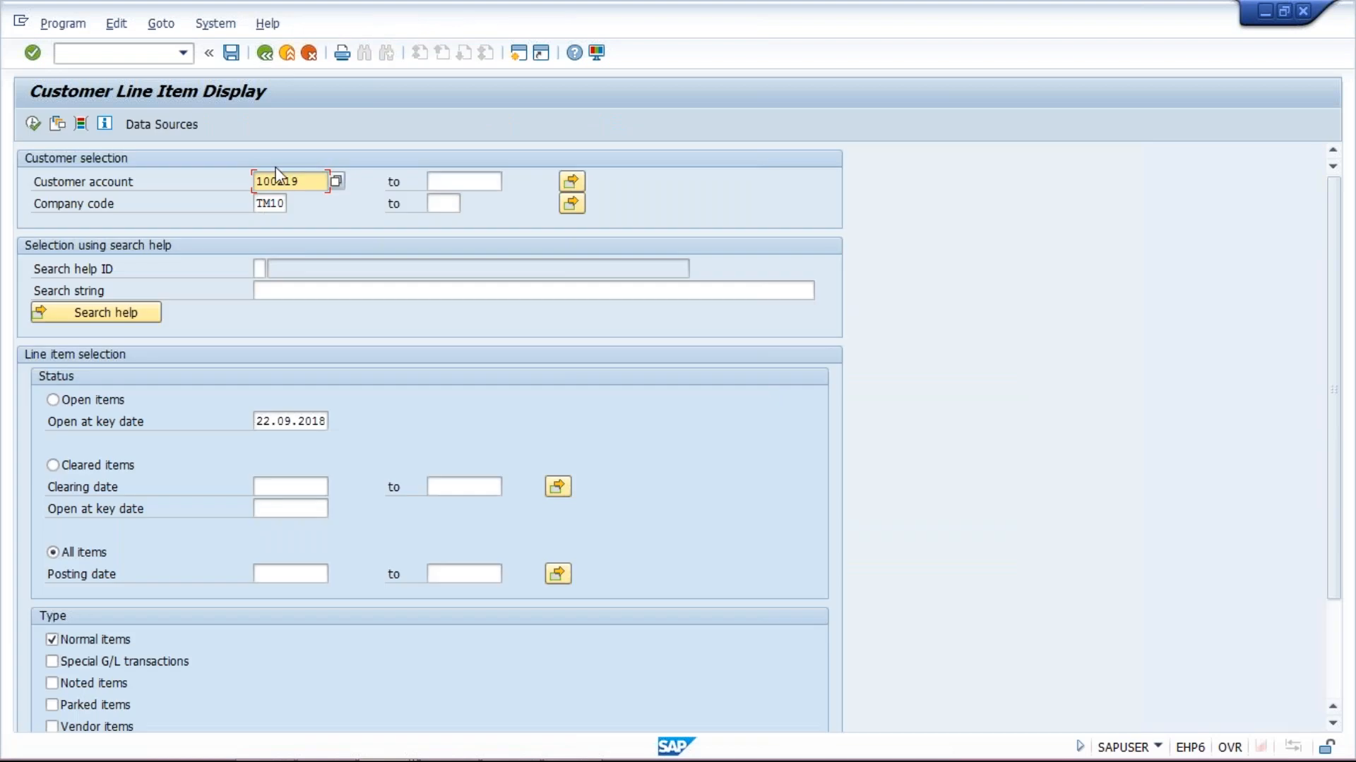
{"action": "left_click", "coordinate": [276, 182]}
Run the line item report for branch 100218 and return to the selection screen
{"action": "type", "text": "8"}
{"action": "left_click", "coordinate": [32, 124]}
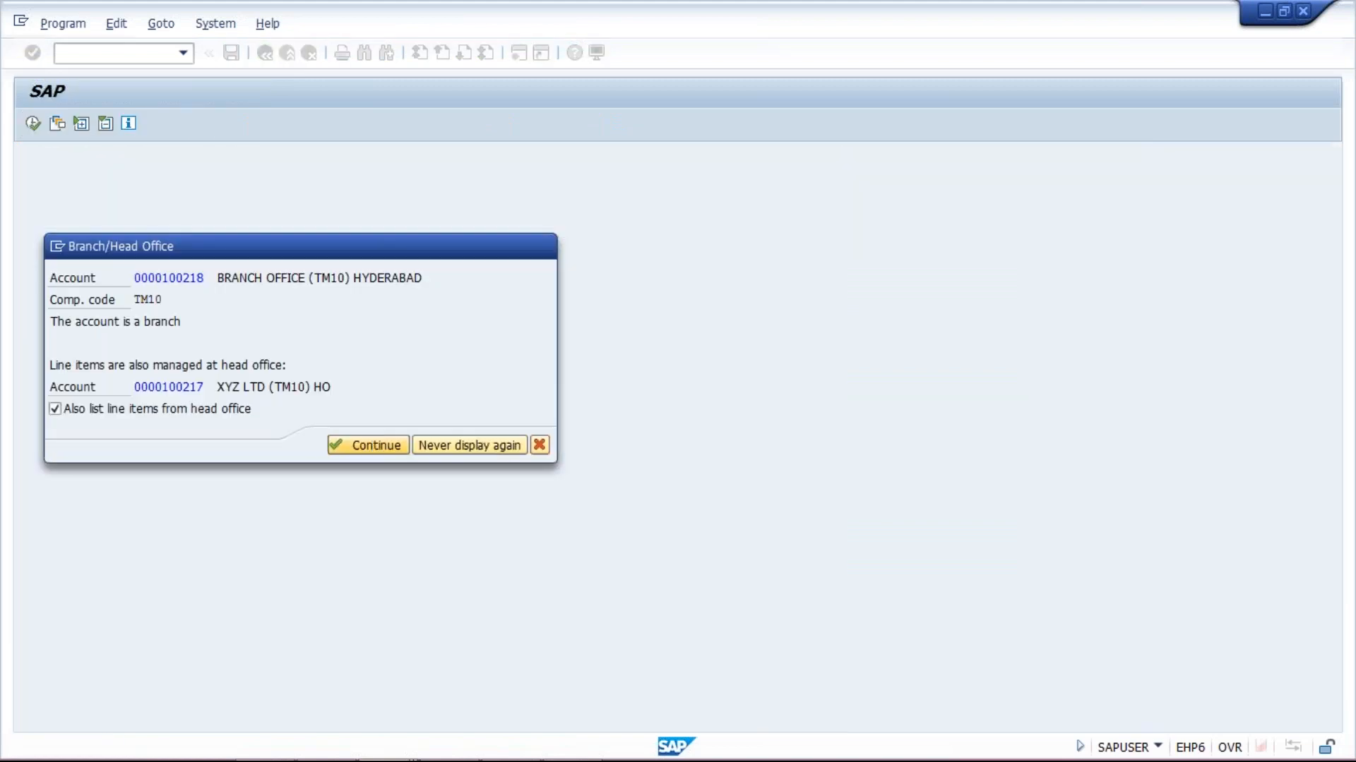
{"action": "left_click", "coordinate": [361, 447]}
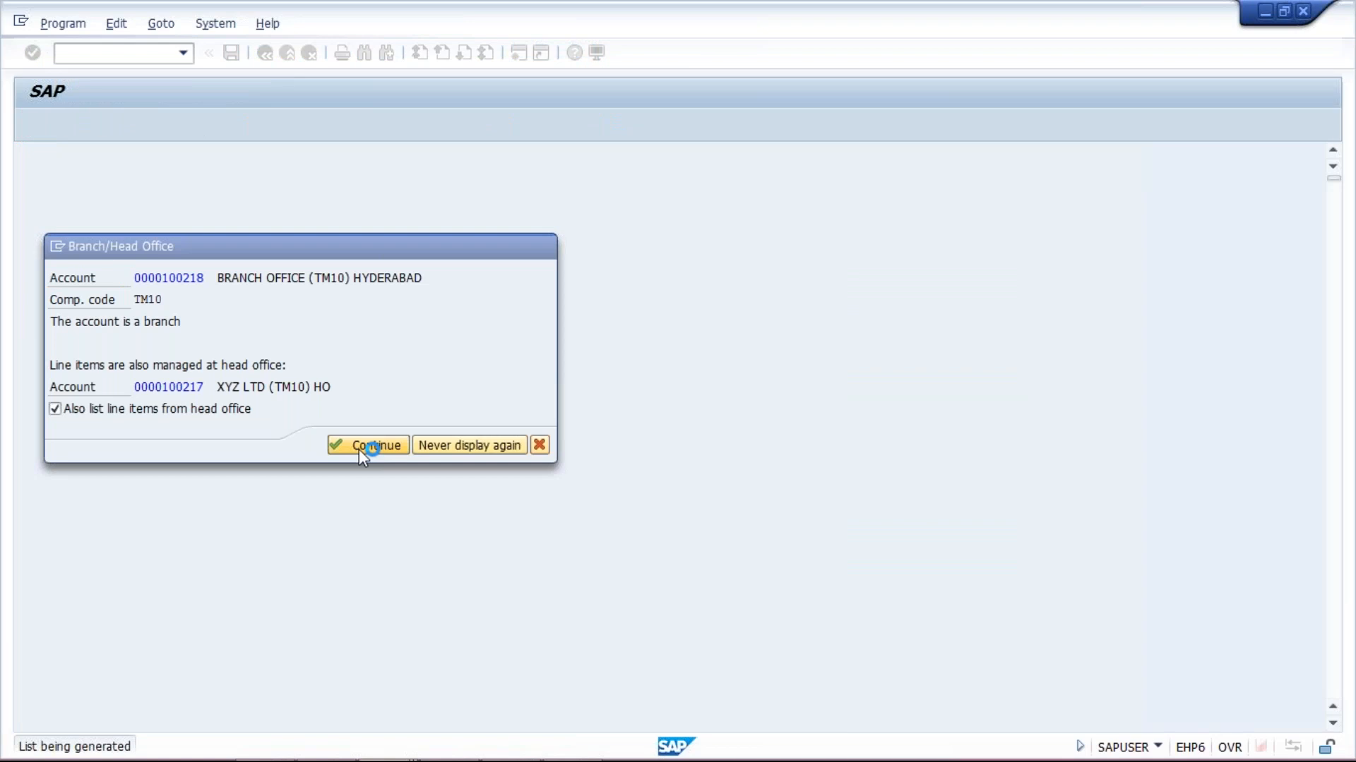
{"action": "left_click", "coordinate": [266, 53]}
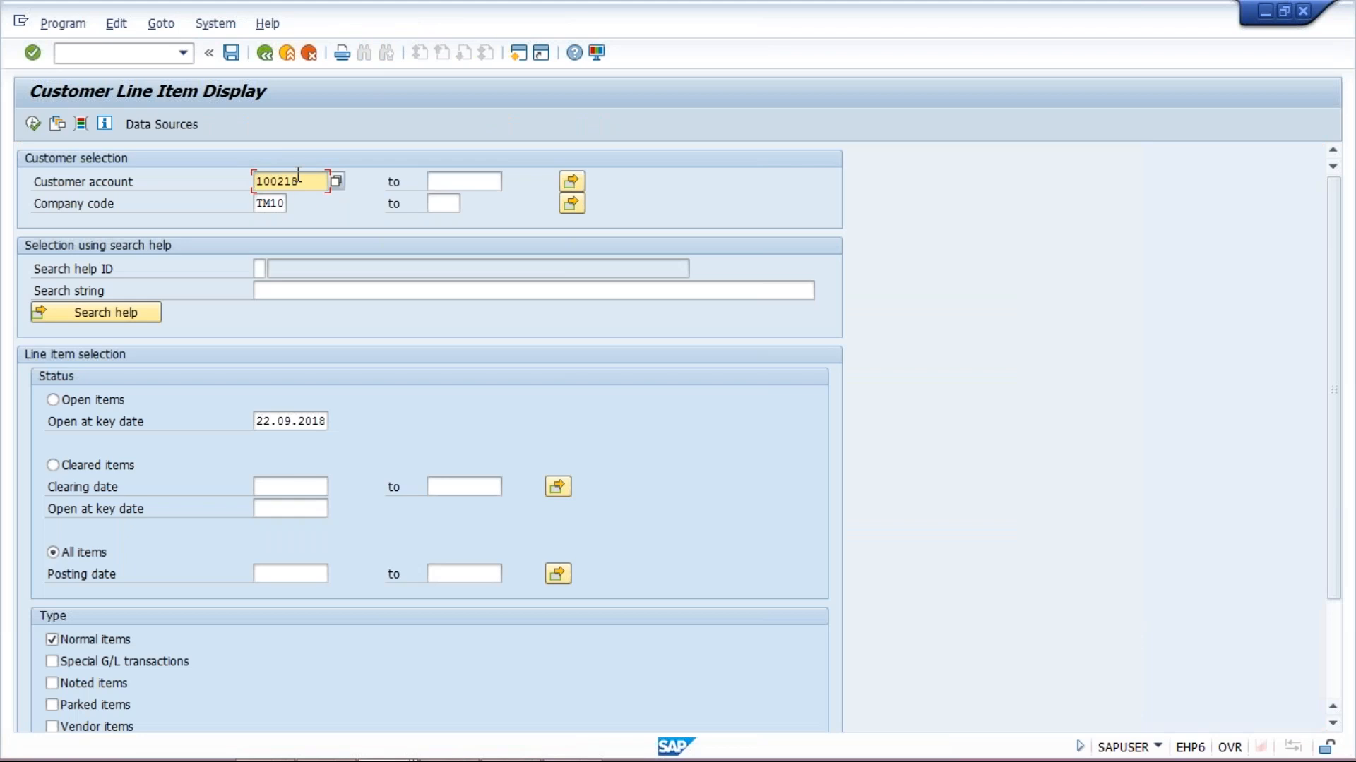
List head office 100217's items: invoices 1032 and 1033 totalling 2,500 INR
{"action": "type", "text": "7"}
{"action": "left_click", "coordinate": [33, 124]}
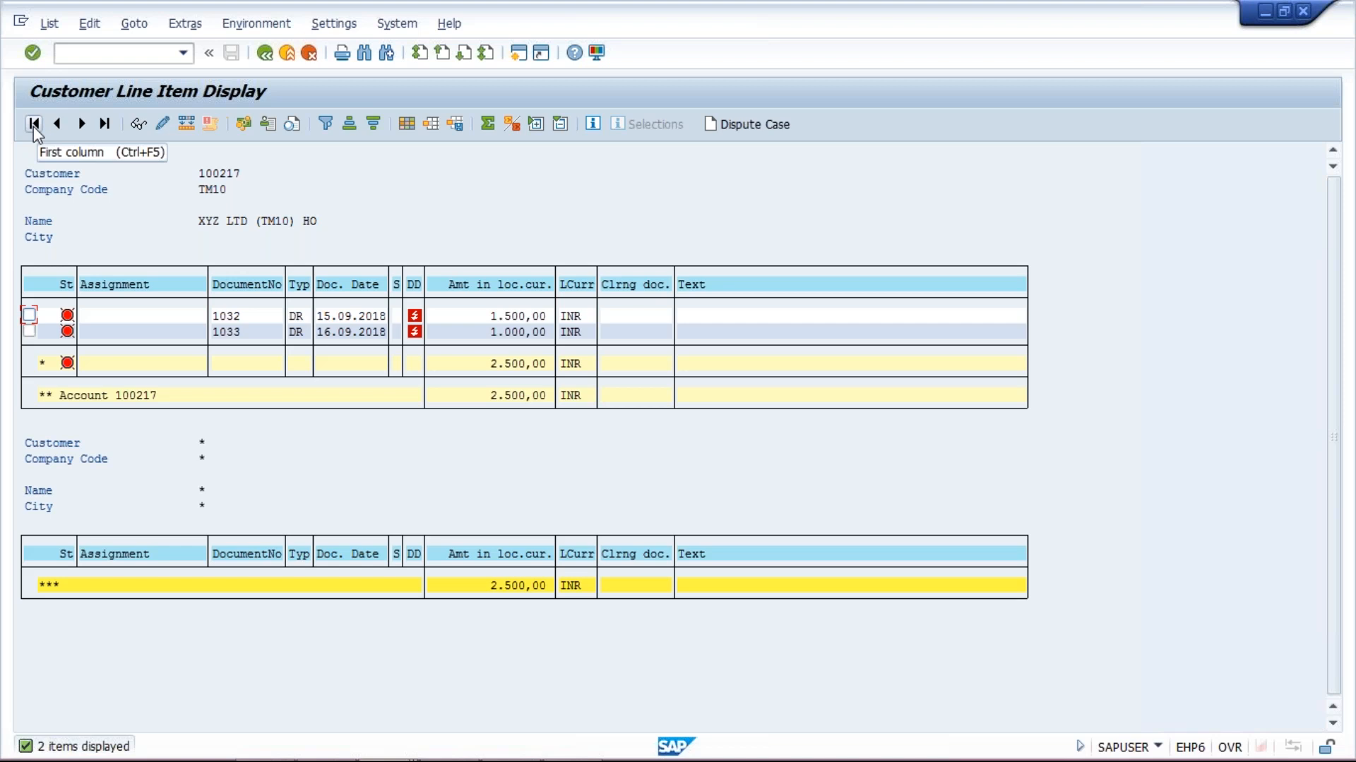
{"action": "mouse_move", "coordinate": [268, 755]}
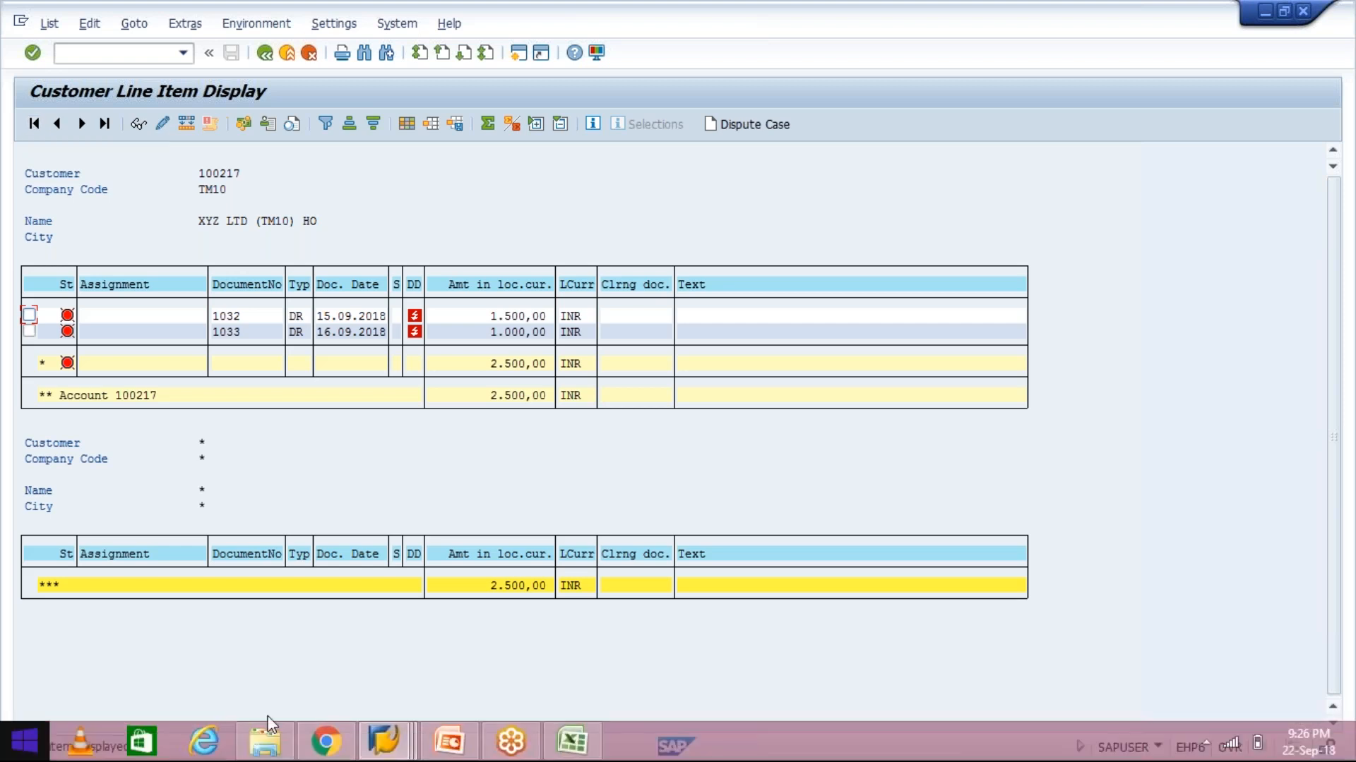
From the invoice window, open /NXD03 and enter dunning procedure TM10 for customer 100217
{"action": "left_click", "coordinate": [387, 742]}
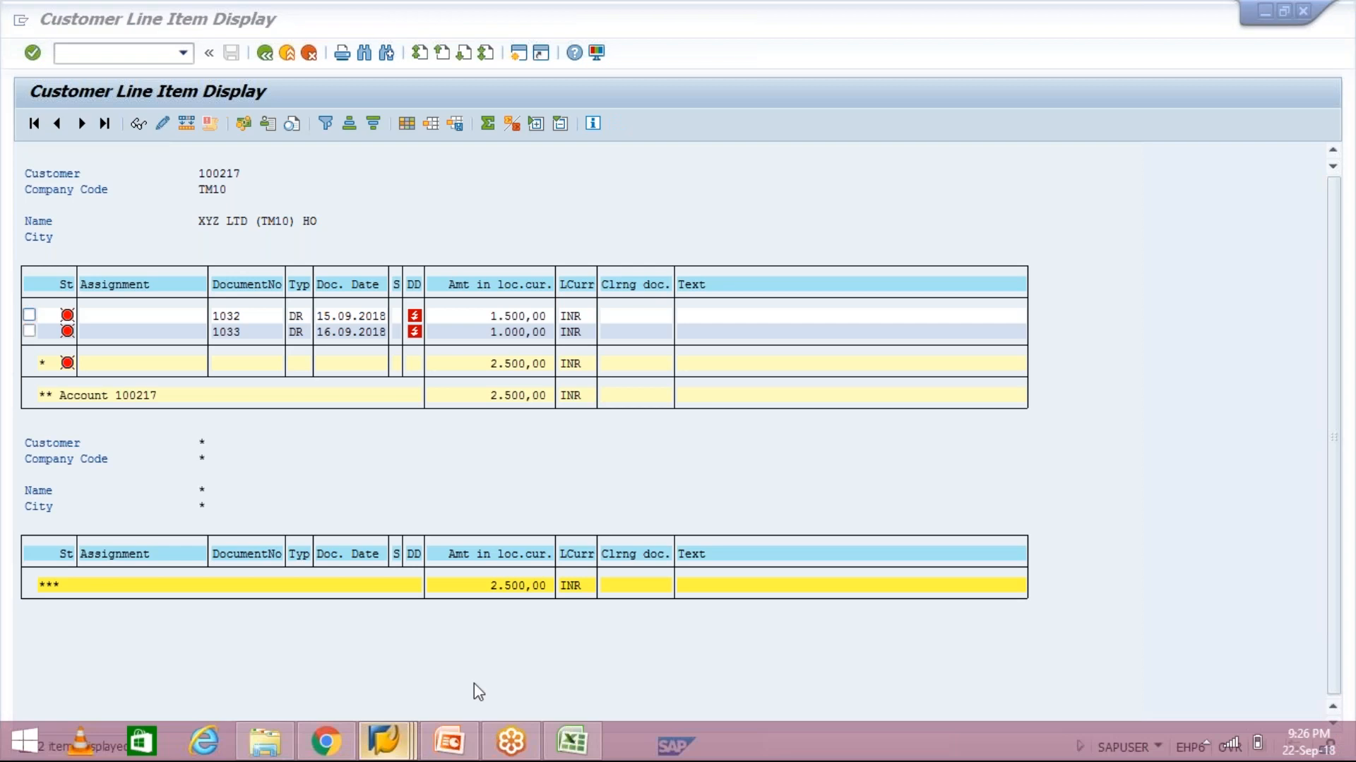
{"action": "left_click", "coordinate": [422, 678]}
{"action": "key", "text": "ctrl+slash"}
{"action": "type", "text": "/NXD03"}
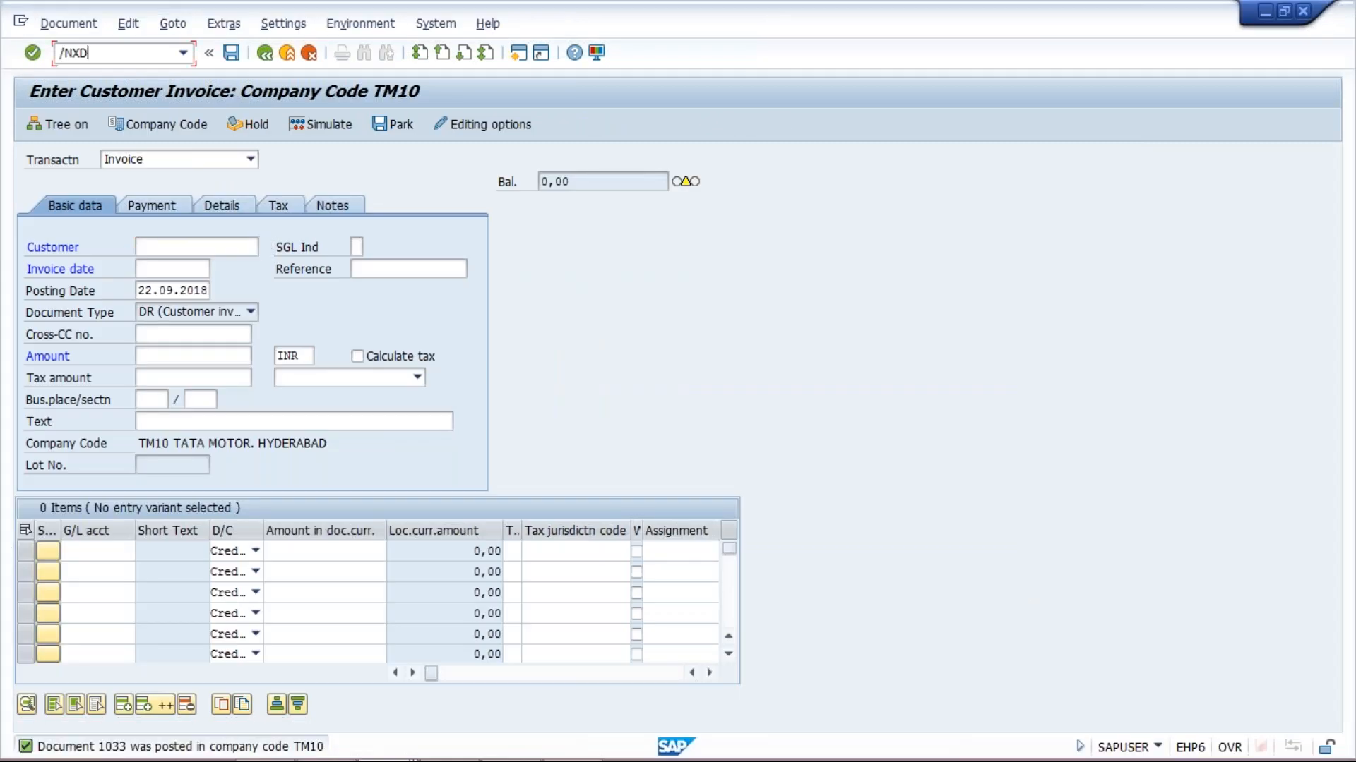
{"action": "key", "text": "Return"}
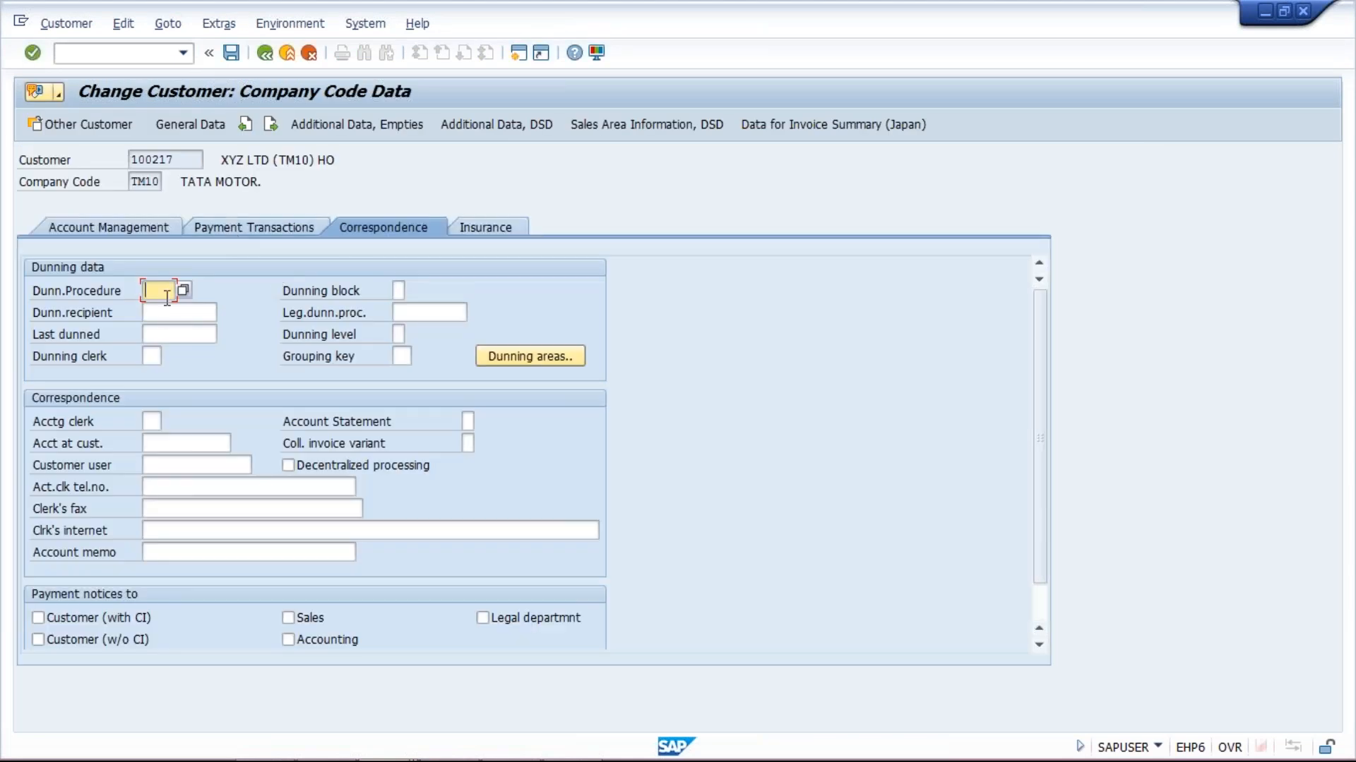
{"action": "type", "text": "TM10"}
{"action": "key", "text": "Return"}
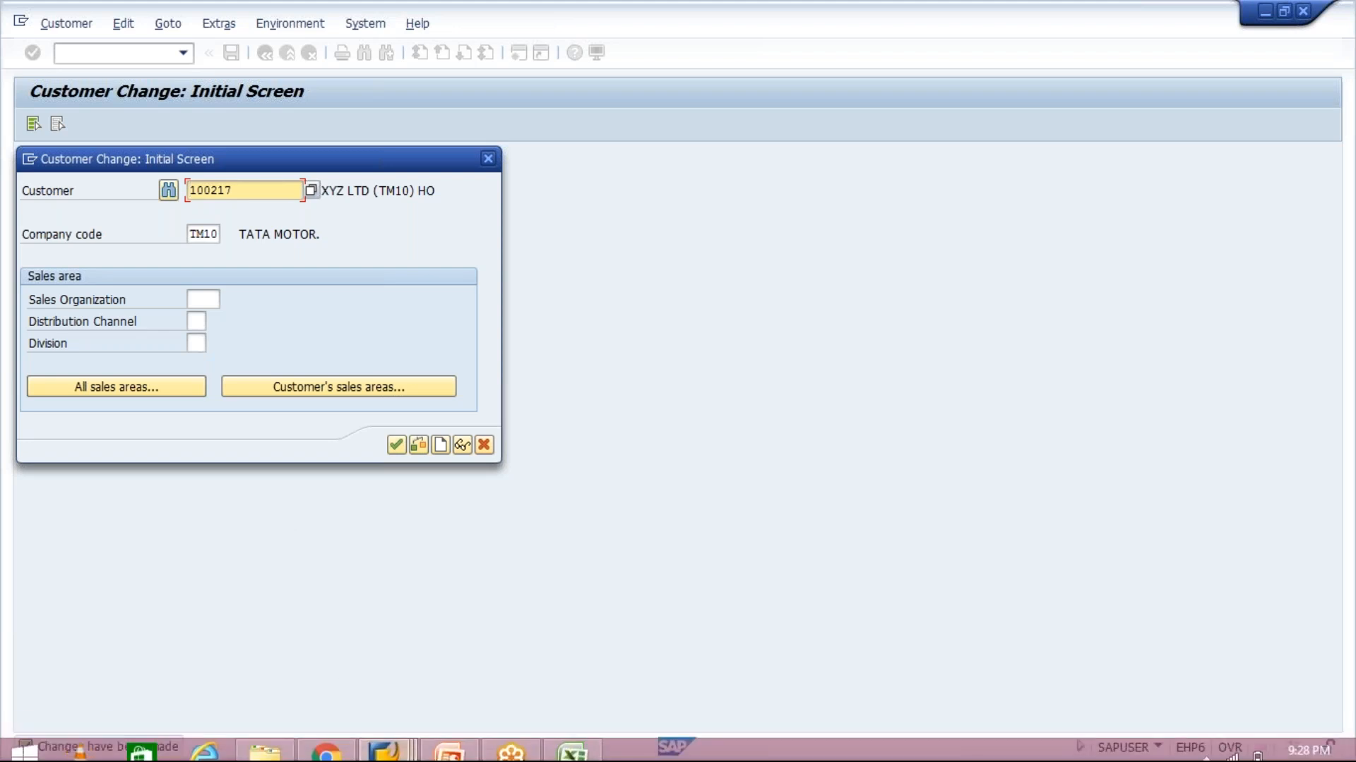
Cancel the Customer Change dialog and enter F110 in the command field
{"action": "left_click", "coordinate": [391, 748]}
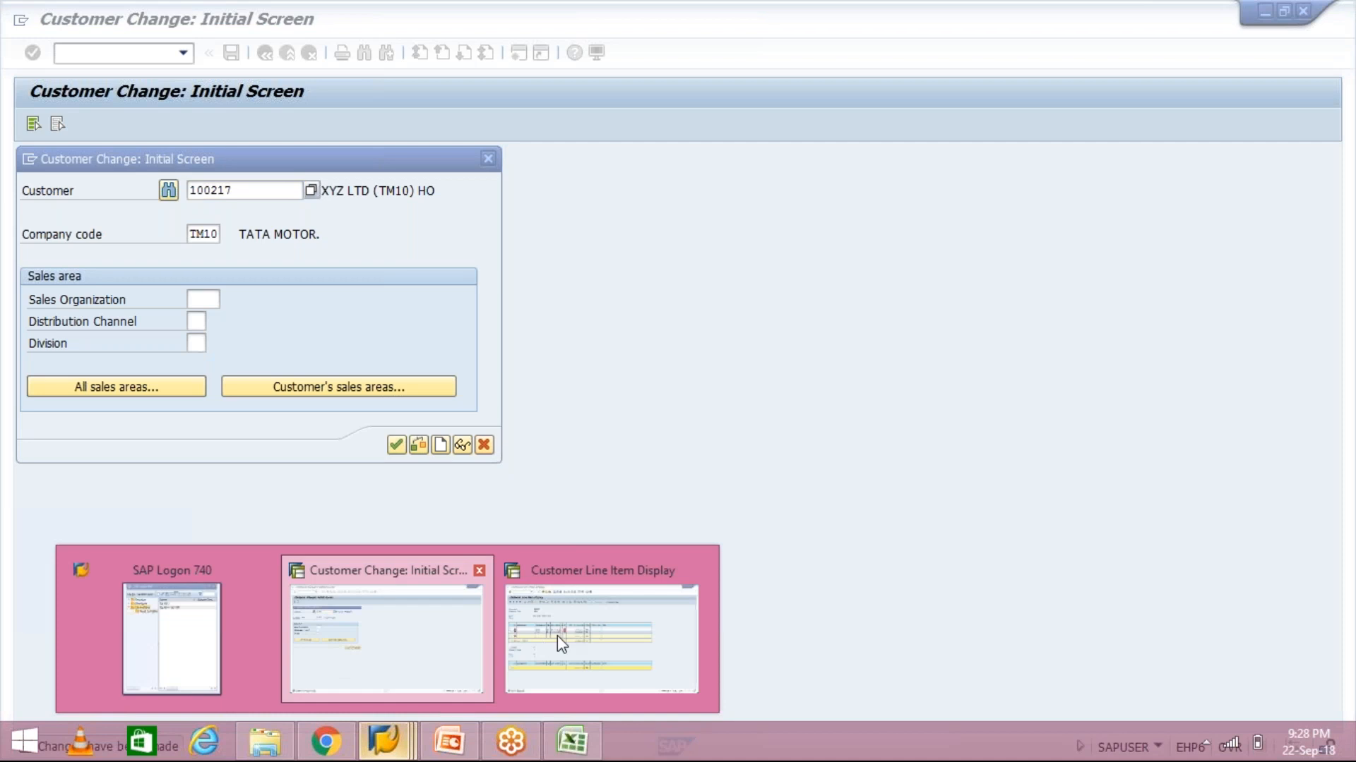
{"action": "left_click", "coordinate": [557, 635]}
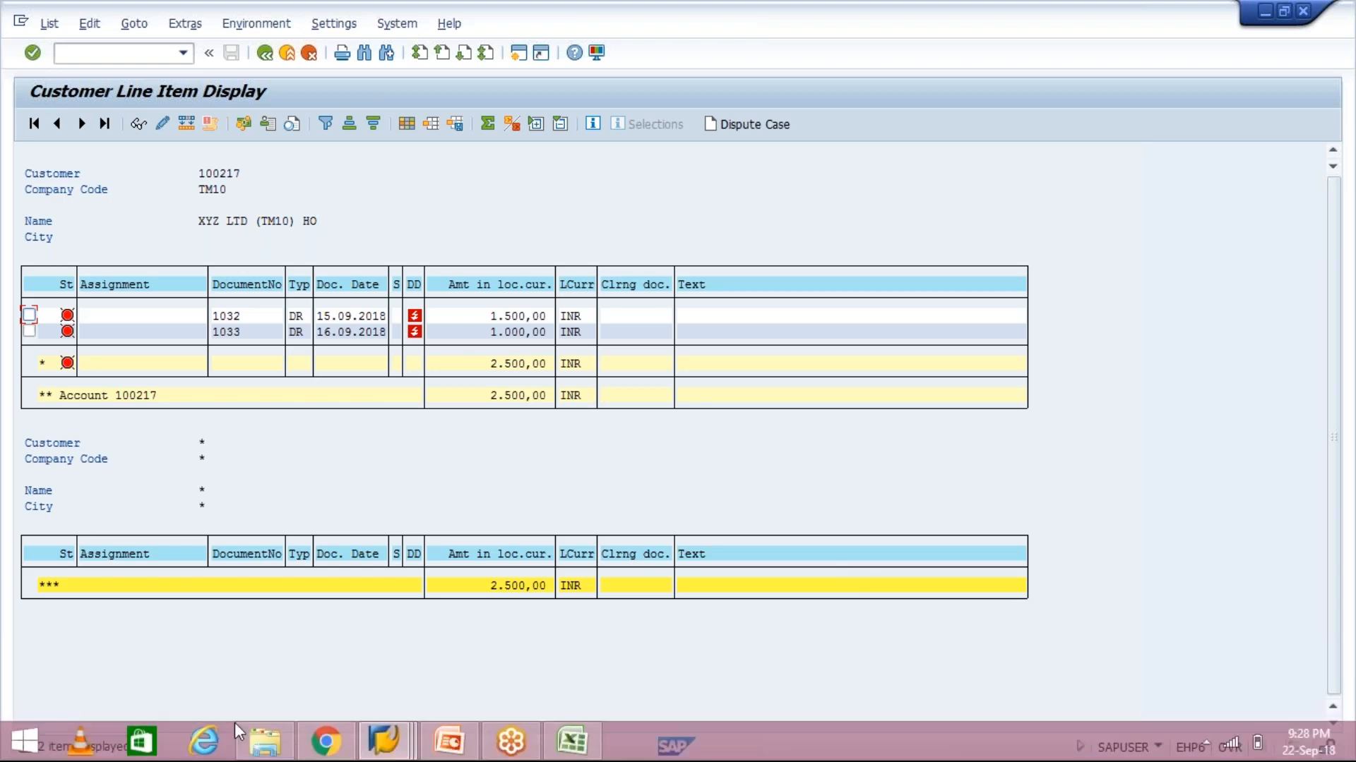
{"action": "left_click", "coordinate": [393, 754]}
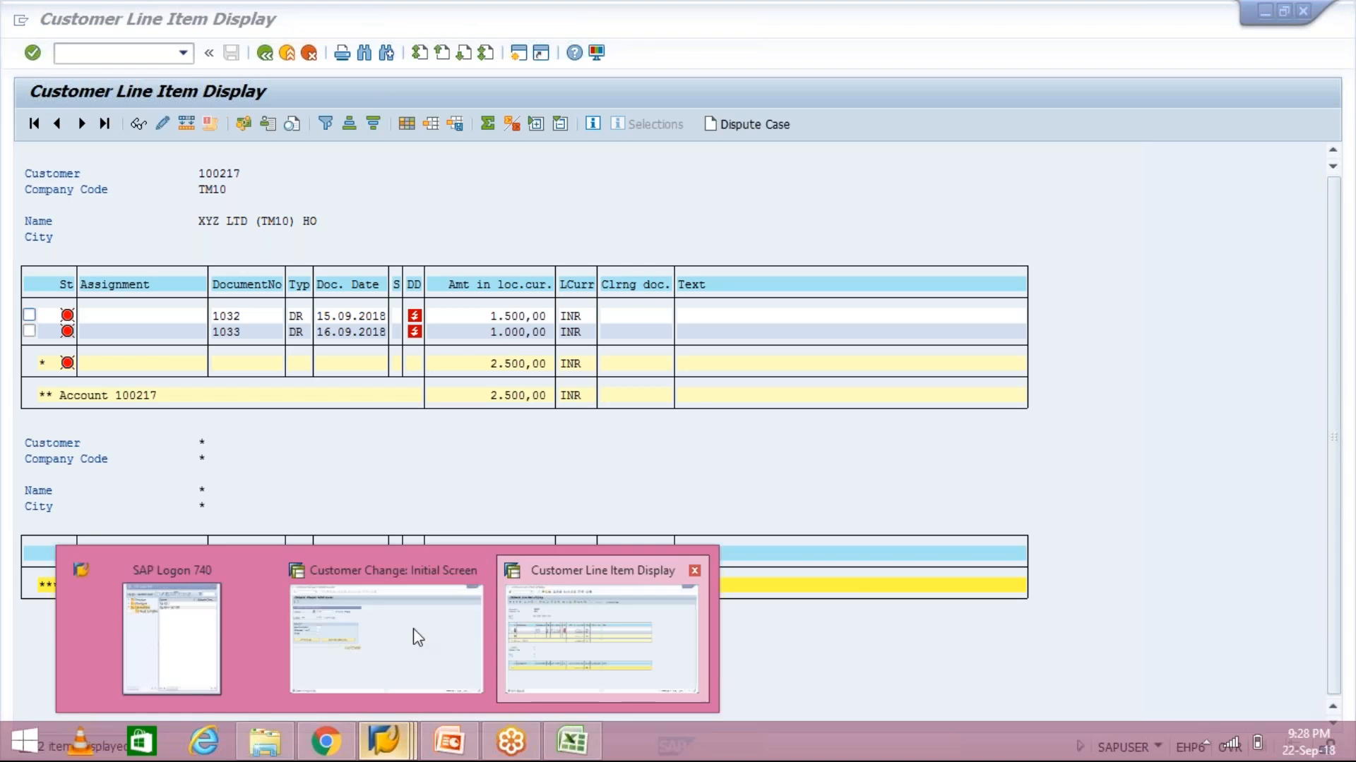
{"action": "left_click", "coordinate": [348, 626]}
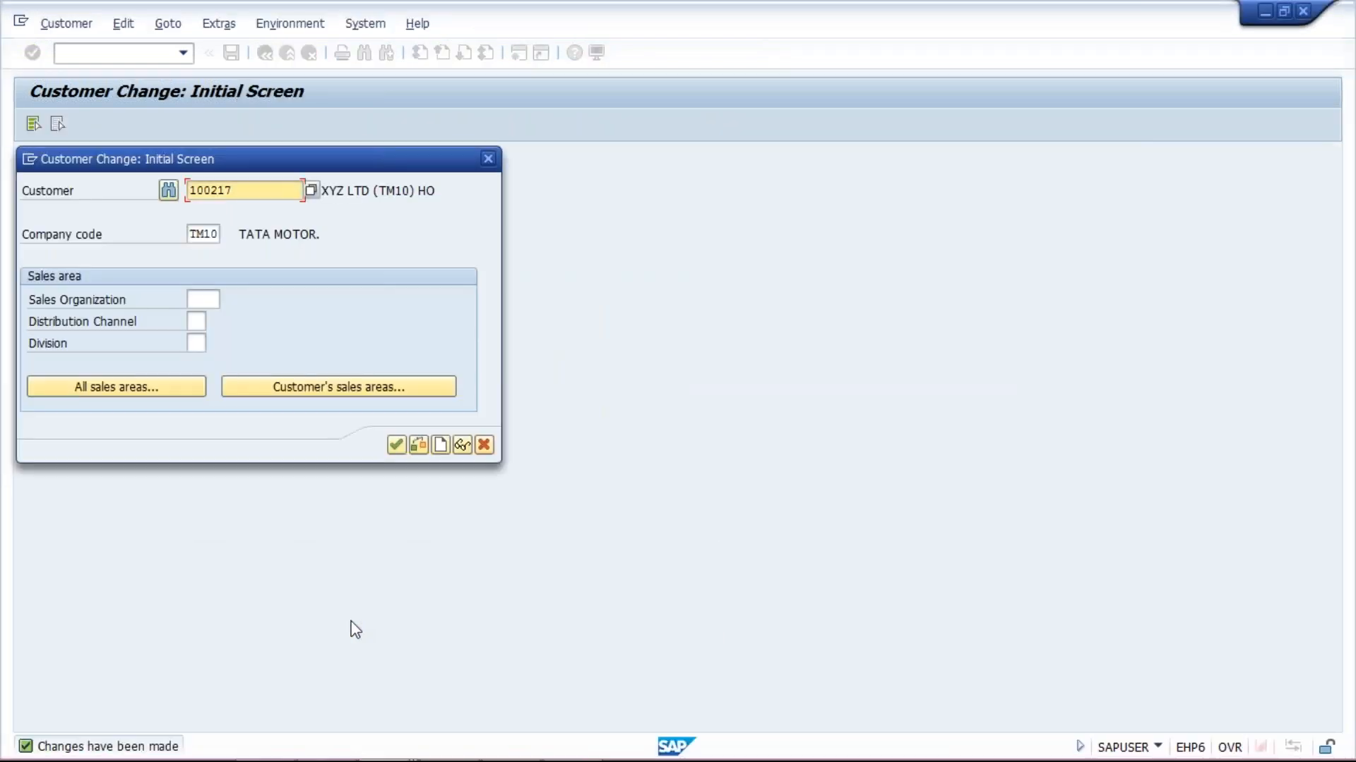
{"action": "key", "text": "Escape"}
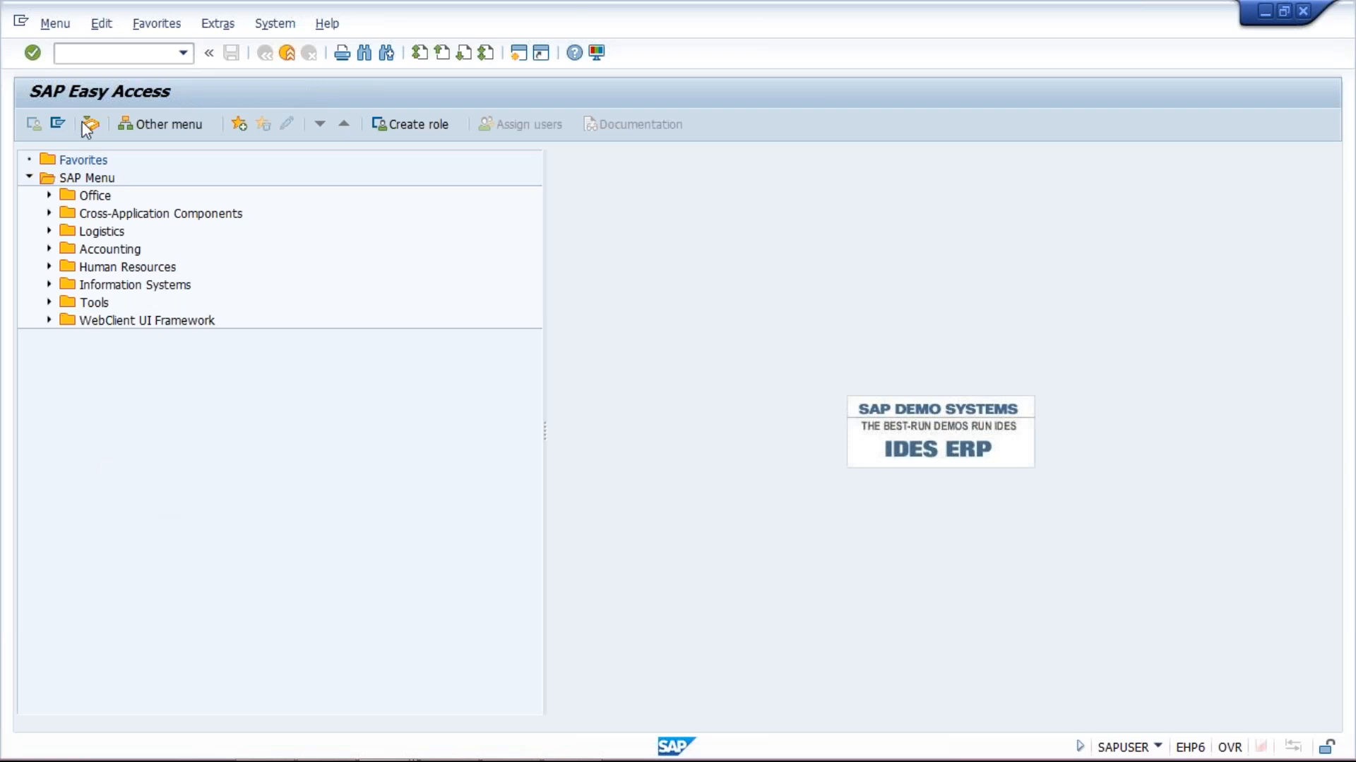
{"action": "left_click", "coordinate": [112, 55]}
{"action": "type", "text": "F110"}
Start a payment run dated 22.09.2018 with identification TM10A
{"action": "key", "text": "Return"}
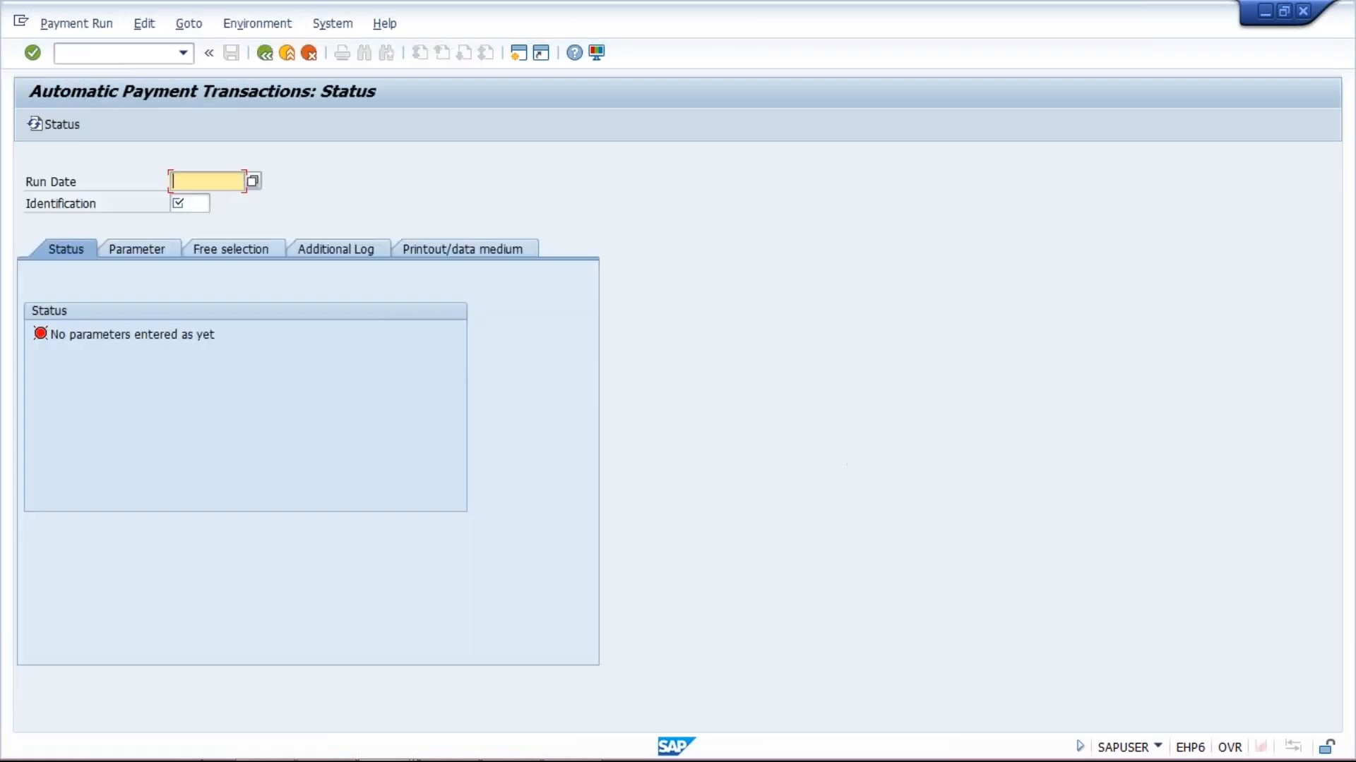
{"action": "type", "text": "22.0"}
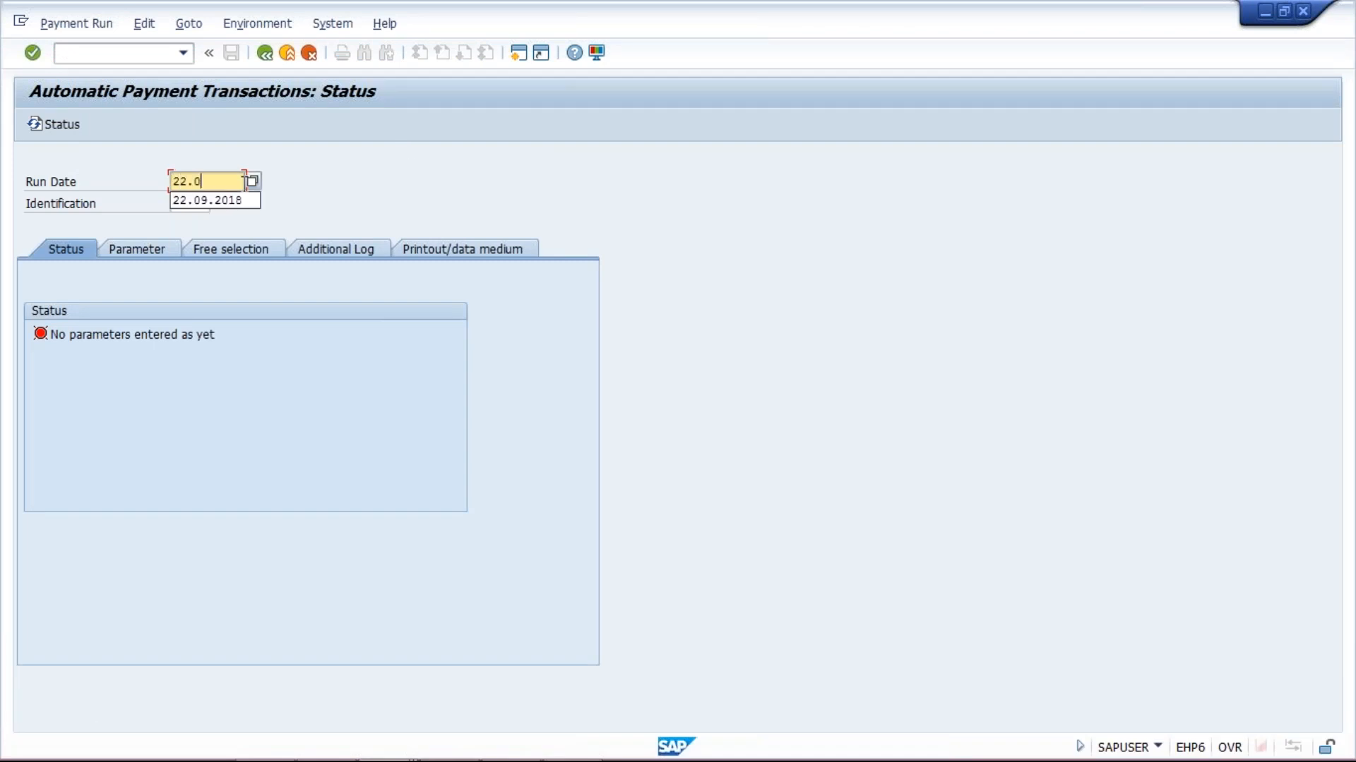
{"action": "type", "text": "9.2018"}
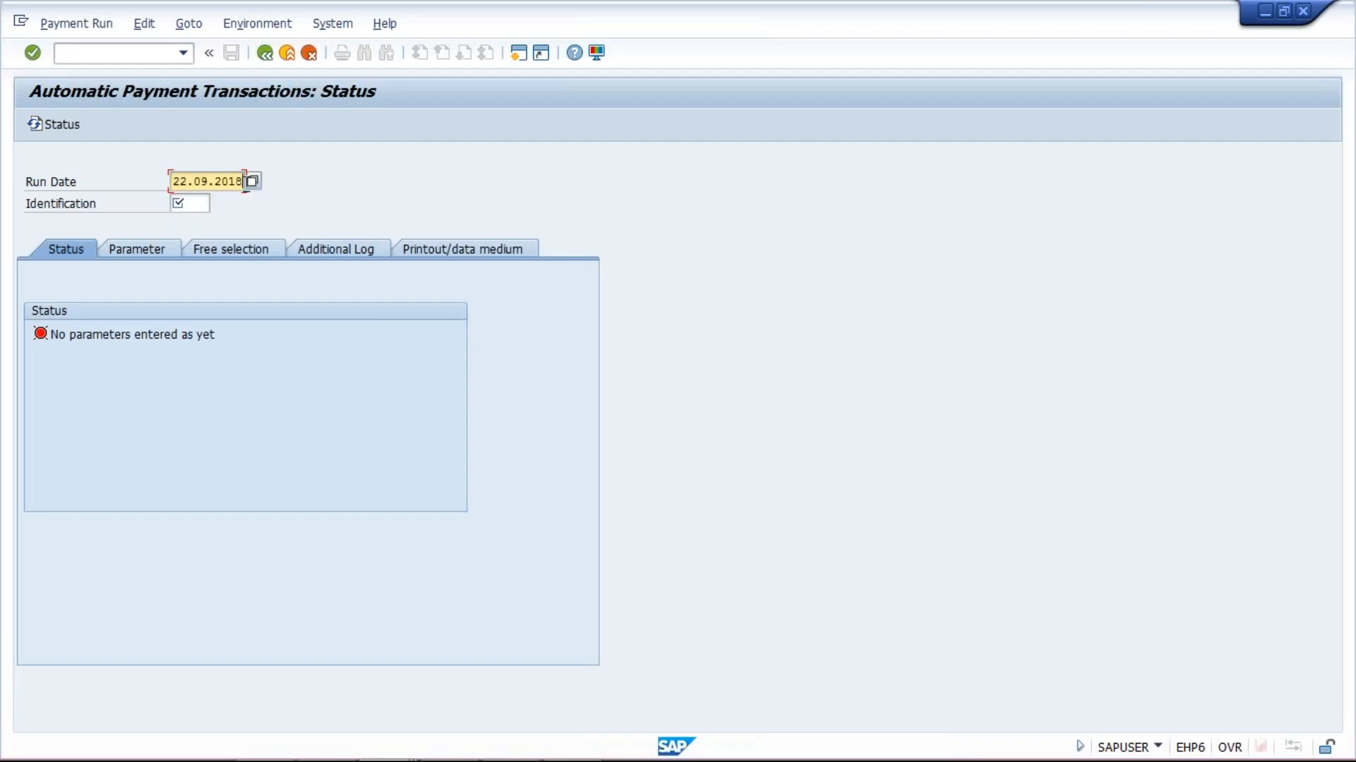
{"action": "left_click", "coordinate": [198, 204]}
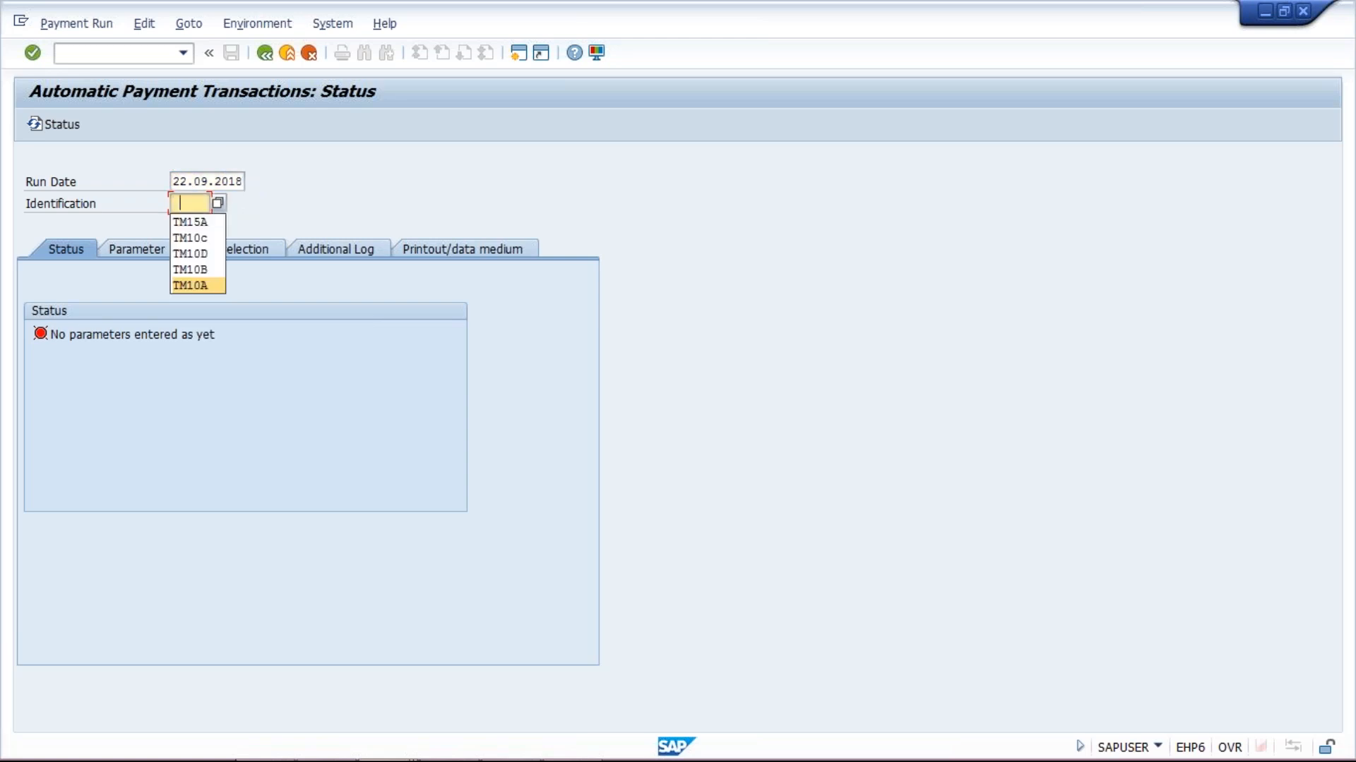
{"action": "key", "text": "Return"}
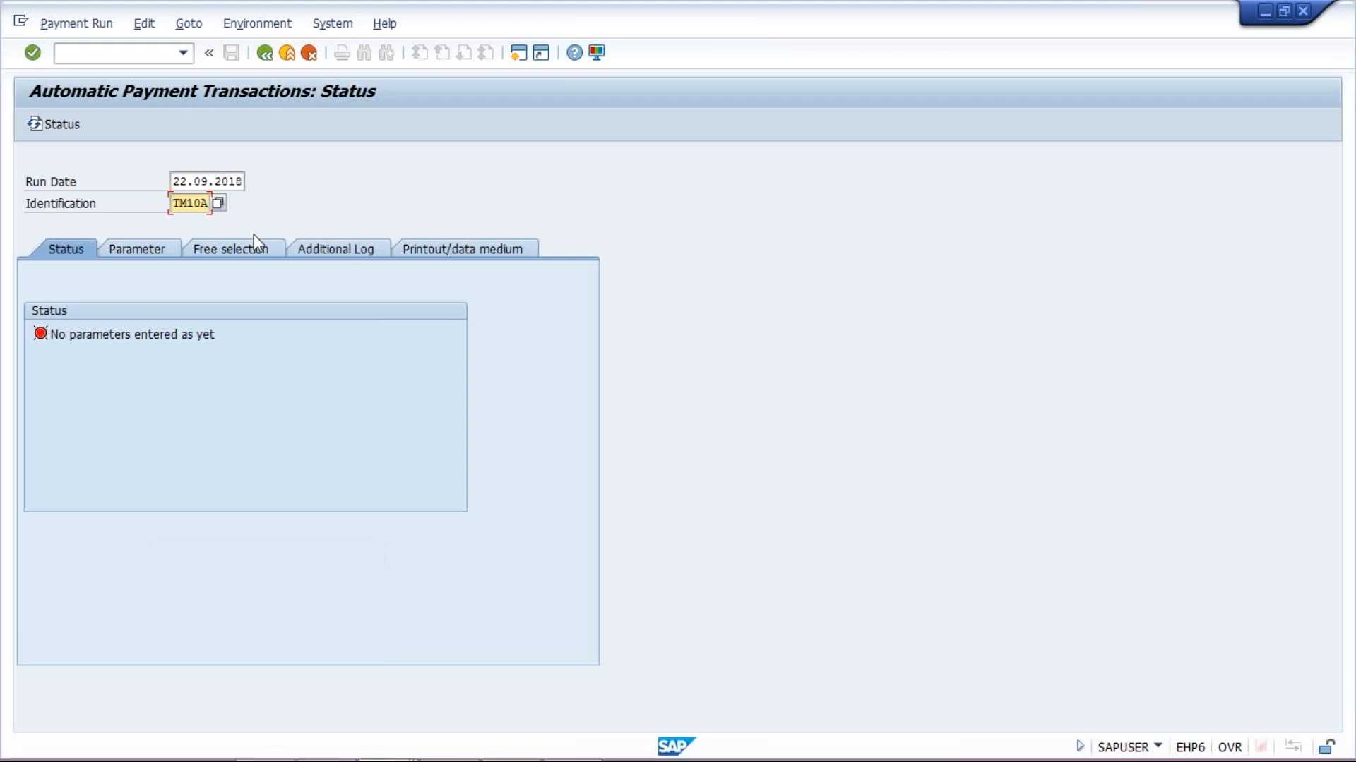
Set company code TM15 in the run parameters and move to payment methods
{"action": "left_click", "coordinate": [156, 247]}
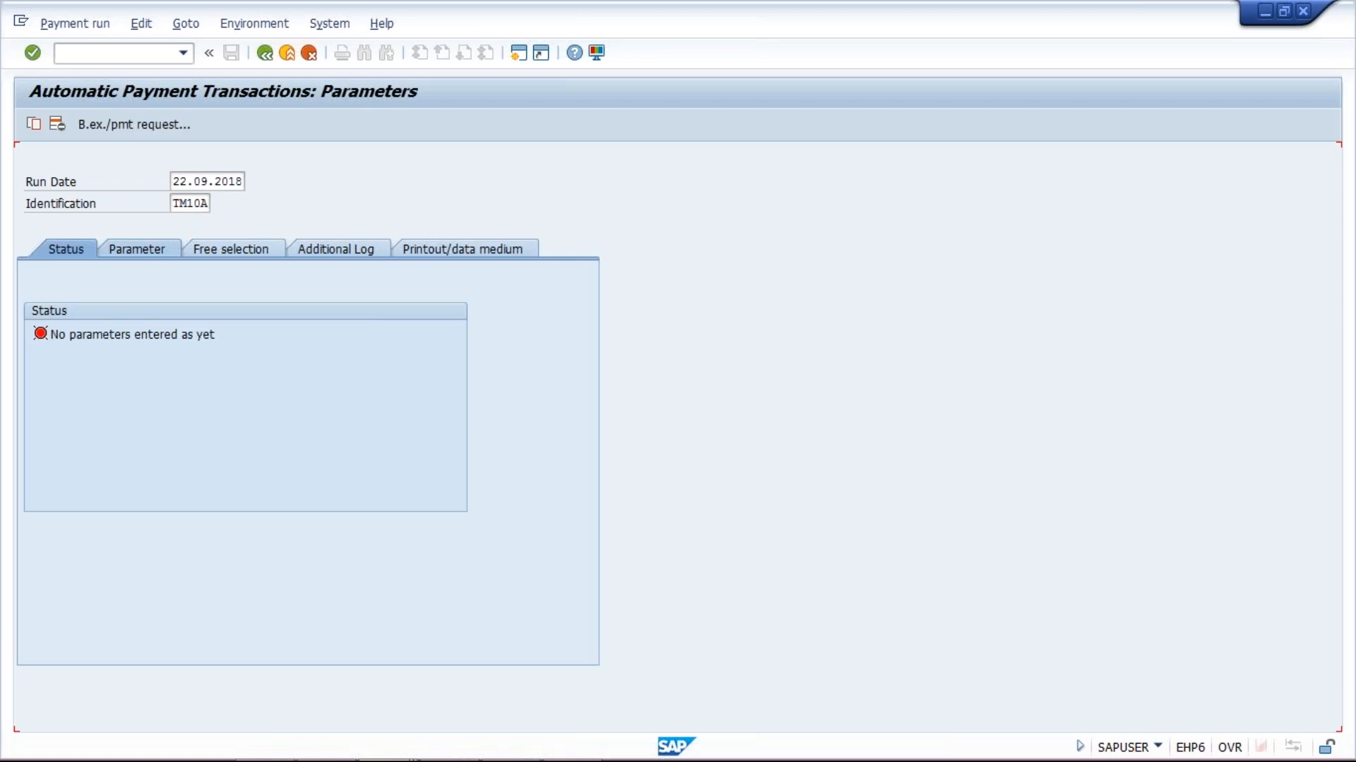
{"action": "left_click", "coordinate": [155, 393]}
{"action": "left_click", "coordinate": [156, 374]}
{"action": "left_click", "coordinate": [156, 374]}
{"action": "key", "text": "Down"}
{"action": "key", "text": "Return"}
{"action": "key", "text": "Tab"}
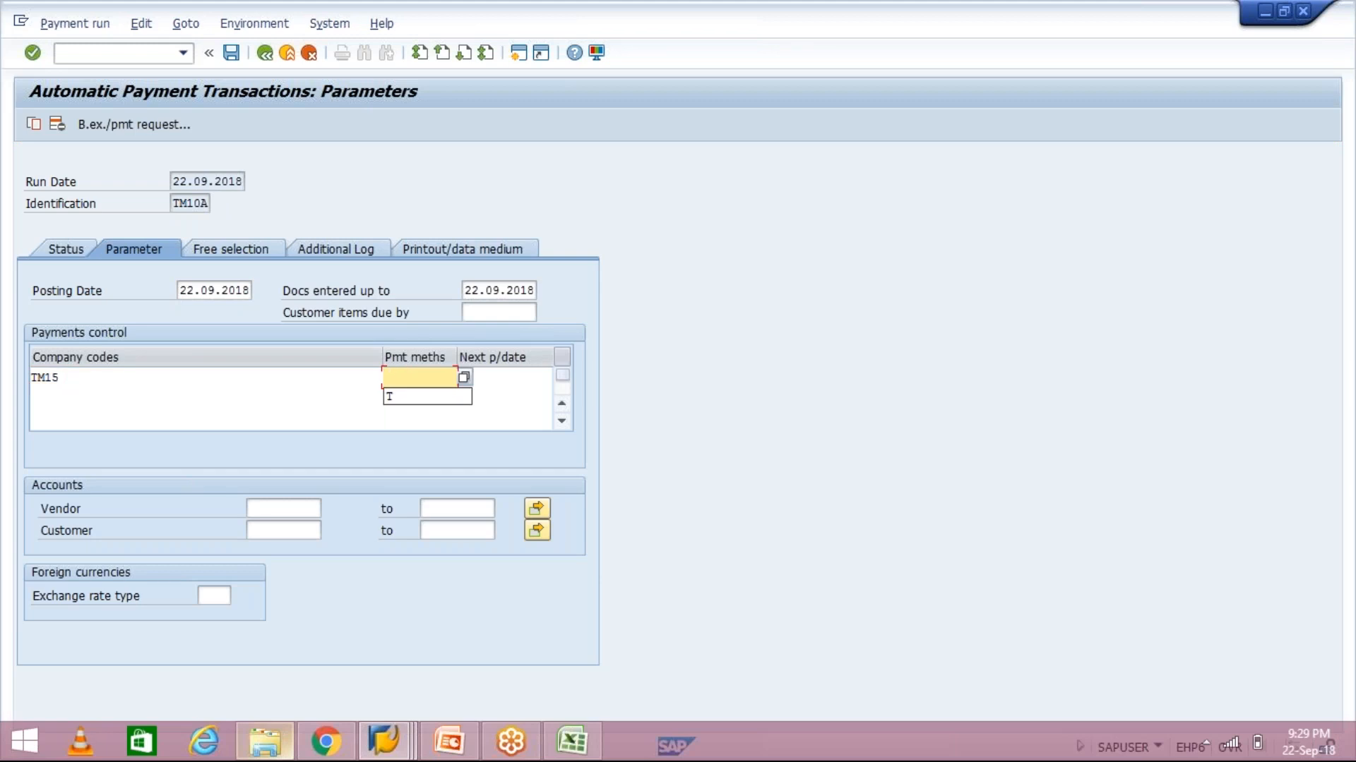
{"action": "left_click", "coordinate": [183, 54]}
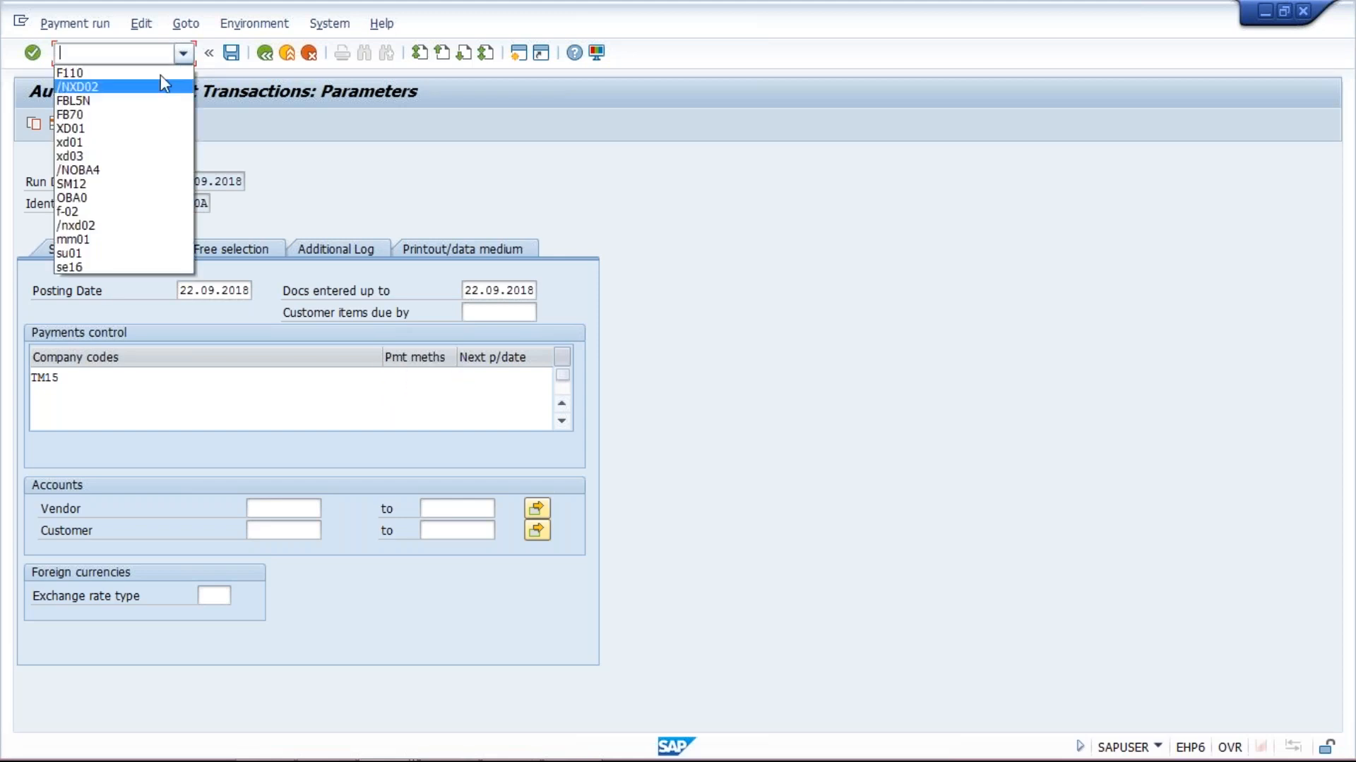
Switch from the payment run to the Dunning transaction F150 after /NF15 fails
{"action": "left_click", "coordinate": [160, 73]}
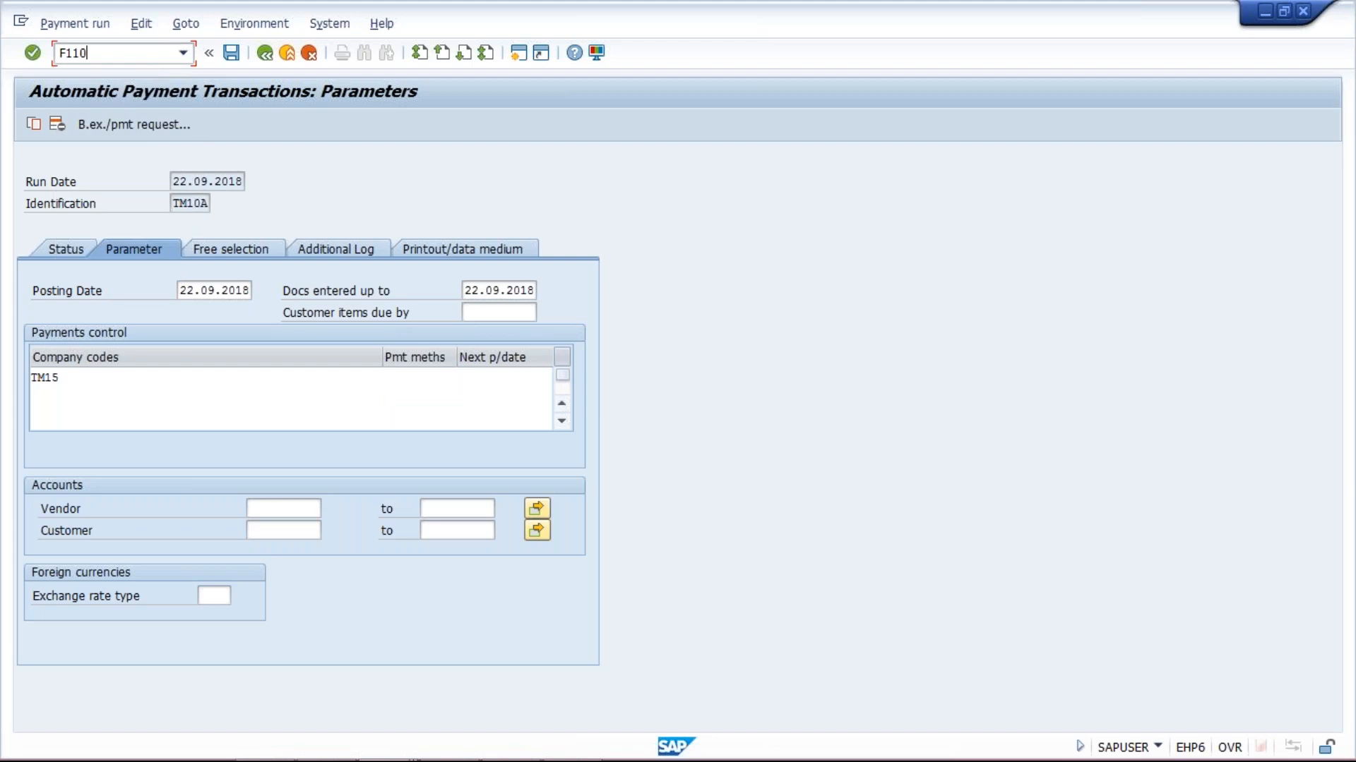
{"action": "left_click", "coordinate": [61, 53]}
{"action": "type", "text": "/N"}
{"action": "key", "text": "Delete"}
{"action": "key", "text": "Delete"}
{"action": "key", "text": "Delete"}
{"action": "key", "text": "Delete"}
{"action": "type", "text": "F15"}
{"action": "key", "text": "Return"}
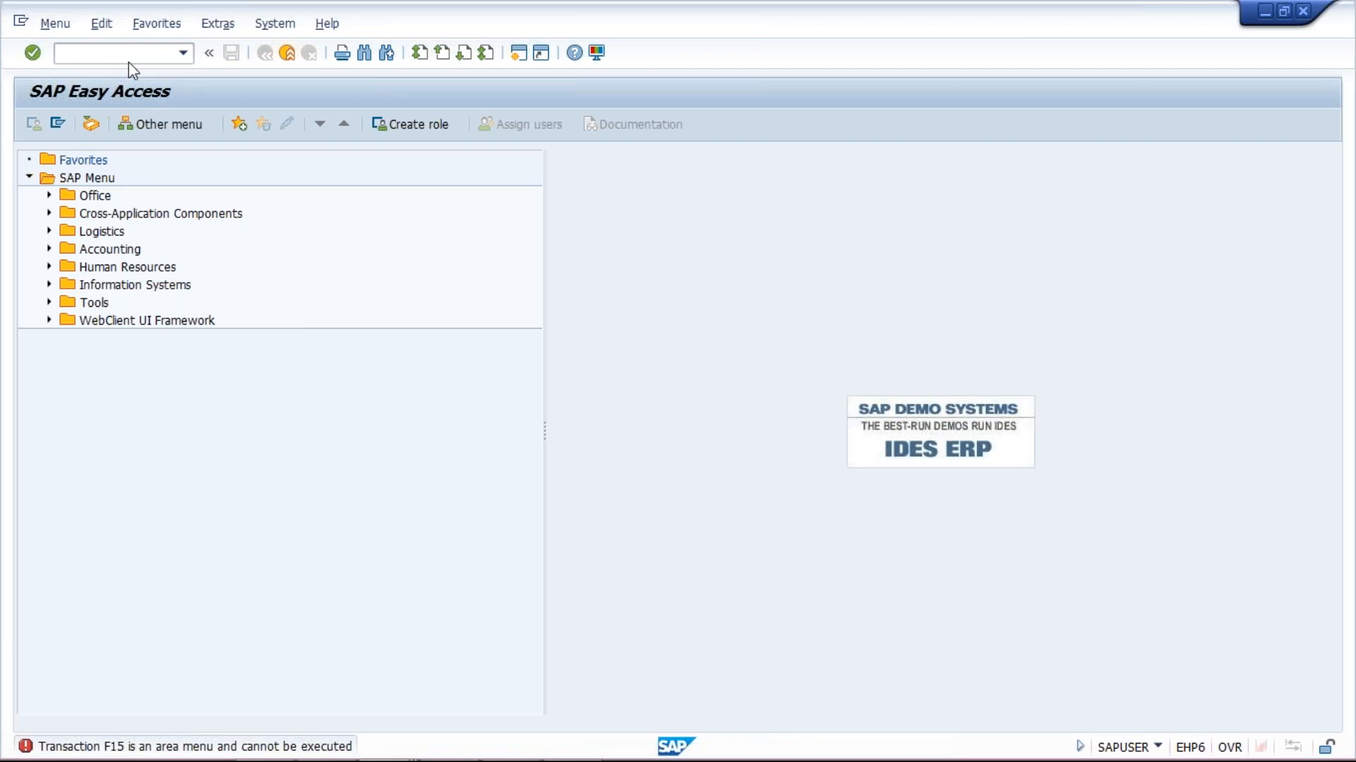
{"action": "type", "text": "F150"}
{"action": "key", "text": "Return"}
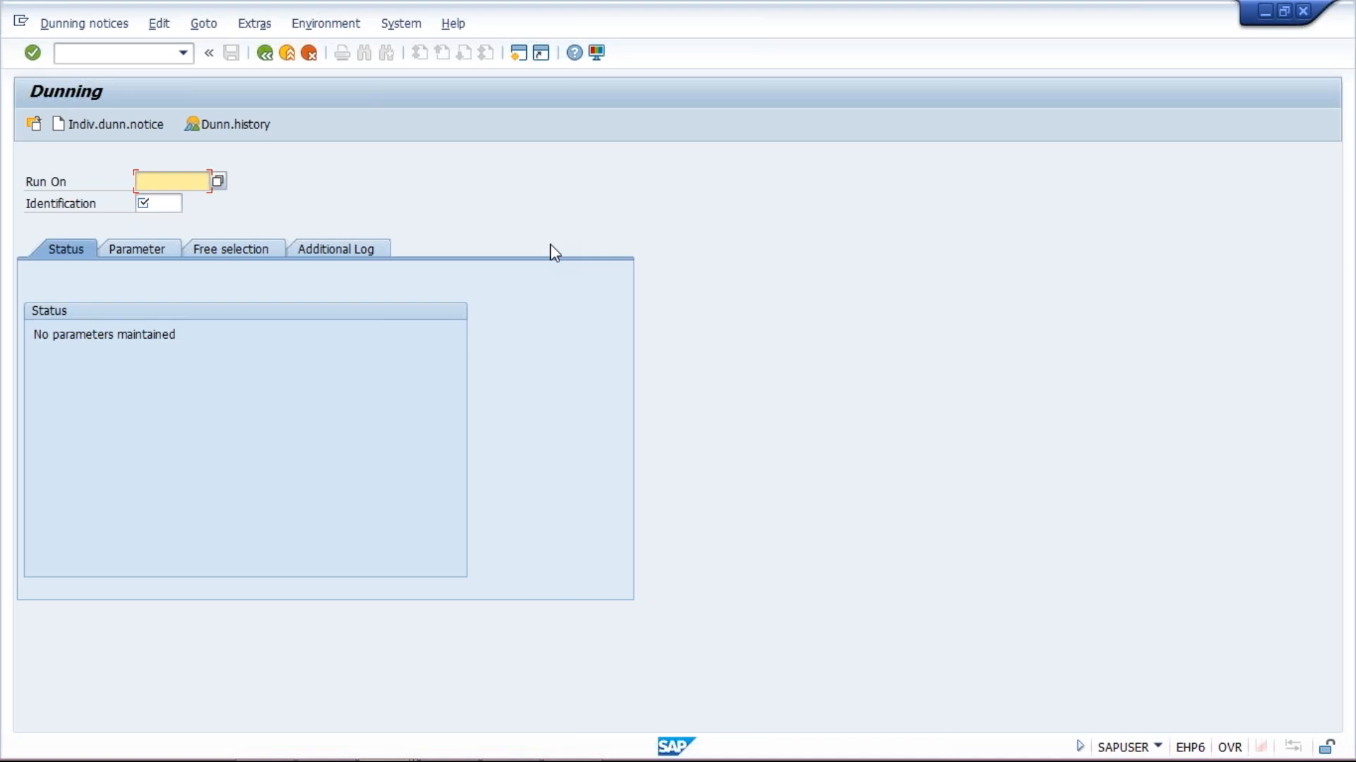
Identify the dunning run as Run On 22.09.2018 with identification TM10A
{"action": "left_click", "coordinate": [156, 185]}
{"action": "left_click", "coordinate": [153, 184]}
{"action": "type", "text": "22.09.2018"}
{"action": "left_click", "coordinate": [160, 207]}
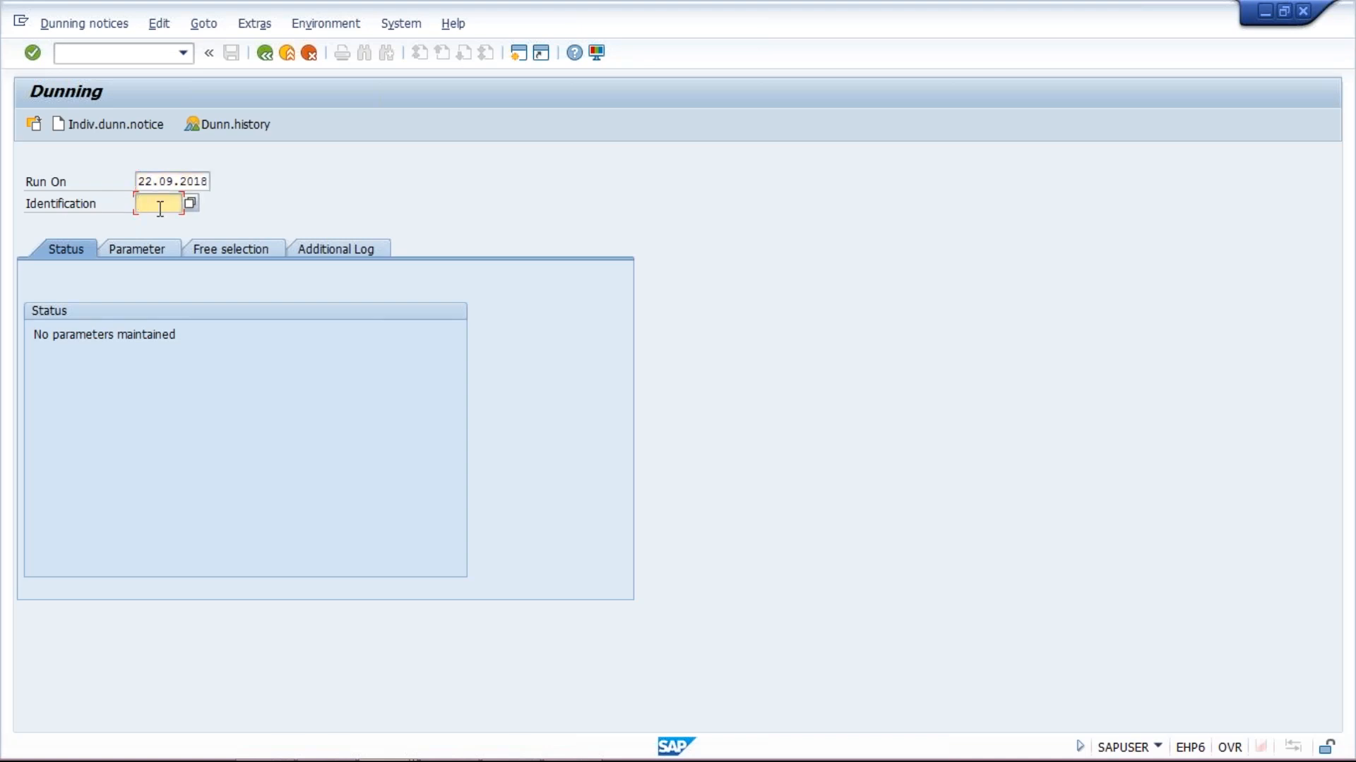
{"action": "type", "text": "TM10B"}
{"action": "key", "text": "BackSpace"}
{"action": "type", "text": "A"}
Set the dunning date and posting cutoff to 22.09.2018 and company code TM10
{"action": "left_click", "coordinate": [116, 253]}
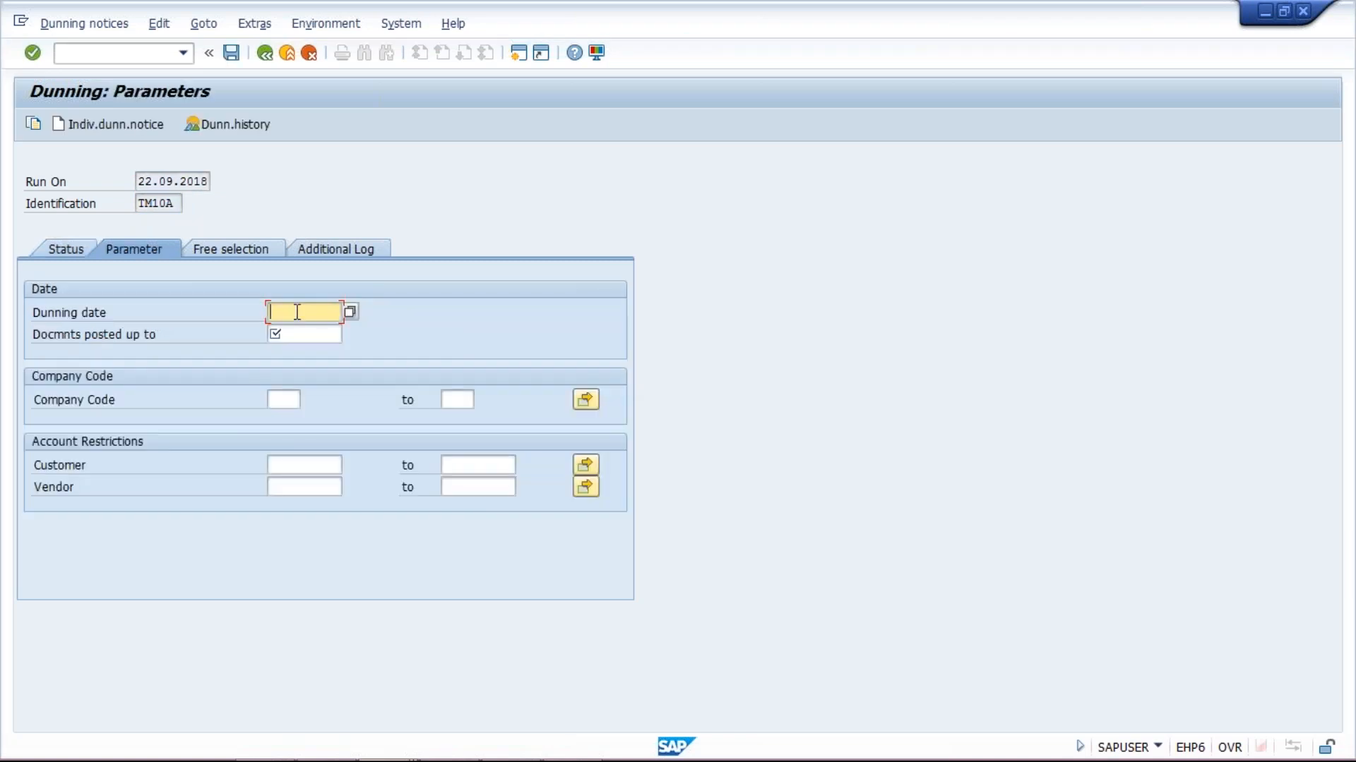
{"action": "left_click_drag", "start_coordinate": [140, 182], "coordinate": [308, 191]}
{"action": "key", "text": "ctrl+c"}
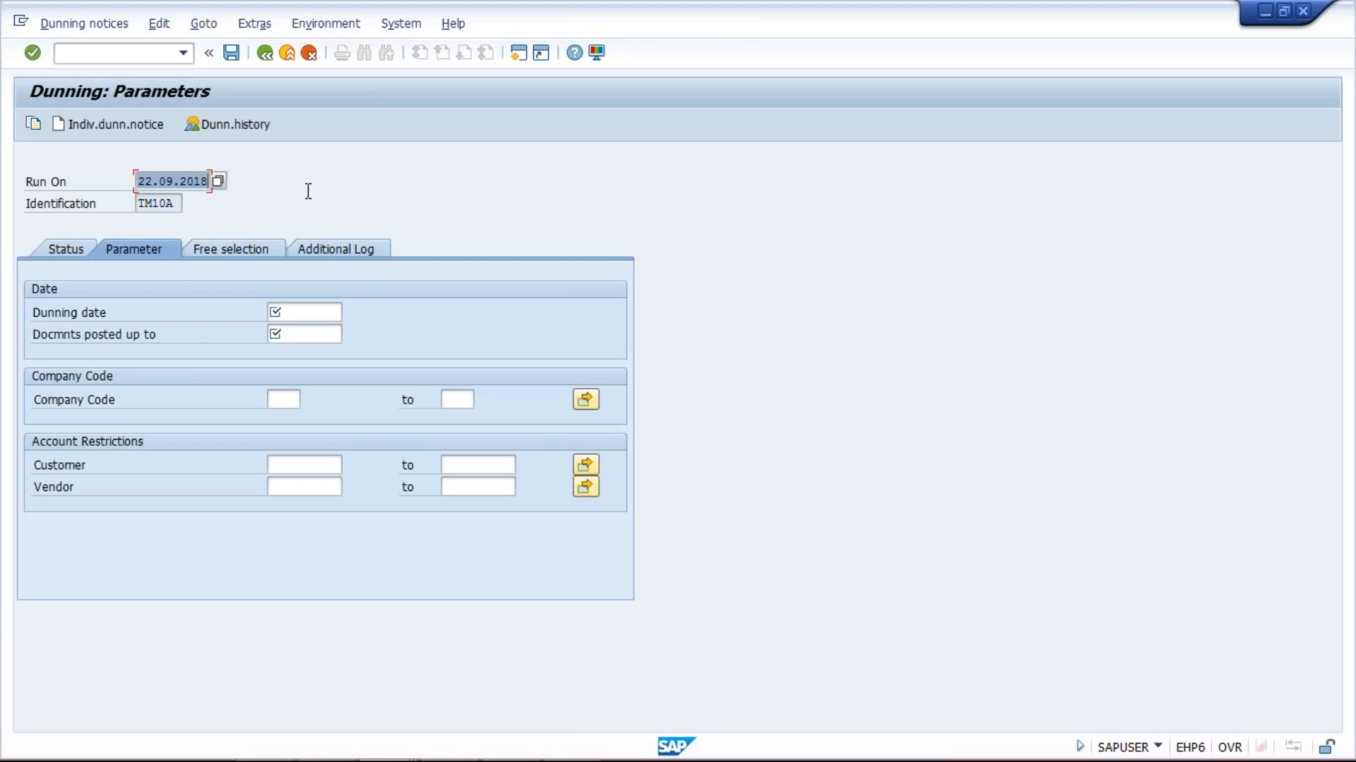
{"action": "left_click", "coordinate": [291, 313]}
{"action": "key", "text": "ctrl+v"}
{"action": "left_click", "coordinate": [292, 335]}
{"action": "key", "text": "ctrl+v"}
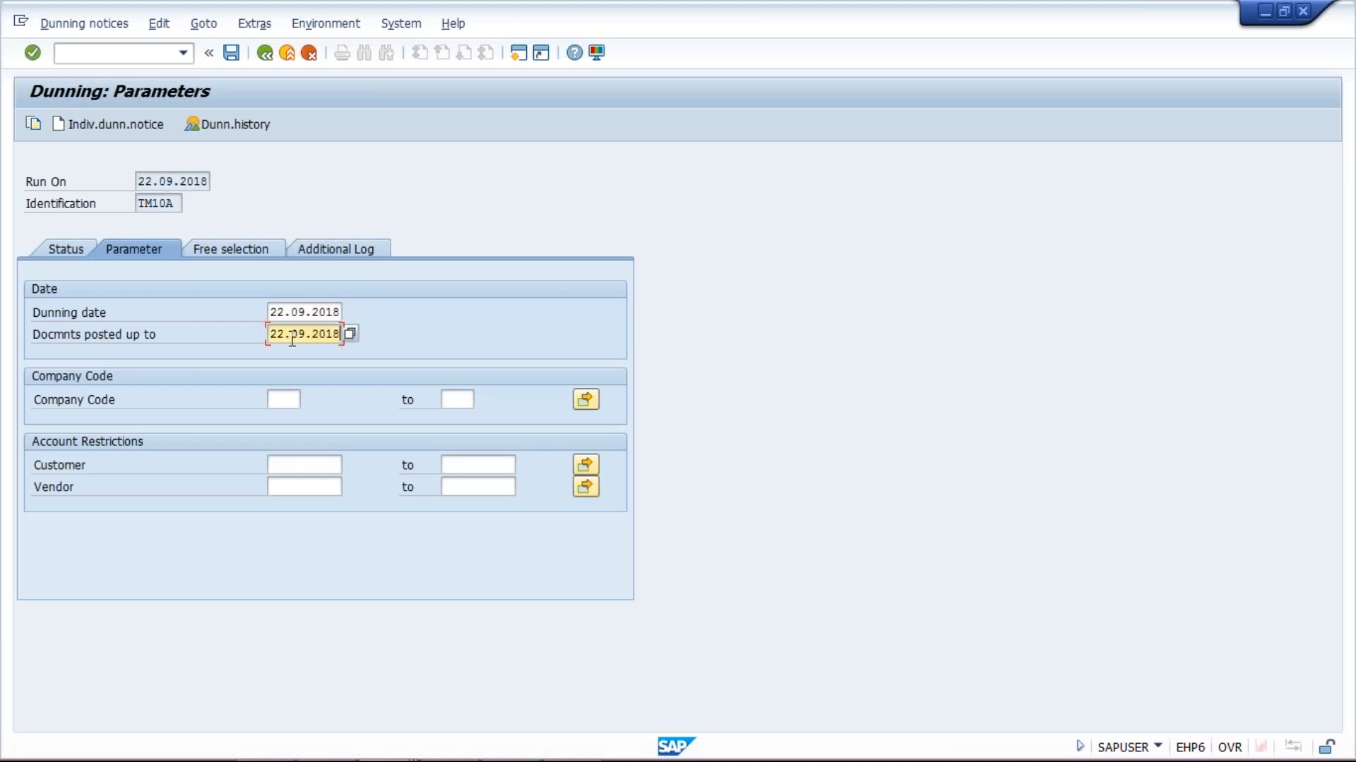
{"action": "left_click", "coordinate": [282, 397]}
{"action": "type", "text": "T"}
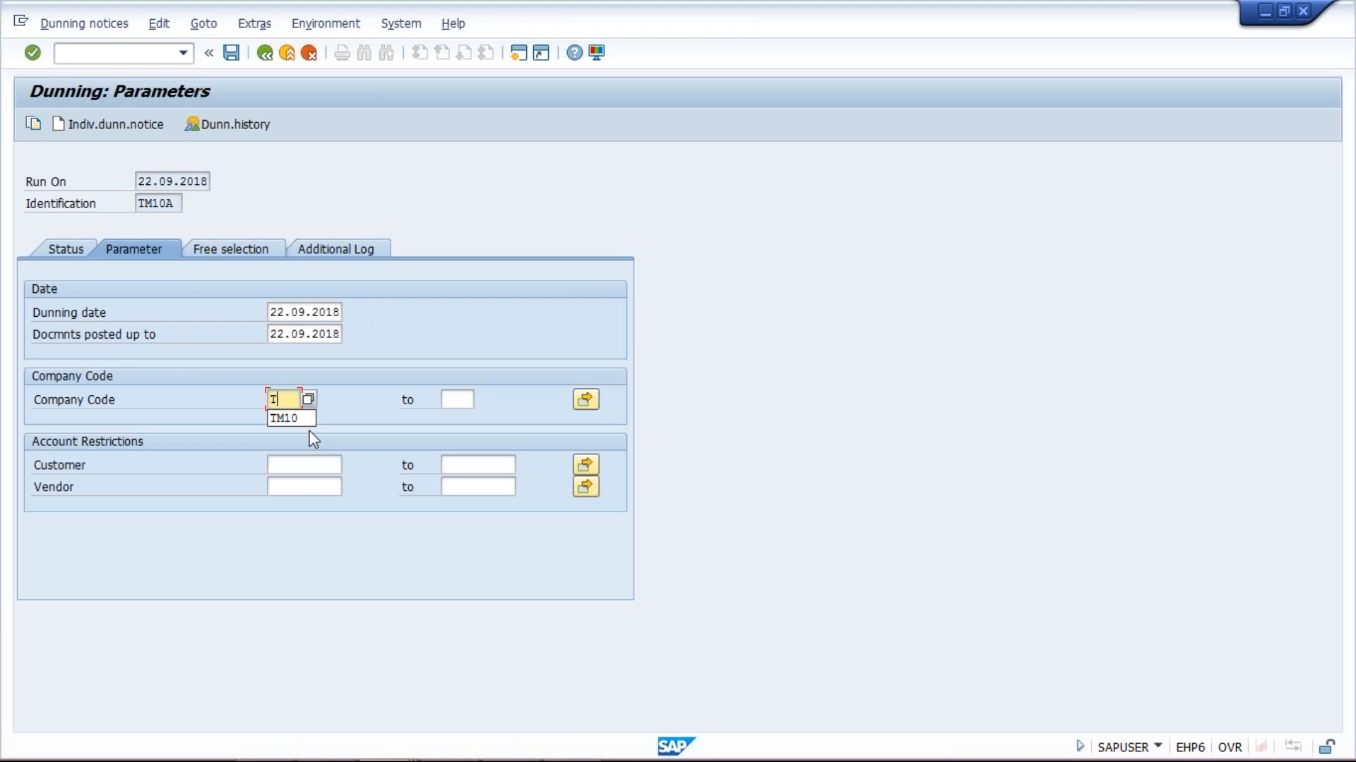
{"action": "type", "text": "M10"}
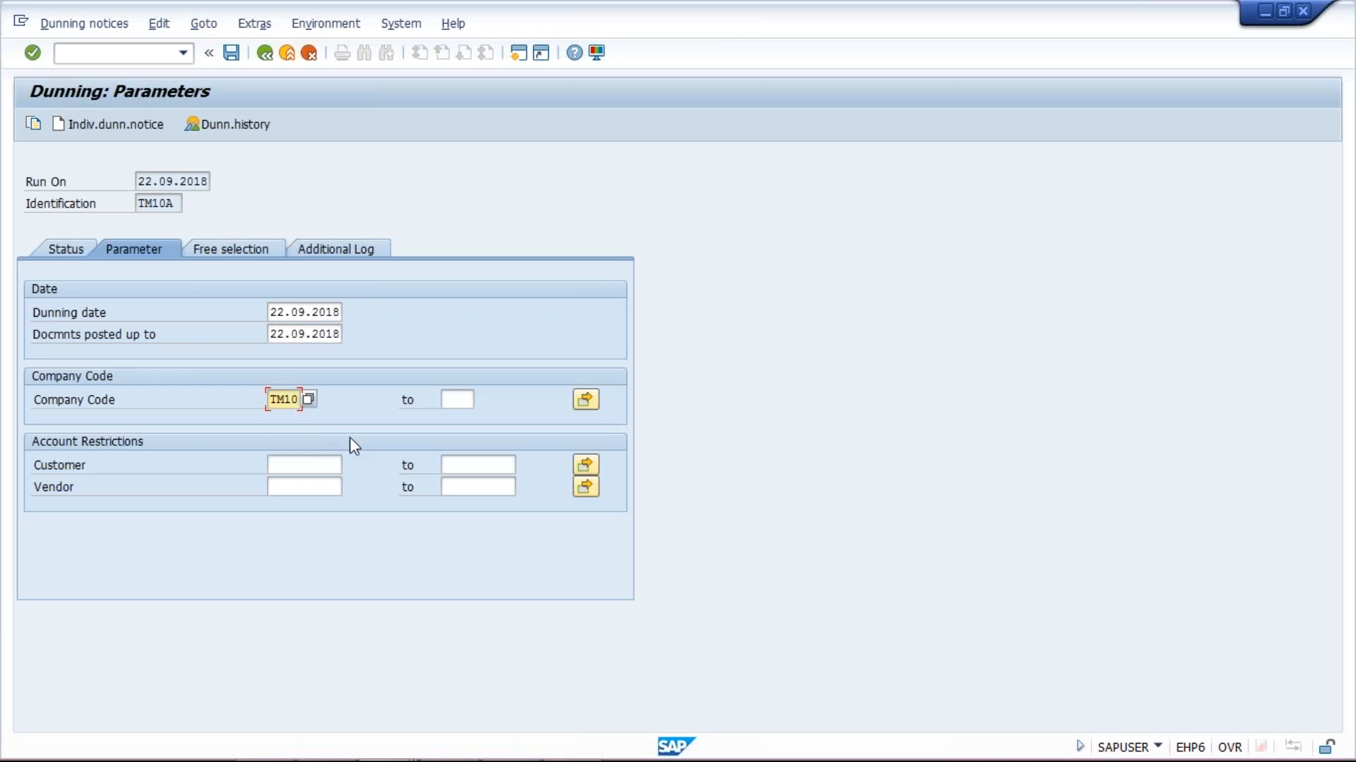
{"action": "left_click", "coordinate": [304, 468]}
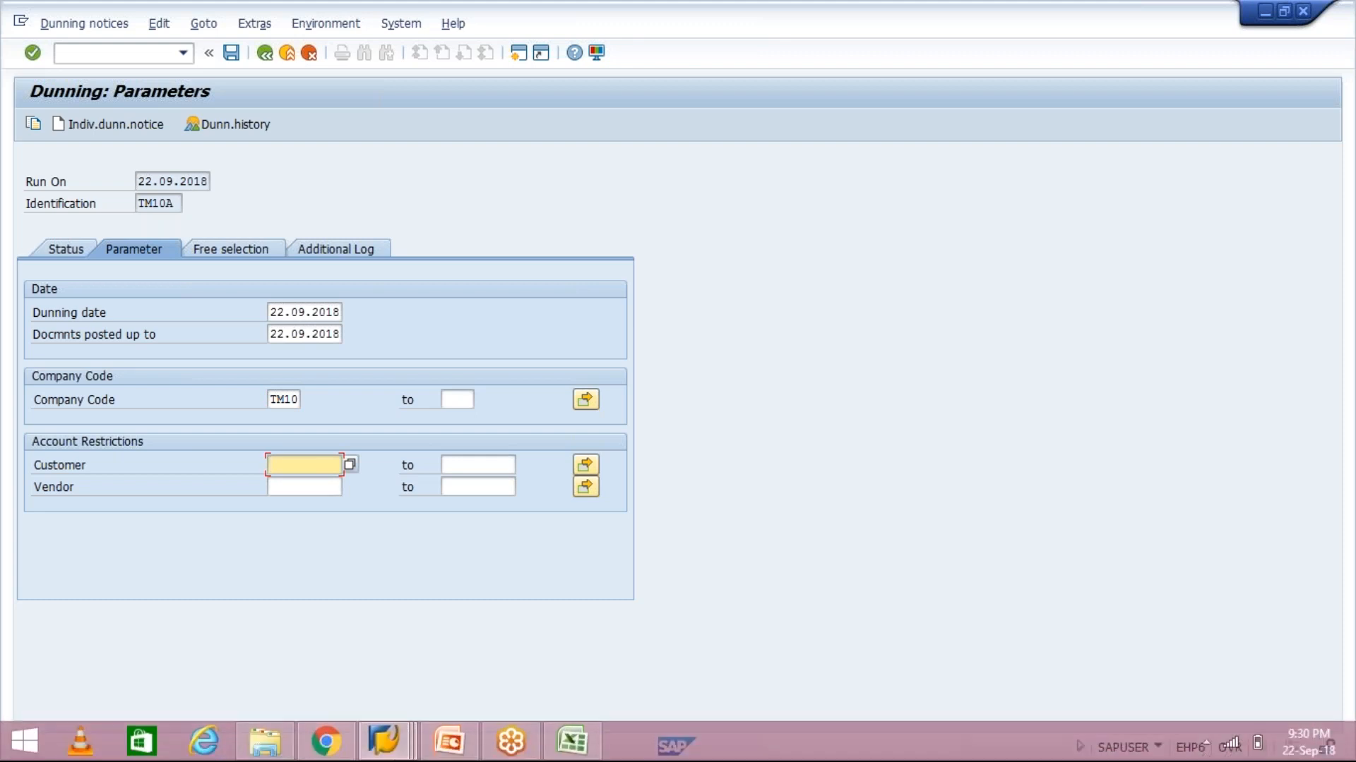
Copy the head-office customer number from Customer Line Item Display into the Customer restriction field
{"action": "left_click", "coordinate": [386, 747]}
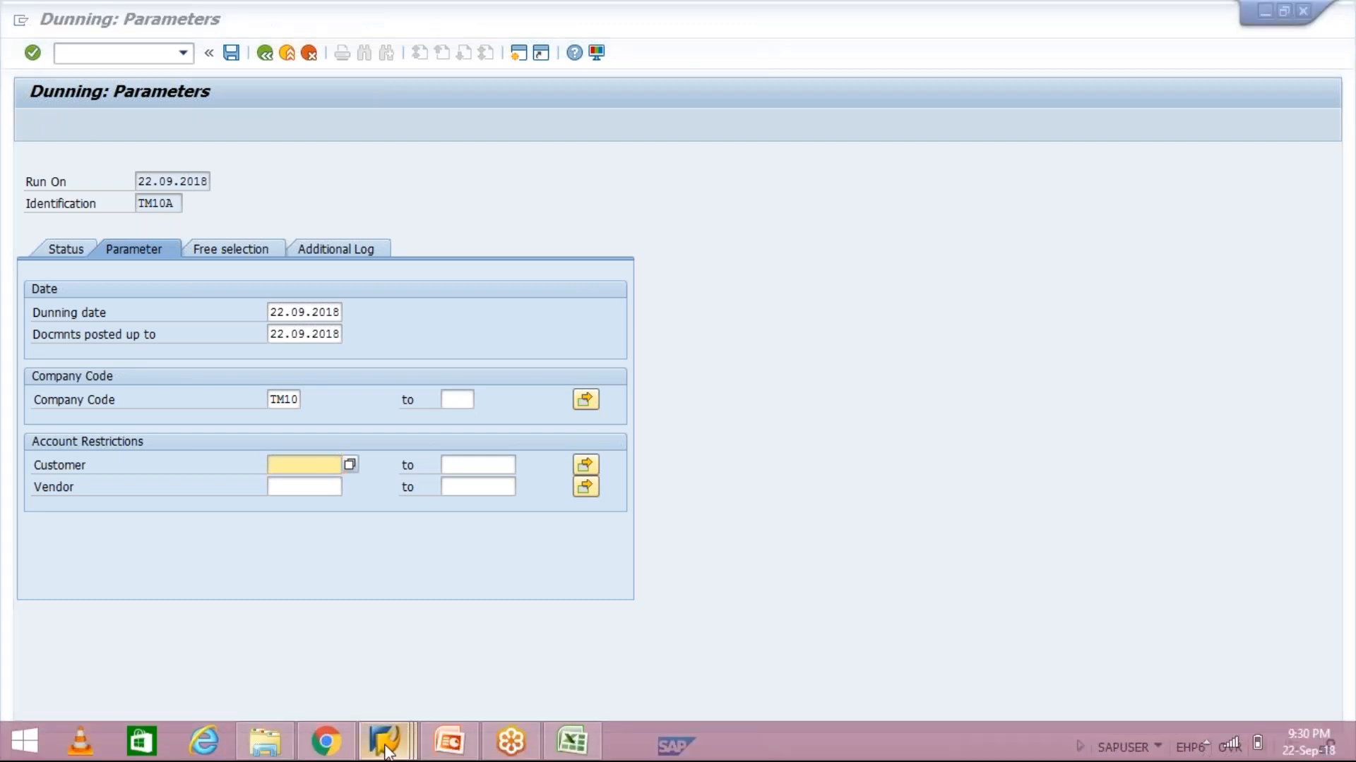
{"action": "left_click", "coordinate": [554, 643]}
{"action": "key", "text": "ctrl+y"}
{"action": "left_click_drag", "start_coordinate": [200, 172], "coordinate": [269, 176]}
{"action": "key", "text": "ctrl+c"}
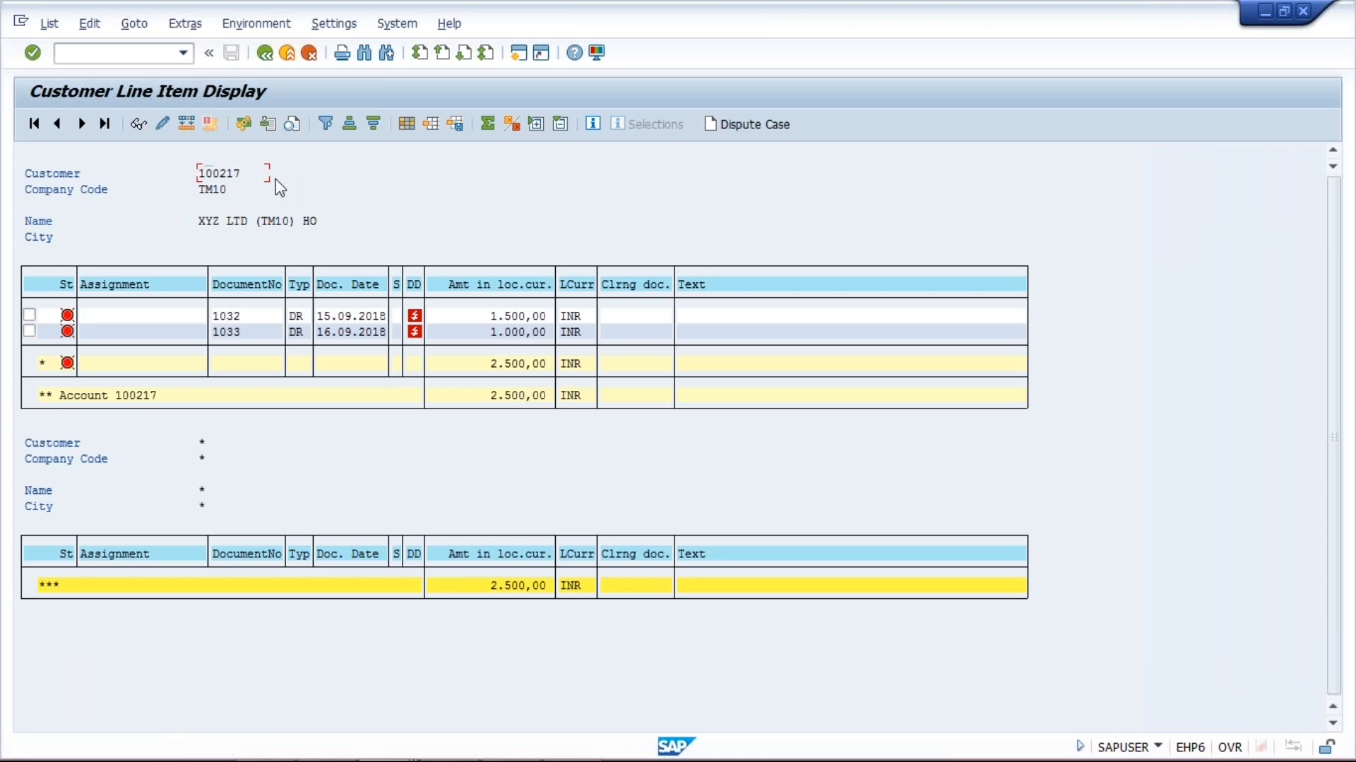
{"action": "key", "text": "alt+Tab"}
{"action": "left_click", "coordinate": [321, 463]}
{"action": "key", "text": "ctrl+v"}
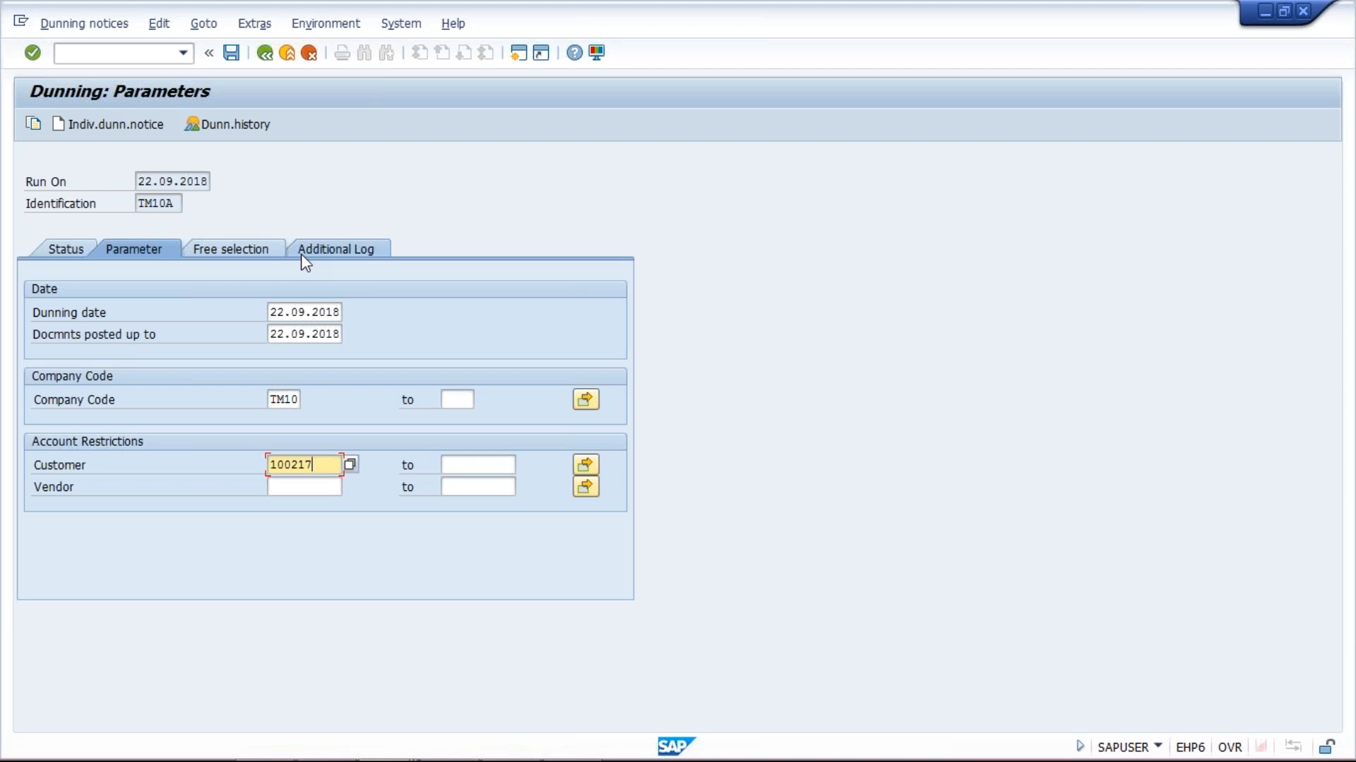
Enter the head-office customer number in the Additional Log and save run TM10A's parameters
{"action": "left_click", "coordinate": [343, 241]}
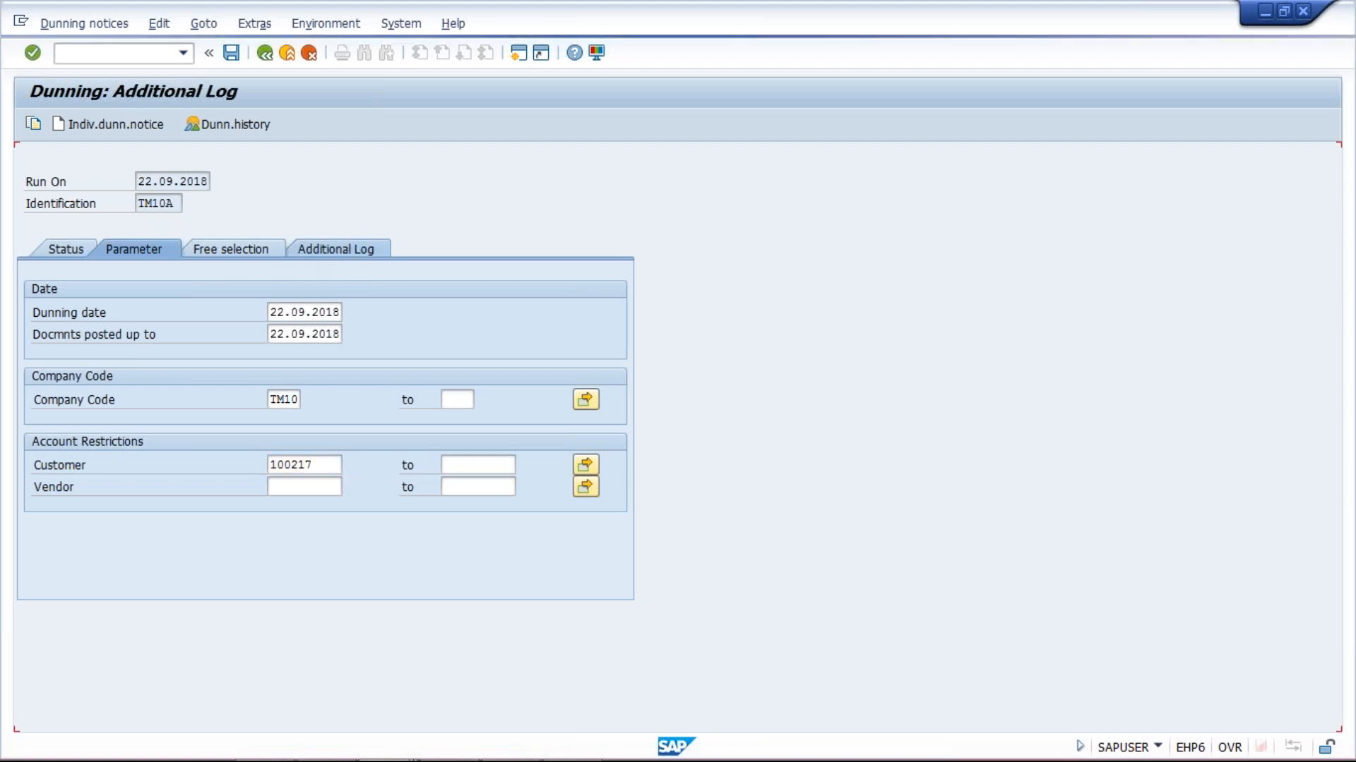
{"action": "type", "text": "1000"}
{"action": "type", "text": "217"}
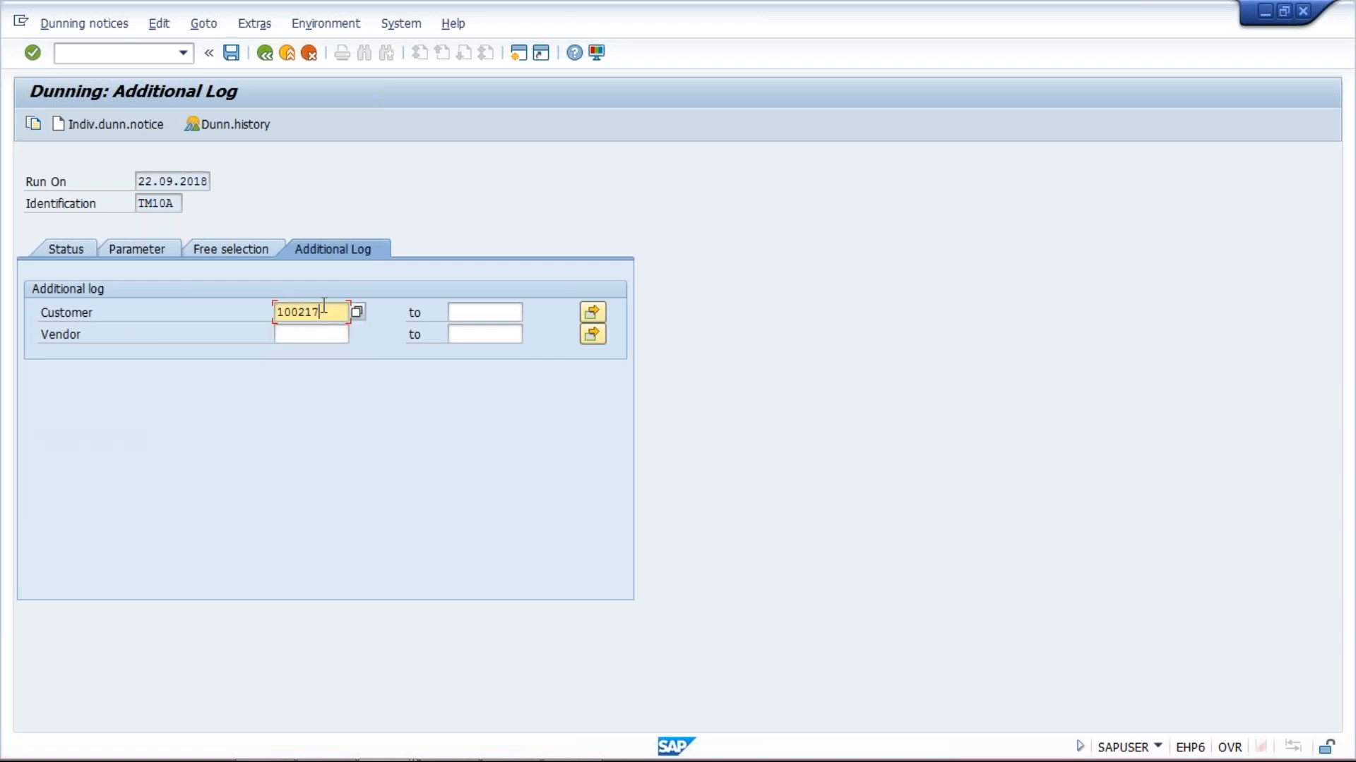
{"action": "key", "text": "Return"}
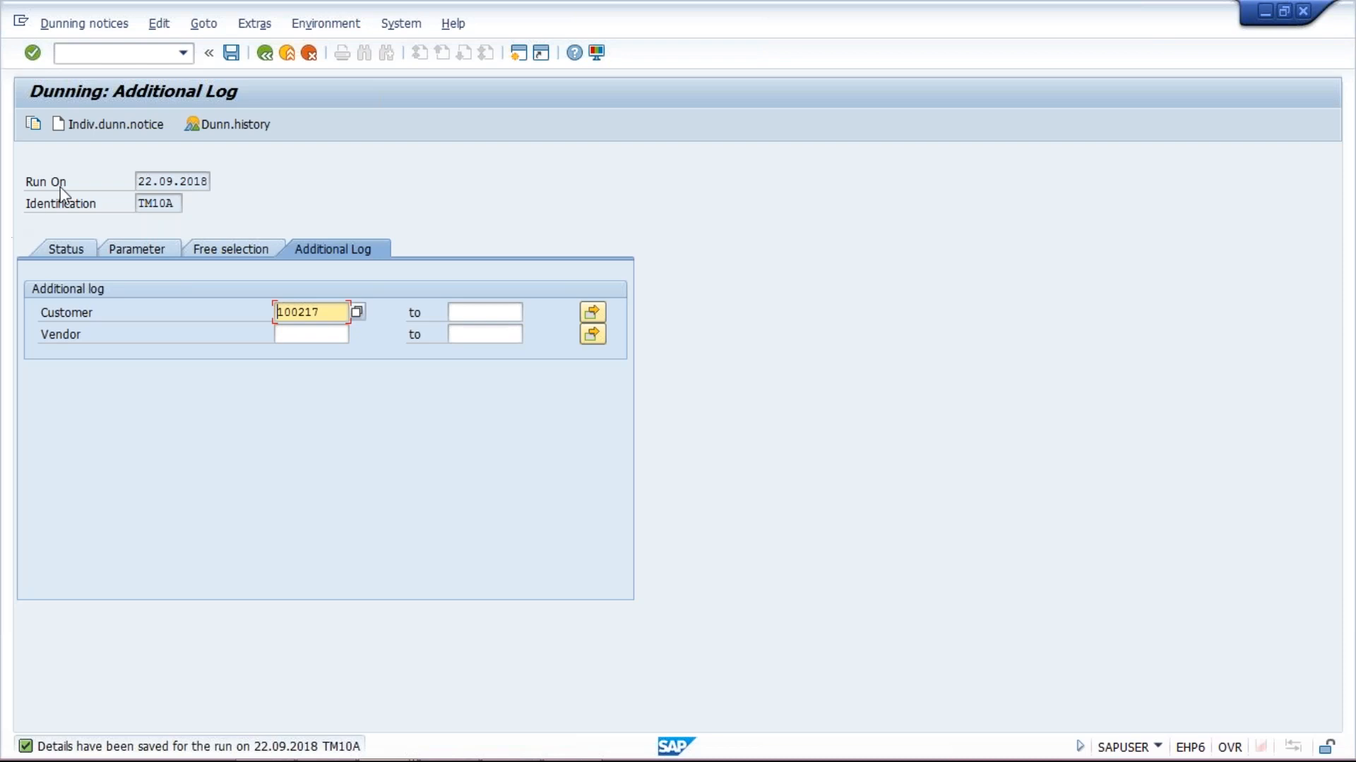
{"action": "left_click", "coordinate": [66, 251]}
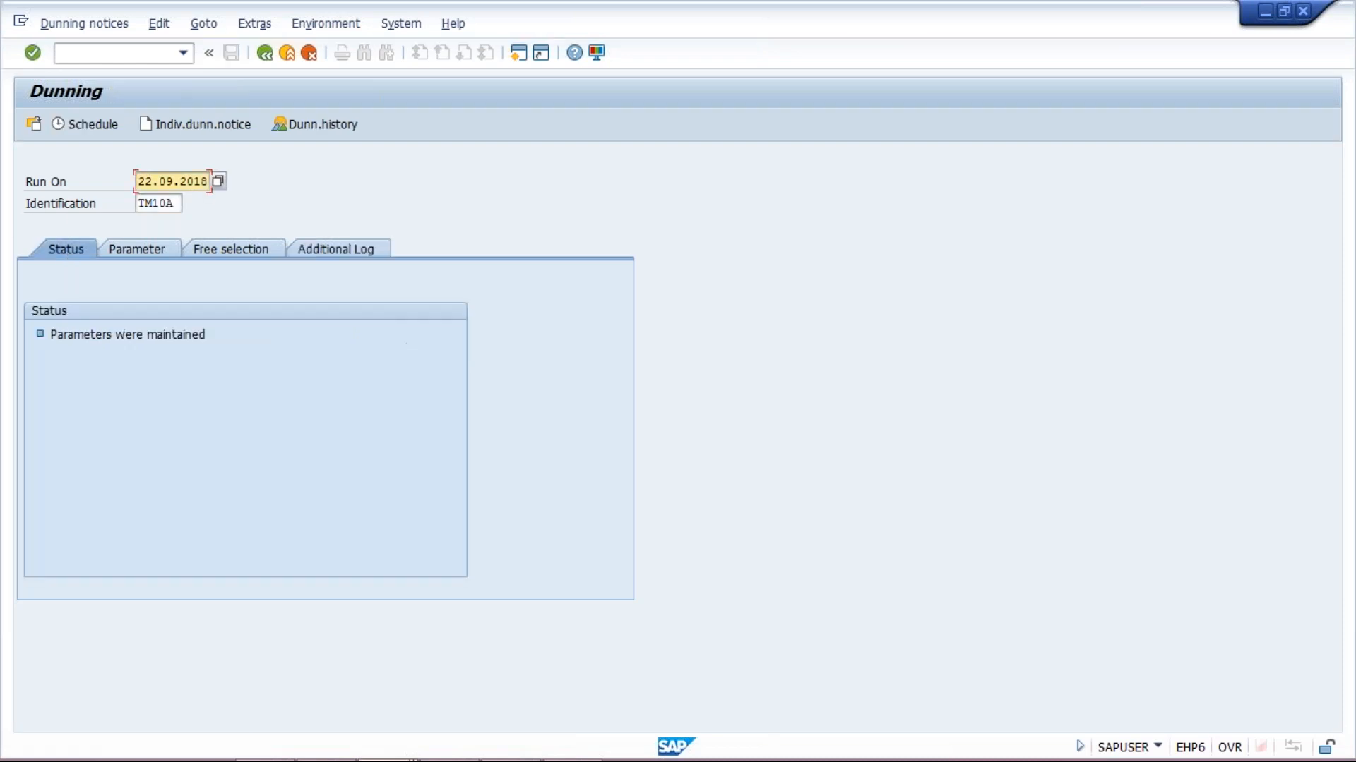
Schedule the dunning selection to start immediately on LP01 and refresh until it completes
{"action": "left_click", "coordinate": [82, 123]}
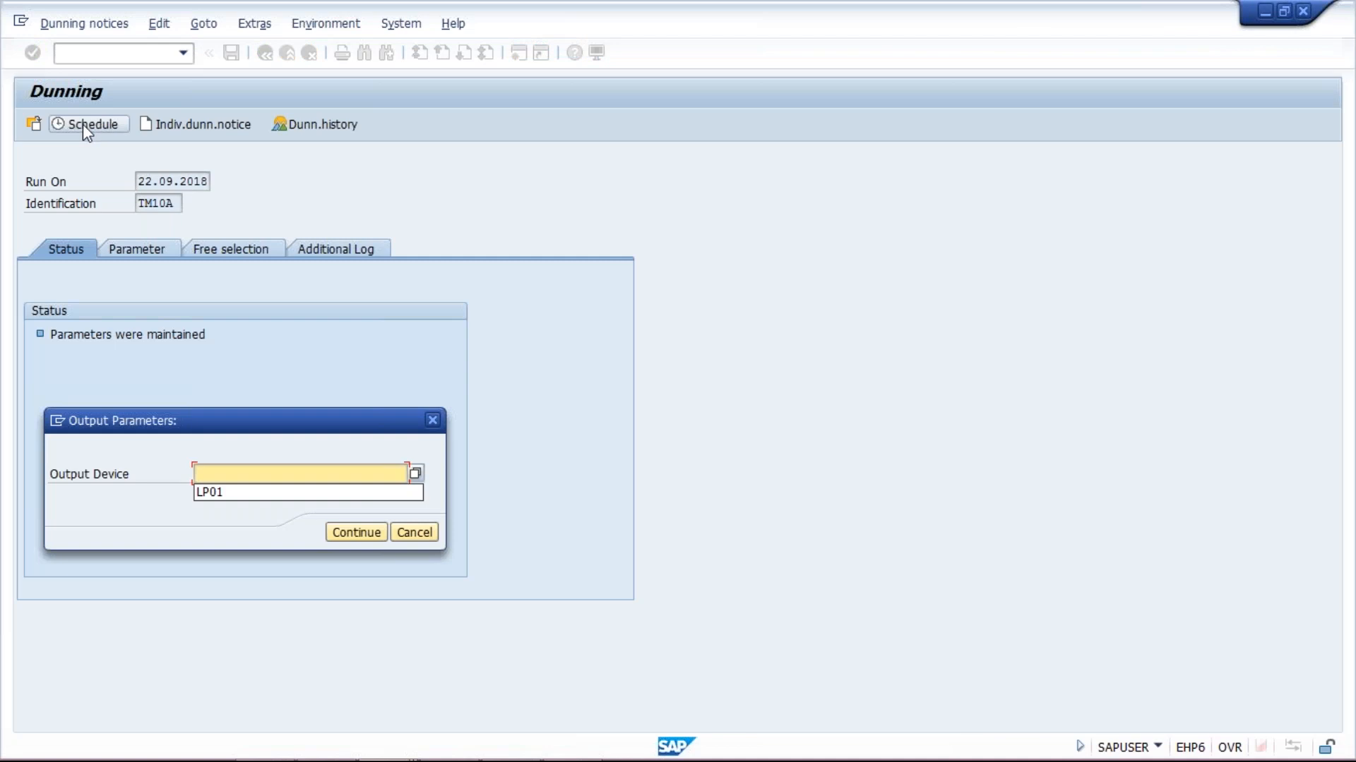
{"action": "key", "text": "Down"}
{"action": "key", "text": "Return"}
{"action": "key", "text": "Return"}
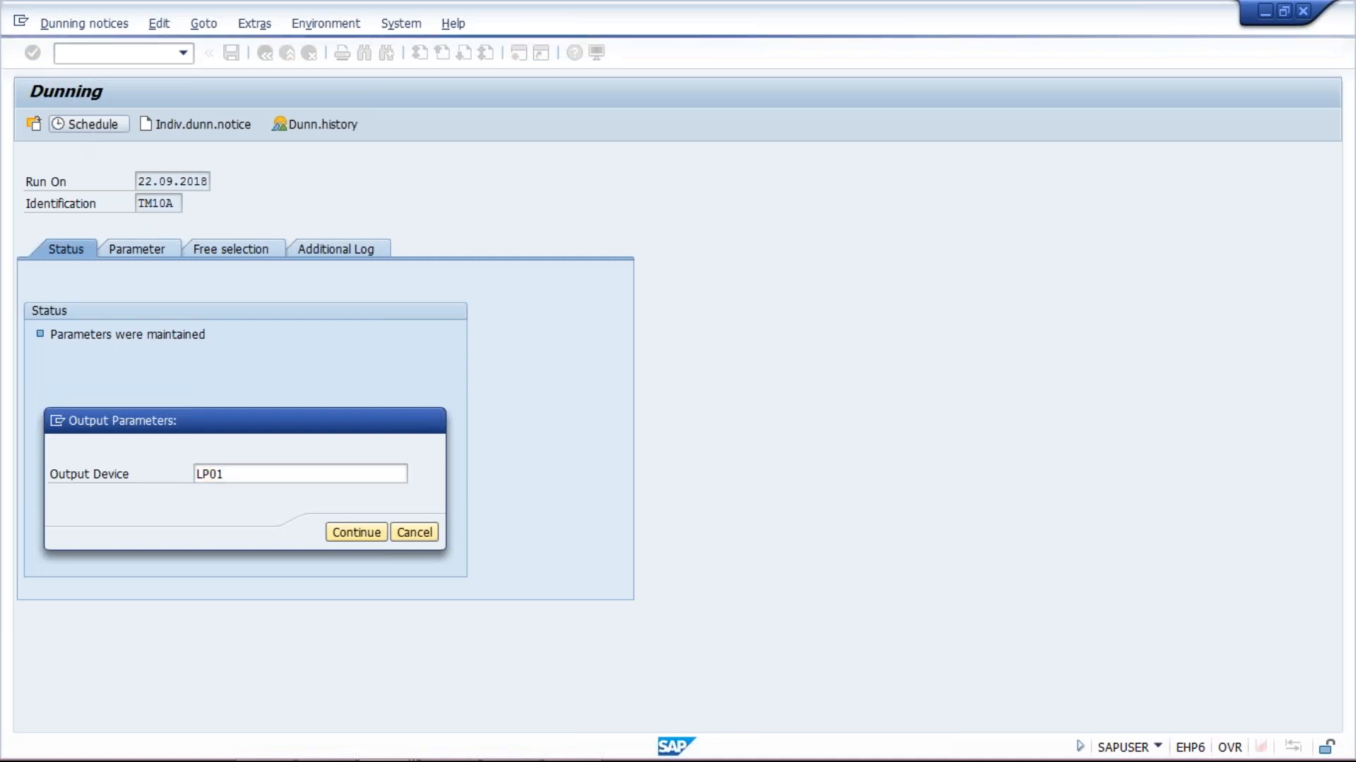
{"action": "left_click", "coordinate": [309, 387]}
{"action": "left_click", "coordinate": [325, 564]}
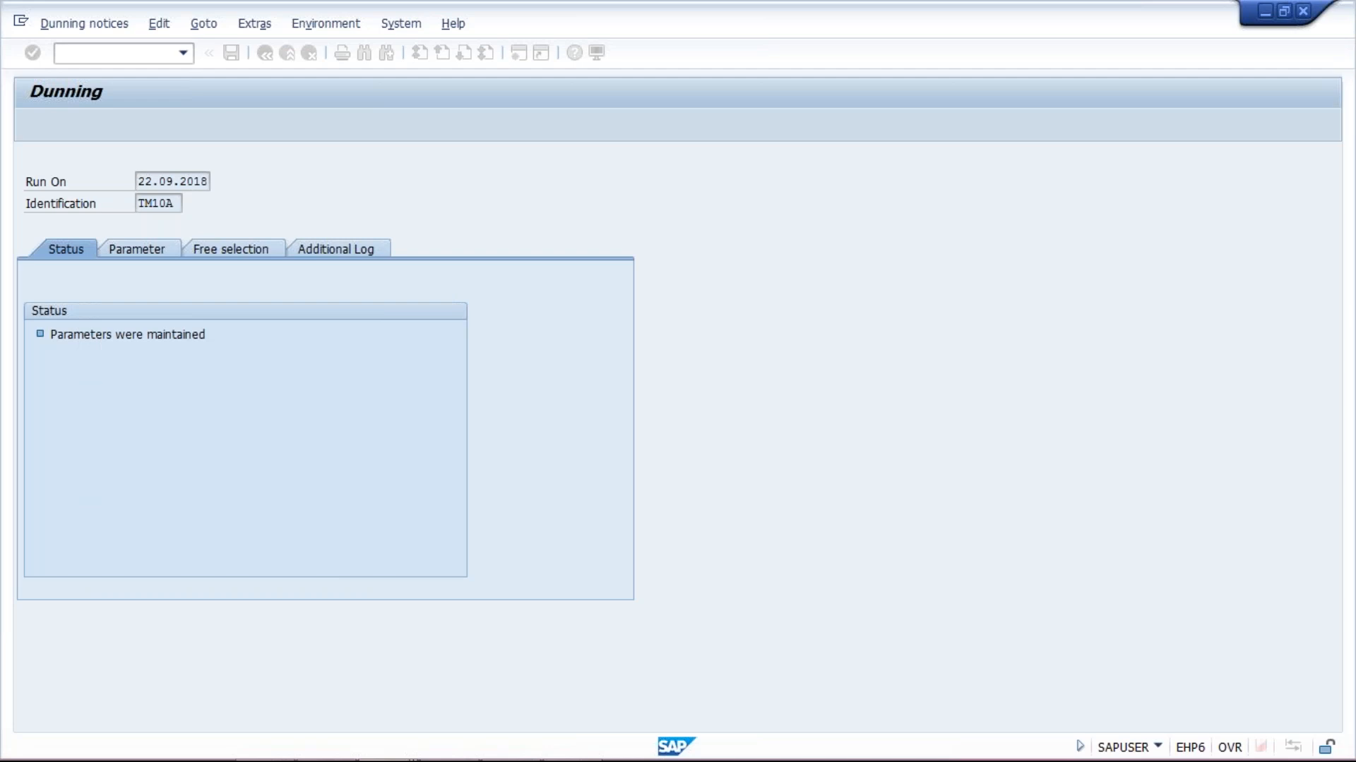
{"action": "key", "text": "Return"}
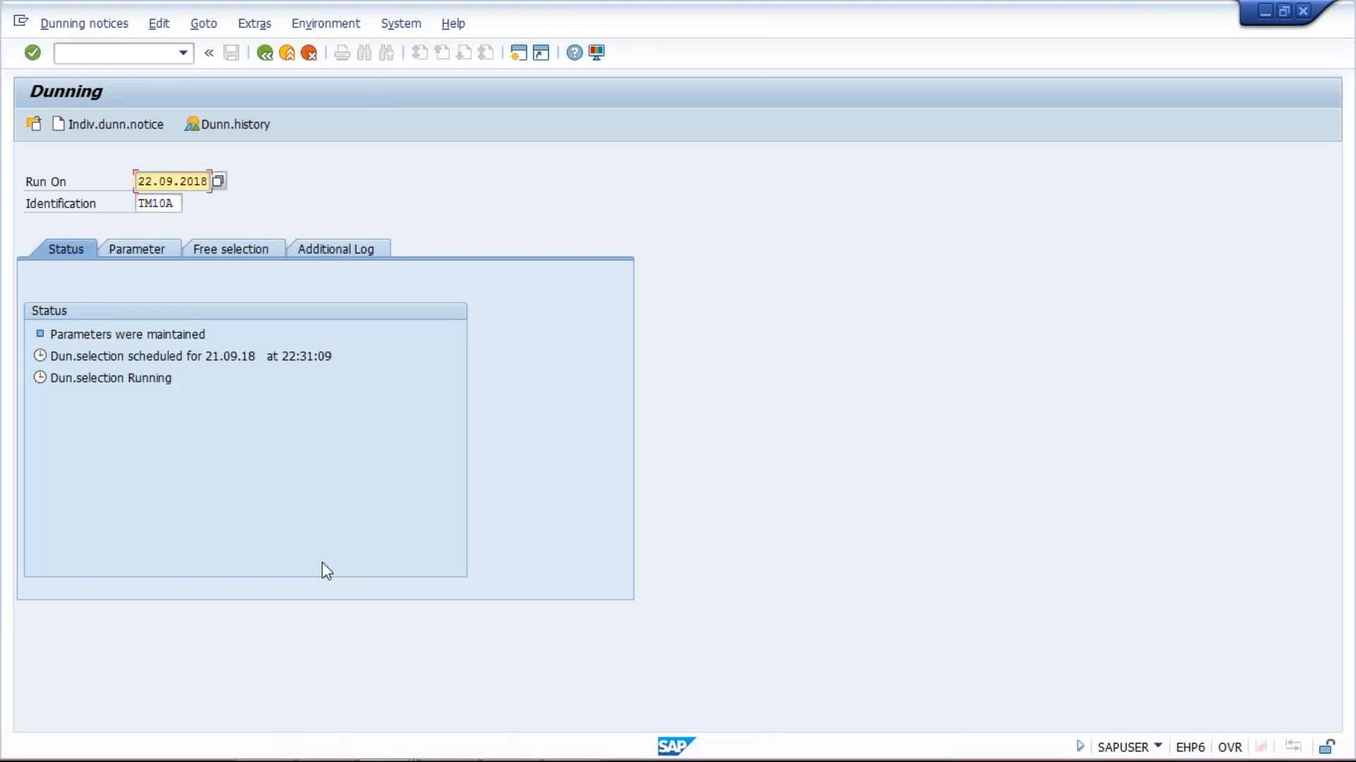
{"action": "key", "text": "Return"}
{"action": "left_click", "coordinate": [121, 384]}
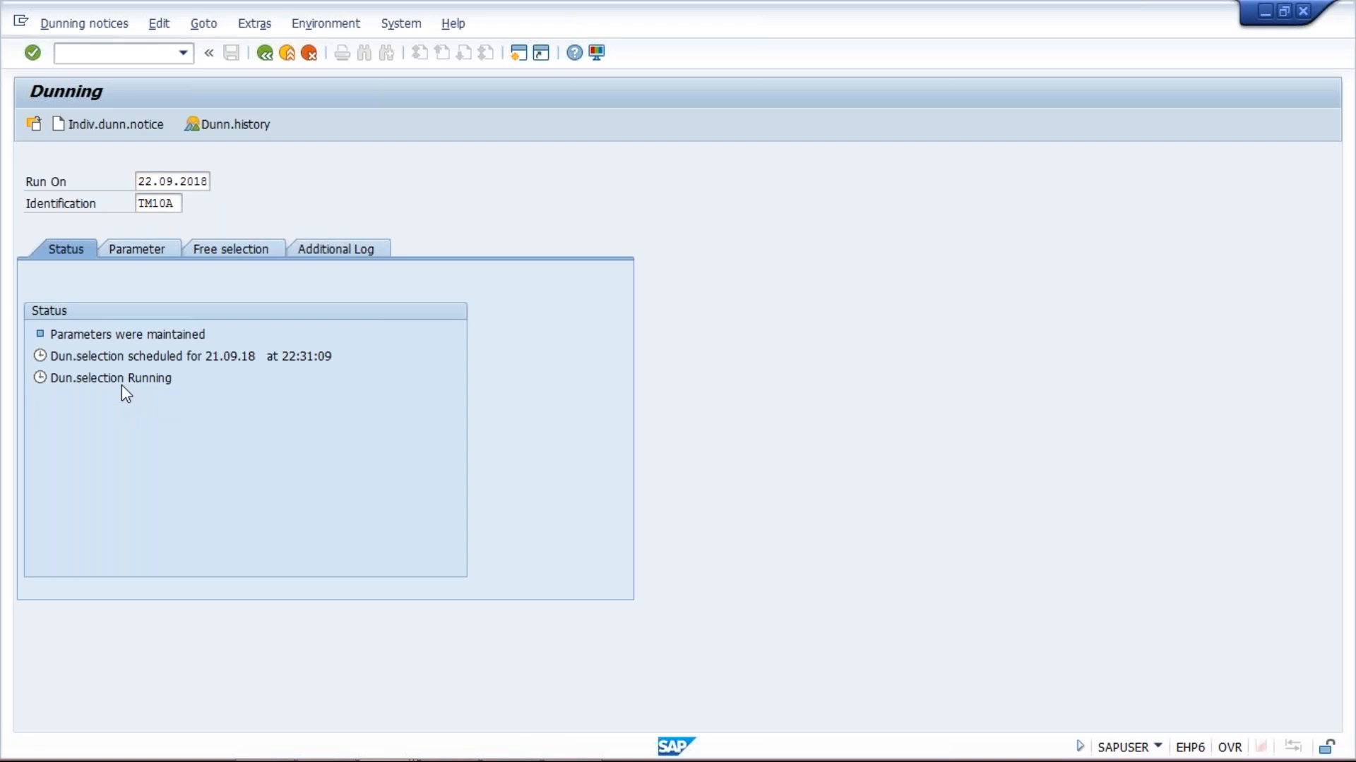
{"action": "key", "text": "Return"}
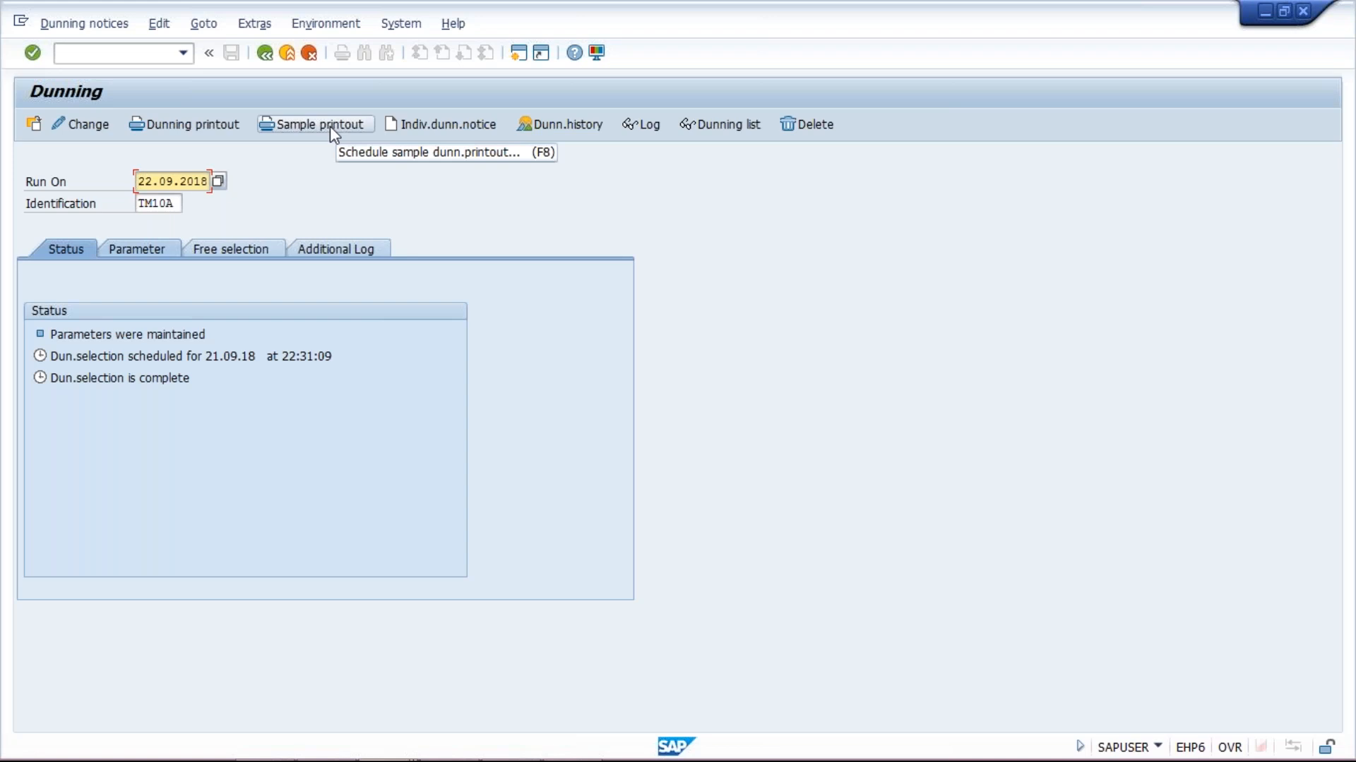
Print a sample first dunning notice to LP01 as a print preview
{"action": "left_click", "coordinate": [302, 127]}
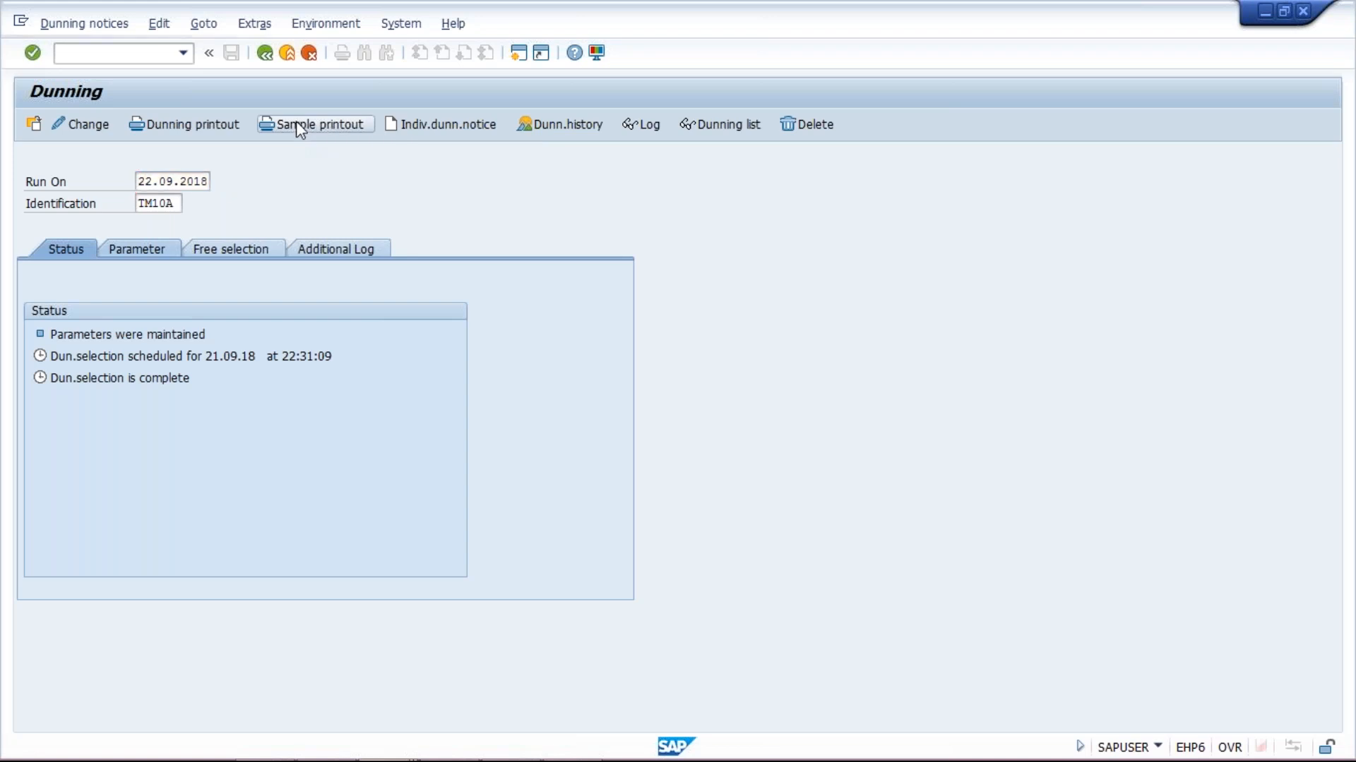
{"action": "key", "text": "Down"}
{"action": "key", "text": "Return"}
{"action": "key", "text": "Return"}
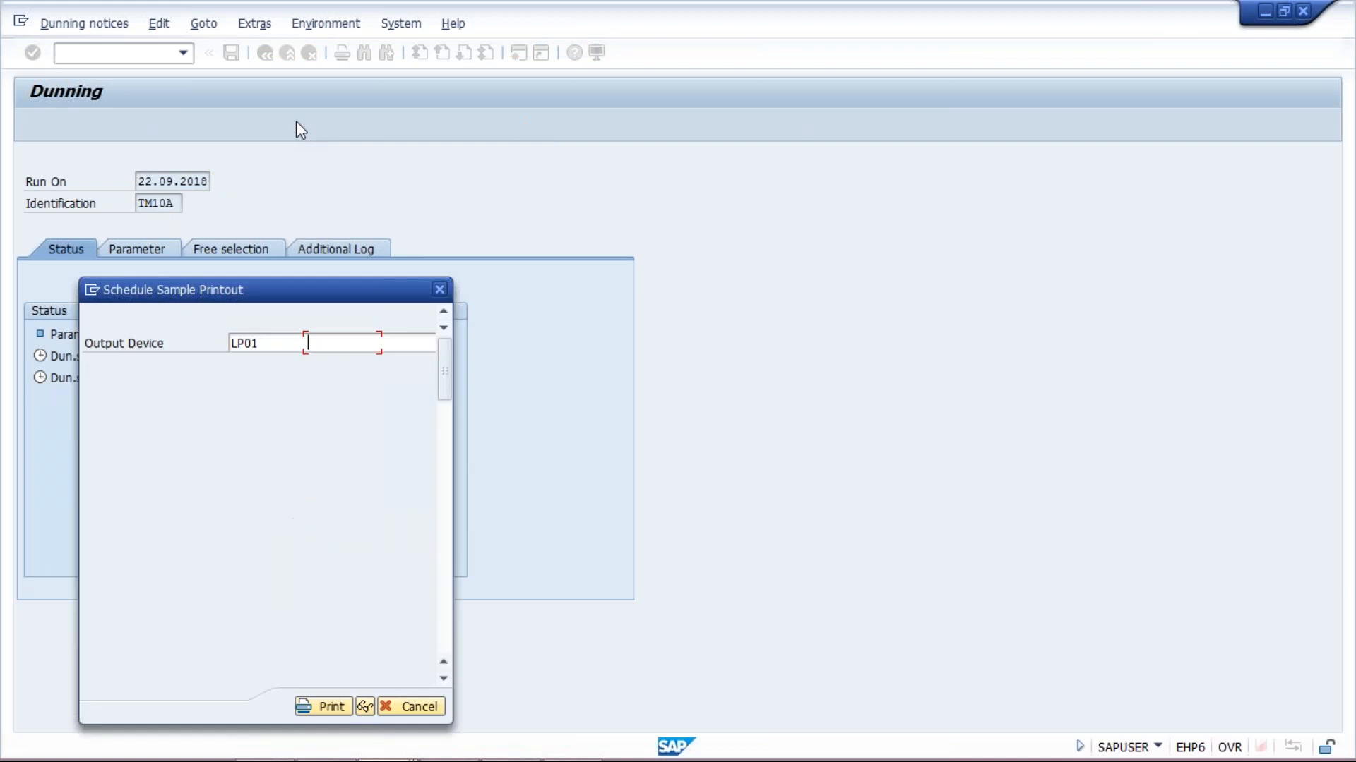
{"action": "left_click", "coordinate": [363, 711]}
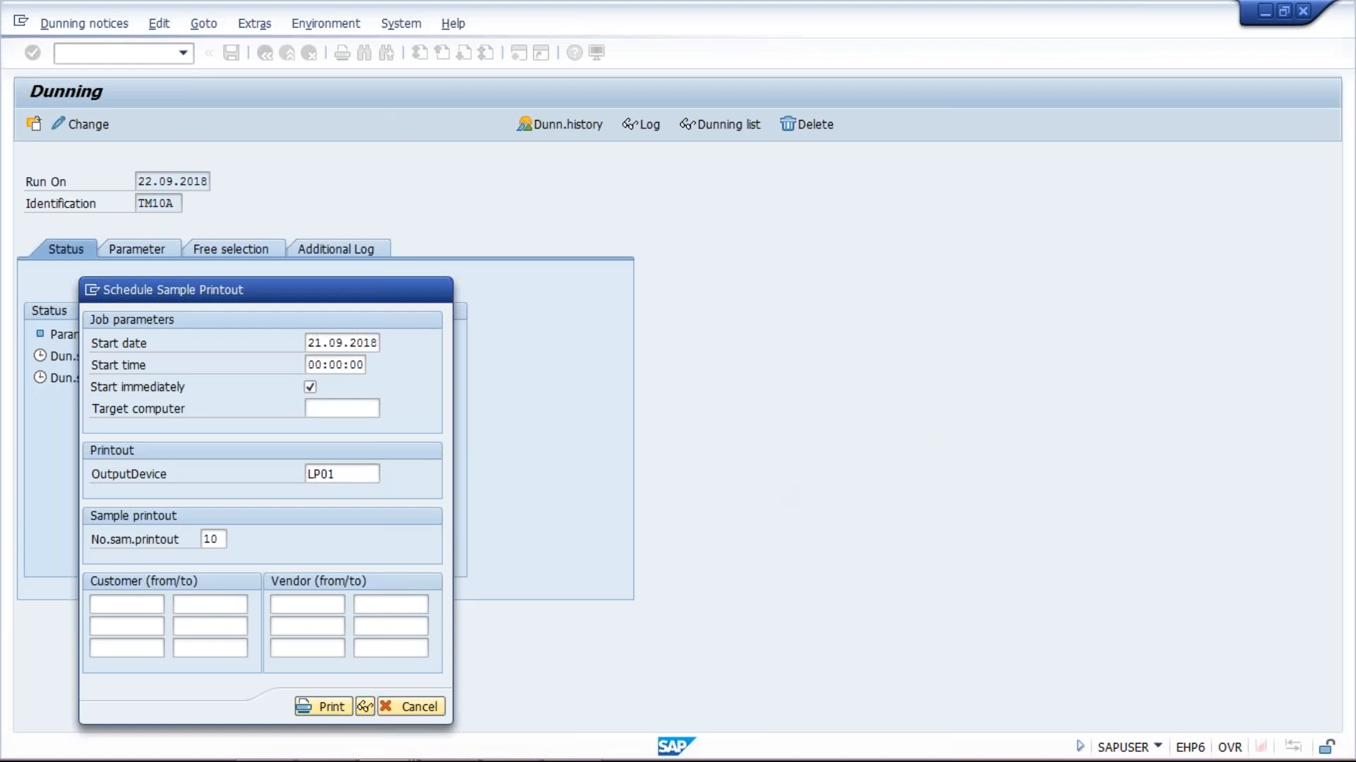
{"action": "left_click", "coordinate": [365, 707]}
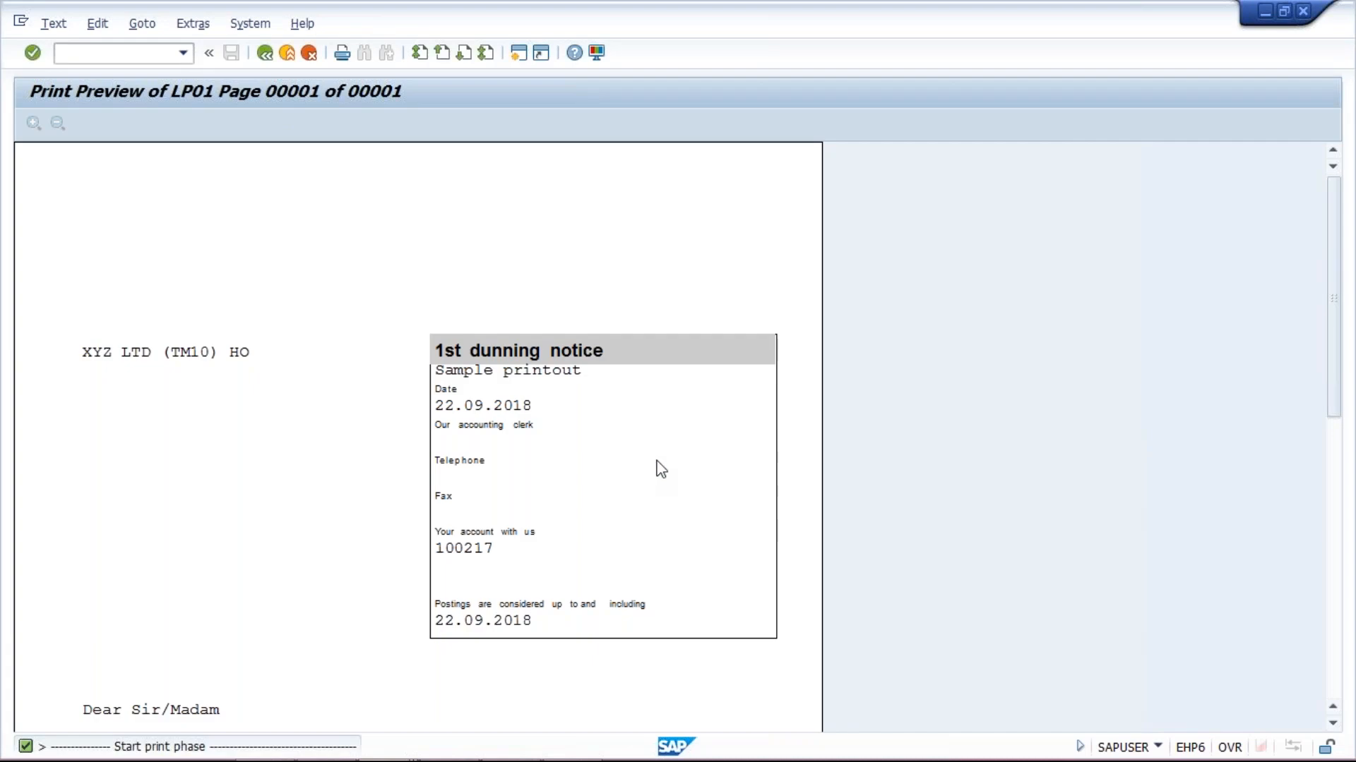
{"action": "scroll", "coordinate": [656, 463], "scroll_direction": "down", "scroll_amount": 5}
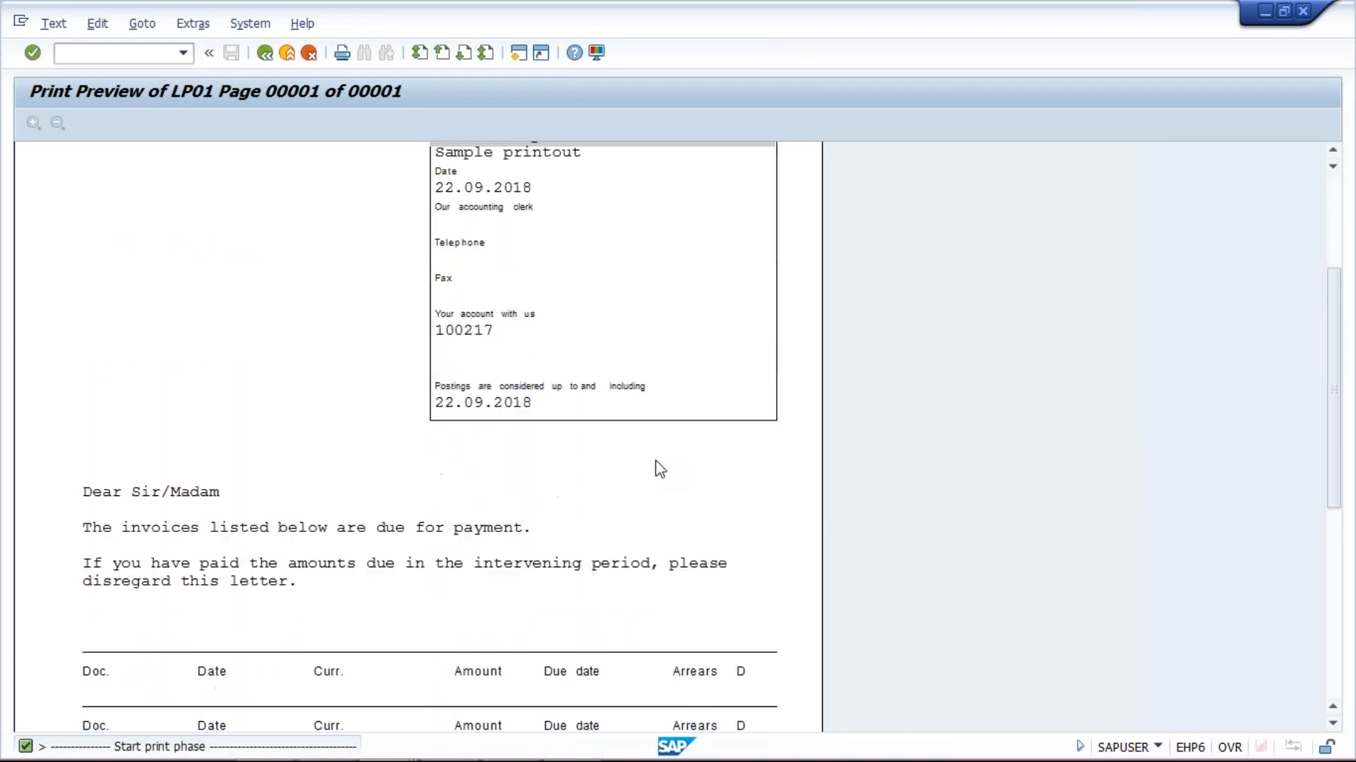
{"action": "scroll", "coordinate": [655, 460], "scroll_direction": "down", "scroll_amount": 1}
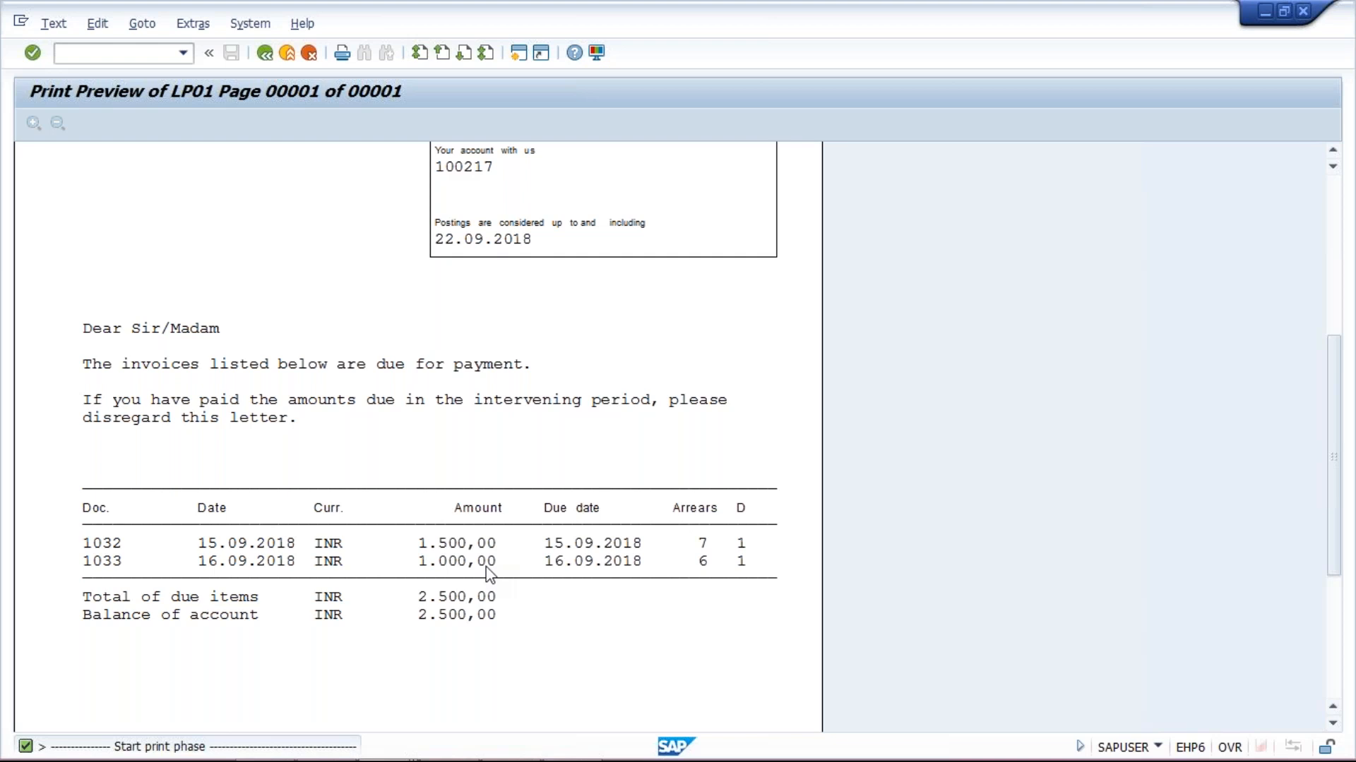
Bring up the Class workbook showing the TATA MOTOR head office with Hyderabad and Bangalore branches
{"action": "mouse_move", "coordinate": [445, 718]}
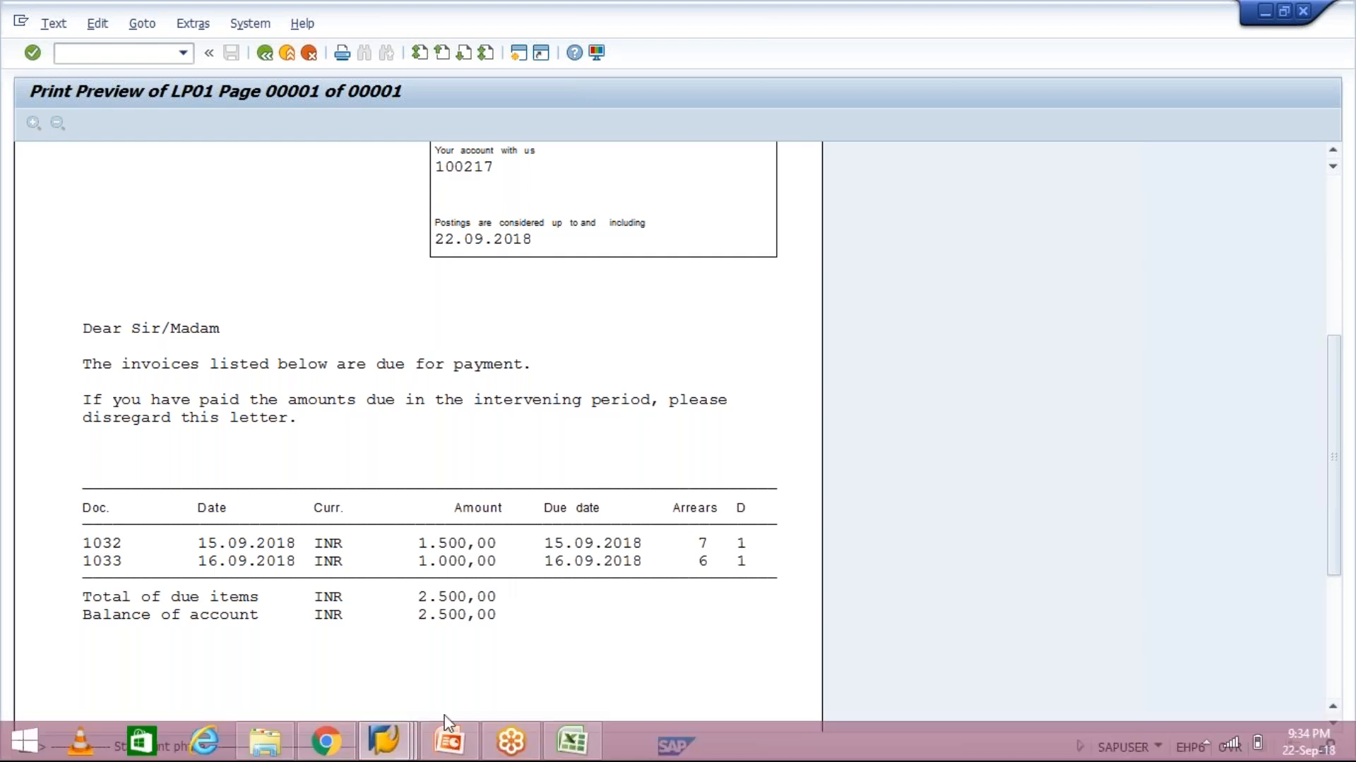
{"action": "left_click", "coordinate": [583, 747]}
{"action": "left_click", "coordinate": [674, 277]}
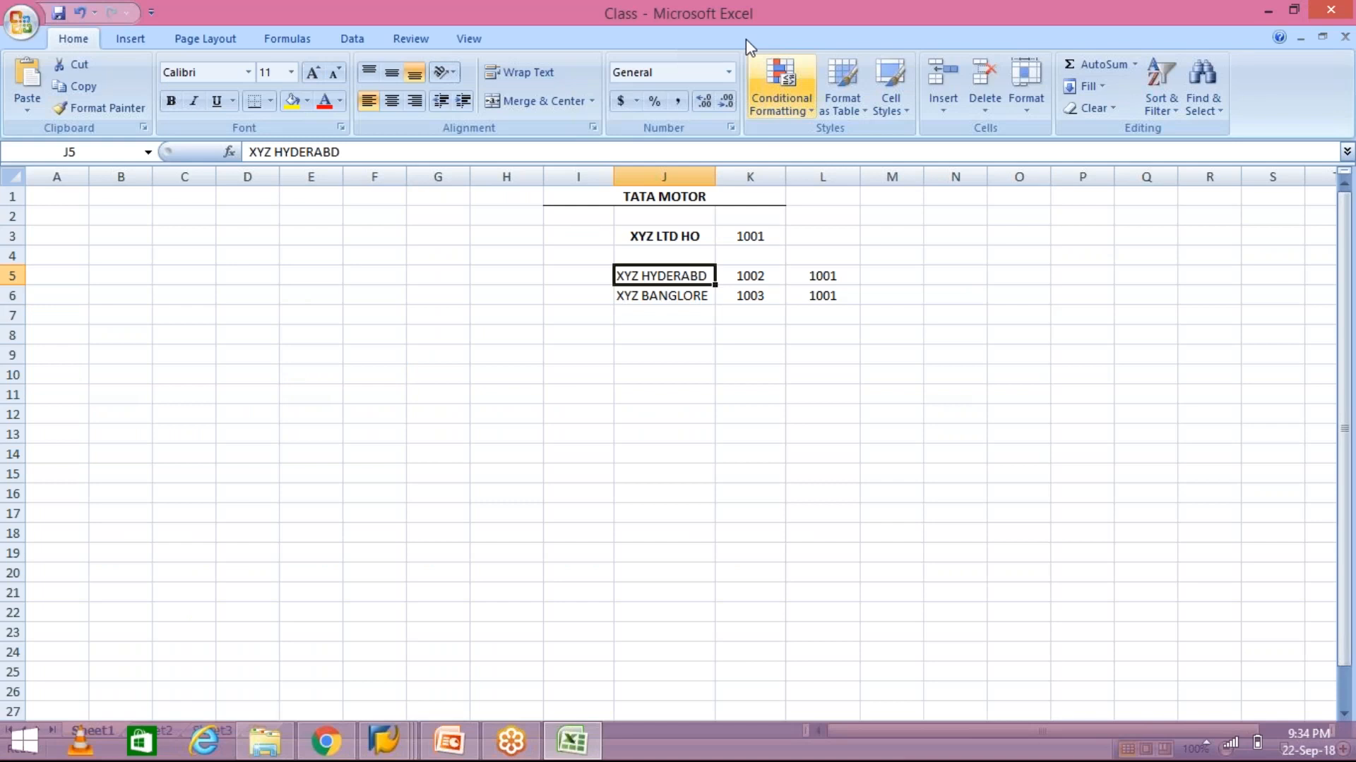
{"action": "left_click", "coordinate": [680, 235]}
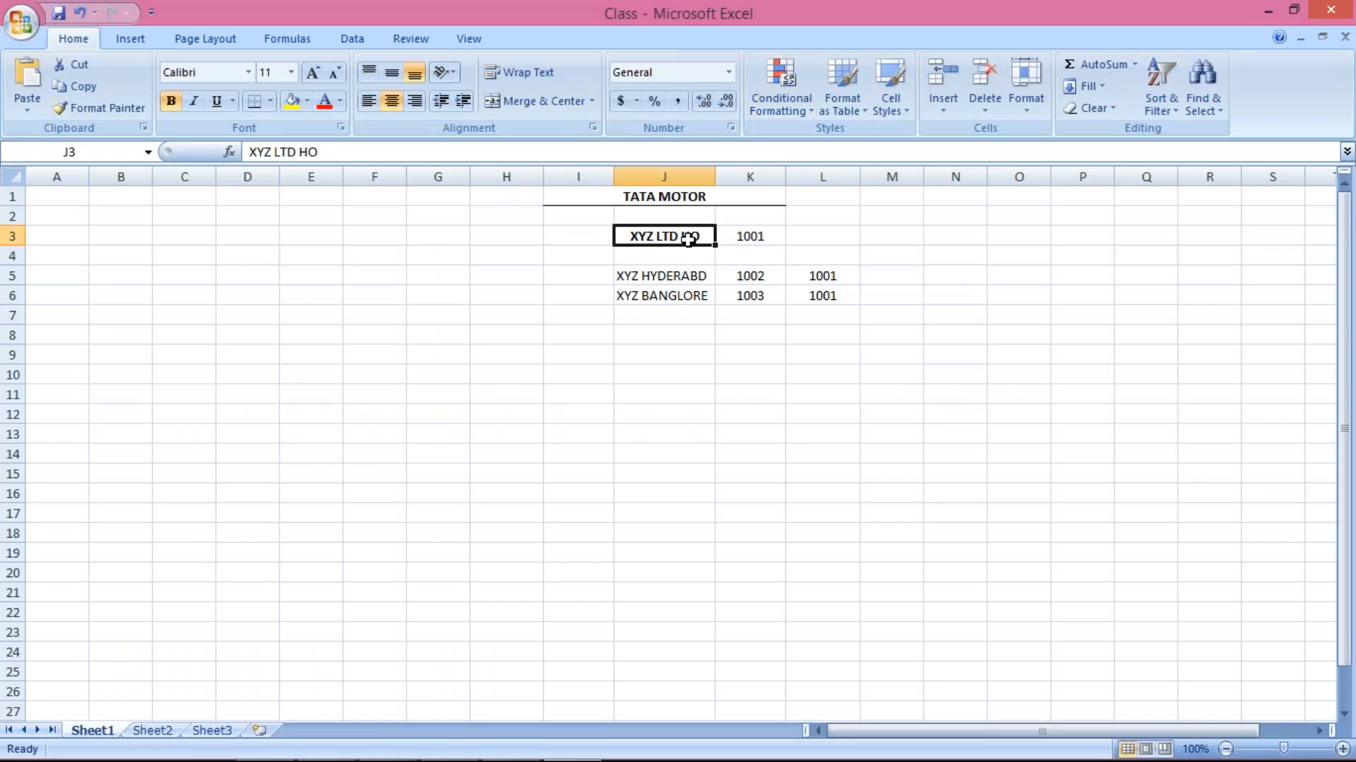
{"action": "left_click", "coordinate": [691, 279]}
{"action": "left_click", "coordinate": [702, 309]}
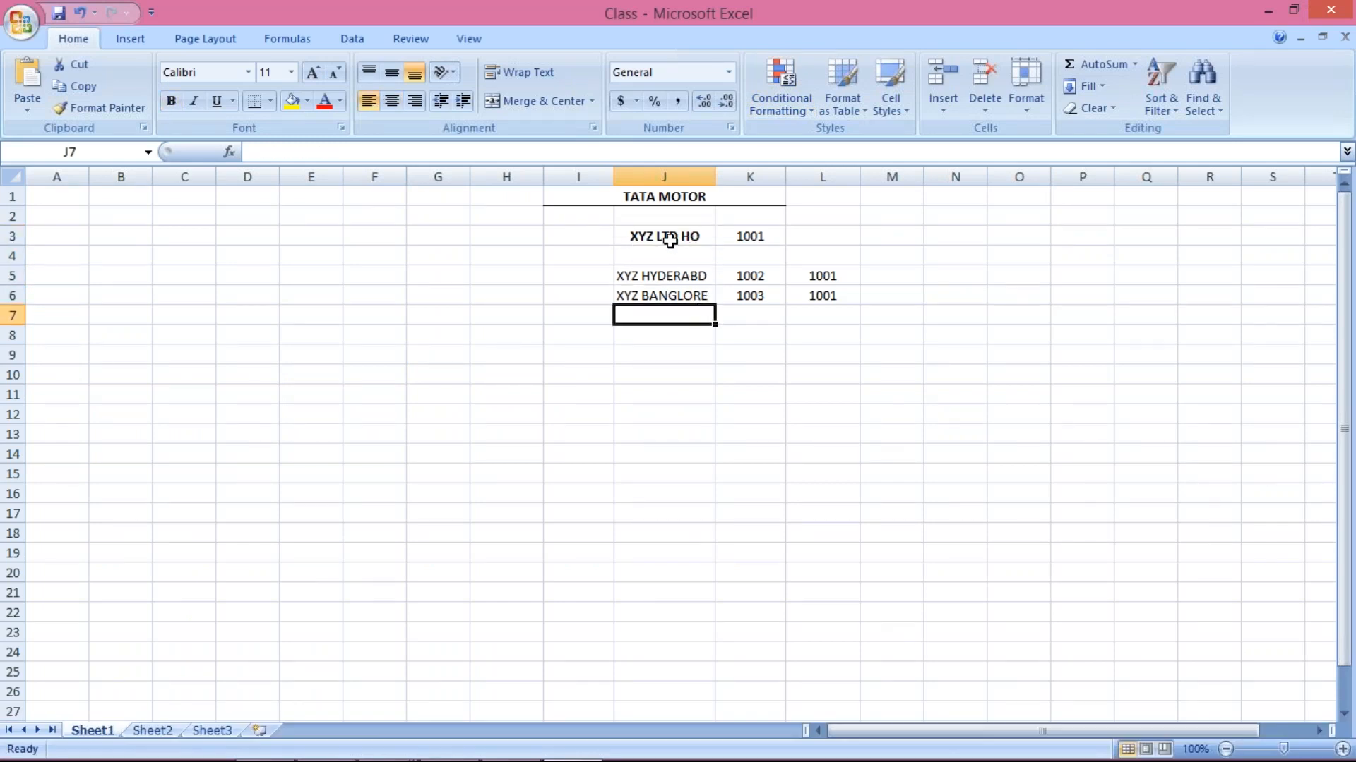
{"action": "left_click", "coordinate": [669, 240]}
{"action": "left_click", "coordinate": [677, 277]}
{"action": "left_click", "coordinate": [683, 297]}
{"action": "left_click", "coordinate": [668, 235]}
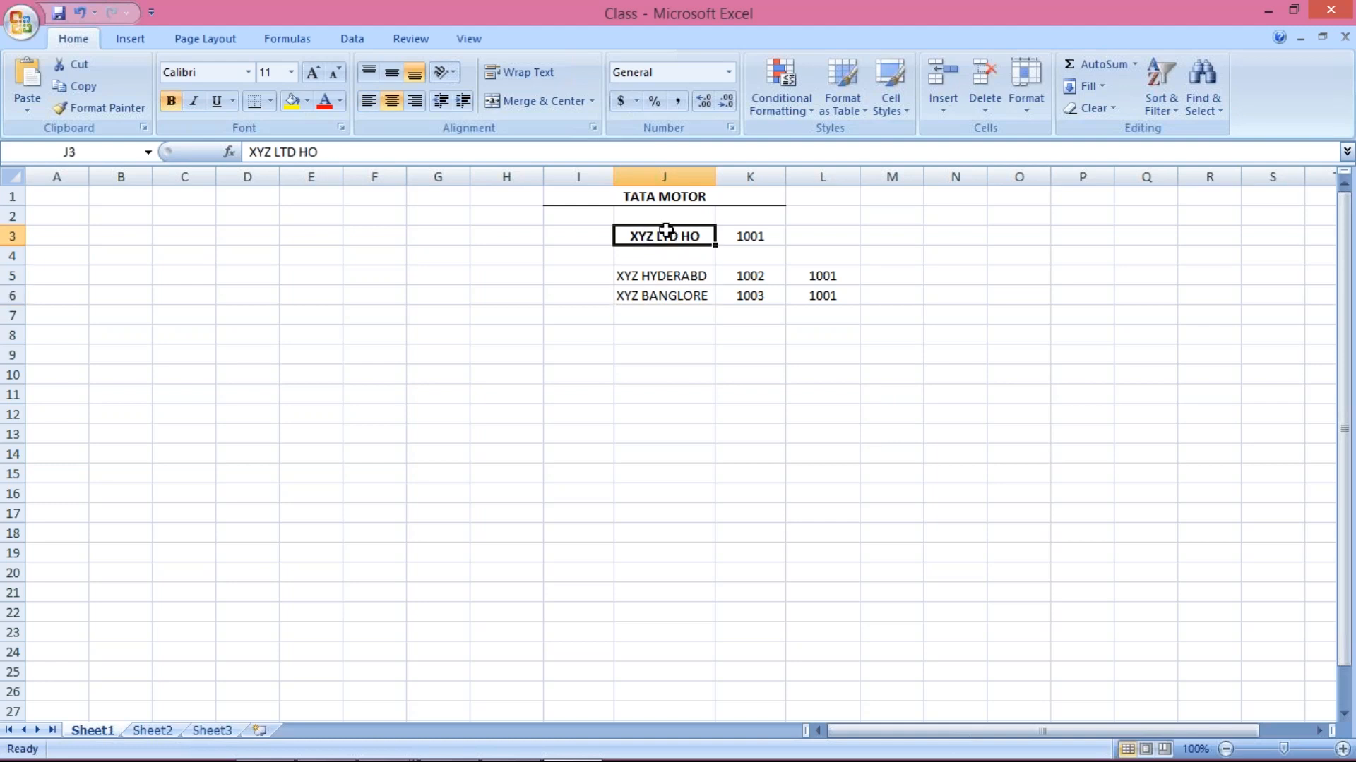
{"action": "left_click", "coordinate": [676, 276]}
{"action": "left_click", "coordinate": [695, 301]}
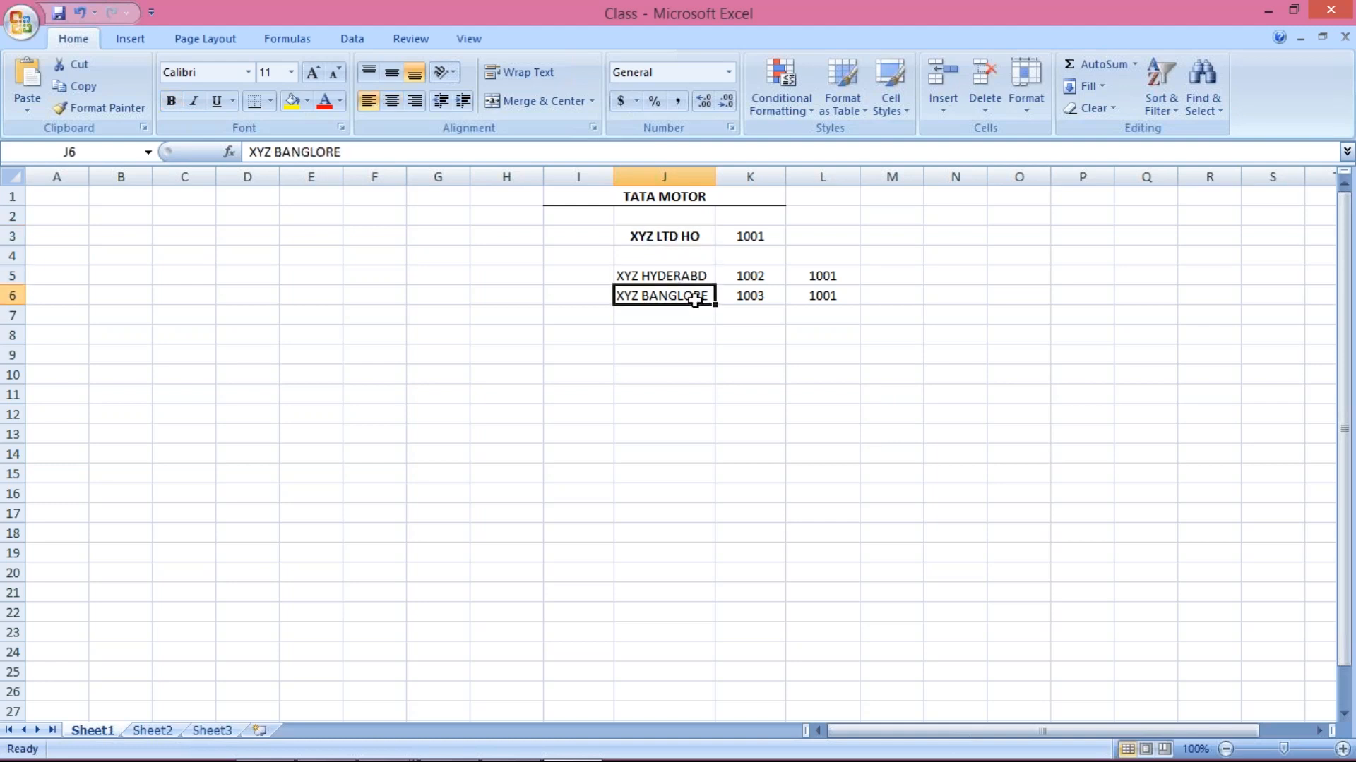
{"action": "left_click", "coordinate": [682, 277]}
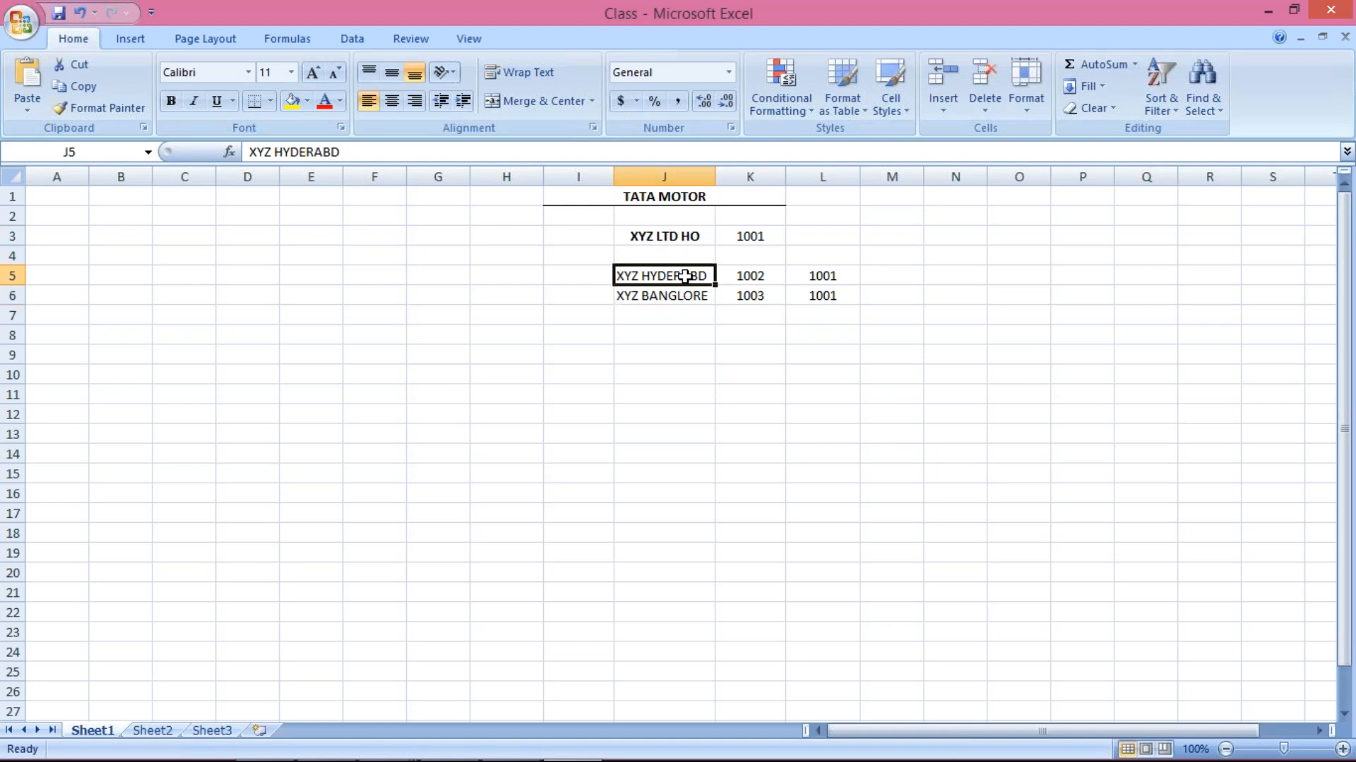
{"action": "left_click", "coordinate": [730, 278]}
{"action": "left_click", "coordinate": [735, 292]}
{"action": "left_click", "coordinate": [744, 233]}
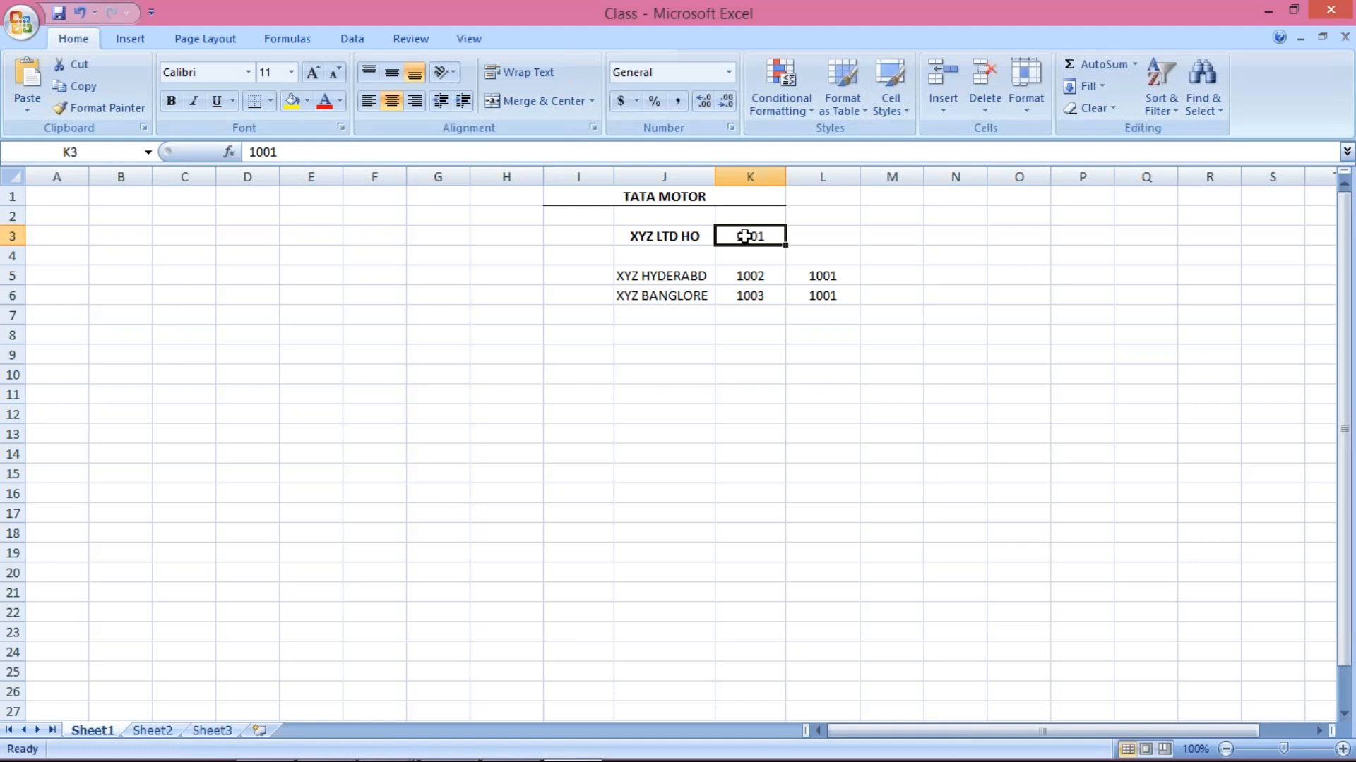
{"action": "left_click", "coordinate": [653, 236]}
{"action": "left_click", "coordinate": [756, 235]}
{"action": "left_click", "coordinate": [632, 275]}
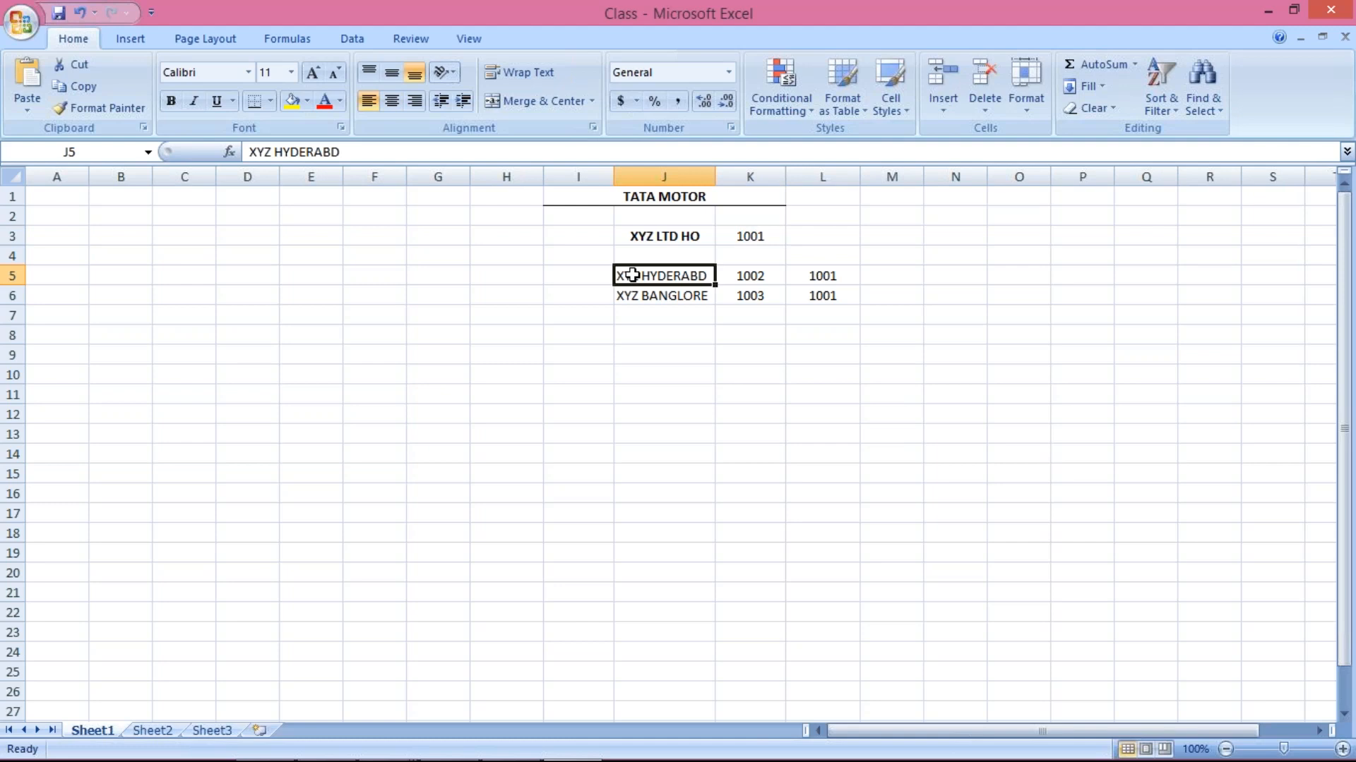
{"action": "left_click", "coordinate": [672, 298]}
{"action": "left_click", "coordinate": [665, 274]}
{"action": "left_click", "coordinate": [669, 301]}
{"action": "left_click", "coordinate": [670, 270]}
{"action": "left_click", "coordinate": [661, 298]}
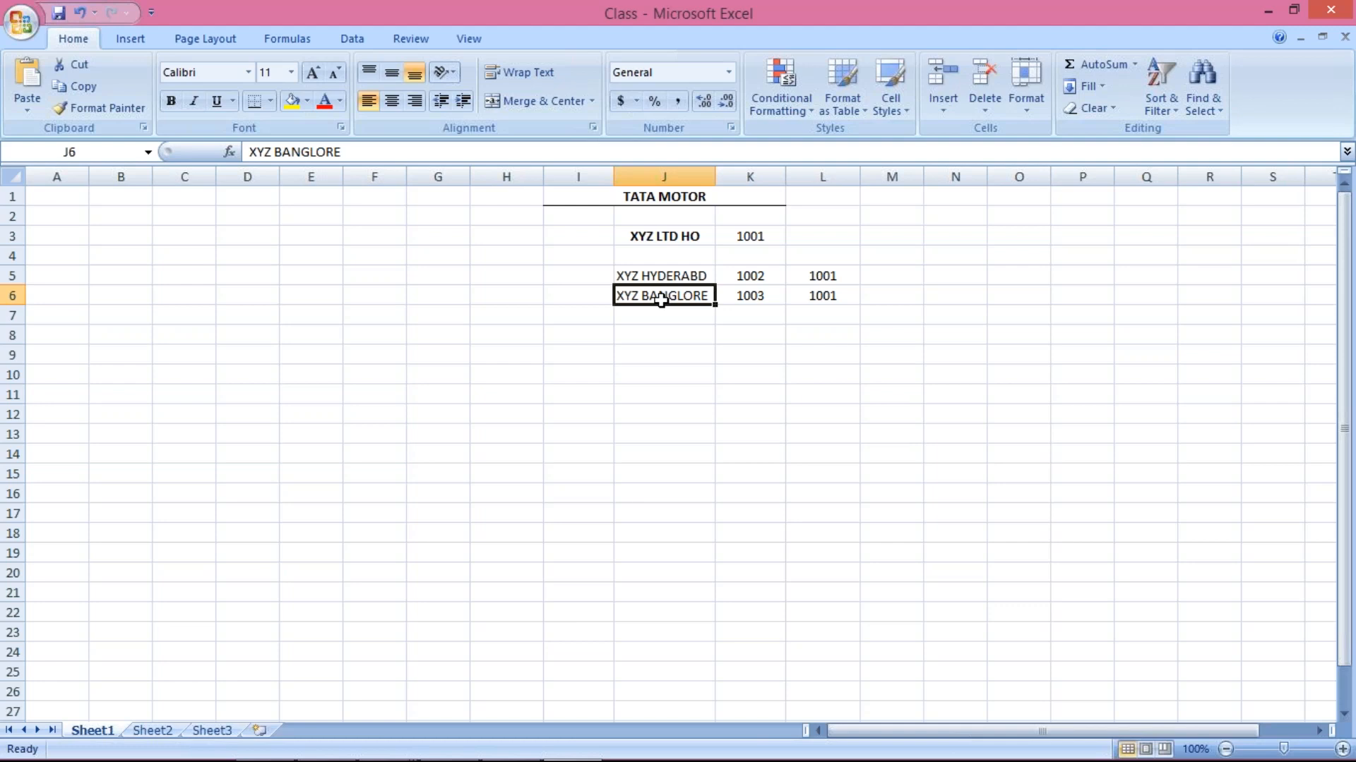
{"action": "left_click", "coordinate": [626, 278]}
{"action": "left_click", "coordinate": [631, 302]}
{"action": "left_click", "coordinate": [627, 274]}
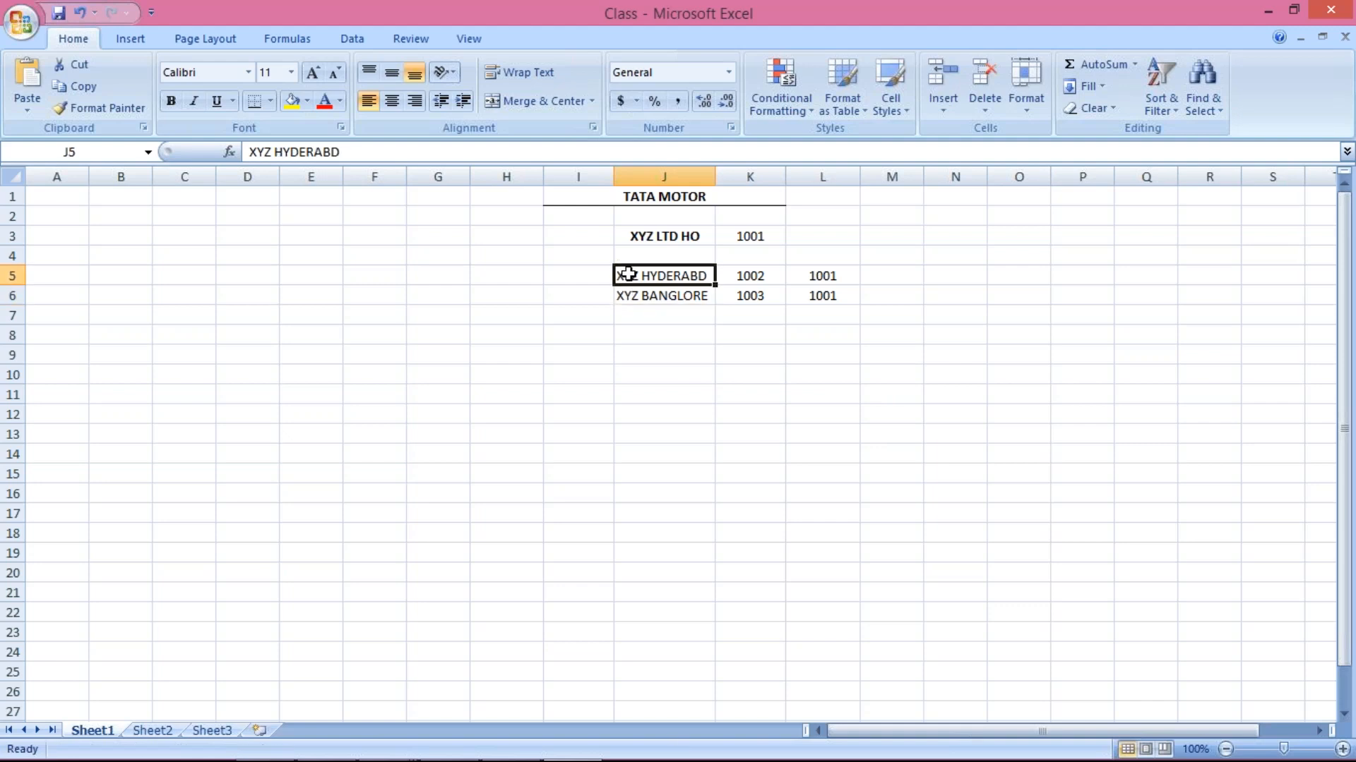
{"action": "left_click", "coordinate": [636, 233]}
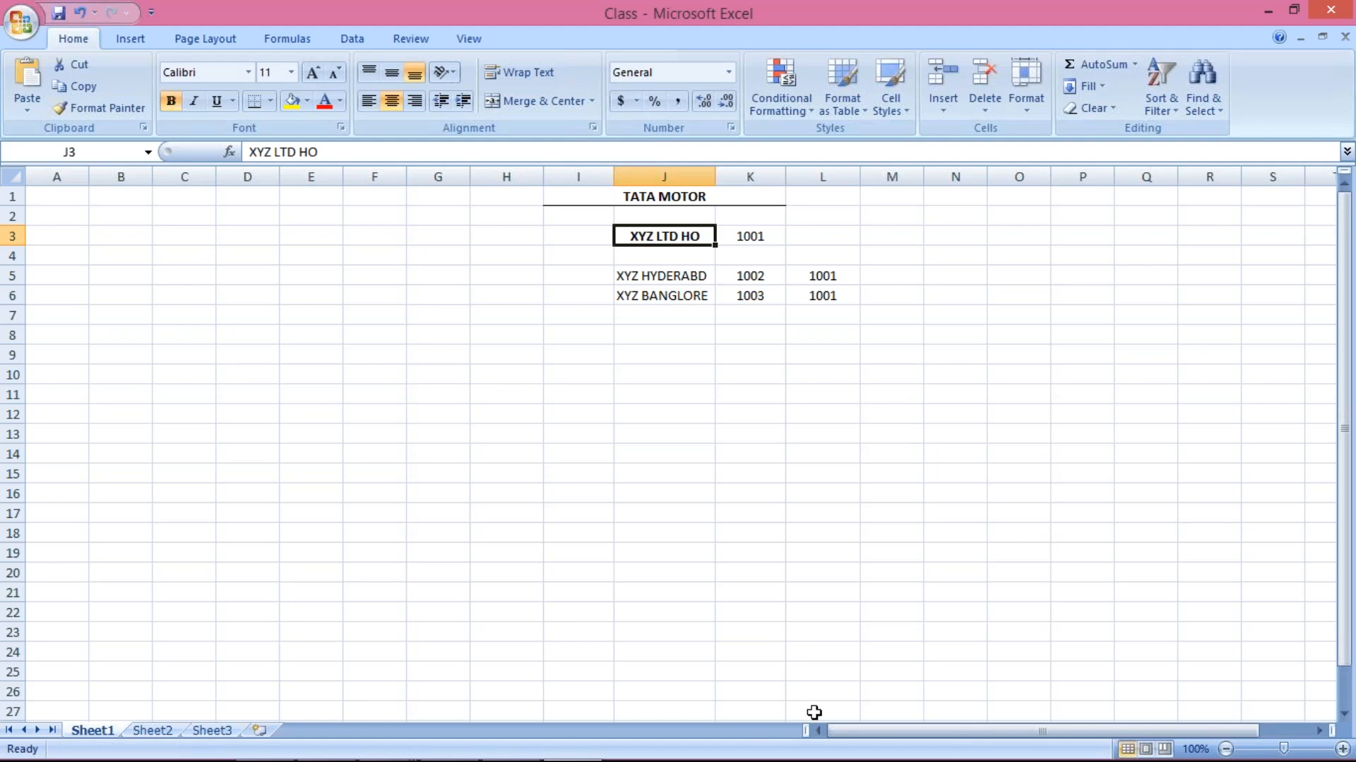
{"action": "mouse_move", "coordinate": [412, 746]}
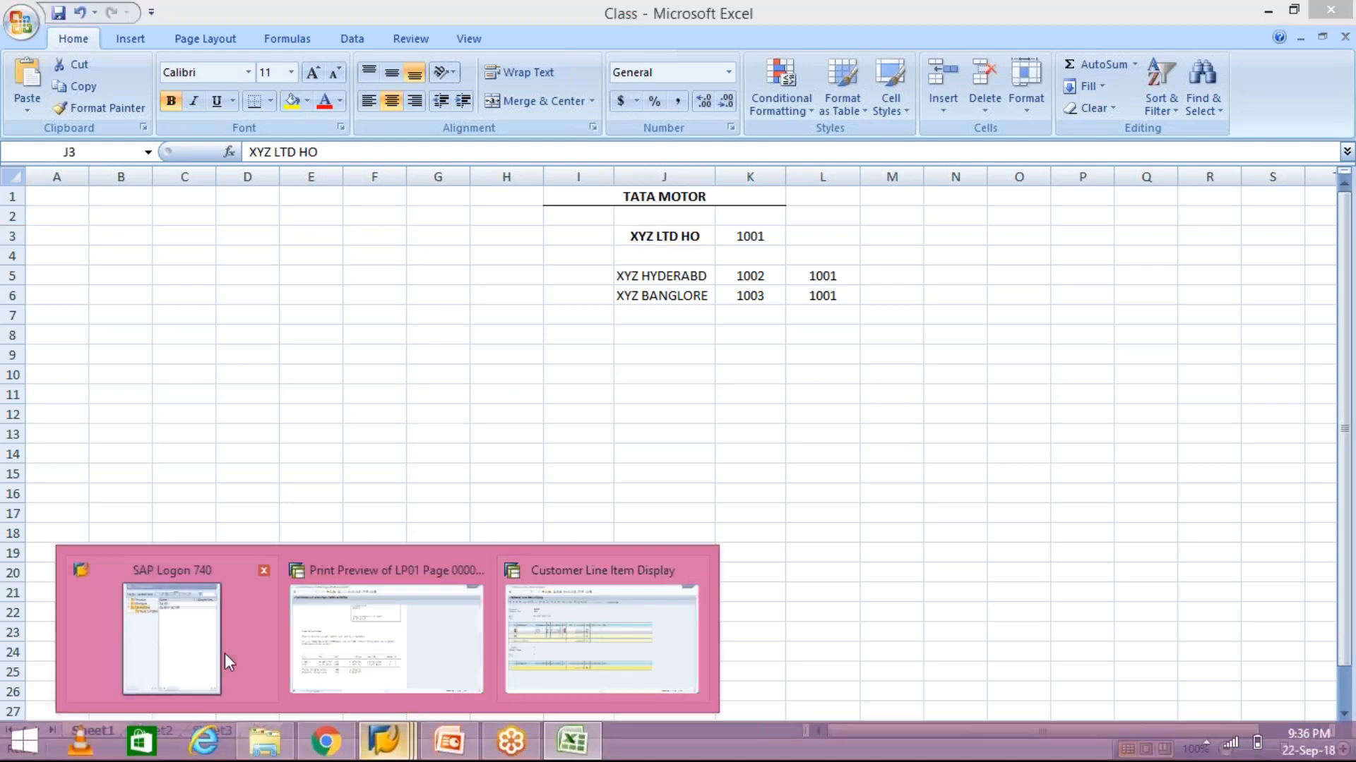
Return to the LP01 dunning preview and scroll to invoices 1032 and 1033 totalling 2.500,00
{"action": "left_click", "coordinate": [256, 658]}
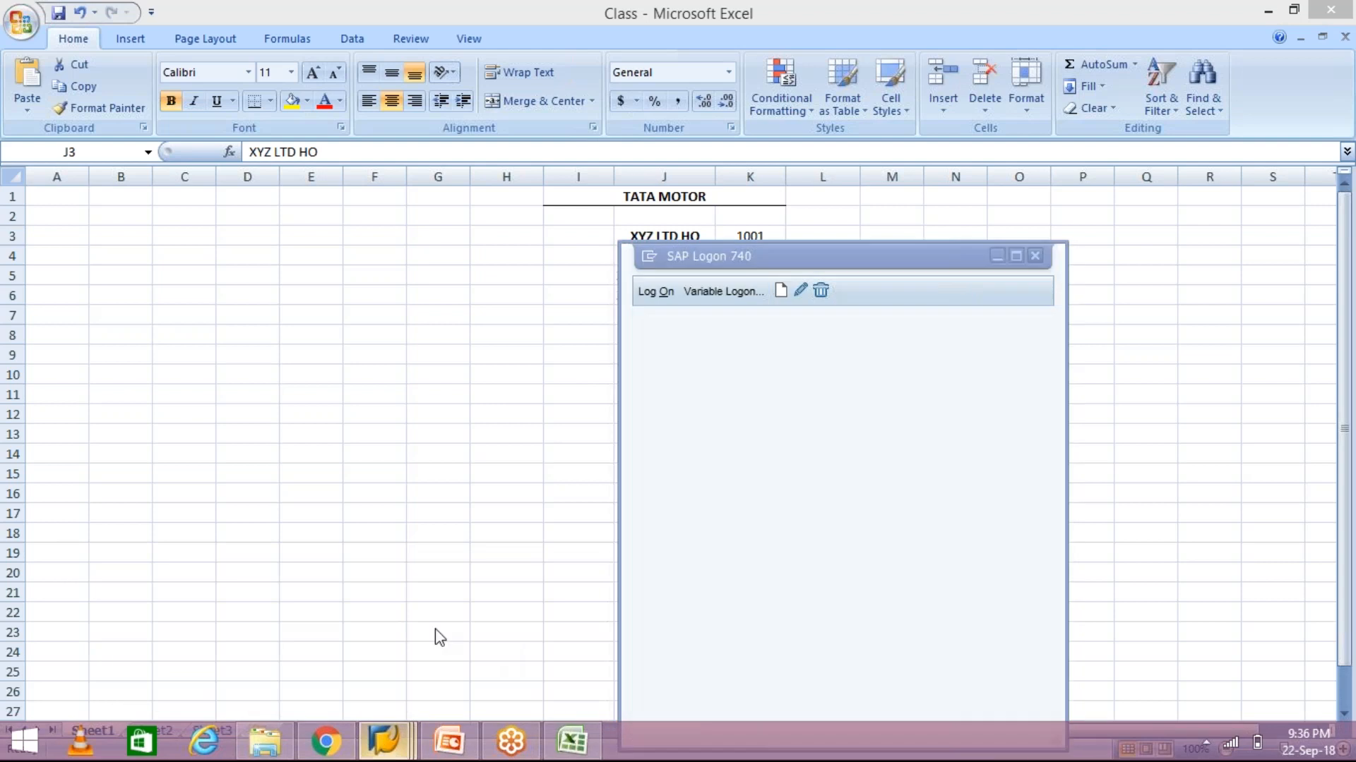
{"action": "left_click", "coordinate": [411, 745]}
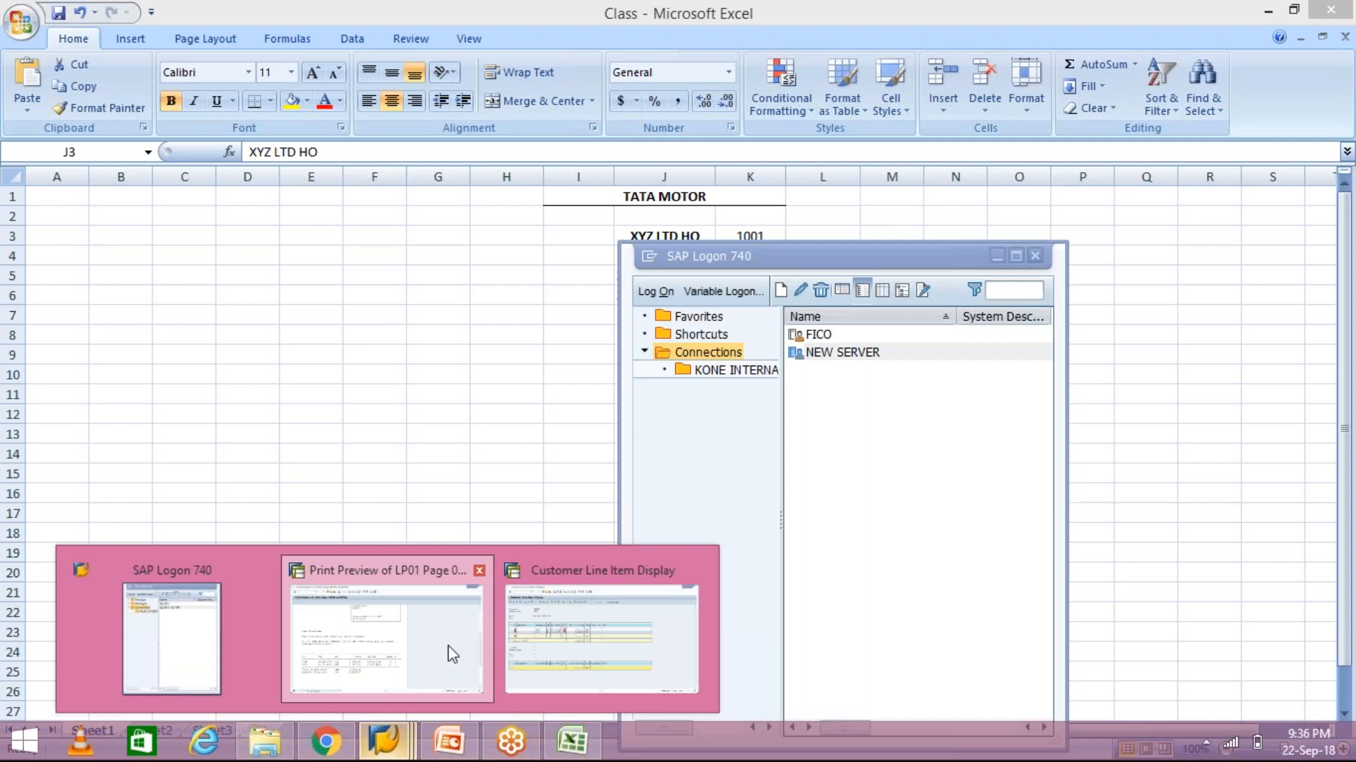
{"action": "left_click", "coordinate": [453, 654]}
{"action": "scroll", "coordinate": [515, 600], "scroll_direction": "up", "scroll_amount": 5}
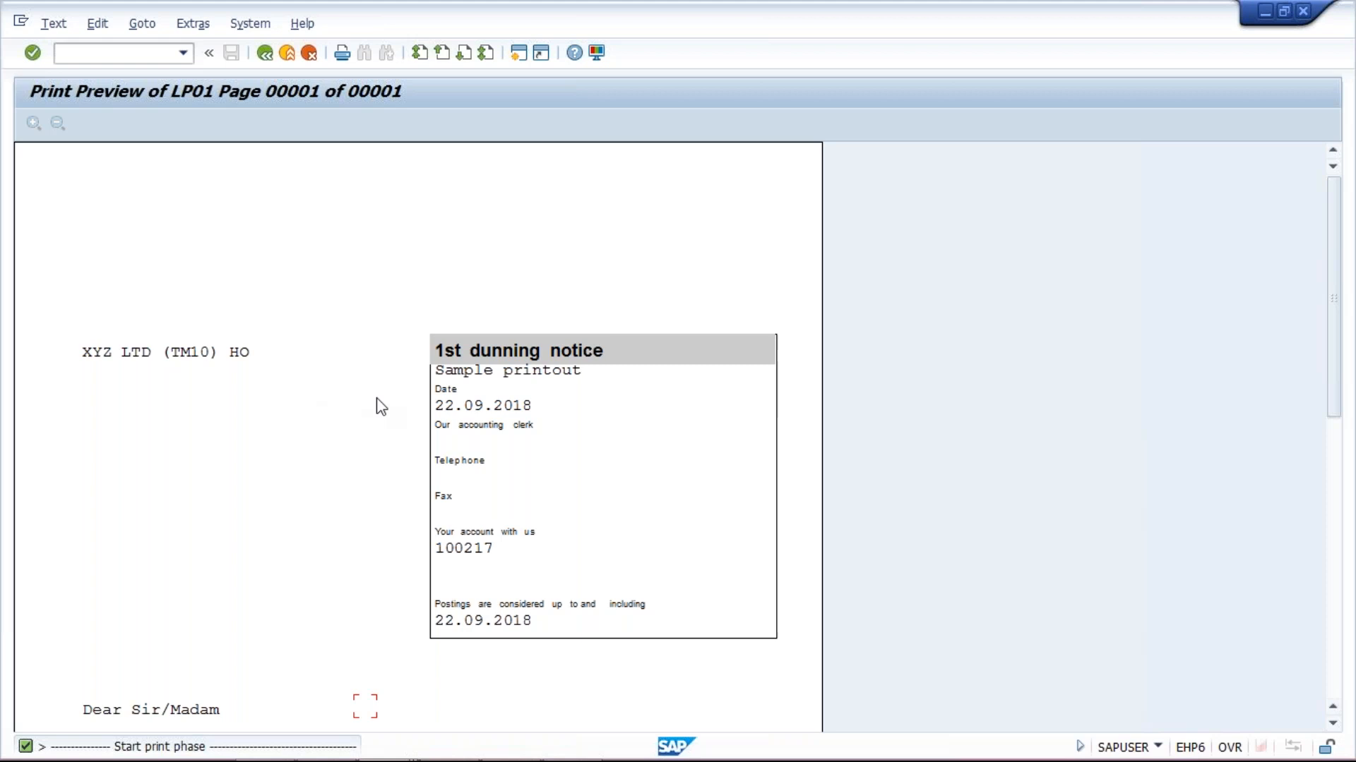
{"action": "scroll", "coordinate": [387, 399], "scroll_direction": "down", "scroll_amount": 2}
{"action": "scroll", "coordinate": [387, 399], "scroll_direction": "down", "scroll_amount": 5}
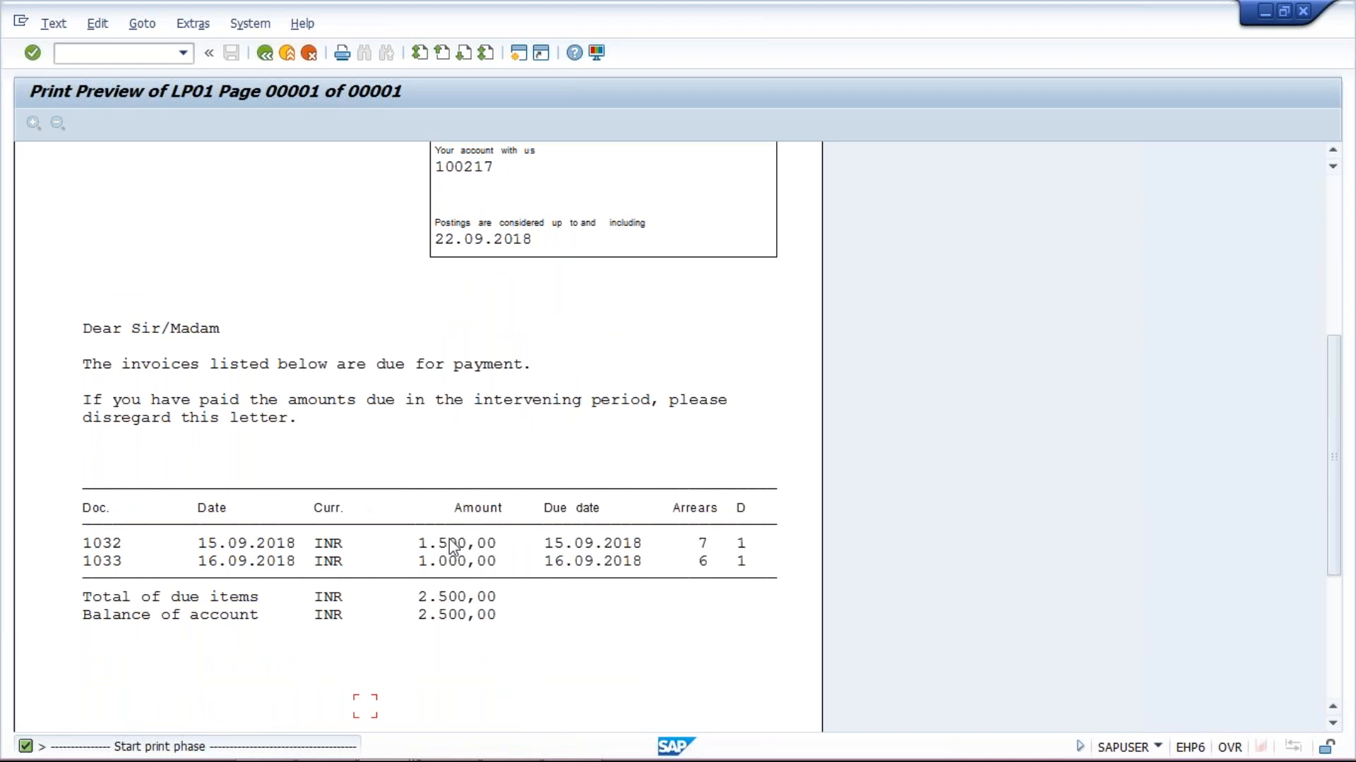
{"action": "mouse_move", "coordinate": [401, 741]}
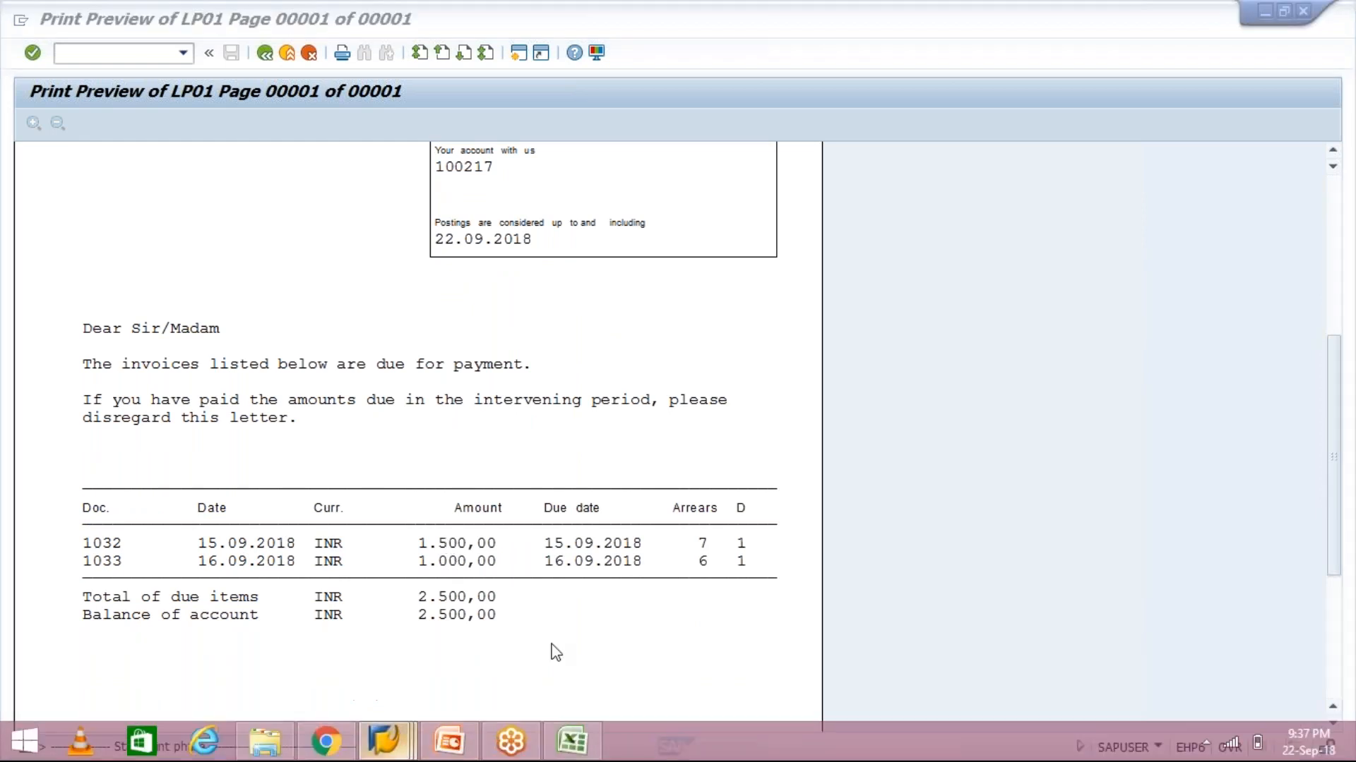
Check the customer's 1.500,00 and 1.000,00 open items against the dunning notice preview
{"action": "left_click", "coordinate": [560, 647]}
{"action": "left_click", "coordinate": [536, 320]}
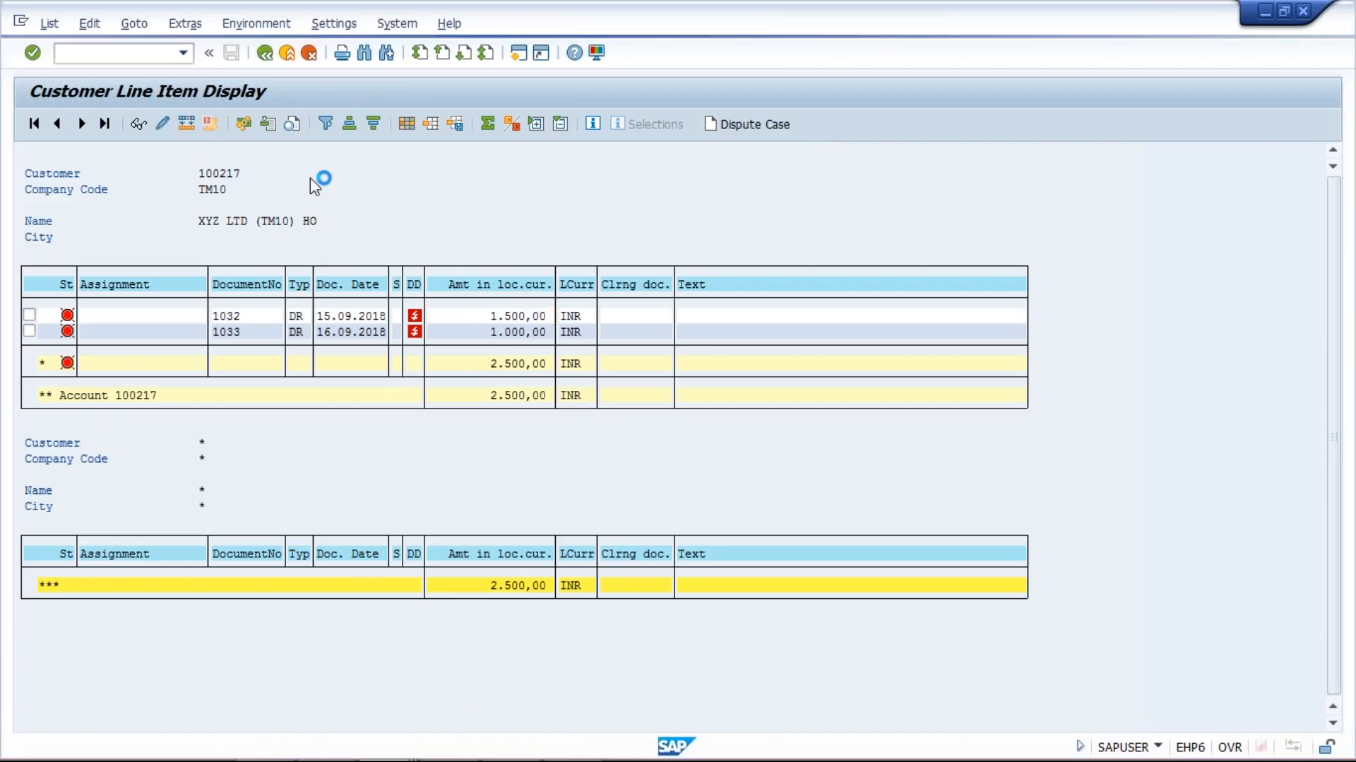
{"action": "left_click", "coordinate": [473, 332]}
{"action": "left_click", "coordinate": [467, 299]}
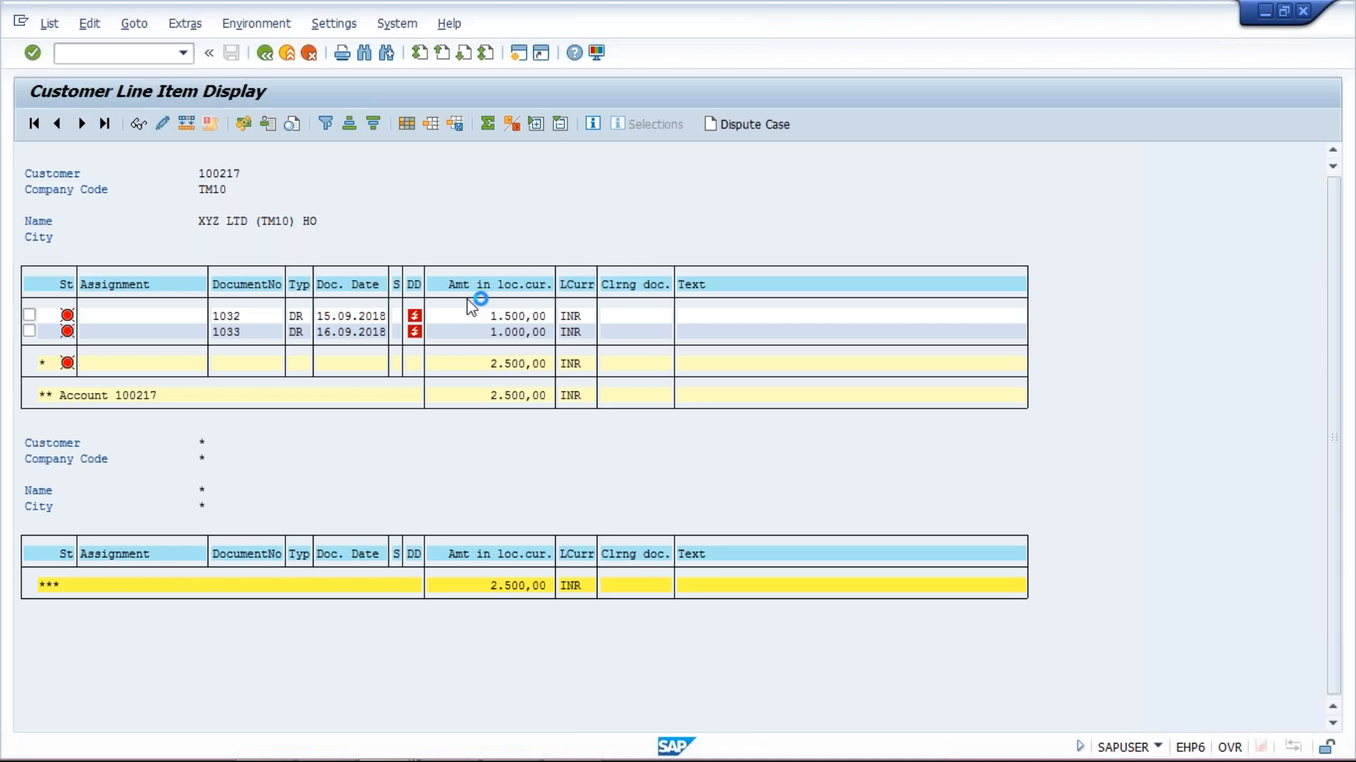
{"action": "mouse_move", "coordinate": [384, 757]}
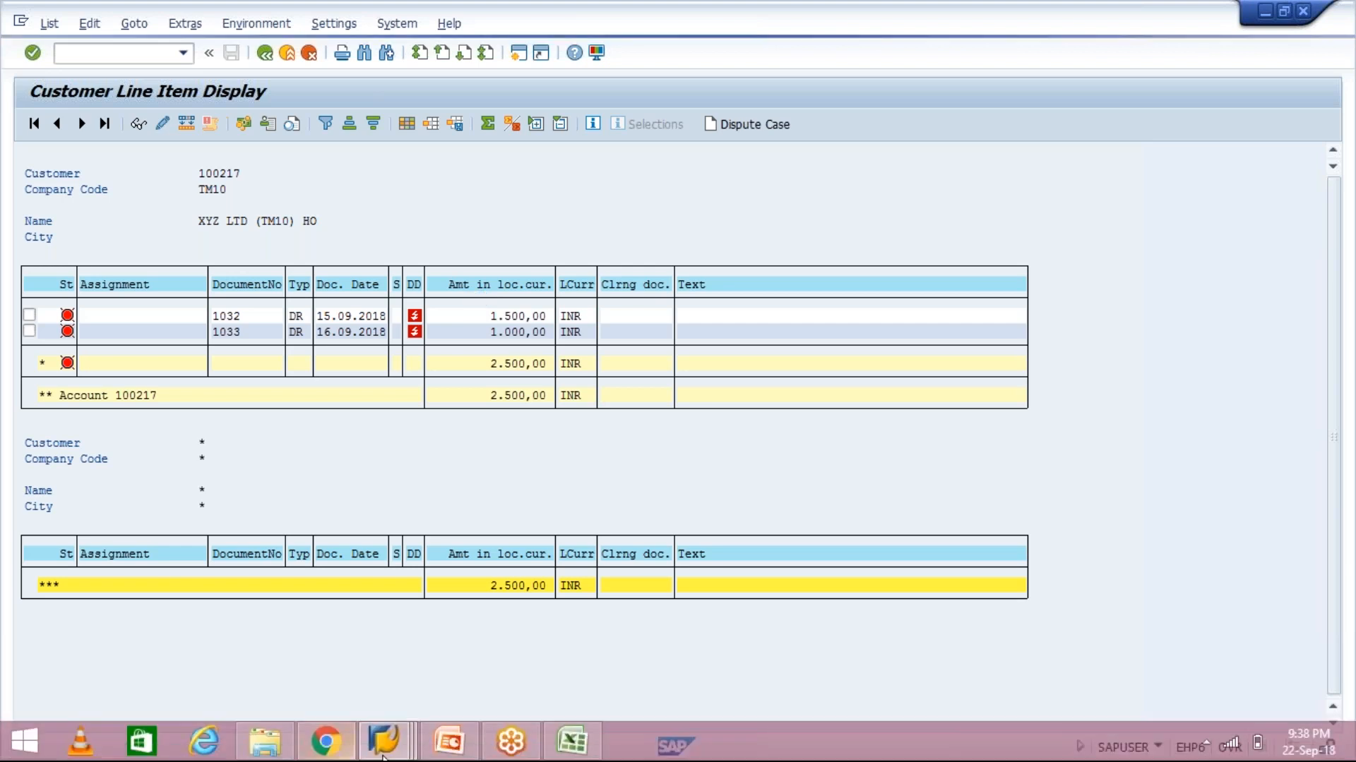
{"action": "left_click", "coordinate": [383, 749]}
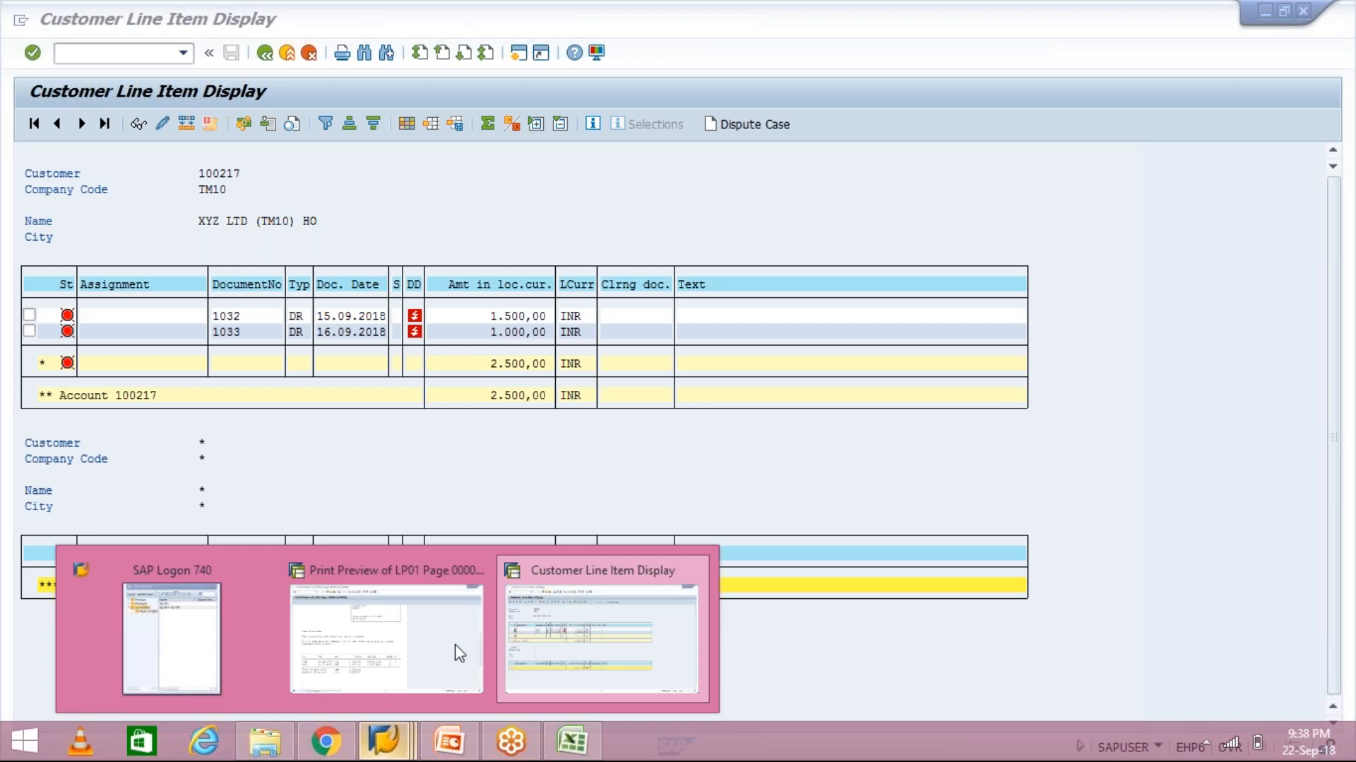
{"action": "left_click", "coordinate": [460, 653]}
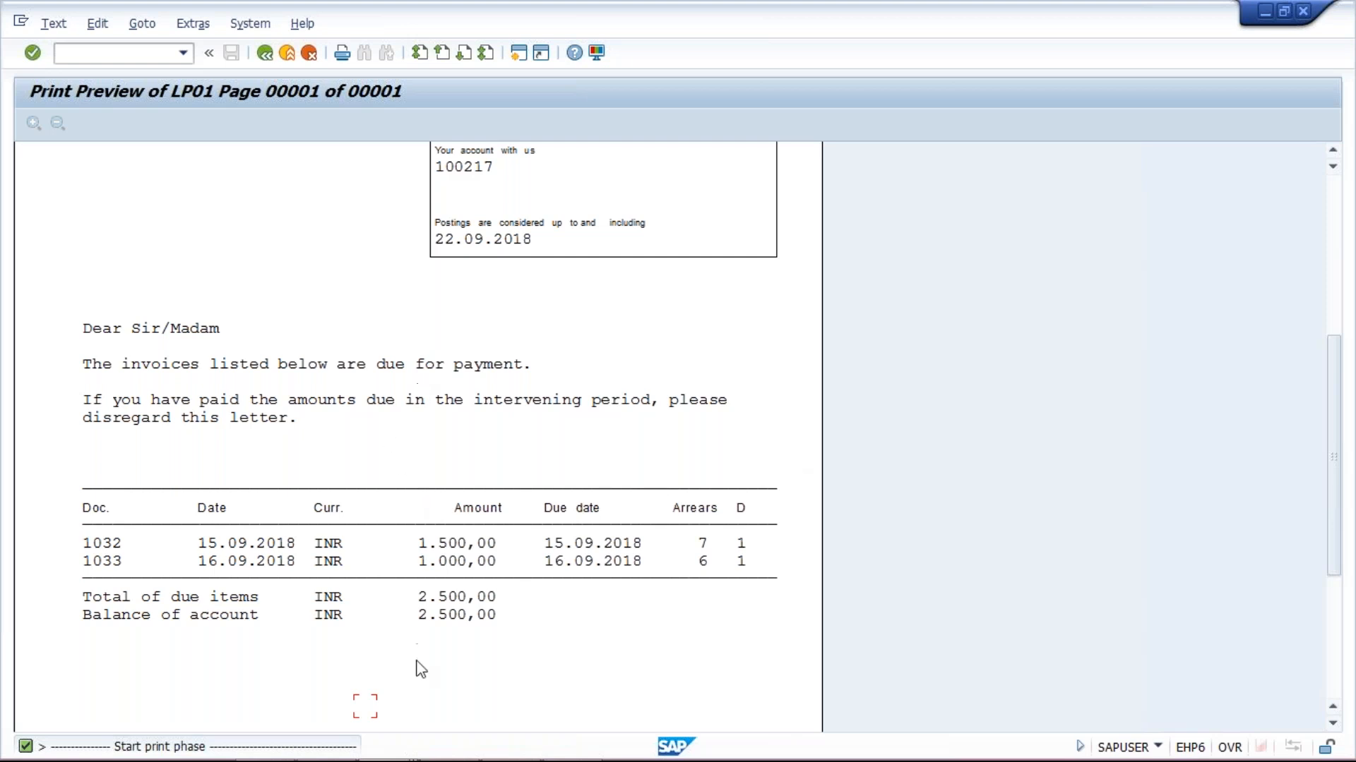
Revisit the customer line items, then bring up SAP Logon for a new session
{"action": "mouse_move", "coordinate": [422, 757]}
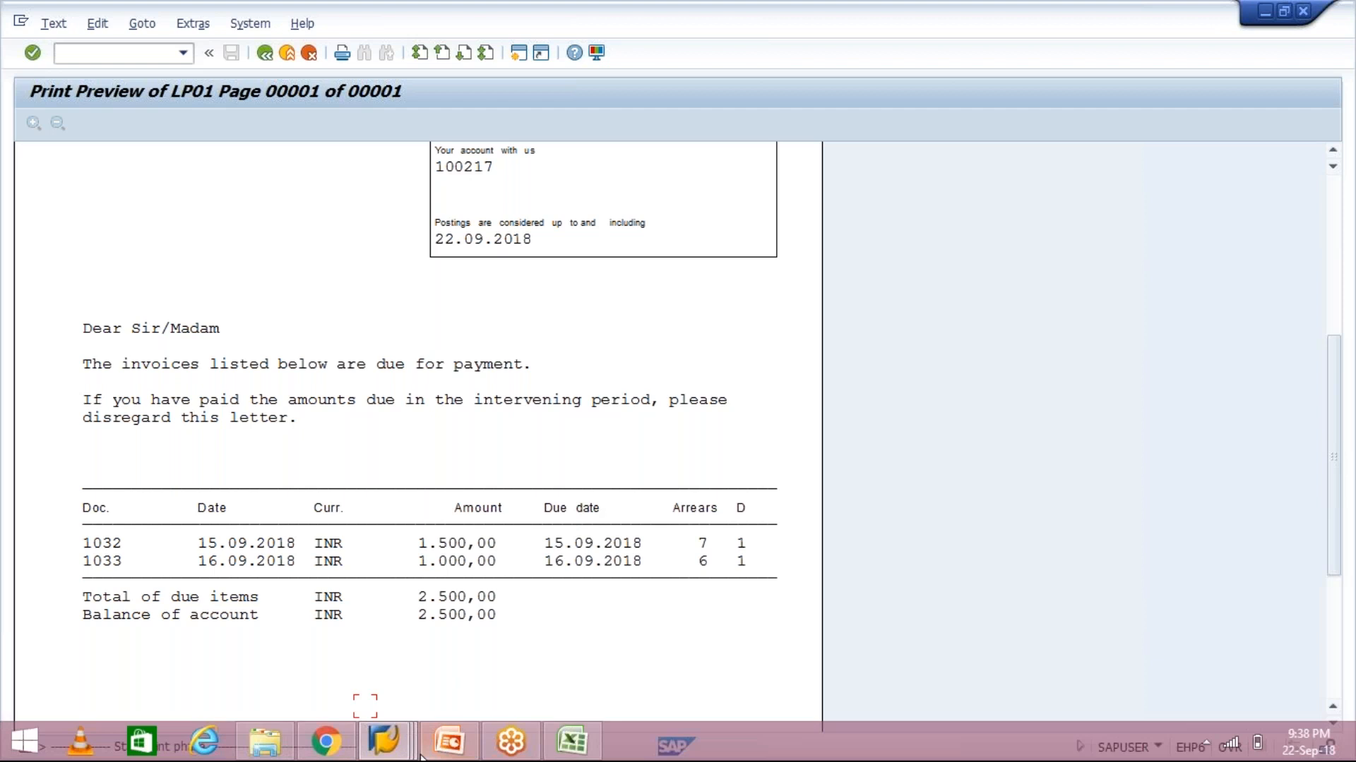
{"action": "left_click", "coordinate": [393, 730]}
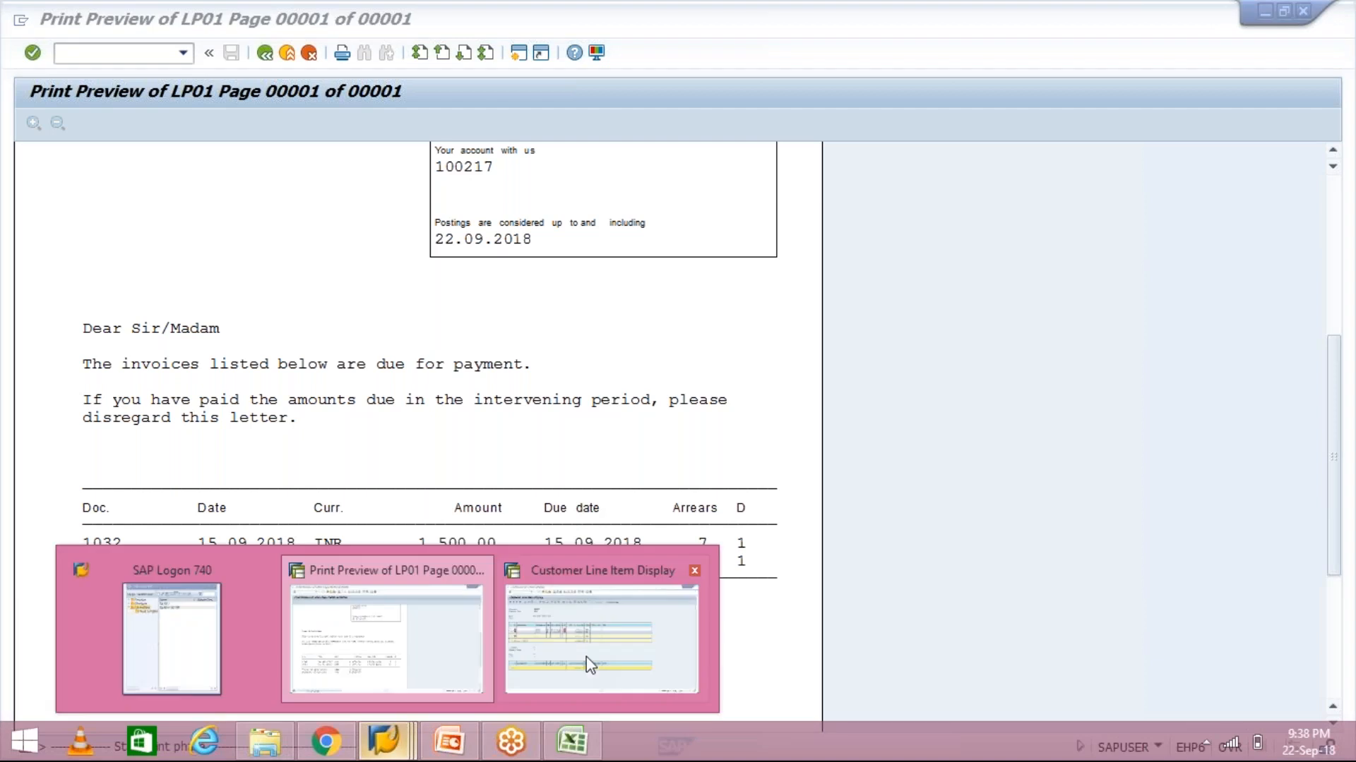
{"action": "left_click", "coordinate": [586, 656]}
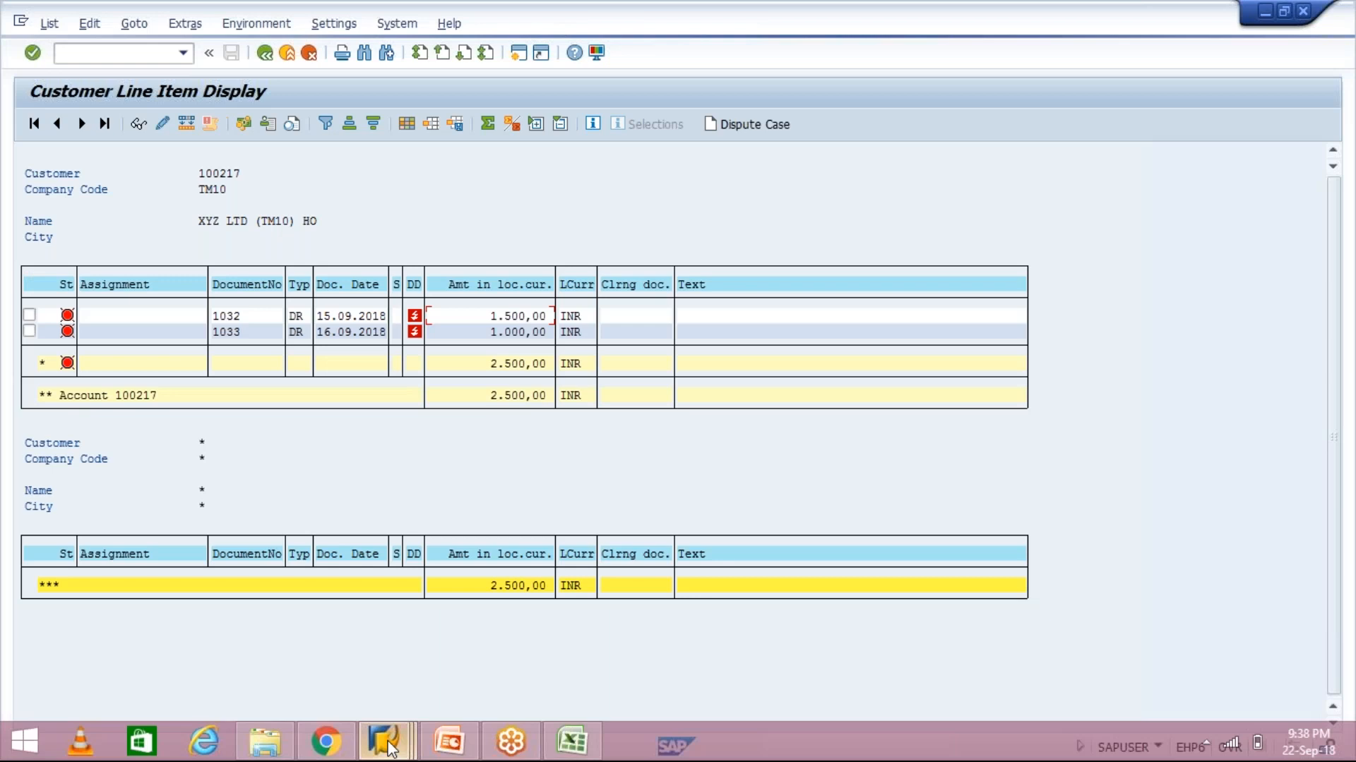
{"action": "left_click", "coordinate": [393, 735]}
{"action": "left_click", "coordinate": [213, 648]}
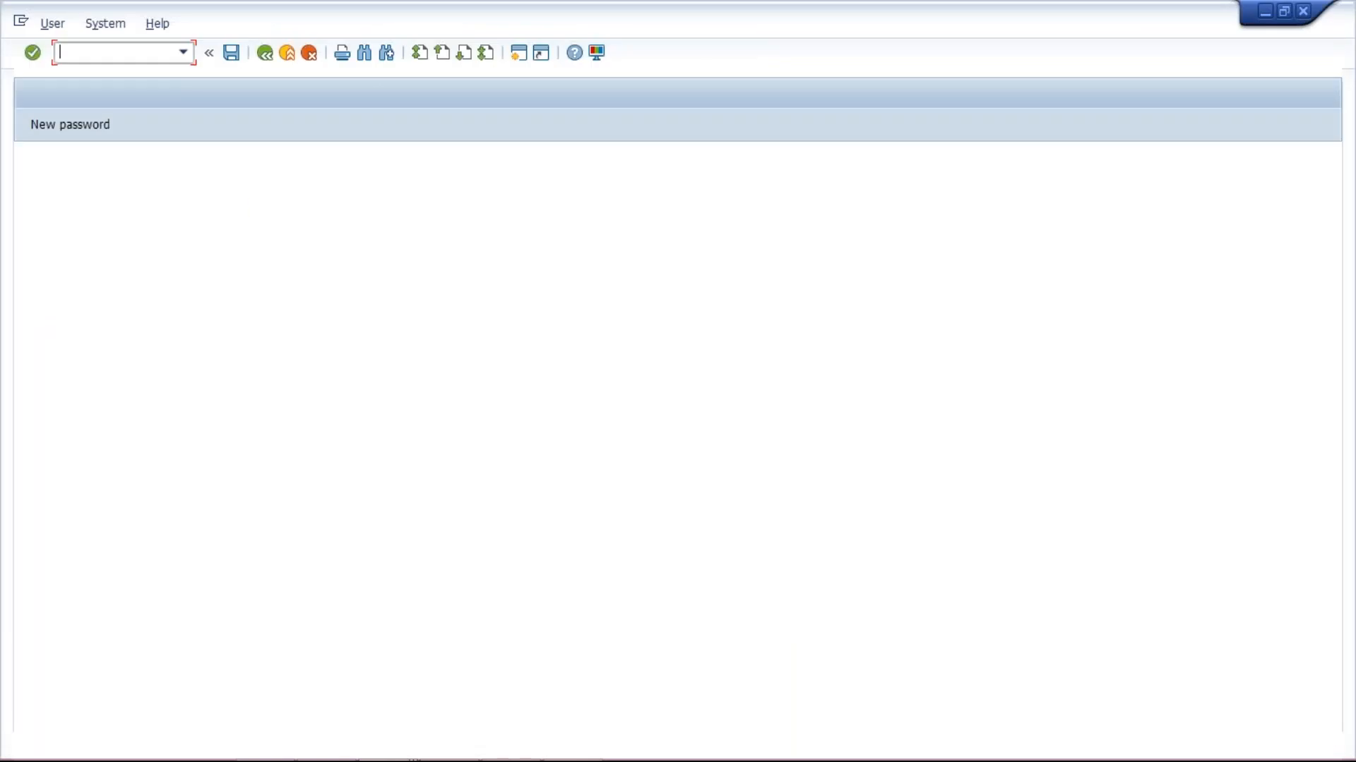
Log on with the user ID and password, dismiss the connection error, and pass the multiple-logon notice
{"action": "type", "text": "sapuser"}
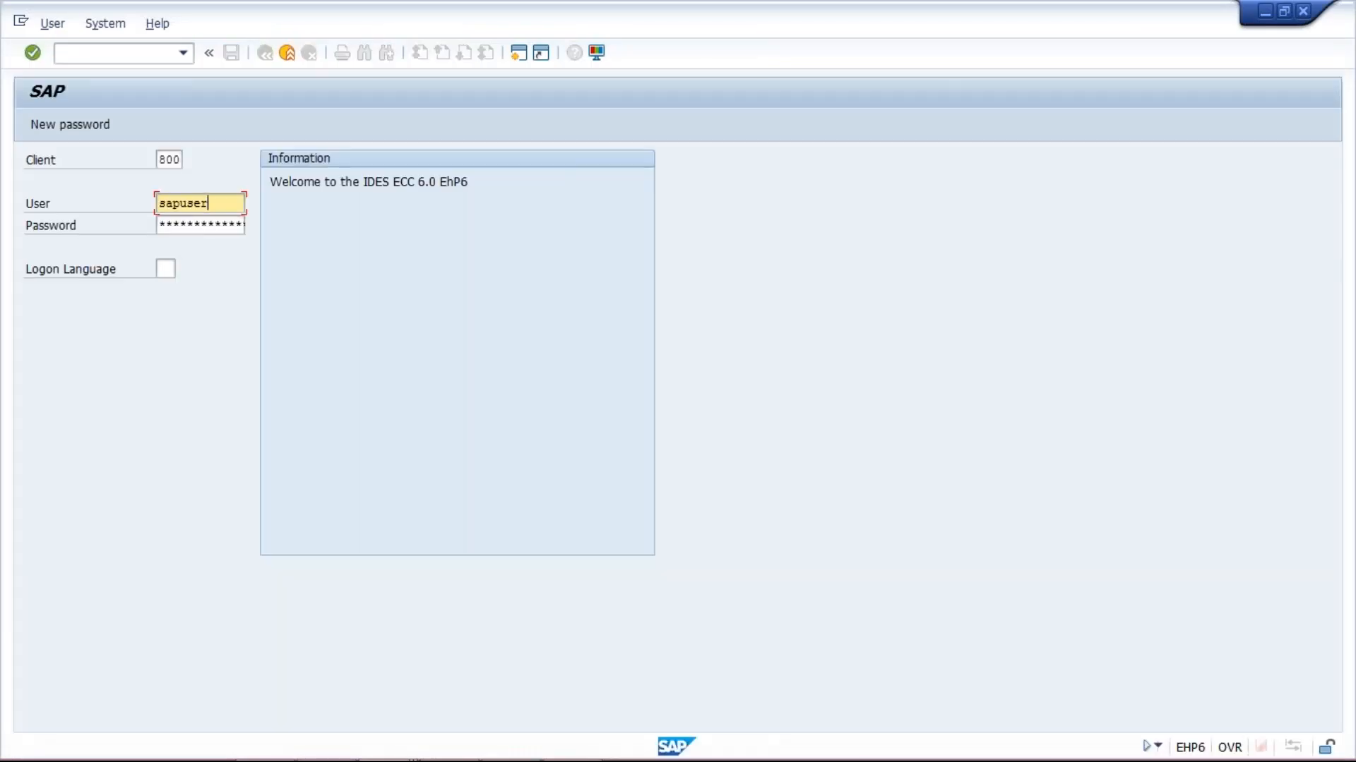
{"action": "key", "text": "Tab"}
{"action": "type", "text": "*****"}
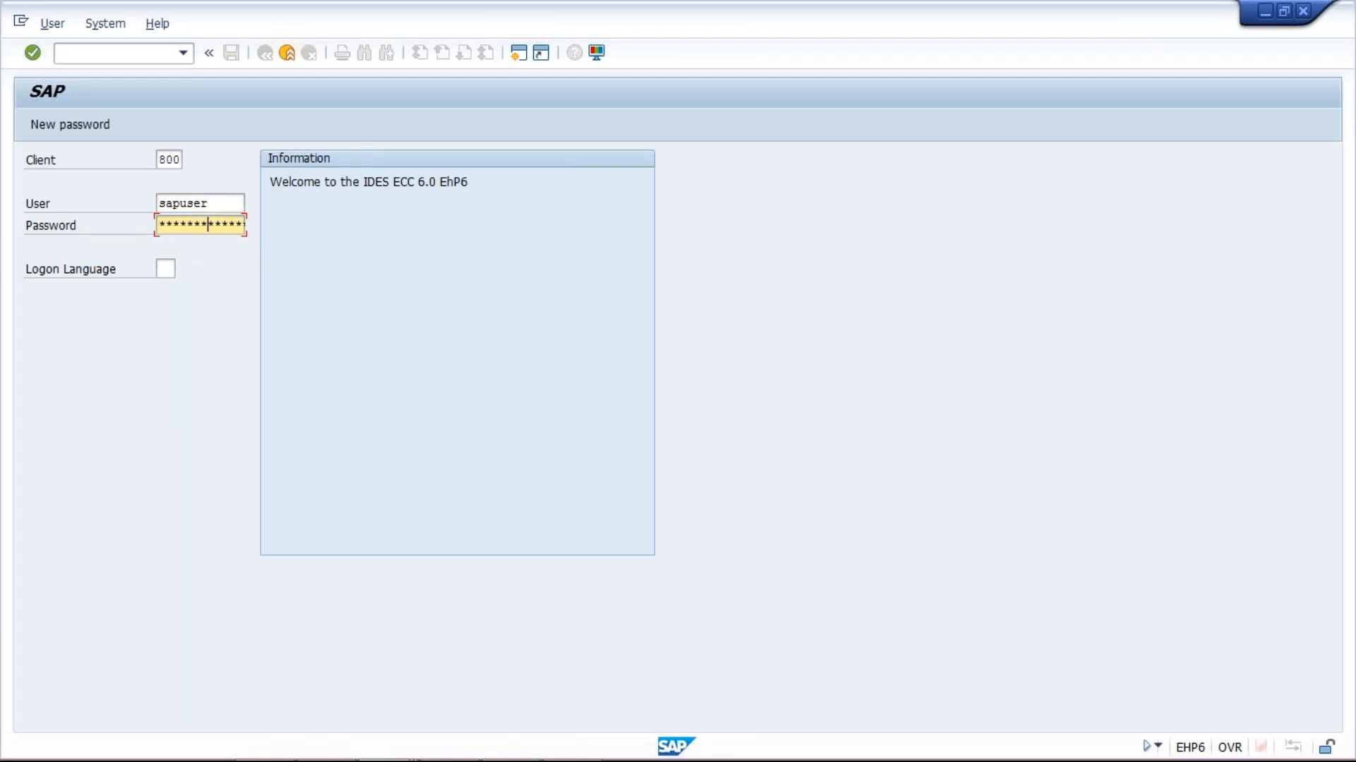
{"action": "type", "text": "*"}
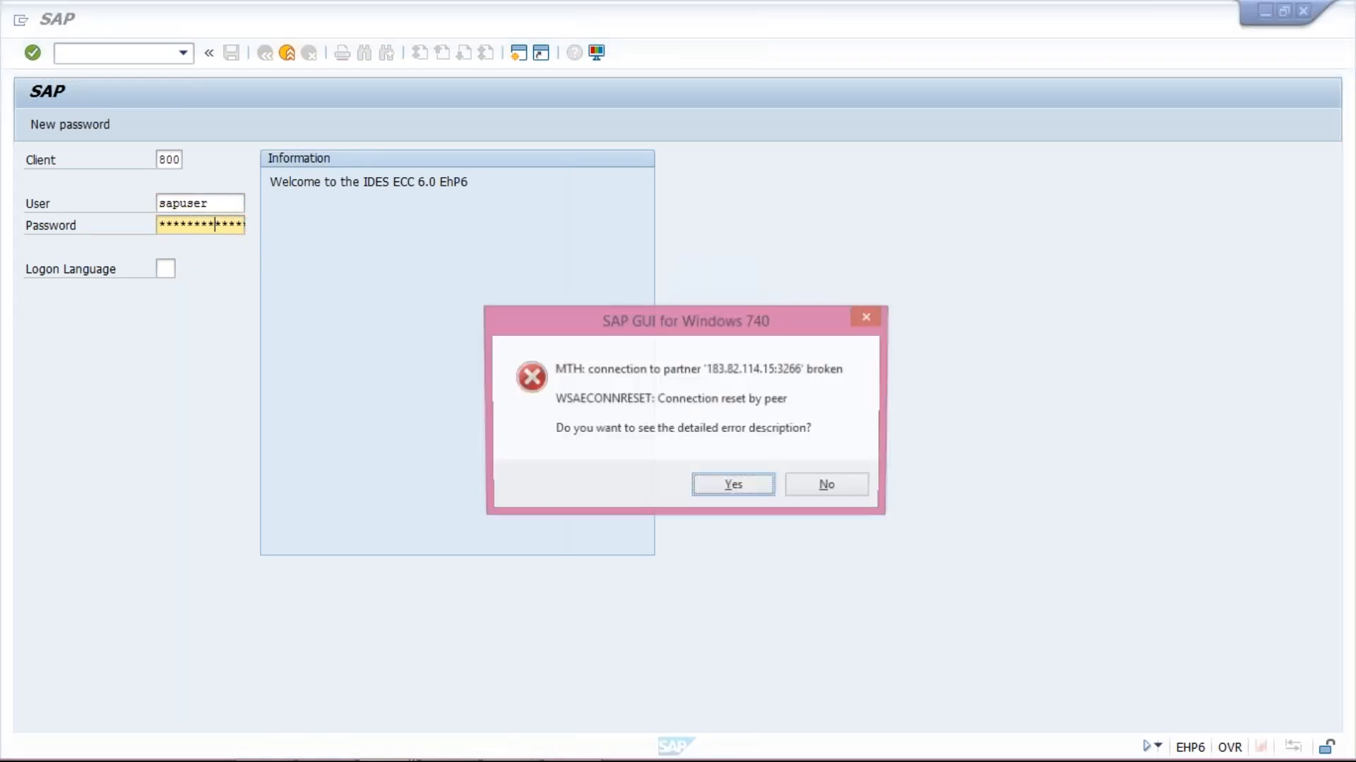
{"action": "left_click", "coordinate": [830, 487]}
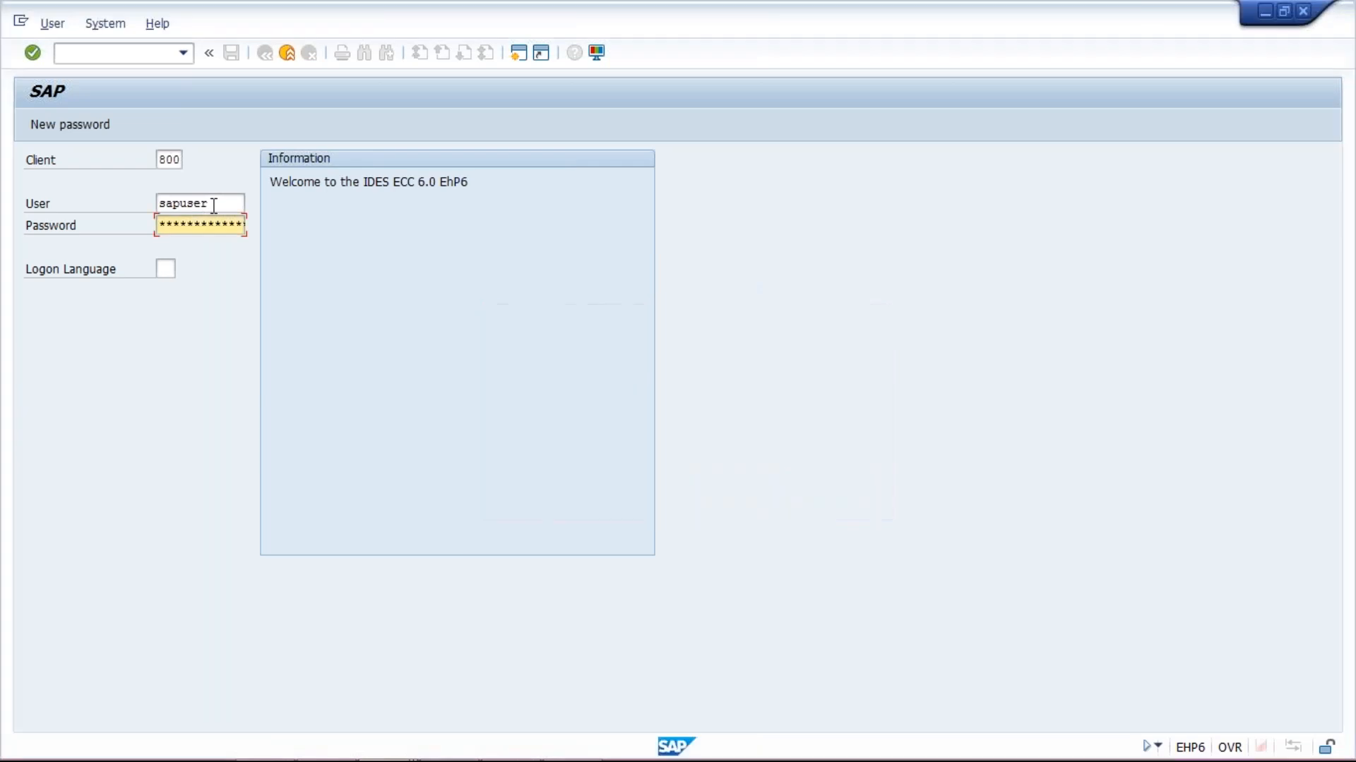
{"action": "key", "text": "Left"}
{"action": "key", "text": "Left"}
{"action": "key", "text": "Left"}
{"action": "key", "text": "Left"}
{"action": "key", "text": "Left"}
{"action": "key", "text": "Left"}
{"action": "key", "text": "Left"}
{"action": "key", "text": "Left"}
{"action": "key", "text": "Left"}
{"action": "key", "text": "Right"}
{"action": "key", "text": "Right"}
{"action": "key", "text": "Right"}
{"action": "key", "text": "Right"}
{"action": "key", "text": "Right"}
{"action": "key", "text": "Right"}
{"action": "key", "text": "Return"}
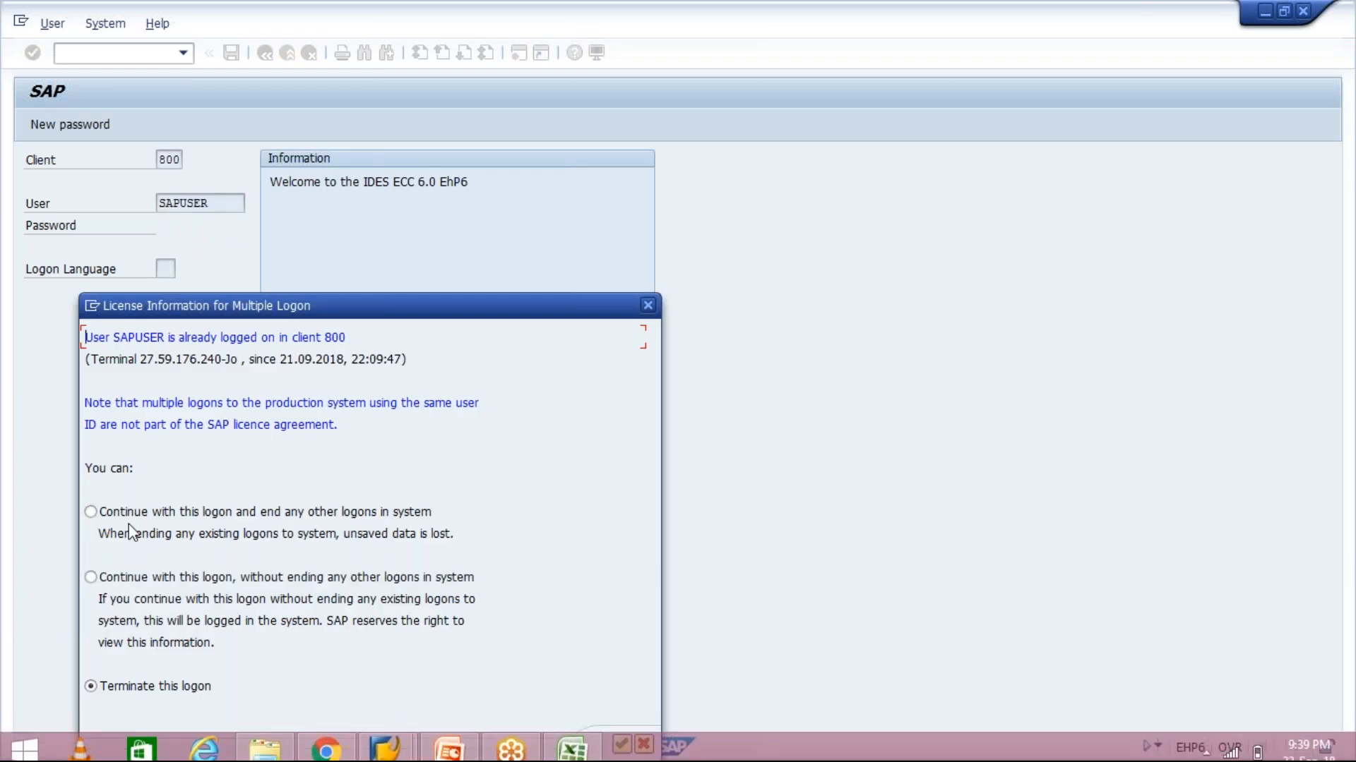
{"action": "key", "text": "Return"}
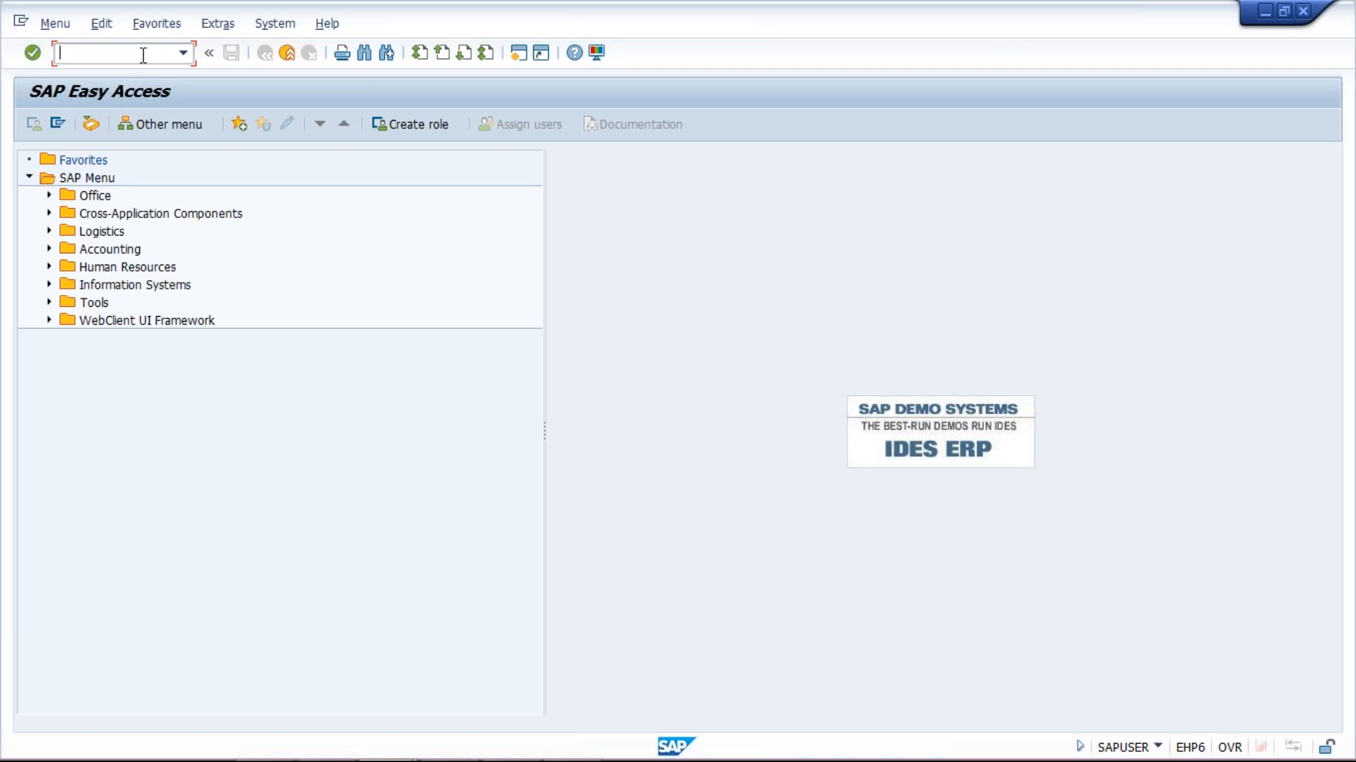
Load dunning run TM10A dated 22.09.2018 in F150
{"action": "scroll", "coordinate": [142, 56], "scroll_direction": "down", "scroll_amount": 1}
{"action": "key", "text": "Return"}
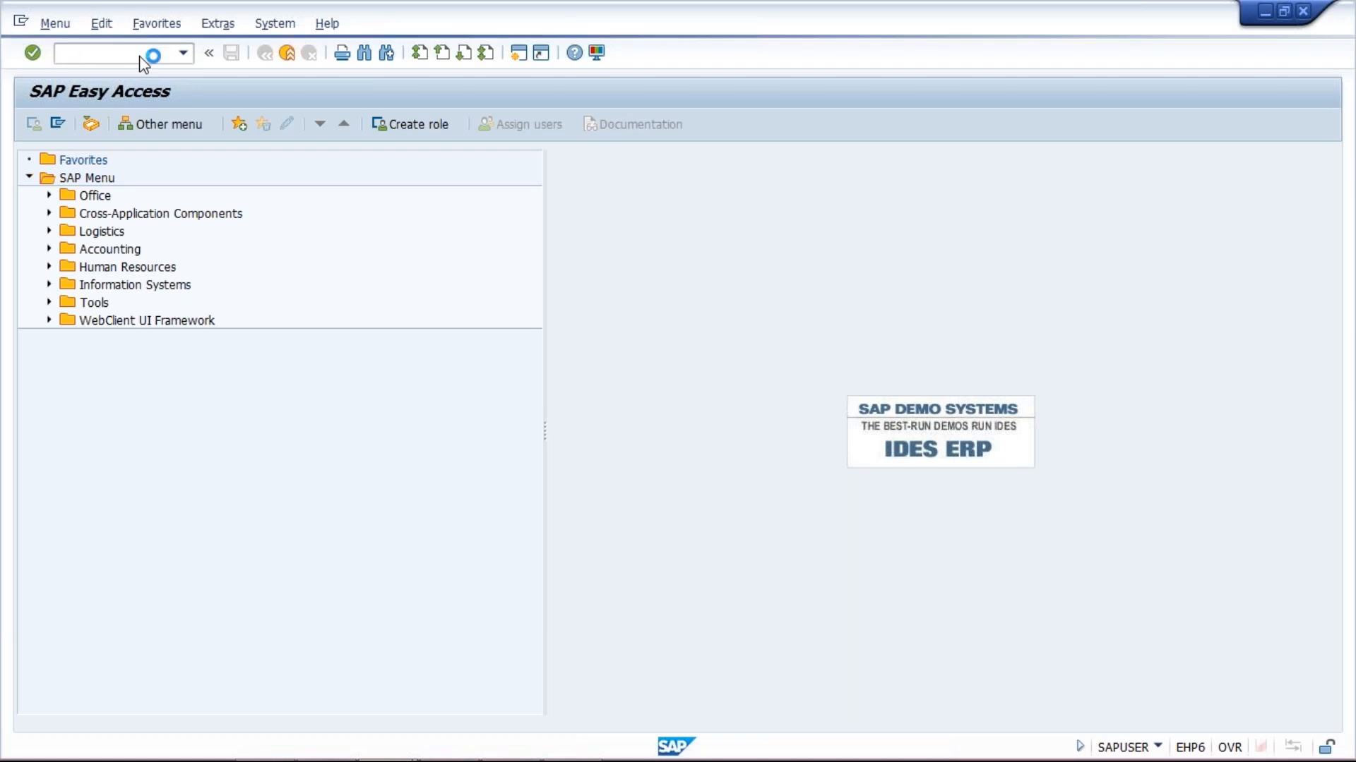
{"action": "left_click", "coordinate": [147, 181]}
{"action": "left_click", "coordinate": [159, 204]}
{"action": "left_click", "coordinate": [159, 205]}
{"action": "left_click", "coordinate": [156, 222]}
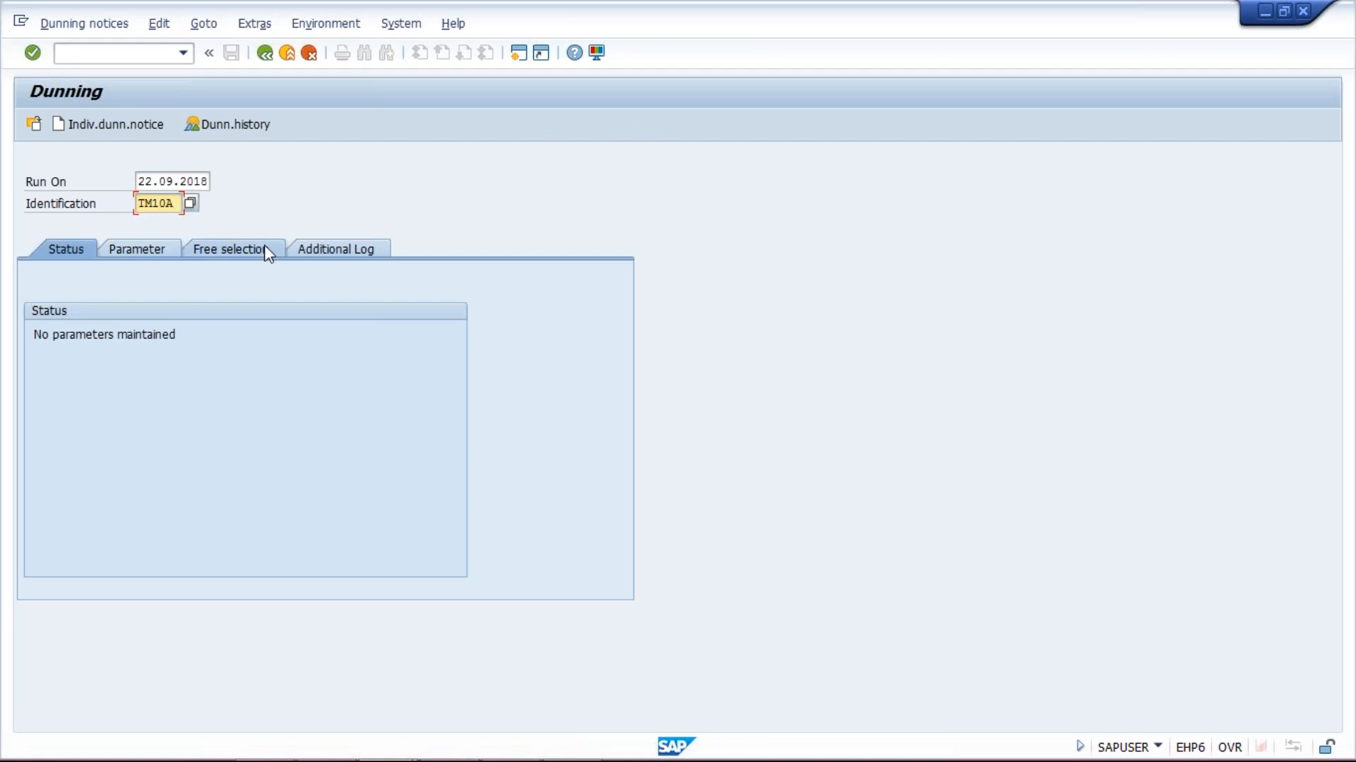
{"action": "key", "text": "Return"}
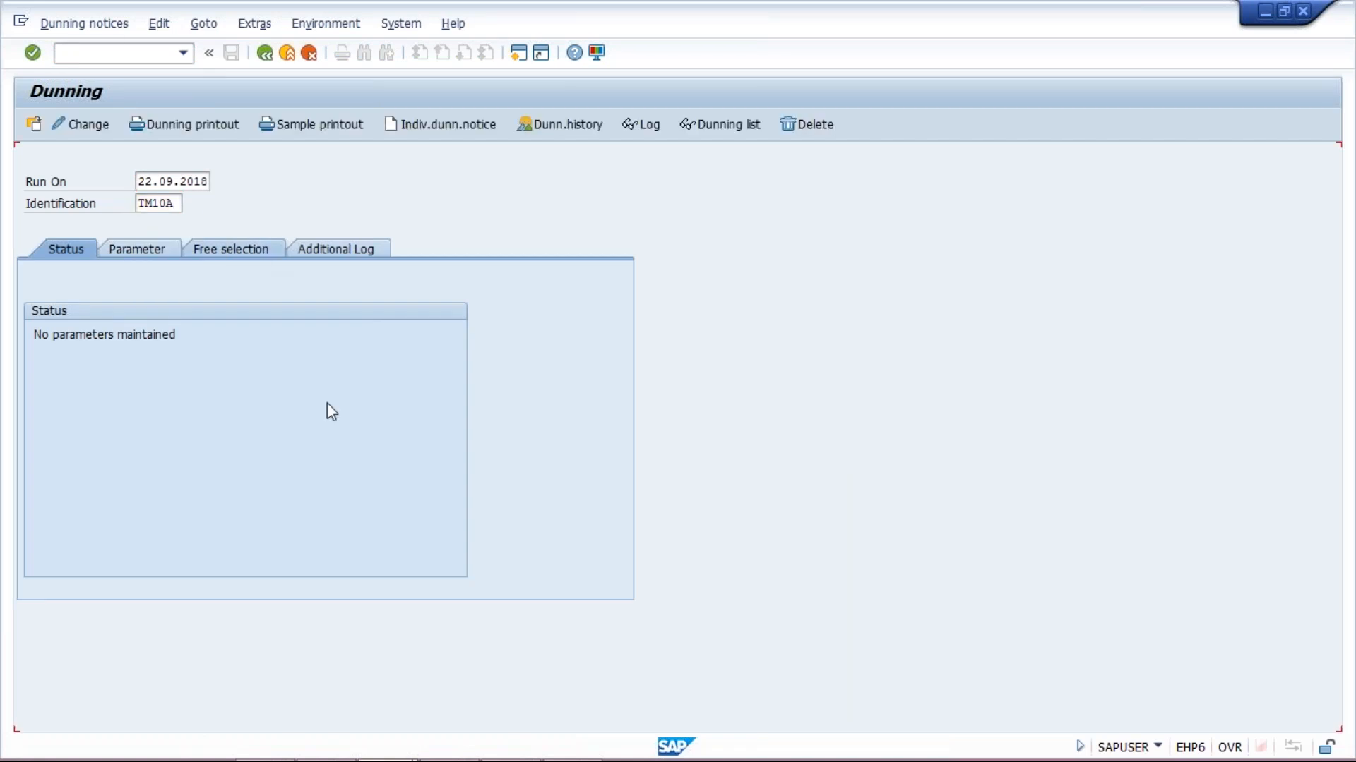
Produce a sample printout on LP01 starting immediately, review the notice, and go back
{"action": "left_click", "coordinate": [342, 125]}
{"action": "left_click", "coordinate": [332, 472]}
{"action": "left_click", "coordinate": [287, 494]}
{"action": "left_click", "coordinate": [364, 534]}
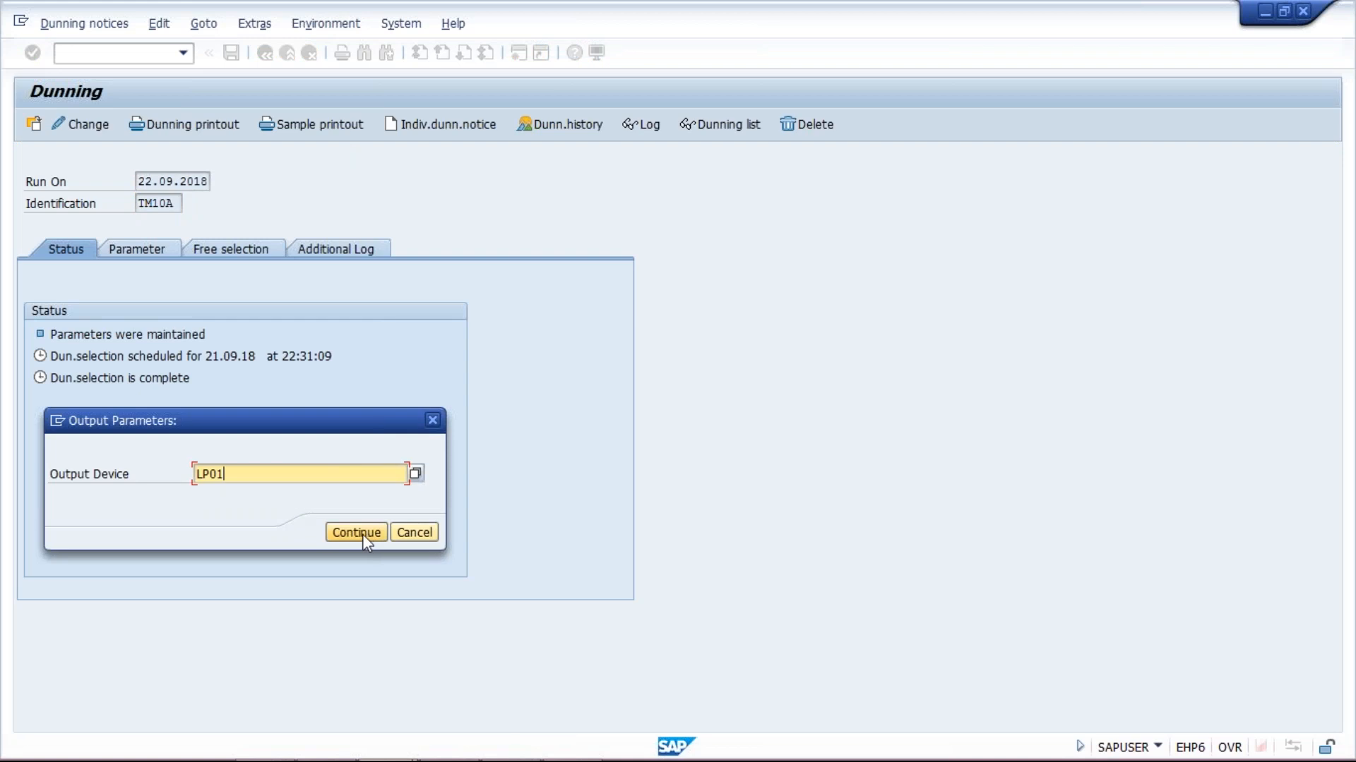
{"action": "left_click", "coordinate": [310, 387]}
{"action": "left_click", "coordinate": [365, 708]}
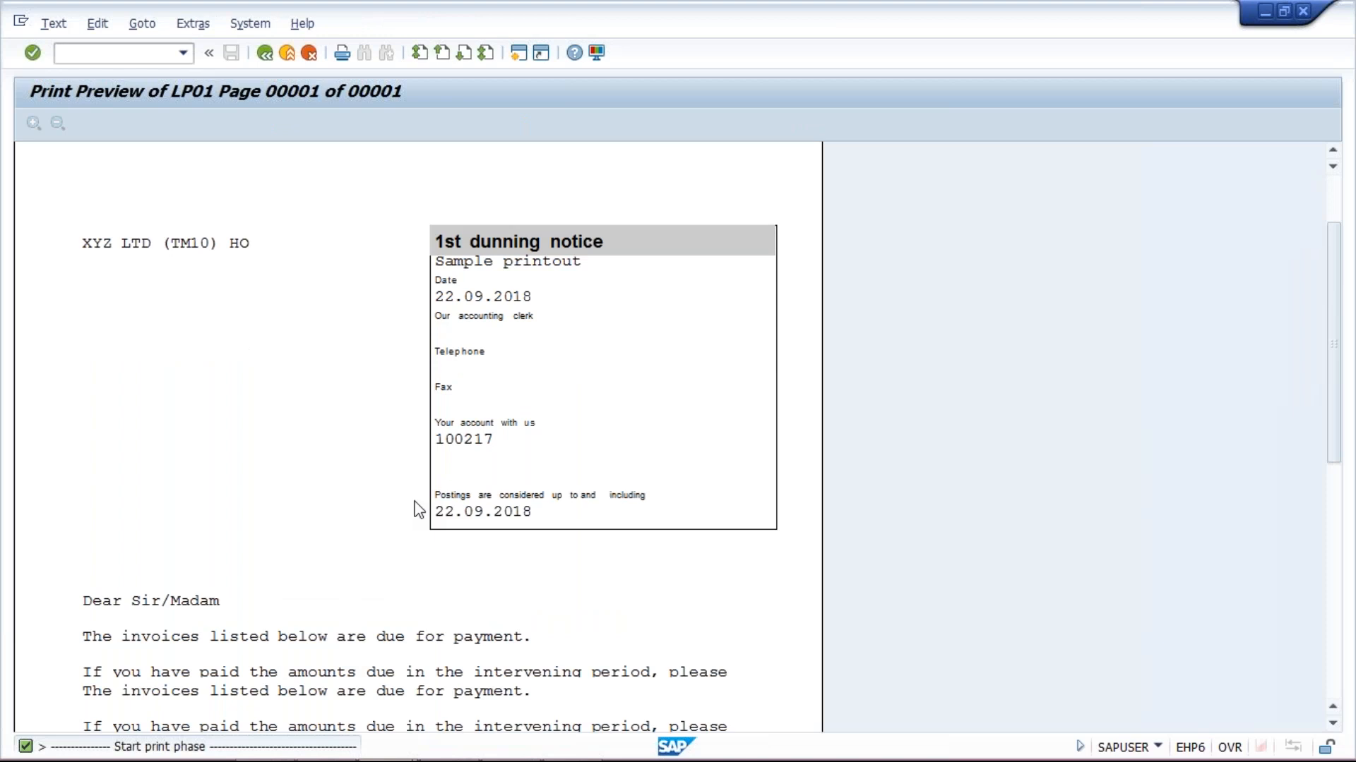
{"action": "scroll", "coordinate": [420, 510], "scroll_direction": "down", "scroll_amount": 5}
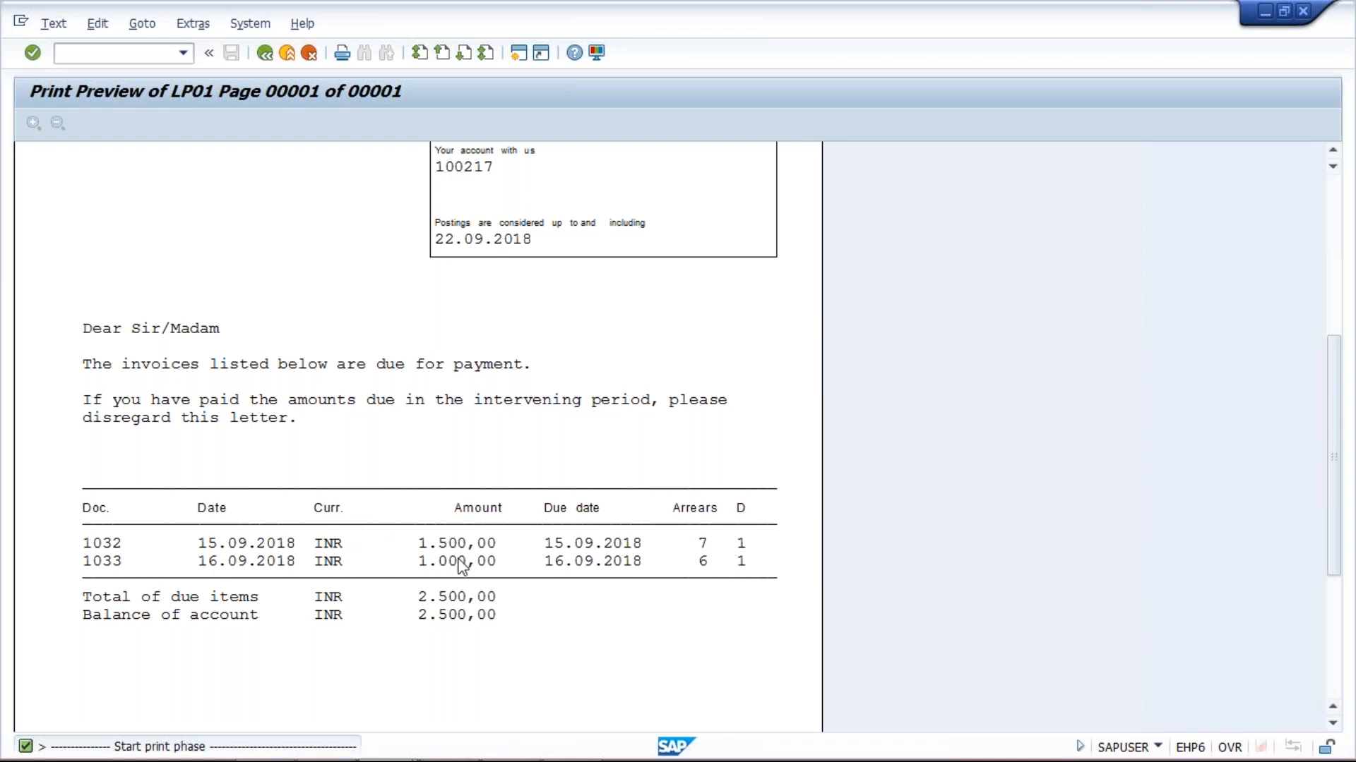
{"action": "left_click", "coordinate": [266, 53]}
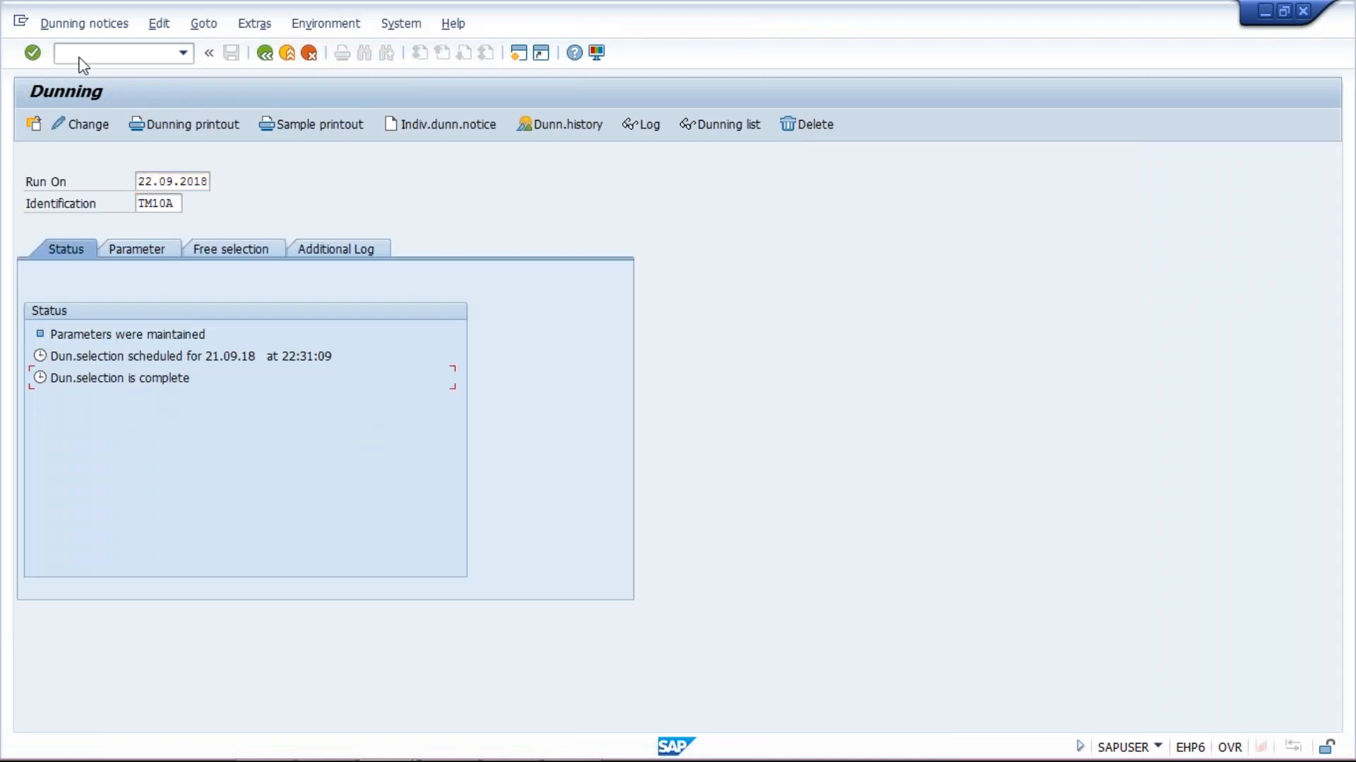
Delete the dunning proposal for run TM10A and confirm the deletion
{"action": "left_click", "coordinate": [141, 27]}
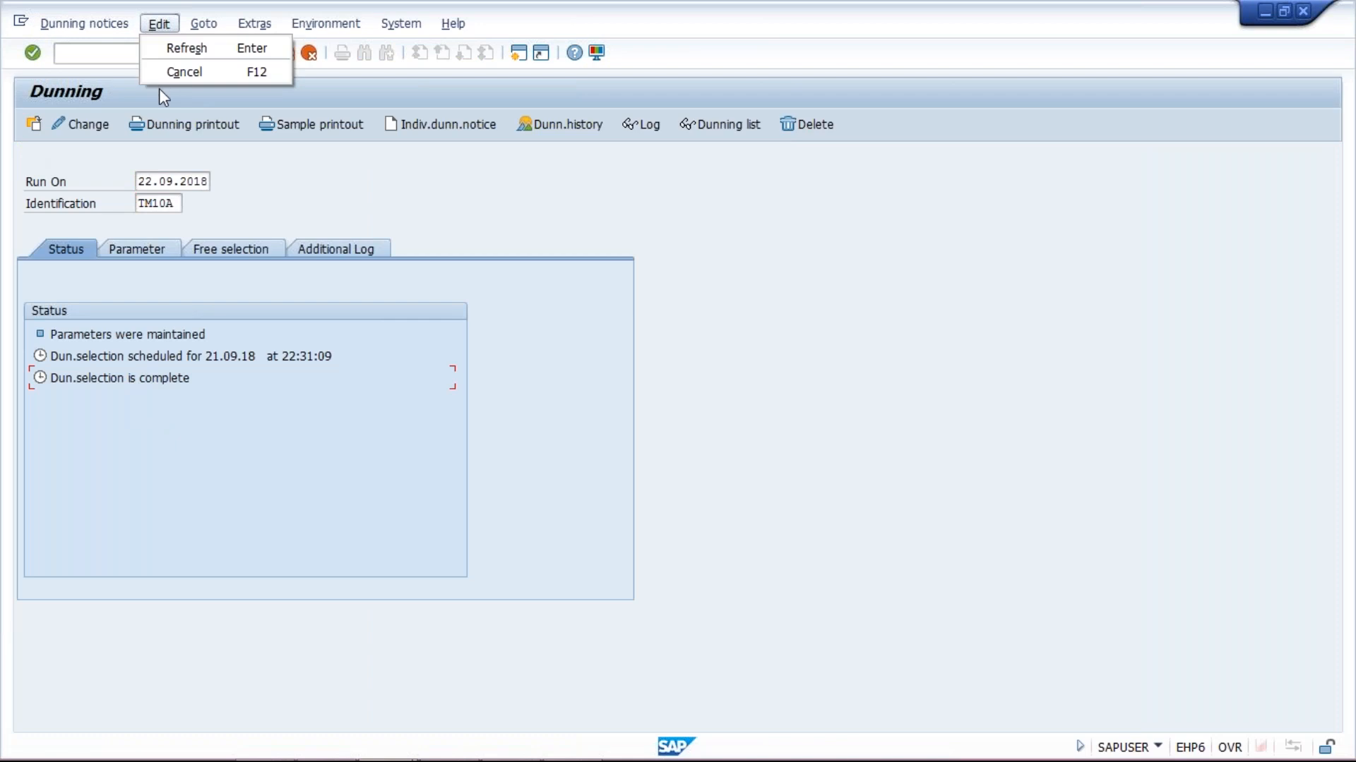
{"action": "left_click", "coordinate": [86, 27]}
{"action": "left_click", "coordinate": [117, 228]}
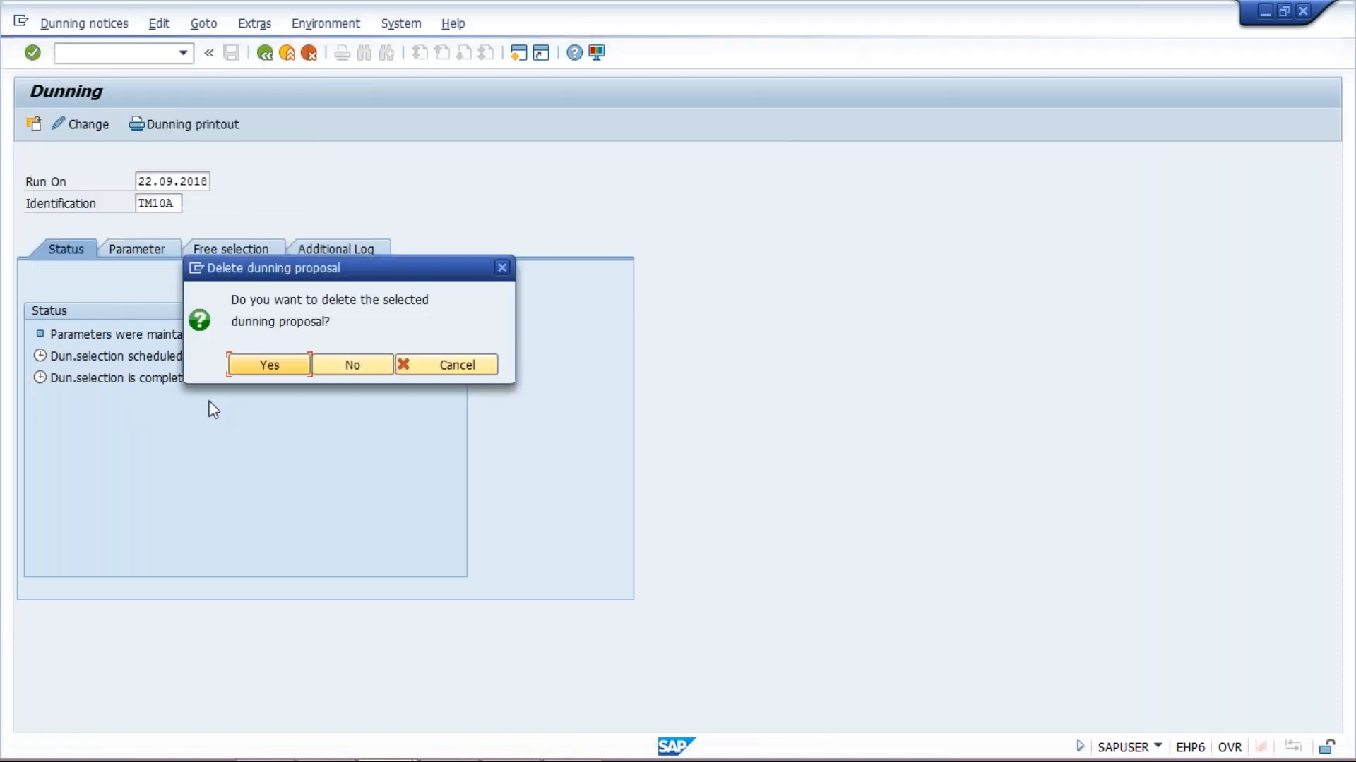
{"action": "left_click", "coordinate": [266, 353]}
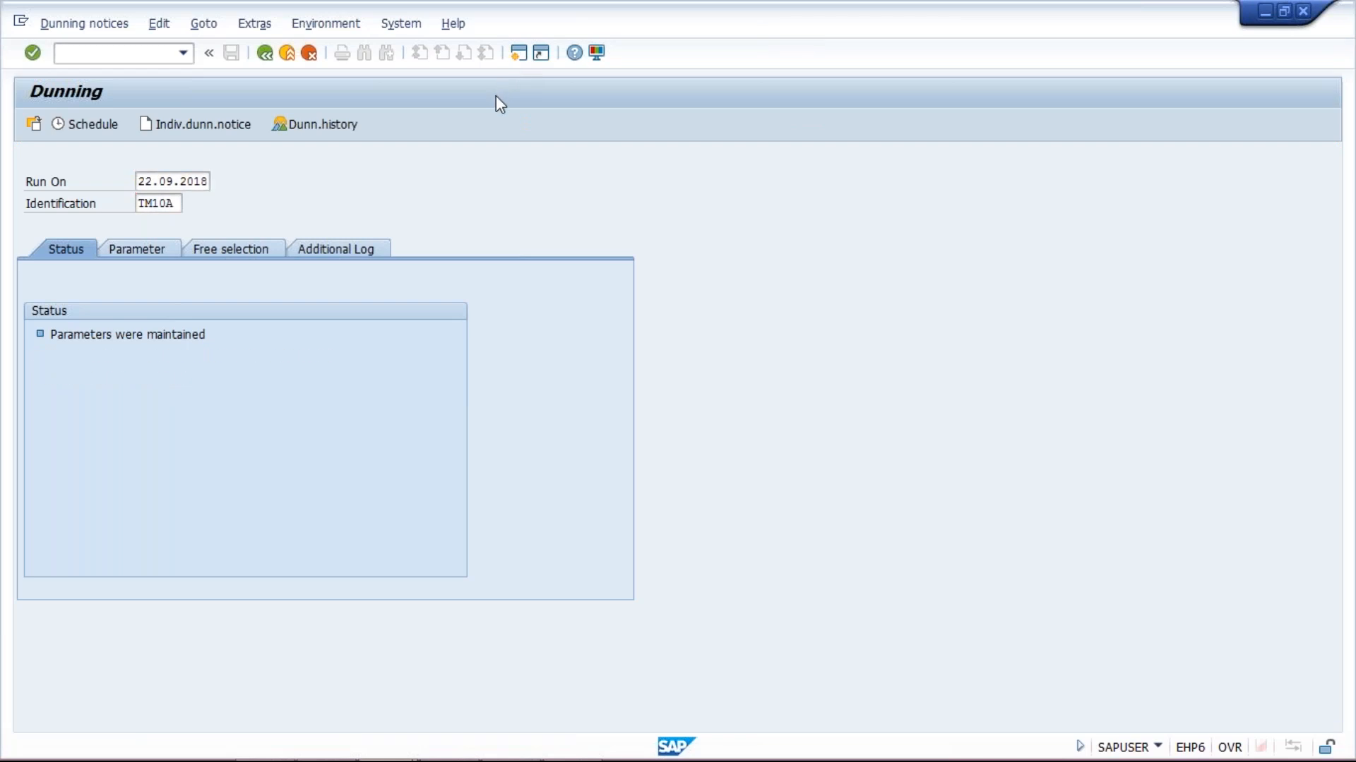
Leave the dunning screen and open the Customer Change initial screen
{"action": "key", "text": "F3"}
{"action": "type", "text": "f150"}
{"action": "key", "text": "Return"}
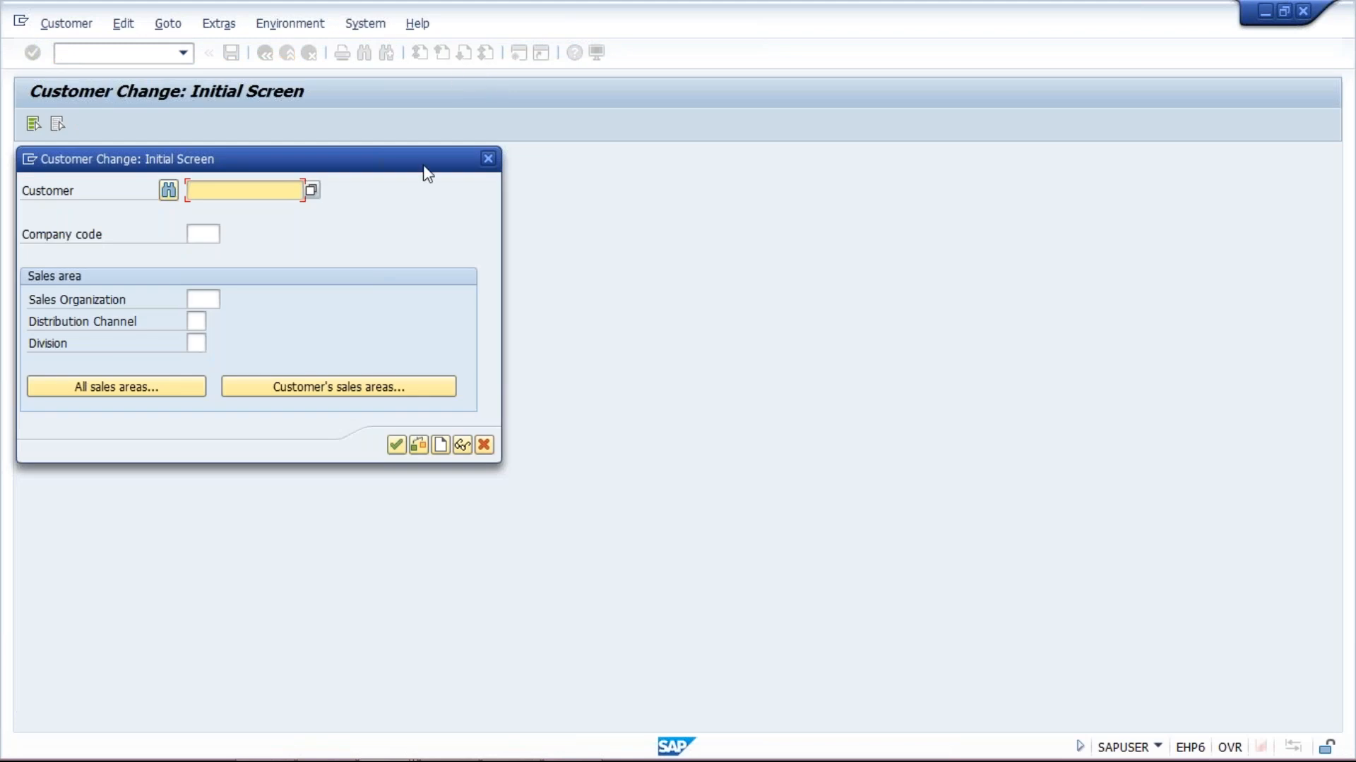
Open customer 100217 in company code TM10 for changing
{"action": "left_click", "coordinate": [259, 195]}
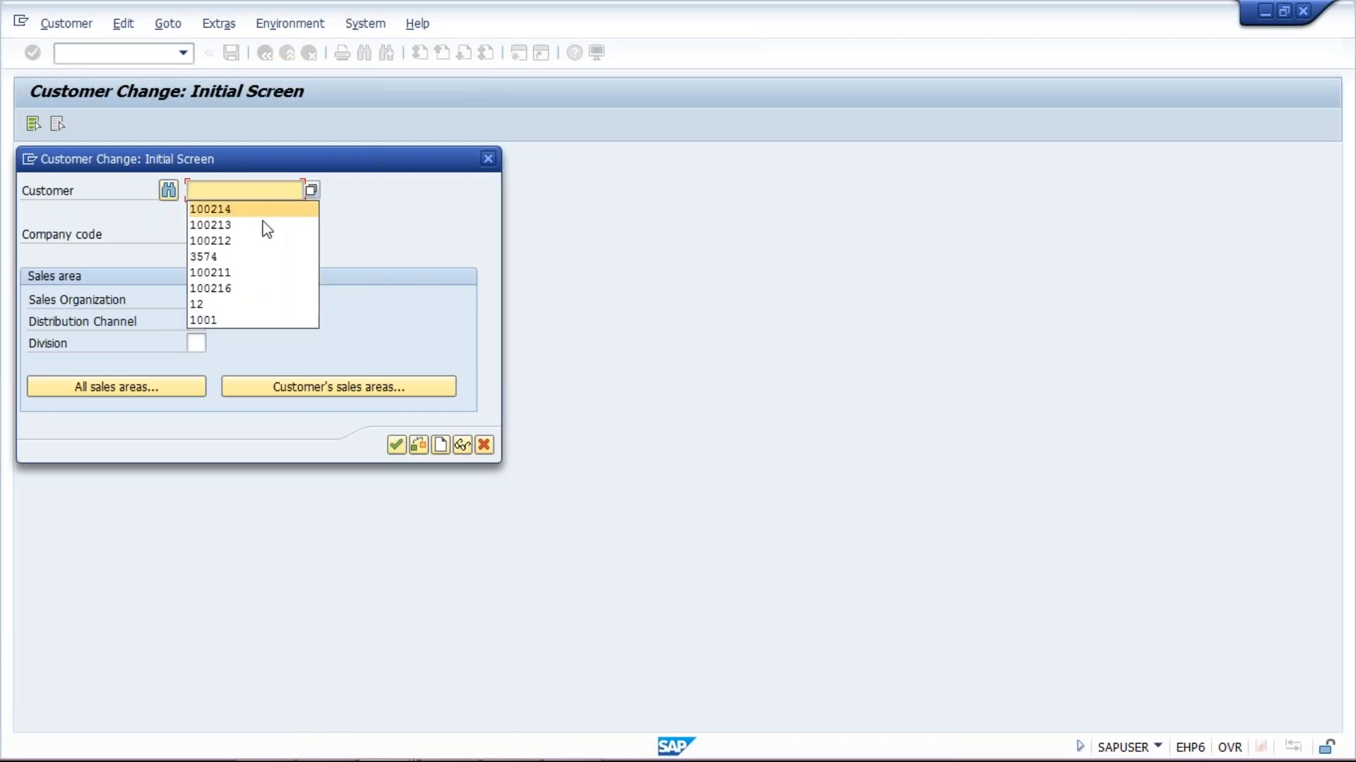
{"action": "left_click", "coordinate": [264, 227]}
{"action": "key", "text": "BackSpace"}
{"action": "type", "text": "7"}
{"action": "key", "text": "Tab"}
{"action": "type", "text": "TM10"}
{"action": "key", "text": "Return"}
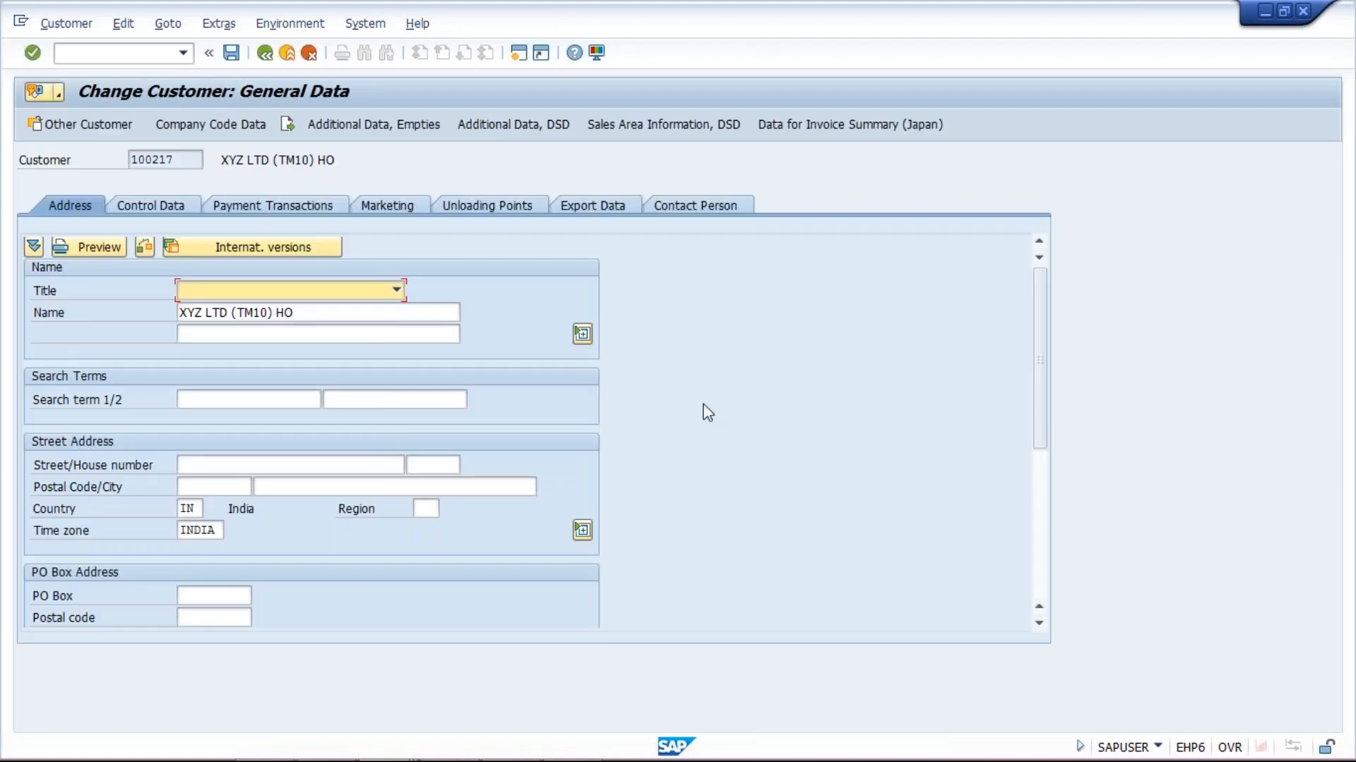
Tick Decentralized processing in the company code correspondence data and save the customer
{"action": "left_click", "coordinate": [210, 131]}
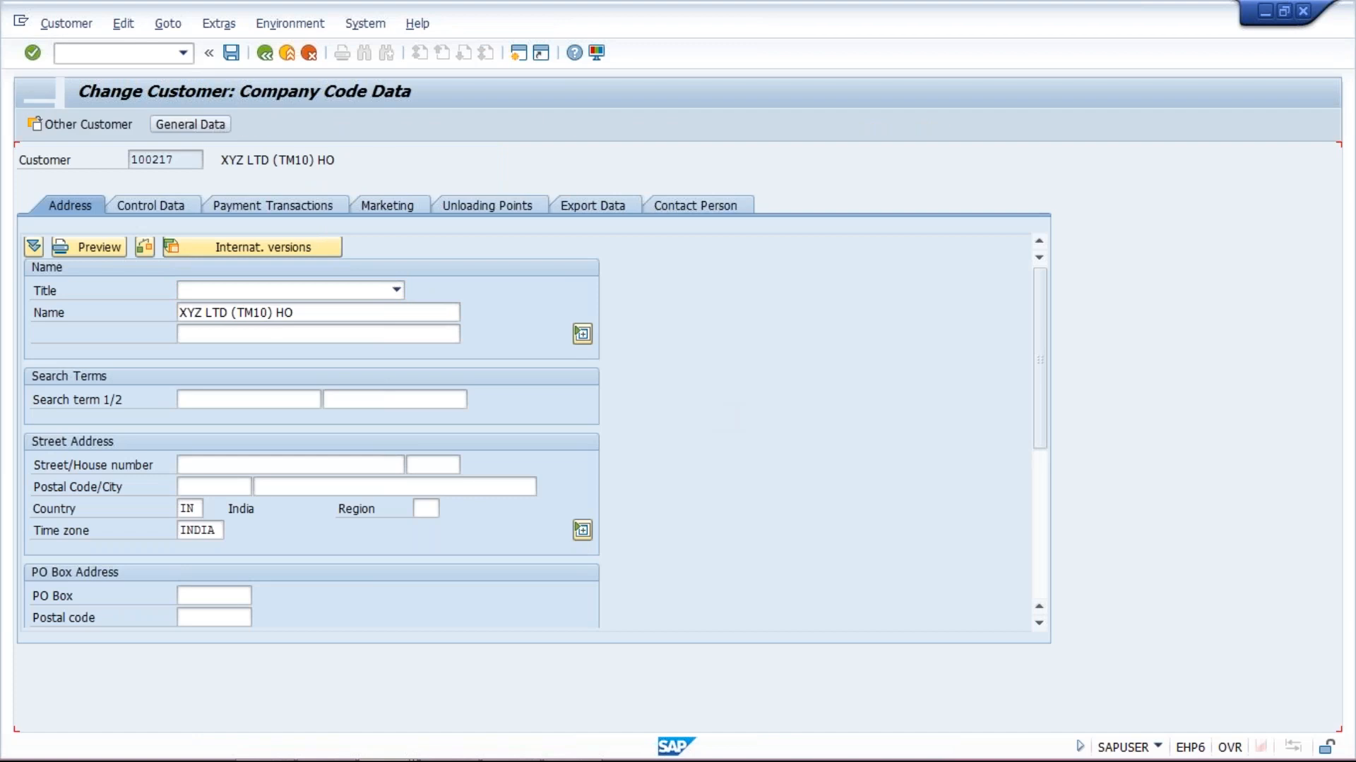
{"action": "left_click", "coordinate": [381, 226]}
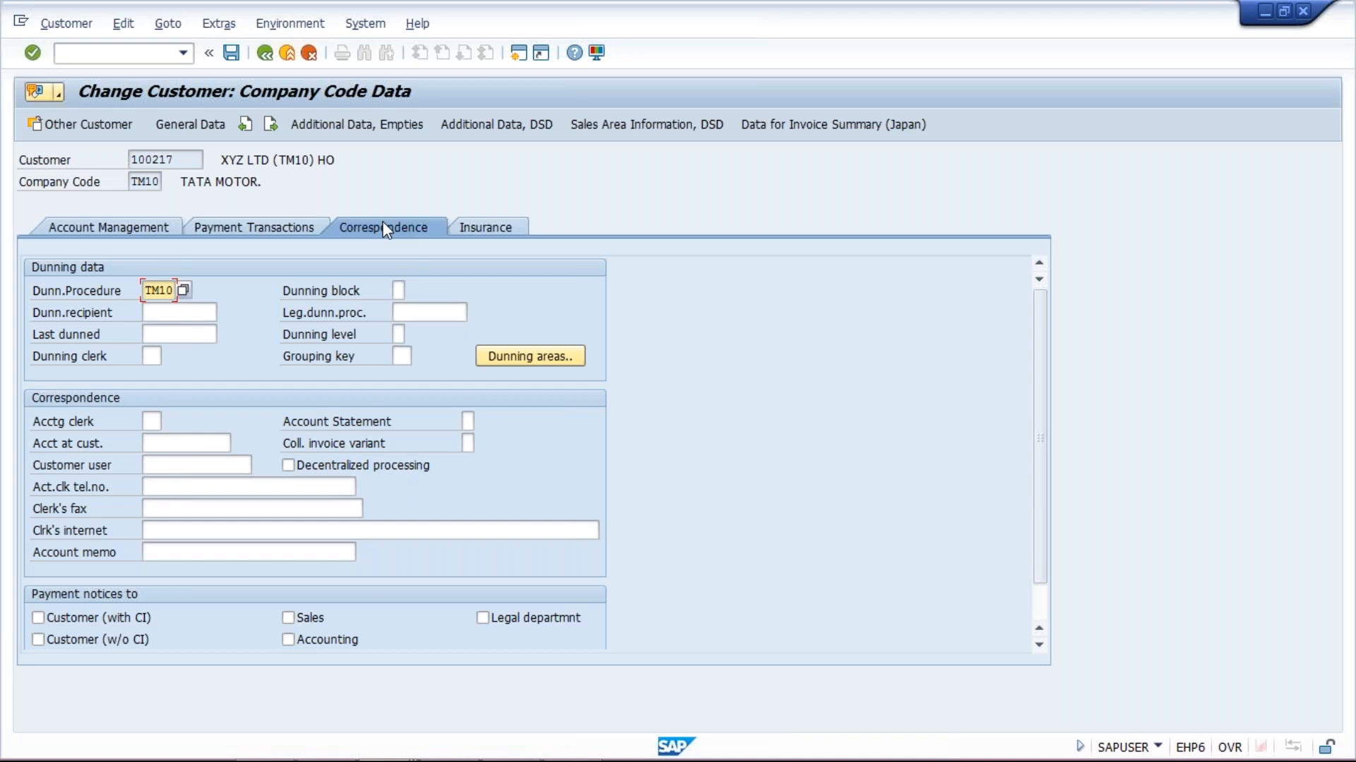
{"action": "left_click", "coordinate": [289, 466]}
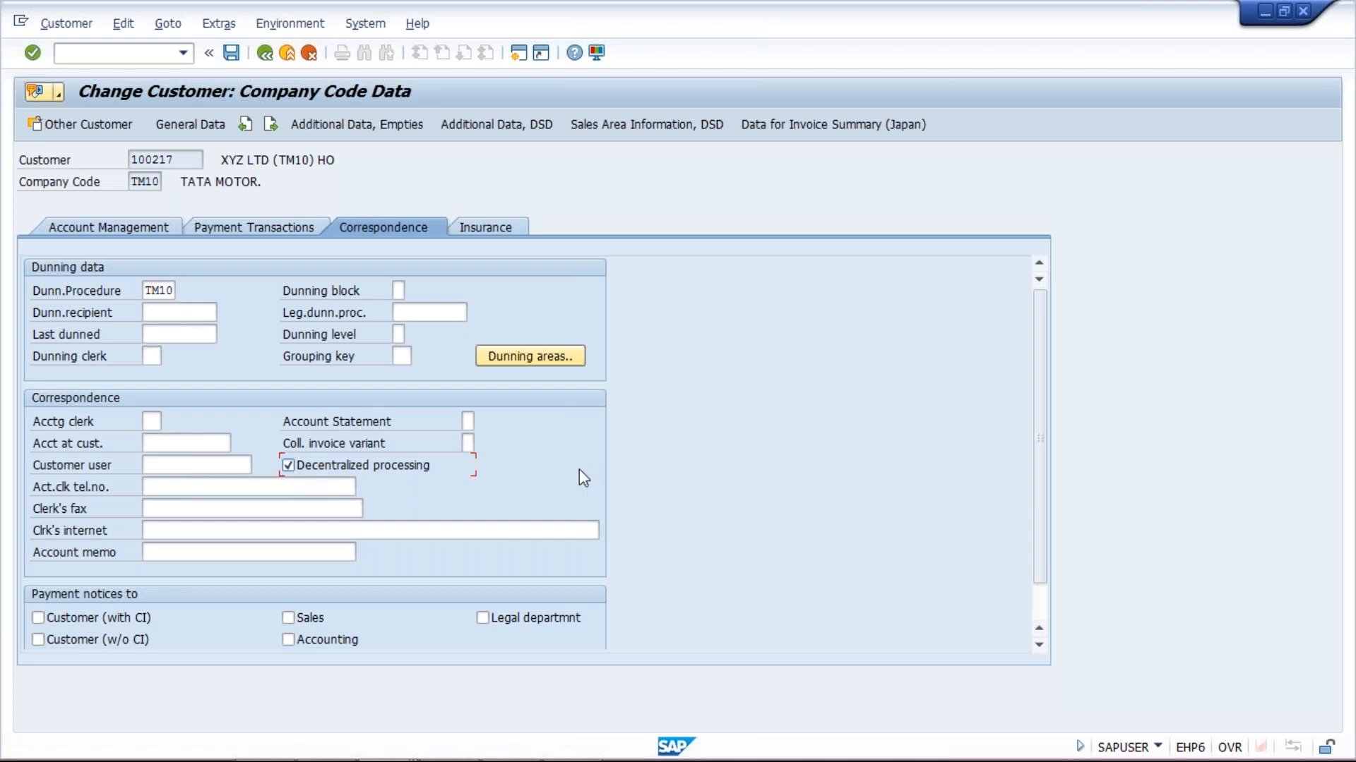
{"action": "left_click", "coordinate": [232, 55]}
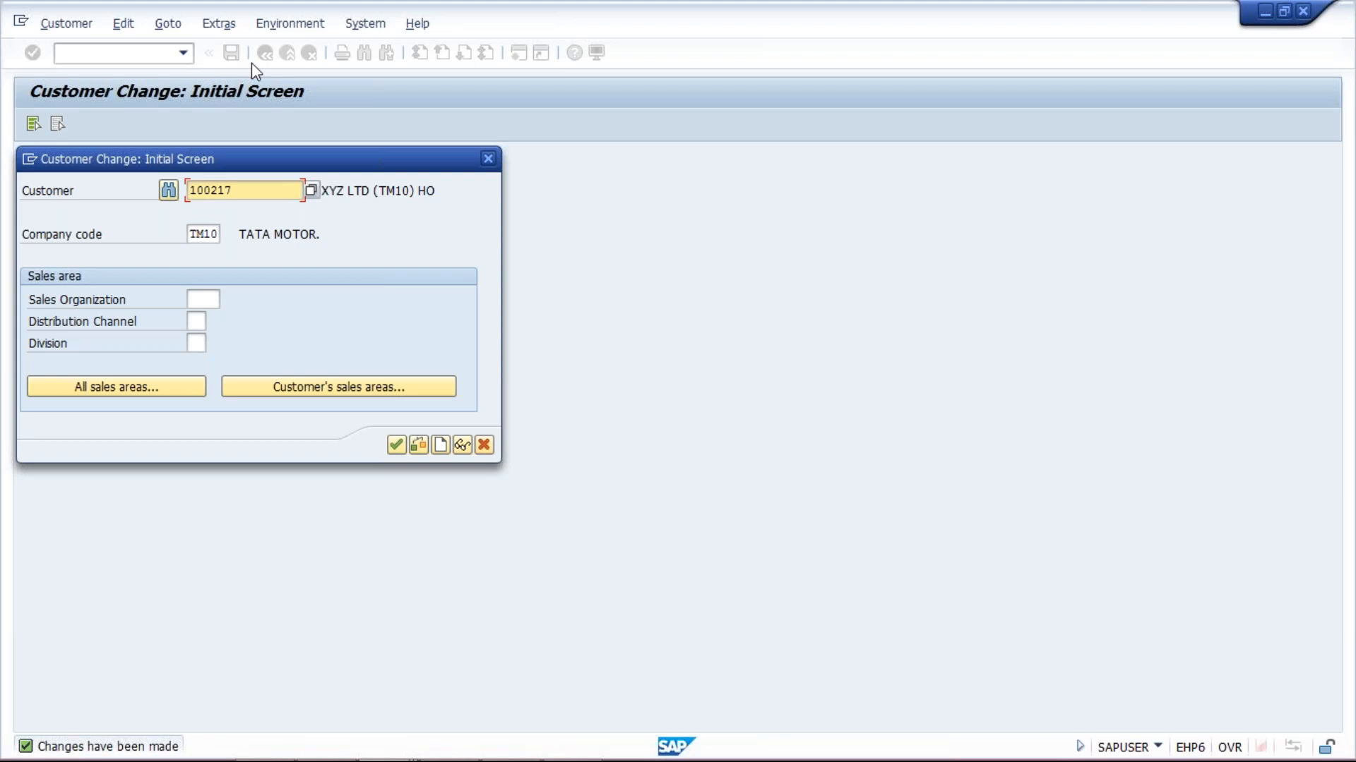
Reschedule TM10A's dunning selection on LP01 to start immediately and refresh until complete
{"action": "mouse_move", "coordinate": [408, 747]}
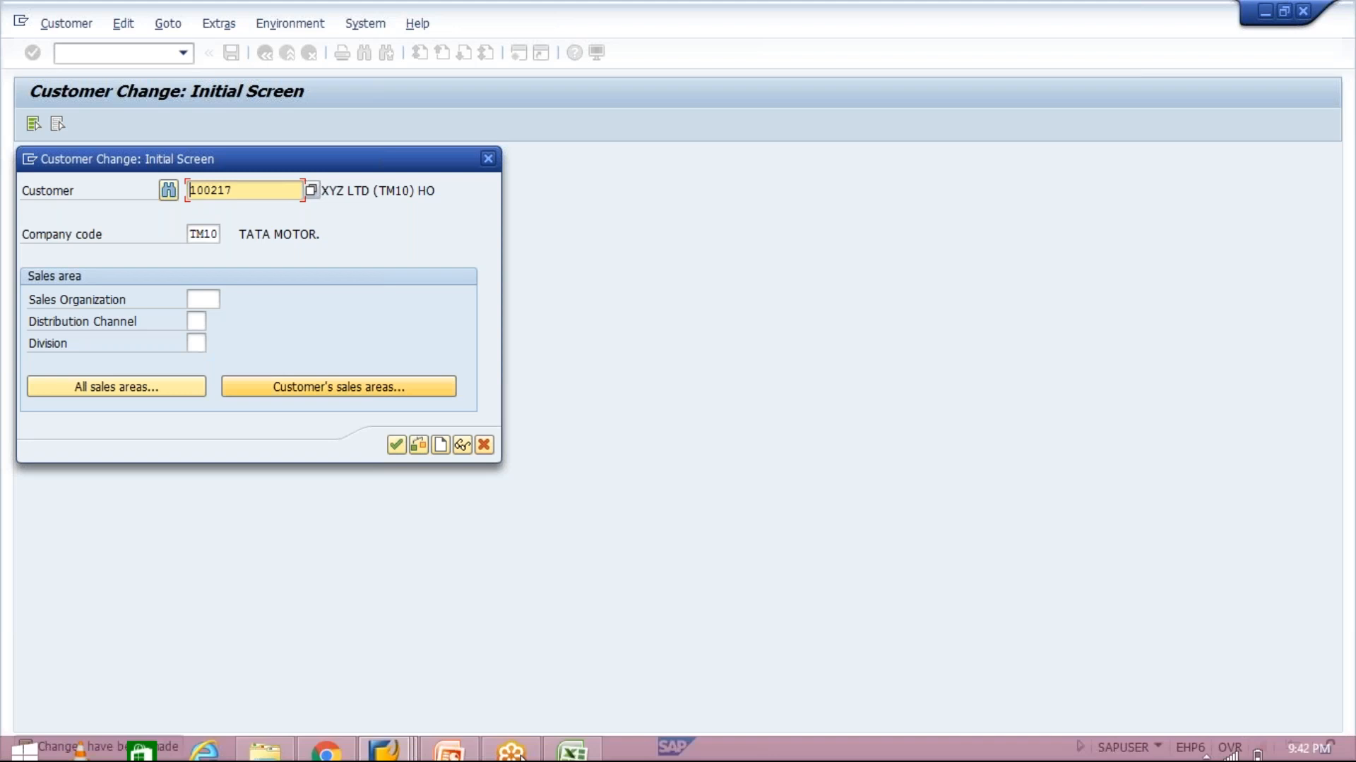
{"action": "left_click", "coordinate": [408, 747]}
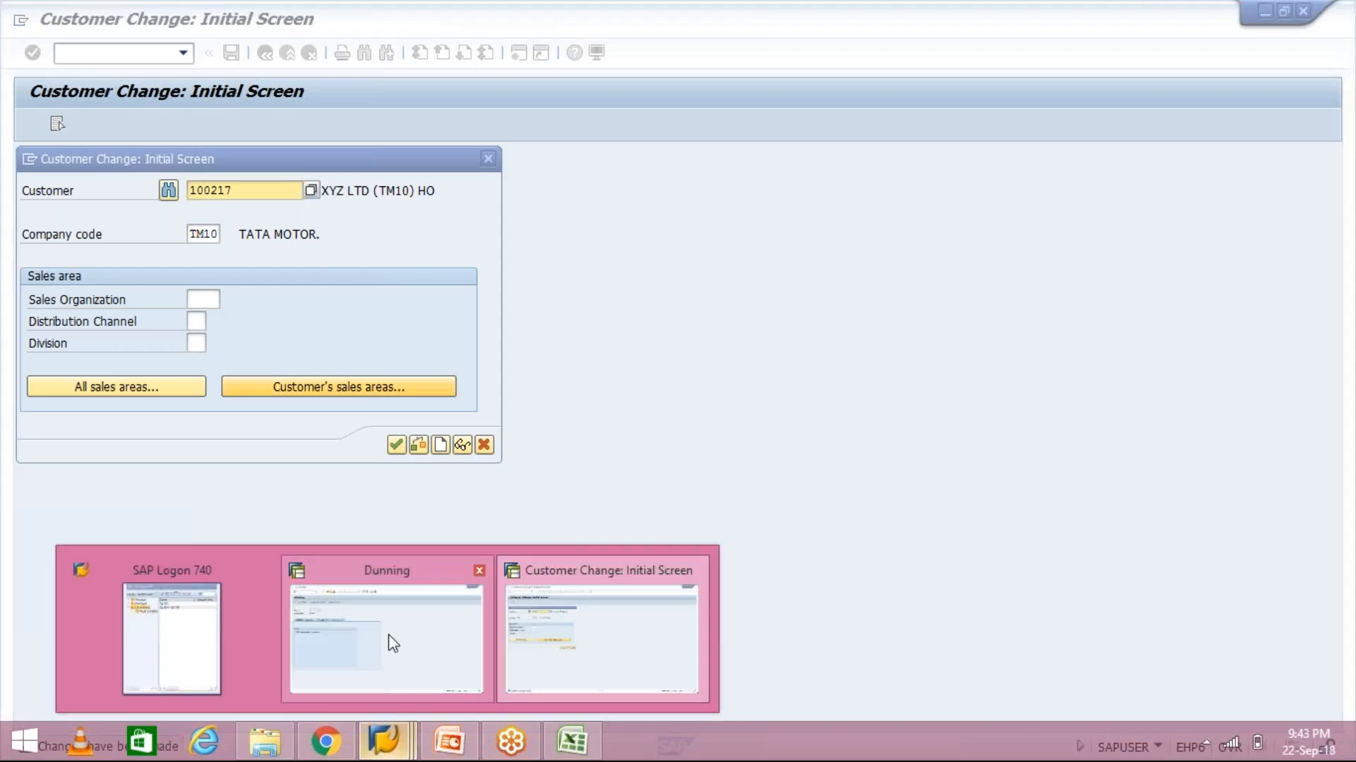
{"action": "left_click", "coordinate": [388, 634]}
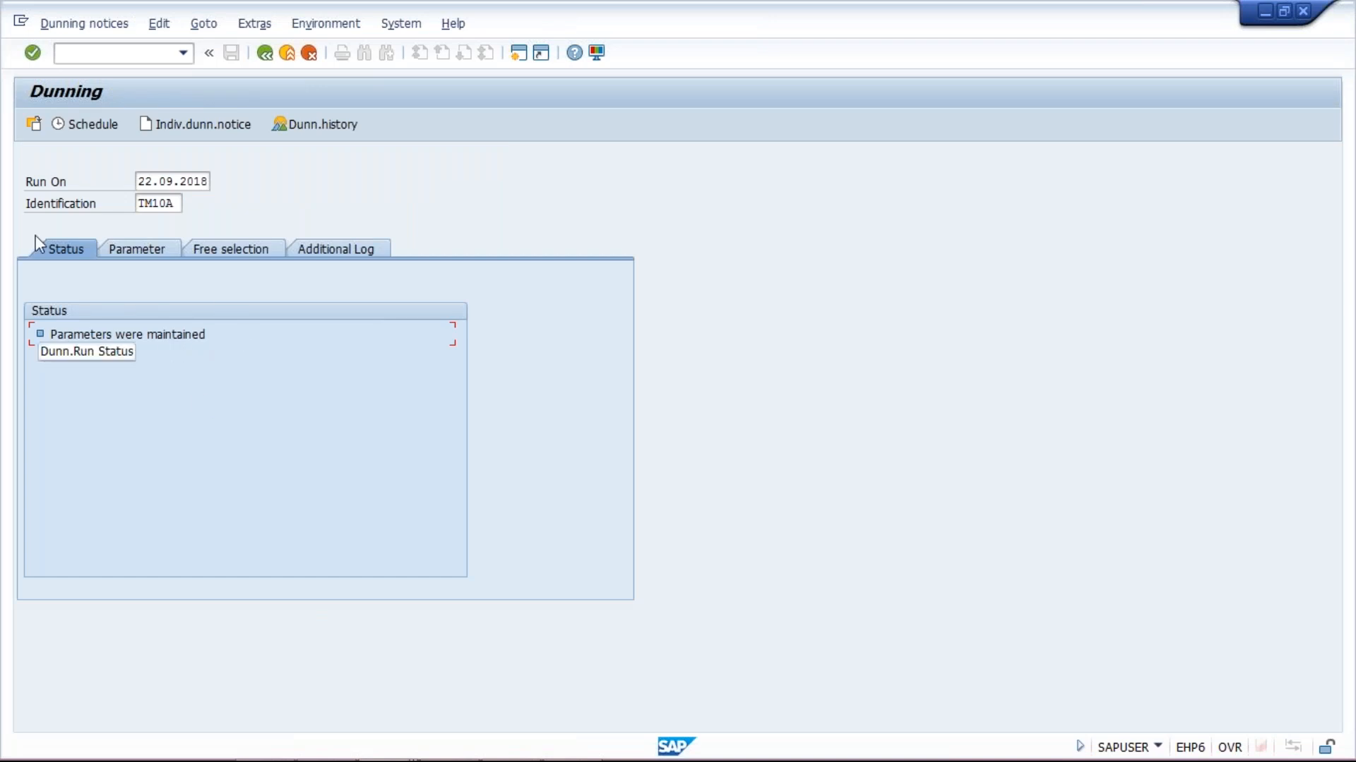
{"action": "left_click", "coordinate": [82, 127]}
{"action": "left_click", "coordinate": [282, 469]}
{"action": "left_click", "coordinate": [212, 490]}
{"action": "left_click", "coordinate": [357, 539]}
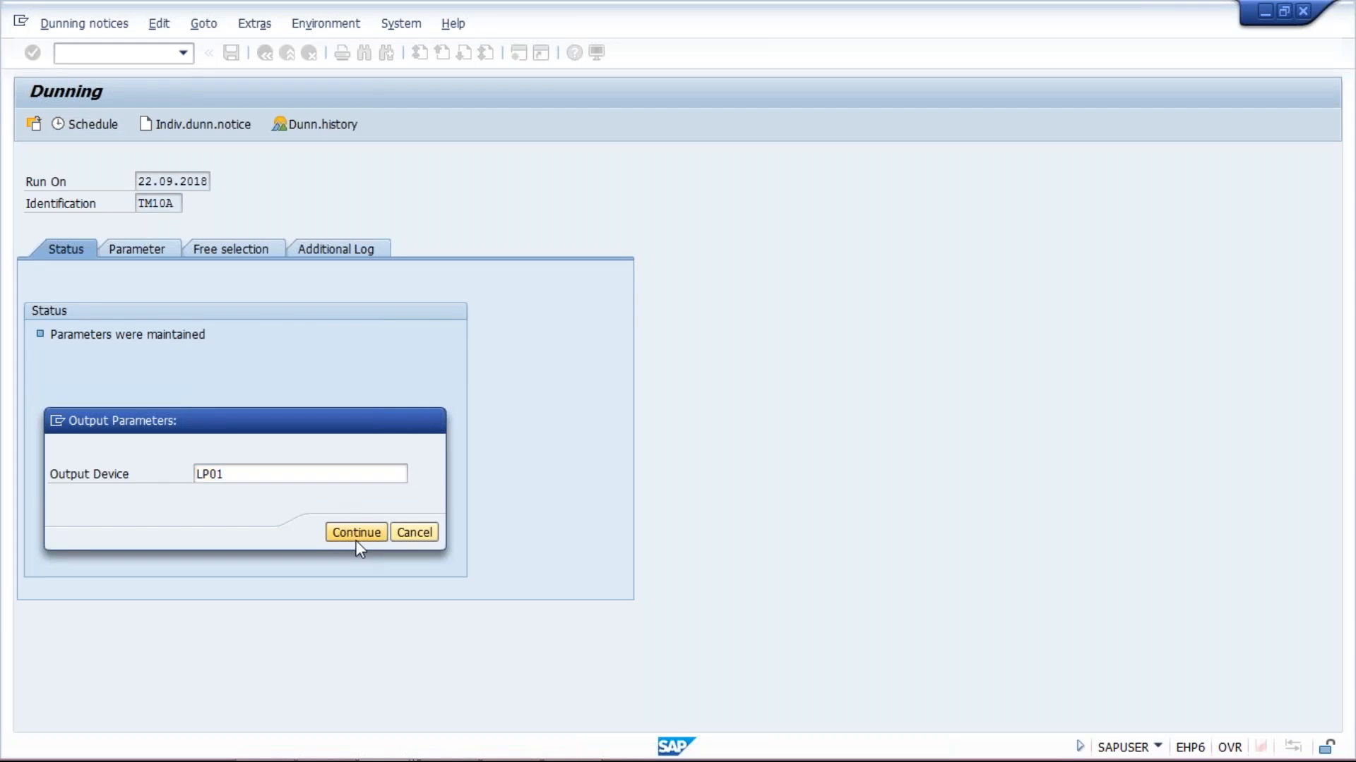
{"action": "left_click", "coordinate": [329, 552]}
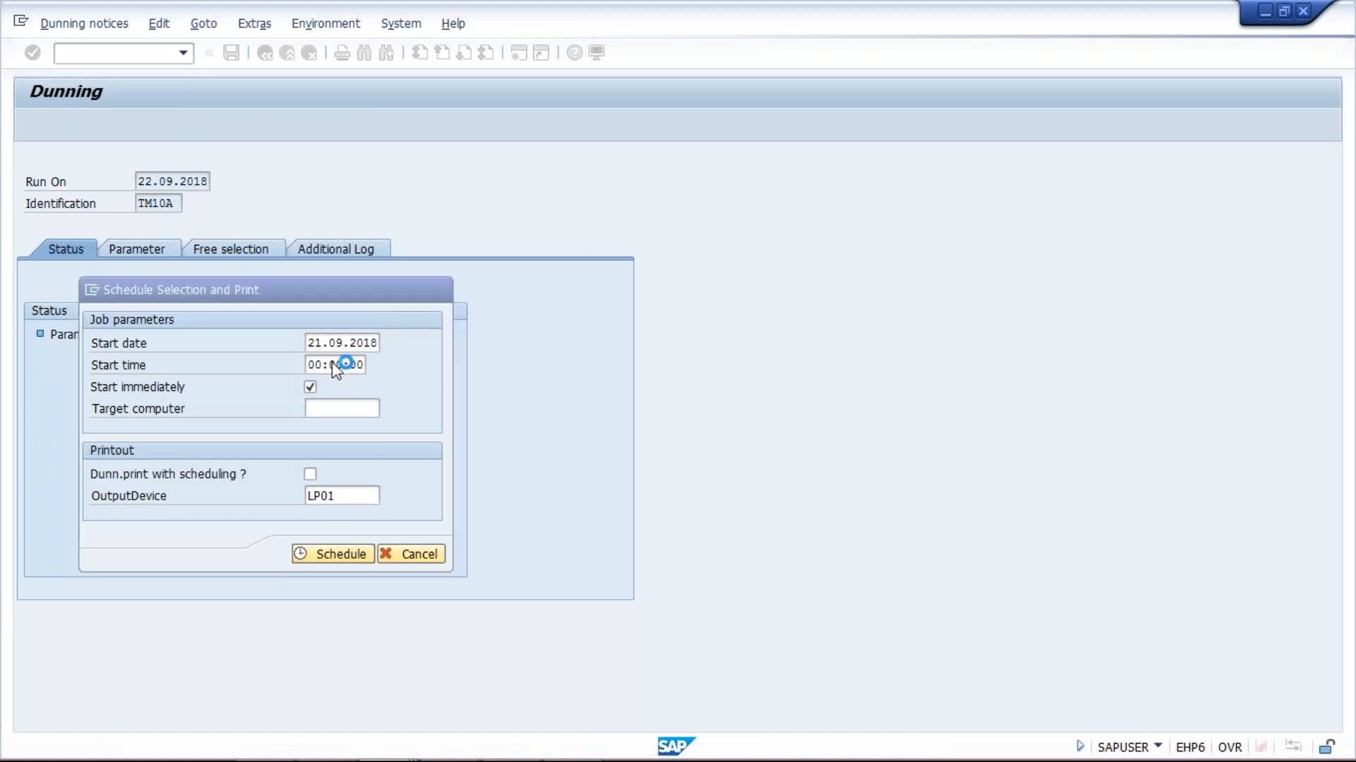
{"action": "key", "text": "Return"}
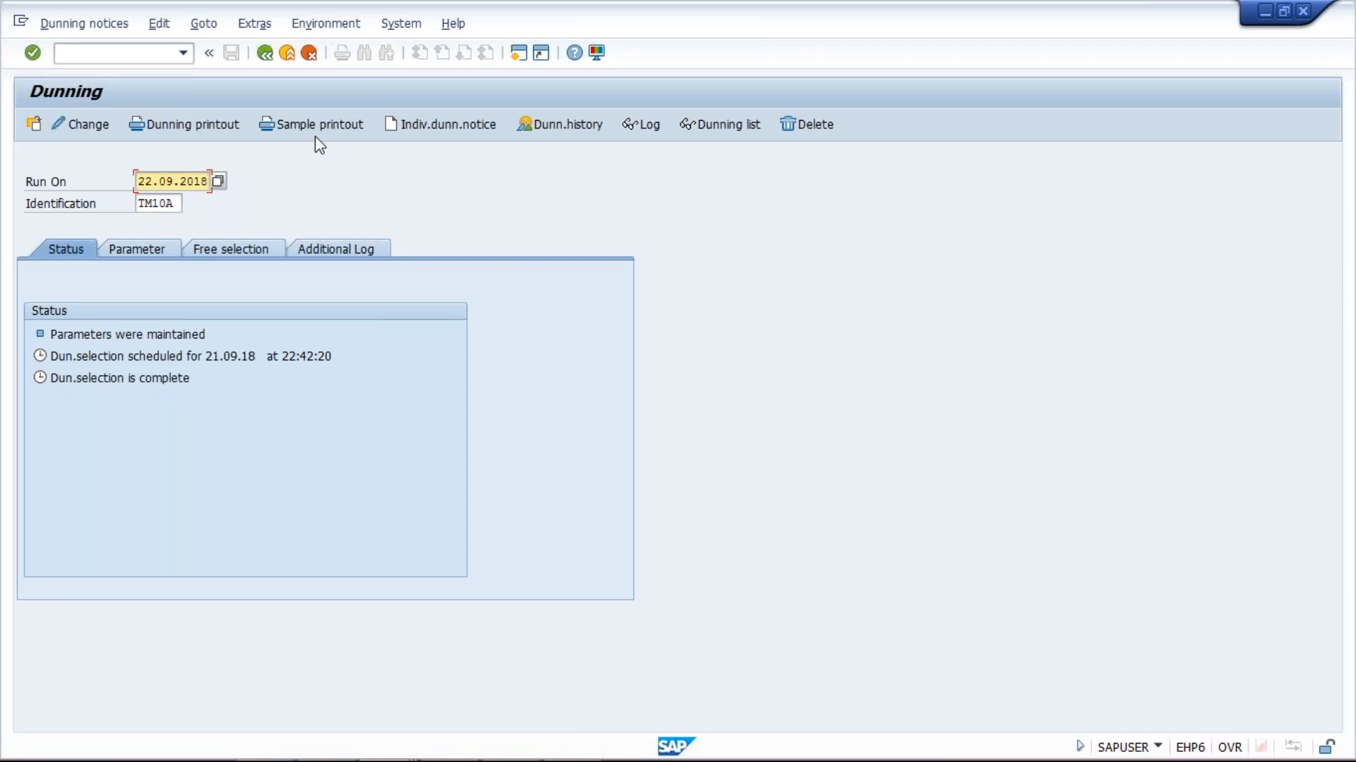
Print a sample to LP01 and preview the Hyderabad notice for invoice 1032, 1.500,00 INR
{"action": "left_click", "coordinate": [320, 123]}
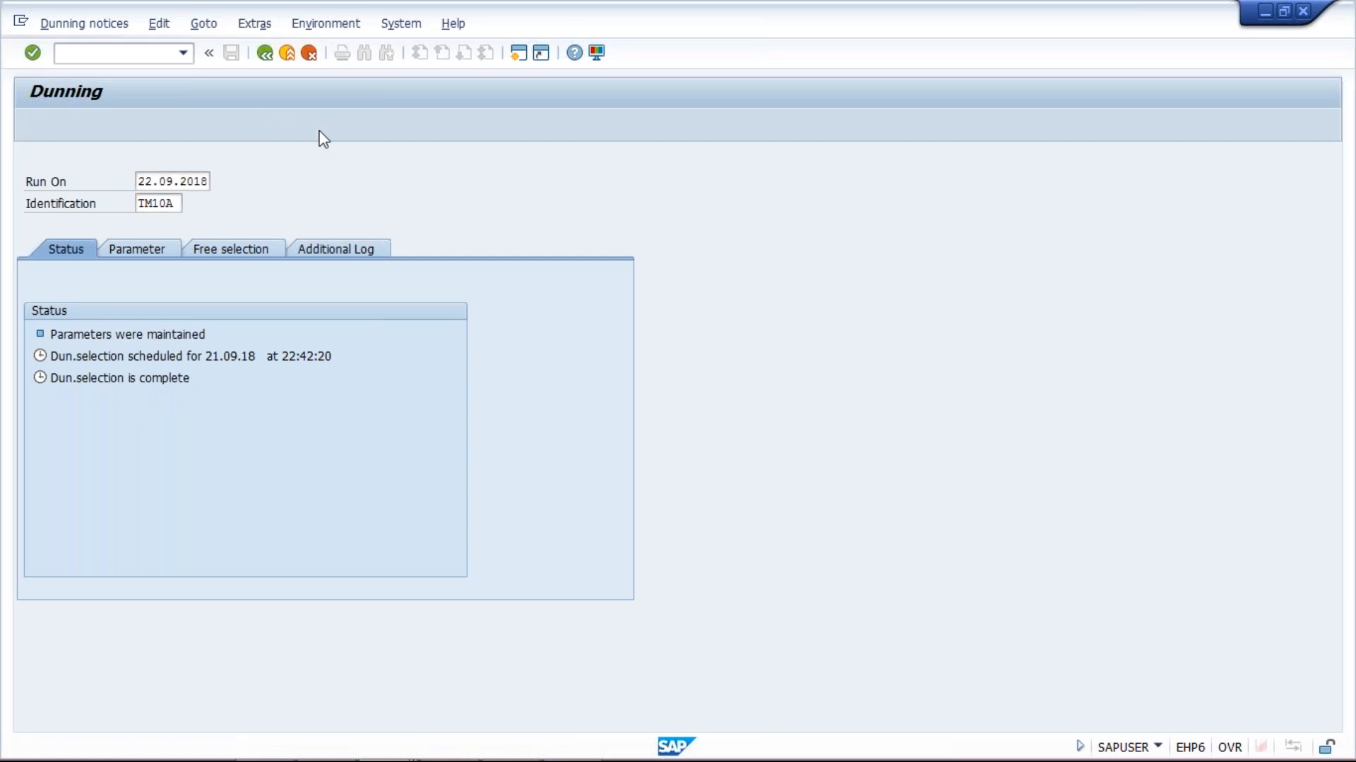
{"action": "left_click", "coordinate": [300, 474]}
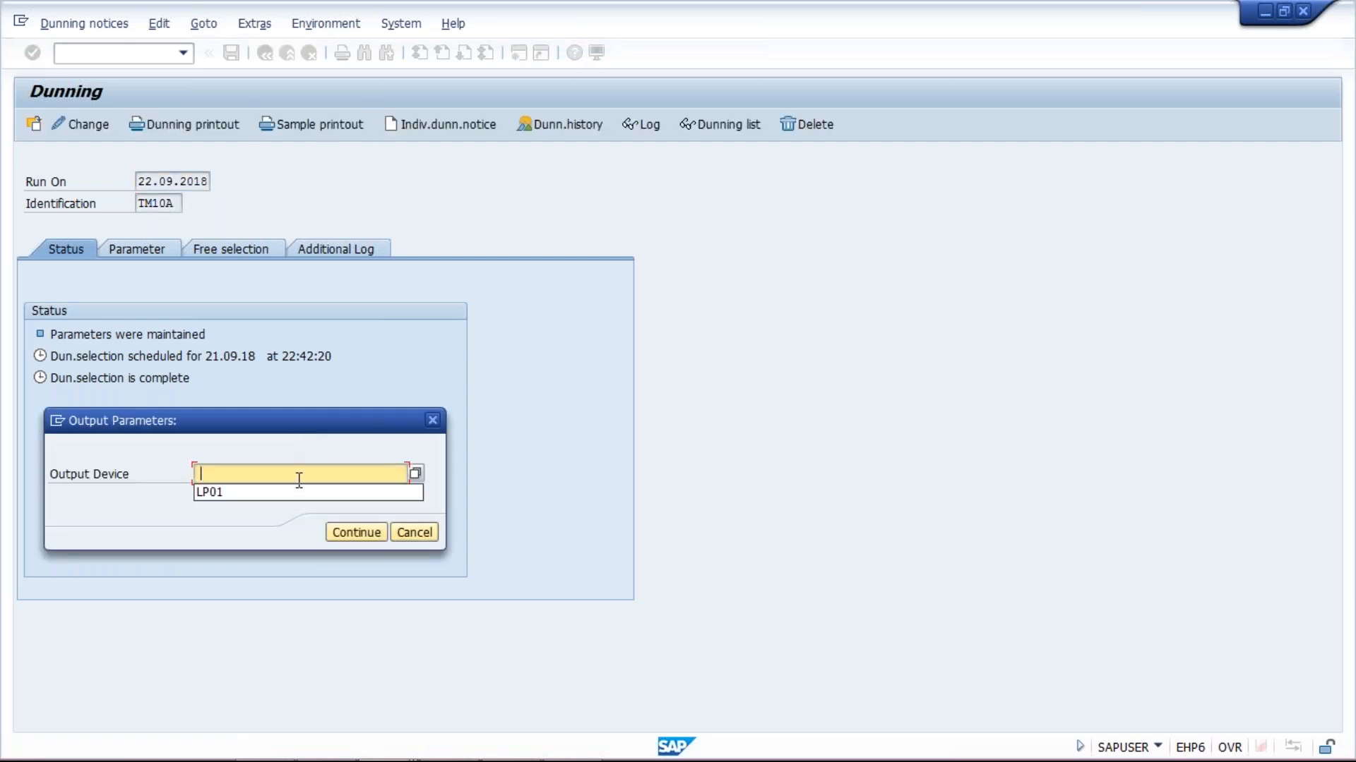
{"action": "left_click", "coordinate": [295, 493]}
{"action": "left_click", "coordinate": [362, 533]}
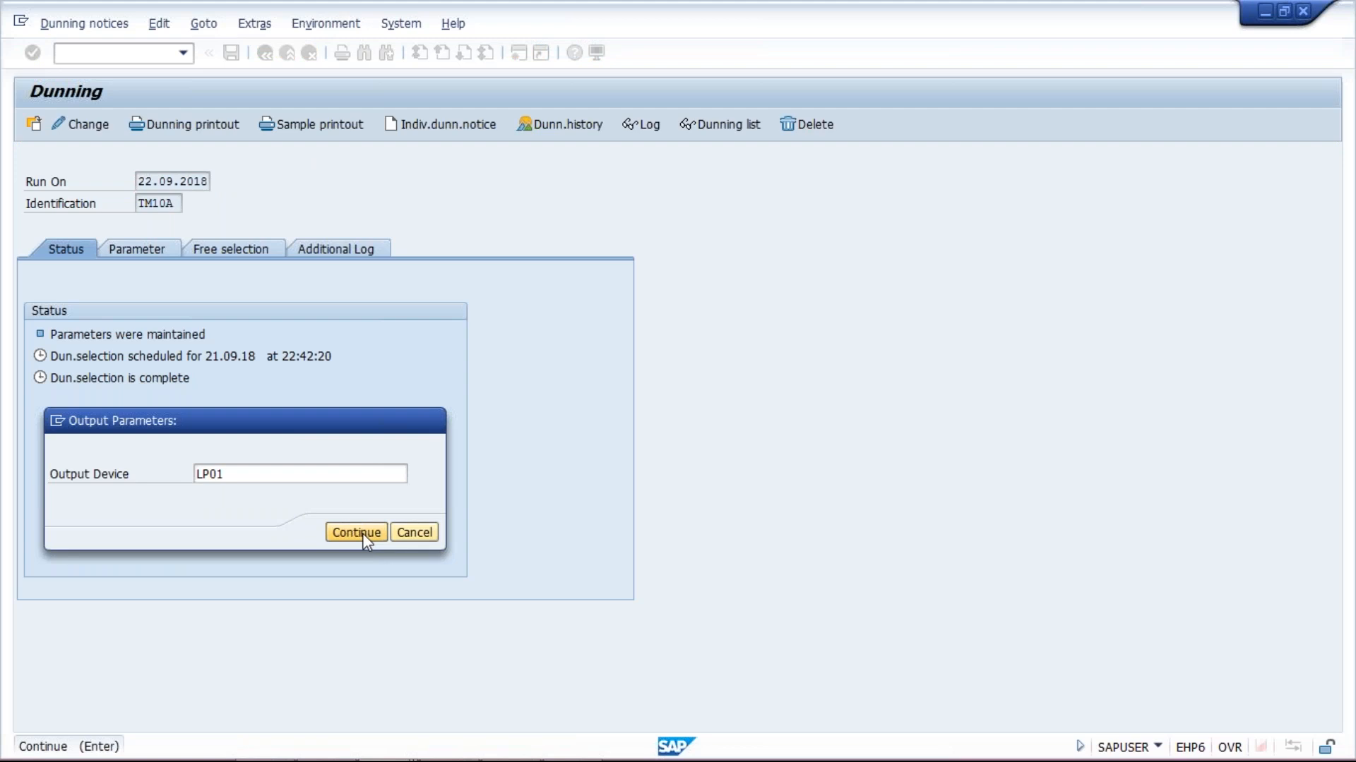
{"action": "left_click", "coordinate": [364, 707]}
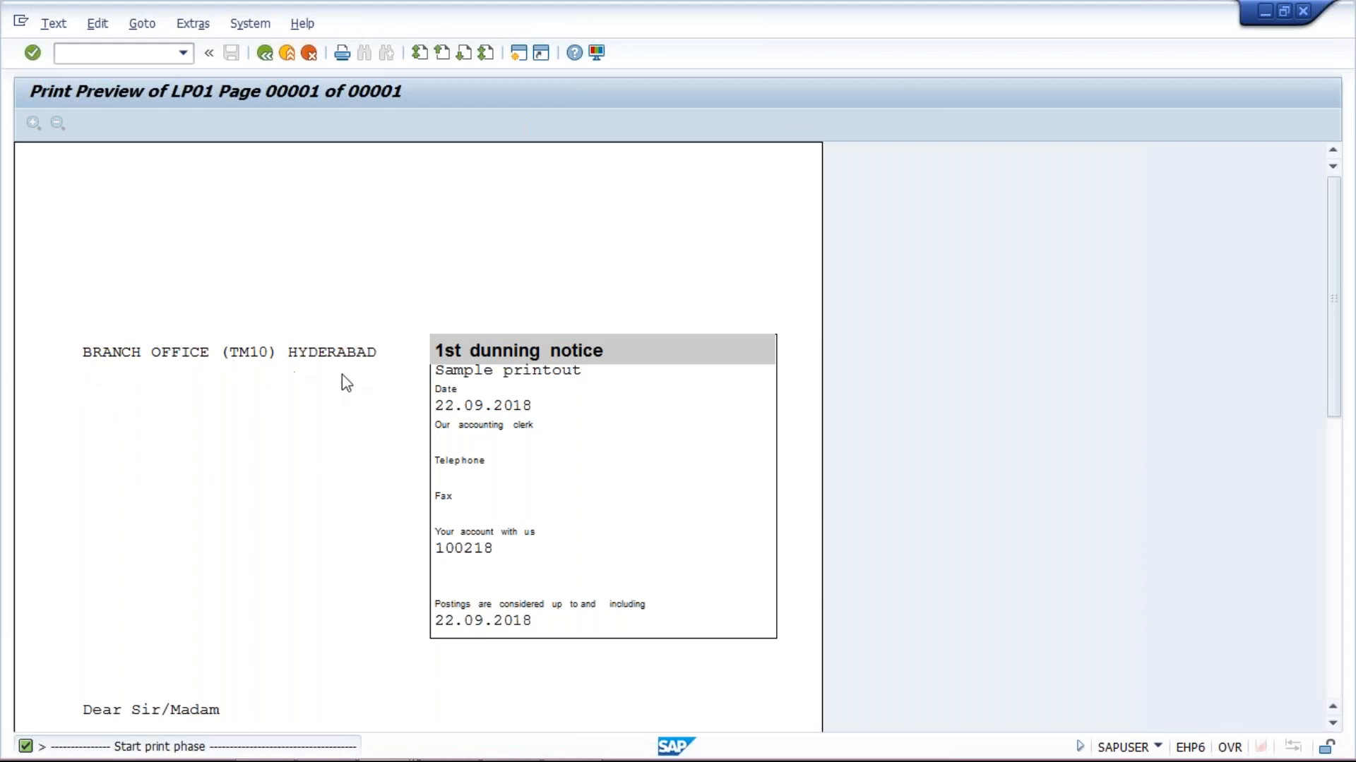
{"action": "scroll", "coordinate": [345, 386], "scroll_direction": "down", "scroll_amount": 4}
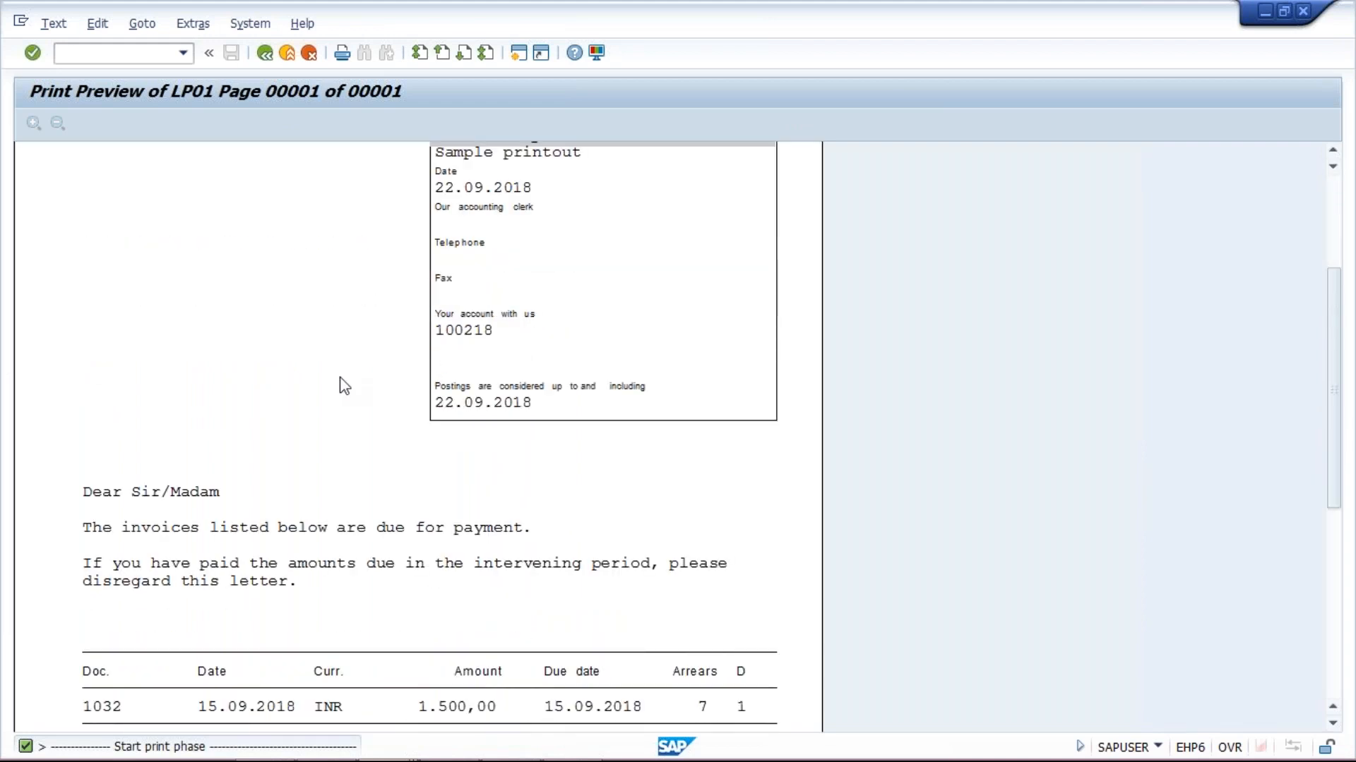
{"action": "scroll", "coordinate": [454, 520], "scroll_direction": "down", "scroll_amount": 4}
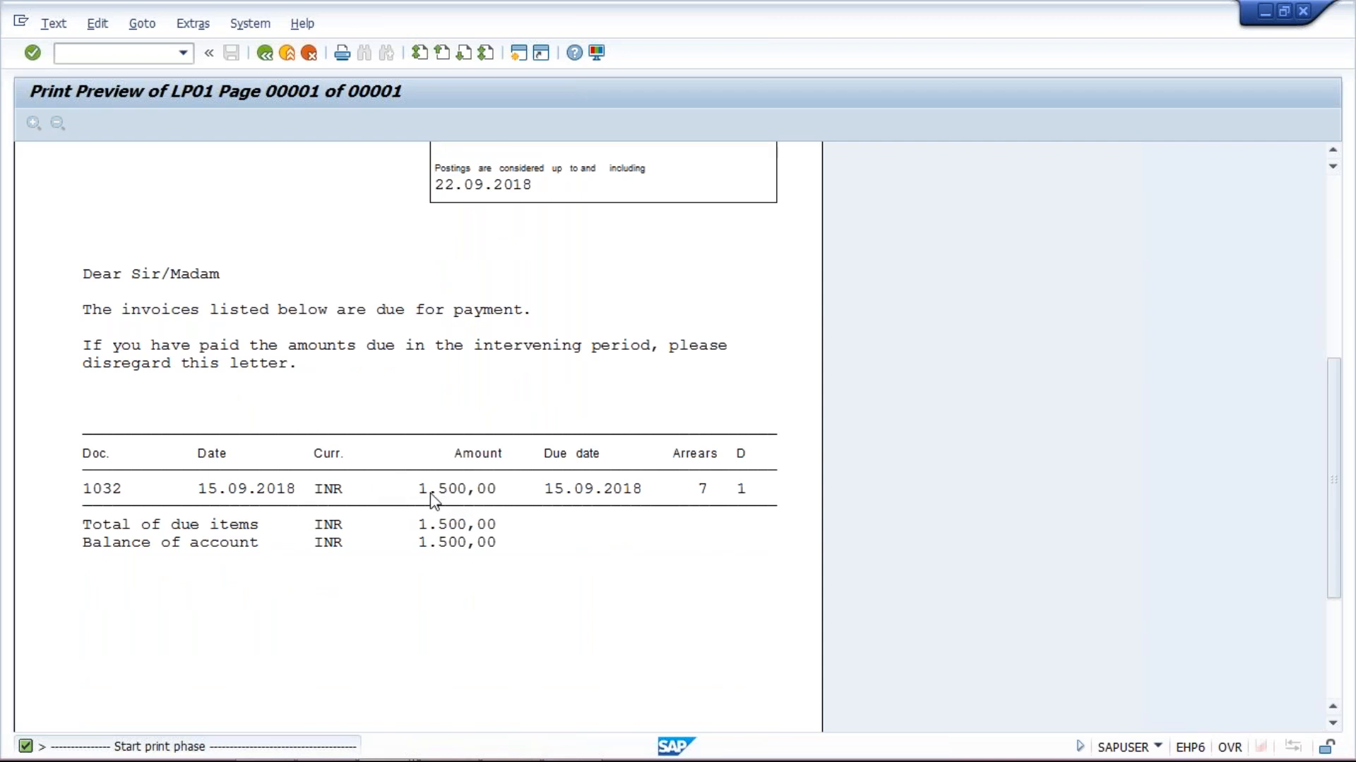
{"action": "scroll", "coordinate": [432, 504], "scroll_direction": "up", "scroll_amount": 8}
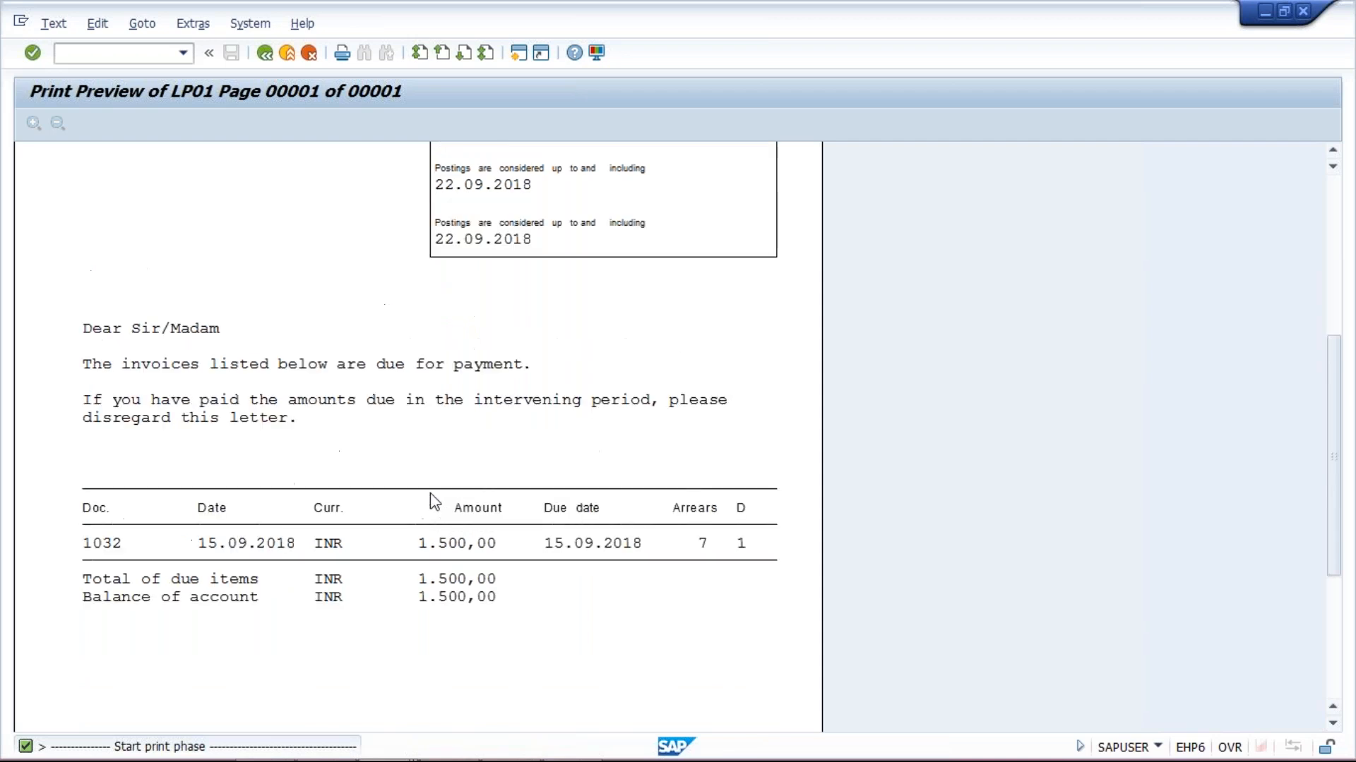
Advance to the Bangalore notice for invoice 1033, 1.000,00 INR, then show SAP window previews
{"action": "left_click", "coordinate": [265, 55]}
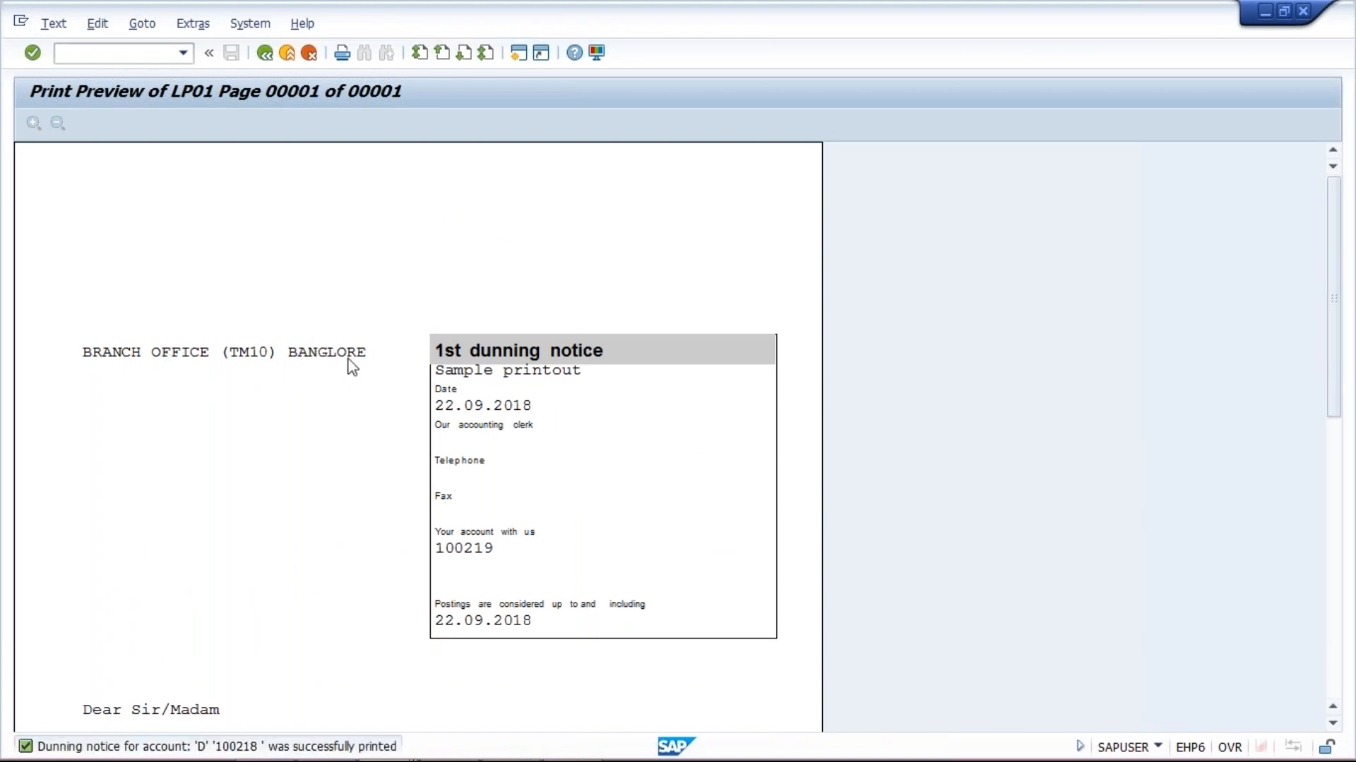
{"action": "scroll", "coordinate": [349, 360], "scroll_direction": "down", "scroll_amount": 5}
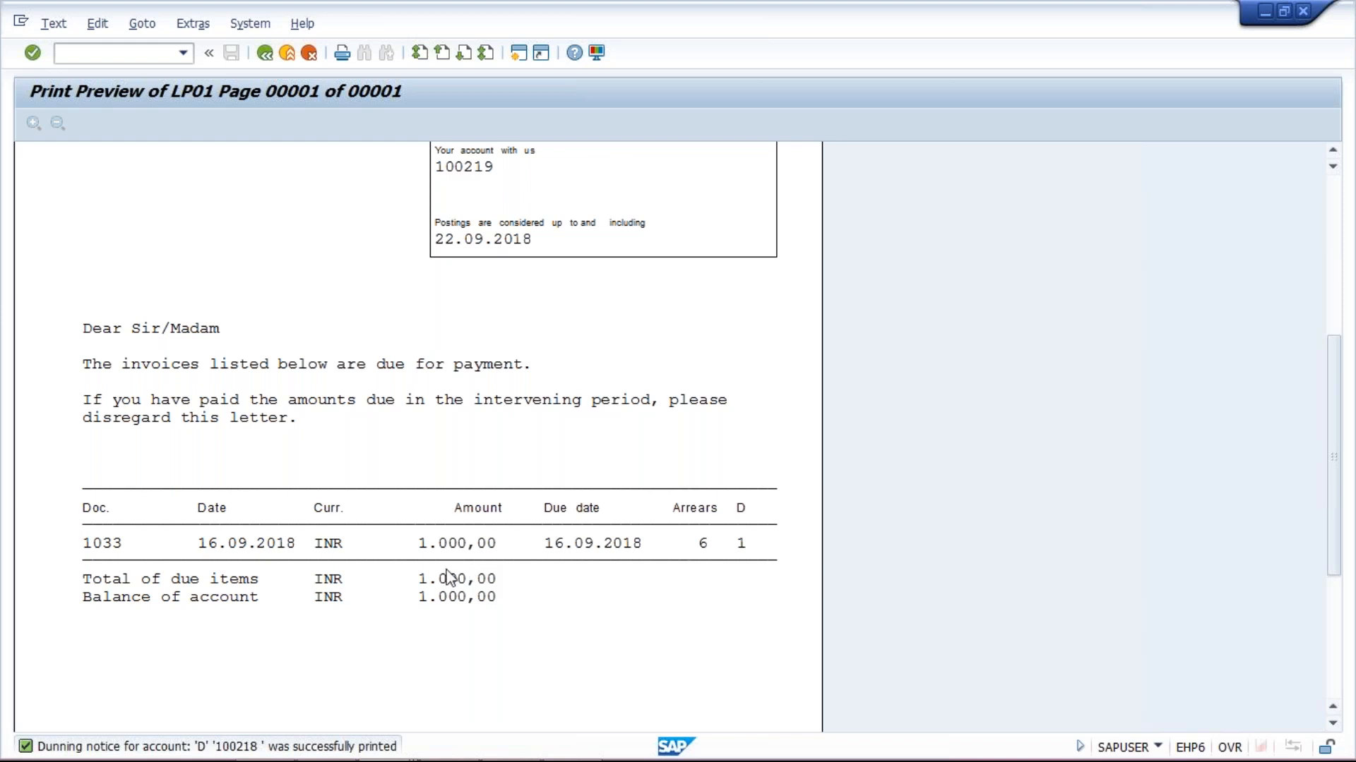
{"action": "mouse_move", "coordinate": [398, 757]}
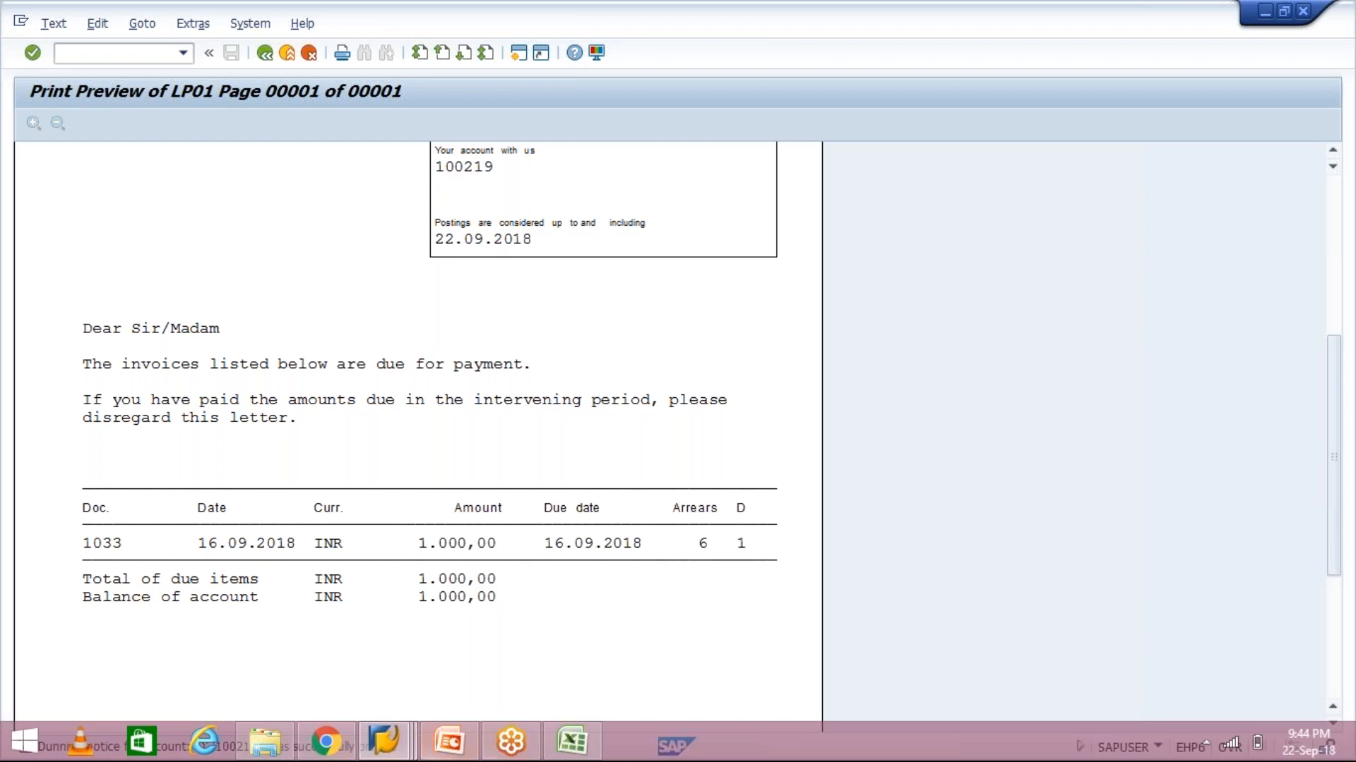
{"action": "left_click", "coordinate": [397, 754]}
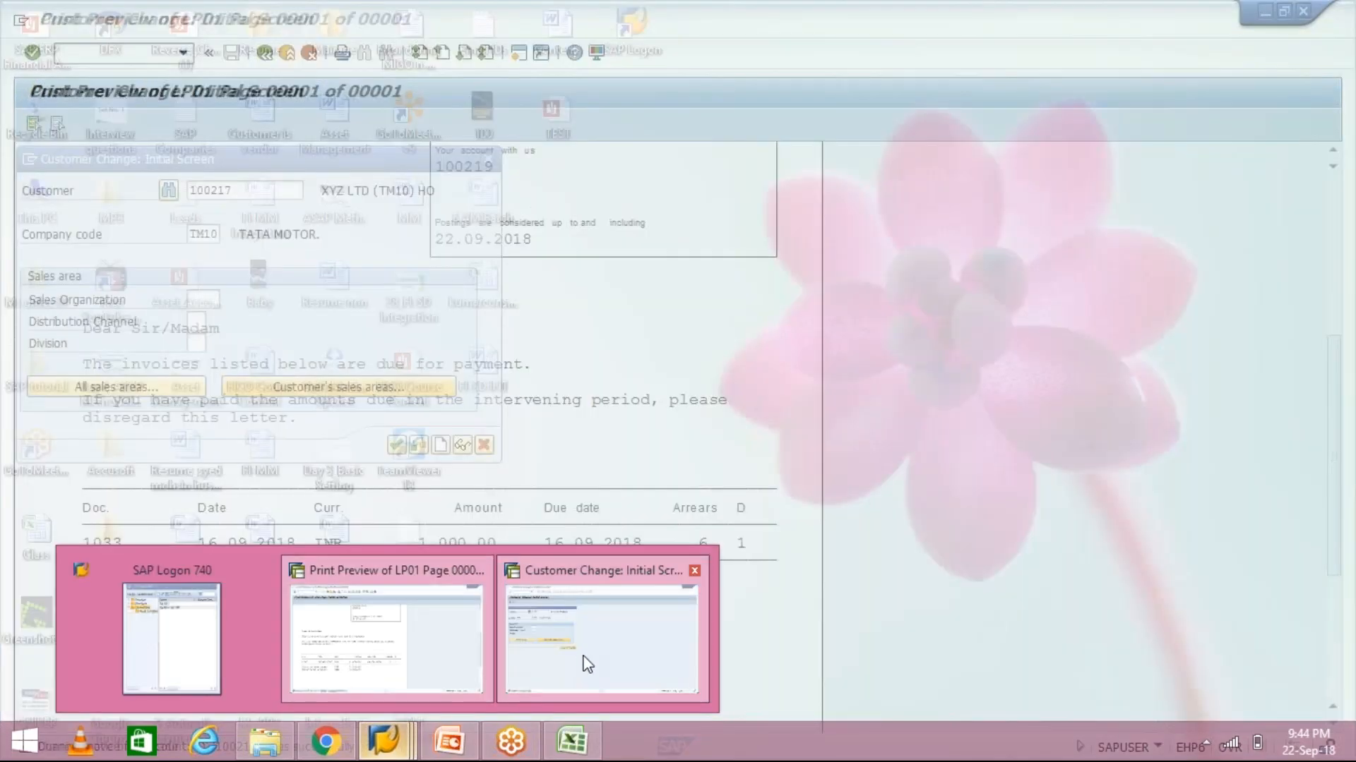
Bring forward the Customer Change window for head-office customer XYZ LTD (TM10) HO
{"action": "left_click", "coordinate": [587, 664]}
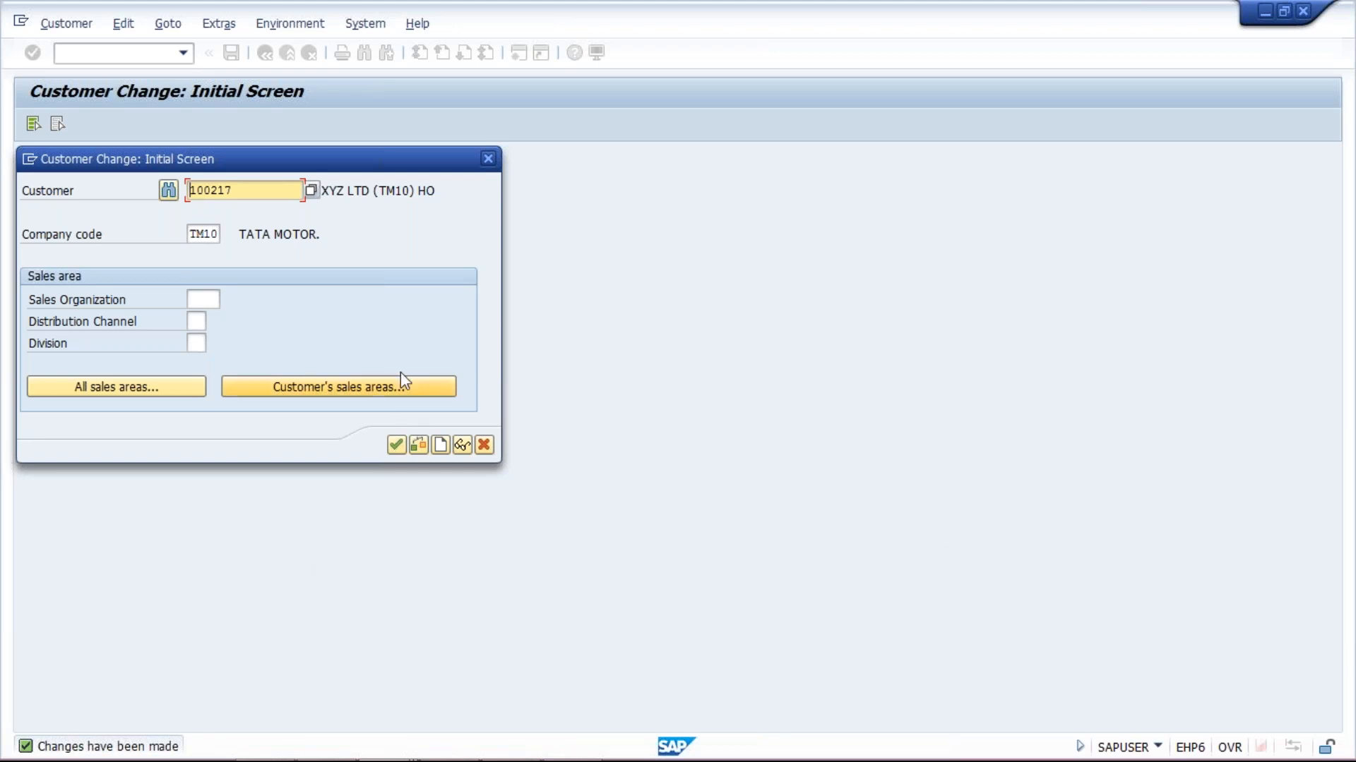
Switch to the PowerPoint deck on the head office and branch office concept
{"action": "left_click", "coordinate": [456, 747]}
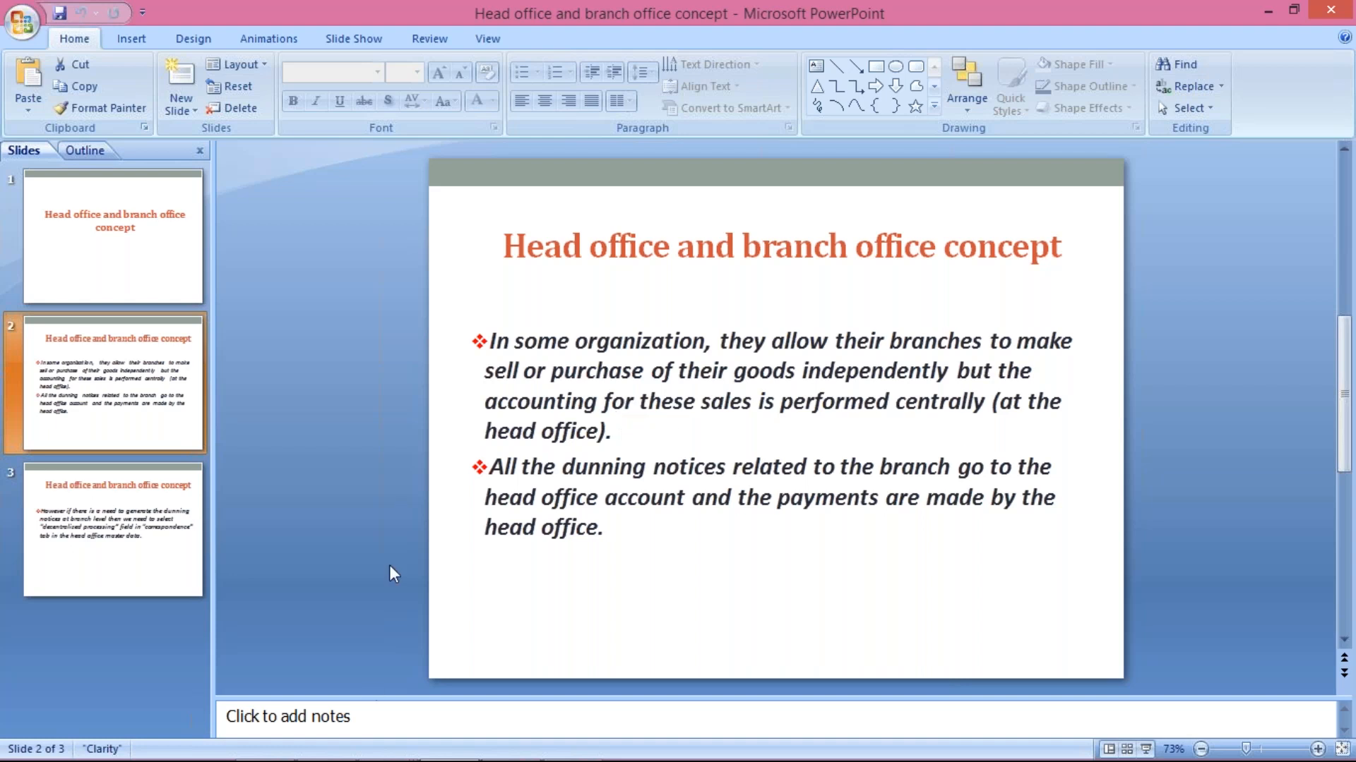
Return to SAP's LP01 print preview of the Bangalore branch dunning notice for invoice 1033
{"action": "mouse_move", "coordinate": [416, 754]}
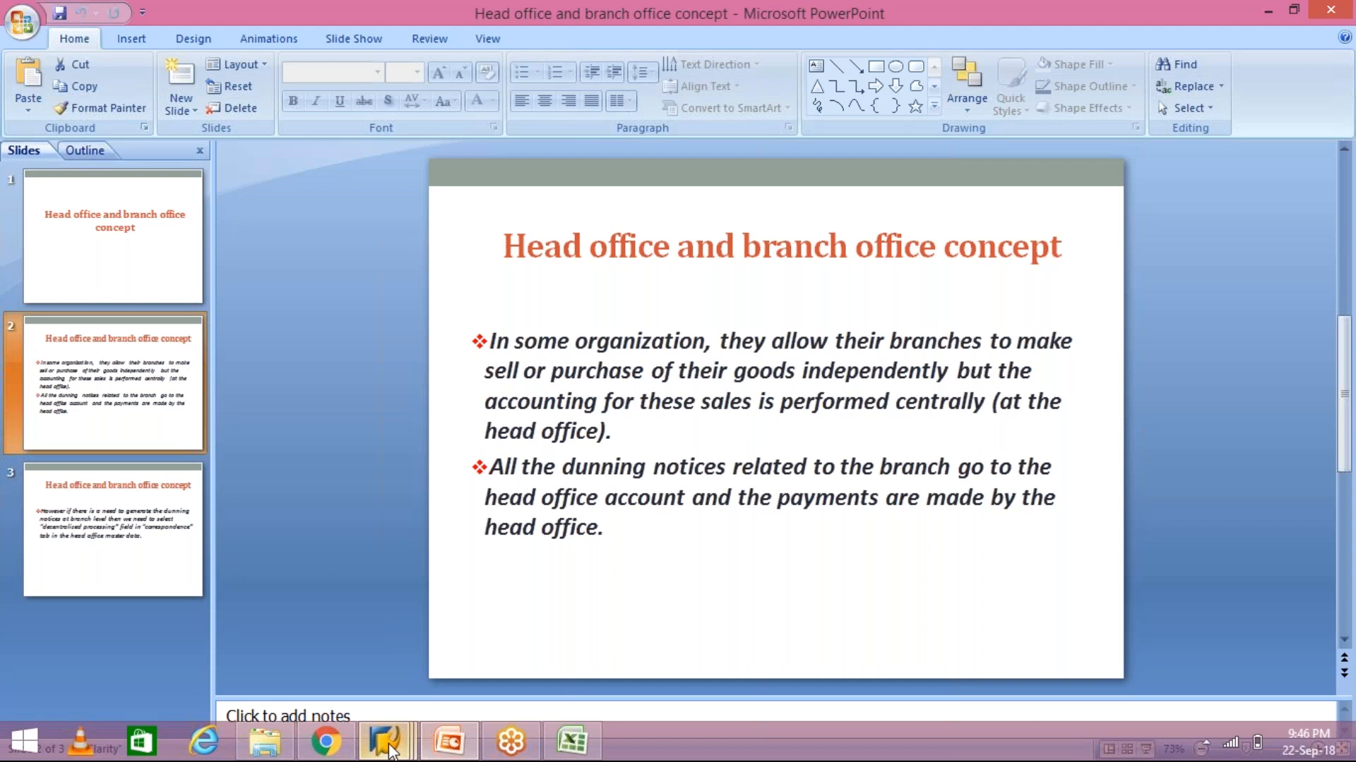
{"action": "left_click", "coordinate": [387, 743]}
{"action": "left_click", "coordinate": [627, 652]}
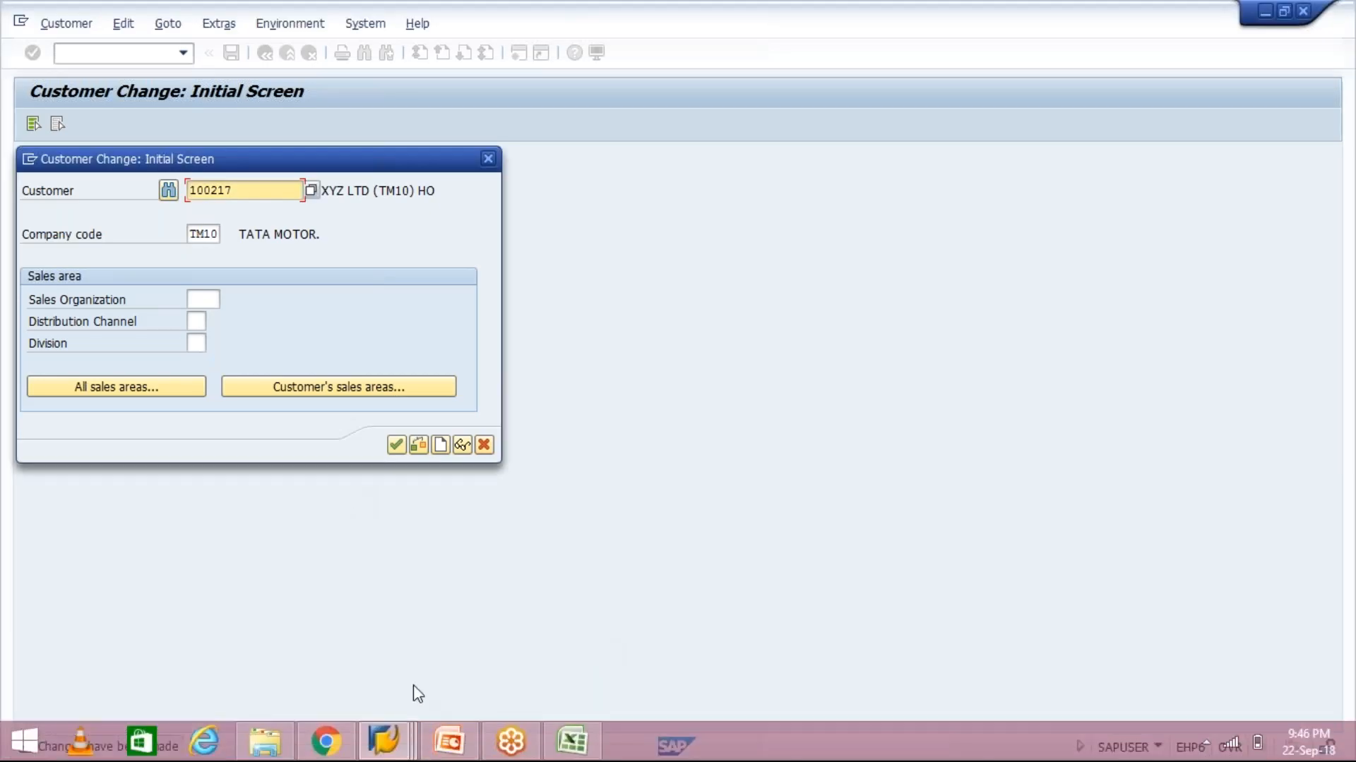
{"action": "left_click", "coordinate": [450, 742]}
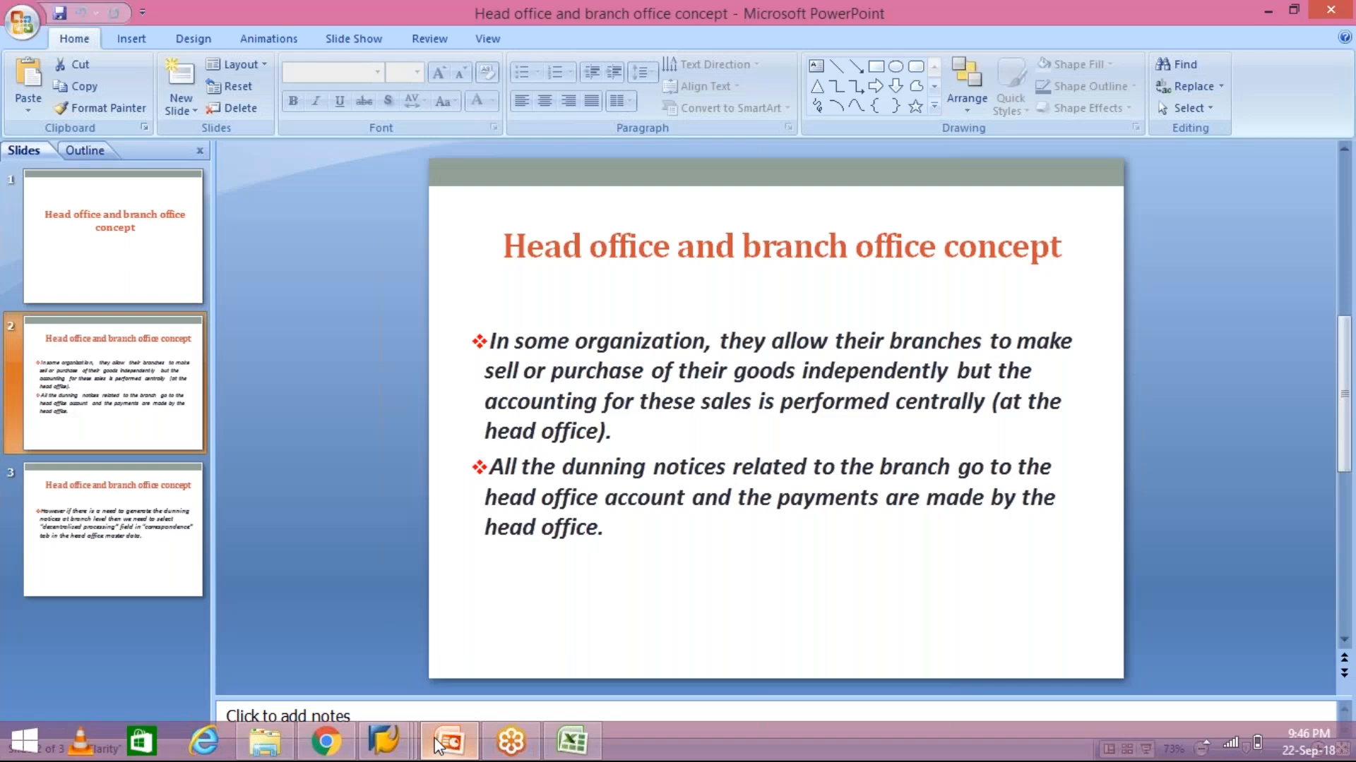
{"action": "left_click", "coordinate": [384, 741]}
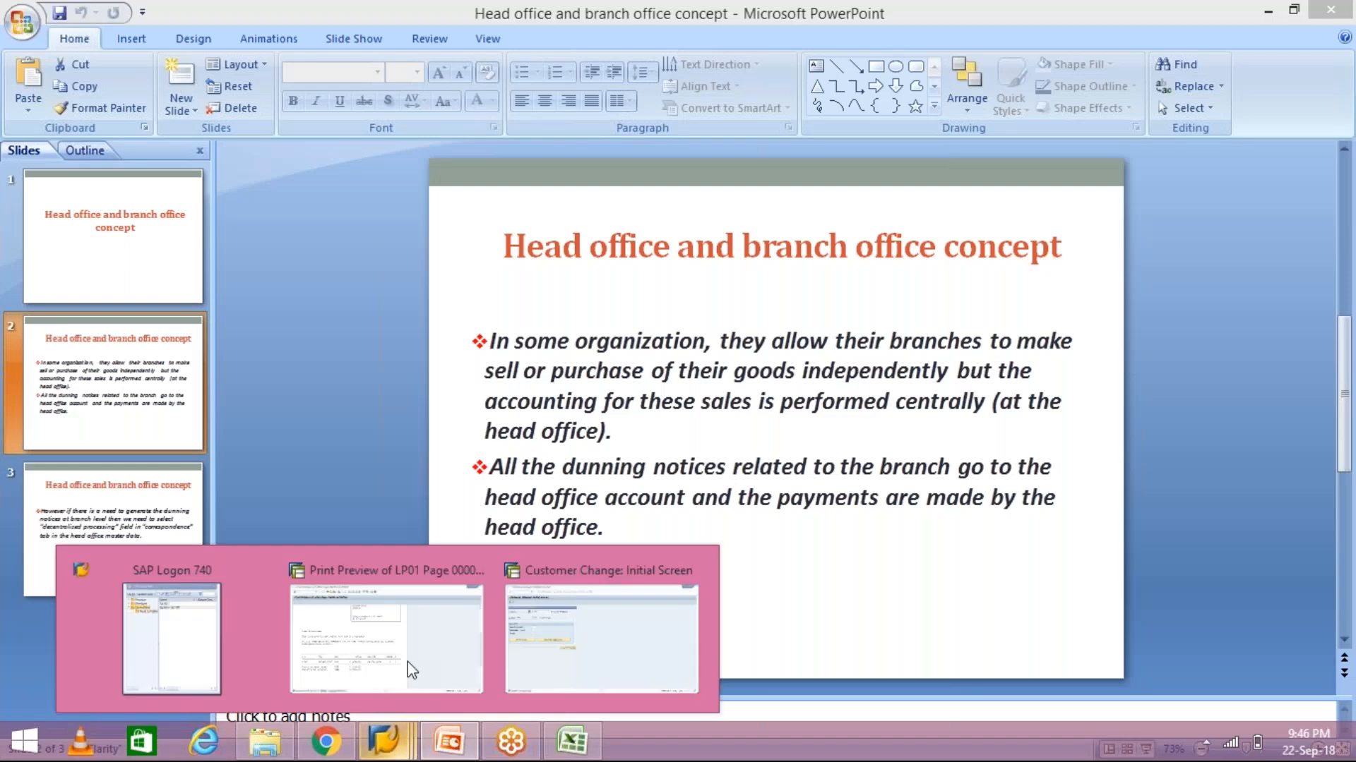
{"action": "left_click", "coordinate": [411, 669]}
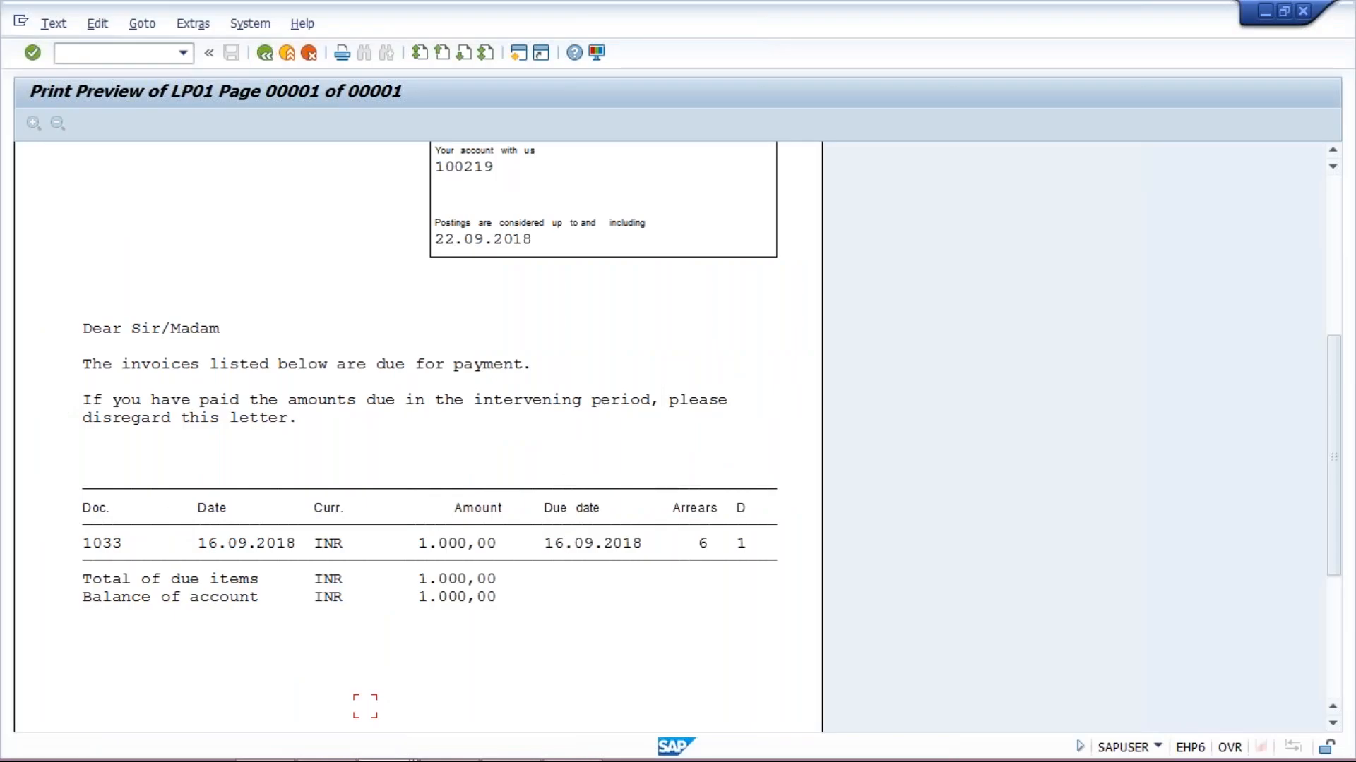
Back out of the print preview to the TM10A dunning run screen and open a new session
{"action": "left_click", "coordinate": [265, 53]}
{"action": "left_click", "coordinate": [257, 58]}
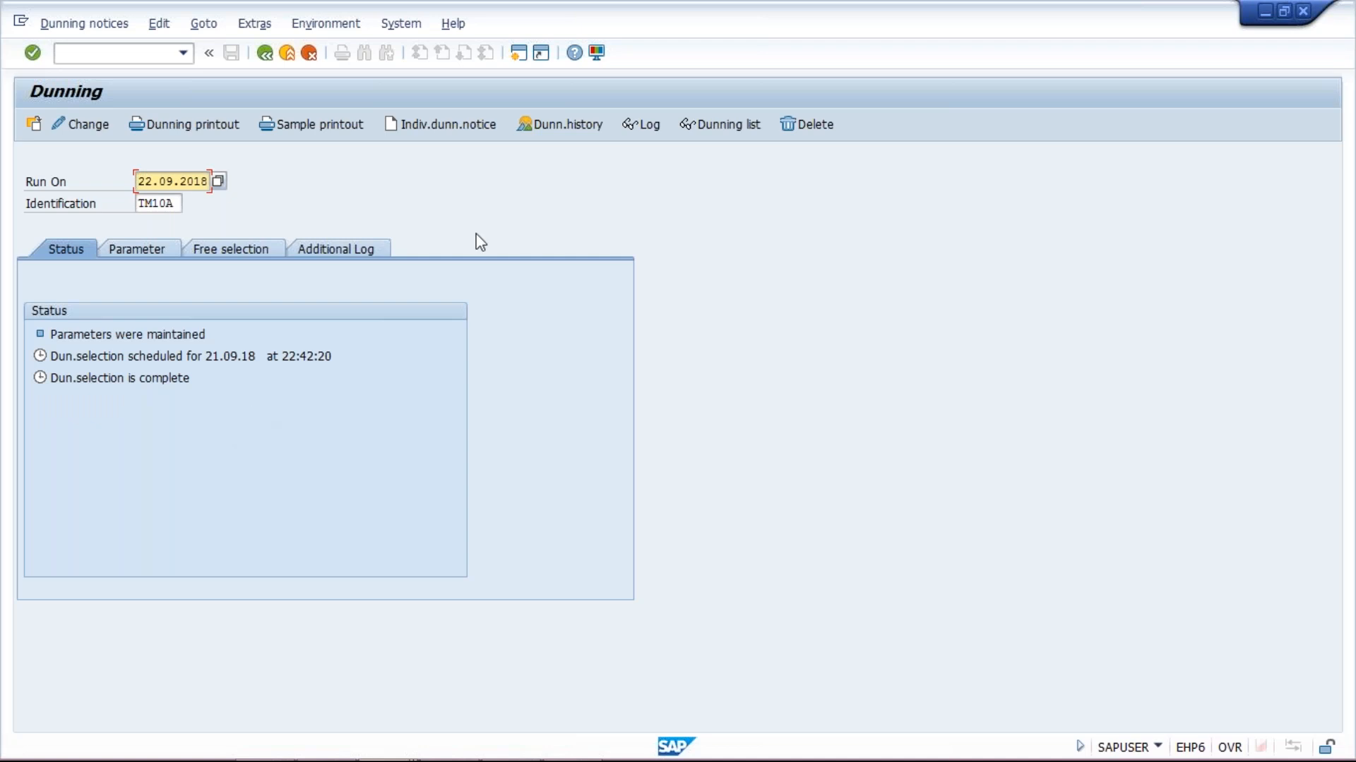
{"action": "left_click", "coordinate": [518, 54]}
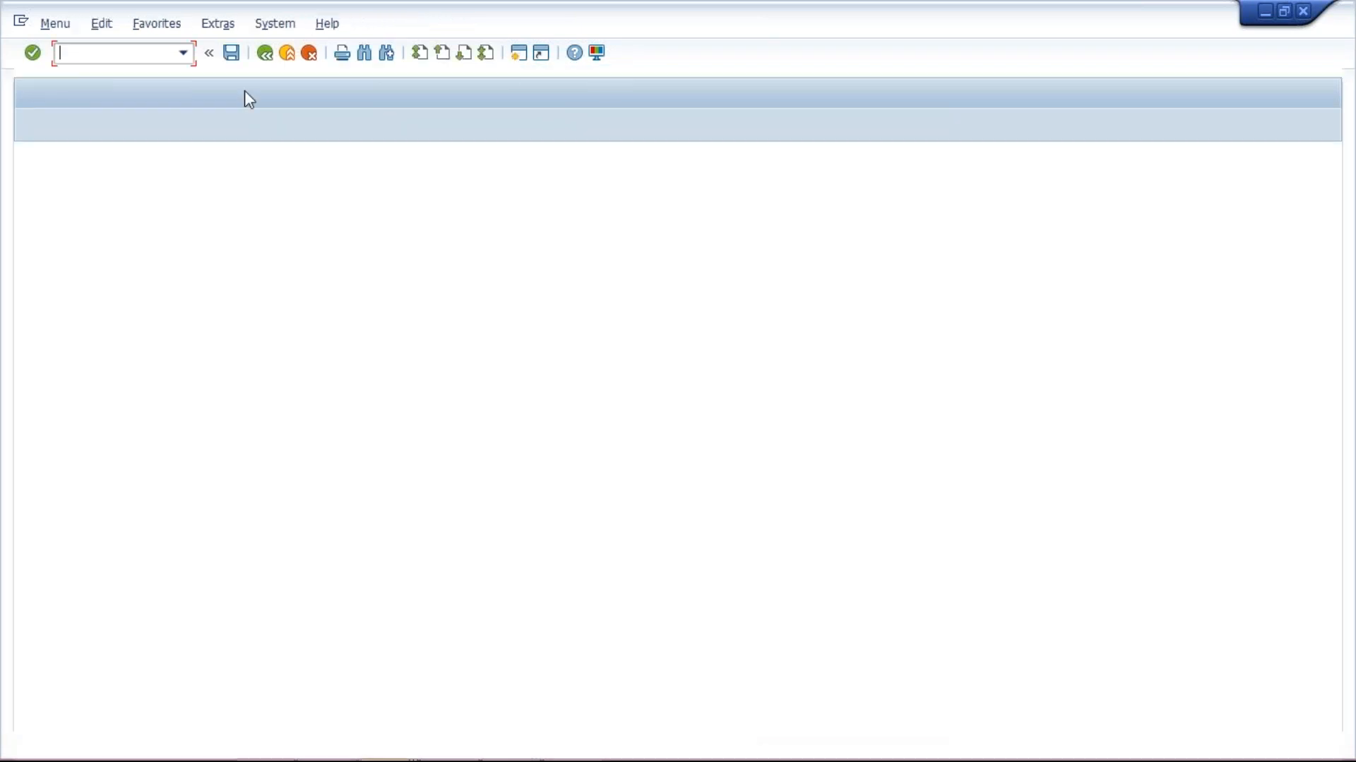
Enter the F-28 payment header: date 22.09.2018, bank account 1000, amount 2500, and the head-office customer account
{"action": "type", "text": "F-28"}
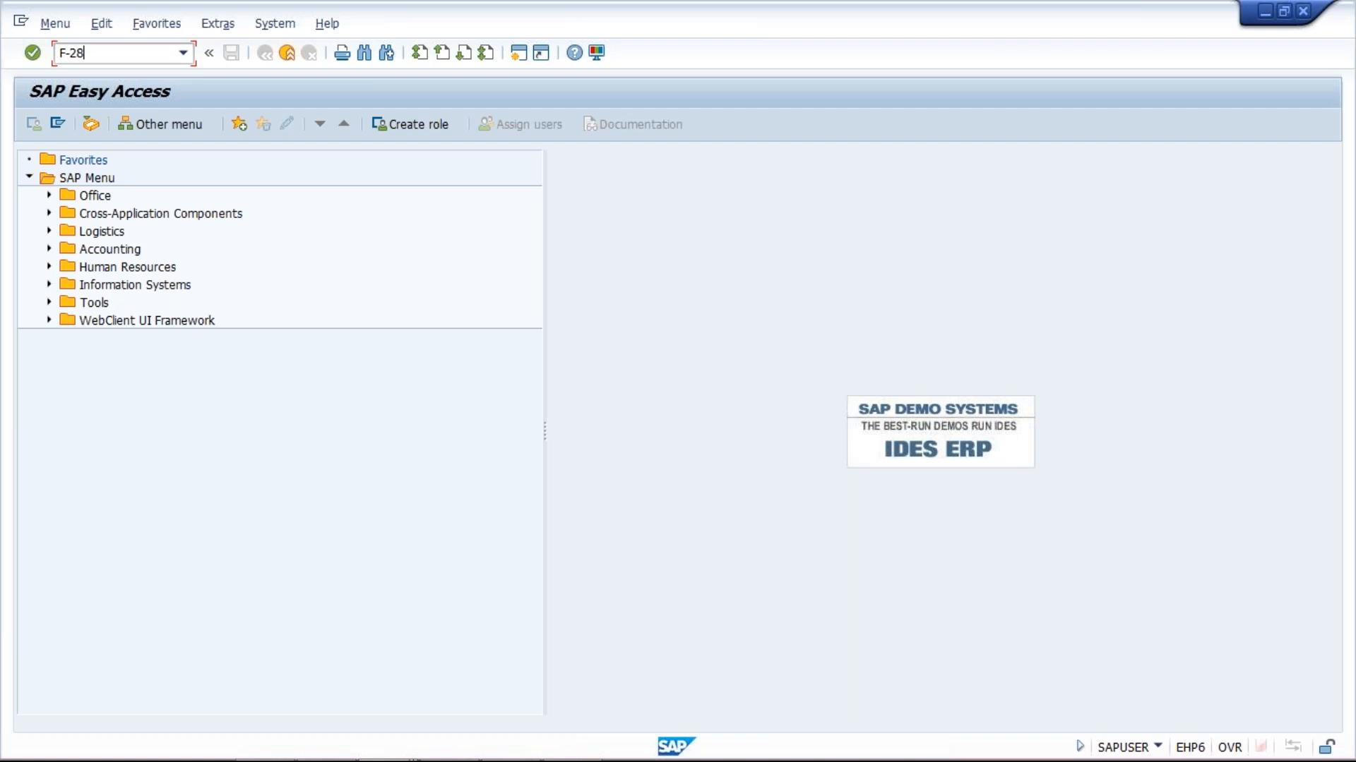
{"action": "key", "text": "Return"}
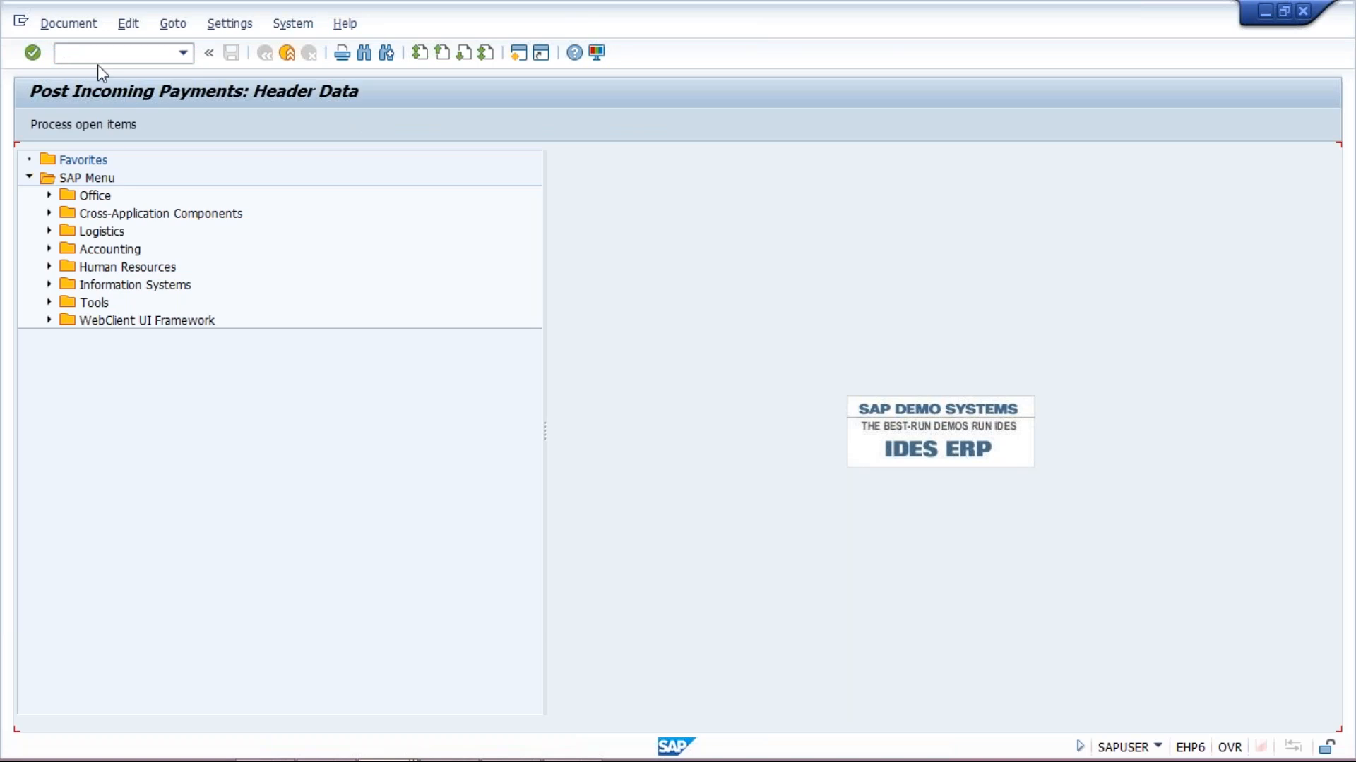
{"action": "type", "text": "2"}
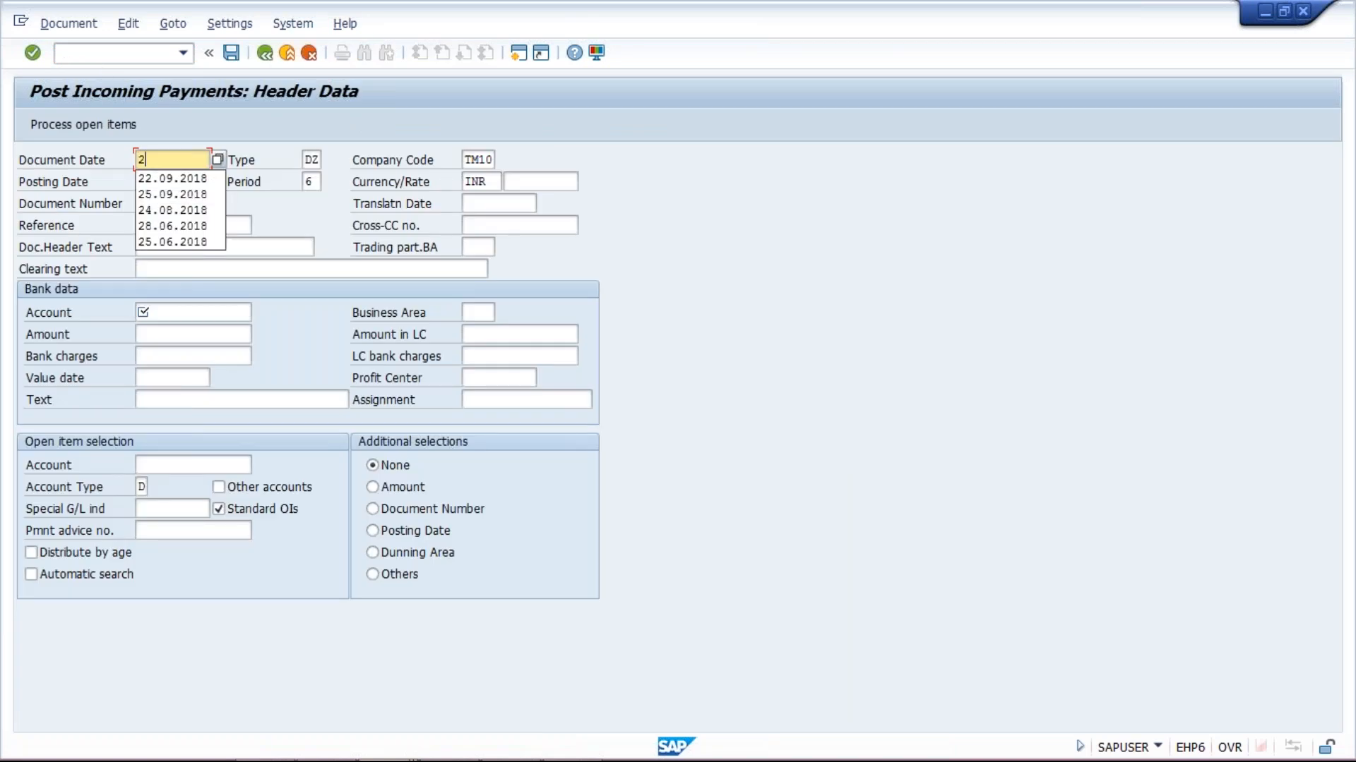
{"action": "type", "text": "2.09.2018"}
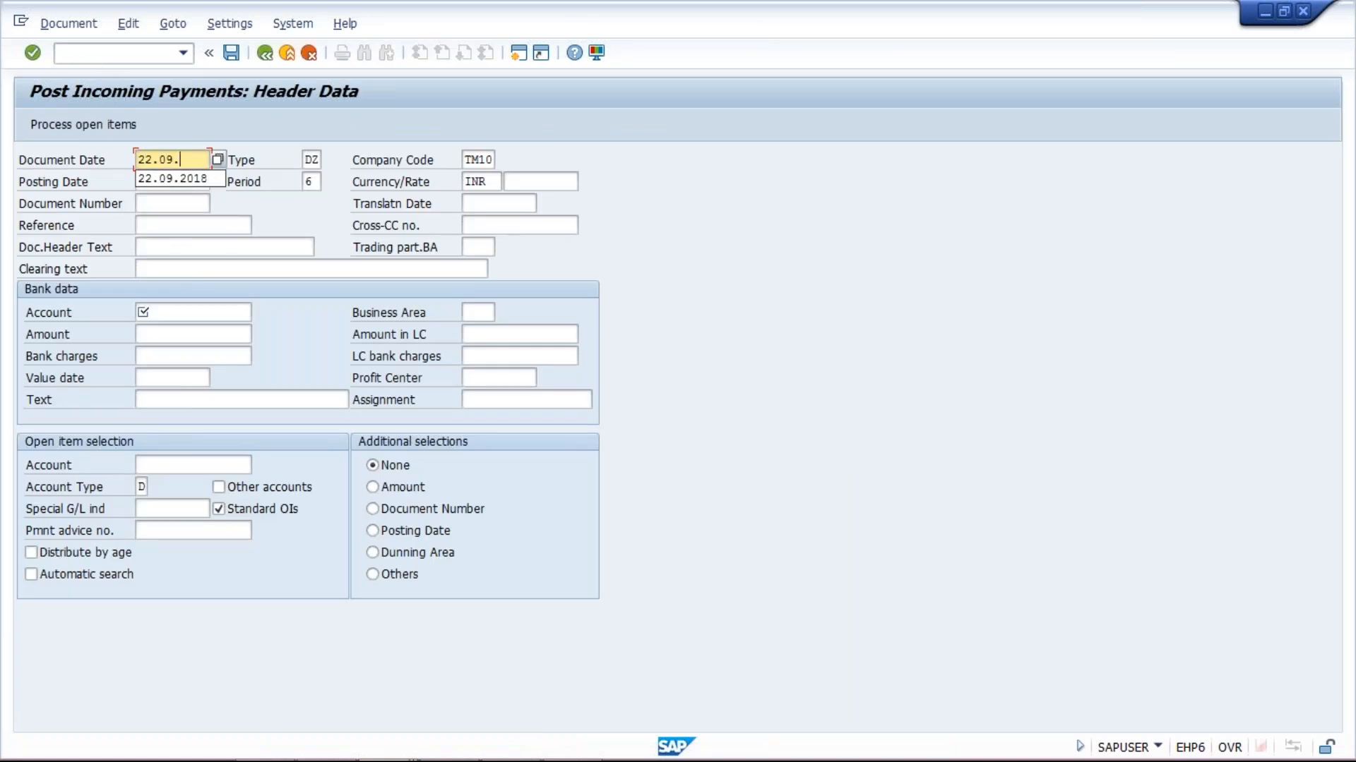
{"action": "left_click", "coordinate": [193, 308]}
{"action": "type", "text": "1000"}
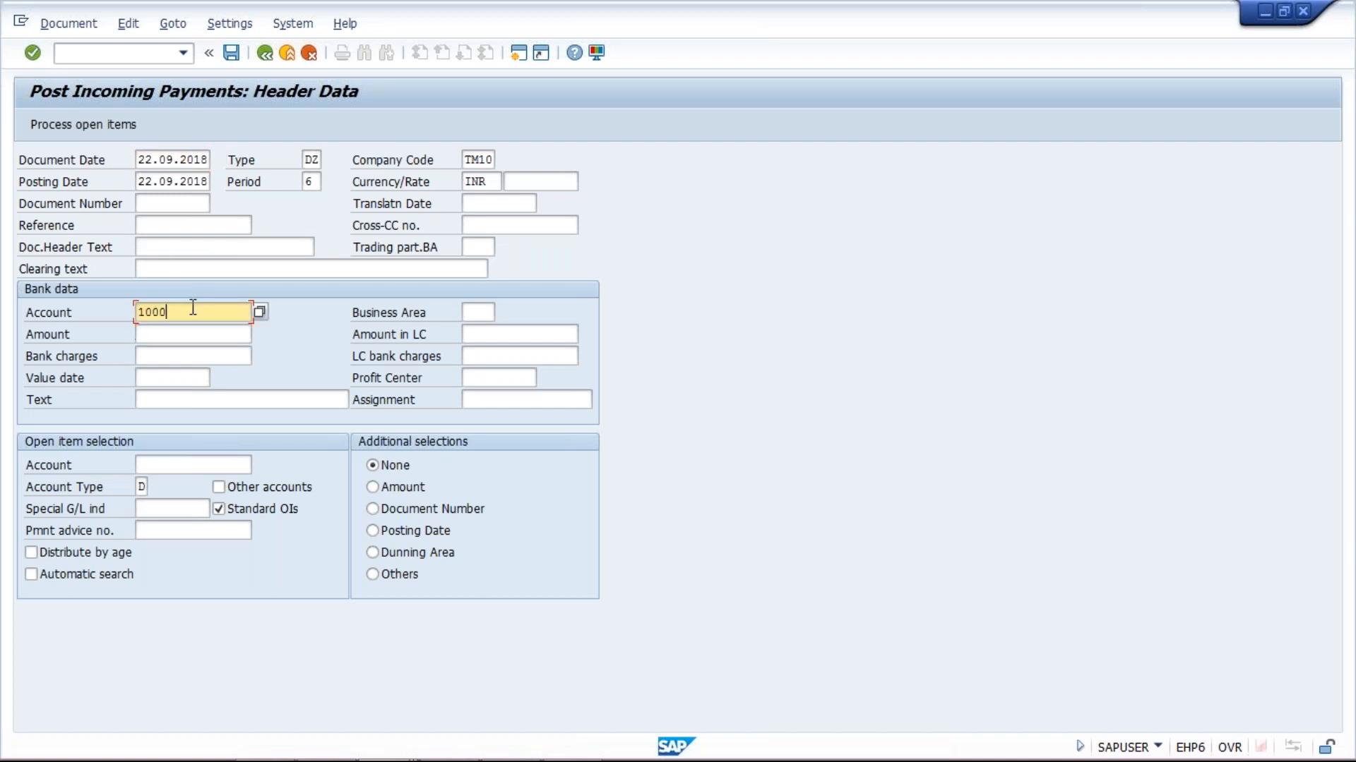
{"action": "left_click", "coordinate": [168, 330]}
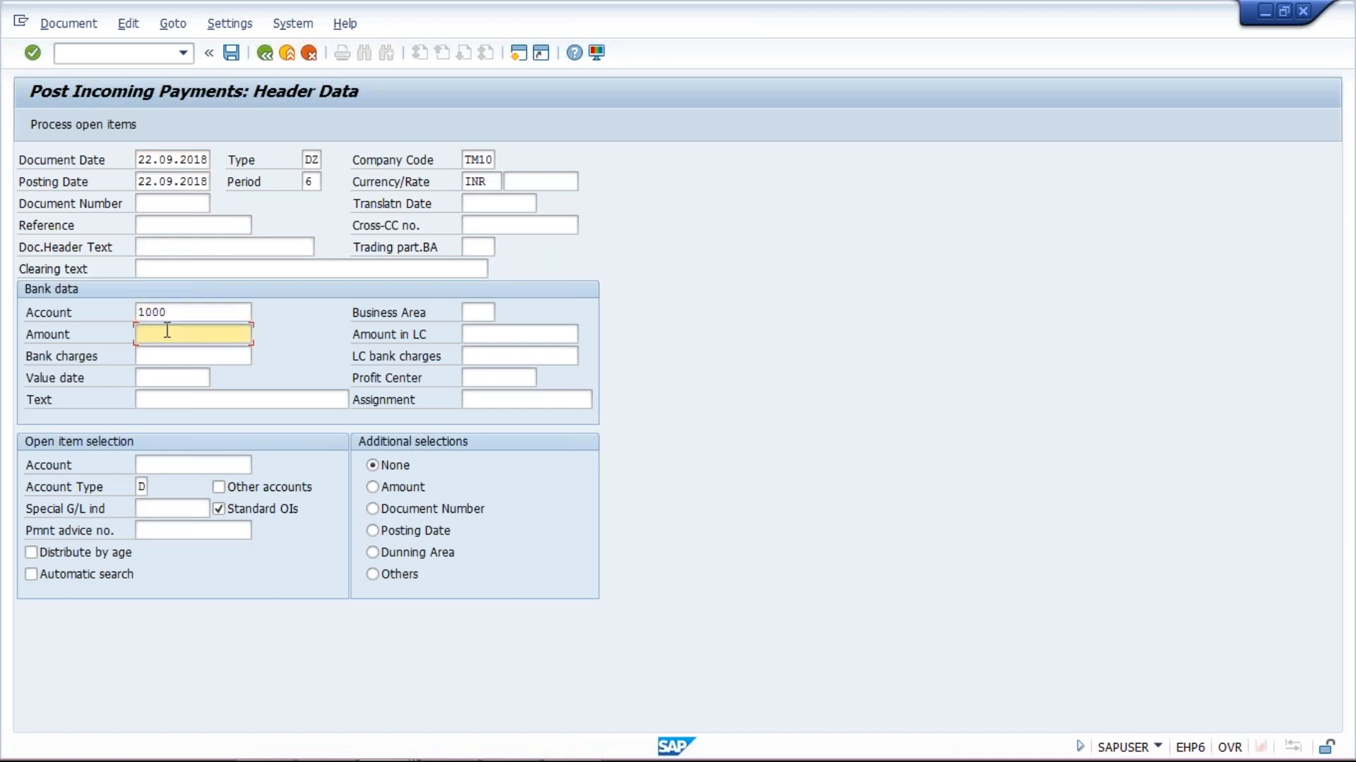
{"action": "type", "text": "2500"}
{"action": "left_click", "coordinate": [145, 462]}
{"action": "type", "text": "100"}
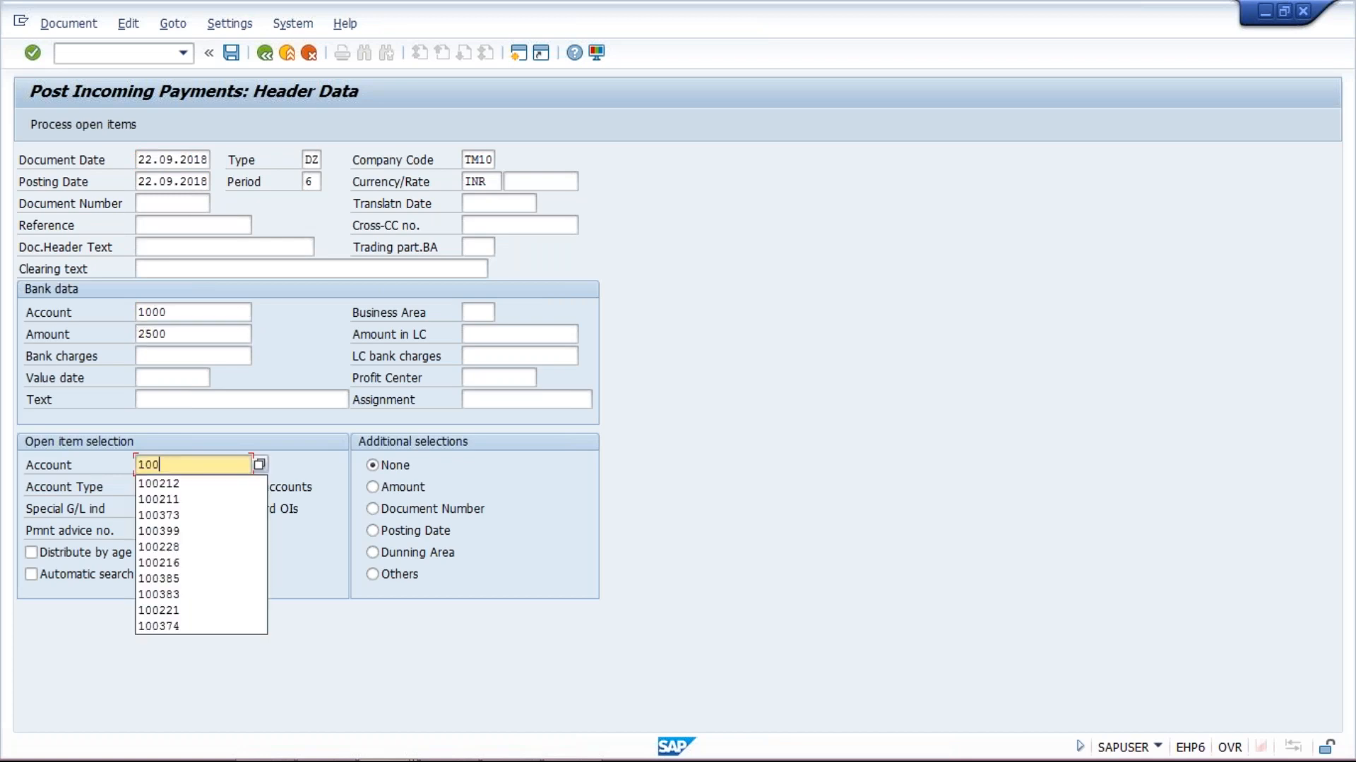
{"action": "type", "text": "217"}
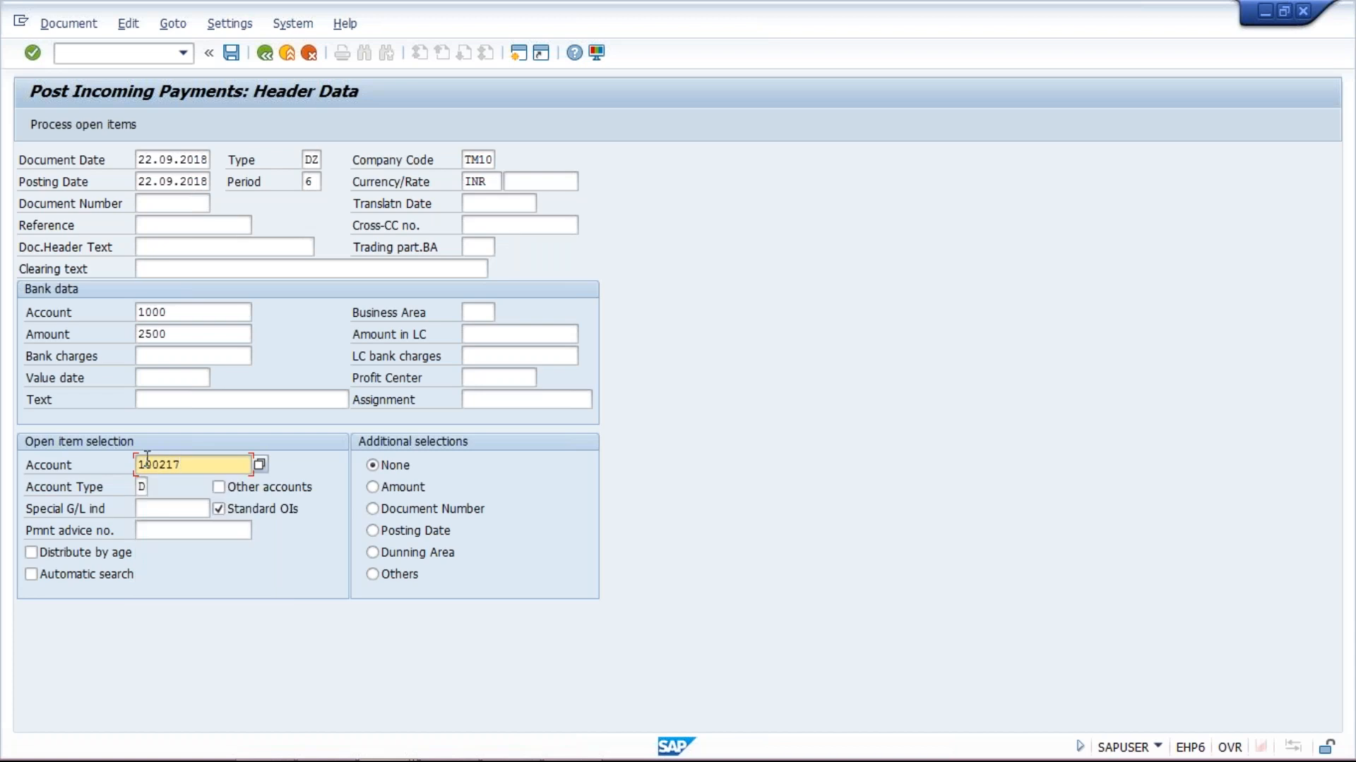
{"action": "left_click", "coordinate": [78, 128]}
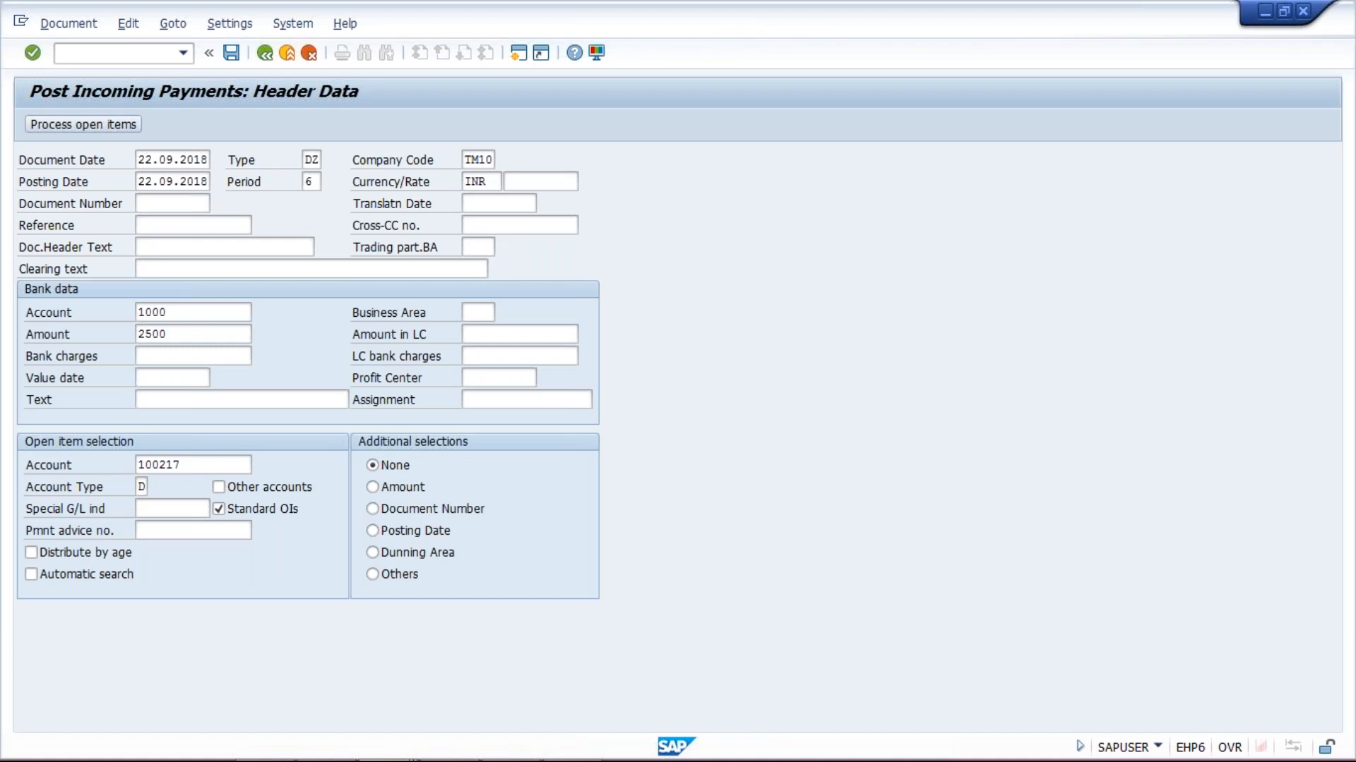
Close the customer change screen and return to the F-28 open items for invoices 1032 and 1033
{"action": "mouse_move", "coordinate": [381, 761]}
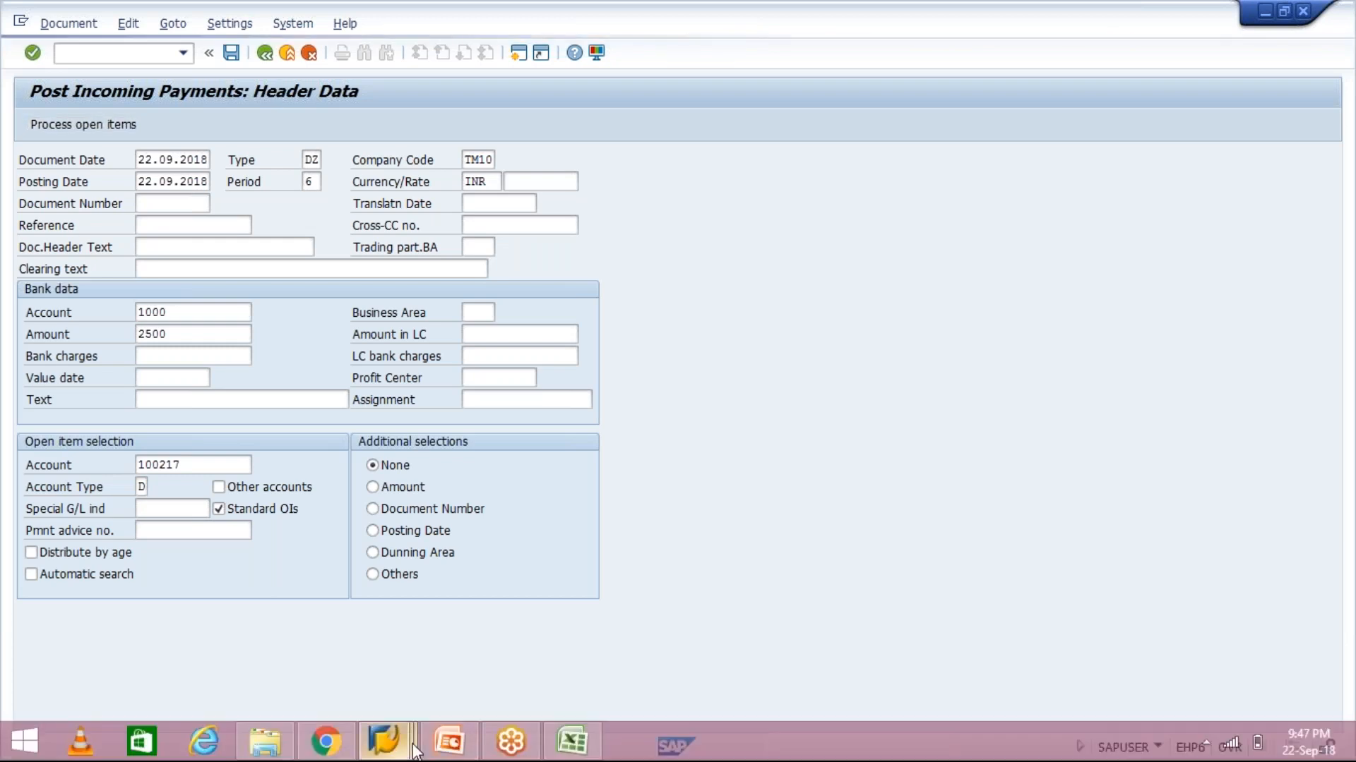
{"action": "left_click", "coordinate": [408, 749]}
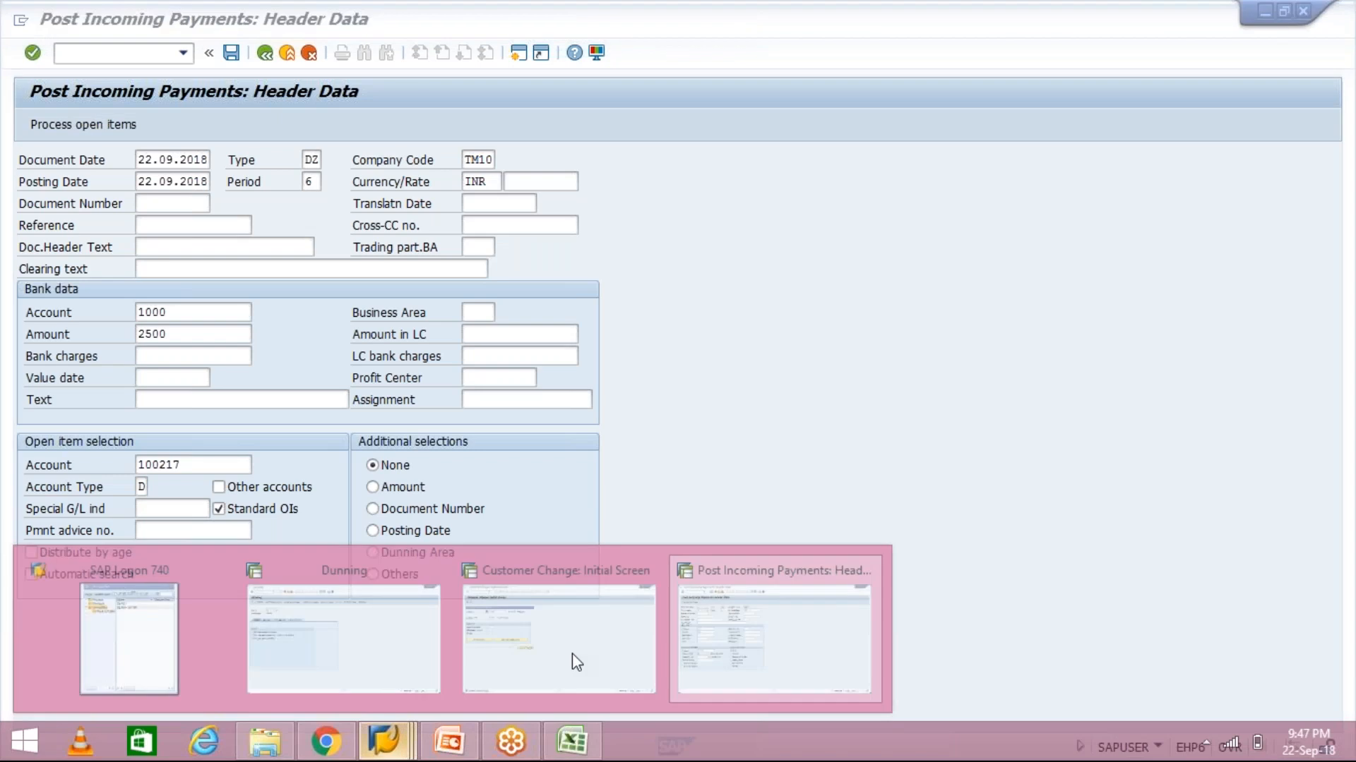
{"action": "left_click", "coordinate": [572, 654]}
{"action": "key", "text": "Escape"}
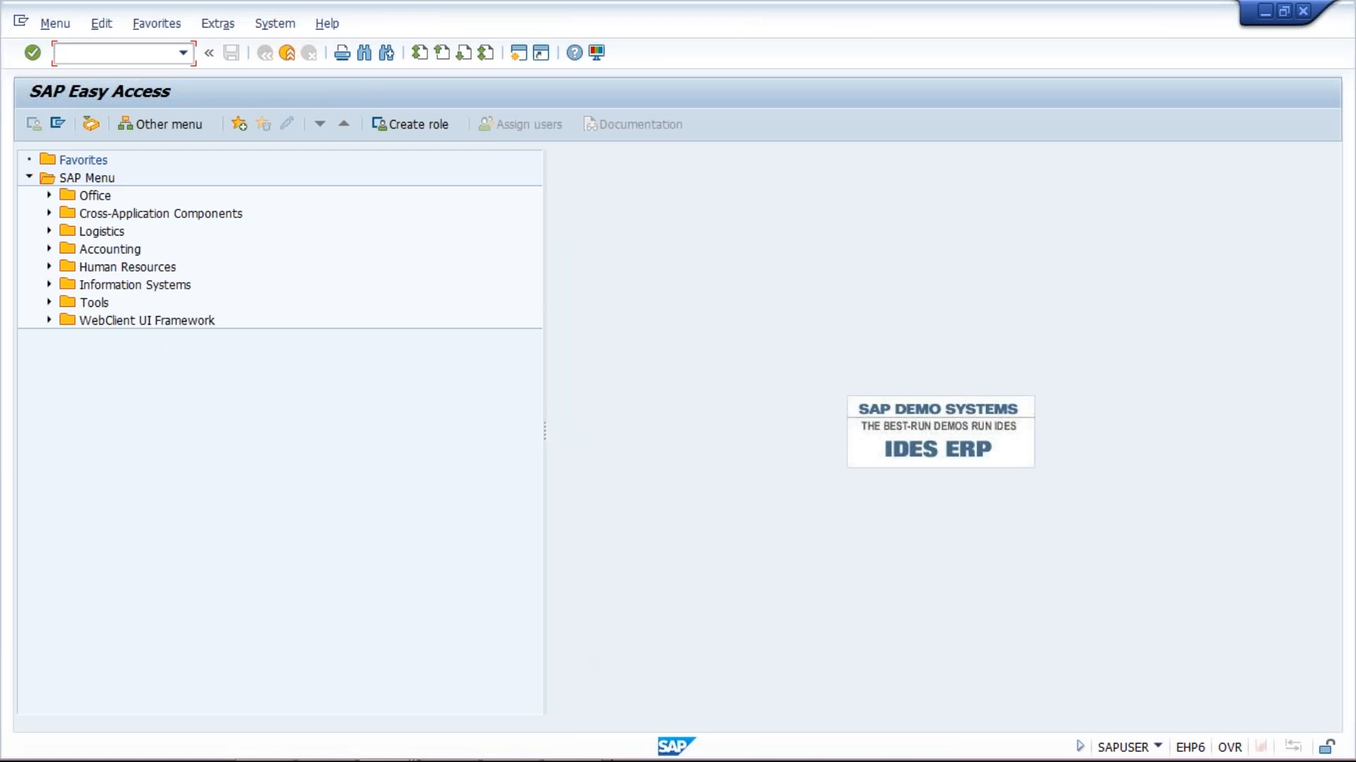
{"action": "mouse_move", "coordinate": [636, 760]}
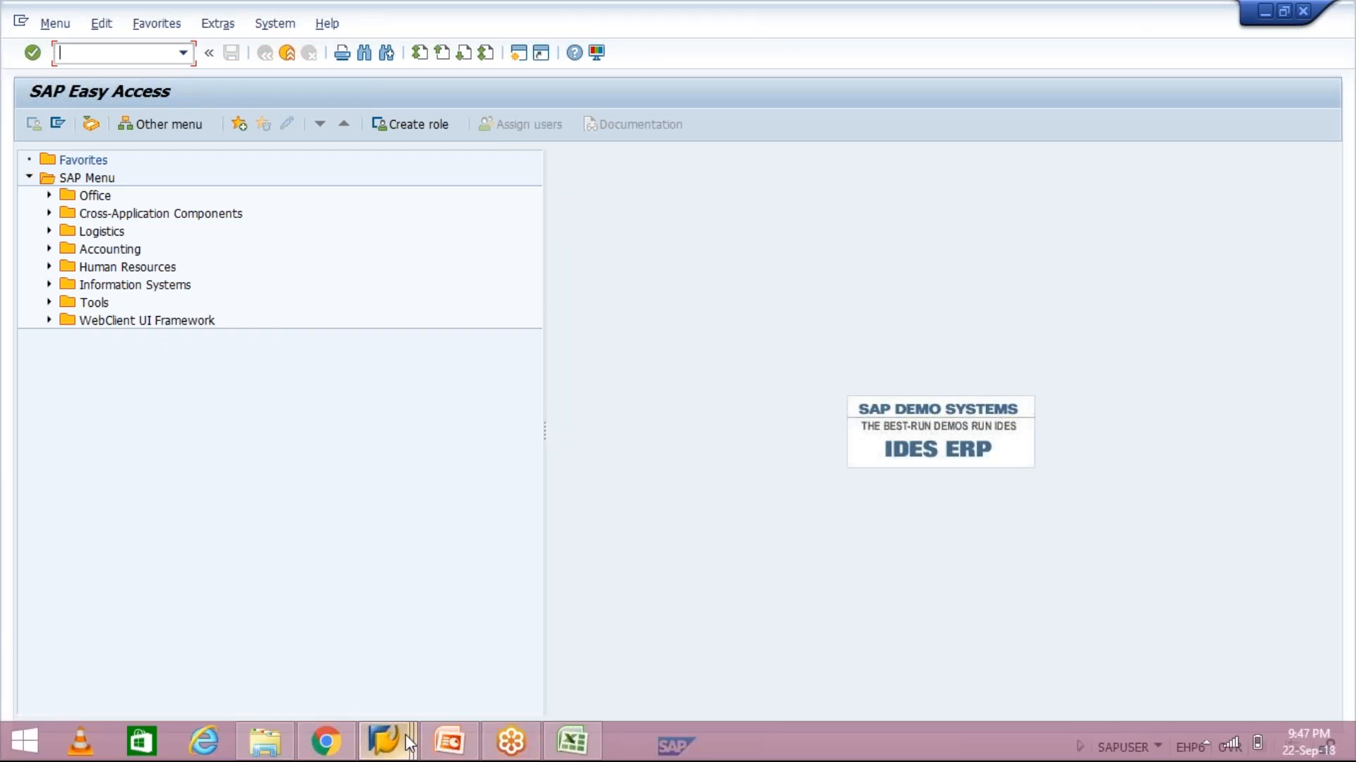
{"action": "left_click", "coordinate": [405, 735]}
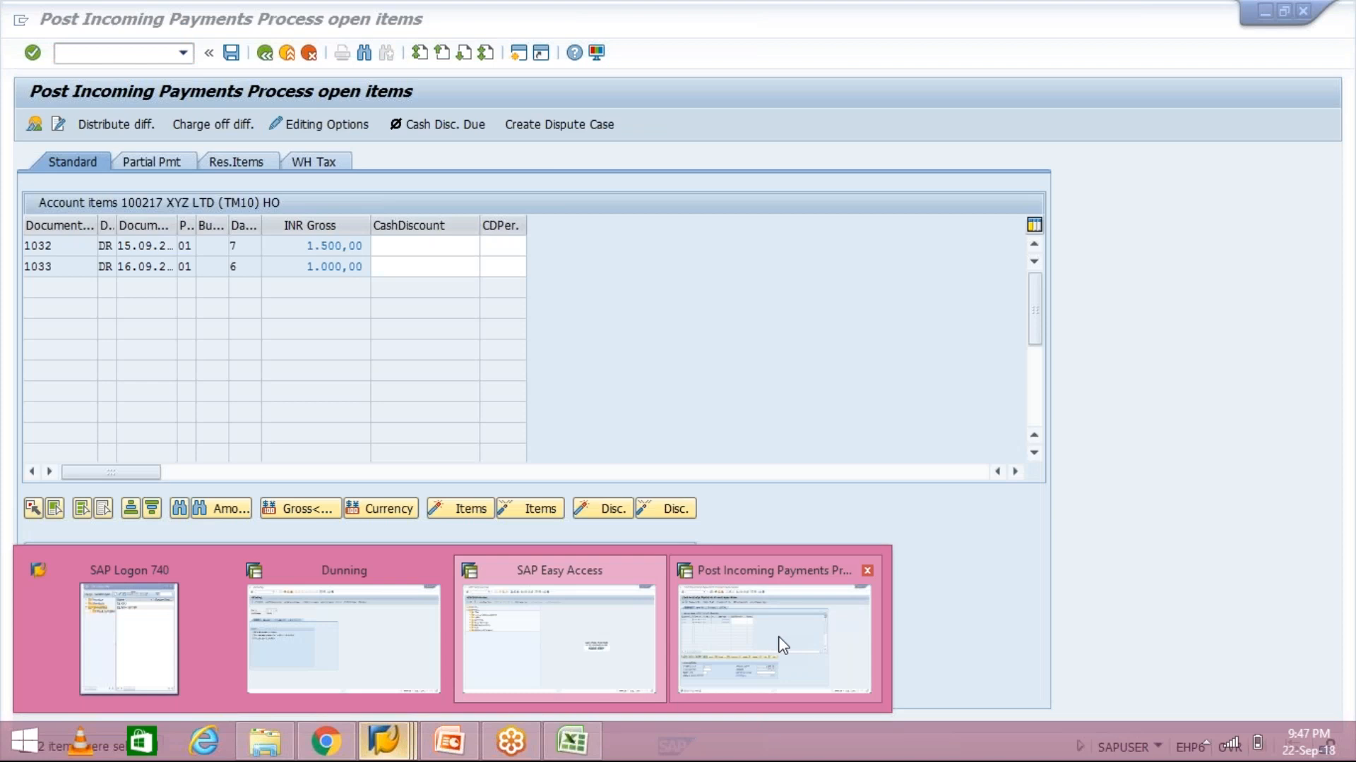
{"action": "left_click", "coordinate": [783, 644]}
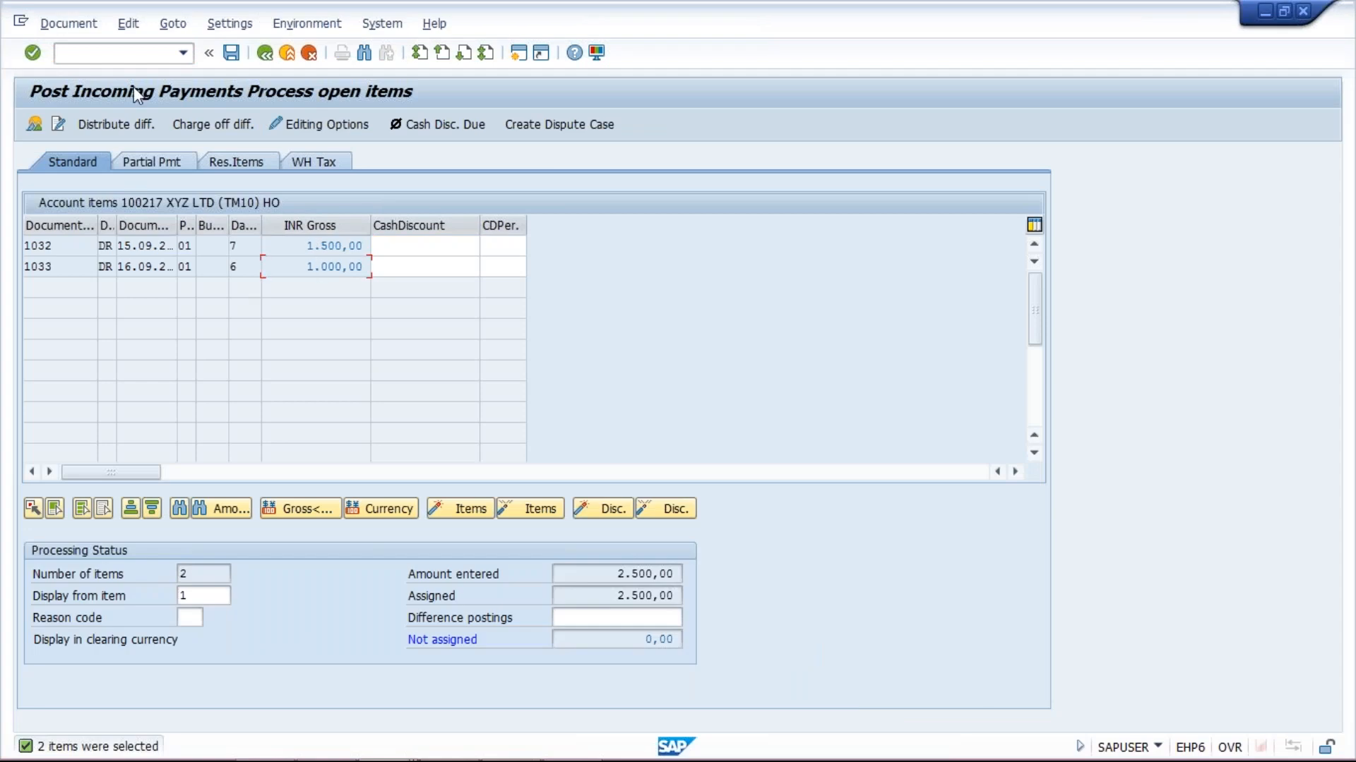
Simulate the payment to check the 2,500 bank debit against the customer credit, then post it
{"action": "left_click", "coordinate": [48, 27]}
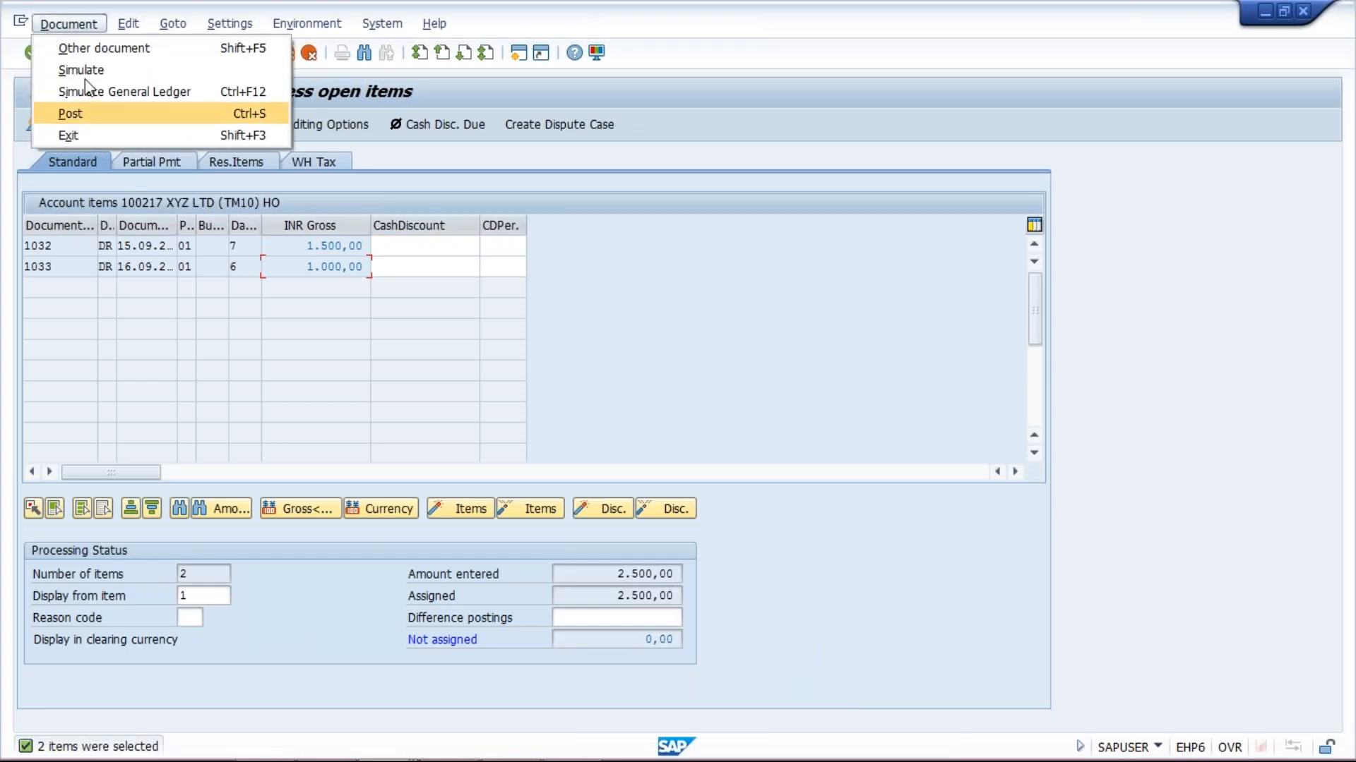
{"action": "left_click", "coordinate": [85, 71]}
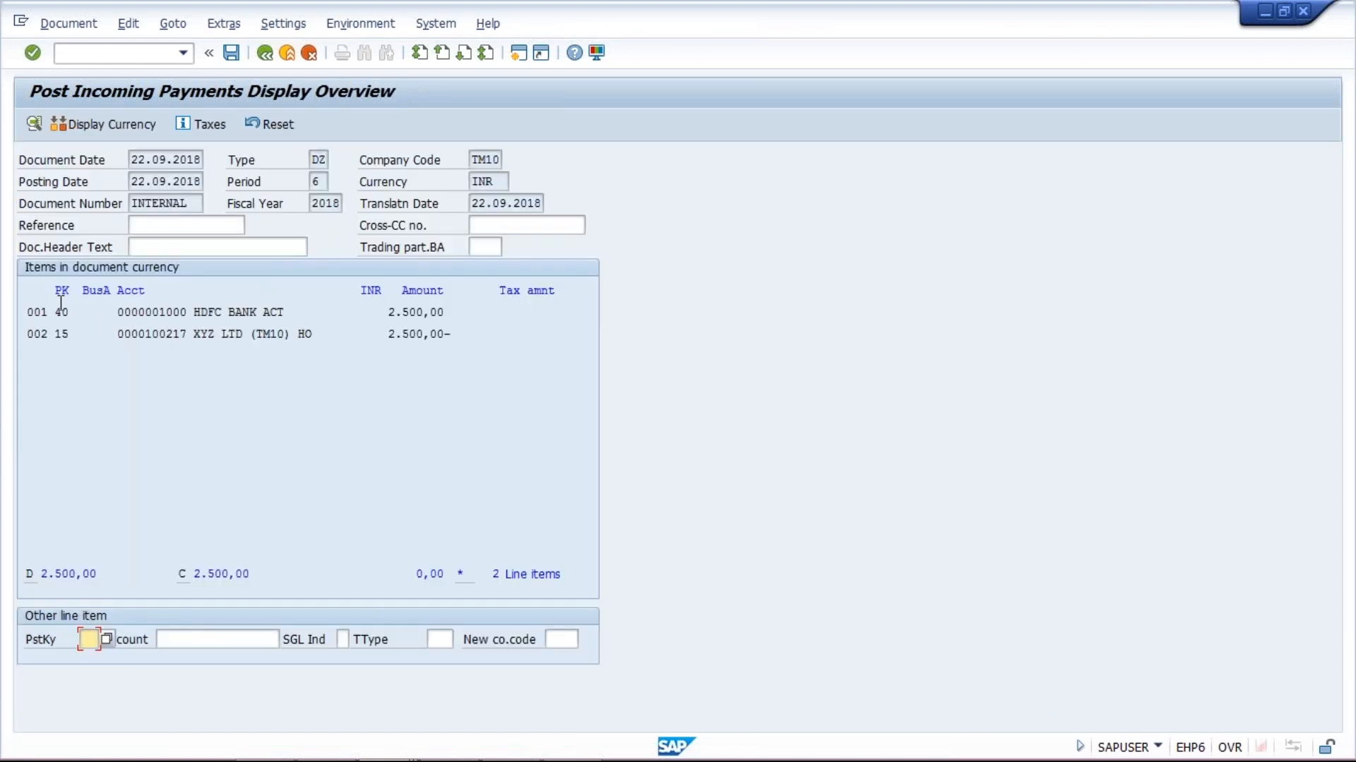
{"action": "left_click", "coordinate": [232, 53]}
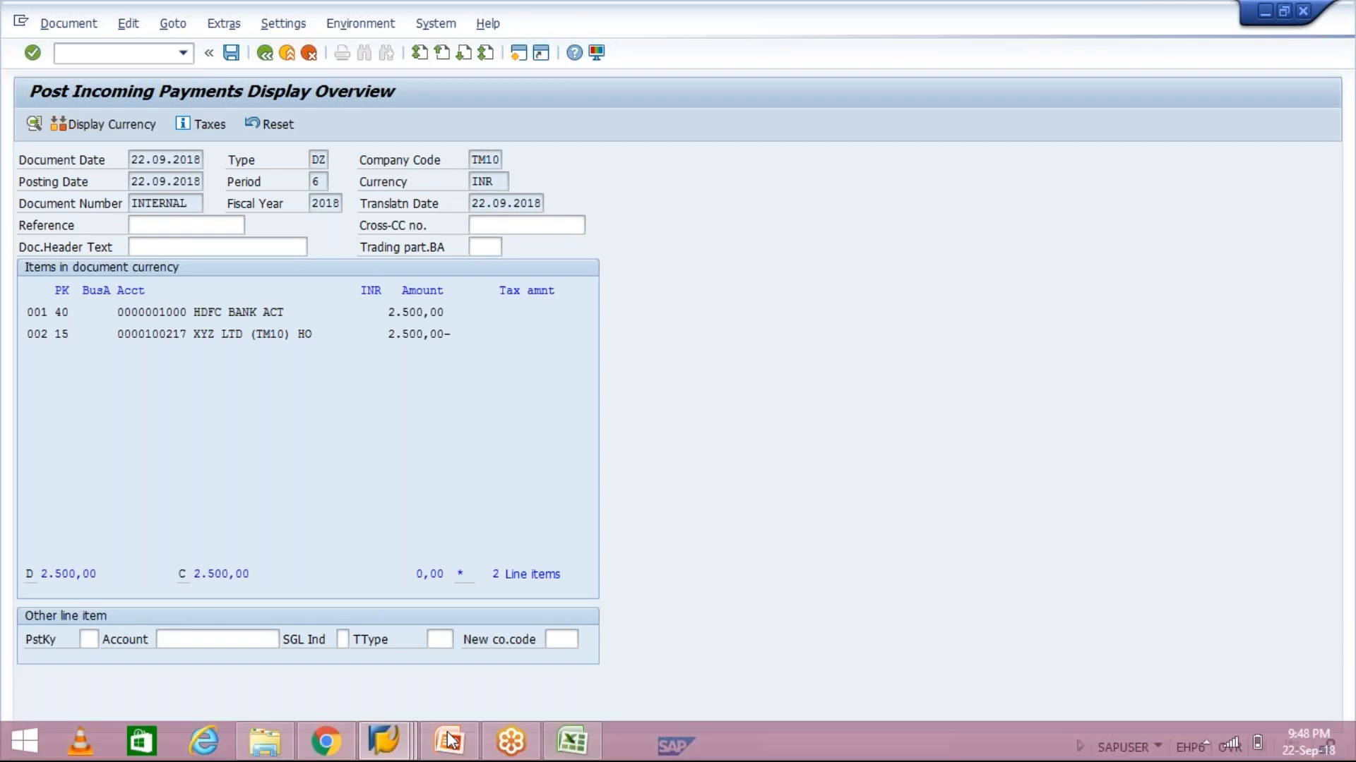
In the main session, start the customer line item display and select All items
{"action": "mouse_move", "coordinate": [449, 742]}
{"action": "left_click", "coordinate": [520, 668]}
{"action": "type", "text": "FB"}
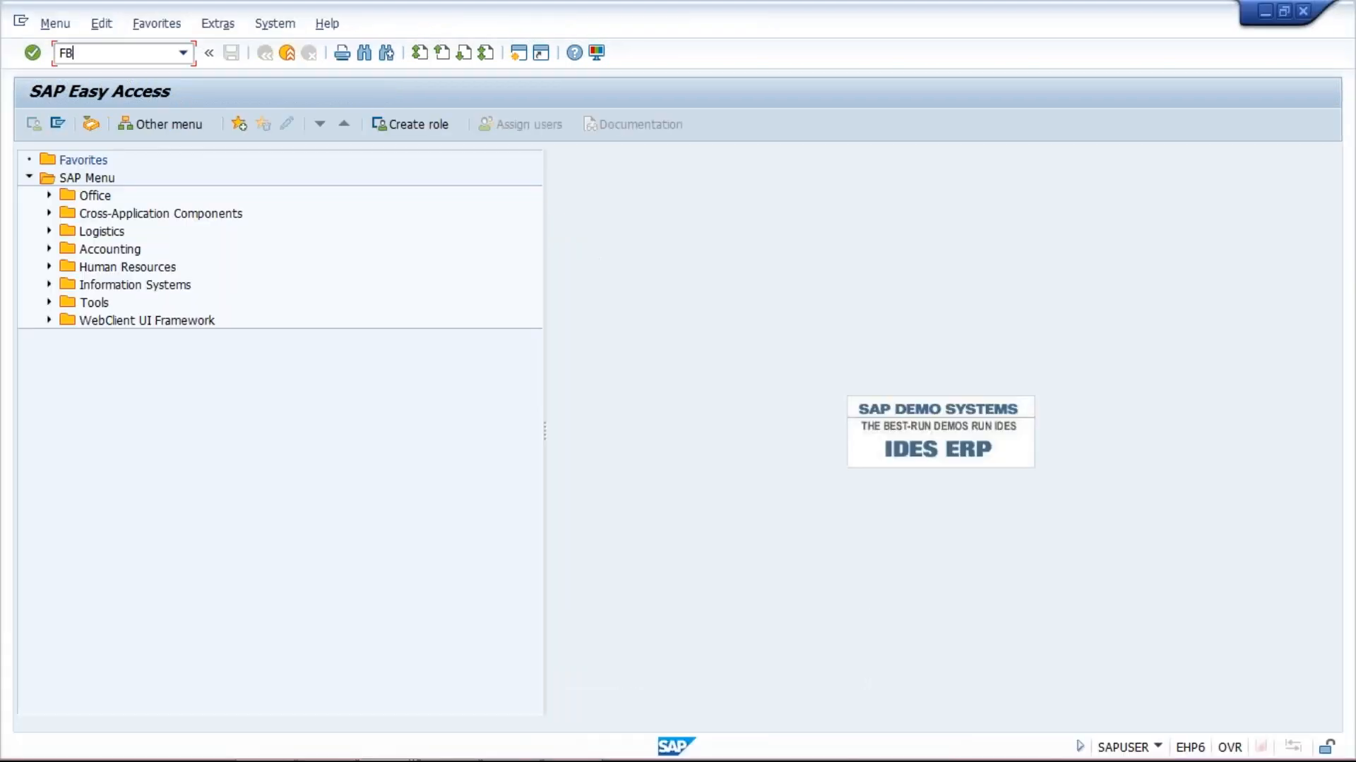
{"action": "type", "text": "L6"}
{"action": "type", "text": "N"}
{"action": "key", "text": "Return"}
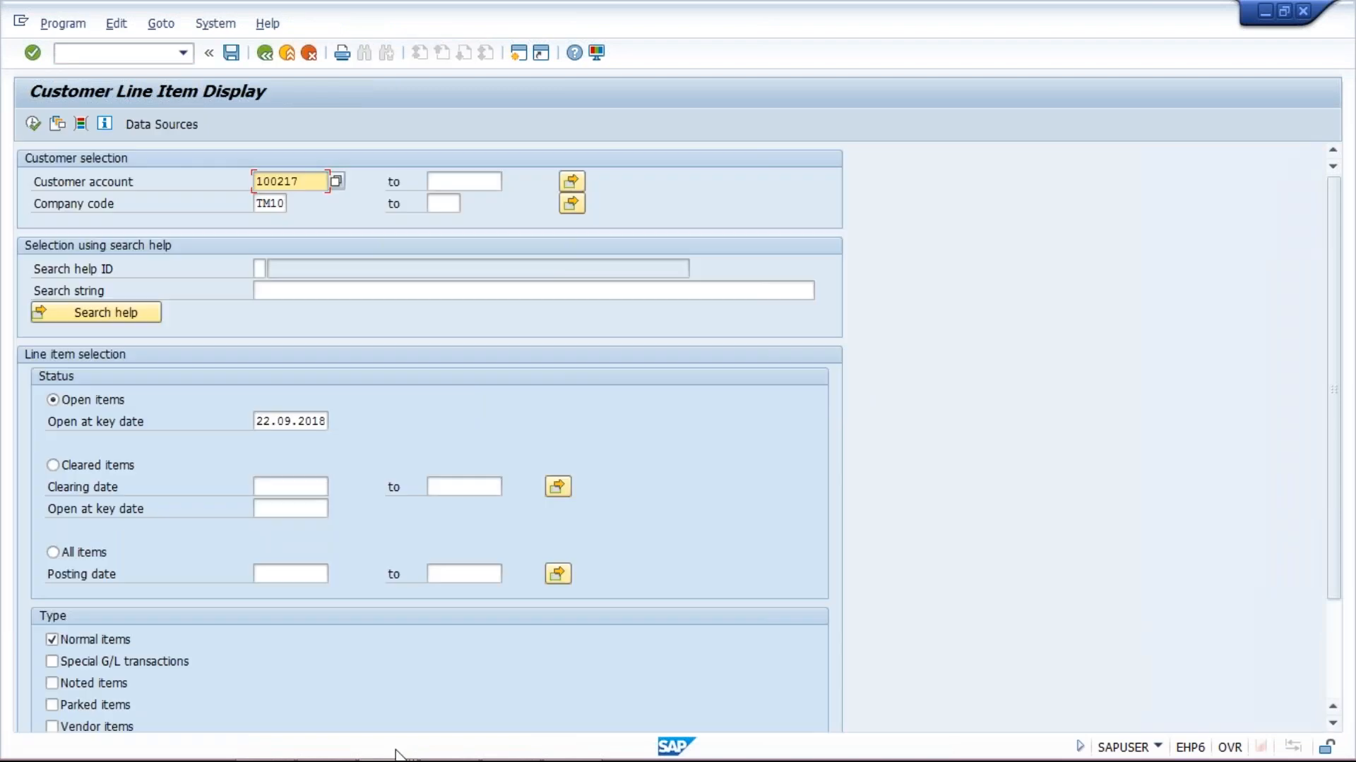
{"action": "left_click", "coordinate": [92, 552]}
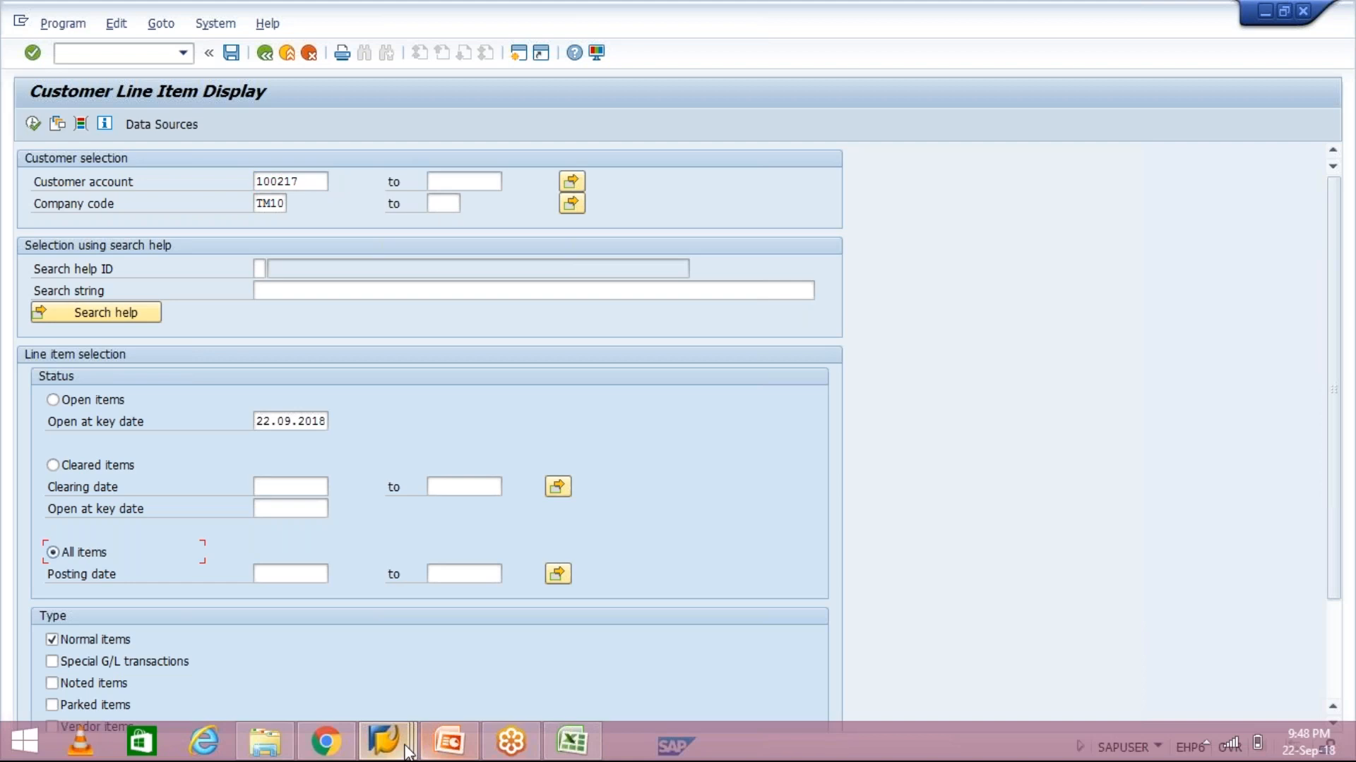
Confirm in the F-28 window that payment document 1034 was posted, then return to the selection screen
{"action": "left_click", "coordinate": [407, 751]}
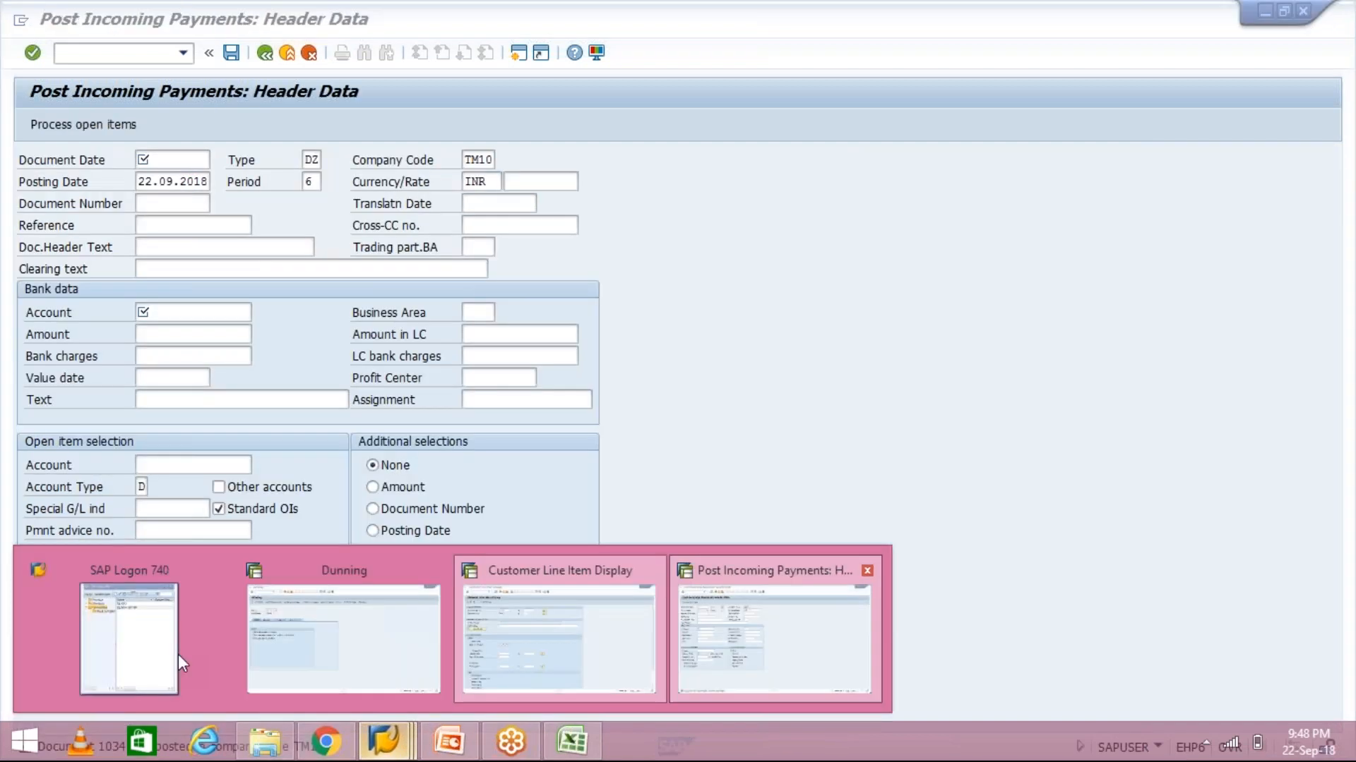
{"action": "left_click", "coordinate": [772, 635]}
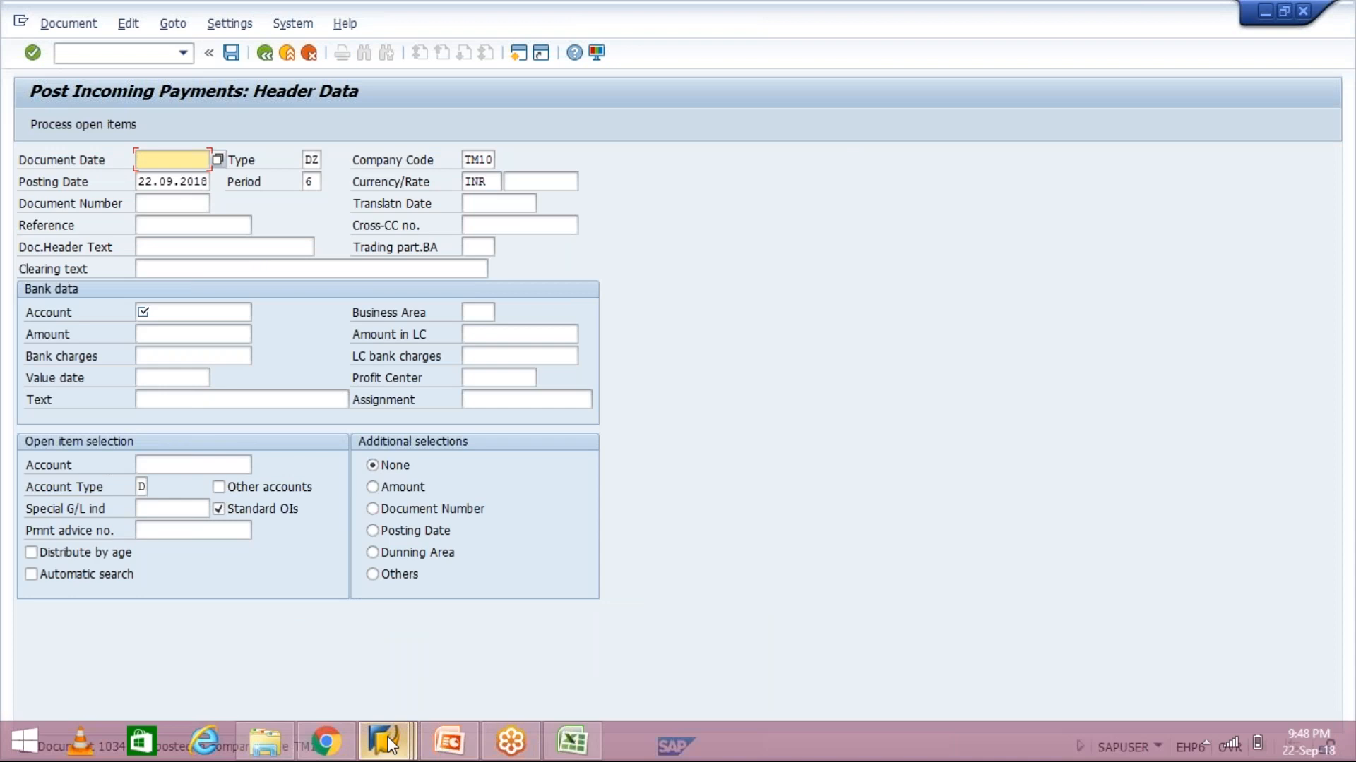
{"action": "mouse_move", "coordinate": [387, 745]}
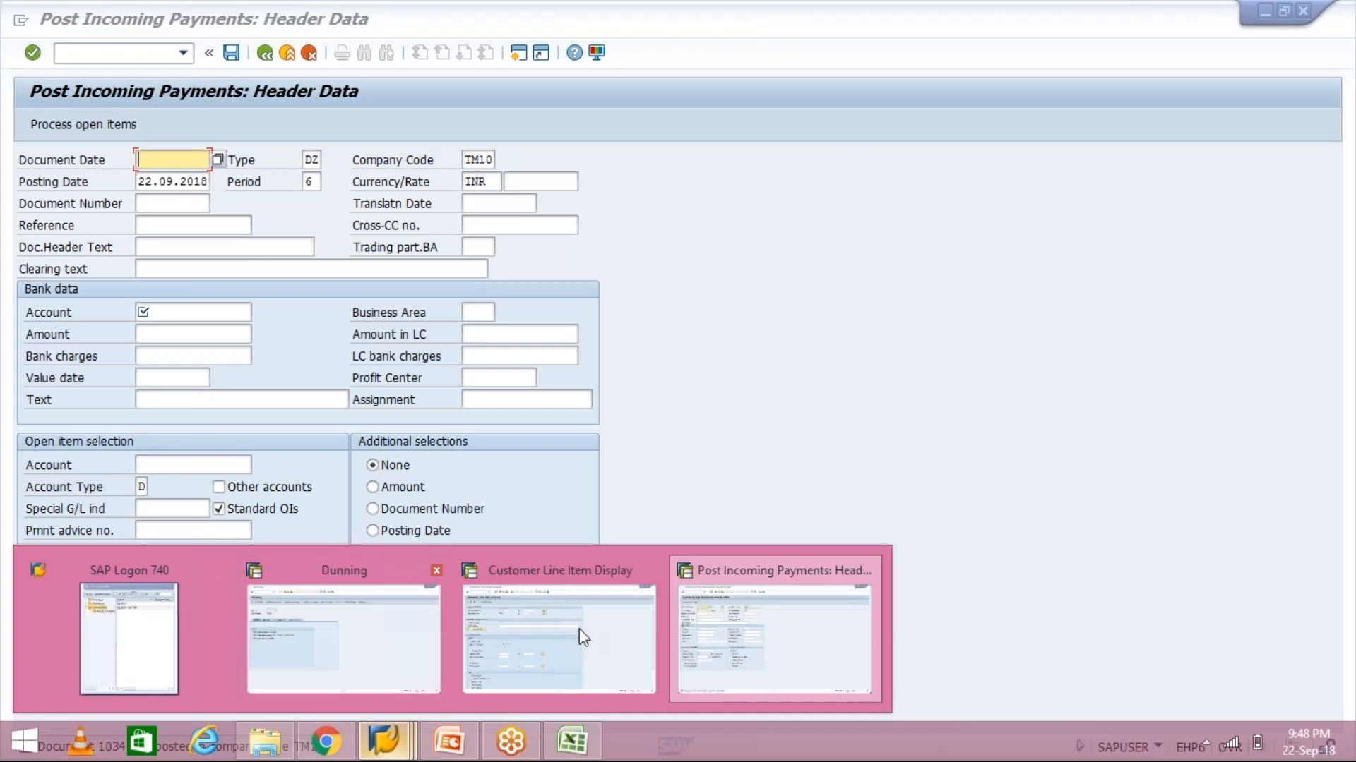
{"action": "left_click", "coordinate": [578, 628]}
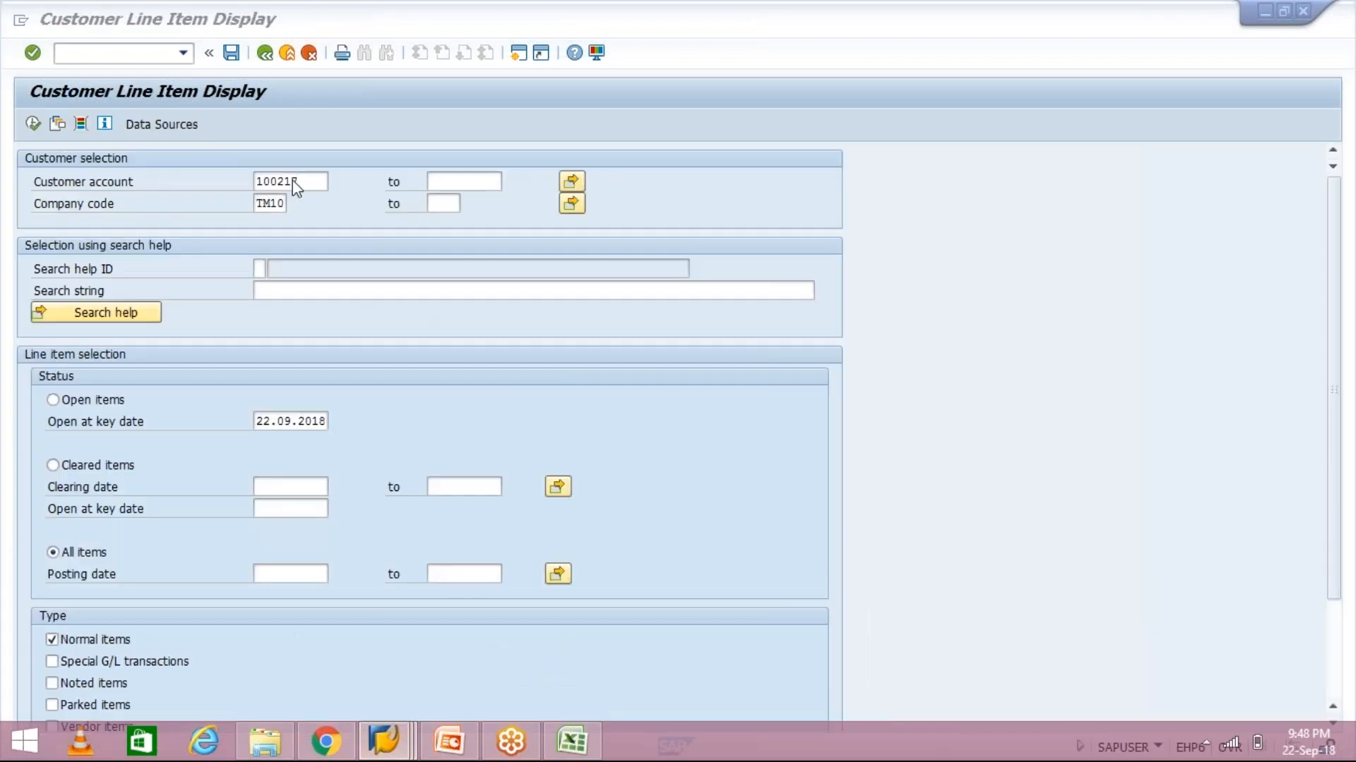
Run the head-office line item report and review the 1,000 invoice and 2,500 payment, cleared by 1034
{"action": "left_click", "coordinate": [35, 132]}
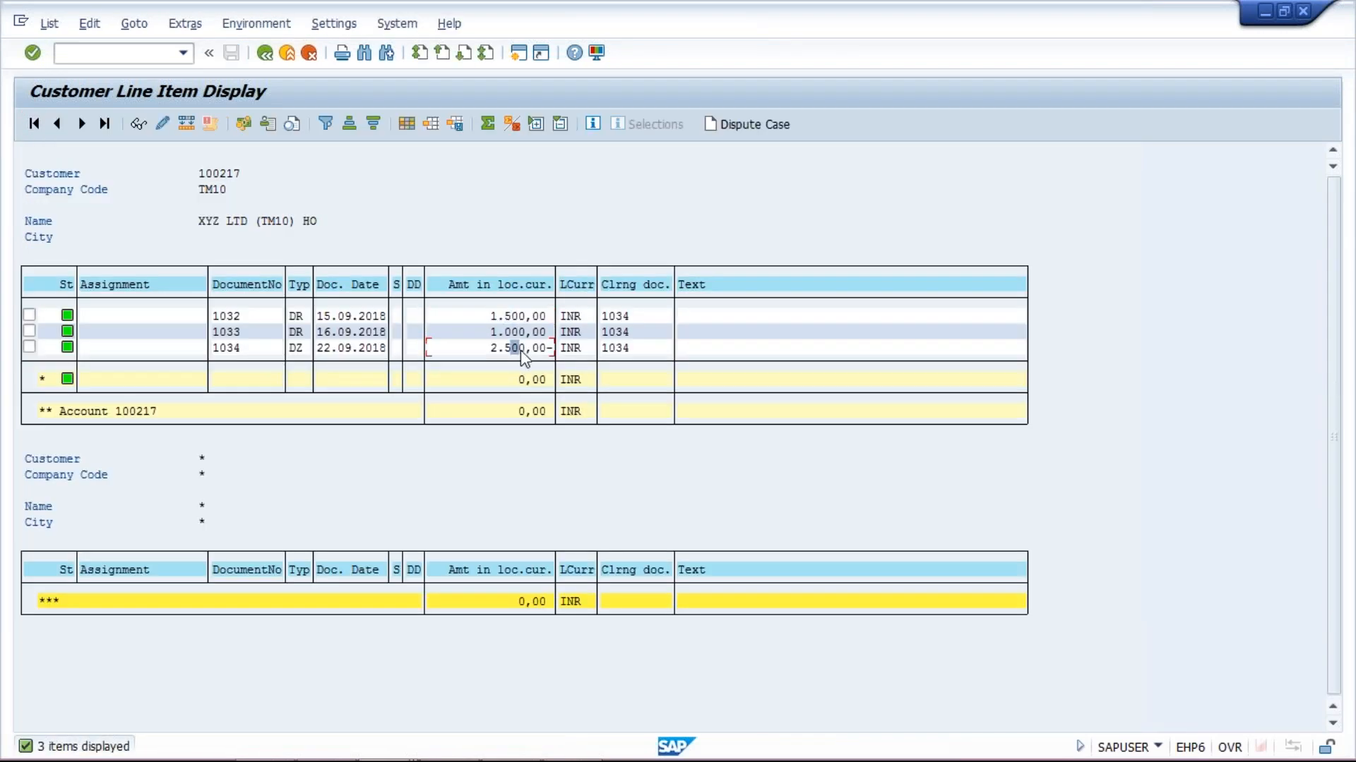
{"action": "left_click", "coordinate": [516, 331]}
{"action": "left_click", "coordinate": [519, 349]}
{"action": "left_click", "coordinate": [266, 53]}
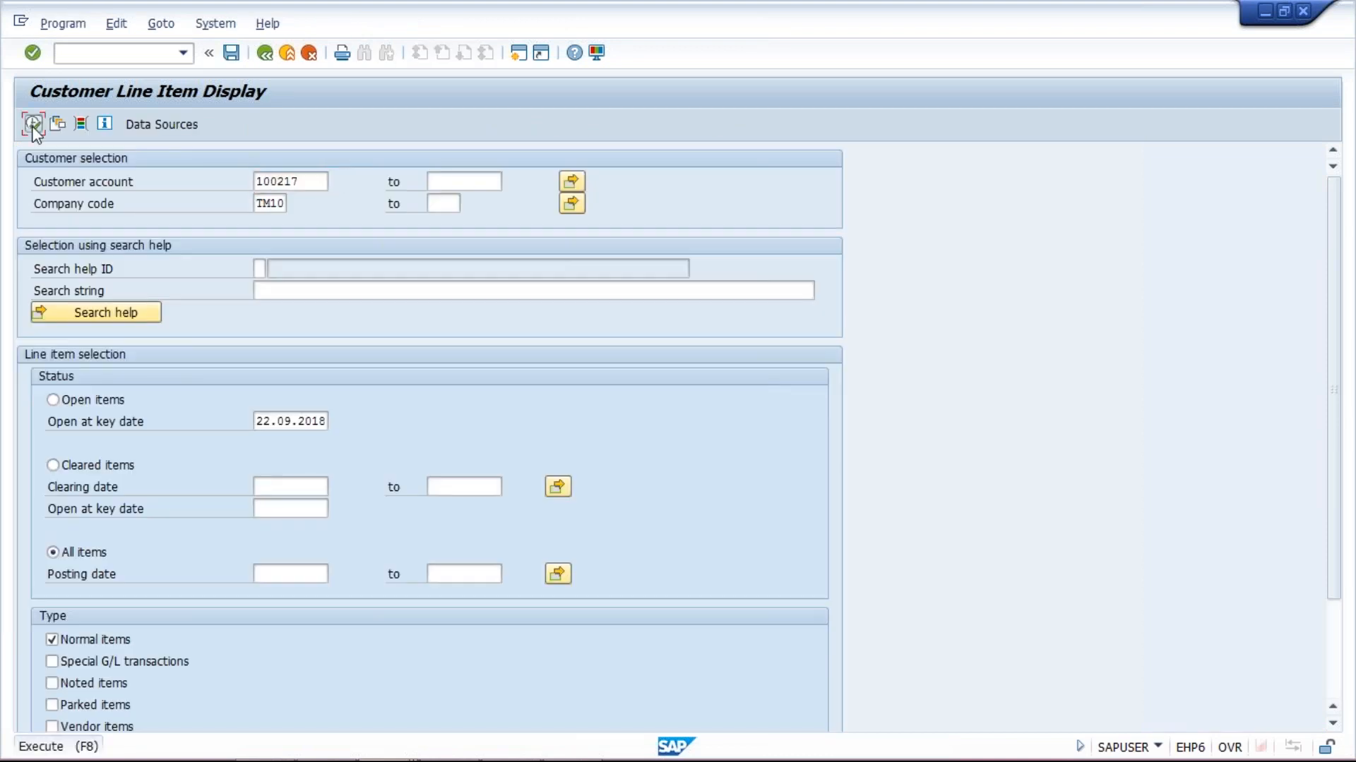
Rerun the head-office report and recheck the 1,500 and 1,000 invoice amounts
{"action": "left_click", "coordinate": [33, 124]}
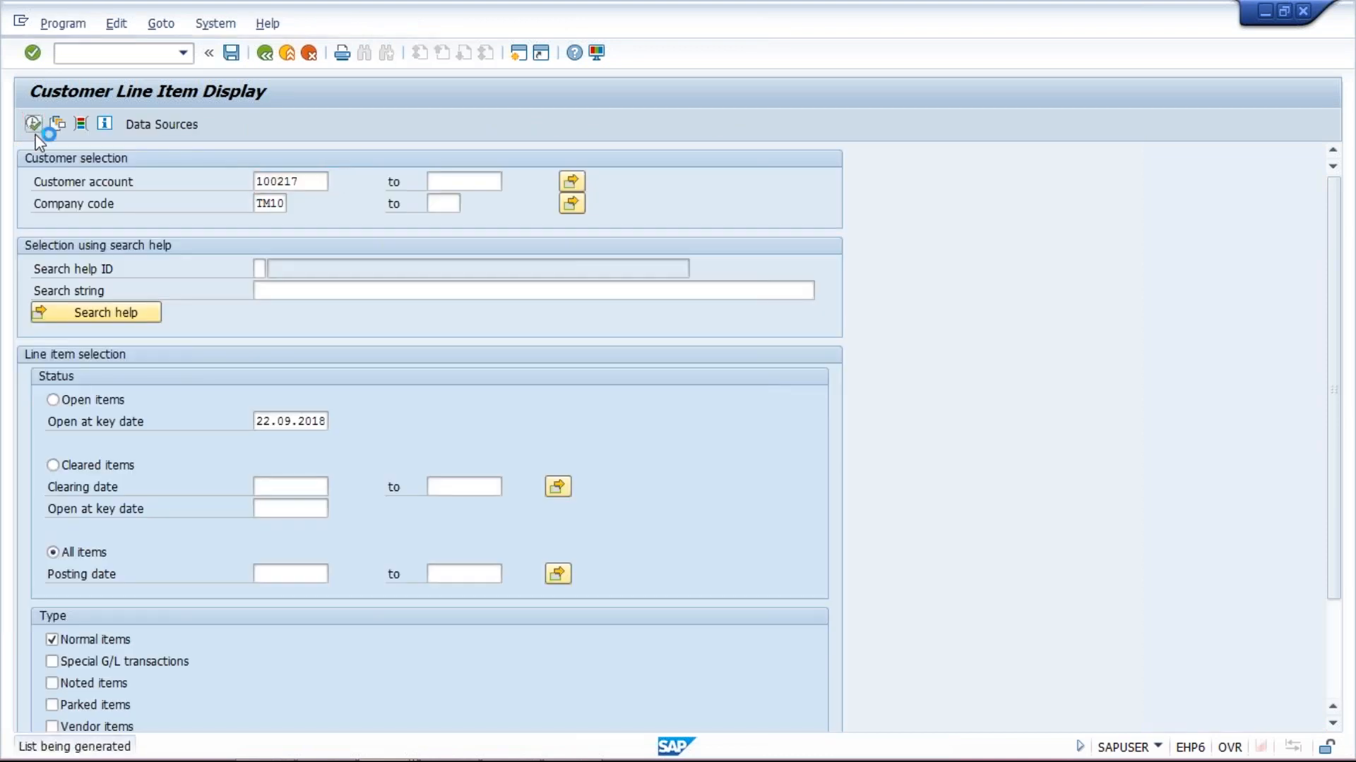
{"action": "left_click", "coordinate": [492, 317]}
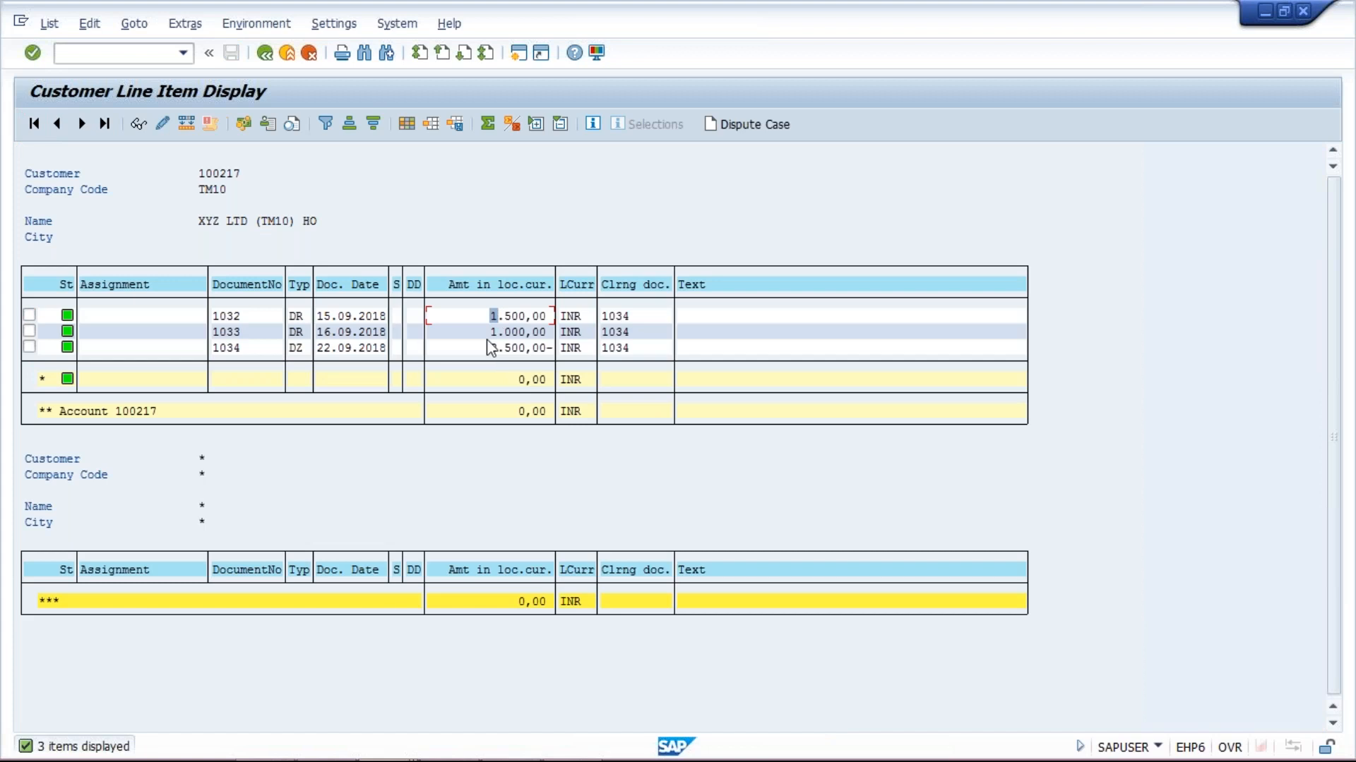
{"action": "left_click", "coordinate": [488, 335]}
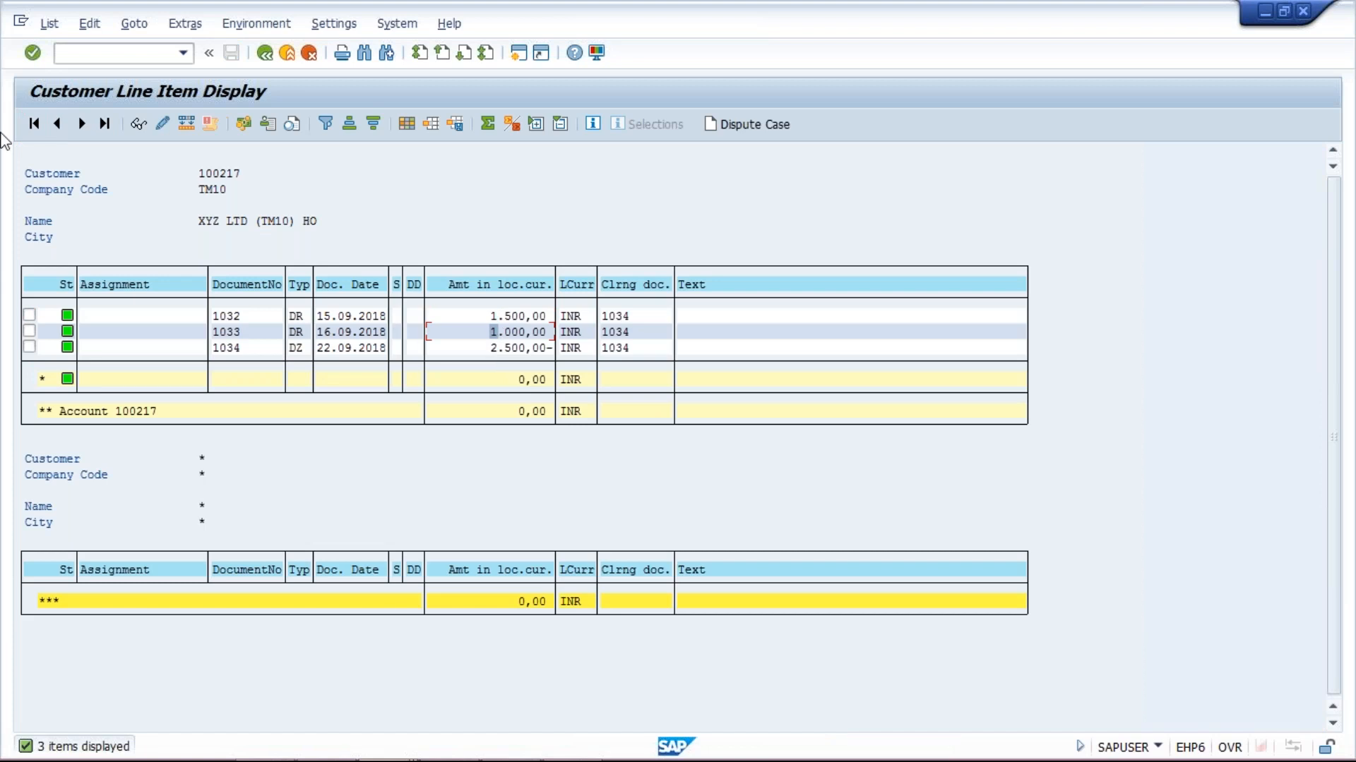
{"action": "left_click", "coordinate": [264, 56]}
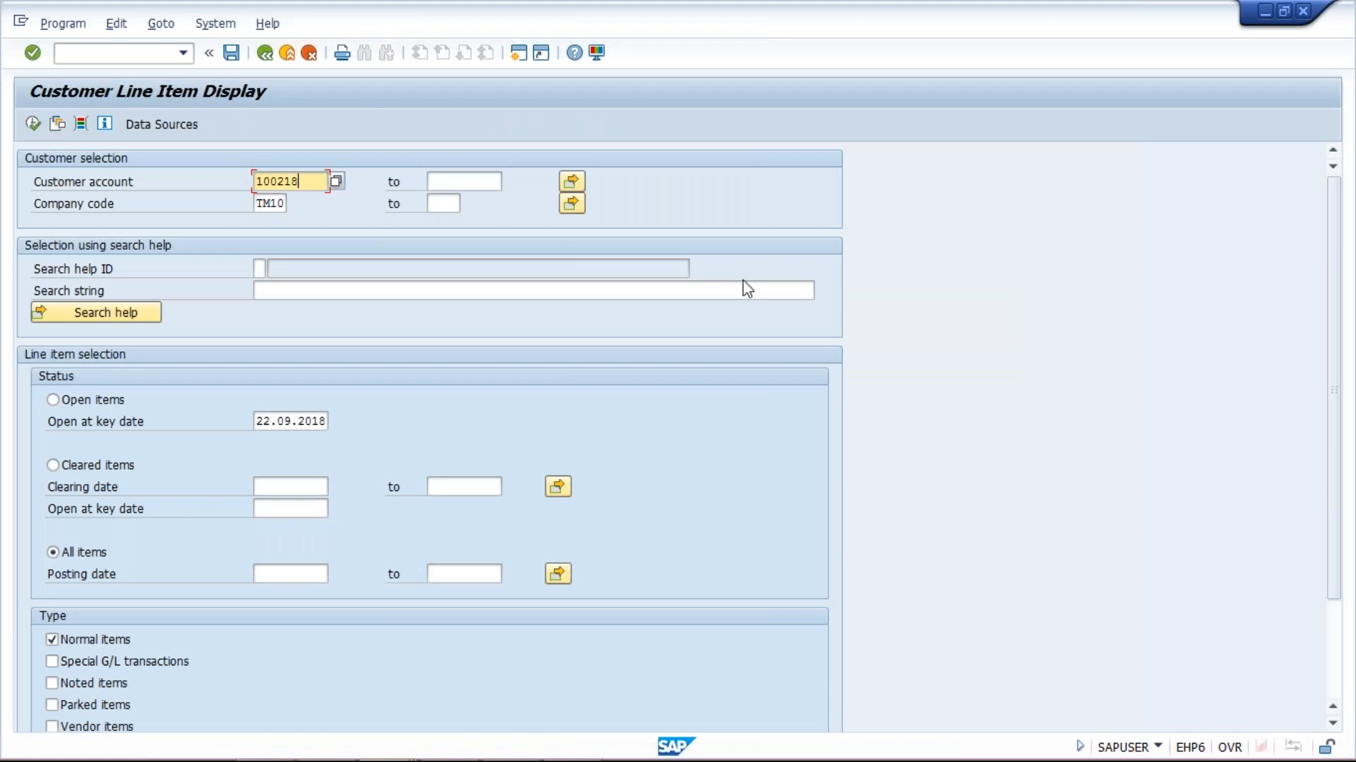
List the Hyderabad branch's items, showing invoice 1032 for 1,500 cleared, then recall the next branch account
{"action": "left_click", "coordinate": [33, 125]}
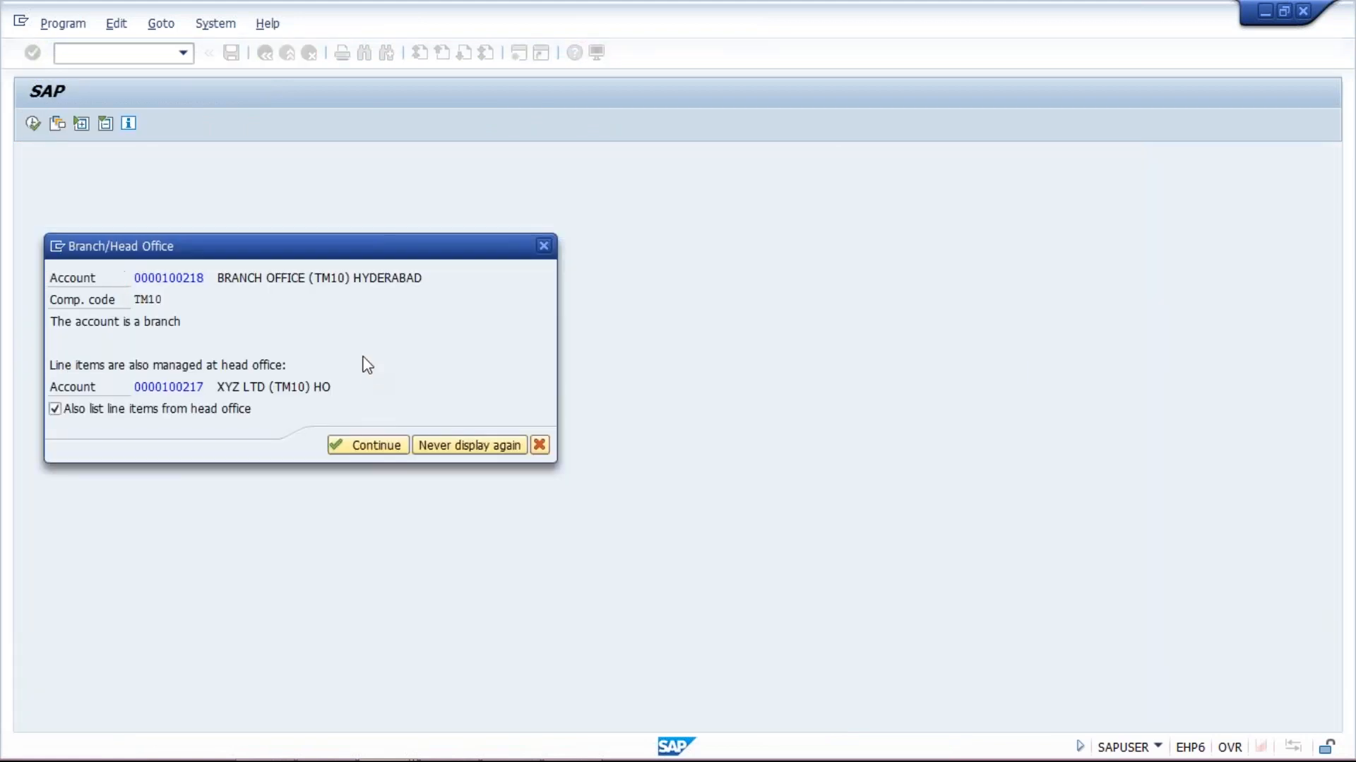
{"action": "key", "text": "Return"}
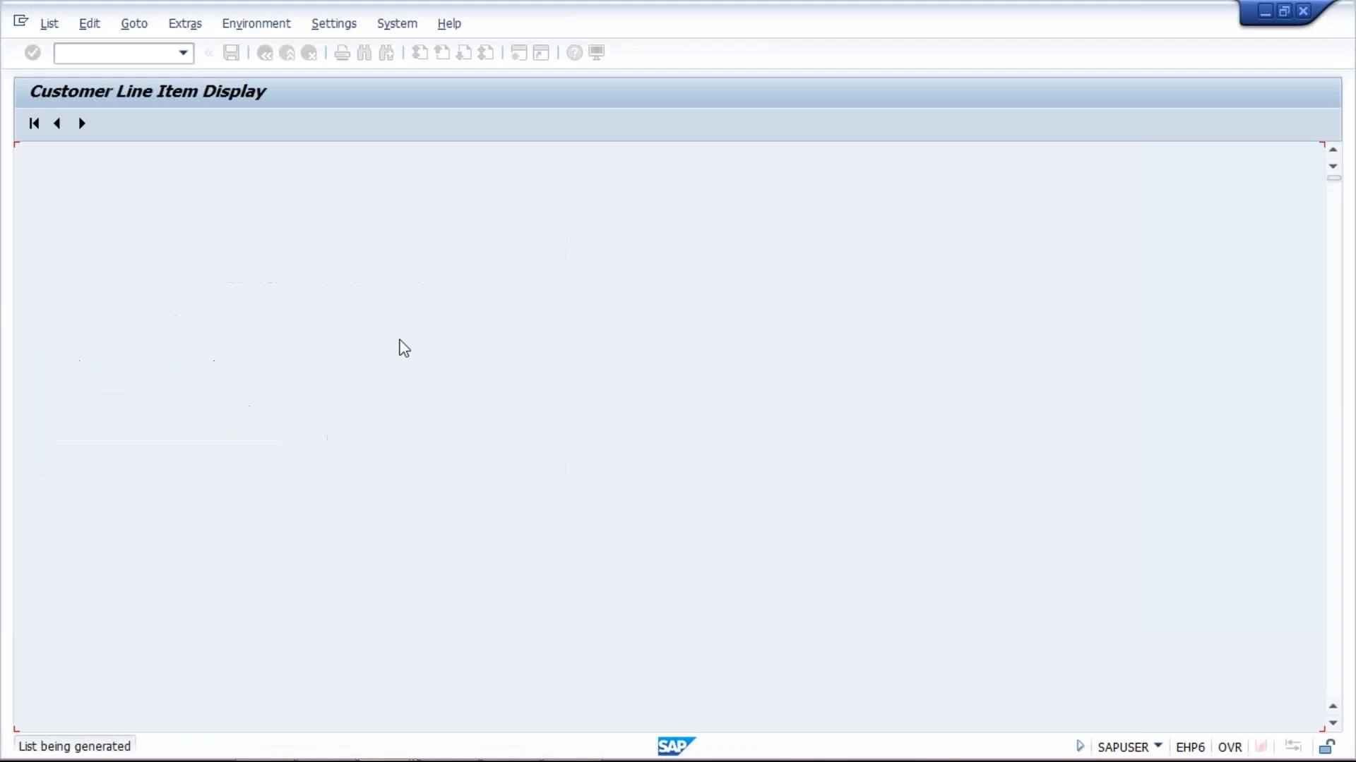
{"action": "left_click", "coordinate": [499, 317]}
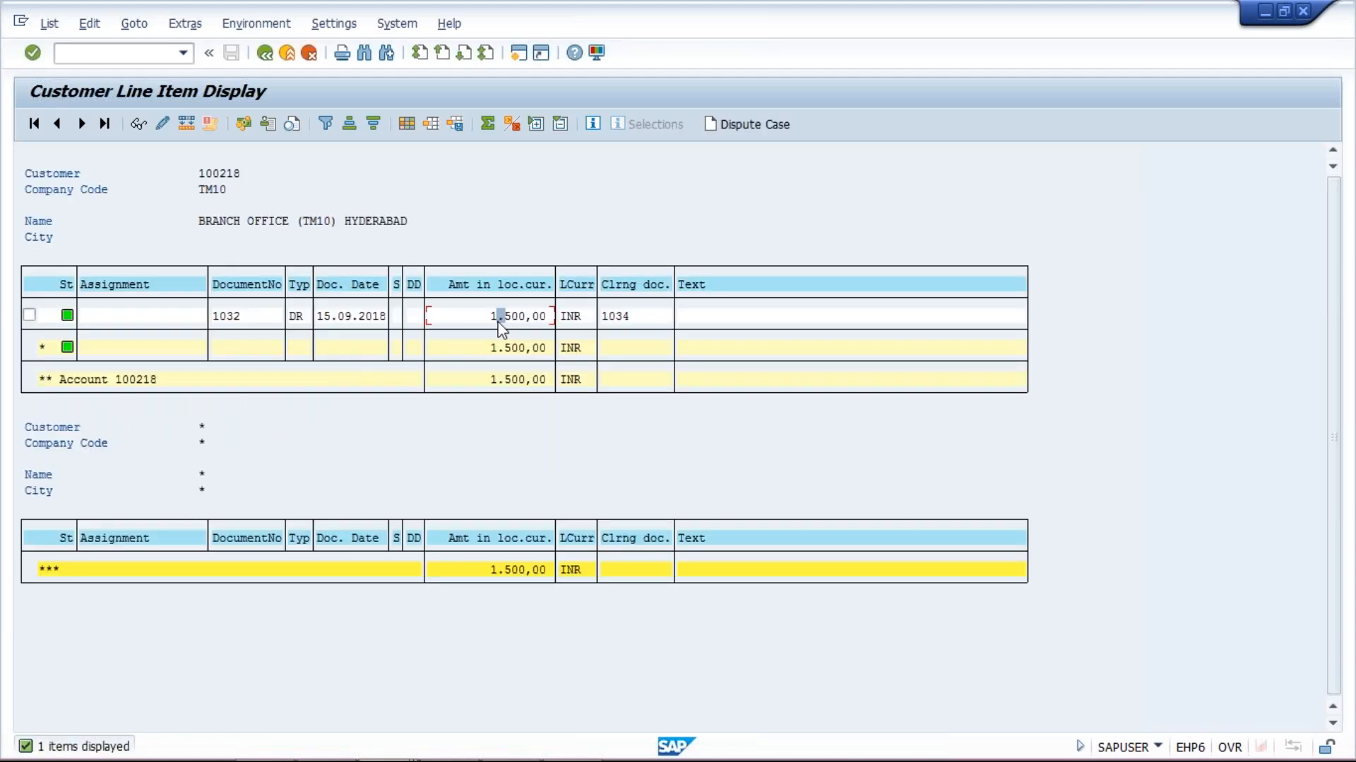
{"action": "left_click", "coordinate": [488, 316]}
{"action": "left_click", "coordinate": [268, 60]}
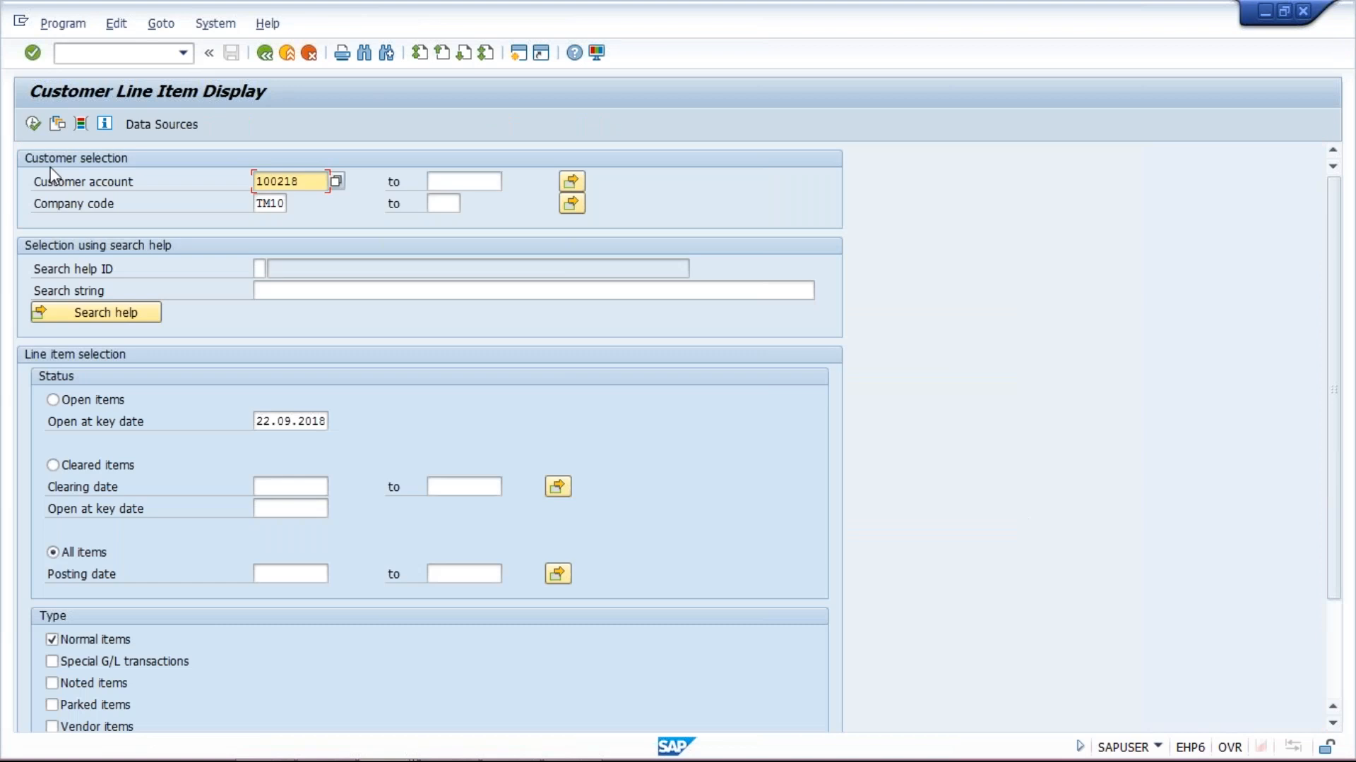
{"action": "left_click", "coordinate": [319, 177]}
{"action": "key", "text": "BackSpace"}
Run the line item report for the Bangalore branch account, confirming head office items are listed too
{"action": "type", "text": "9"}
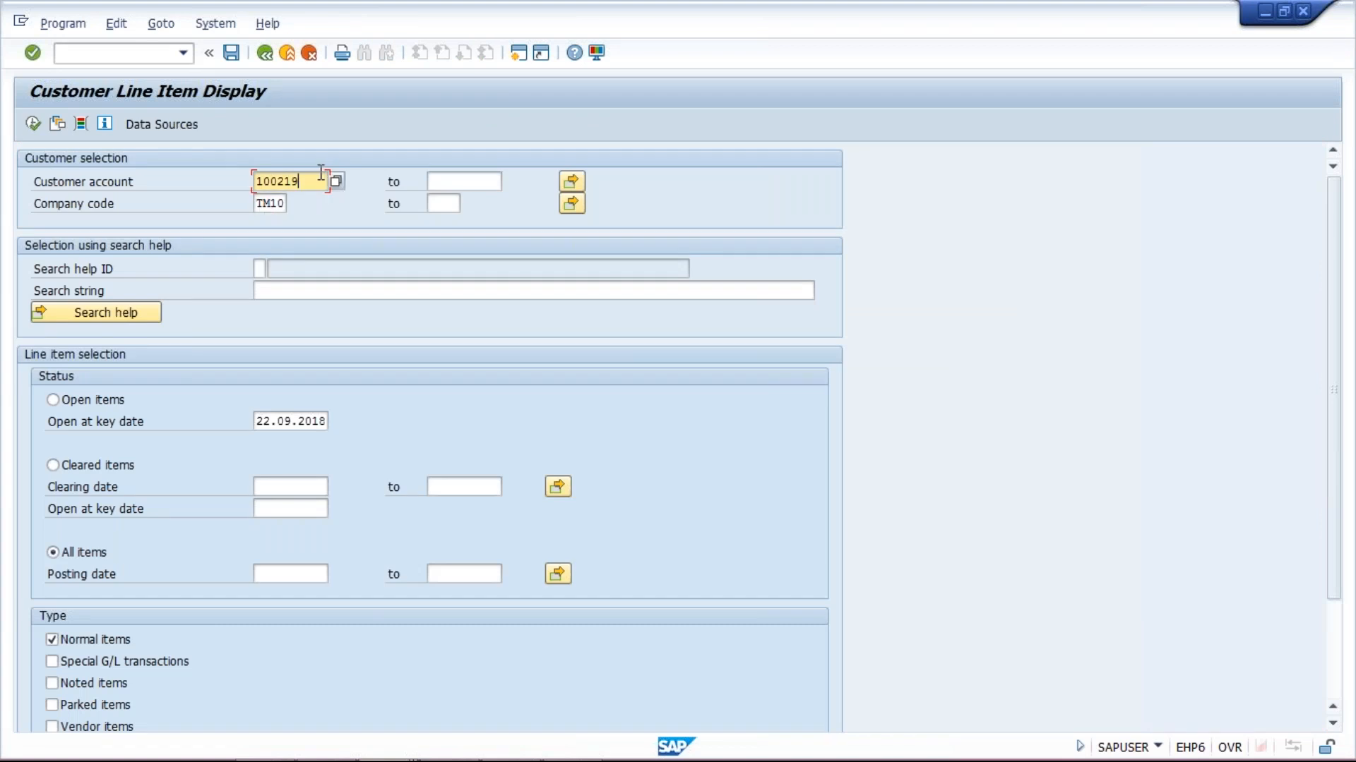
{"action": "left_click", "coordinate": [32, 125]}
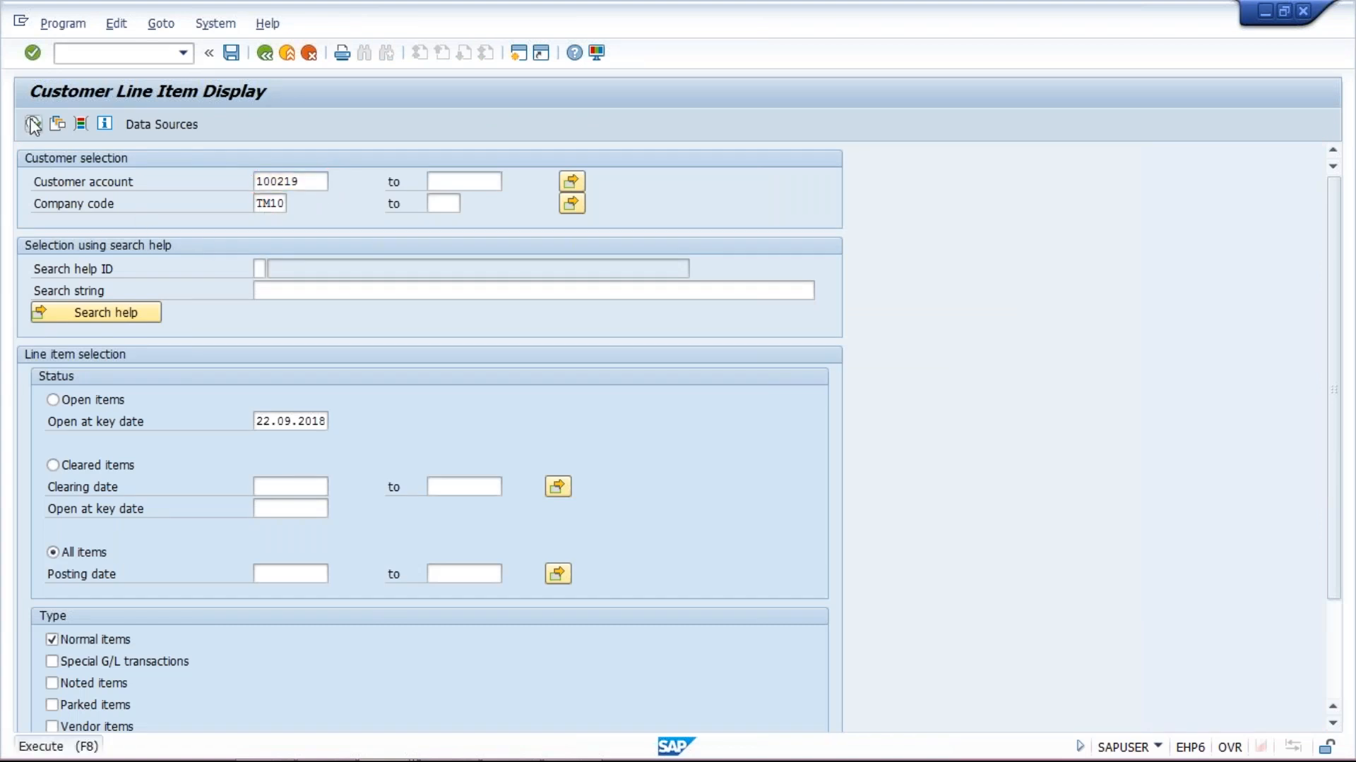
{"action": "left_click", "coordinate": [379, 450]}
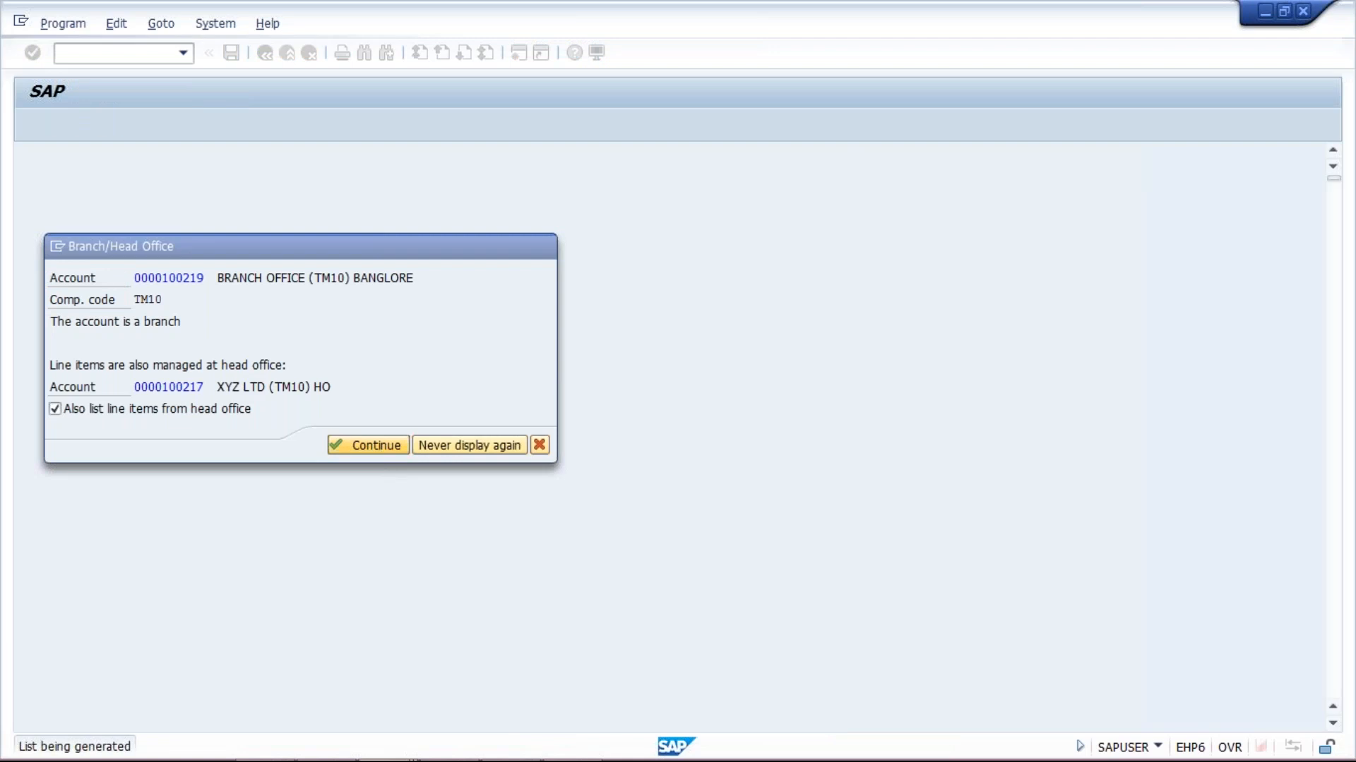
Review invoice 1033 for 1,000 INR cleared by document 1034, then move to the PowerPoint presentation
{"action": "left_click", "coordinate": [508, 319]}
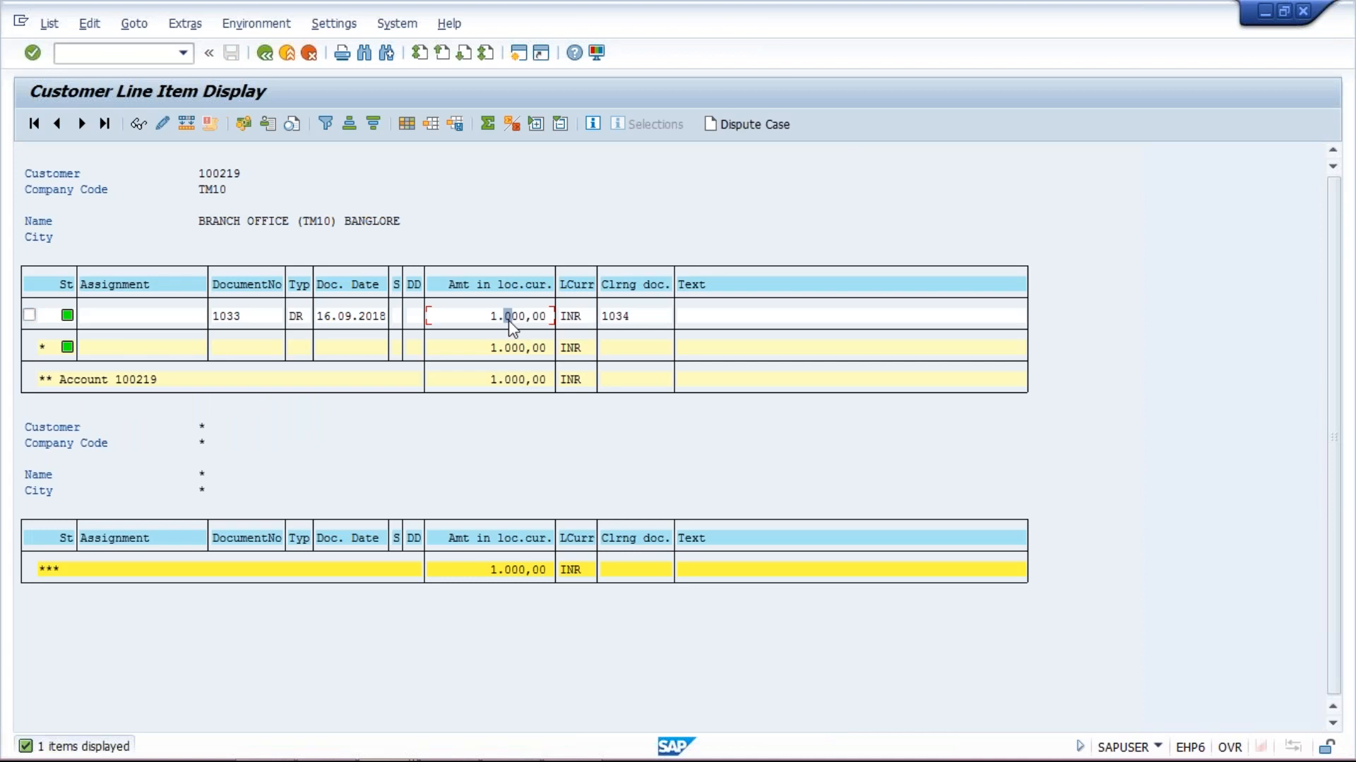
{"action": "left_click", "coordinate": [634, 318]}
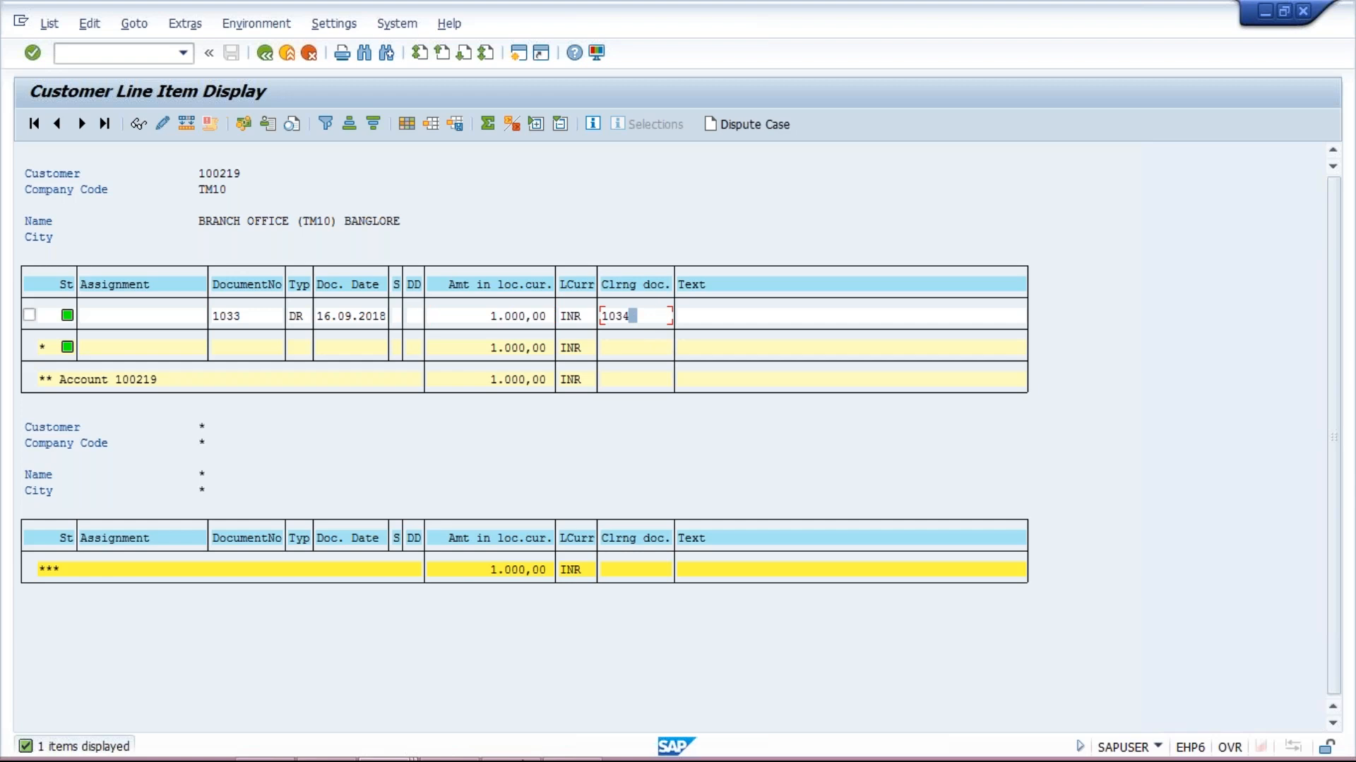
{"action": "left_click", "coordinate": [443, 743]}
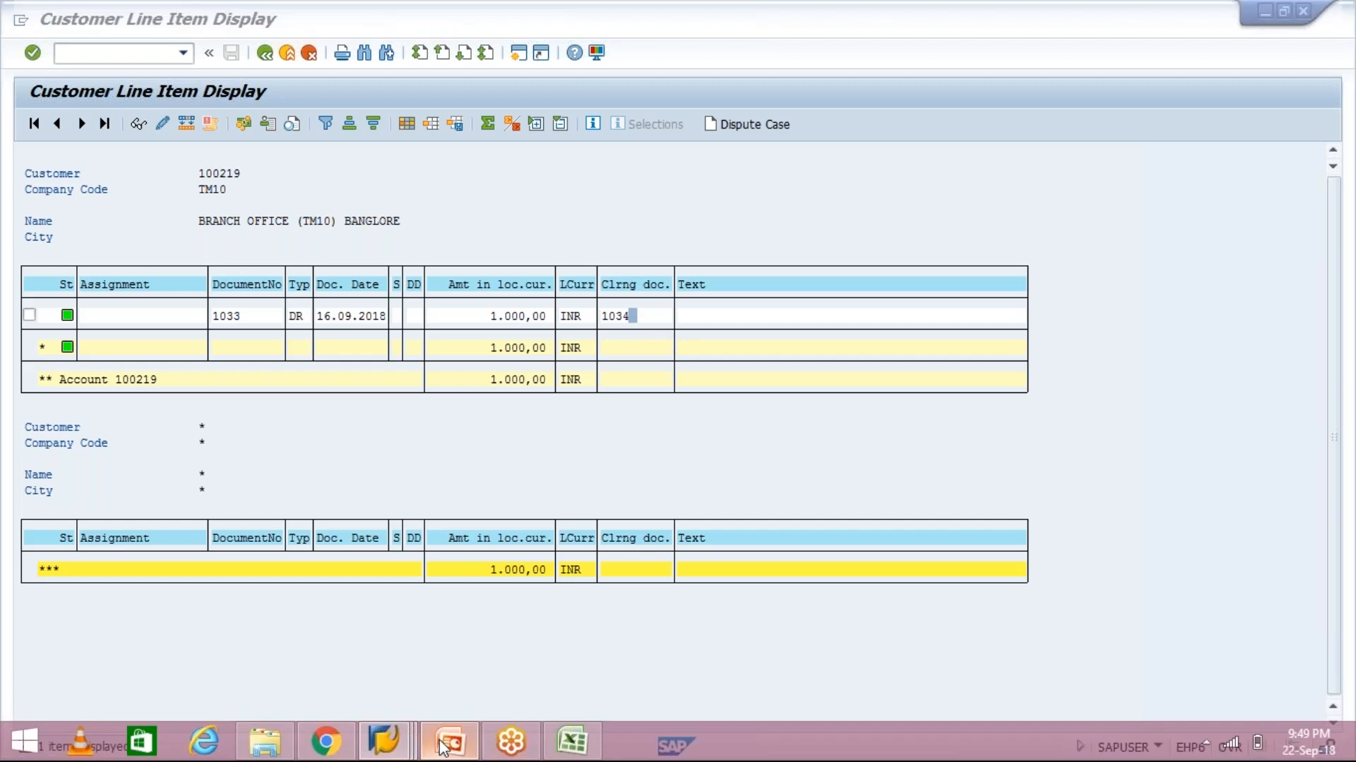